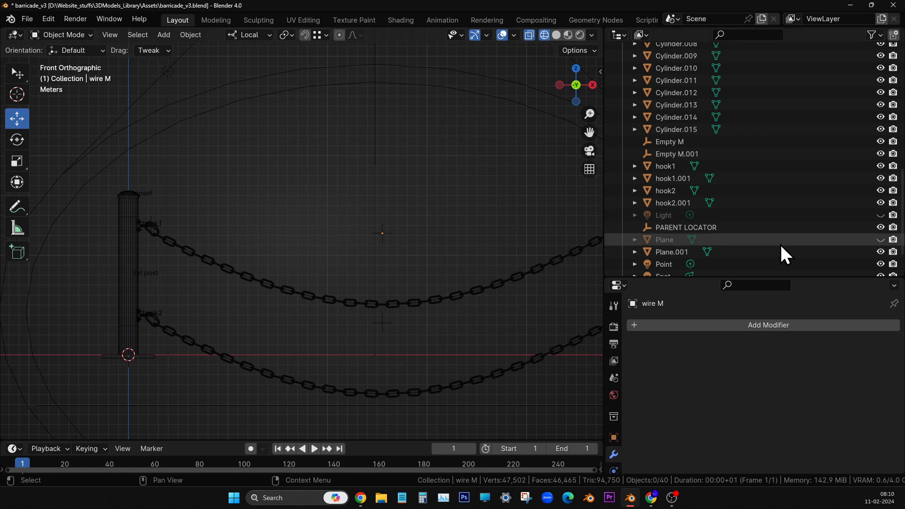
Select the wire M curve running through the upper chain and enter Edit Mode on it.
{"action": "scroll", "coordinate": [754, 250], "scroll_direction": "down", "scroll_amount": 2}
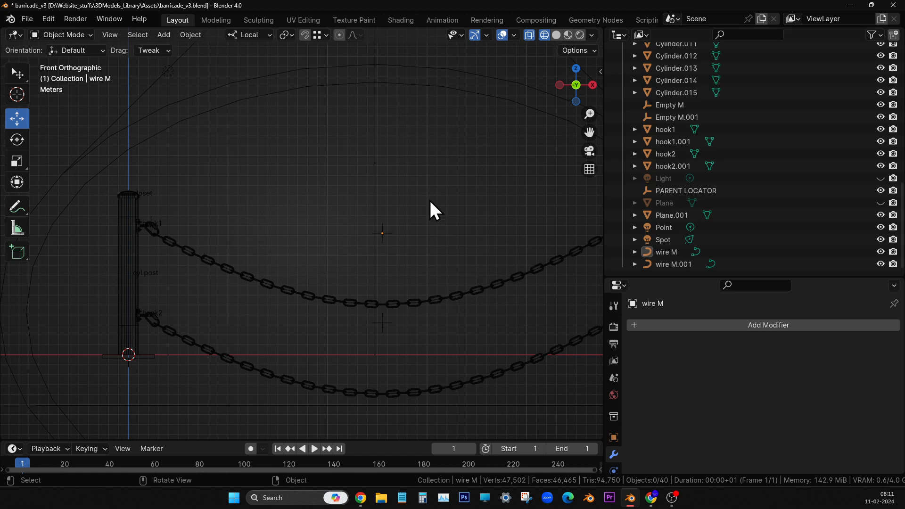
{"action": "scroll", "coordinate": [194, 253], "scroll_direction": "up", "scroll_amount": 7}
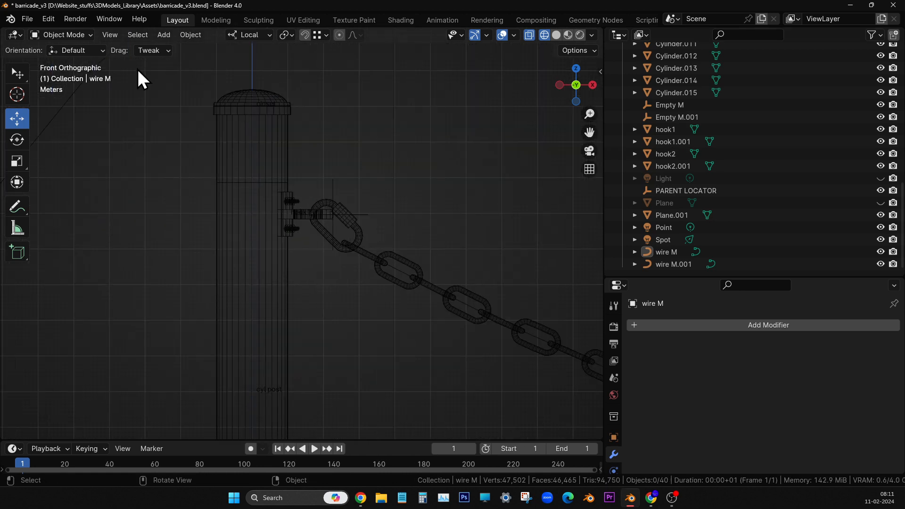
{"action": "left_click", "coordinate": [403, 270]}
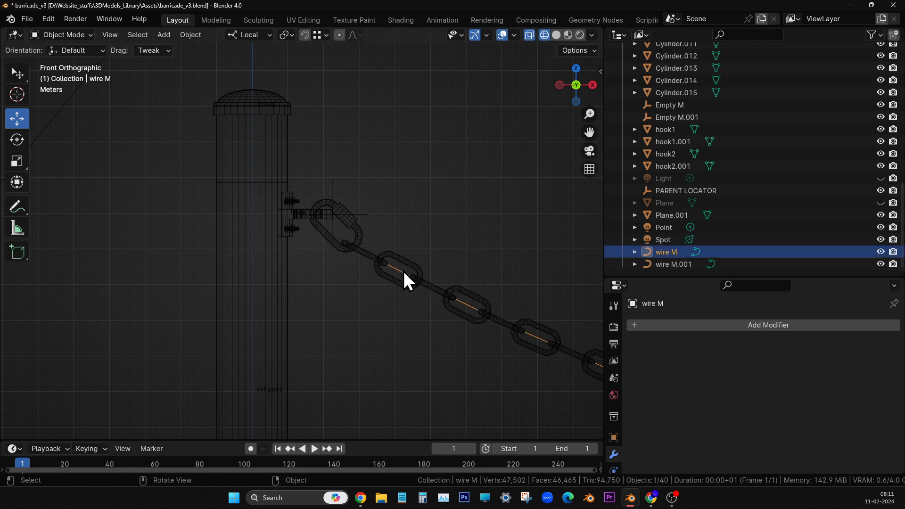
{"action": "scroll", "coordinate": [309, 253], "scroll_direction": "down", "scroll_amount": 5}
{"action": "middle_click_drag", "start_coordinate": [316, 250], "coordinate": [293, 253], "text": "shift"}
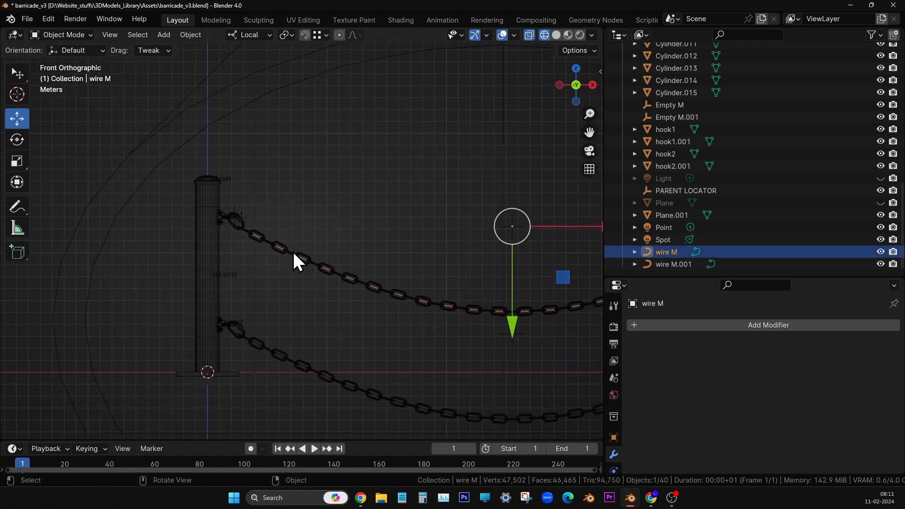
{"action": "key", "text": "Tab"}
Try moving the curve's end control point at the first post's upper hook, then undo the move.
{"action": "scroll", "coordinate": [283, 250], "scroll_direction": "up", "scroll_amount": 4}
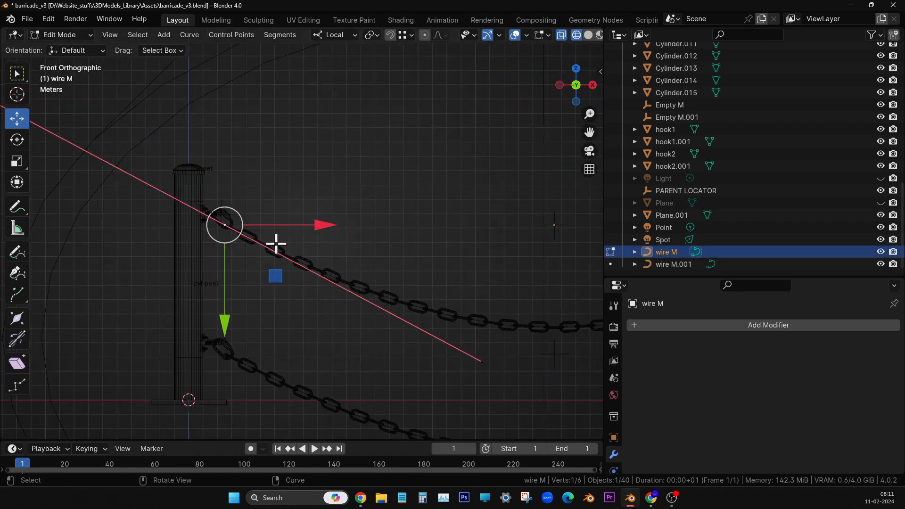
{"action": "middle_click_drag", "start_coordinate": [273, 249], "coordinate": [360, 252], "text": "shift"}
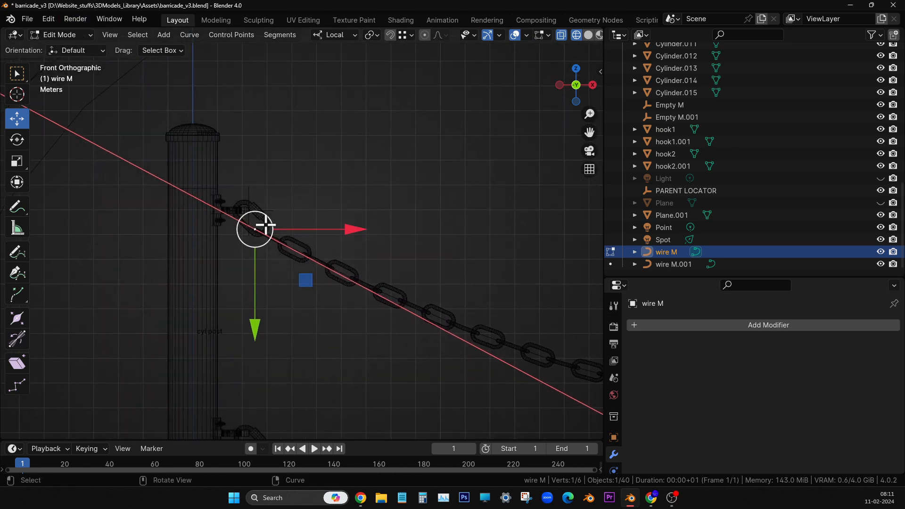
{"action": "scroll", "coordinate": [314, 176], "scroll_direction": "down", "scroll_amount": 7}
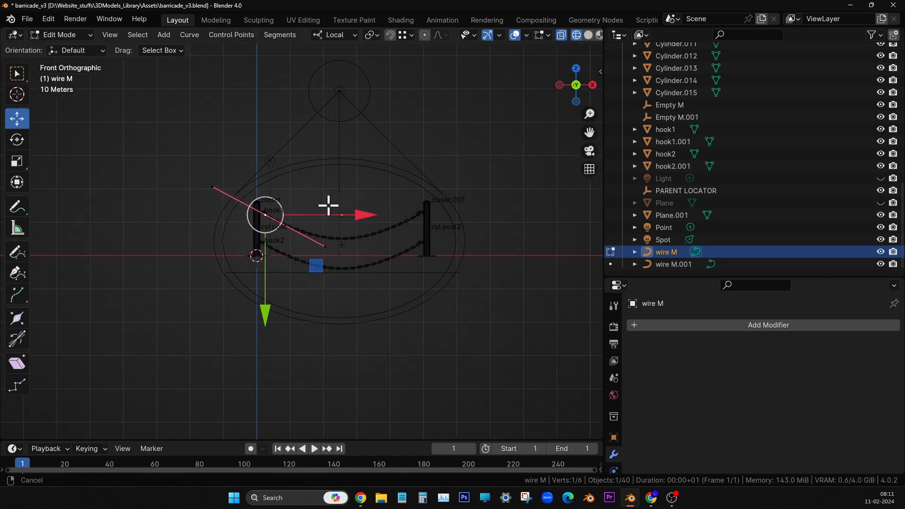
{"action": "scroll", "coordinate": [325, 269], "scroll_direction": "up", "scroll_amount": 4}
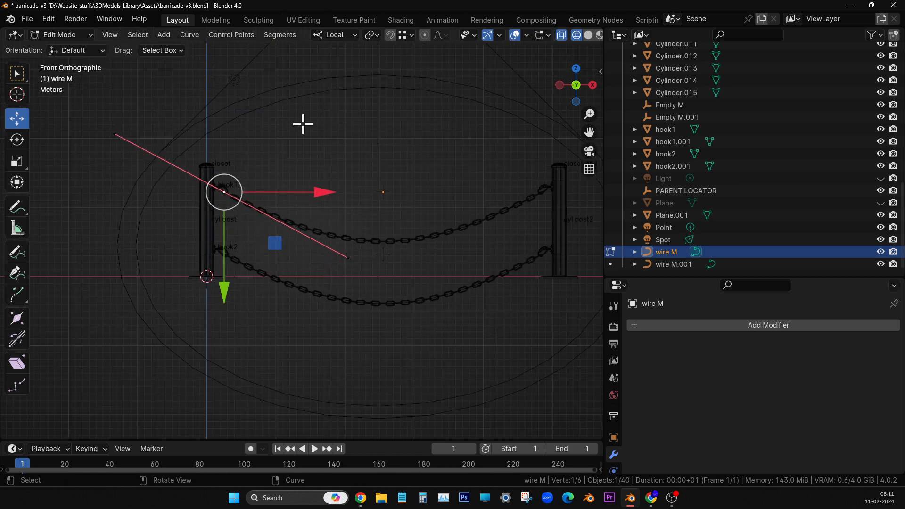
{"action": "key", "text": "alt+a"}
{"action": "scroll", "coordinate": [217, 196], "scroll_direction": "up", "scroll_amount": 3}
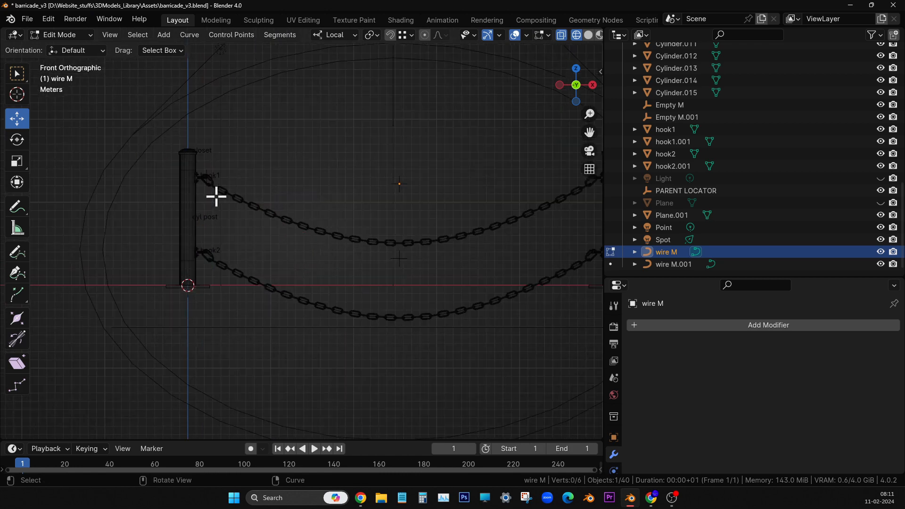
{"action": "middle_click_drag", "start_coordinate": [329, 220], "coordinate": [521, 269], "text": "shift"}
{"action": "scroll", "coordinate": [429, 222], "scroll_direction": "up", "scroll_amount": 4}
{"action": "middle_click_drag", "start_coordinate": [334, 200], "coordinate": [176, 240], "text": "shift"}
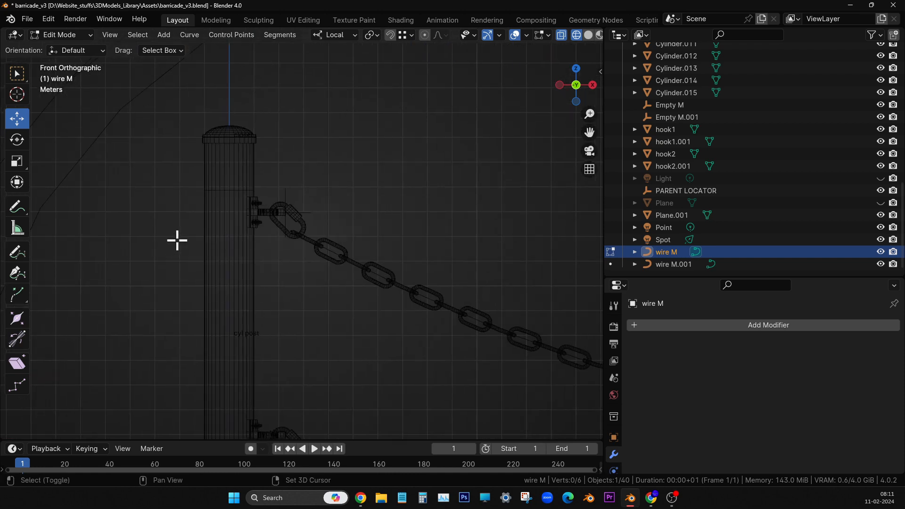
{"action": "left_click", "coordinate": [292, 231]}
{"action": "left_click_drag", "start_coordinate": [294, 232], "coordinate": [193, 194]}
{"action": "key", "text": "ctrl+z"}
{"action": "scroll", "coordinate": [380, 258], "scroll_direction": "down", "scroll_amount": 5}
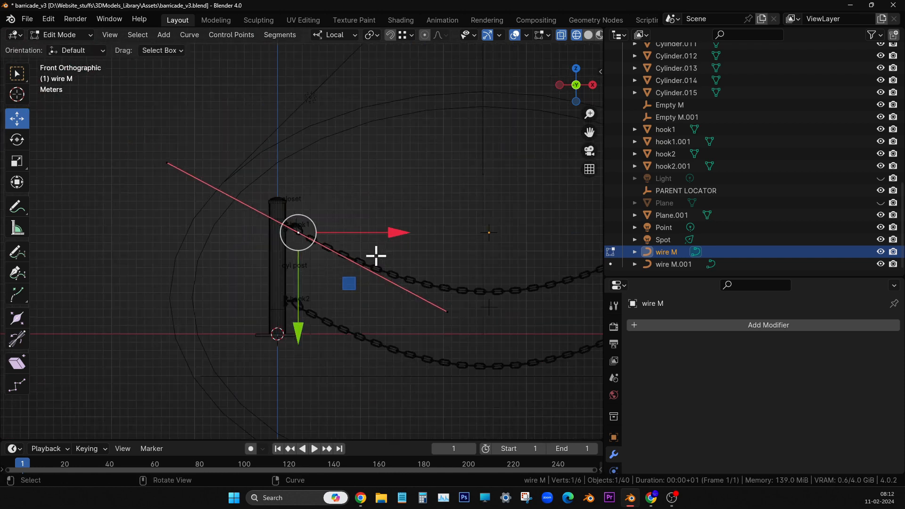
{"action": "mouse_move", "coordinate": [298, 232]}
{"action": "left_mouse_down"}
{"action": "mouse_move", "coordinate": [263, 225]}
{"action": "mouse_move", "coordinate": [313, 226]}
{"action": "mouse_move", "coordinate": [303, 230]}
{"action": "mouse_move", "coordinate": [310, 243]}
{"action": "mouse_move", "coordinate": [285, 228]}
{"action": "mouse_move", "coordinate": [318, 227]}
{"action": "mouse_move", "coordinate": [285, 235]}
{"action": "mouse_move", "coordinate": [309, 234]}
{"action": "mouse_move", "coordinate": [300, 232]}
{"action": "left_mouse_up"}
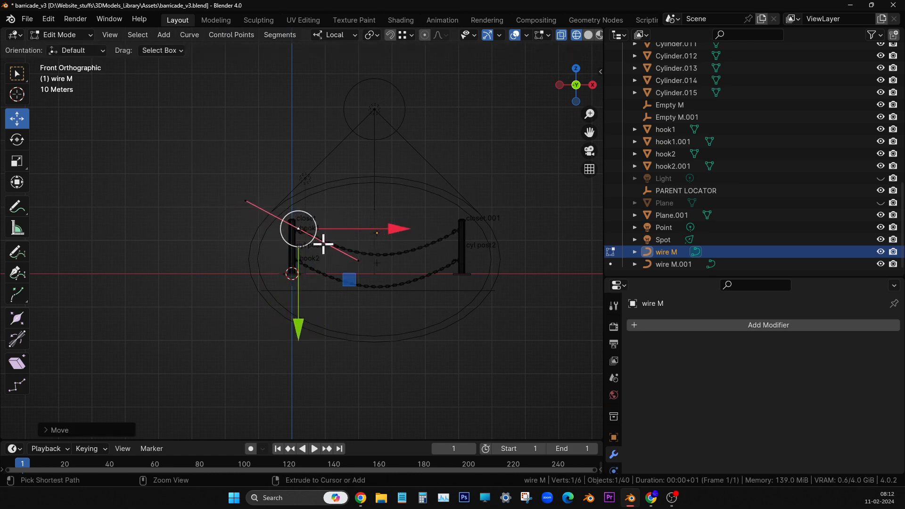
Maximize the 3D viewport around both chains and switch wire M to Object Mode and back to Edit Mode.
{"action": "scroll", "coordinate": [325, 252], "scroll_direction": "up", "scroll_amount": 3}
{"action": "middle_click_drag", "start_coordinate": [335, 274], "coordinate": [219, 236], "text": "shift"}
{"action": "key", "text": "ctrl+space"}
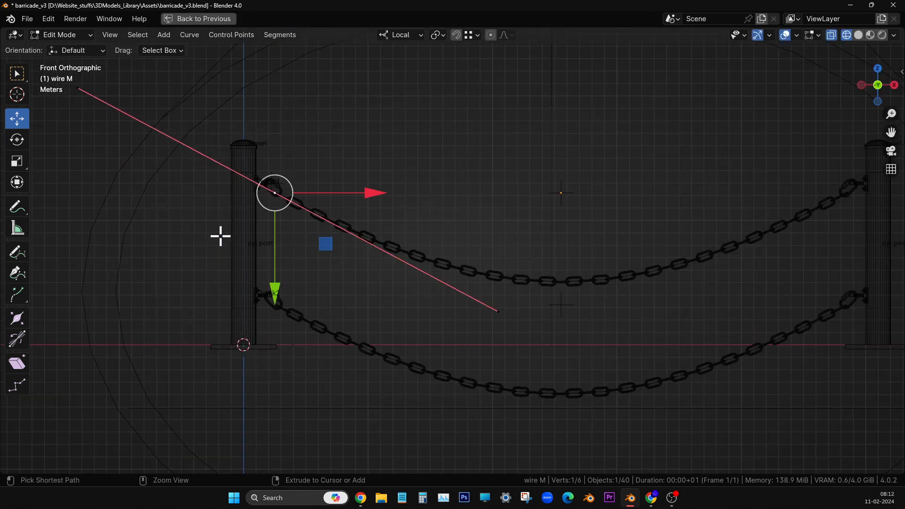
{"action": "left_click_drag", "start_coordinate": [256, 200], "coordinate": [229, 196]}
{"action": "scroll", "coordinate": [227, 196], "scroll_direction": "down", "scroll_amount": 4}
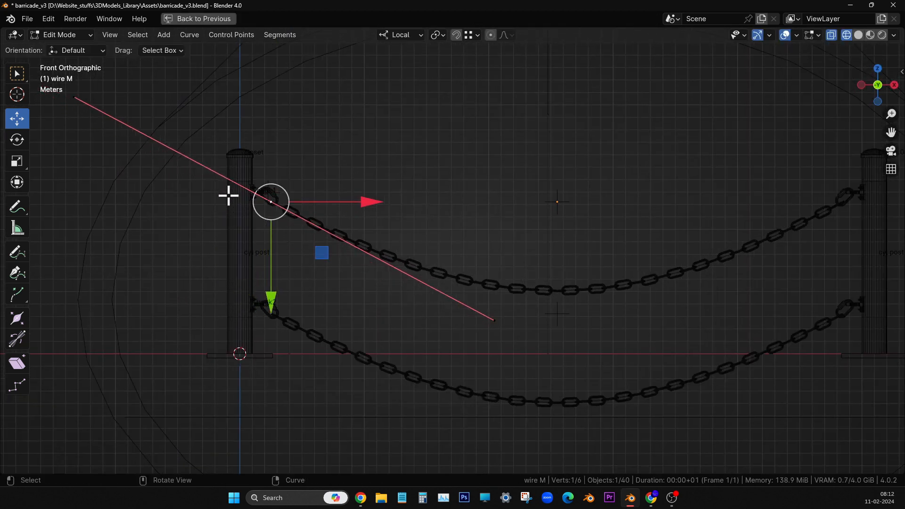
{"action": "scroll", "coordinate": [341, 254], "scroll_direction": "up", "scroll_amount": 4}
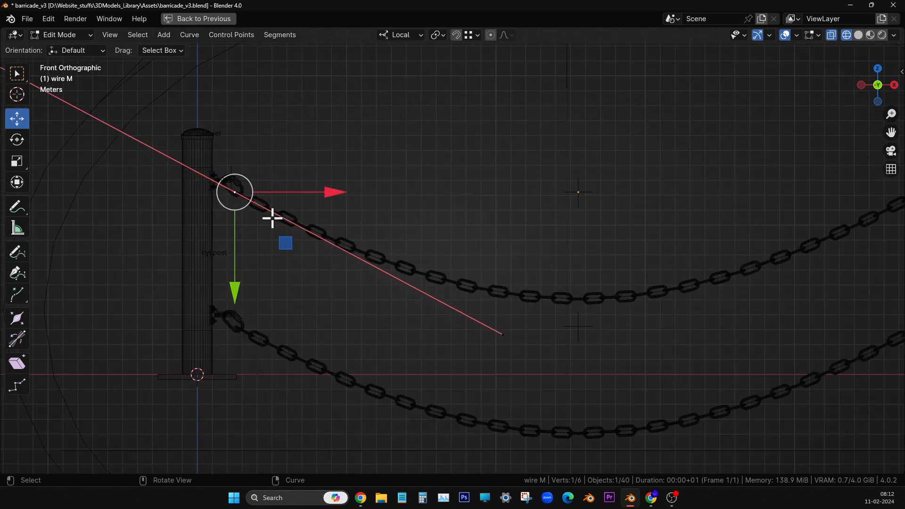
{"action": "middle_click_drag", "start_coordinate": [287, 228], "coordinate": [372, 273], "text": "shift"}
{"action": "key", "text": "Tab"}
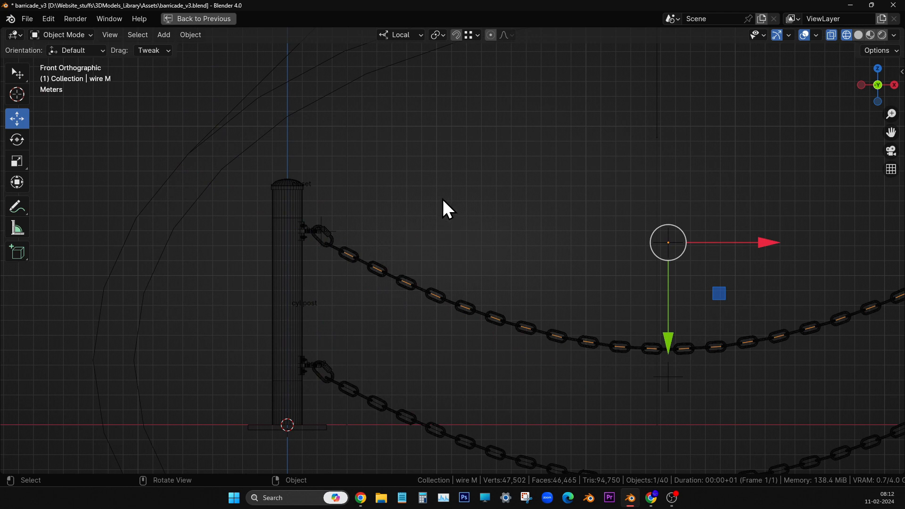
{"action": "scroll", "coordinate": [431, 225], "scroll_direction": "down", "scroll_amount": 1}
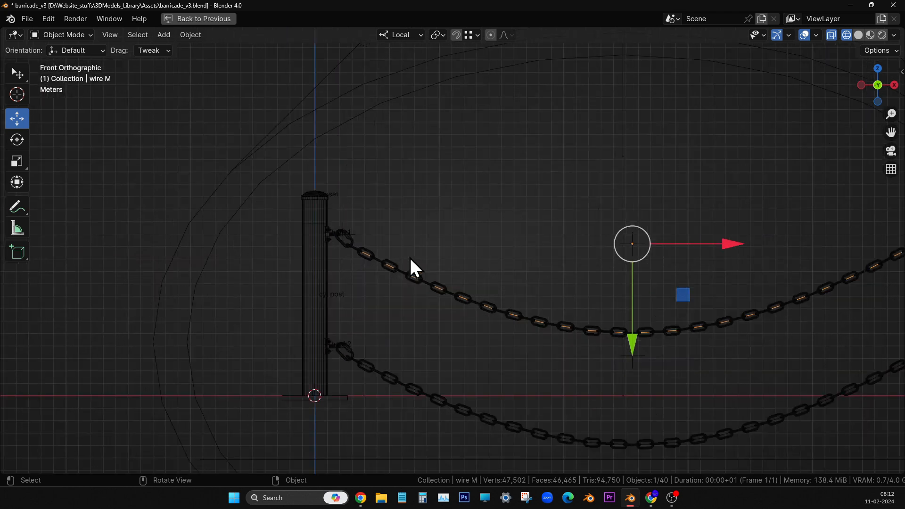
{"action": "scroll", "coordinate": [411, 258], "scroll_direction": "up", "scroll_amount": 2}
{"action": "key", "text": "Tab"}
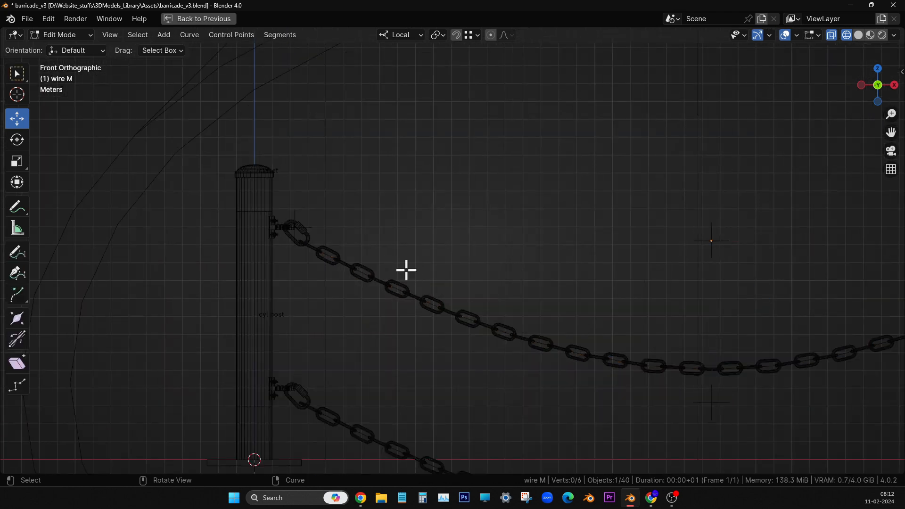
Hook wire M's end control point at the first post's upper hook to a new object.
{"action": "left_click", "coordinate": [299, 240]}
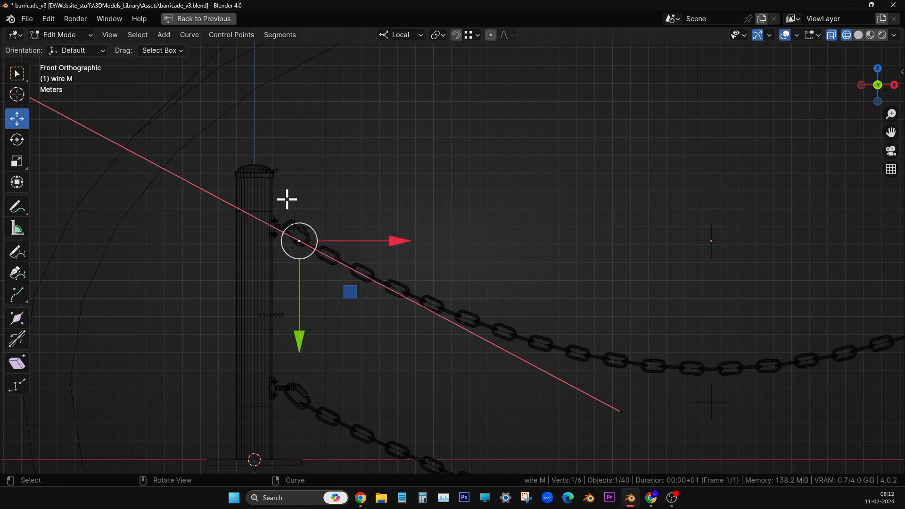
{"action": "scroll", "coordinate": [458, 210], "scroll_direction": "down", "scroll_amount": 5}
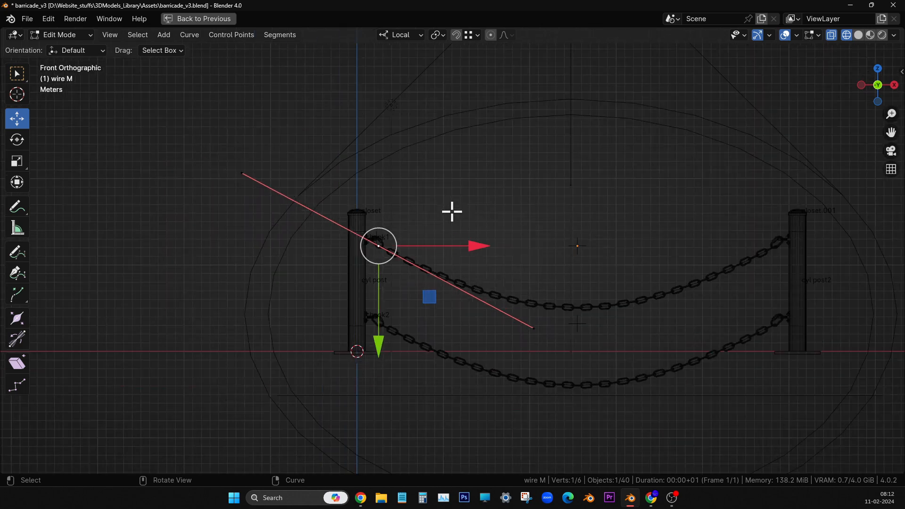
{"action": "scroll", "coordinate": [456, 222], "scroll_direction": "down", "scroll_amount": 1}
{"action": "middle_click_drag", "start_coordinate": [531, 273], "coordinate": [547, 254], "text": "shift"}
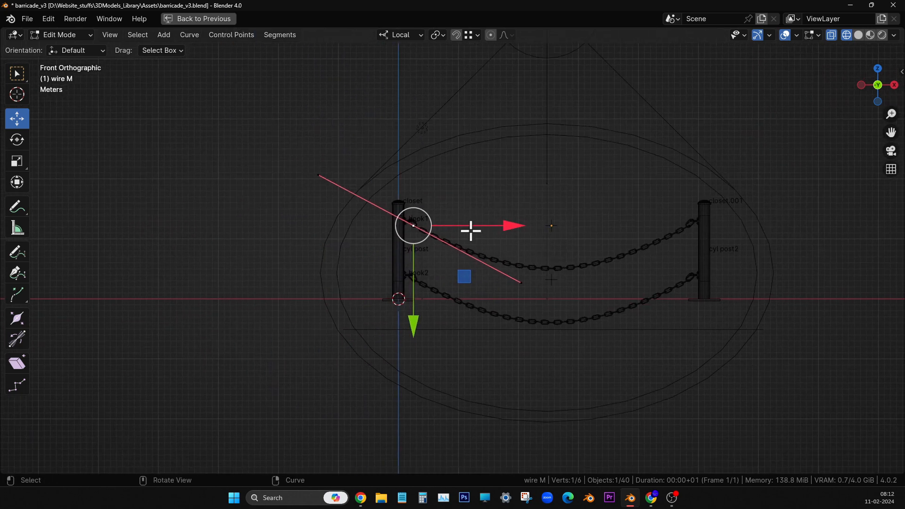
{"action": "scroll", "coordinate": [452, 250], "scroll_direction": "up", "scroll_amount": 6}
{"action": "middle_click_drag", "start_coordinate": [451, 234], "coordinate": [471, 297], "text": "shift"}
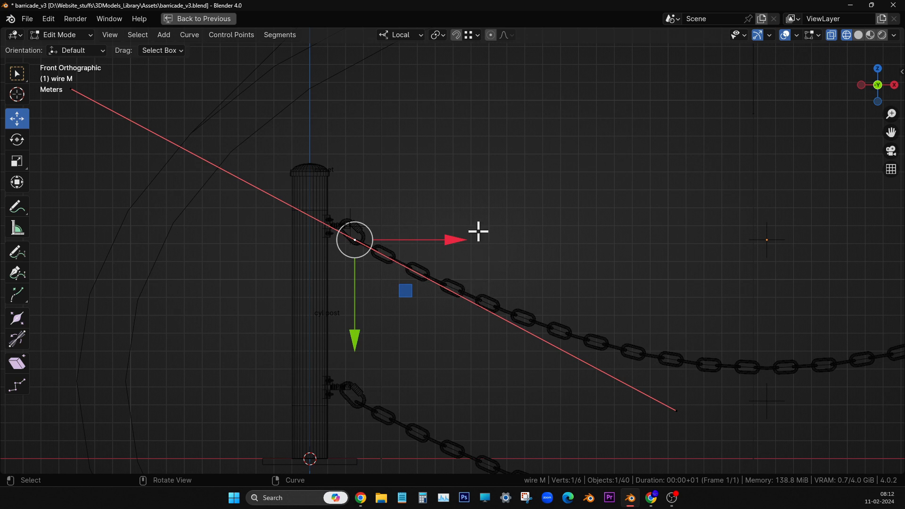
{"action": "left_click", "coordinate": [417, 174]}
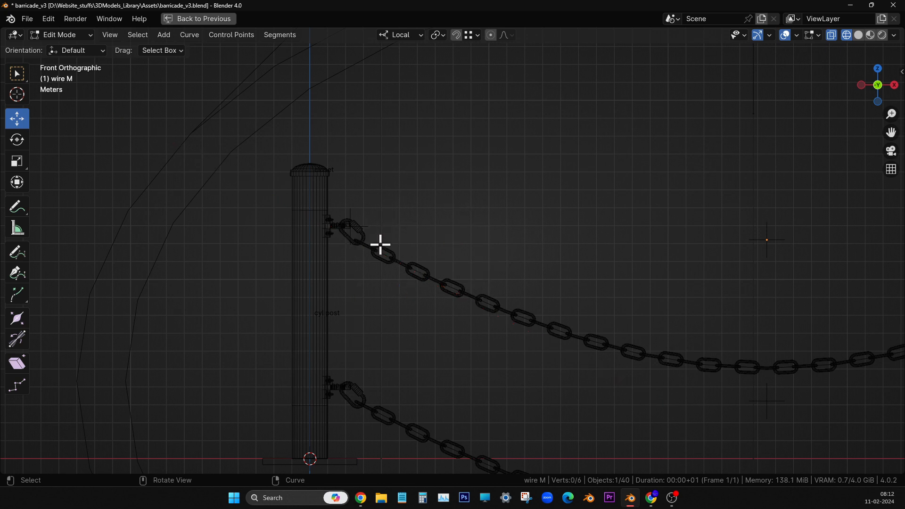
{"action": "left_click", "coordinate": [354, 240]}
{"action": "scroll", "coordinate": [394, 236], "scroll_direction": "down", "scroll_amount": 5}
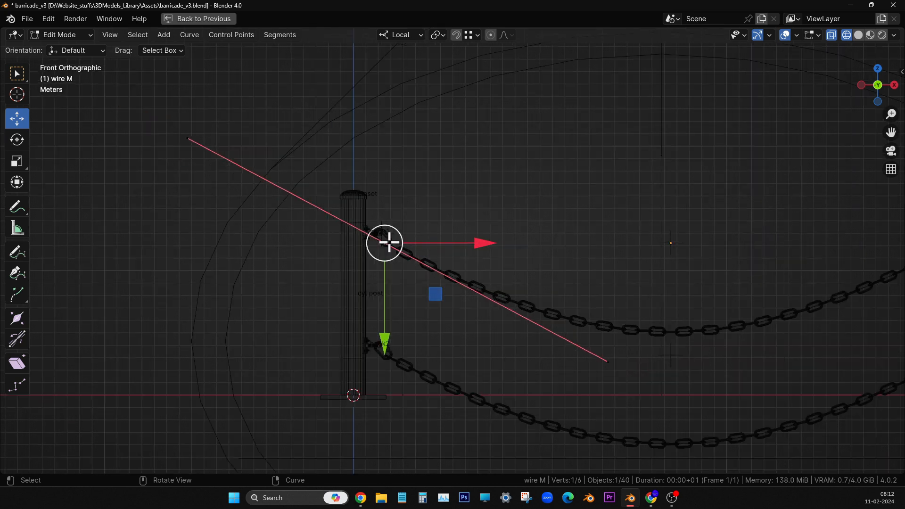
{"action": "middle_click_drag", "start_coordinate": [422, 292], "coordinate": [432, 282], "text": "shift"}
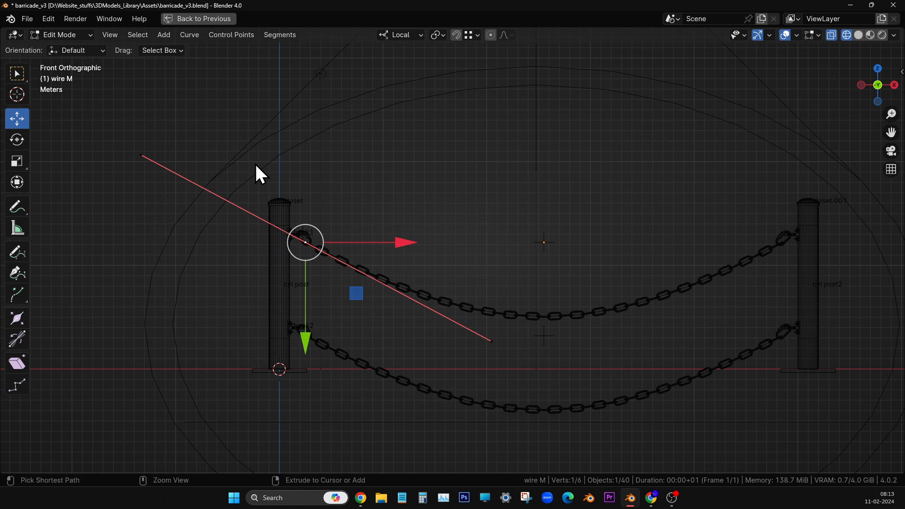
{"action": "key", "text": "ctrl+h"}
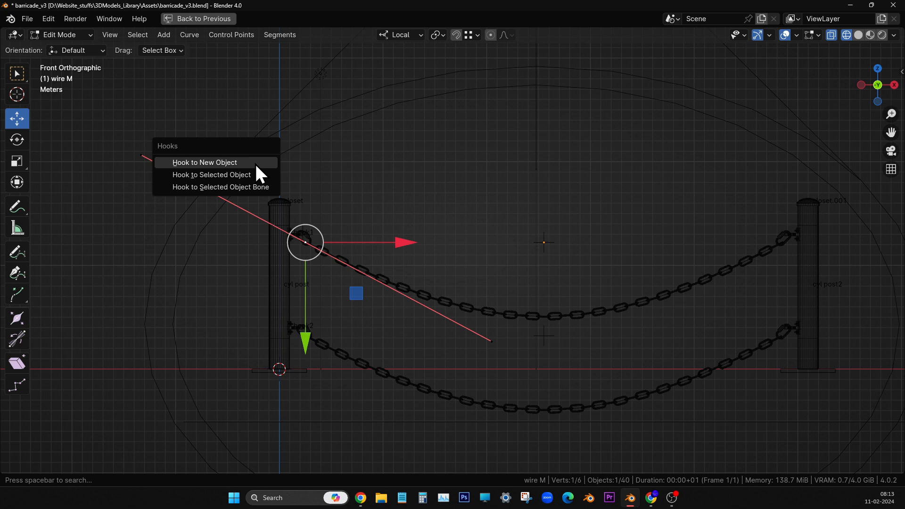
{"action": "left_click", "coordinate": [255, 163]}
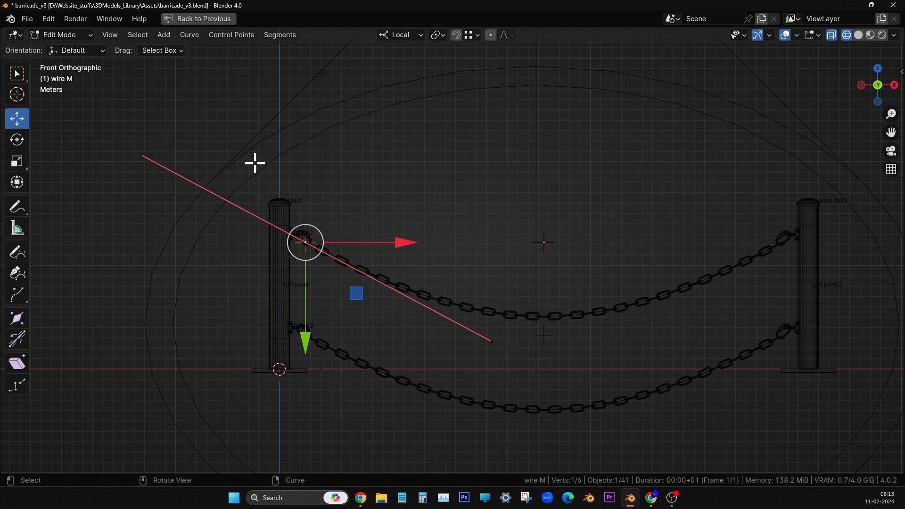
Return to Object Mode, select only the new hook empty at the chain's end, and restore the full workspace layout.
{"action": "scroll", "coordinate": [291, 303], "scroll_direction": "up", "scroll_amount": 3}
{"action": "middle_click_drag", "start_coordinate": [279, 292], "coordinate": [475, 269], "text": "shift"}
{"action": "scroll", "coordinate": [452, 273], "scroll_direction": "up", "scroll_amount": 2}
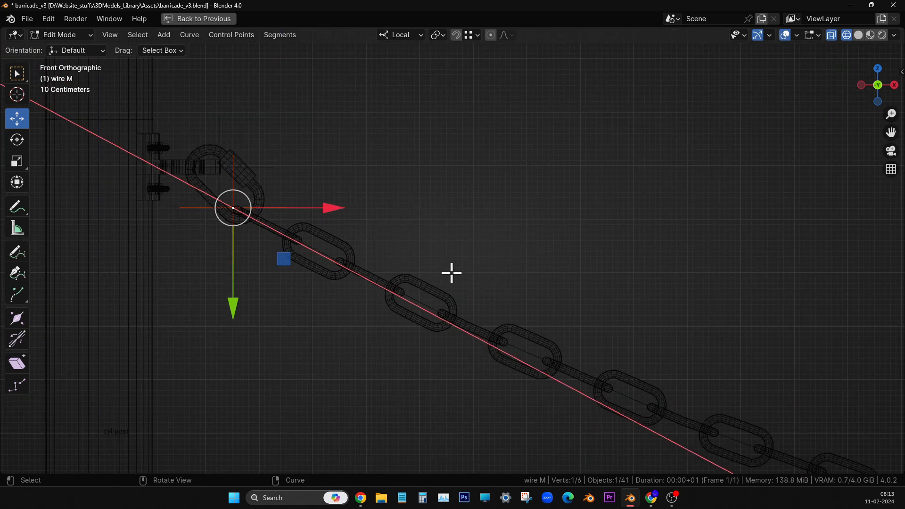
{"action": "middle_click_drag", "start_coordinate": [338, 225], "coordinate": [446, 283], "text": "shift"}
{"action": "scroll", "coordinate": [372, 267], "scroll_direction": "up", "scroll_amount": 5}
{"action": "middle_click_drag", "start_coordinate": [384, 259], "coordinate": [525, 270], "text": "shift"}
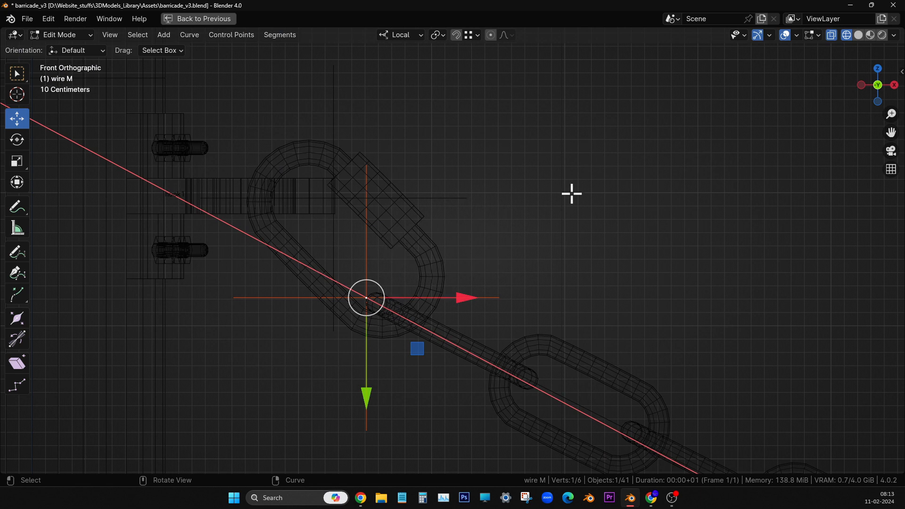
{"action": "key", "text": "Tab"}
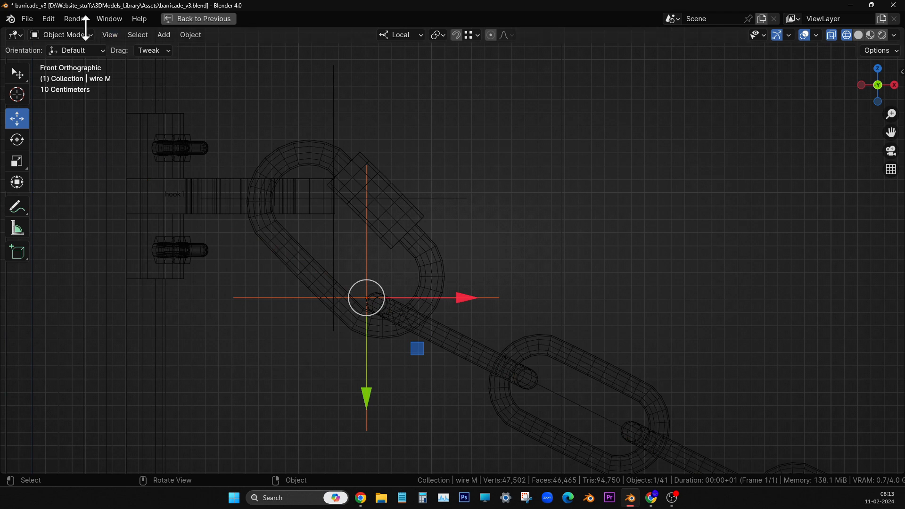
{"action": "left_click", "coordinate": [520, 181]}
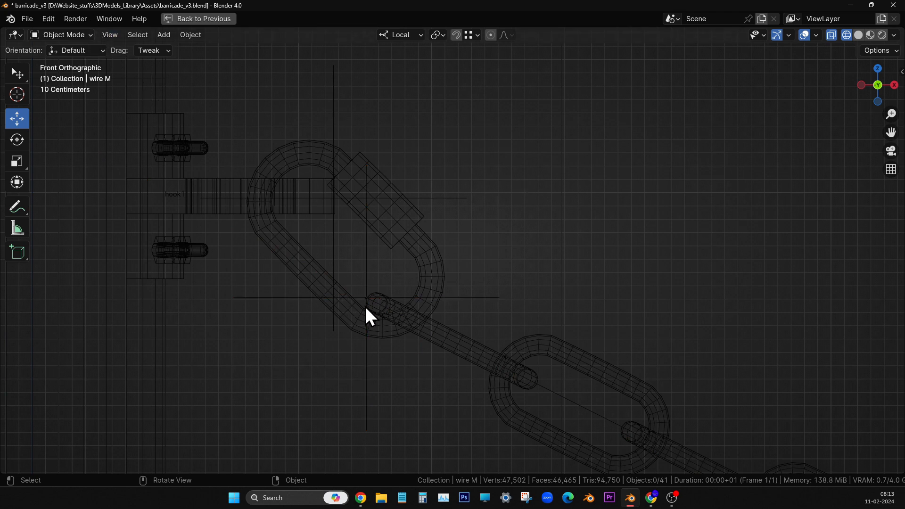
{"action": "left_click", "coordinate": [367, 259]}
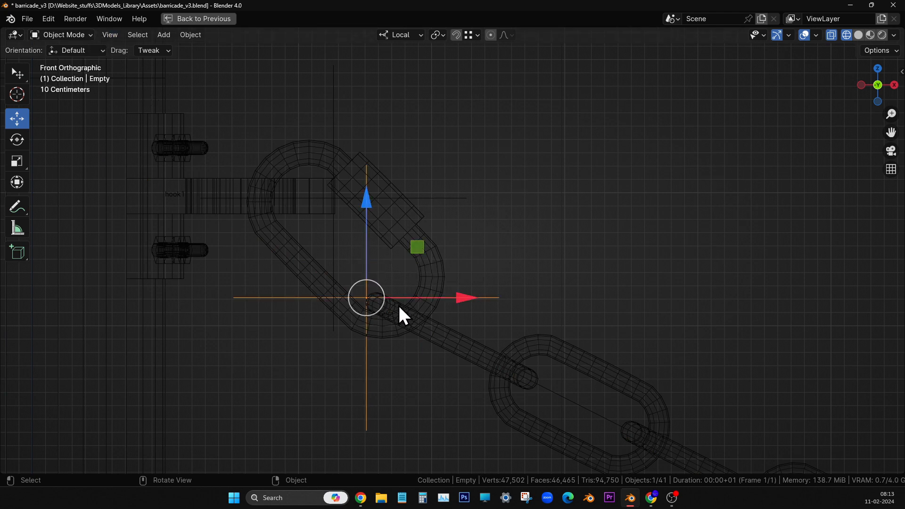
{"action": "scroll", "coordinate": [391, 311], "scroll_direction": "down", "scroll_amount": 7}
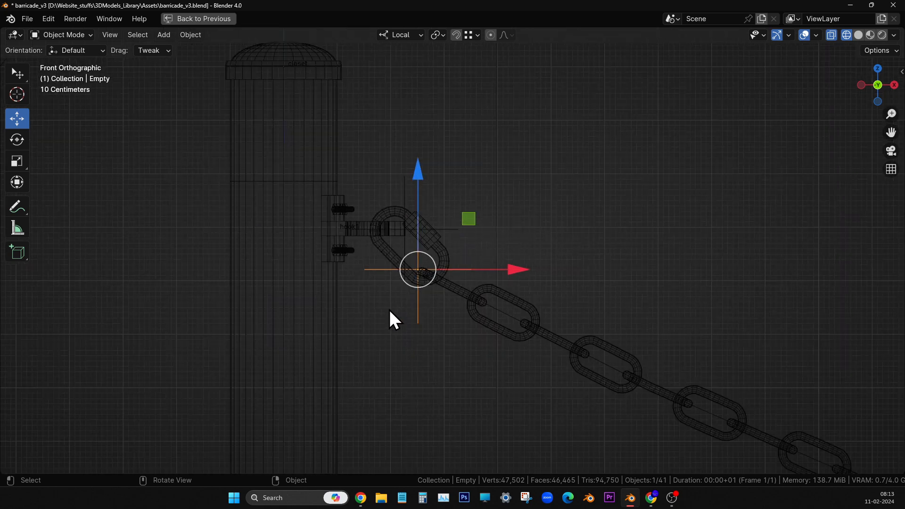
{"action": "scroll", "coordinate": [462, 304], "scroll_direction": "up", "scroll_amount": 4}
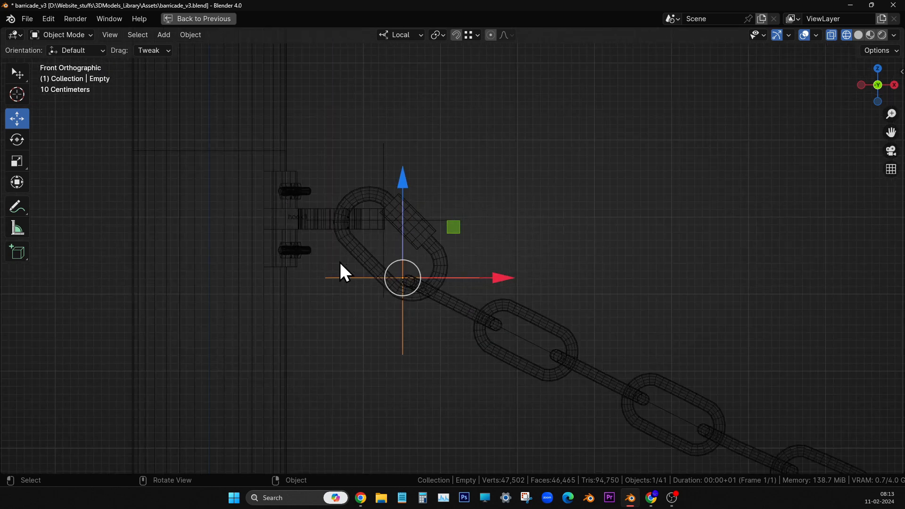
{"action": "key", "text": "ctrl+space"}
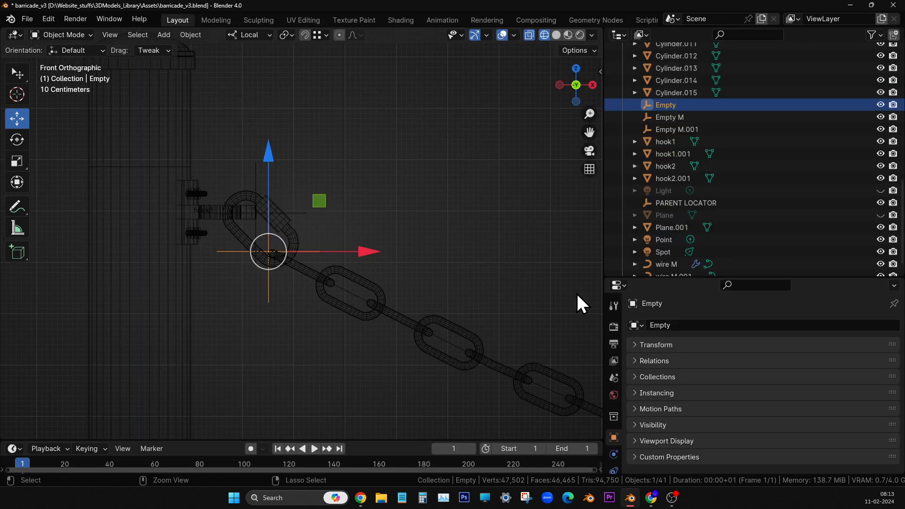
Rename the new empty at the upper chain's end as "hook empty".
{"action": "double_click", "coordinate": [666, 106]}
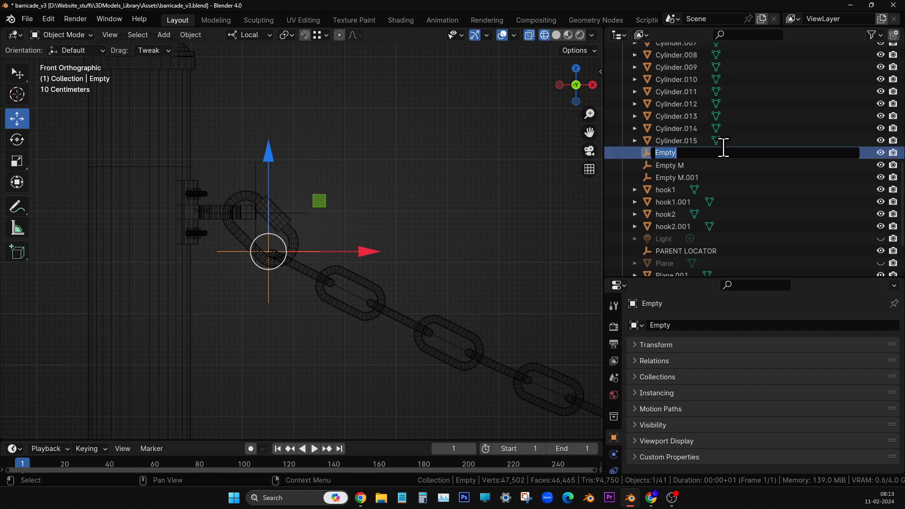
{"action": "type", "text": "hook empty"}
{"action": "key", "text": "Return"}
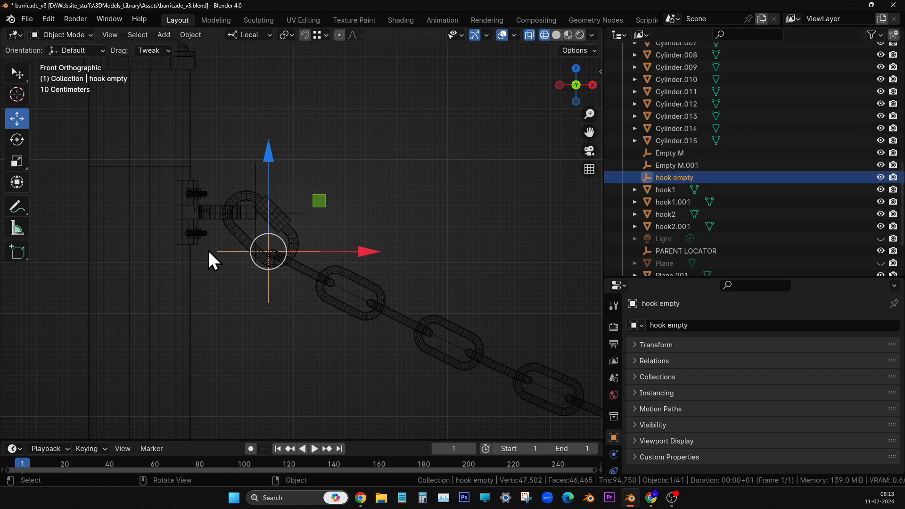
Parent hook empty to the PARENT LOCATOR empty at the first post's upper hook using the Object option, then deselect everything.
{"action": "scroll", "coordinate": [277, 248], "scroll_direction": "down", "scroll_amount": 5}
{"action": "scroll", "coordinate": [292, 231], "scroll_direction": "up", "scroll_amount": 5}
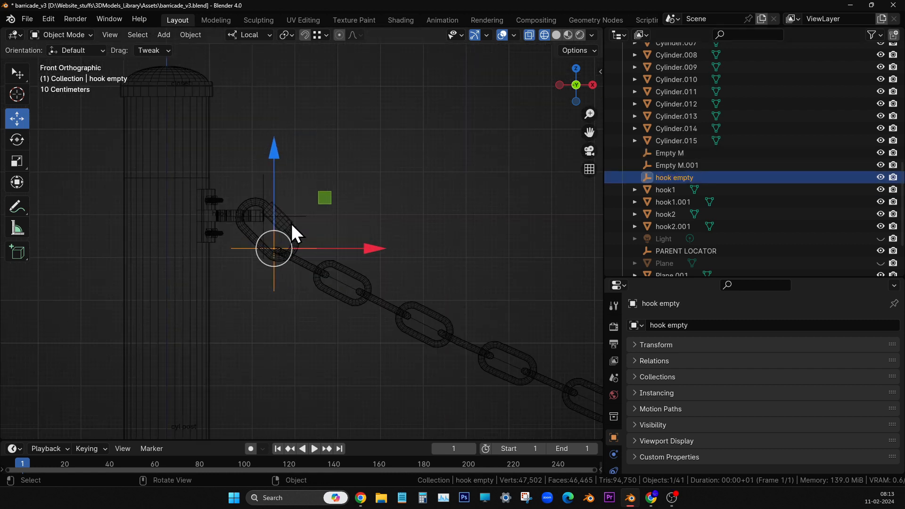
{"action": "left_click", "coordinate": [254, 171], "text": "shift"}
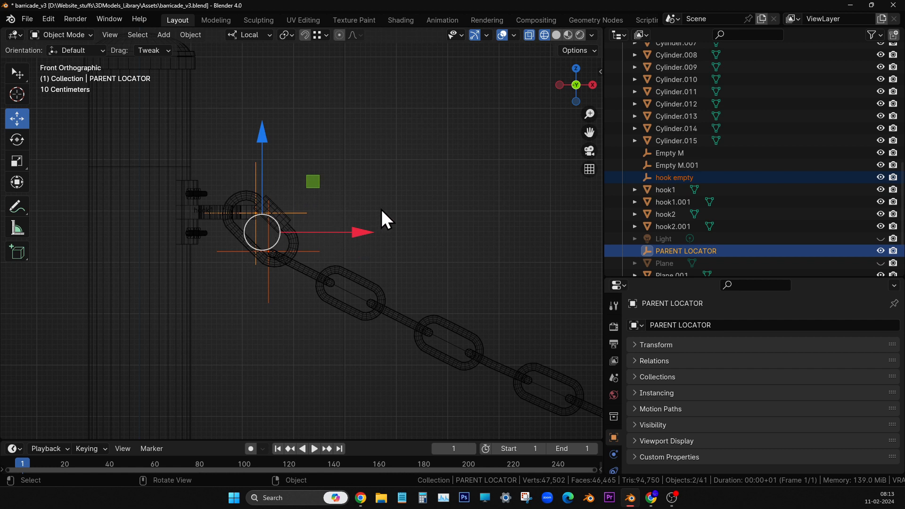
{"action": "key", "text": "ctrl+p"}
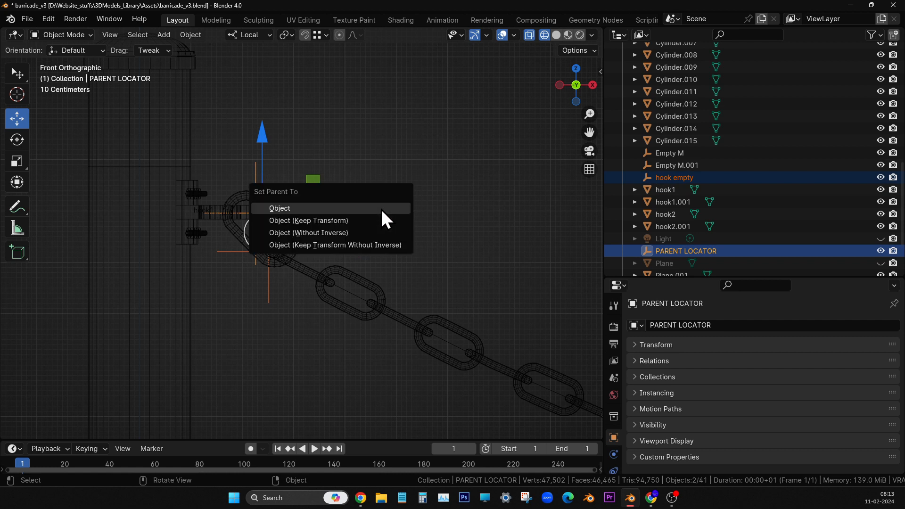
{"action": "left_click", "coordinate": [380, 207]}
{"action": "left_click", "coordinate": [409, 190]}
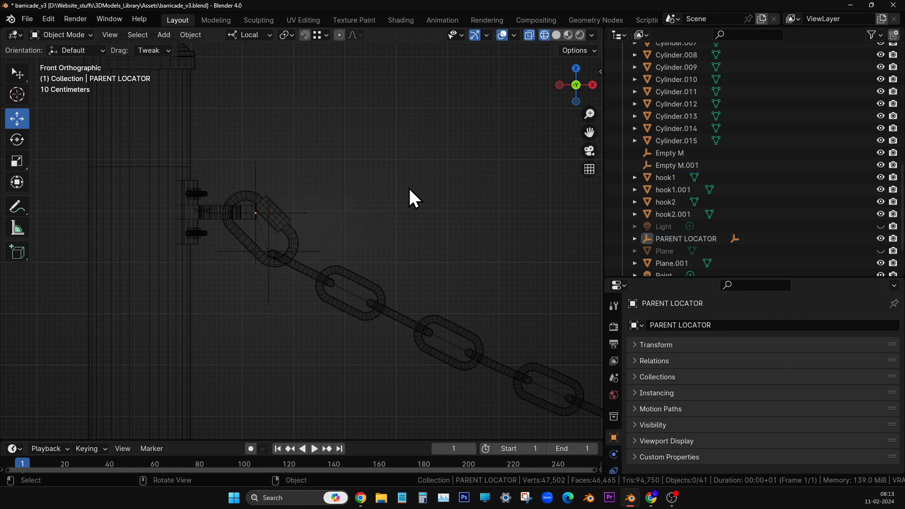
Test the upper chain's rig by moving the PARENT LOCATOR empty away from the first post's upper hook, then undo the moves.
{"action": "left_click", "coordinate": [256, 165]}
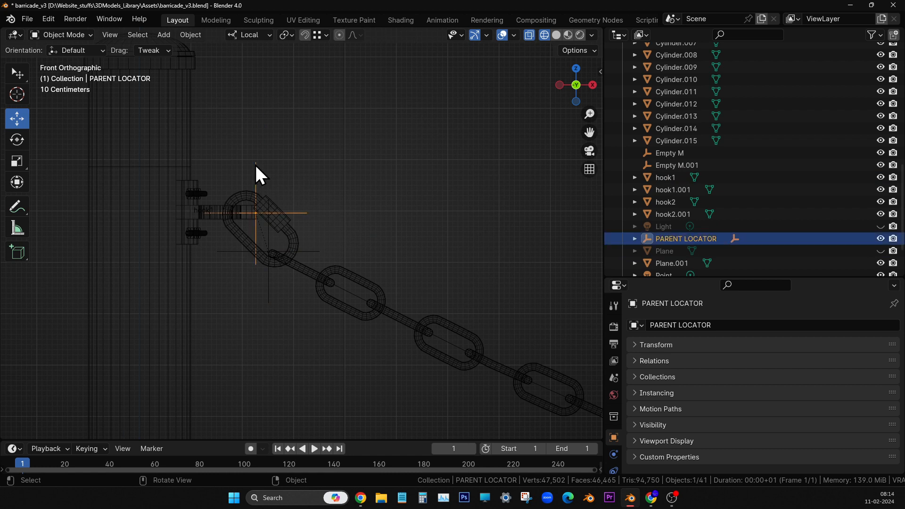
{"action": "left_click_drag", "start_coordinate": [261, 211], "coordinate": [197, 197]}
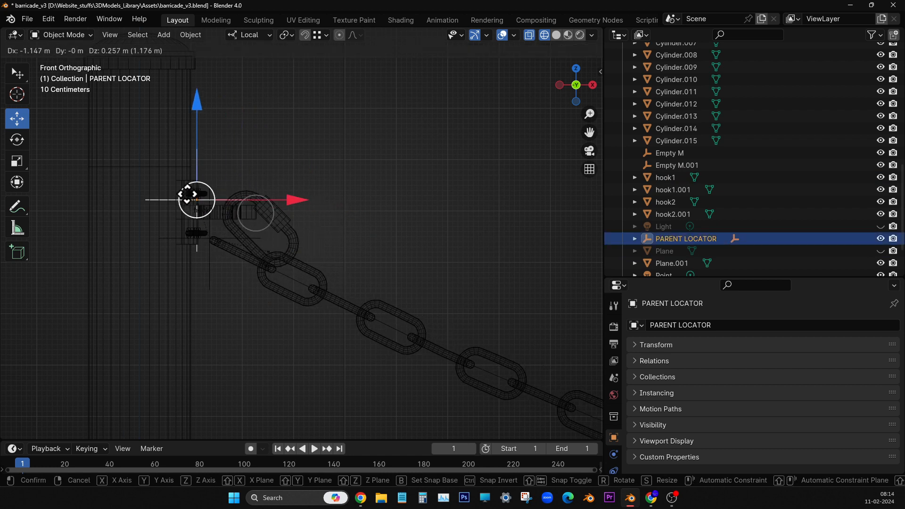
{"action": "scroll", "coordinate": [210, 251], "scroll_direction": "down", "scroll_amount": 5}
{"action": "left_click", "coordinate": [361, 244]}
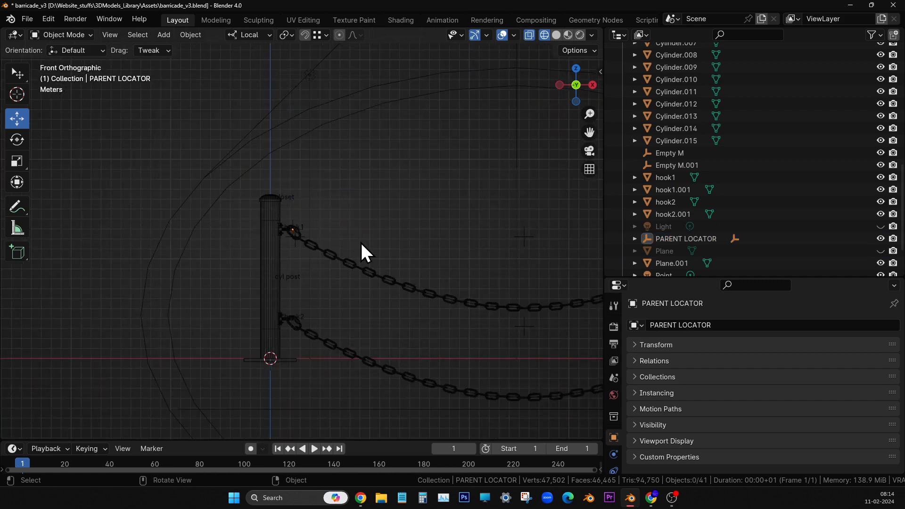
{"action": "left_click", "coordinate": [701, 239]}
{"action": "scroll", "coordinate": [313, 267], "scroll_direction": "down", "scroll_amount": 4}
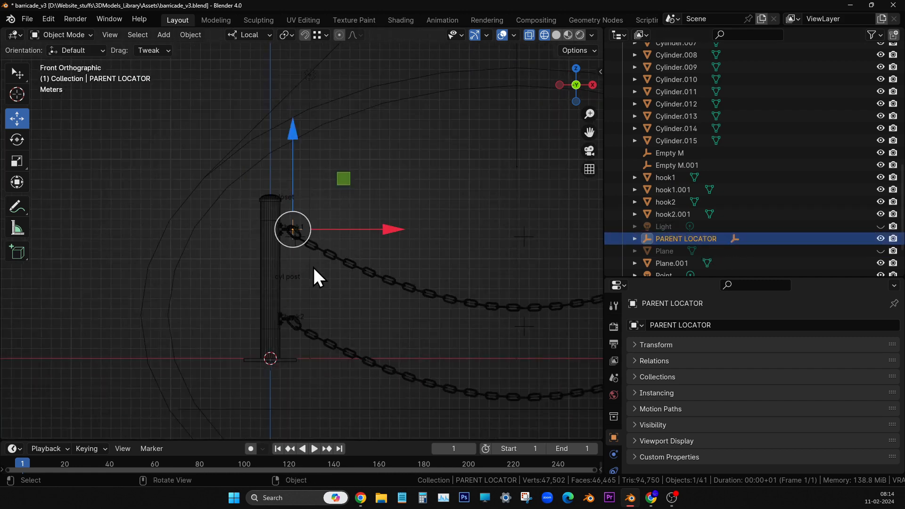
{"action": "middle_click_drag", "start_coordinate": [315, 261], "coordinate": [295, 265], "text": "shift"}
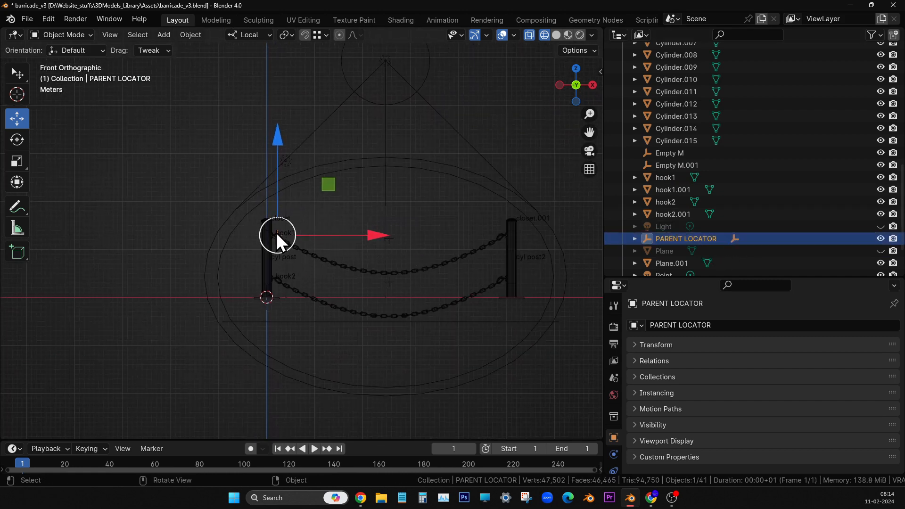
{"action": "left_click_drag", "start_coordinate": [276, 233], "coordinate": [307, 224]}
{"action": "key", "text": "ctrl+z"}
Enter Edit Mode on the lower chain's curve, wire M.001, and clear its control point selection.
{"action": "scroll", "coordinate": [344, 314], "scroll_direction": "up", "scroll_amount": 3}
{"action": "middle_click_drag", "start_coordinate": [384, 325], "coordinate": [270, 327], "text": "shift"}
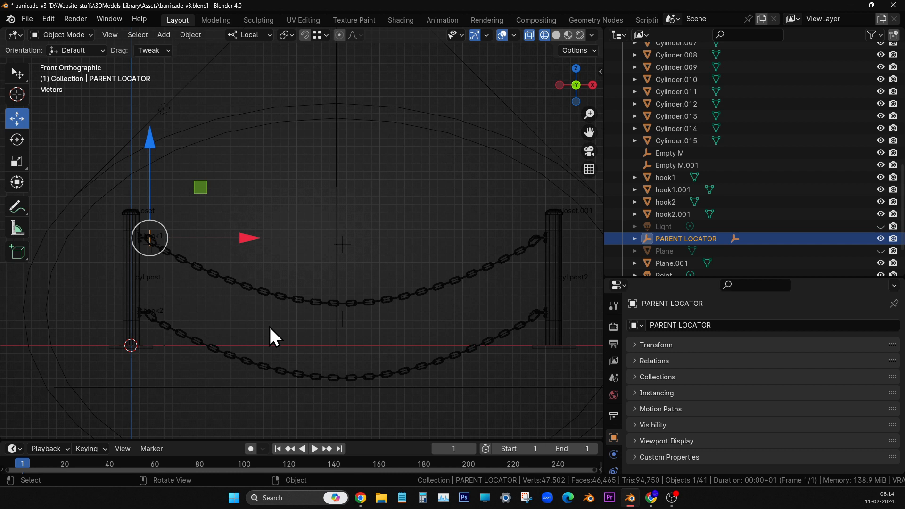
{"action": "middle_click_drag", "start_coordinate": [270, 335], "coordinate": [370, 216], "text": "shift"}
{"action": "scroll", "coordinate": [263, 323], "scroll_direction": "up", "scroll_amount": 3}
{"action": "left_click", "coordinate": [331, 359]}
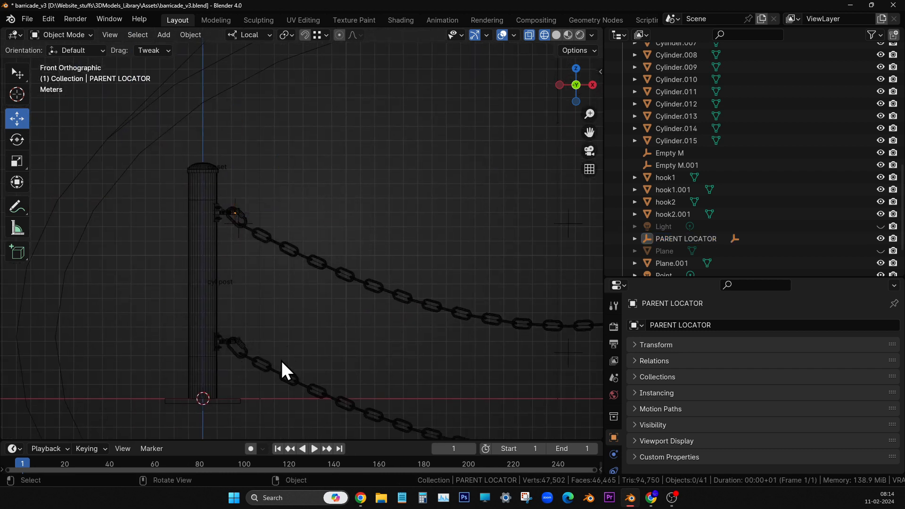
{"action": "scroll", "coordinate": [283, 370], "scroll_direction": "up", "scroll_amount": 2}
{"action": "middle_click_drag", "start_coordinate": [283, 370], "coordinate": [264, 293], "text": "shift"}
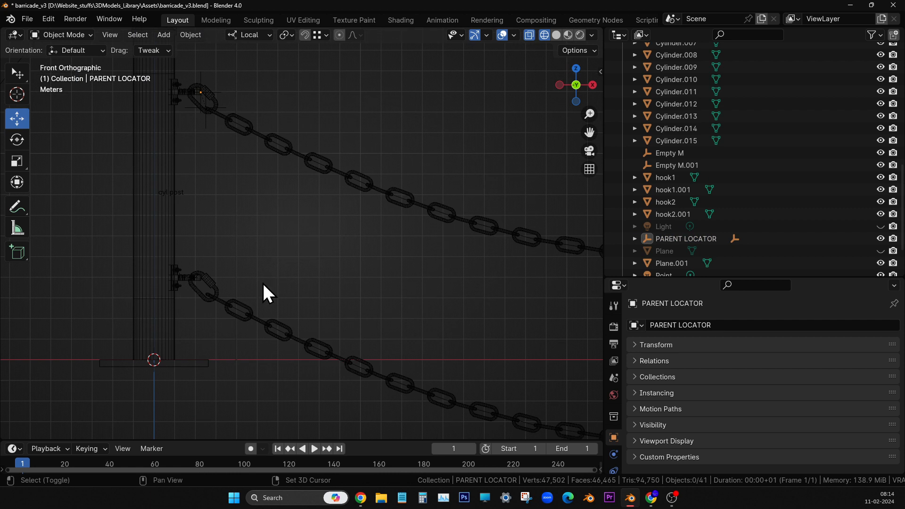
{"action": "left_click", "coordinate": [240, 312]}
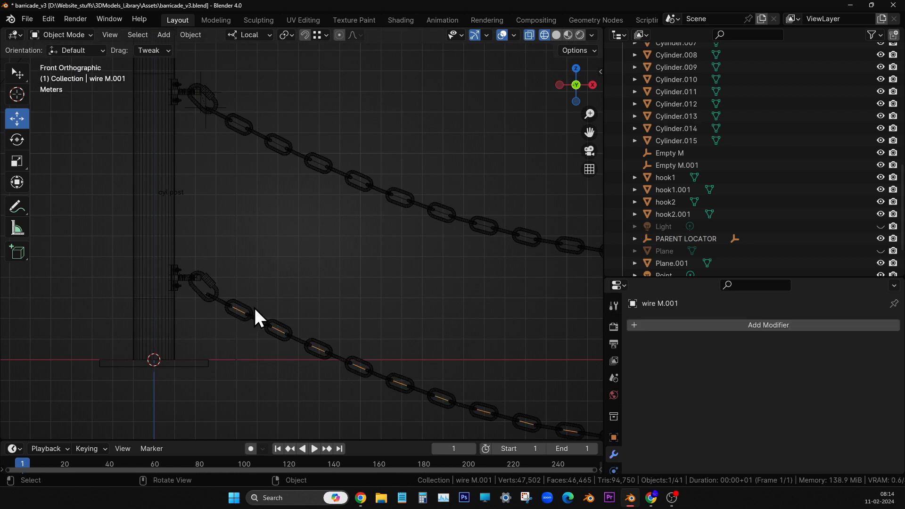
{"action": "key", "text": "Tab"}
{"action": "key", "text": "alt+a"}
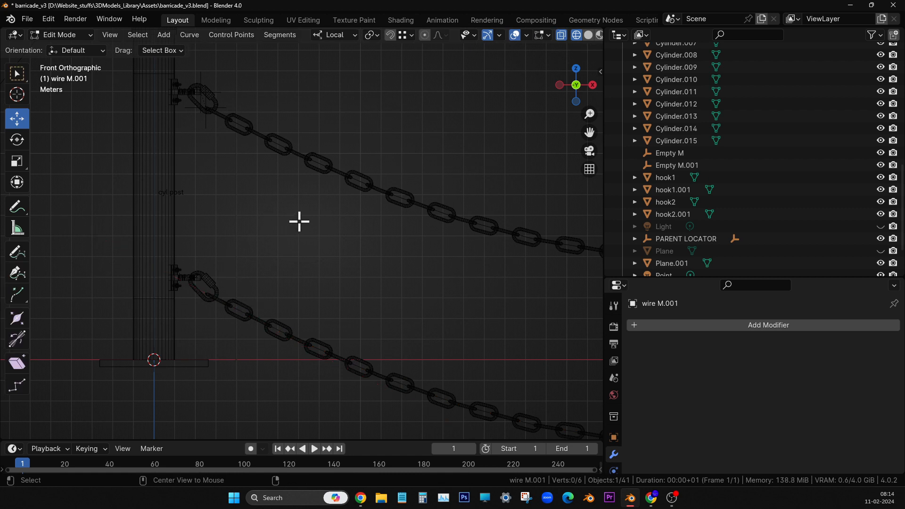
Hook wire M.001's end control point at the first post's lower hook to a new object.
{"action": "left_click", "coordinate": [206, 292]}
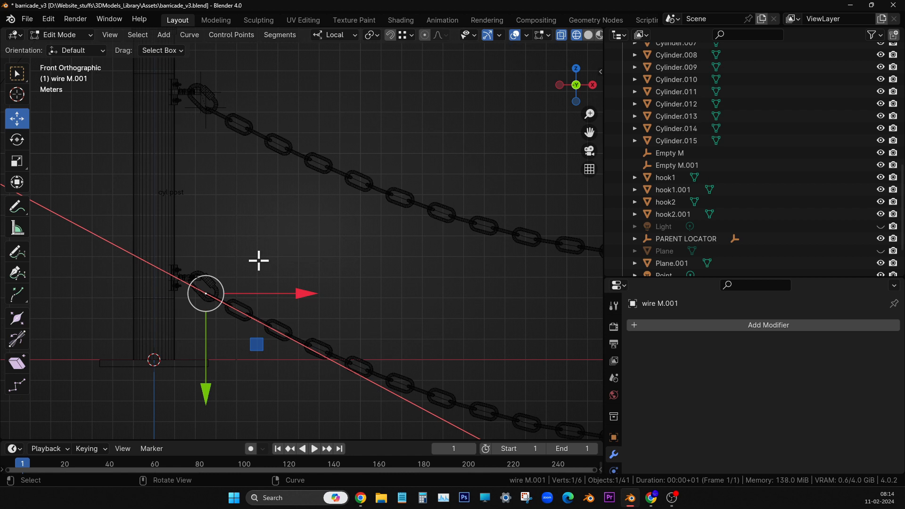
{"action": "key", "text": "ctrl"}
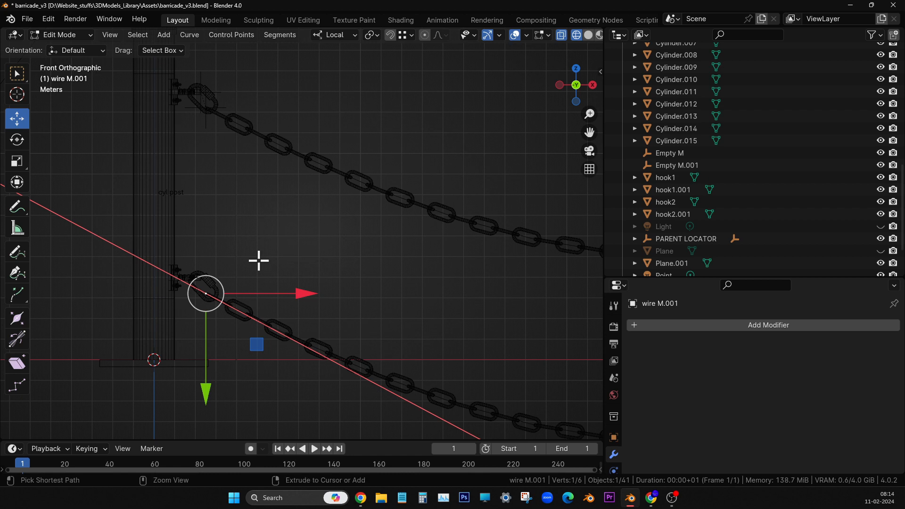
{"action": "key", "text": "ctrl+h"}
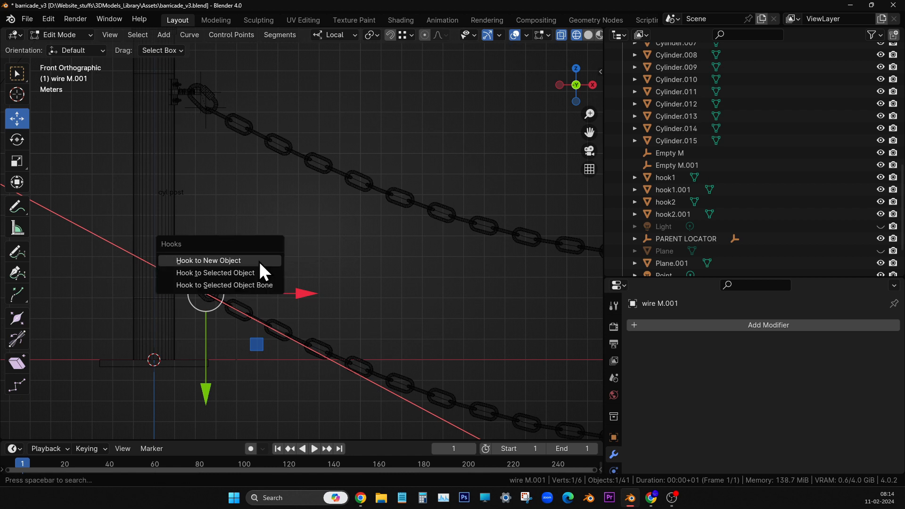
{"action": "left_click", "coordinate": [259, 261]}
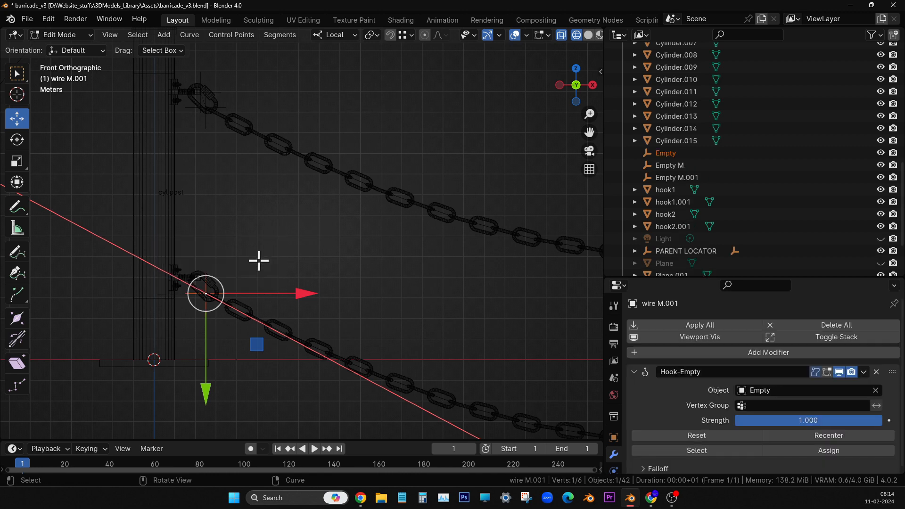
Rename the lower chain's new empty as "hoot empty 2" and return to Object Mode.
{"action": "scroll", "coordinate": [239, 289], "scroll_direction": "up", "scroll_amount": 4}
{"action": "middle_click_drag", "start_coordinate": [240, 289], "coordinate": [386, 277], "text": "shift"}
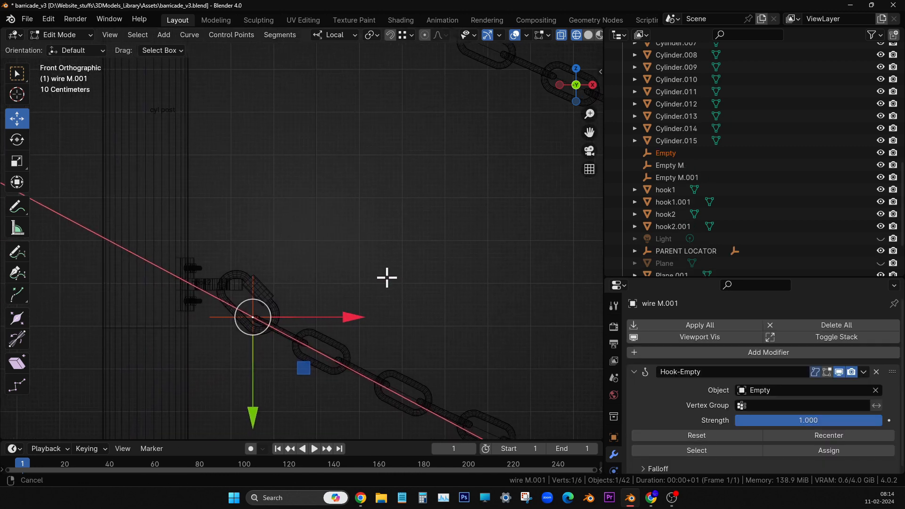
{"action": "double_click", "coordinate": [670, 154]}
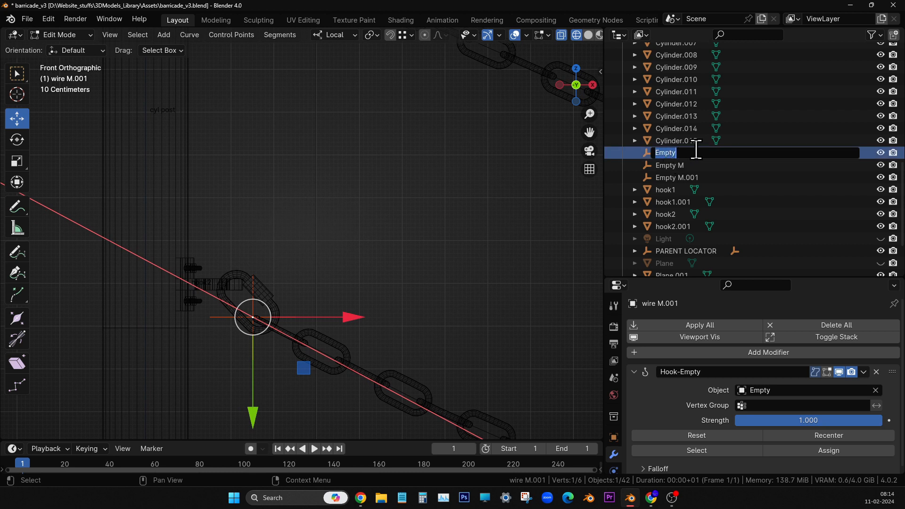
{"action": "type", "text": "hoot empty 2"}
{"action": "key", "text": "Return"}
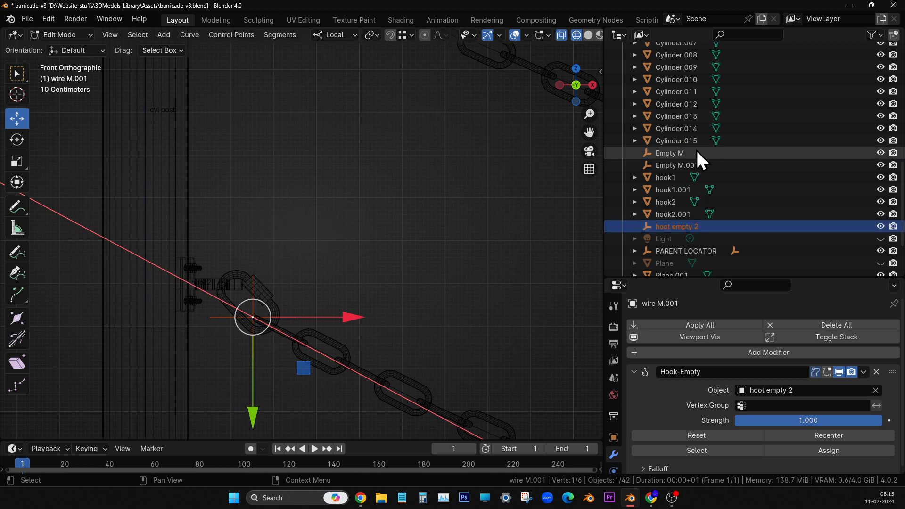
{"action": "scroll", "coordinate": [756, 219], "scroll_direction": "down", "scroll_amount": 3}
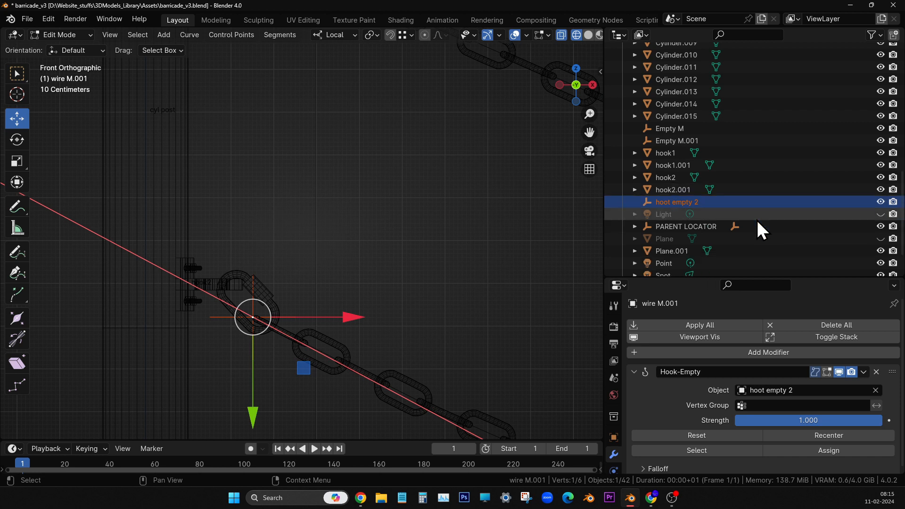
{"action": "scroll", "coordinate": [754, 216], "scroll_direction": "up", "scroll_amount": 5}
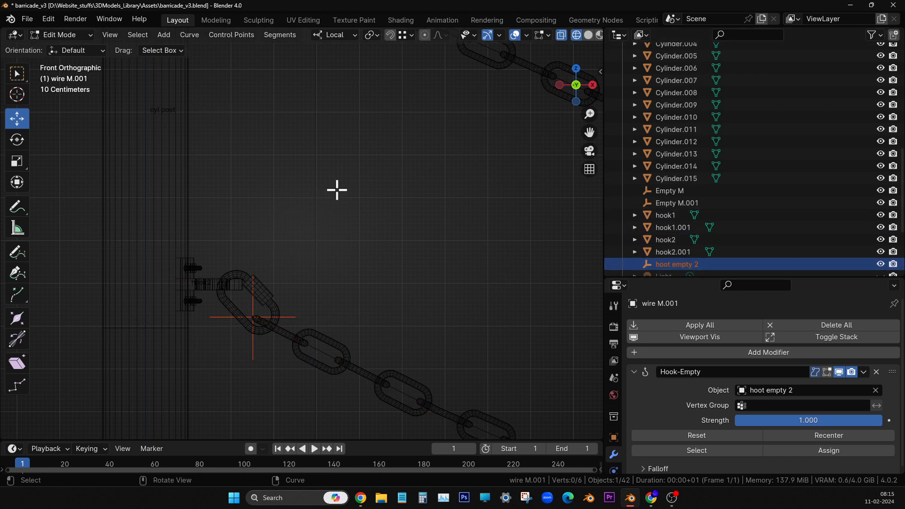
{"action": "key", "text": "Tab"}
{"action": "left_click", "coordinate": [313, 214]}
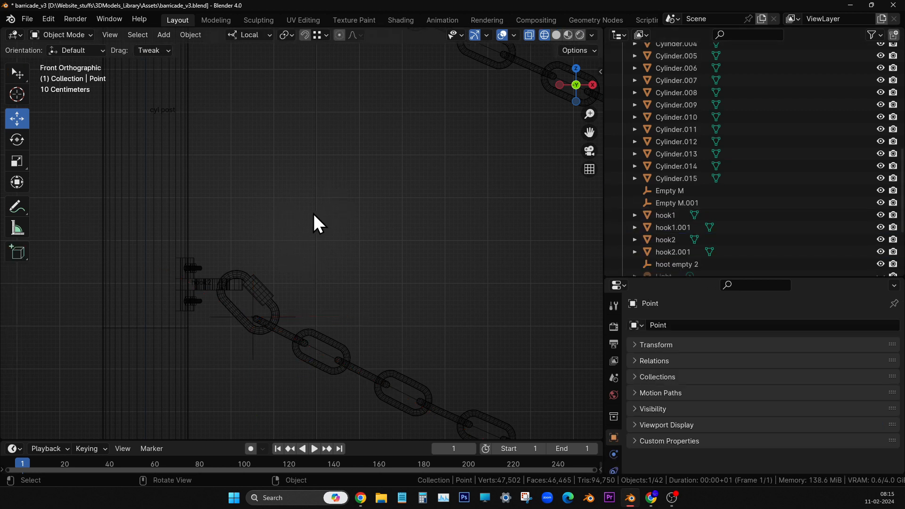
Duplicate the PARENT LOCATOR empty in place and move the copy straight down to the first post's lower hook.
{"action": "left_click", "coordinate": [248, 317]}
{"action": "scroll", "coordinate": [312, 149], "scroll_direction": "down", "scroll_amount": 3}
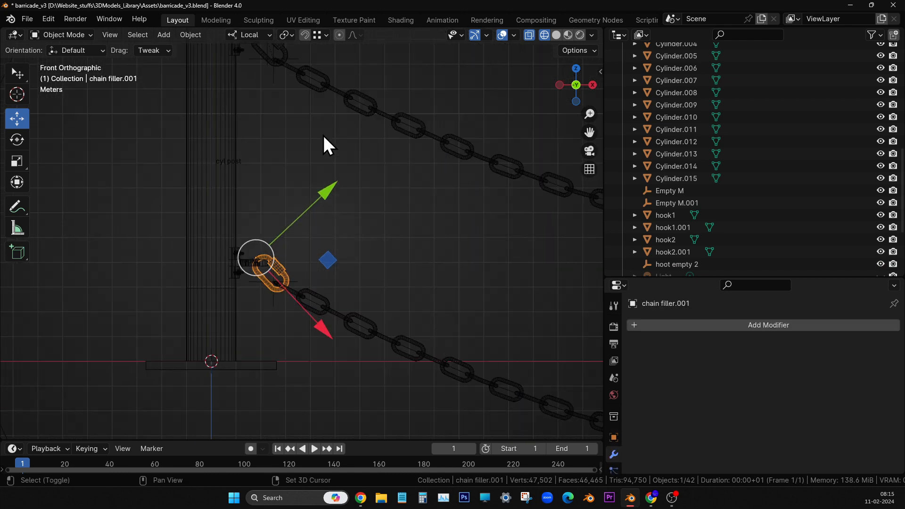
{"action": "scroll", "coordinate": [323, 134], "scroll_direction": "up", "scroll_amount": 3, "text": "shift"}
{"action": "left_click", "coordinate": [259, 108]}
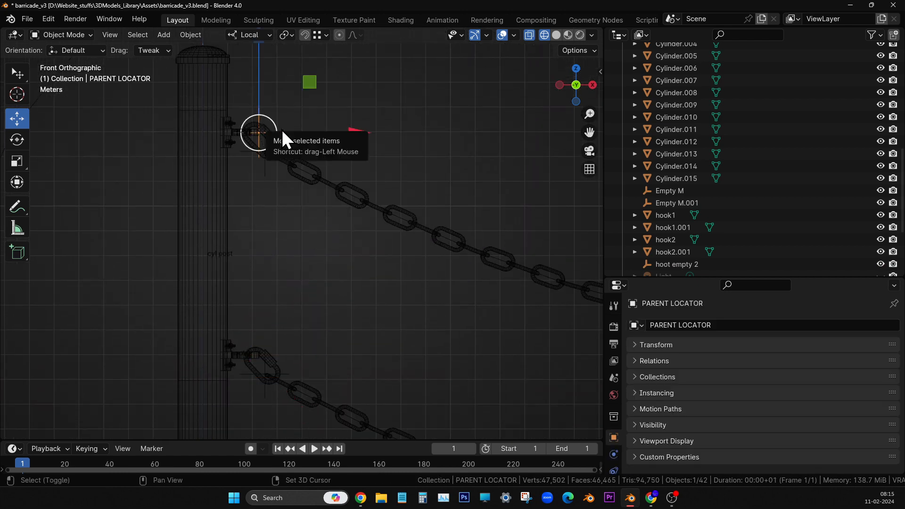
{"action": "key", "text": "shift+d"}
{"action": "right_click", "coordinate": [282, 129]}
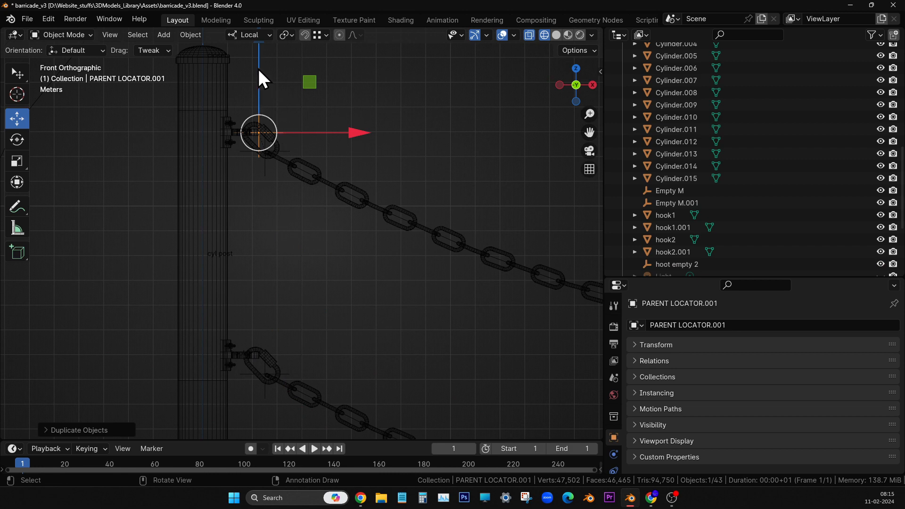
{"action": "left_click_drag", "start_coordinate": [260, 85], "coordinate": [279, 296]}
{"action": "middle_click_drag", "start_coordinate": [305, 347], "coordinate": [307, 186], "text": "shift"}
{"action": "scroll", "coordinate": [307, 221], "scroll_direction": "up", "scroll_amount": 3}
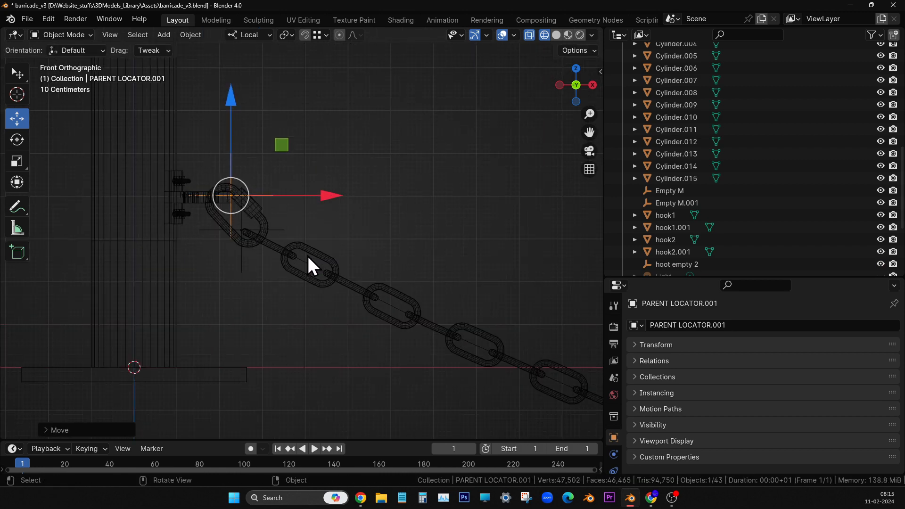
Parent hoot empty 2 to the duplicated locator at the lower hook using the Object option, then deselect everything.
{"action": "left_click", "coordinate": [281, 227]}
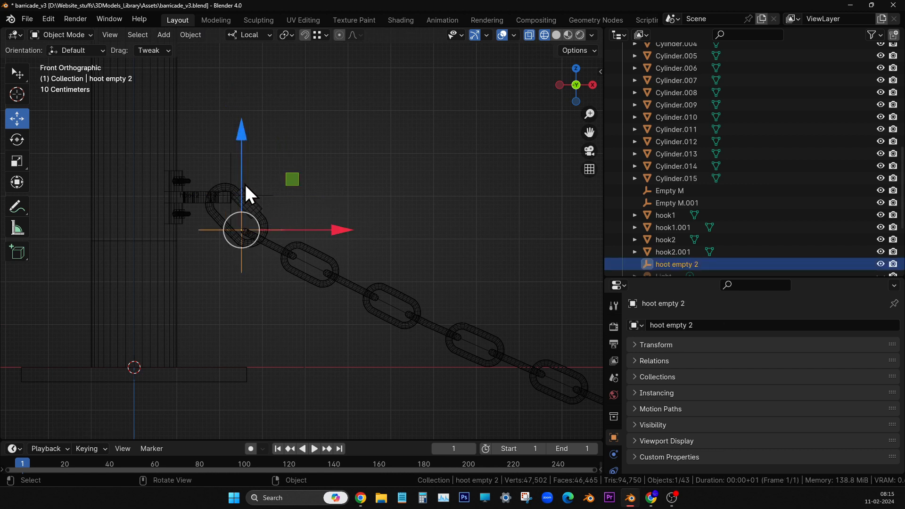
{"action": "left_click", "coordinate": [231, 160], "text": "shift"}
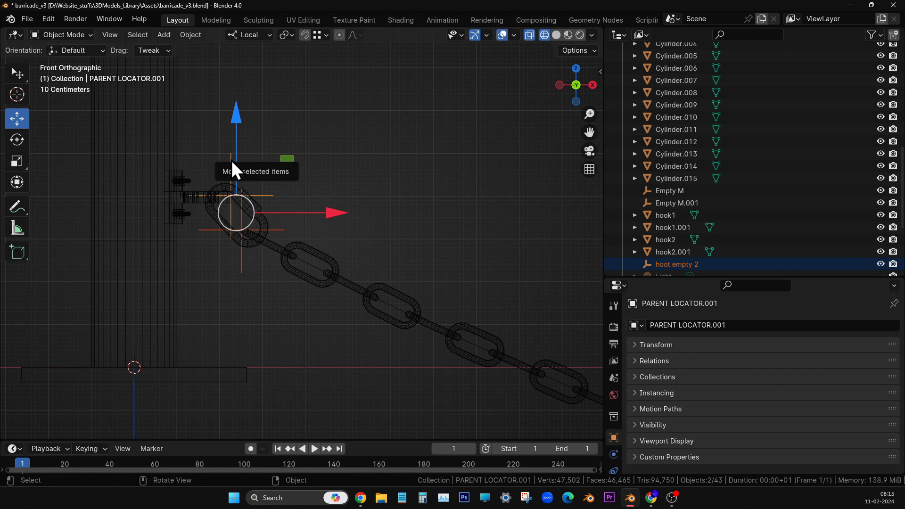
{"action": "key", "text": "ctrl+p"}
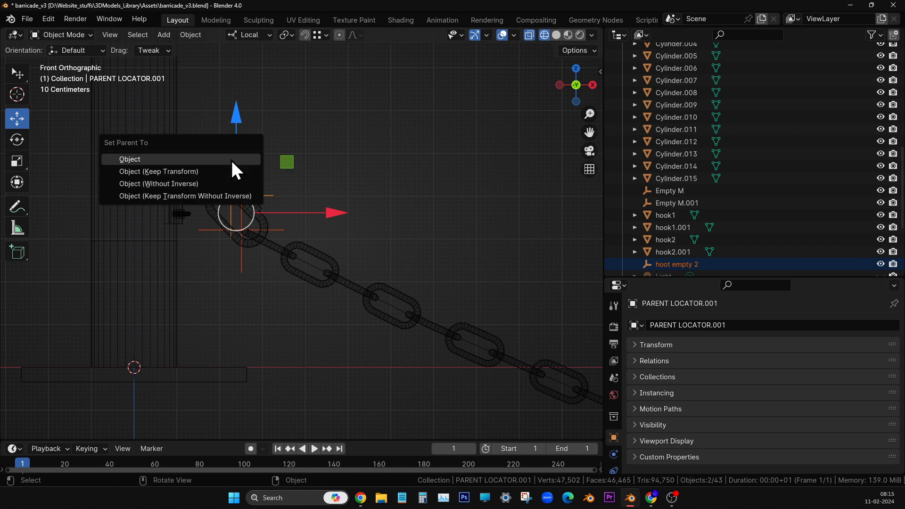
{"action": "left_click", "coordinate": [231, 160]}
{"action": "left_click", "coordinate": [339, 133]}
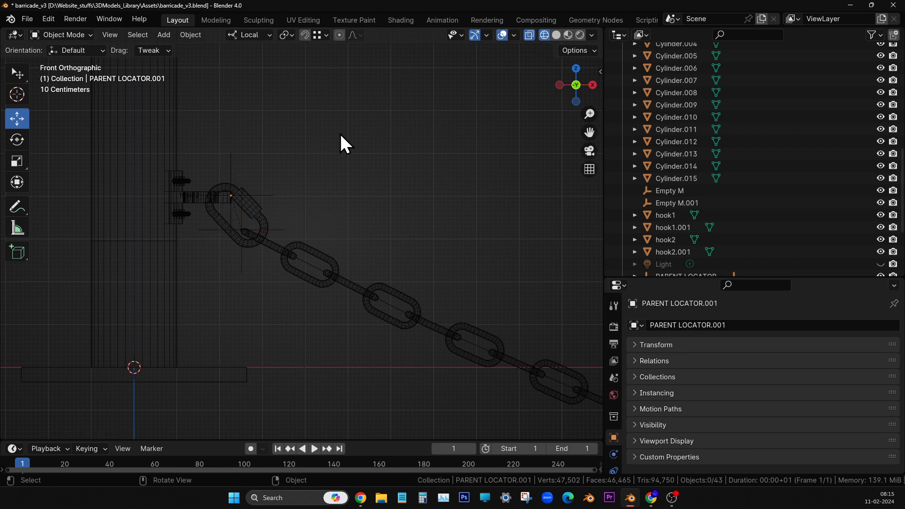
Select both parent locators at the post's hooks, try moving them freely away from the post, and cancel the move.
{"action": "scroll", "coordinate": [339, 133], "scroll_direction": "down", "scroll_amount": 4}
{"action": "middle_click_drag", "start_coordinate": [334, 117], "coordinate": [352, 231], "text": "shift"}
{"action": "left_click", "coordinate": [284, 123]}
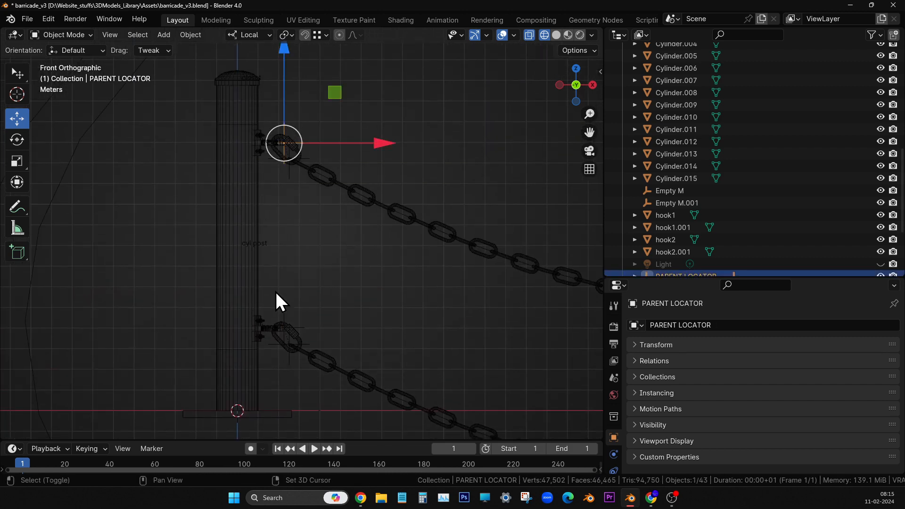
{"action": "left_click", "coordinate": [293, 313], "text": "shift"}
{"action": "scroll", "coordinate": [330, 256], "scroll_direction": "down", "scroll_amount": 4}
{"action": "middle_click_drag", "start_coordinate": [345, 238], "coordinate": [273, 242], "text": "shift"}
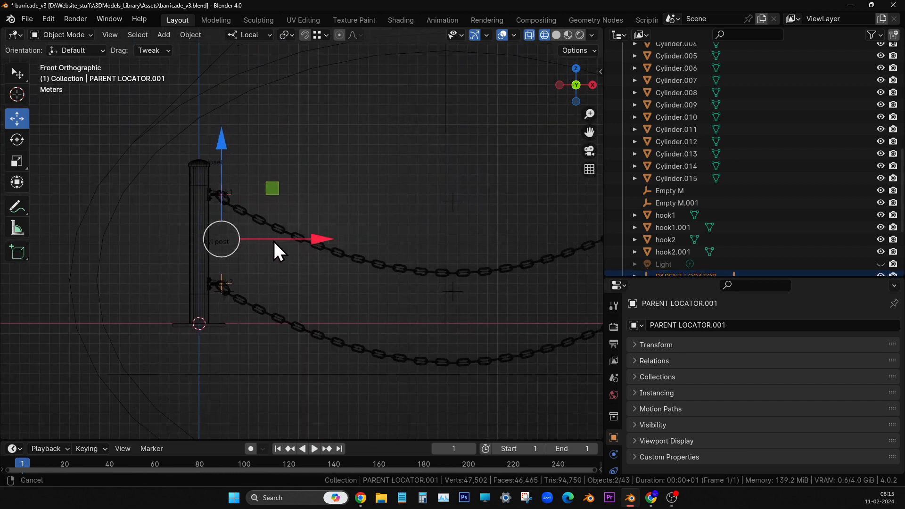
{"action": "left_click_drag", "start_coordinate": [226, 234], "coordinate": [286, 103]}
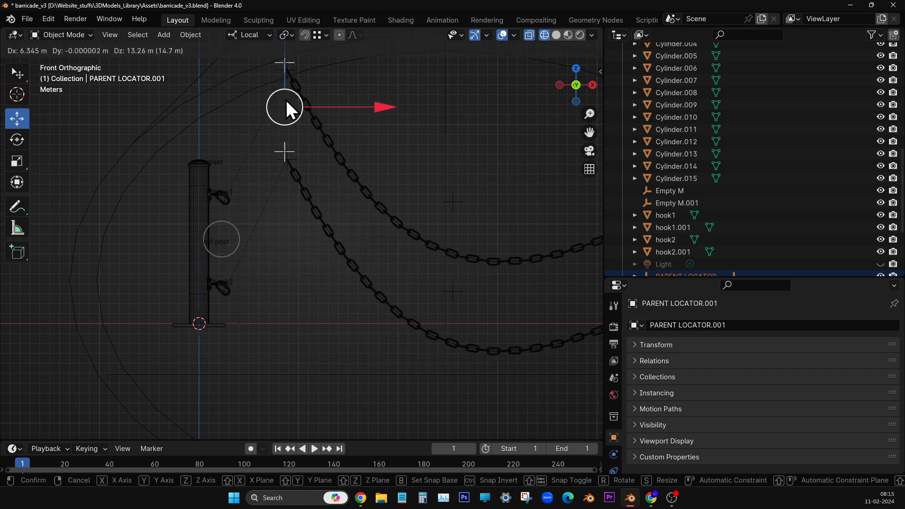
{"action": "right_click", "coordinate": [285, 103]}
Try moving only the cyl post sideways along X, away from its cap and hooks.
{"action": "scroll", "coordinate": [264, 273], "scroll_direction": "up", "scroll_amount": 3}
{"action": "middle_click_drag", "start_coordinate": [216, 207], "coordinate": [402, 212], "text": "shift"}
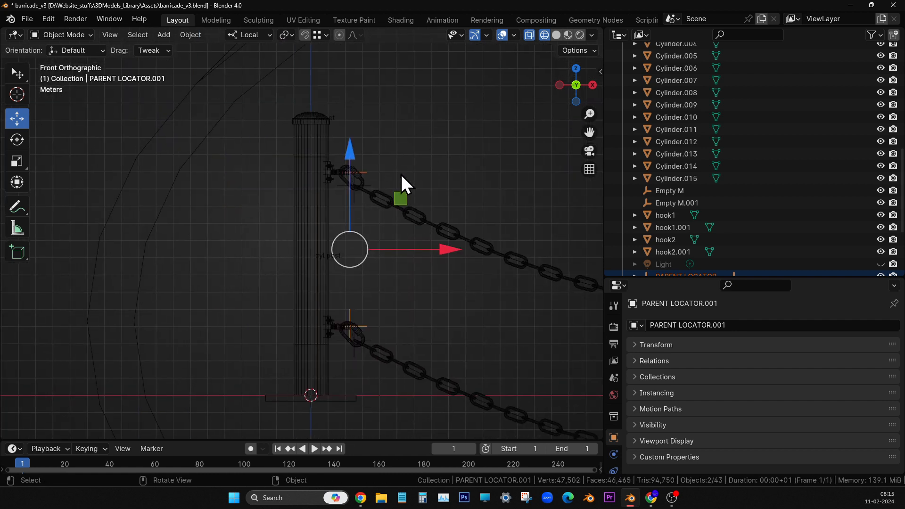
{"action": "middle_click_drag", "start_coordinate": [396, 298], "coordinate": [374, 296], "text": "shift"}
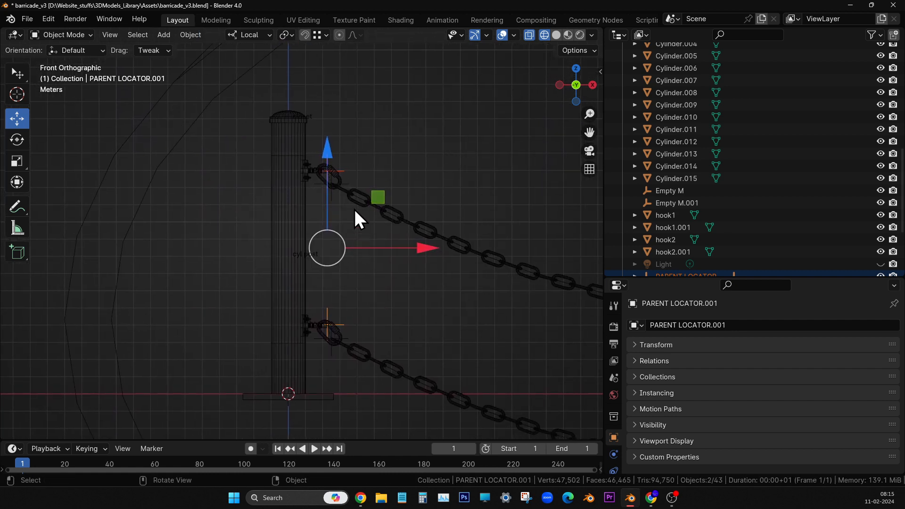
{"action": "left_click", "coordinate": [289, 135]}
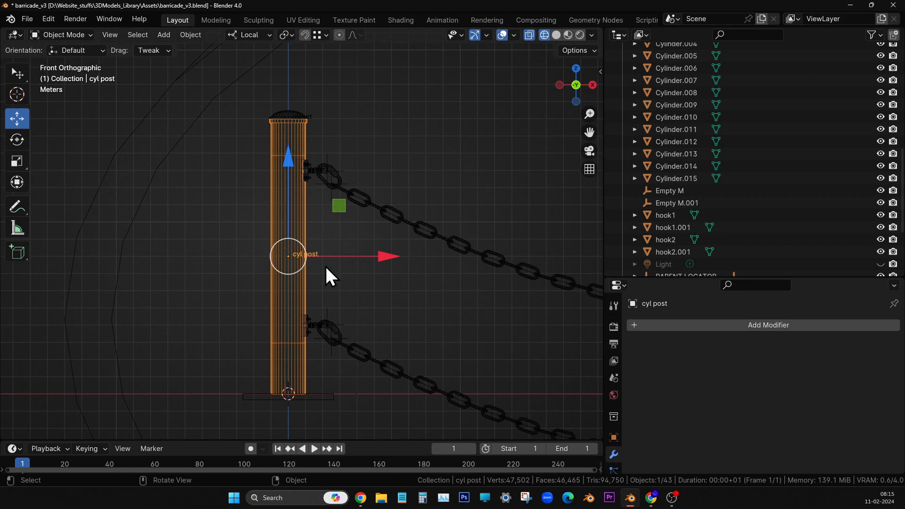
{"action": "scroll", "coordinate": [327, 267], "scroll_direction": "up", "scroll_amount": 1}
{"action": "scroll", "coordinate": [326, 268], "scroll_direction": "down", "scroll_amount": 1}
{"action": "left_click_drag", "start_coordinate": [387, 260], "coordinate": [302, 257]}
Select the closet cap, and try moving hook1 sideways along X without its bolts.
{"action": "left_click", "coordinate": [288, 118]}
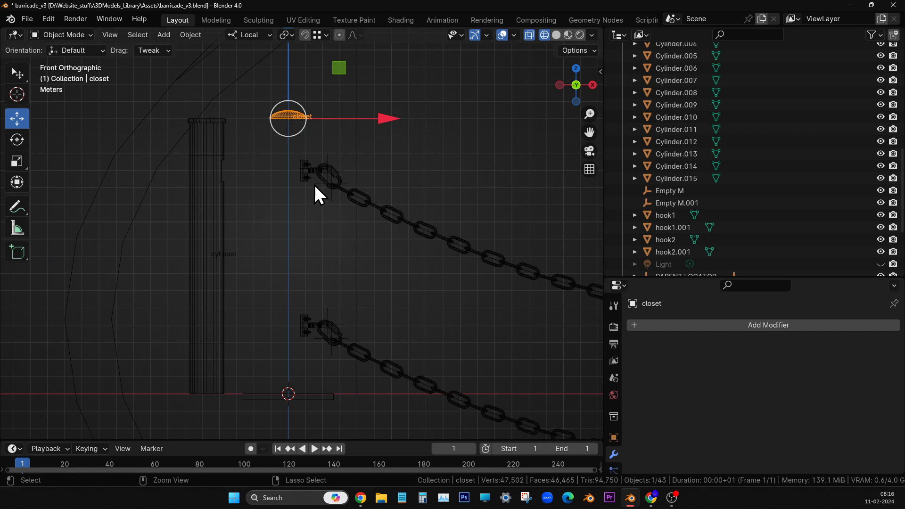
{"action": "left_click", "coordinate": [302, 170]}
{"action": "scroll", "coordinate": [354, 191], "scroll_direction": "up", "scroll_amount": 3}
{"action": "scroll", "coordinate": [373, 236], "scroll_direction": "up", "scroll_amount": 5, "text": "shift"}
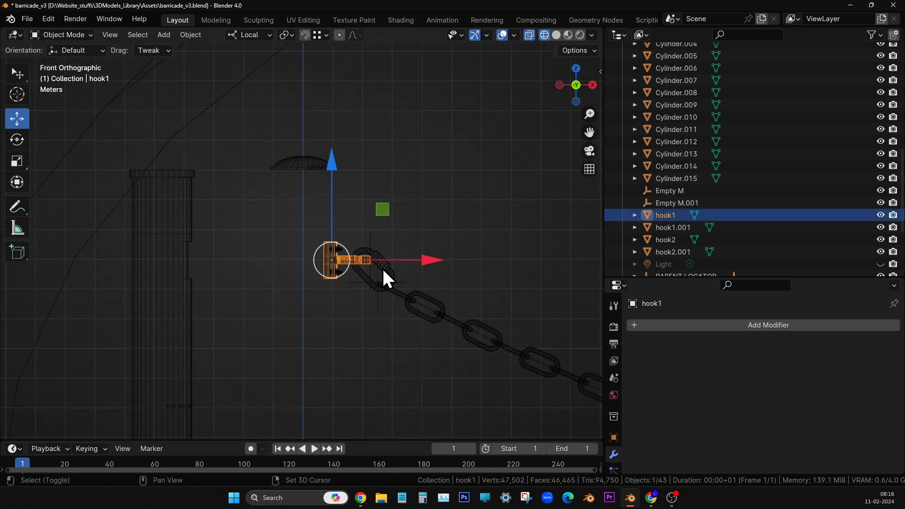
{"action": "left_click_drag", "start_coordinate": [425, 261], "coordinate": [373, 261]}
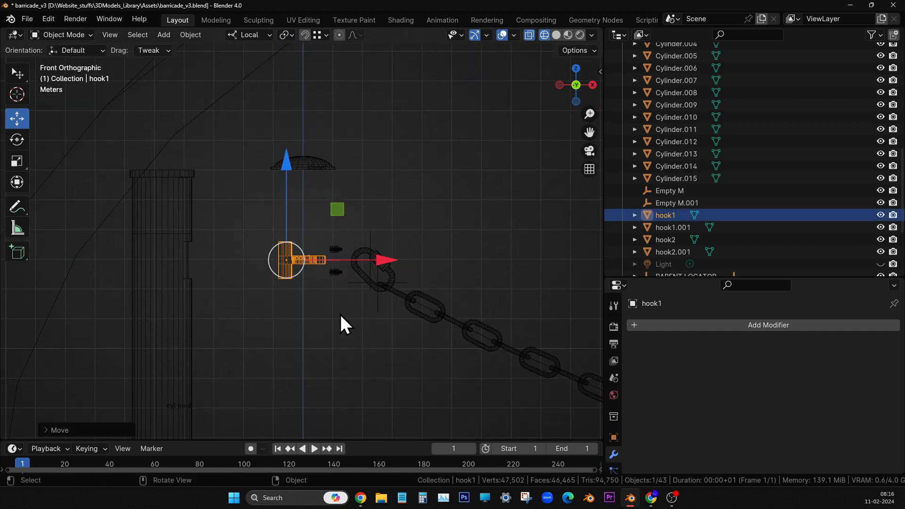
Undo the separate moves of hook1 and the cyl post, and deselect everything.
{"action": "key", "text": "ctrl+z"}
{"action": "key", "text": "ctrl+z"}
{"action": "key", "text": "ctrl+z"}
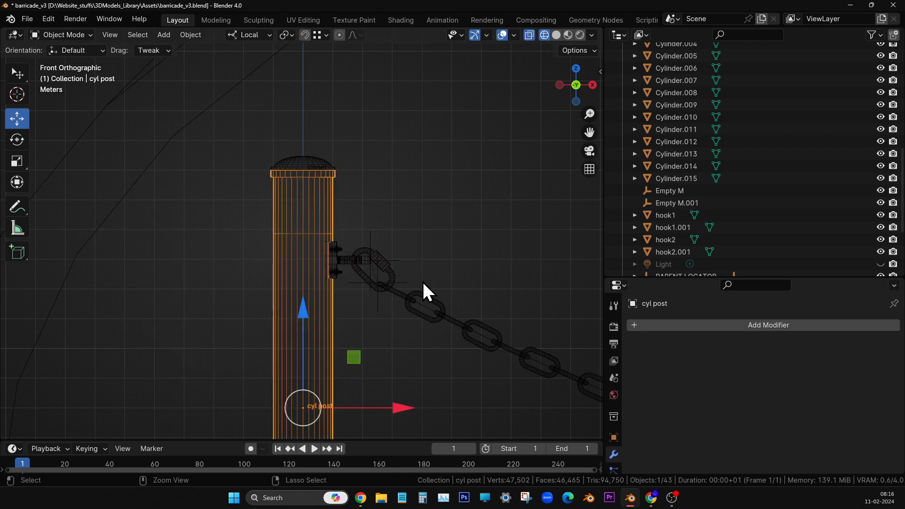
{"action": "scroll", "coordinate": [419, 319], "scroll_direction": "down", "scroll_amount": 3}
{"action": "middle_click_drag", "start_coordinate": [405, 381], "coordinate": [421, 297], "text": "shift"}
{"action": "scroll", "coordinate": [419, 308], "scroll_direction": "up", "scroll_amount": 1}
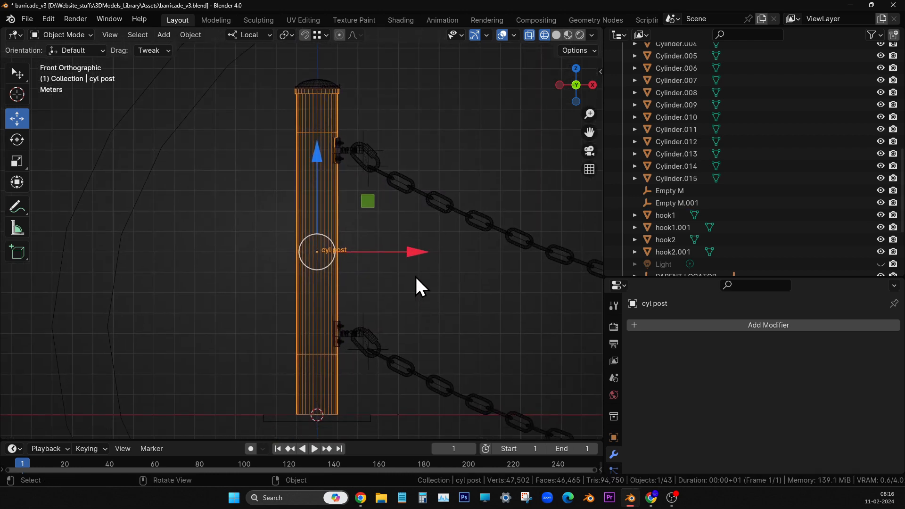
{"action": "left_click", "coordinate": [465, 289]}
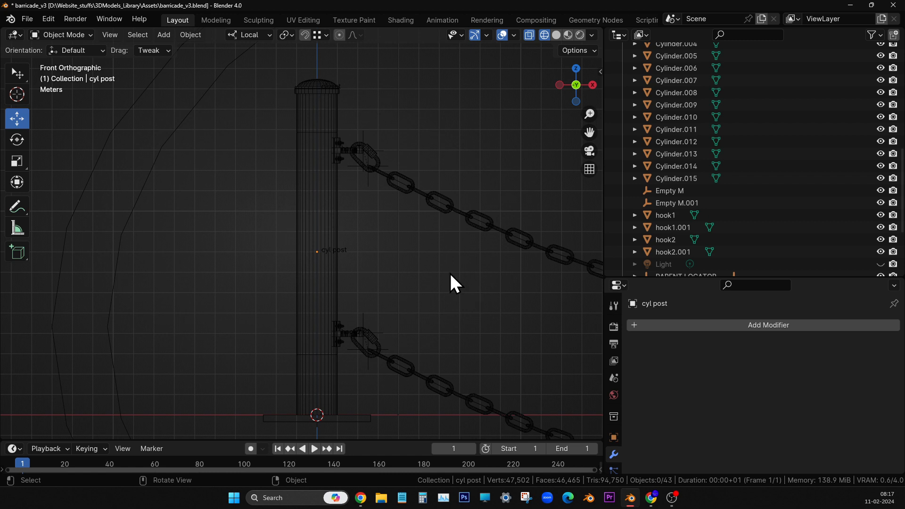
Add a mesh plane at the post's base and delete it.
{"action": "mouse_move", "coordinate": [448, 277]}
{"action": "middle_mouse_down", "text": "shift"}
{"action": "mouse_move", "coordinate": [455, 279]}
{"action": "mouse_move", "coordinate": [447, 276]}
{"action": "middle_mouse_up", "text": "shift"}
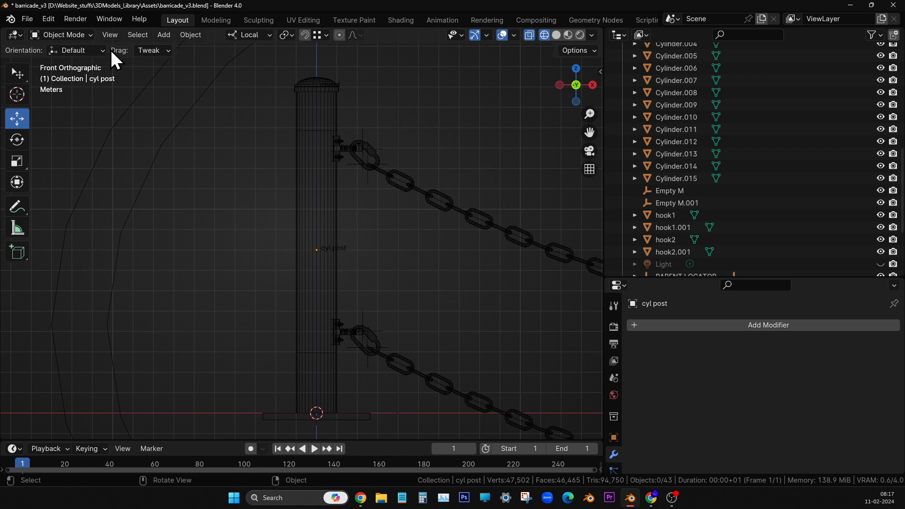
{"action": "left_click", "coordinate": [170, 38]}
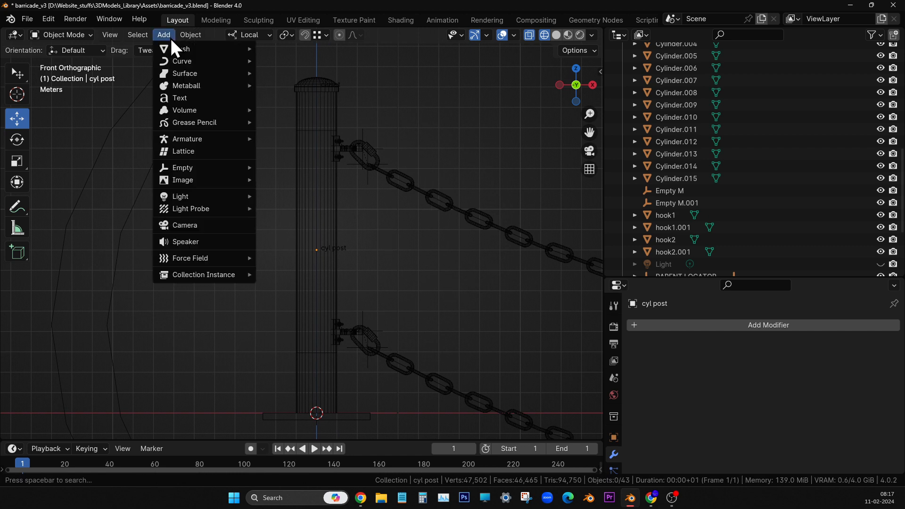
{"action": "mouse_move", "coordinate": [171, 49]}
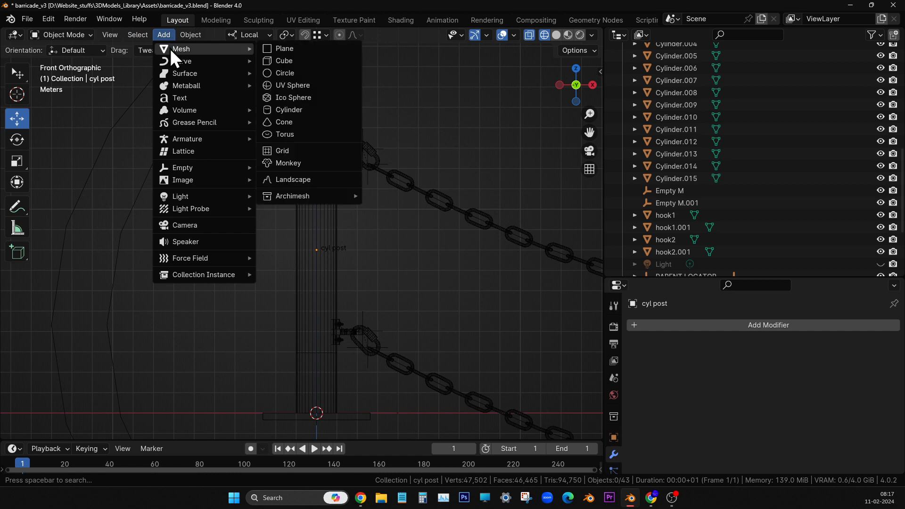
{"action": "left_click", "coordinate": [316, 48]}
{"action": "scroll", "coordinate": [711, 232], "scroll_direction": "down", "scroll_amount": 5}
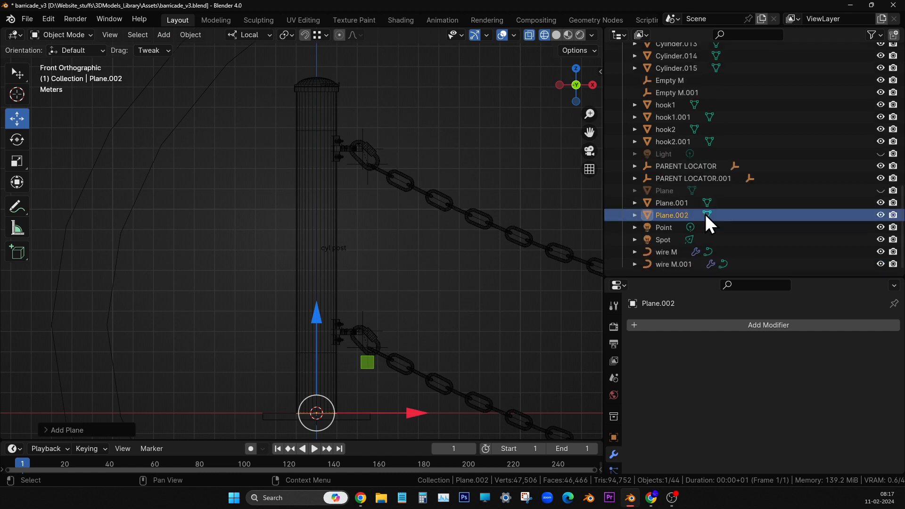
{"action": "key", "text": "Delete"}
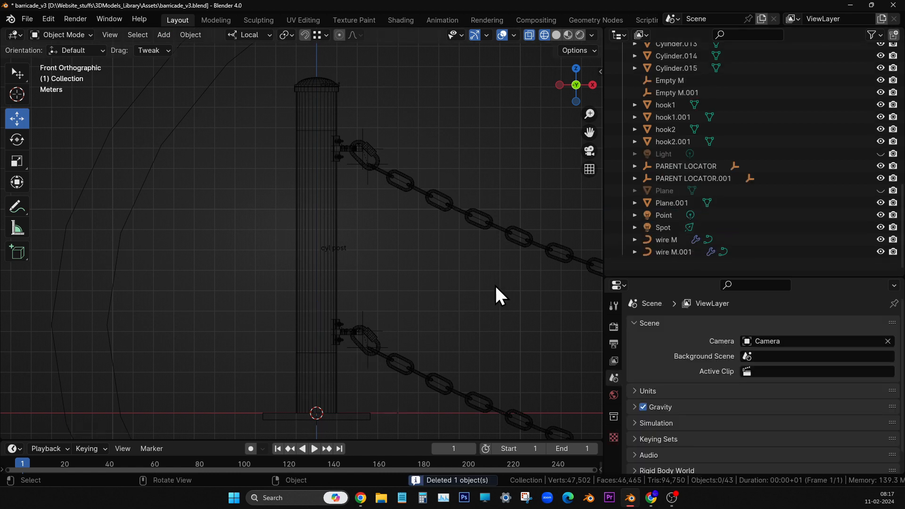
Add a Plain Axes empty at the 3D cursor at the post's base.
{"action": "left_click", "coordinate": [165, 36]}
{"action": "mouse_move", "coordinate": [202, 170]}
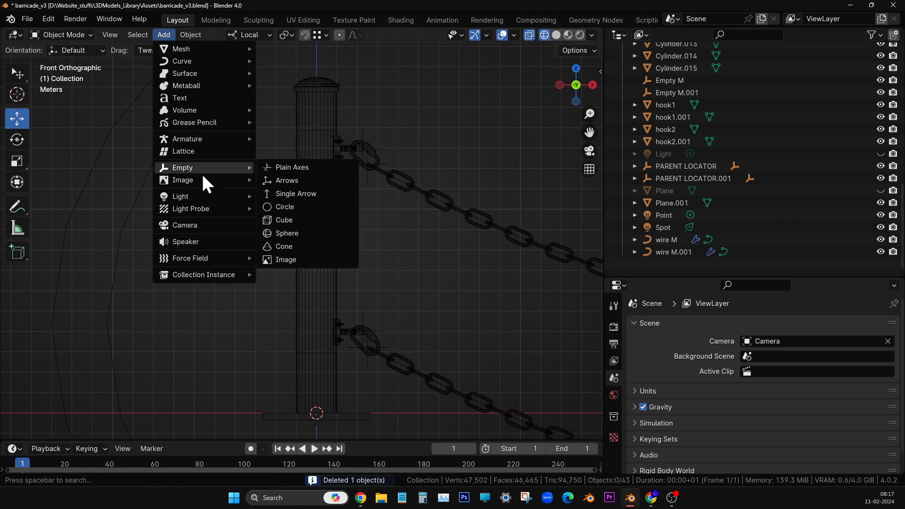
{"action": "left_click", "coordinate": [291, 168]}
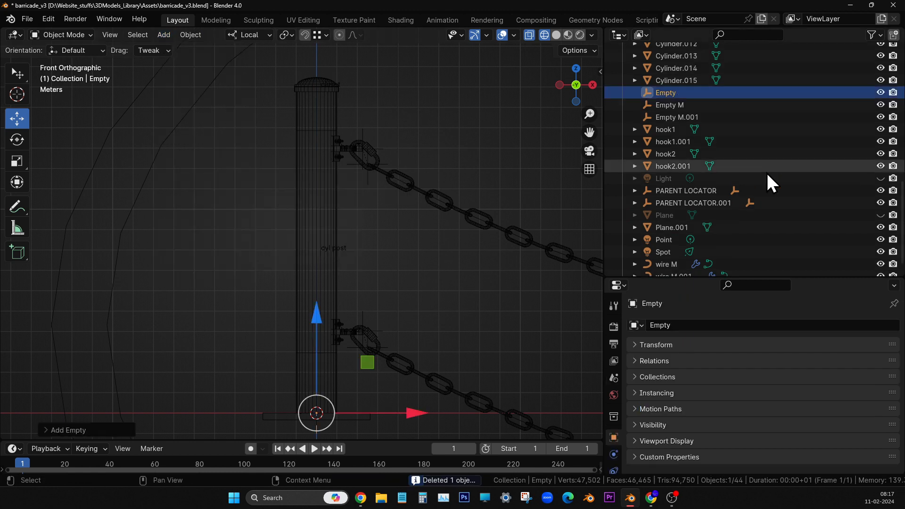
Rename the new empty at the post's base as grp_cyl_post and deselect it.
{"action": "double_click", "coordinate": [672, 94]}
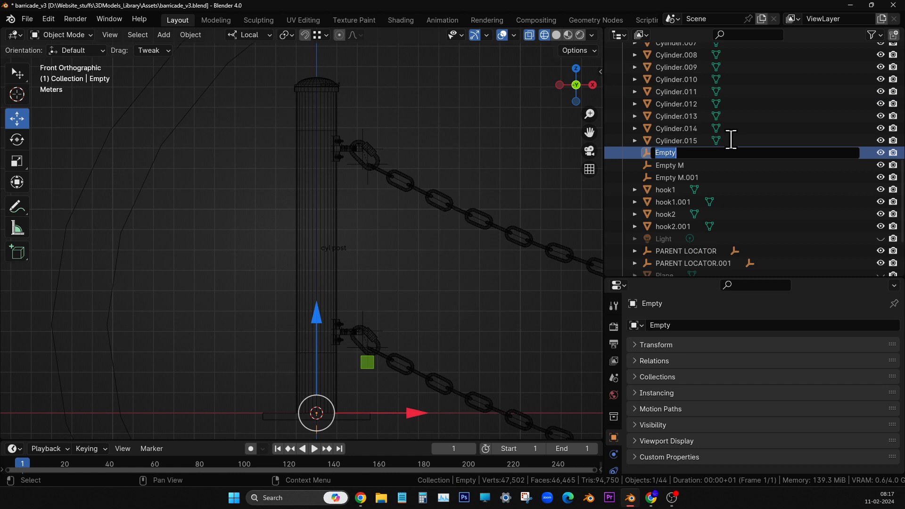
{"action": "type", "text": "Loc"}
{"action": "key", "text": "BackSpace"}
{"action": "key", "text": "BackSpace"}
{"action": "key", "text": "BackSpace"}
{"action": "type", "text": "grp_cylinde"}
{"action": "key", "text": "BackSpace"}
{"action": "key", "text": "BackSpace"}
{"action": "key", "text": "BackSpace"}
{"action": "key", "text": "BackSpace"}
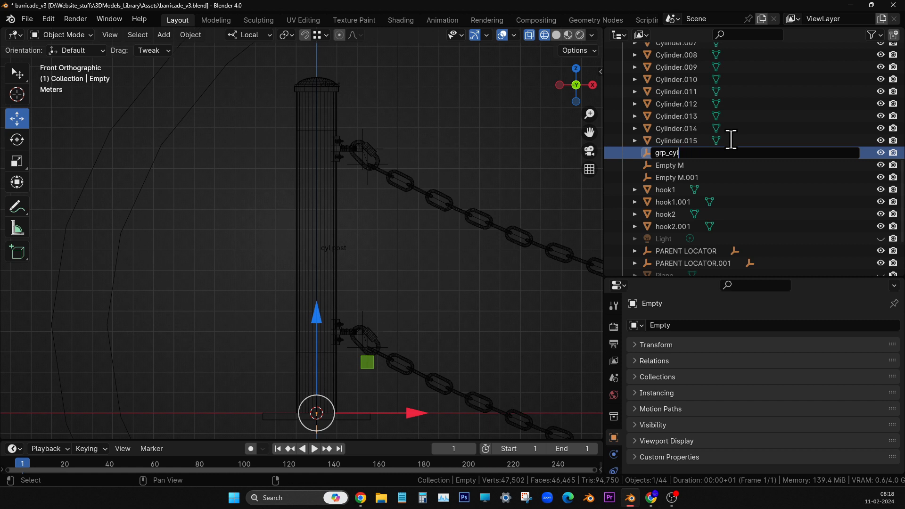
{"action": "type", "text": "_post"}
{"action": "key", "text": "Return"}
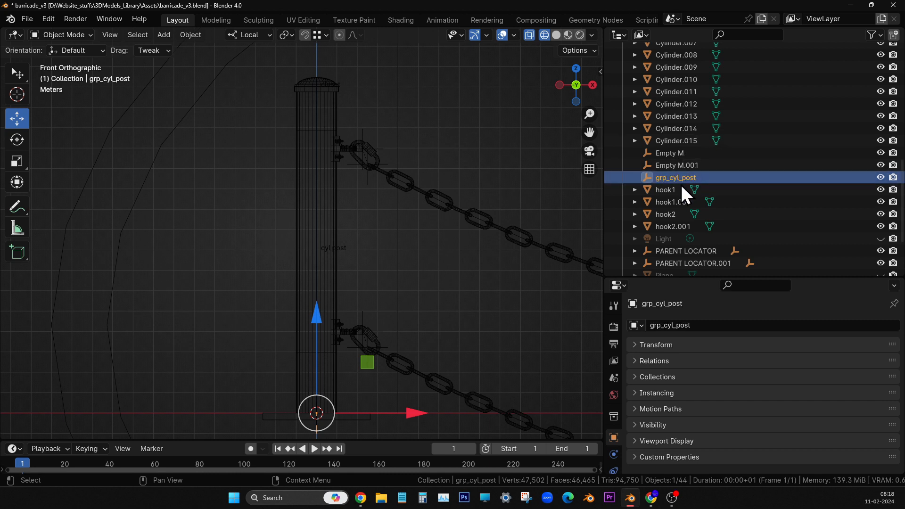
{"action": "scroll", "coordinate": [413, 272], "scroll_direction": "down", "scroll_amount": 1, "text": "shift"}
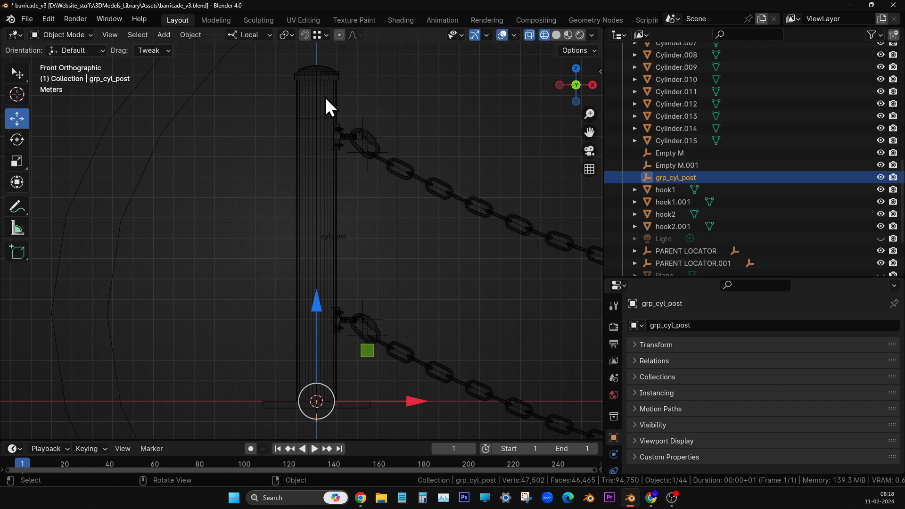
{"action": "left_click", "coordinate": [477, 105]}
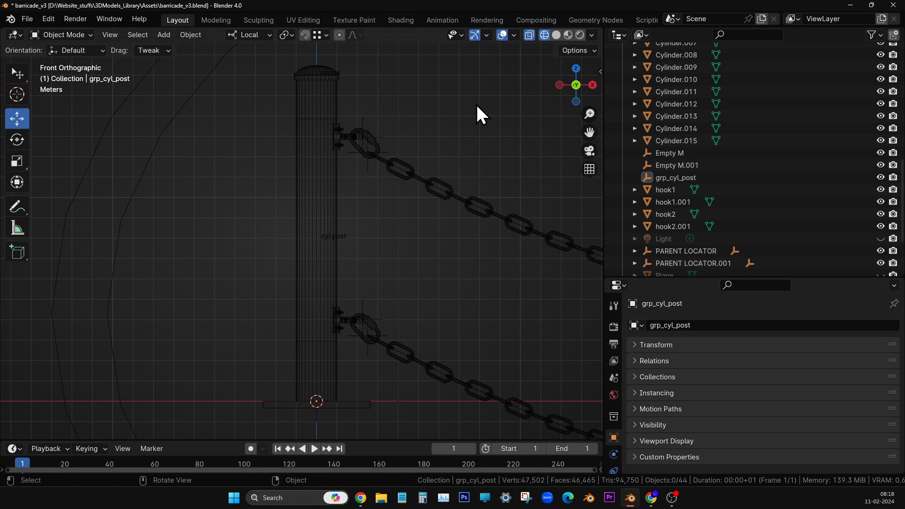
Activate the Tweak selection tool and select the cyl post together with its closet cap.
{"action": "middle_click_drag", "start_coordinate": [440, 157], "coordinate": [429, 175], "text": "shift"}
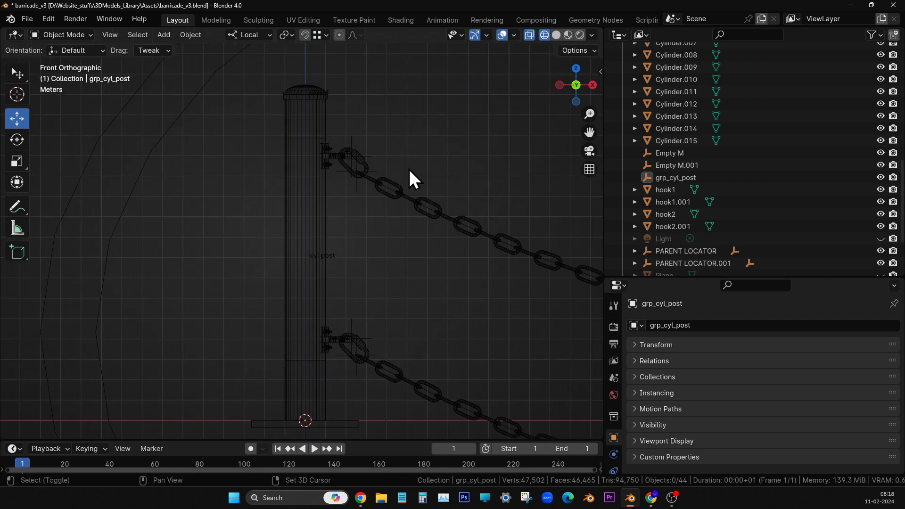
{"action": "left_click", "coordinate": [323, 143]}
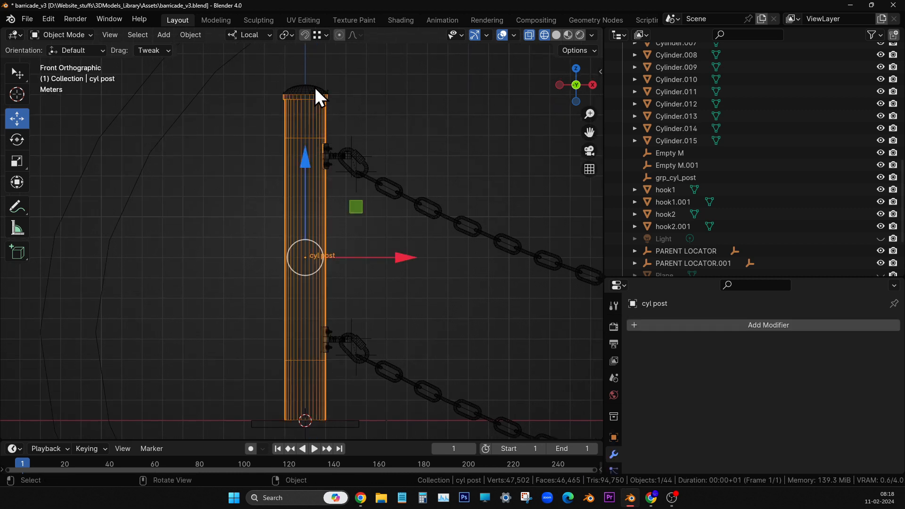
{"action": "left_click", "coordinate": [17, 73]}
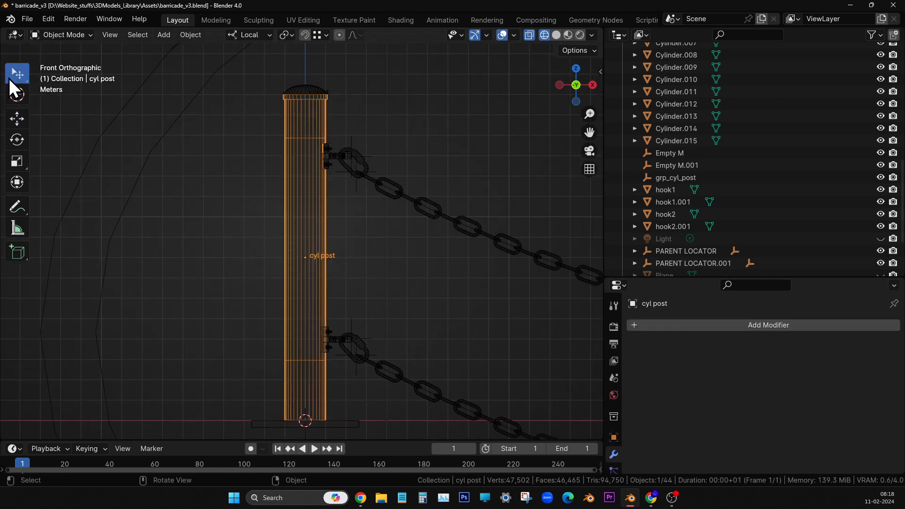
{"action": "left_click", "coordinate": [312, 90], "text": "shift"}
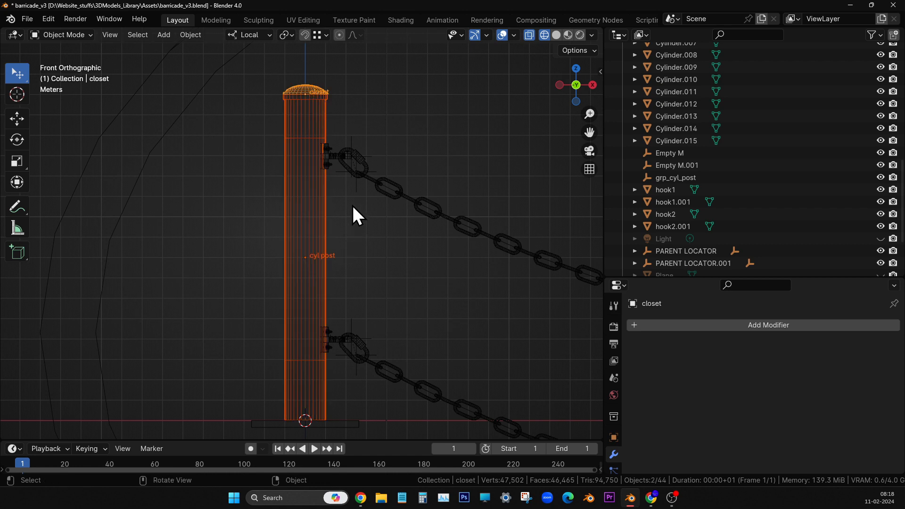
Add hook1 and all four of its bolt cylinders, above and below the hook's arm, to the selection.
{"action": "scroll", "coordinate": [349, 184], "scroll_direction": "up", "scroll_amount": 3}
{"action": "scroll", "coordinate": [330, 198], "scroll_direction": "down", "scroll_amount": 2}
{"action": "scroll", "coordinate": [359, 207], "scroll_direction": "up", "scroll_amount": 5}
{"action": "left_click", "coordinate": [370, 173], "text": "shift"}
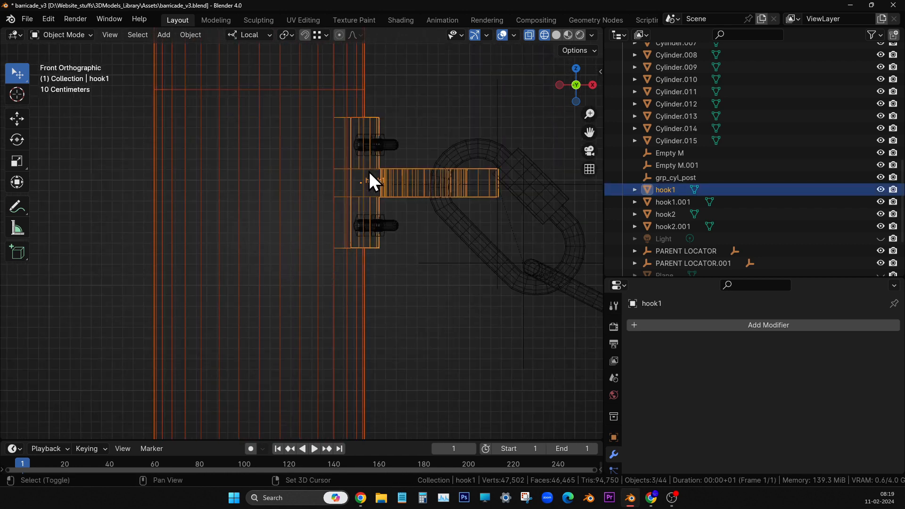
{"action": "scroll", "coordinate": [430, 171], "scroll_direction": "up", "scroll_amount": 2}
{"action": "scroll", "coordinate": [338, 270], "scroll_direction": "up", "scroll_amount": 2}
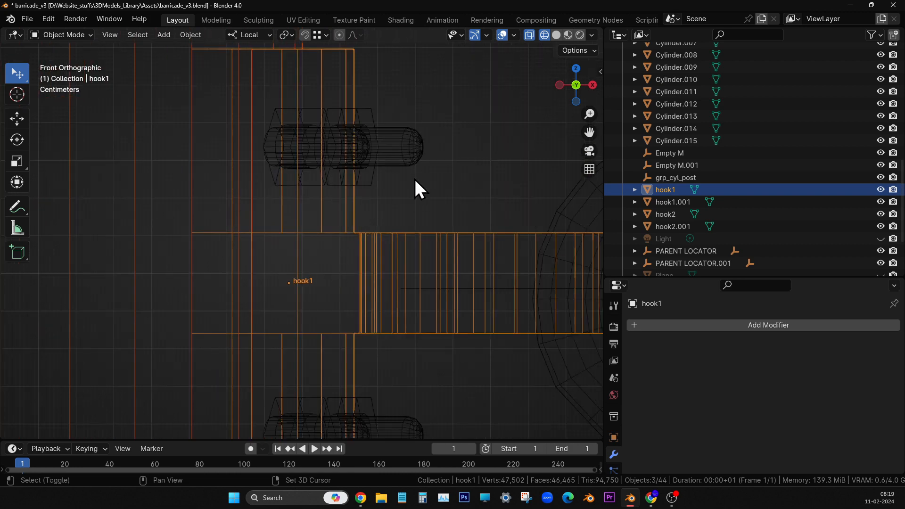
{"action": "left_click", "coordinate": [406, 150], "text": "shift"}
{"action": "left_click", "coordinate": [304, 139], "text": "shift"}
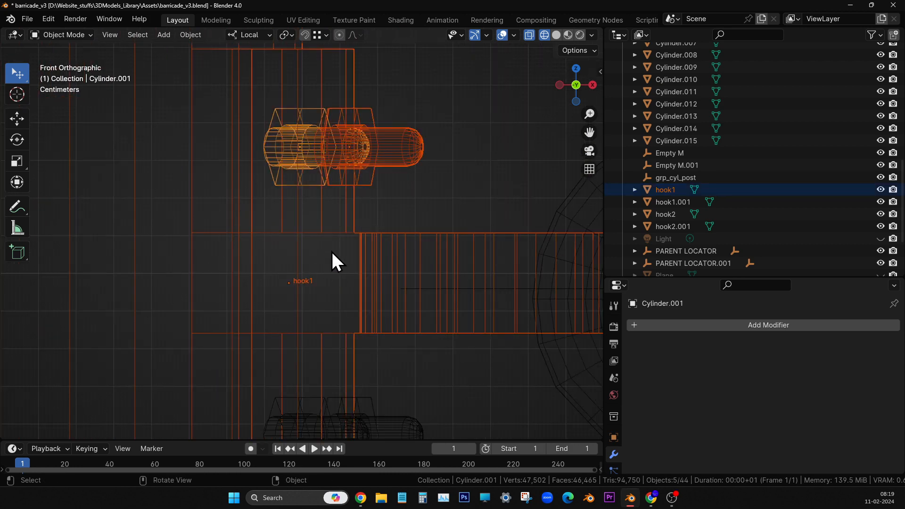
{"action": "left_click", "coordinate": [389, 432], "text": "shift"}
{"action": "middle_click_drag", "start_coordinate": [406, 386], "coordinate": [427, 234], "text": "shift"}
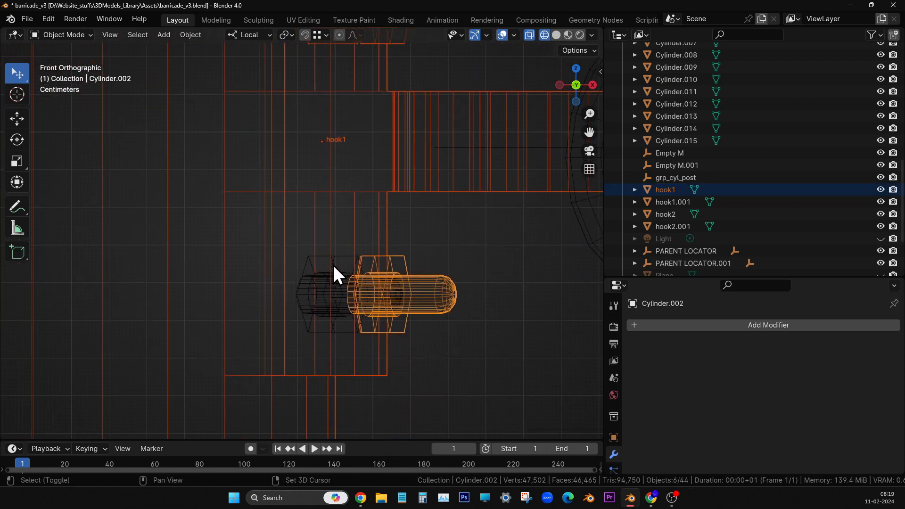
{"action": "left_click", "coordinate": [340, 288], "text": "shift"}
Add hook2 and its two upper bolt cylinders to the selection.
{"action": "scroll", "coordinate": [394, 292], "scroll_direction": "down", "scroll_amount": 6}
{"action": "middle_click_drag", "start_coordinate": [393, 354], "coordinate": [399, 108], "text": "shift"}
{"action": "scroll", "coordinate": [409, 295], "scroll_direction": "down", "scroll_amount": 3}
{"action": "middle_click_drag", "start_coordinate": [366, 401], "coordinate": [360, 295], "text": "shift"}
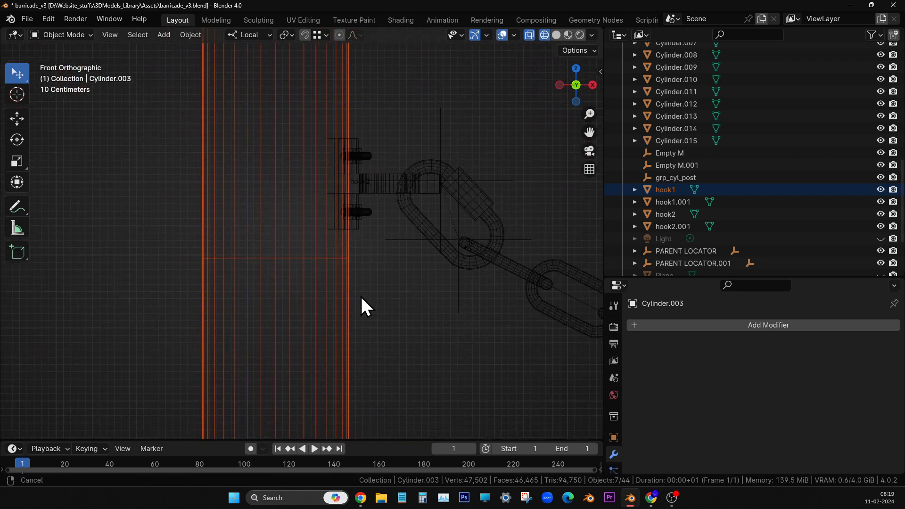
{"action": "middle_click_drag", "start_coordinate": [359, 224], "coordinate": [353, 307], "text": "shift"}
{"action": "scroll", "coordinate": [461, 269], "scroll_direction": "up", "scroll_amount": 3}
{"action": "left_click", "coordinate": [412, 274], "text": "shift"}
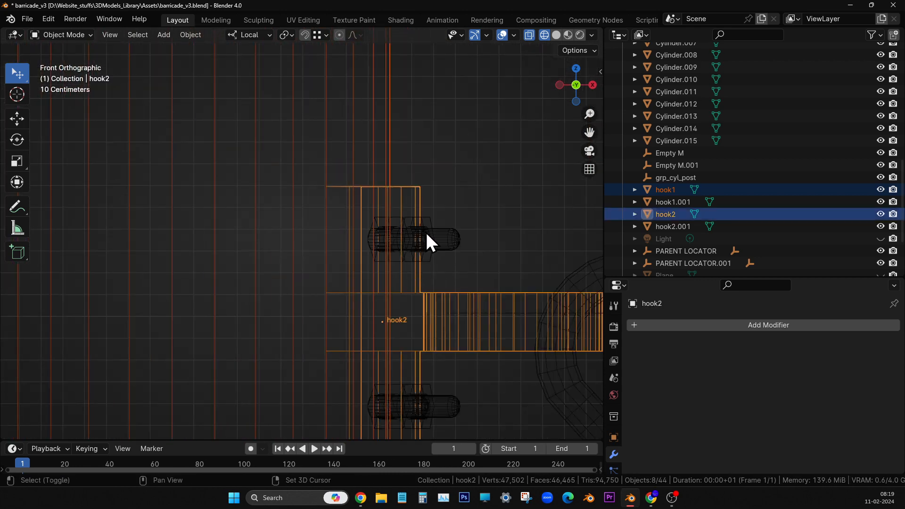
{"action": "left_click", "coordinate": [424, 247], "text": "shift"}
{"action": "left_click", "coordinate": [378, 237], "text": "shift"}
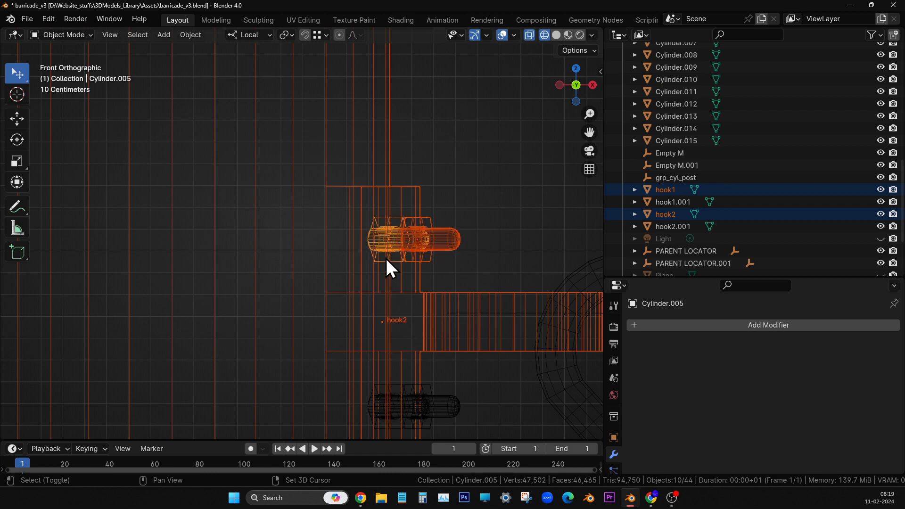
Add the two bolt cylinders below hook2's arm to the selection.
{"action": "scroll", "coordinate": [386, 259], "scroll_direction": "down", "scroll_amount": 5, "text": "shift"}
{"action": "left_click", "coordinate": [454, 258], "text": "shift"}
{"action": "left_click", "coordinate": [394, 245], "text": "shift"}
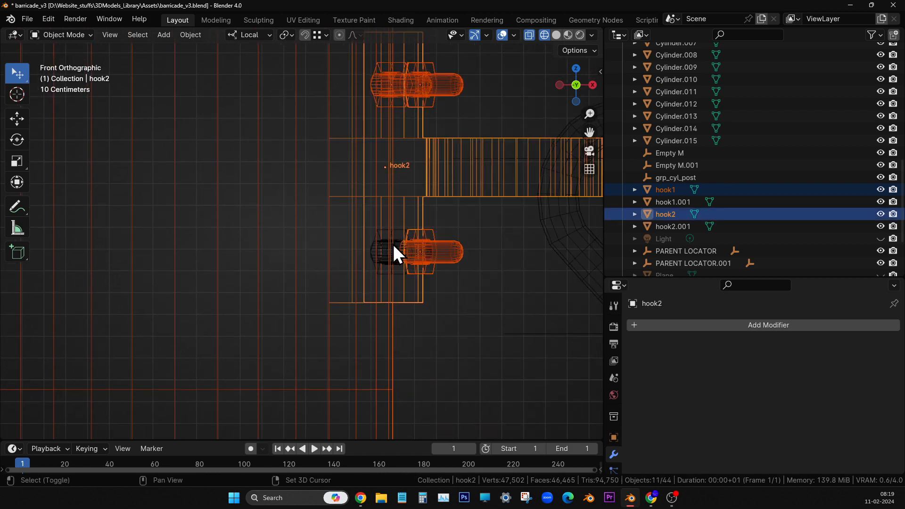
{"action": "left_click", "coordinate": [384, 247], "text": "shift"}
{"action": "left_click", "coordinate": [384, 248], "text": "shift"}
{"action": "scroll", "coordinate": [420, 245], "scroll_direction": "down", "scroll_amount": 7}
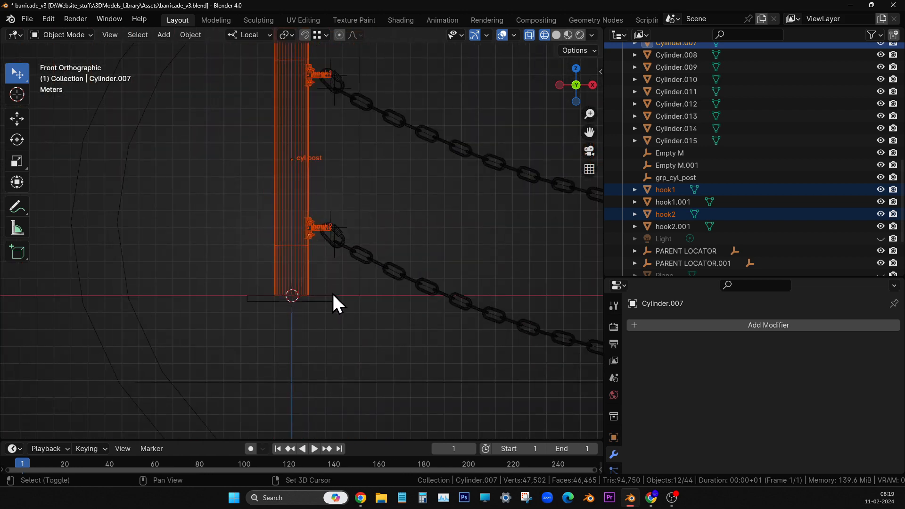
Add the post's base plate to the selection and the grp_cyl_post empty last, as the active object.
{"action": "left_click", "coordinate": [330, 297], "text": "shift"}
{"action": "middle_click_drag", "start_coordinate": [313, 348], "coordinate": [431, 279]}
{"action": "scroll", "coordinate": [404, 332], "scroll_direction": "down", "scroll_amount": 3}
{"action": "scroll", "coordinate": [430, 277], "scroll_direction": "down", "scroll_amount": 4}
{"action": "middle_click_drag", "start_coordinate": [409, 230], "coordinate": [400, 314], "text": "shift"}
{"action": "scroll", "coordinate": [397, 291], "scroll_direction": "up", "scroll_amount": 4}
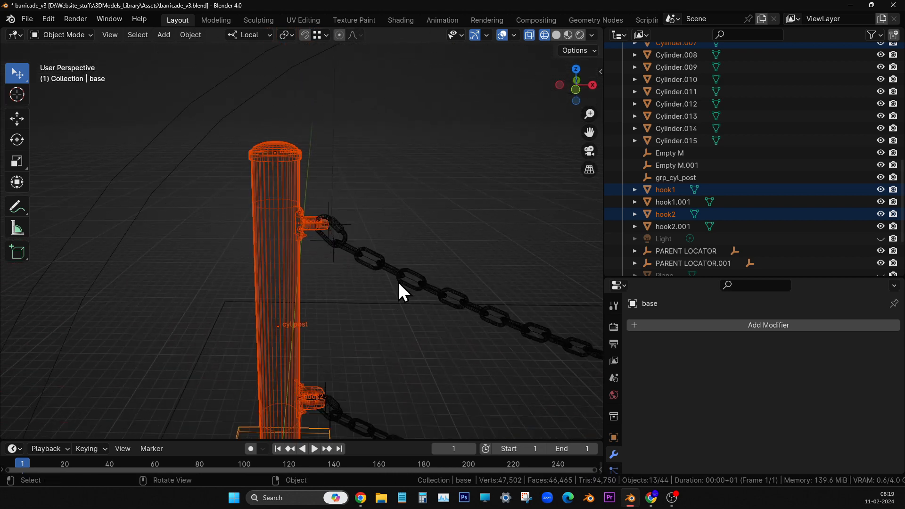
{"action": "scroll", "coordinate": [399, 284], "scroll_direction": "up", "scroll_amount": 1}
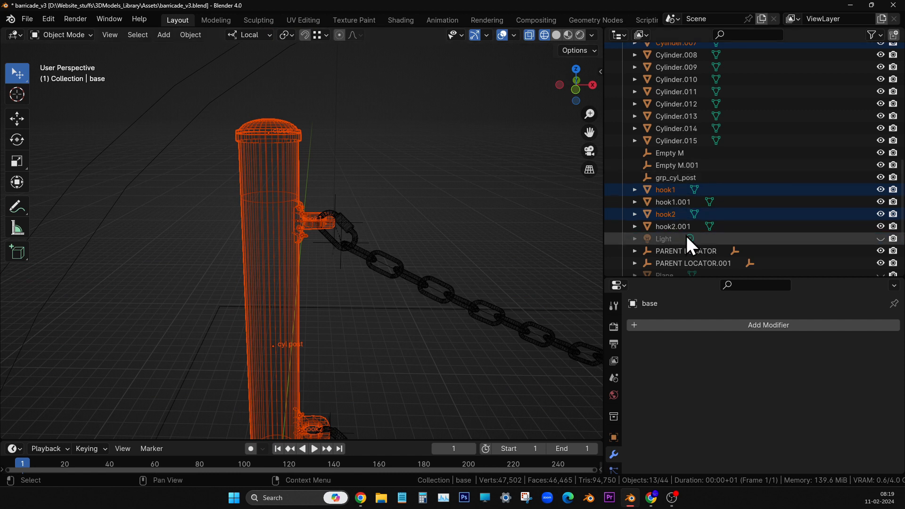
{"action": "scroll", "coordinate": [691, 236], "scroll_direction": "down", "scroll_amount": 4}
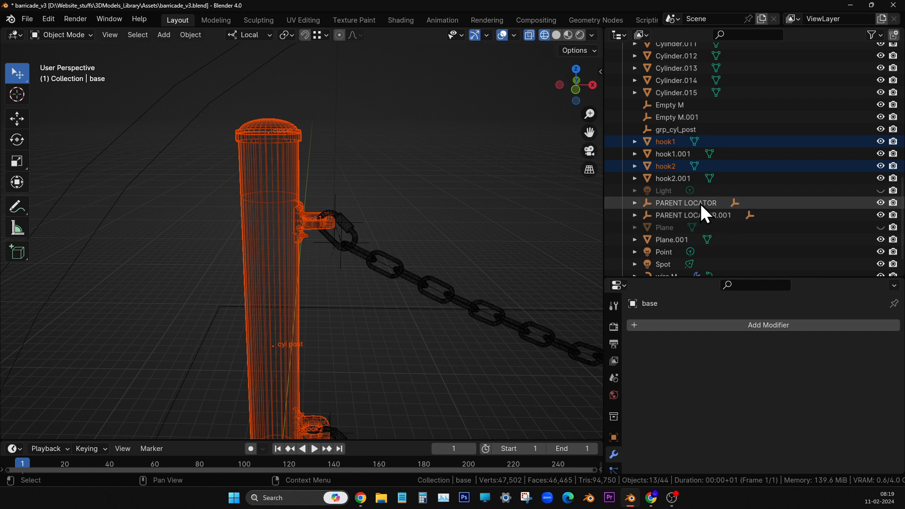
{"action": "left_click", "coordinate": [686, 129], "text": "ctrl"}
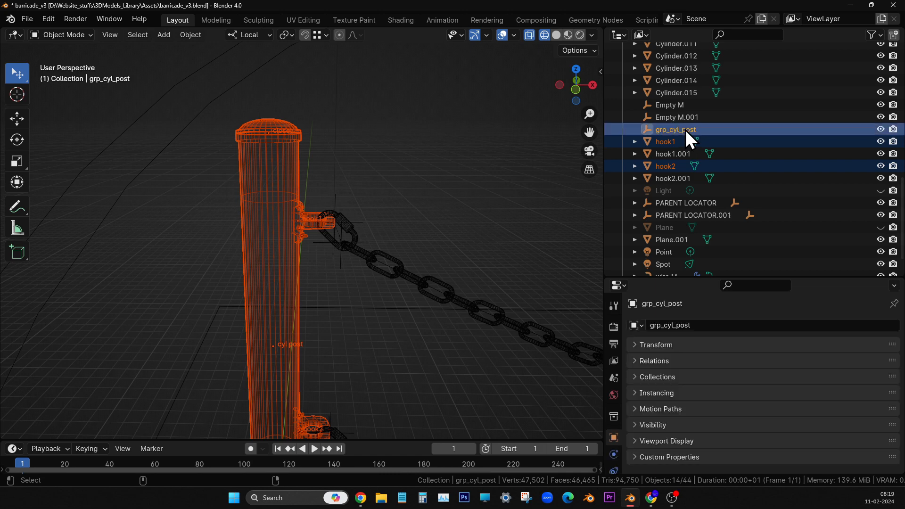
Examine the selected post parts, hooks and base plate around the grp_cyl_post empty from several angles.
{"action": "middle_click_drag", "start_coordinate": [409, 384], "coordinate": [444, 191], "text": "shift"}
{"action": "middle_click_drag", "start_coordinate": [444, 291], "coordinate": [363, 307]}
{"action": "scroll", "coordinate": [358, 339], "scroll_direction": "up", "scroll_amount": 4}
{"action": "middle_click_drag", "start_coordinate": [358, 357], "coordinate": [422, 128], "text": "shift"}
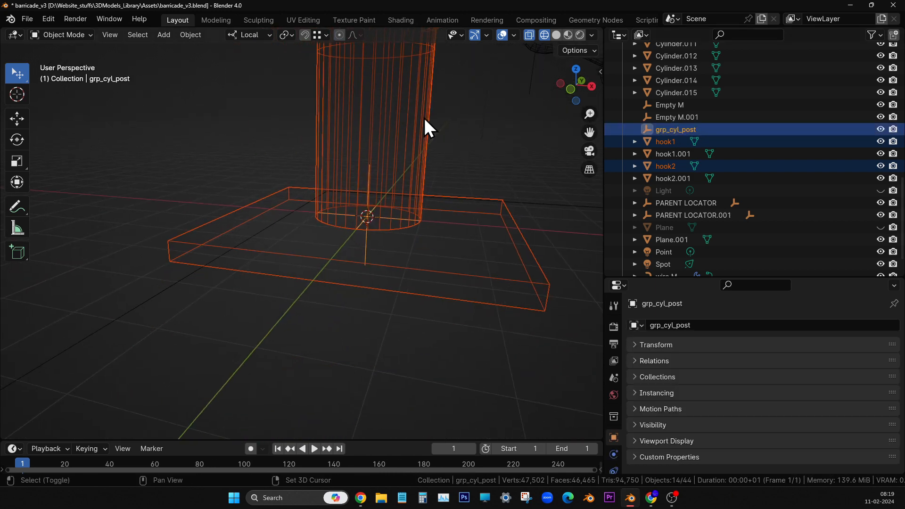
{"action": "scroll", "coordinate": [432, 231], "scroll_direction": "up", "scroll_amount": 4}
{"action": "middle_click_drag", "start_coordinate": [442, 251], "coordinate": [315, 281], "text": "shift"}
{"action": "middle_click_drag", "start_coordinate": [315, 281], "coordinate": [338, 281]}
{"action": "scroll", "coordinate": [341, 269], "scroll_direction": "down", "scroll_amount": 4}
{"action": "middle_click_drag", "start_coordinate": [352, 240], "coordinate": [352, 342], "text": "shift"}
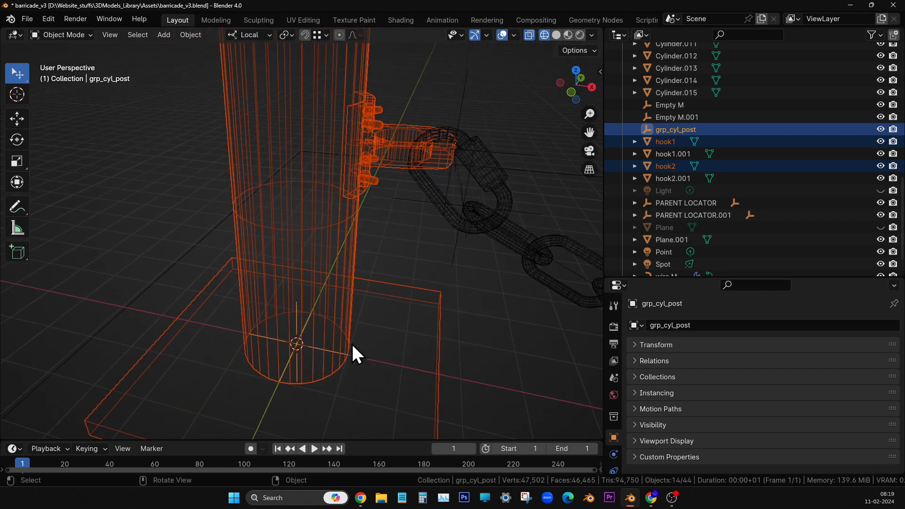
{"action": "scroll", "coordinate": [352, 340], "scroll_direction": "down", "scroll_amount": 6}
{"action": "middle_click_drag", "start_coordinate": [349, 287], "coordinate": [344, 377], "text": "shift"}
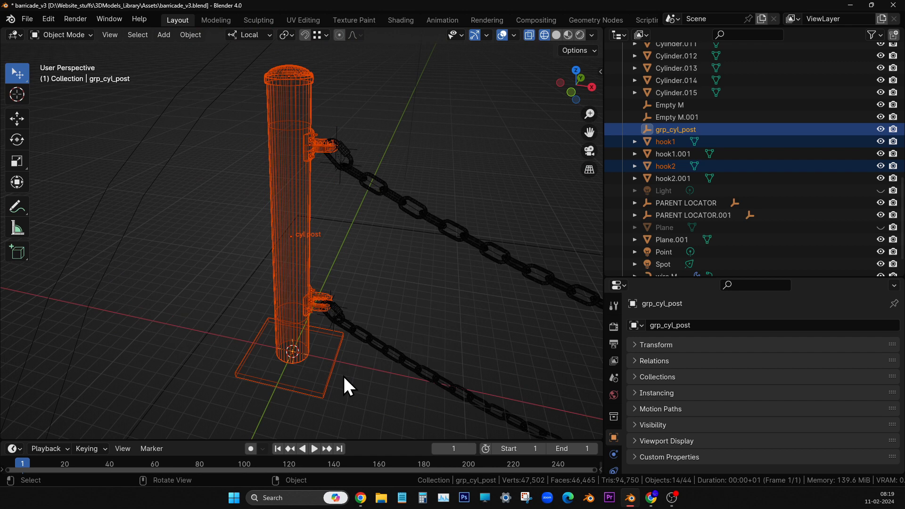
Parent the selected post parts to grp_cyl_post with the Object option and leave only that empty selected.
{"action": "key", "text": "ctrl+p"}
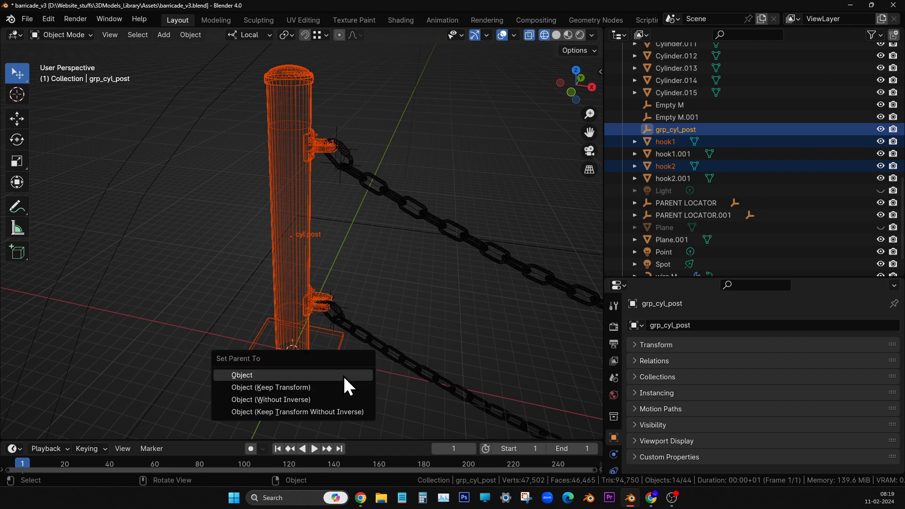
{"action": "left_click", "coordinate": [344, 375]}
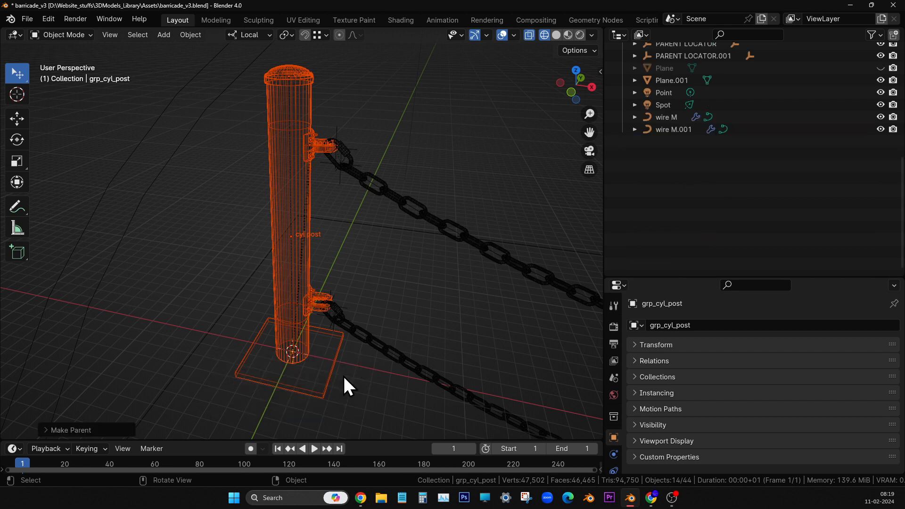
{"action": "scroll", "coordinate": [709, 79], "scroll_direction": "up", "scroll_amount": 8}
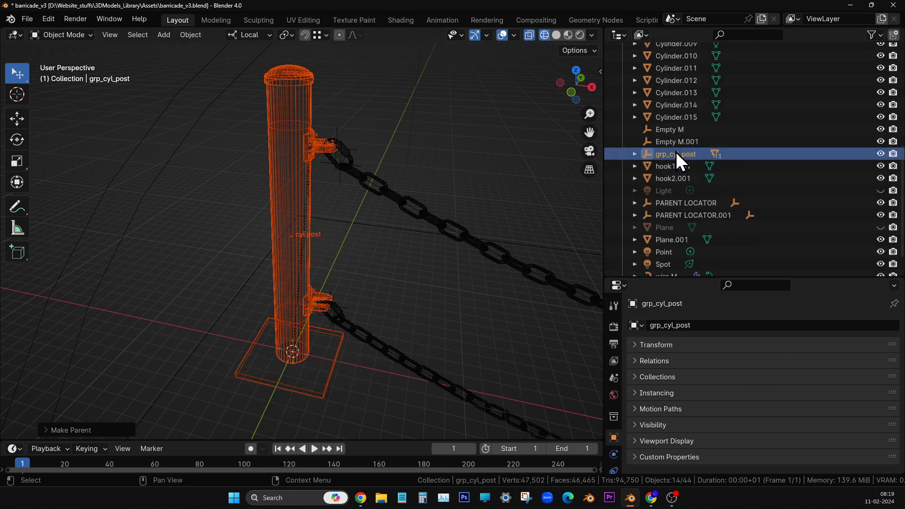
{"action": "left_click", "coordinate": [676, 154]}
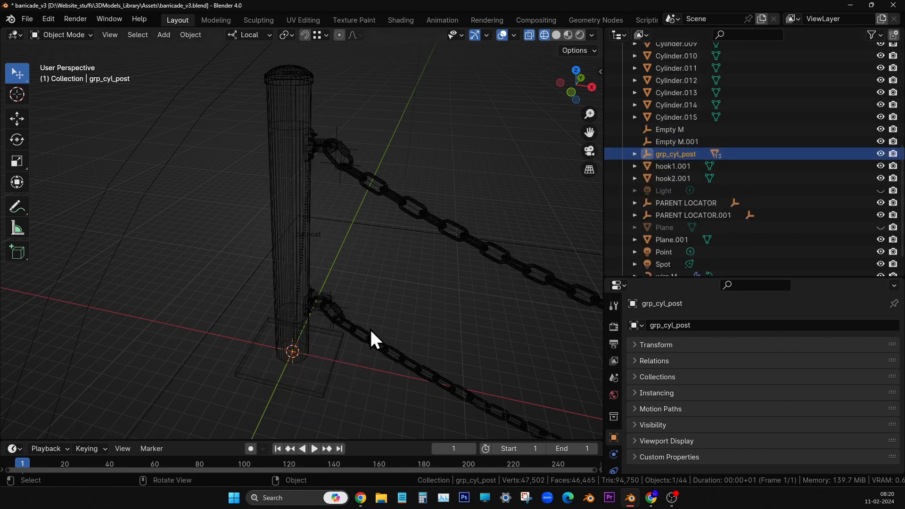
Test the parenting by moving grp_cyl_post along the X axis away from the chains, and undo the move.
{"action": "left_click", "coordinate": [16, 124]}
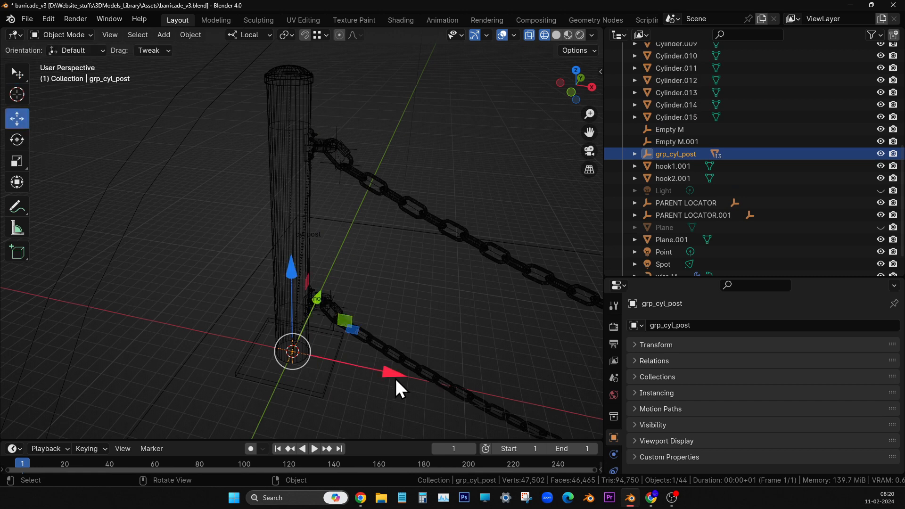
{"action": "left_click_drag", "start_coordinate": [395, 378], "coordinate": [287, 373]}
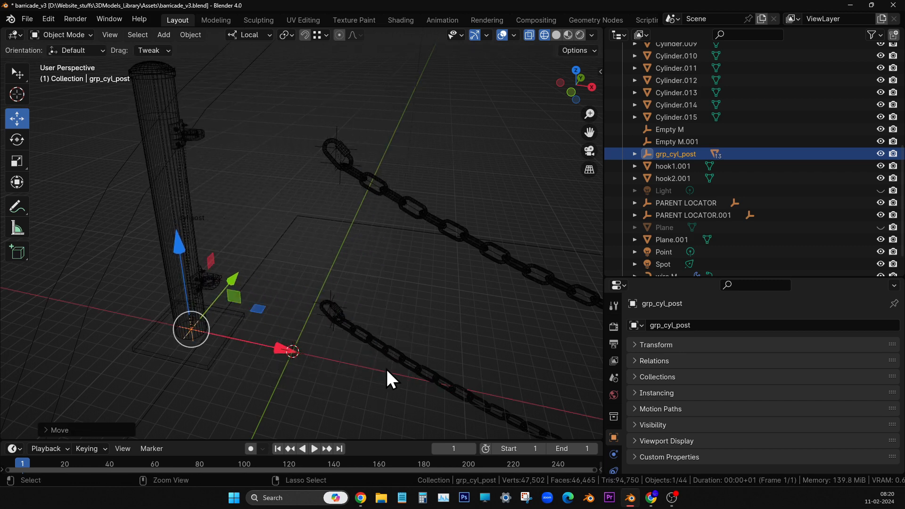
{"action": "key", "text": "ctrl+z"}
{"action": "middle_click_drag", "start_coordinate": [389, 368], "coordinate": [427, 343]}
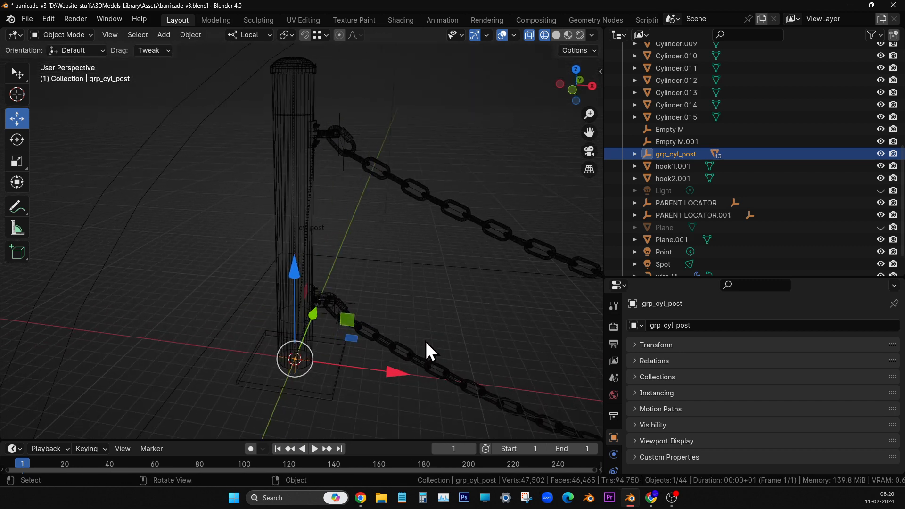
In front view, test moving grp_cyl_post along X against the hanging chains again and undo the moves.
{"action": "key", "text": "KP_1"}
{"action": "left_click_drag", "start_coordinate": [406, 352], "coordinate": [348, 348]}
{"action": "scroll", "coordinate": [406, 354], "scroll_direction": "down", "scroll_amount": 2}
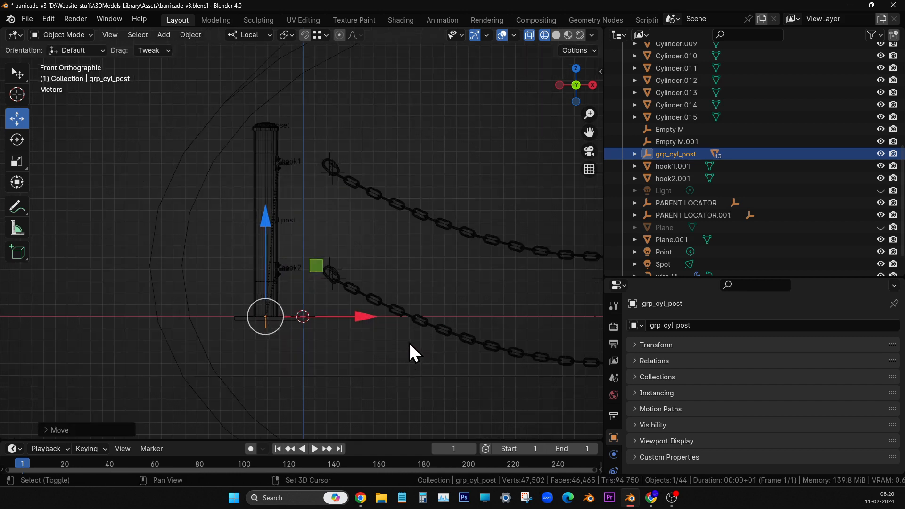
{"action": "middle_click_drag", "start_coordinate": [409, 341], "coordinate": [344, 367], "text": "shift"}
{"action": "scroll", "coordinate": [319, 367], "scroll_direction": "down", "scroll_amount": 2}
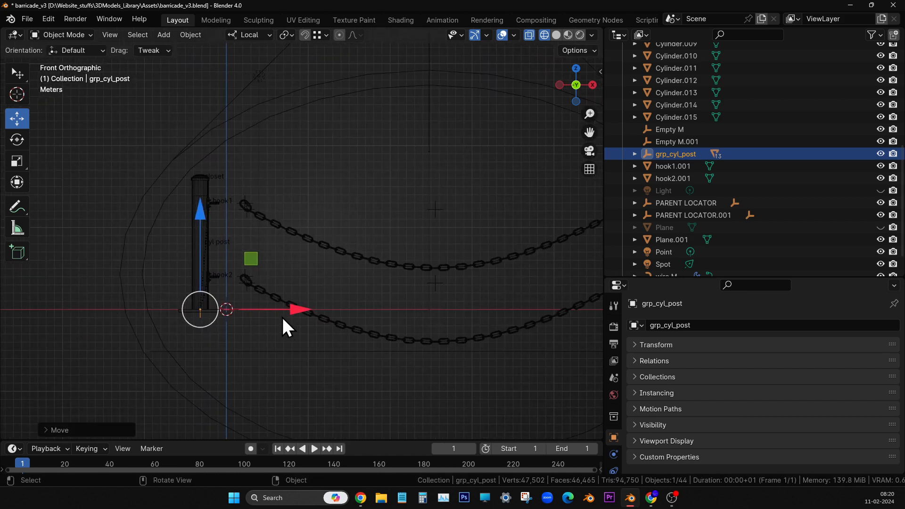
{"action": "left_click", "coordinate": [298, 311]}
{"action": "key", "text": "ctrl+z"}
{"action": "key", "text": "ctrl+z"}
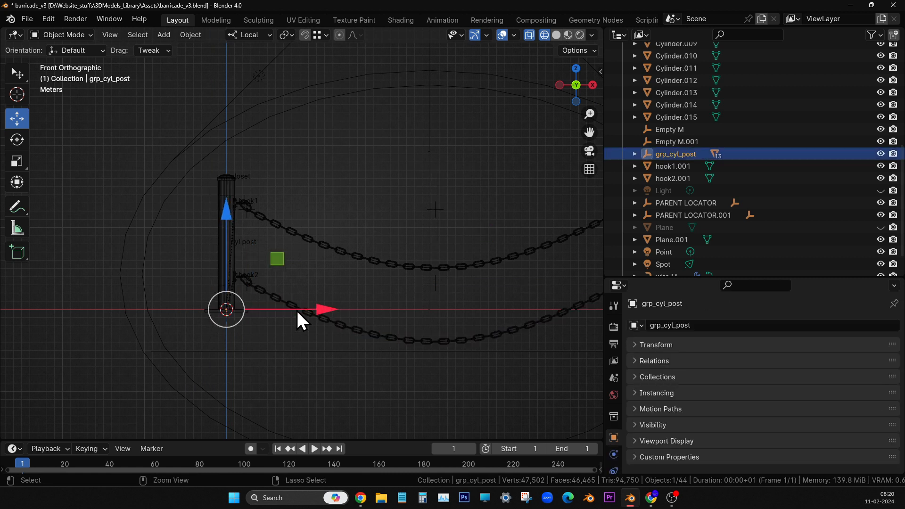
{"action": "left_click_drag", "start_coordinate": [316, 311], "coordinate": [231, 313]}
{"action": "key", "text": "ctrl+z"}
Set snapping to Increment and move grp_cyl_post along X away from the chain ends, with the viewport maximized.
{"action": "left_click", "coordinate": [316, 35]}
{"action": "left_click", "coordinate": [290, 98]}
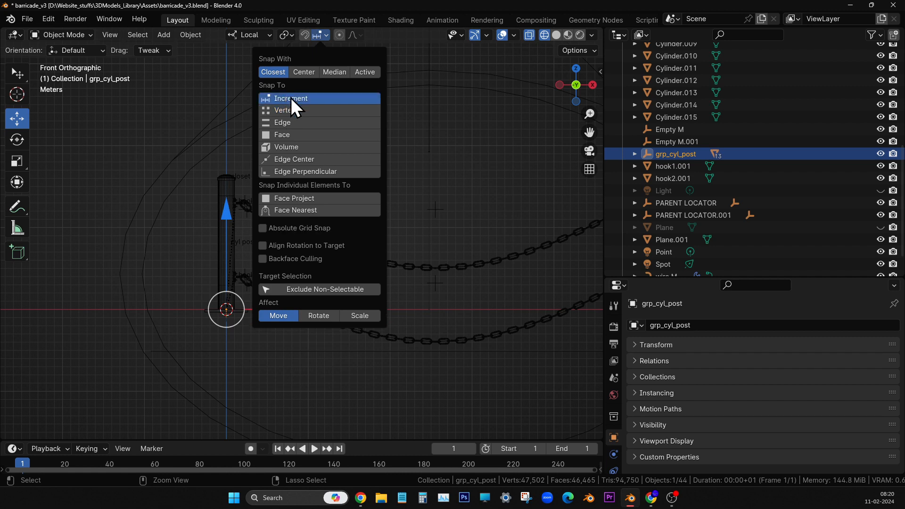
{"action": "mouse_move", "coordinate": [286, 311]}
{"action": "left_mouse_down"}
{"action": "mouse_move", "coordinate": [301, 309]}
{"action": "mouse_move", "coordinate": [273, 310]}
{"action": "left_mouse_up"}
{"action": "scroll", "coordinate": [278, 311], "scroll_direction": "up", "scroll_amount": 2}
{"action": "key", "text": "ctrl+space"}
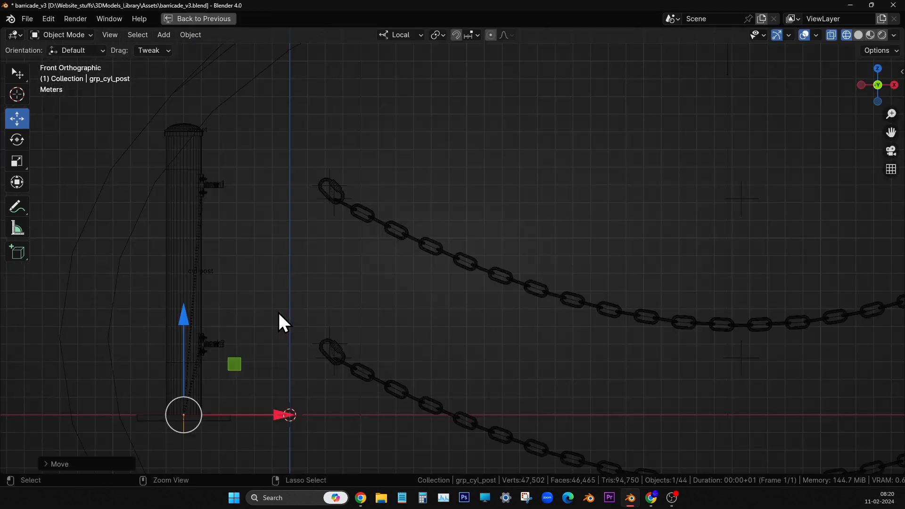
Select the upper chain's PARENT LOCATOR, test moving it along X toward the post, and undo the moves.
{"action": "left_click", "coordinate": [333, 170]}
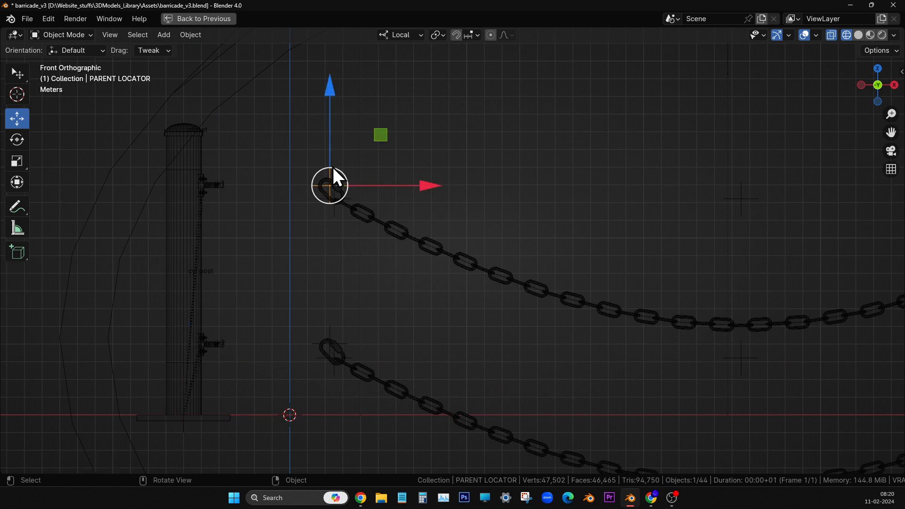
{"action": "left_click_drag", "start_coordinate": [308, 182], "coordinate": [291, 185]}
{"action": "key", "text": "ctrl+z"}
{"action": "scroll", "coordinate": [385, 245], "scroll_direction": "down", "scroll_amount": 3}
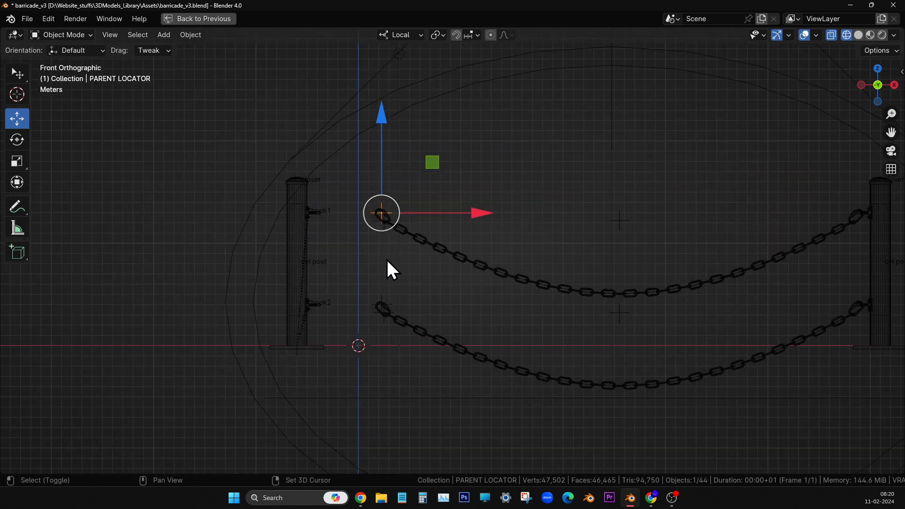
{"action": "left_click_drag", "start_coordinate": [478, 210], "coordinate": [449, 203]}
{"action": "key", "text": "ctrl+z"}
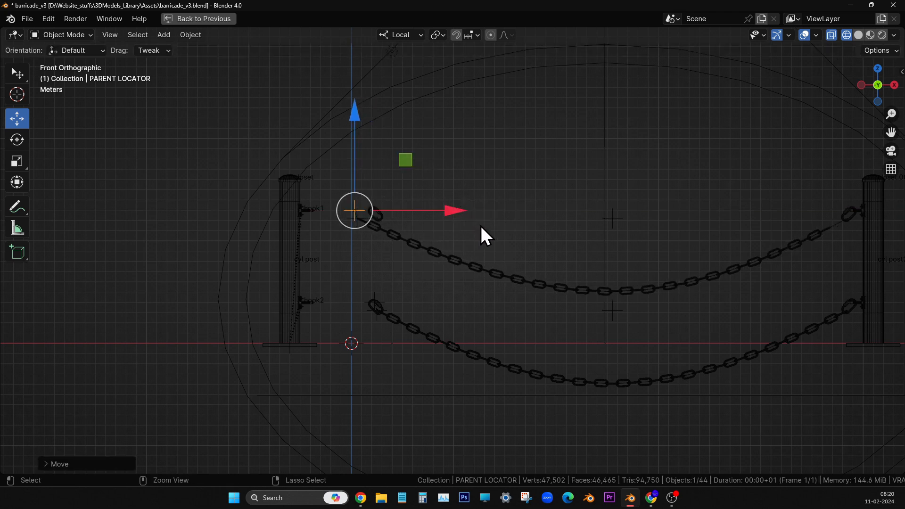
{"action": "key", "text": "ctrl+z"}
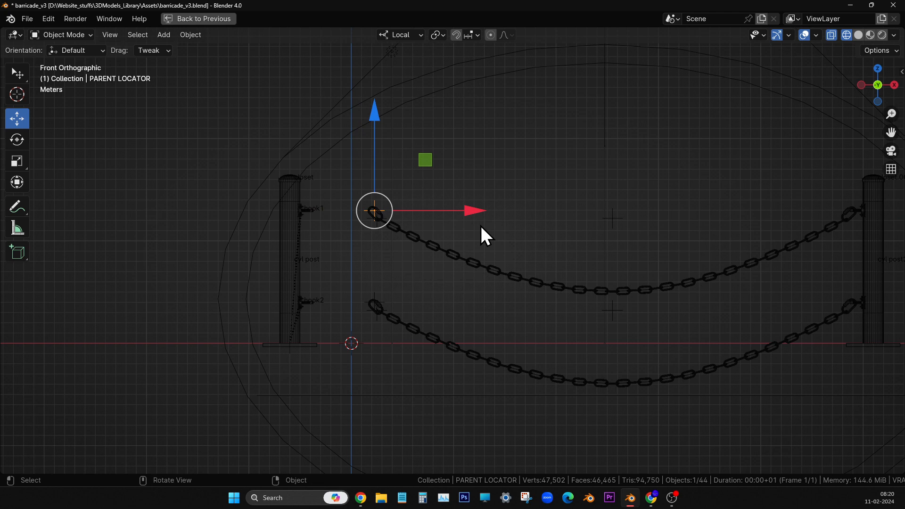
Try scaling the upper chain's wire M curve along its local Y axis and undo the scaling.
{"action": "left_click", "coordinate": [417, 239]}
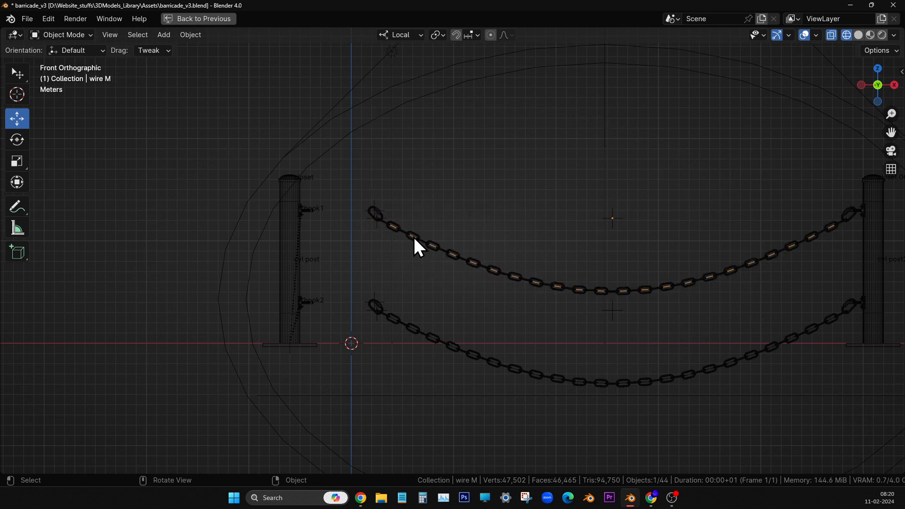
{"action": "left_click", "coordinate": [16, 162]}
{"action": "mouse_move", "coordinate": [613, 312]}
{"action": "left_mouse_down"}
{"action": "mouse_move", "coordinate": [611, 262]}
{"action": "mouse_move", "coordinate": [612, 297]}
{"action": "left_mouse_up"}
{"action": "middle_click_drag", "start_coordinate": [669, 330], "coordinate": [445, 292], "text": "shift"}
{"action": "scroll", "coordinate": [436, 297], "scroll_direction": "up", "scroll_amount": 5}
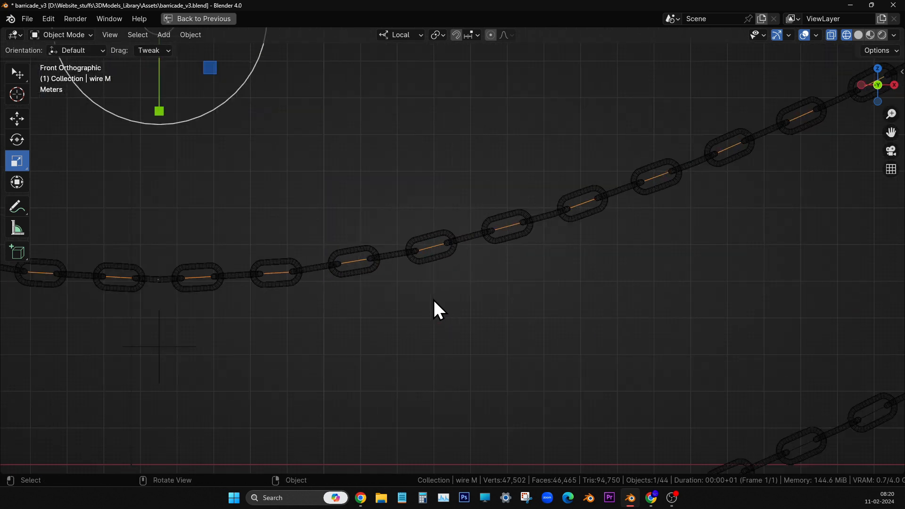
{"action": "left_click_drag", "start_coordinate": [159, 111], "coordinate": [159, 84]}
{"action": "key", "text": "ctrl+z"}
{"action": "scroll", "coordinate": [415, 261], "scroll_direction": "down", "scroll_amount": 5}
{"action": "middle_click_drag", "start_coordinate": [367, 262], "coordinate": [559, 296], "text": "shift"}
{"action": "key", "text": "Tab"}
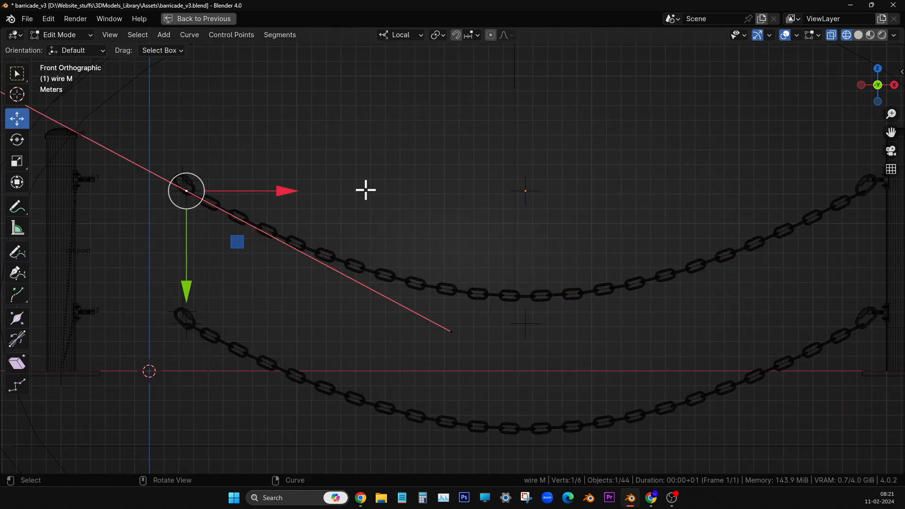
{"action": "key", "text": "alt+a"}
{"action": "key", "text": "Tab"}
{"action": "left_click", "coordinate": [182, 171]}
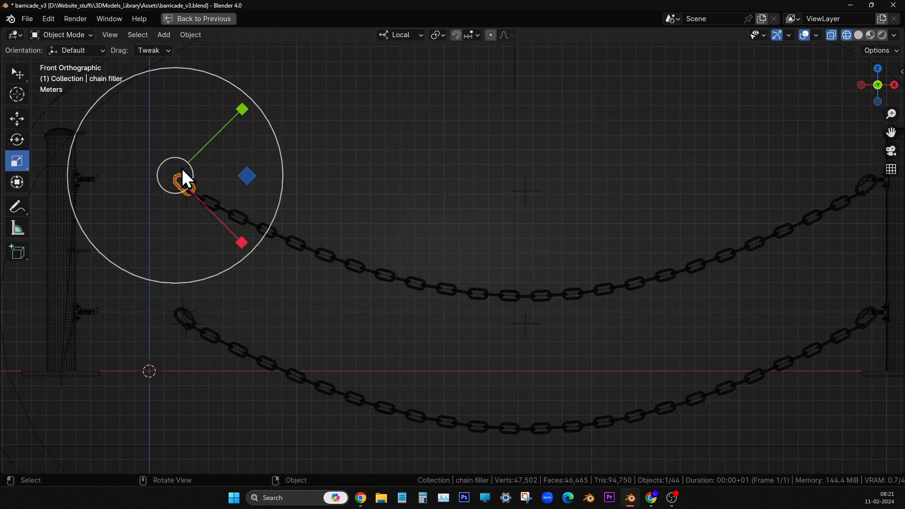
{"action": "key", "text": "alt+a"}
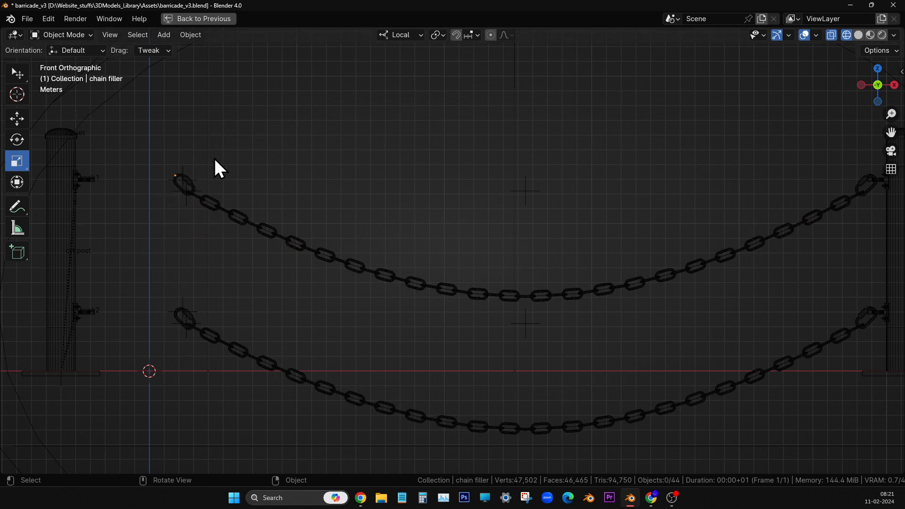
Try moving the upper chain's PARENT LOCATOR along X toward the post and inspect the end link.
{"action": "left_click", "coordinate": [185, 160]}
{"action": "left_click", "coordinate": [17, 118]}
{"action": "middle_click_drag", "start_coordinate": [294, 225], "coordinate": [408, 233], "text": "shift"}
{"action": "left_click_drag", "start_coordinate": [388, 187], "coordinate": [373, 188]}
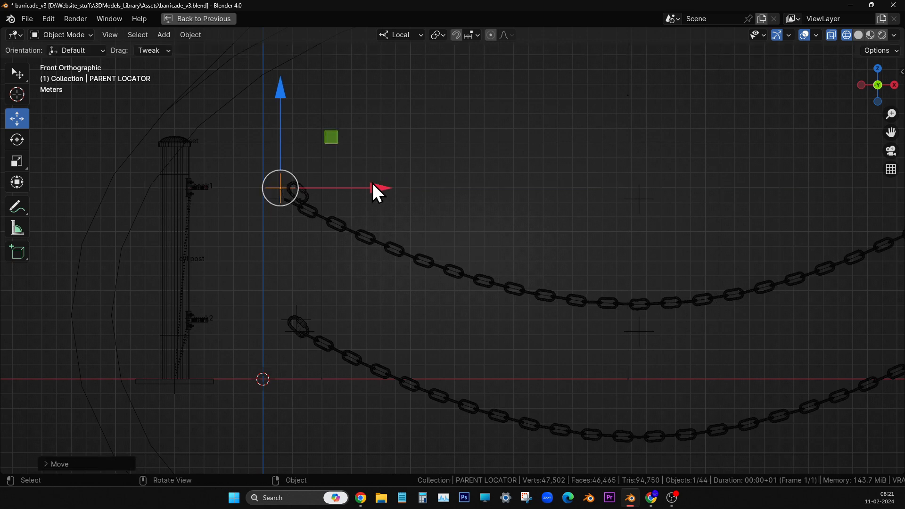
{"action": "scroll", "coordinate": [343, 217], "scroll_direction": "up", "scroll_amount": 4}
{"action": "middle_click_drag", "start_coordinate": [263, 204], "coordinate": [656, 254], "text": "shift"}
{"action": "scroll", "coordinate": [331, 277], "scroll_direction": "up", "scroll_amount": 4}
{"action": "scroll", "coordinate": [540, 307], "scroll_direction": "down", "scroll_amount": 7}
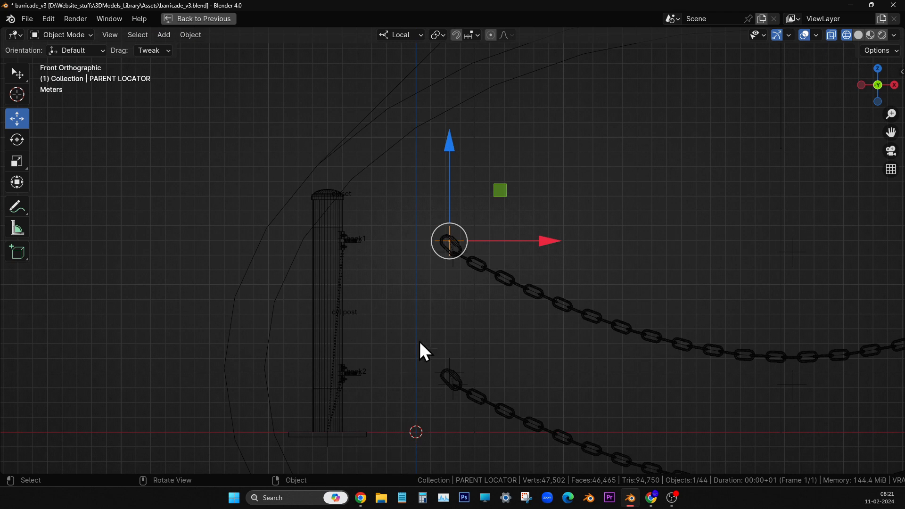
Select the grp_cyl_post empty and set its X location to 0 m.
{"action": "middle_click_drag", "start_coordinate": [419, 341], "coordinate": [442, 355]}
{"action": "key", "text": "ctrl+space"}
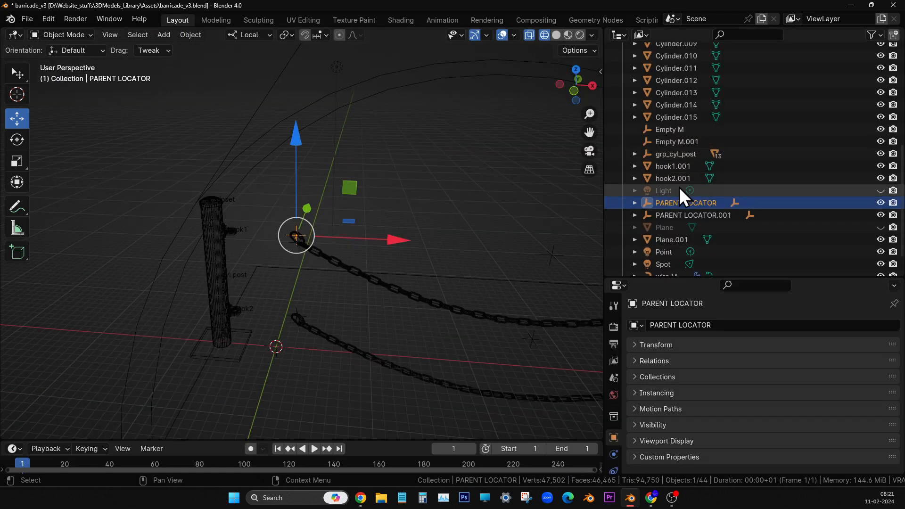
{"action": "left_click", "coordinate": [684, 155]}
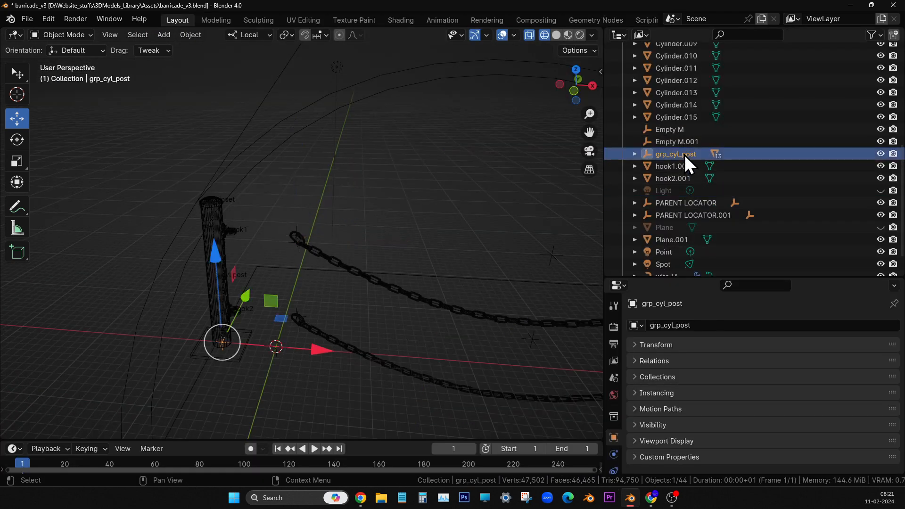
{"action": "left_click", "coordinate": [600, 72]}
{"action": "left_click", "coordinate": [534, 97]}
{"action": "type", "text": "0"}
{"action": "key", "text": "Return"}
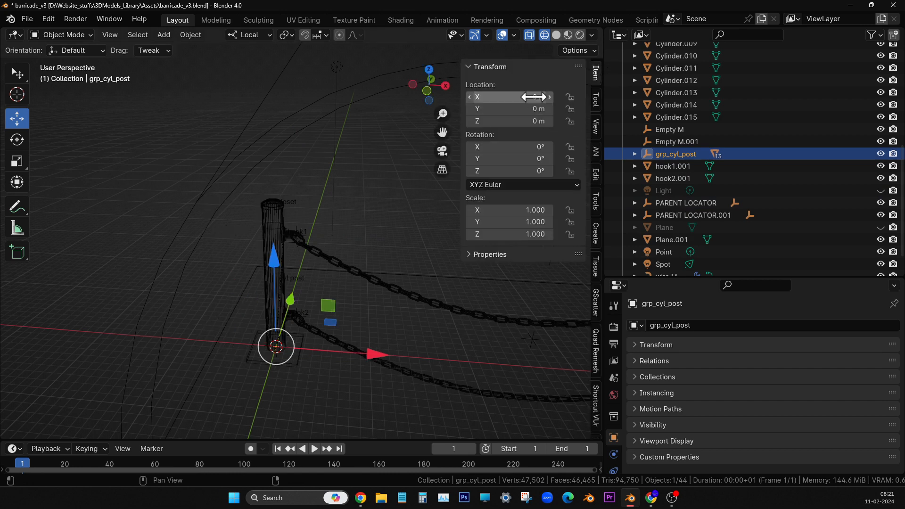
Parent the chain filler links at the upper and lower hooks to the grp_cyl_post empty.
{"action": "scroll", "coordinate": [329, 229], "scroll_direction": "up", "scroll_amount": 4}
{"action": "scroll", "coordinate": [323, 203], "scroll_direction": "up", "scroll_amount": 2}
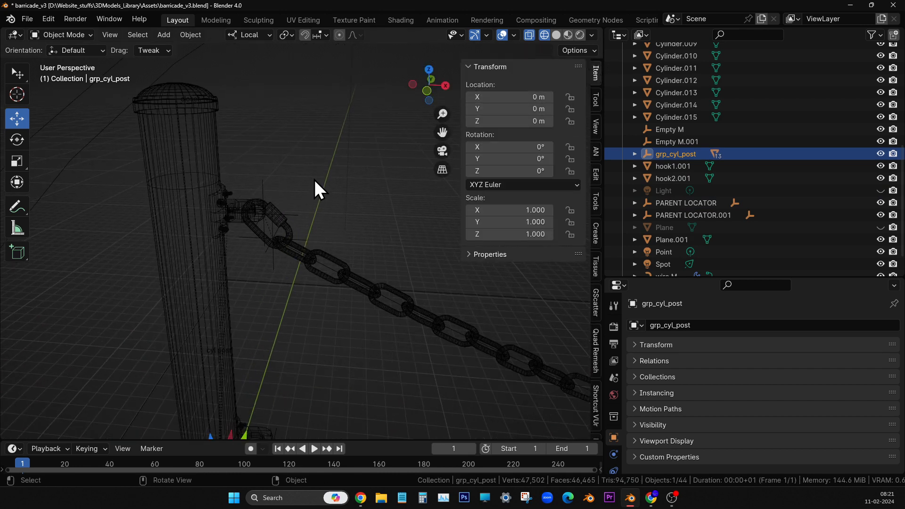
{"action": "left_click", "coordinate": [315, 180]}
{"action": "left_click", "coordinate": [283, 208]}
{"action": "left_click", "coordinate": [285, 234]}
{"action": "scroll", "coordinate": [284, 240], "scroll_direction": "up", "scroll_amount": 2}
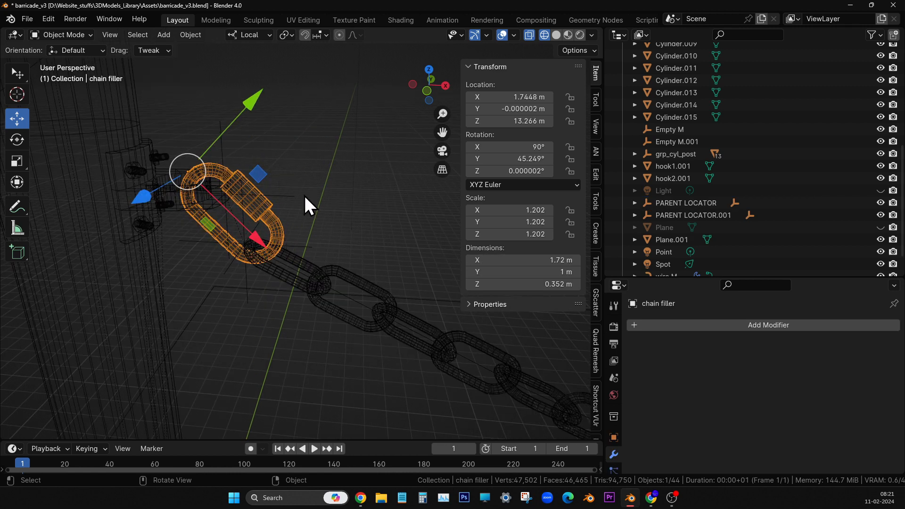
{"action": "key", "text": "w"}
{"action": "middle_click_drag", "start_coordinate": [272, 220], "coordinate": [320, 273]}
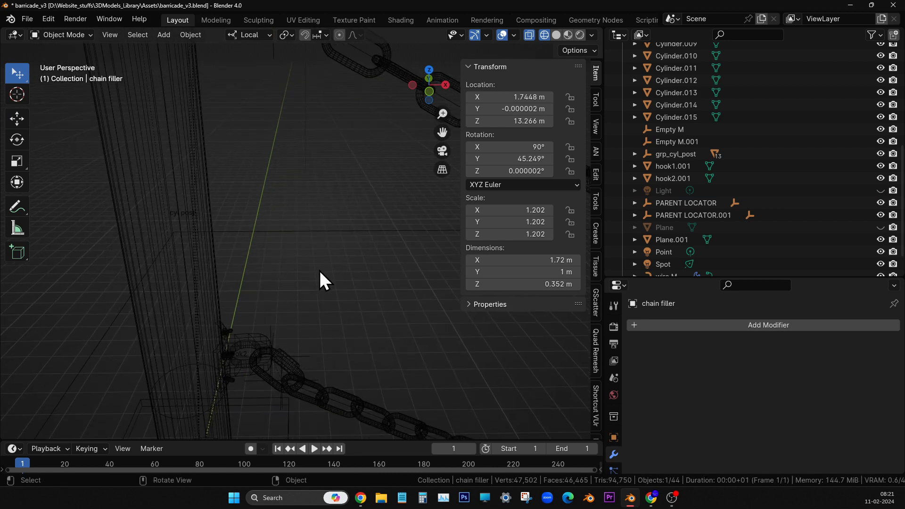
{"action": "left_click", "coordinate": [295, 363], "text": "shift"}
{"action": "middle_click_drag", "start_coordinate": [295, 363], "coordinate": [341, 231]}
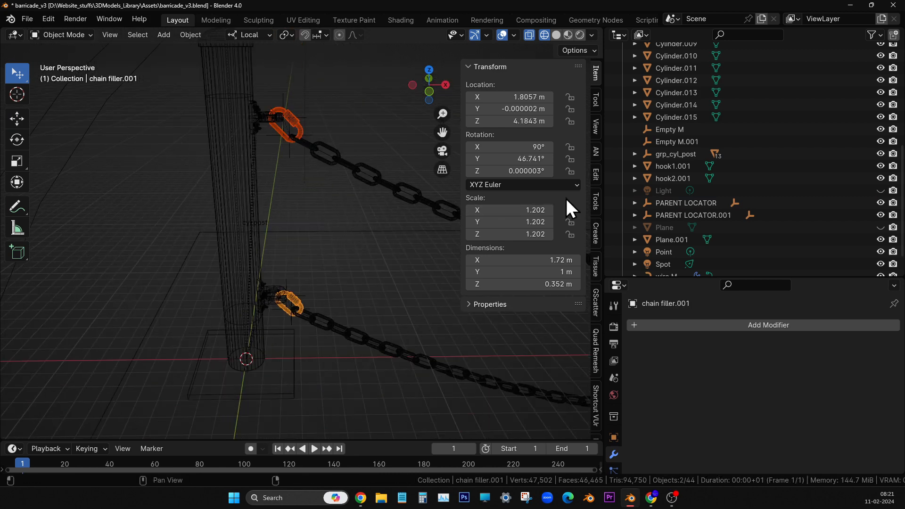
{"action": "left_click", "coordinate": [682, 157], "text": "ctrl"}
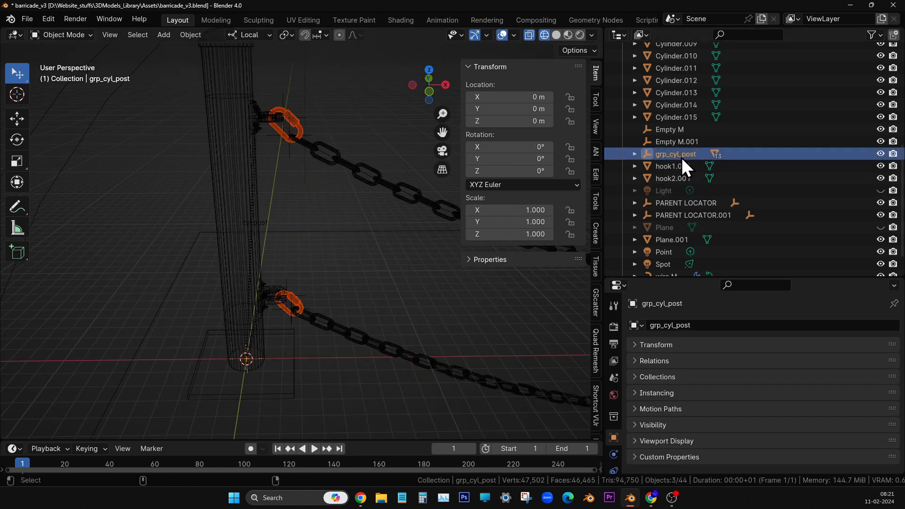
{"action": "key", "text": "ctrl+p"}
{"action": "left_click", "coordinate": [258, 209]}
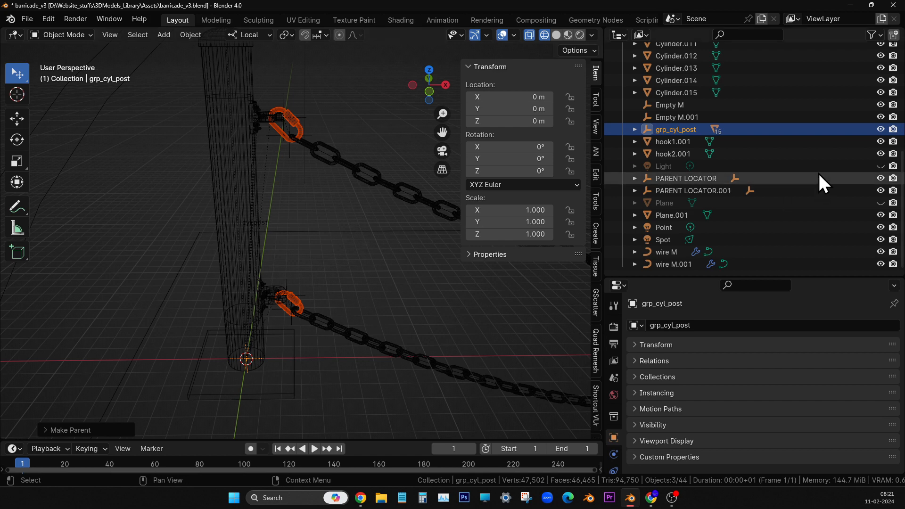
Test moving grp_cyl_post along X with its newly parented filler links, and undo the move.
{"action": "left_click", "coordinate": [686, 128]}
{"action": "left_click", "coordinate": [17, 119]}
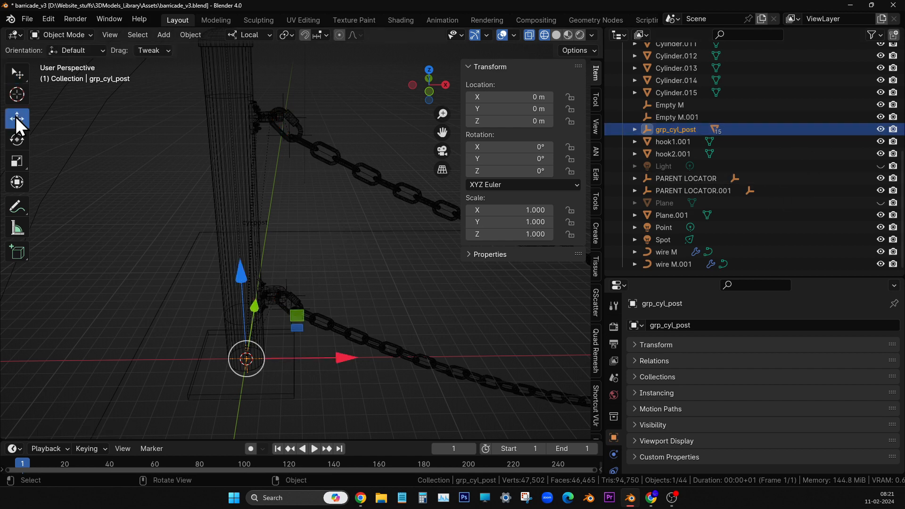
{"action": "left_click_drag", "start_coordinate": [346, 359], "coordinate": [234, 343]}
{"action": "key", "text": "ctrl+z"}
In front view, move grp_cyl_post along X away from the chain ends and maximize the viewport.
{"action": "middle_click_drag", "start_coordinate": [310, 335], "coordinate": [343, 327]}
{"action": "left_click", "coordinate": [395, 308]}
{"action": "key", "text": "KP_1"}
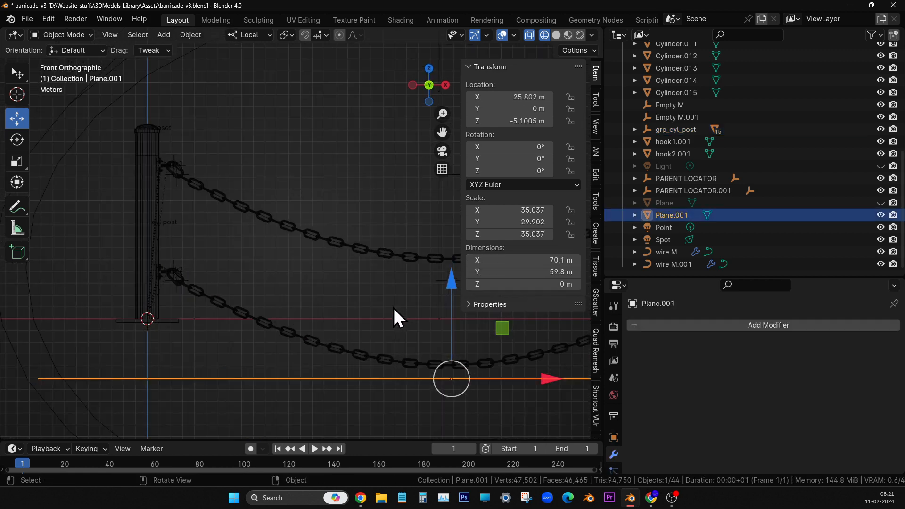
{"action": "middle_click_drag", "start_coordinate": [397, 314], "coordinate": [262, 337], "text": "shift"}
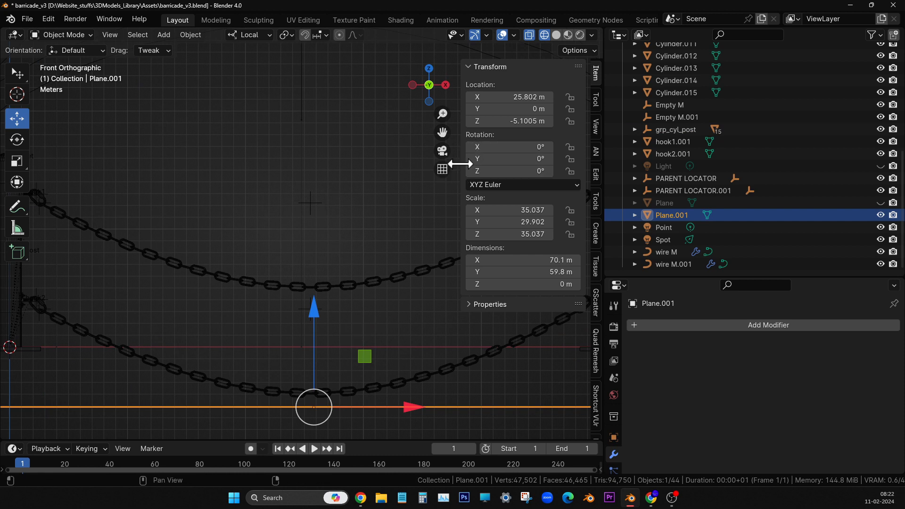
{"action": "left_click_drag", "start_coordinate": [461, 164], "coordinate": [595, 177]}
{"action": "middle_click_drag", "start_coordinate": [338, 246], "coordinate": [464, 205], "text": "shift"}
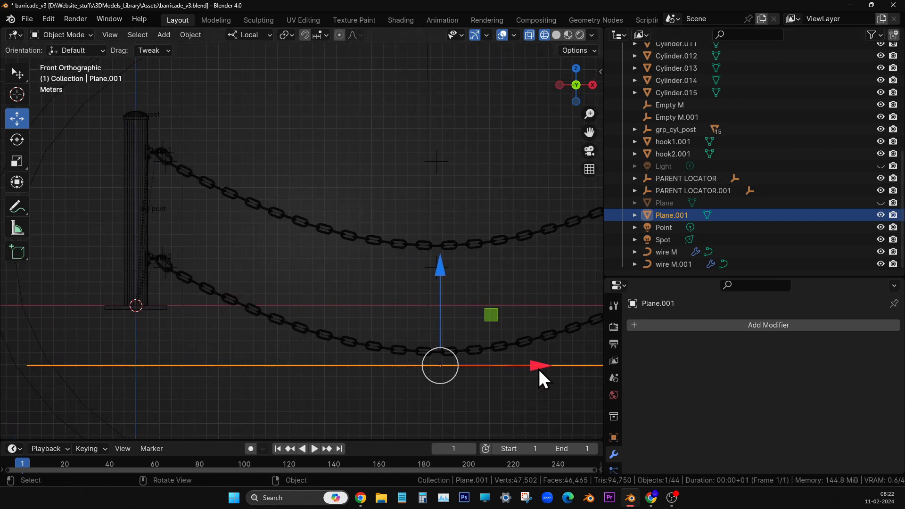
{"action": "left_click", "coordinate": [695, 131]}
{"action": "left_click_drag", "start_coordinate": [237, 307], "coordinate": [204, 307]}
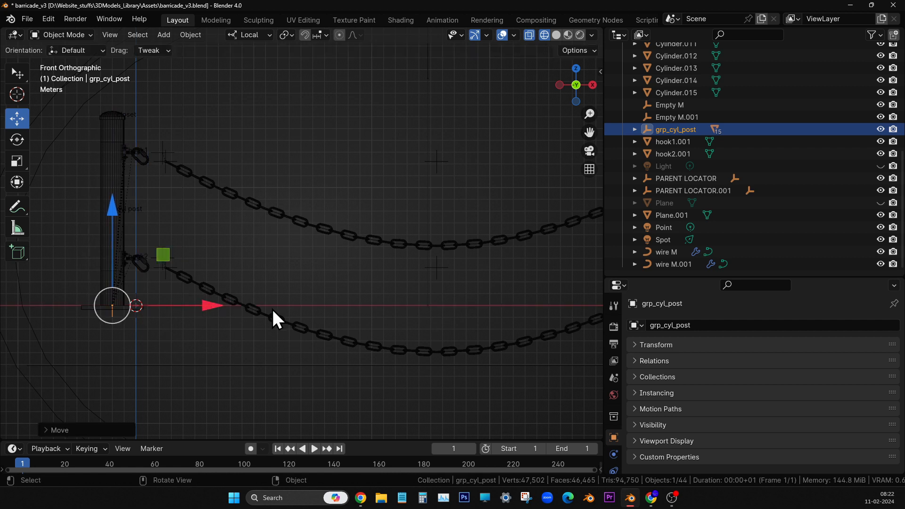
{"action": "scroll", "coordinate": [331, 311], "scroll_direction": "up", "scroll_amount": 2}
{"action": "key", "text": "ctrl+space"}
{"action": "scroll", "coordinate": [460, 290], "scroll_direction": "down", "scroll_amount": 3}
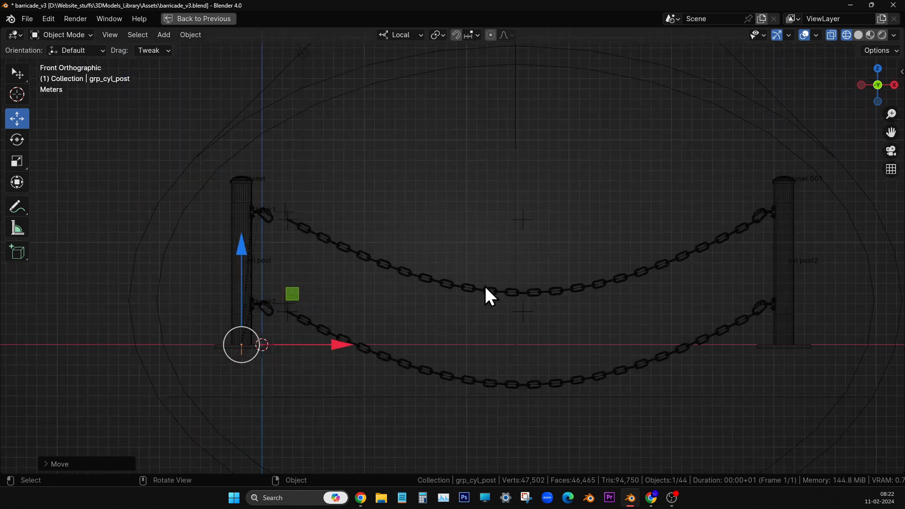
{"action": "middle_click_drag", "start_coordinate": [485, 284], "coordinate": [444, 281], "text": "shift"}
{"action": "scroll", "coordinate": [383, 319], "scroll_direction": "up", "scroll_amount": 2}
{"action": "middle_click_drag", "start_coordinate": [383, 319], "coordinate": [394, 296], "text": "shift"}
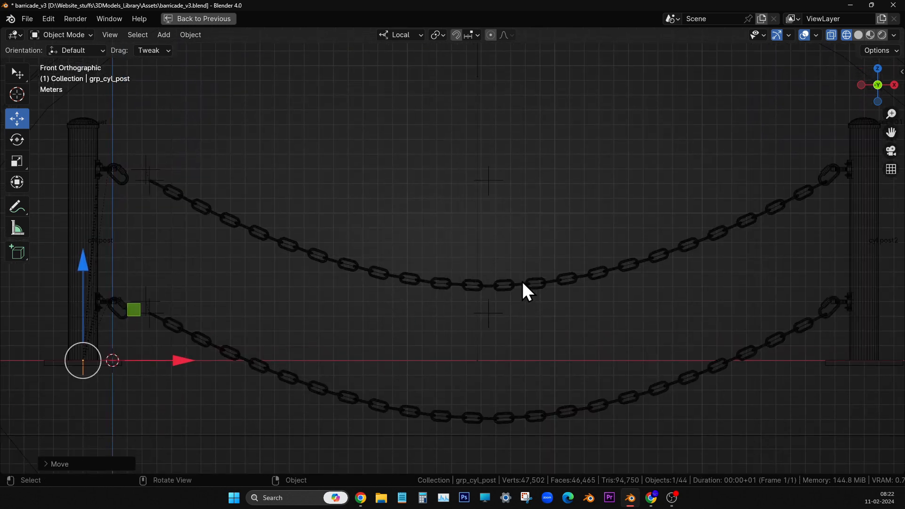
Select the upper chain's wire M curve and subdivide it in Edit Mode with all control points selected.
{"action": "left_click", "coordinate": [507, 285]}
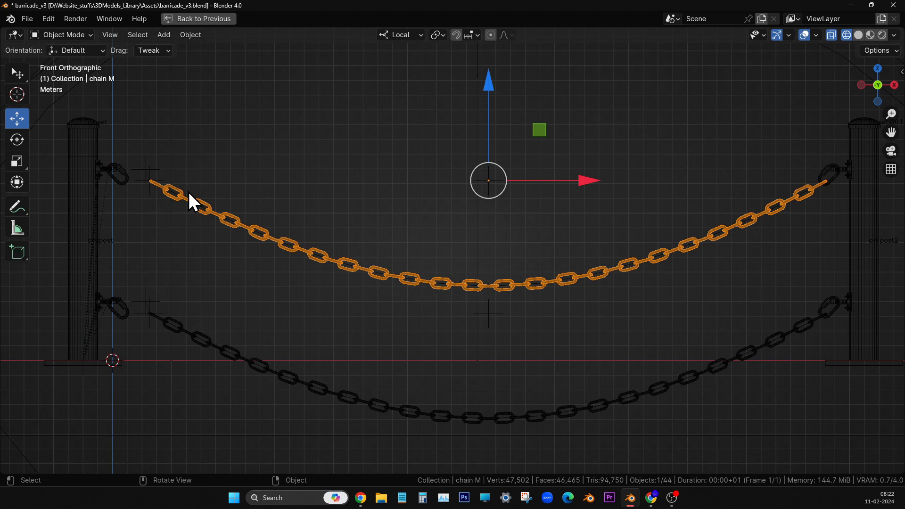
{"action": "scroll", "coordinate": [189, 191], "scroll_direction": "up", "scroll_amount": 6}
{"action": "left_click", "coordinate": [262, 367]}
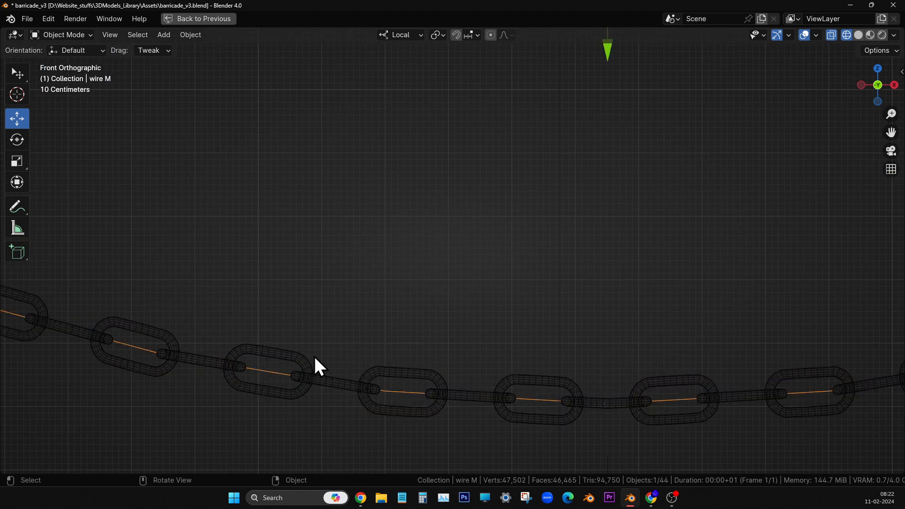
{"action": "scroll", "coordinate": [331, 336], "scroll_direction": "down", "scroll_amount": 6}
{"action": "middle_click_drag", "start_coordinate": [452, 321], "coordinate": [424, 318], "text": "shift"}
{"action": "key", "text": "Tab"}
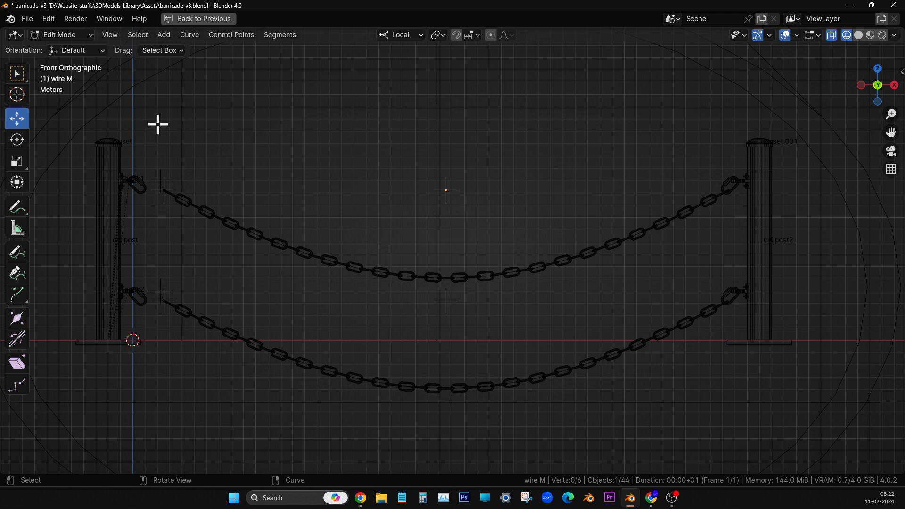
{"action": "key", "text": "a"}
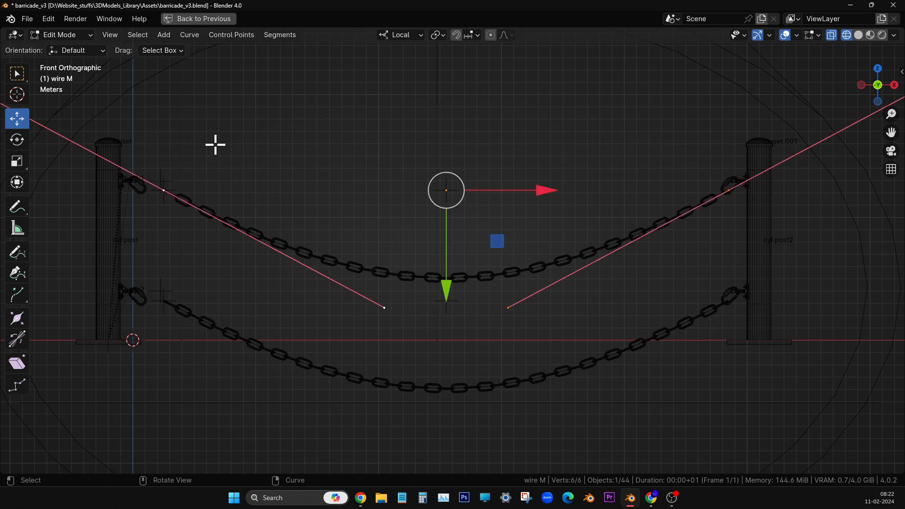
{"action": "right_click", "coordinate": [316, 157]}
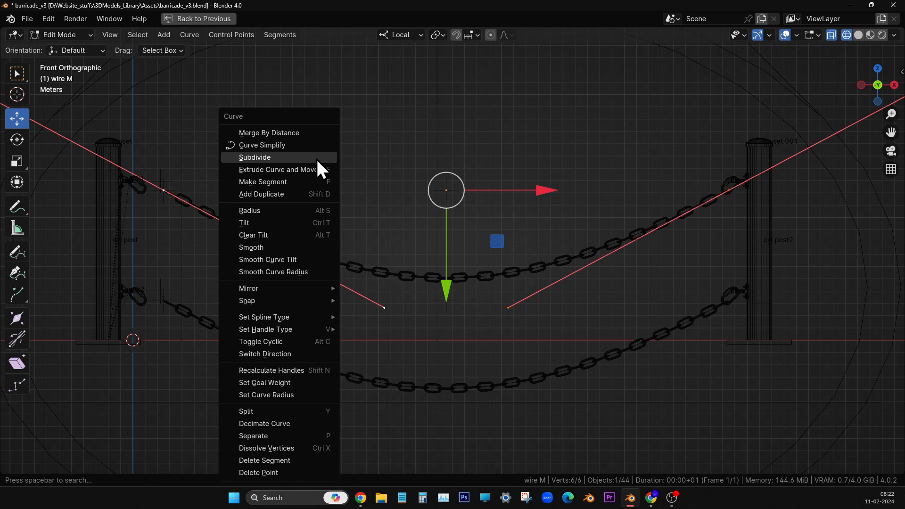
{"action": "left_click", "coordinate": [283, 158]}
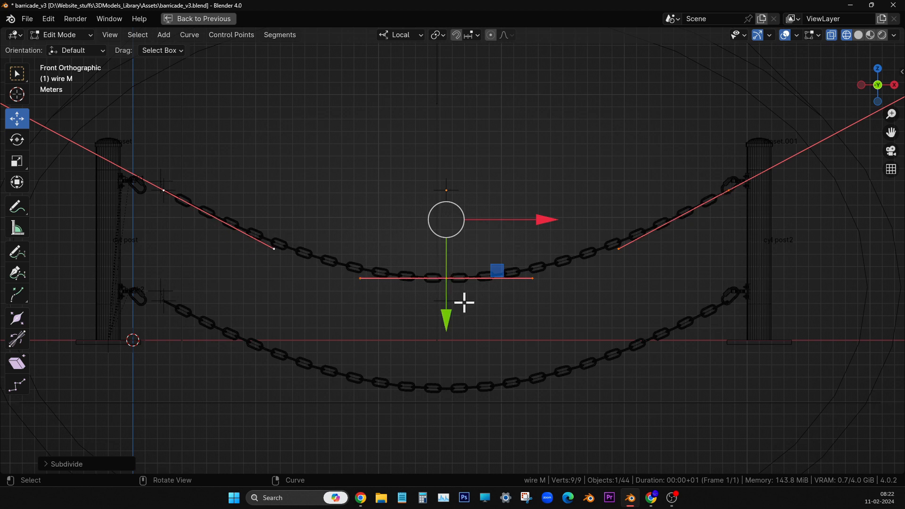
Select wire M's middle control point, test moving it along its local Y axis, and undo the move.
{"action": "scroll", "coordinate": [463, 307], "scroll_direction": "up", "scroll_amount": 1}
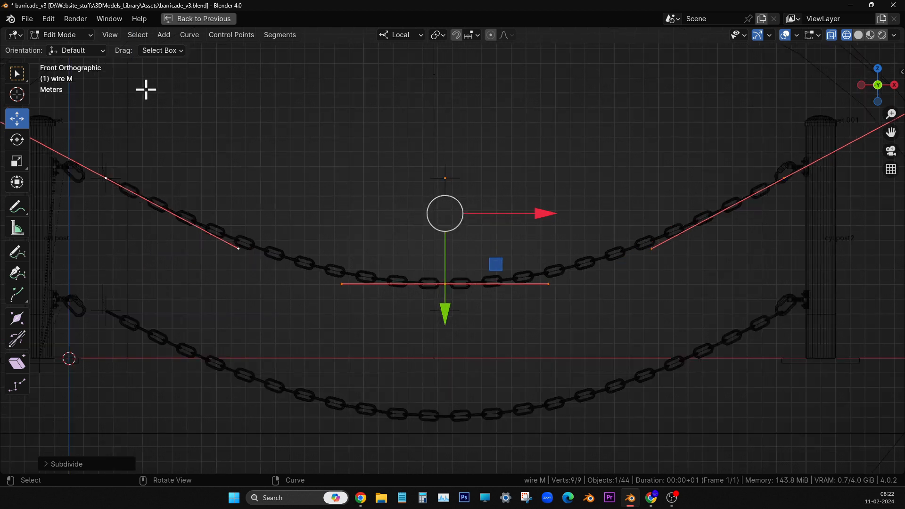
{"action": "right_click", "coordinate": [386, 230]}
{"action": "left_click", "coordinate": [453, 287]}
{"action": "left_click", "coordinate": [445, 284]}
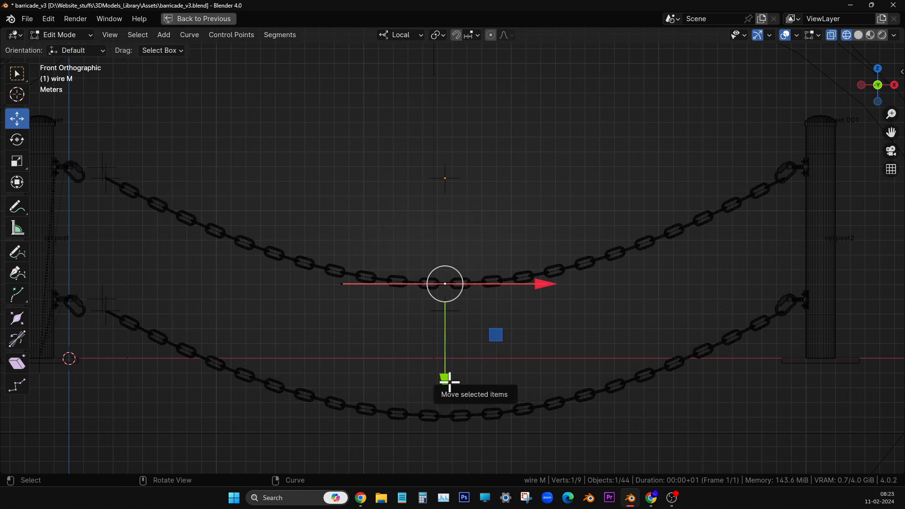
{"action": "left_click_drag", "start_coordinate": [447, 381], "coordinate": [433, 369]}
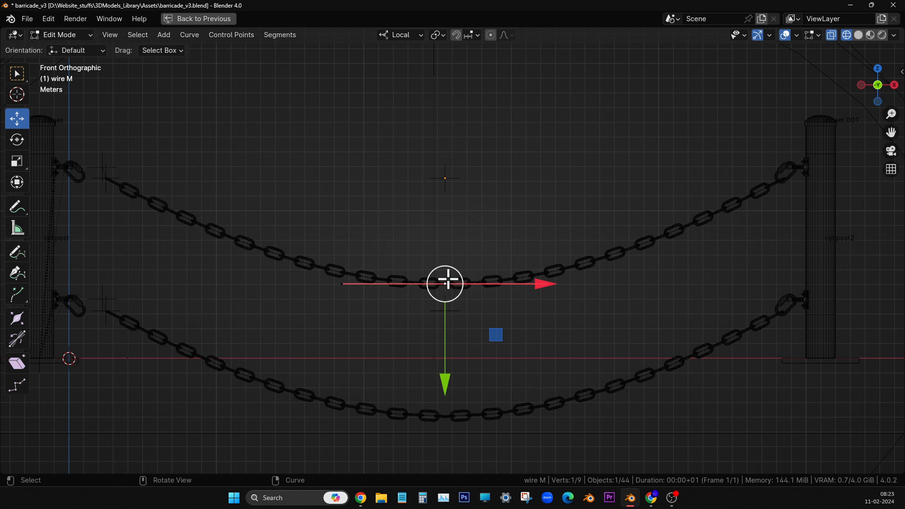
{"action": "left_click_drag", "start_coordinate": [448, 337], "coordinate": [446, 275]}
{"action": "key", "text": "ctrl+z"}
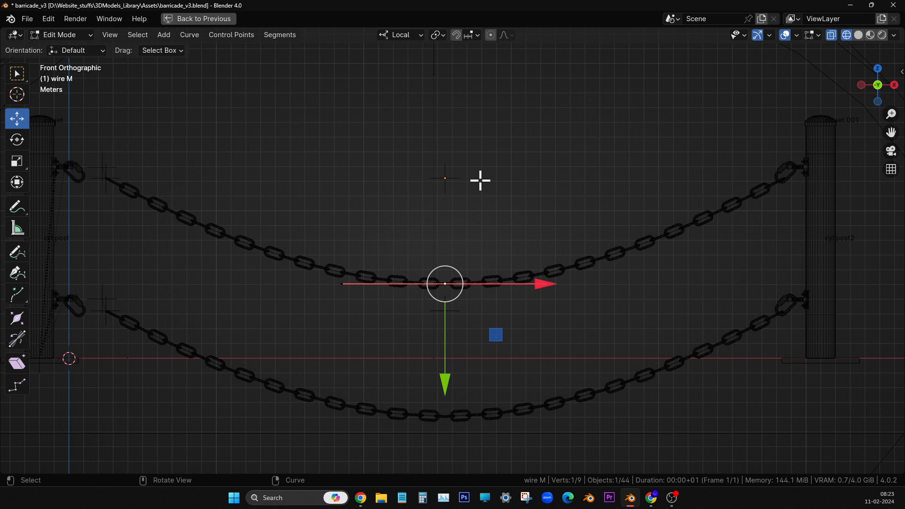
Hook wire M's middle control point to a new object and return to Object Mode.
{"action": "key", "text": "ctrl+h"}
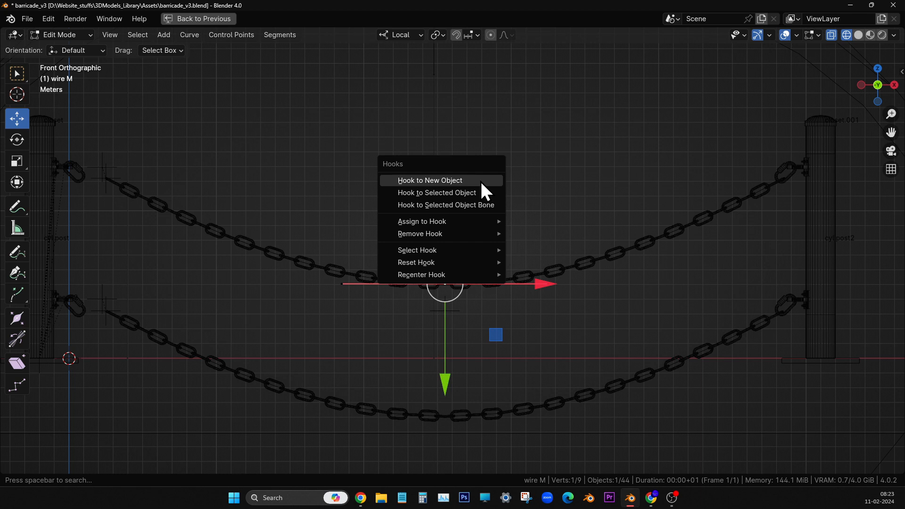
{"action": "left_click", "coordinate": [481, 181]}
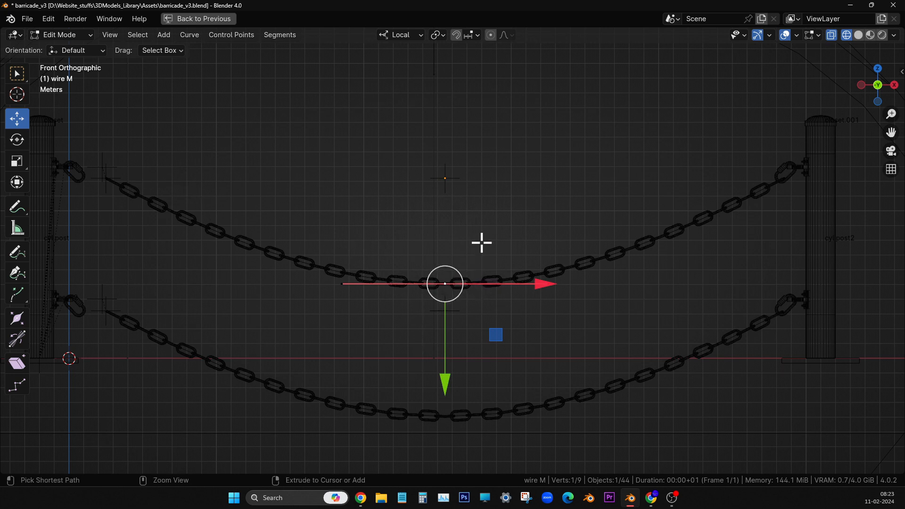
{"action": "key", "text": "ctrl+h"}
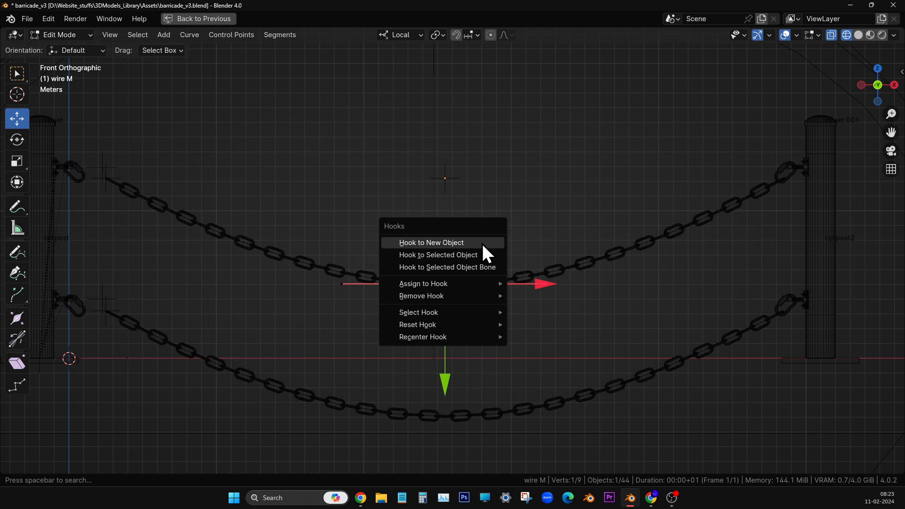
{"action": "left_click", "coordinate": [482, 243]}
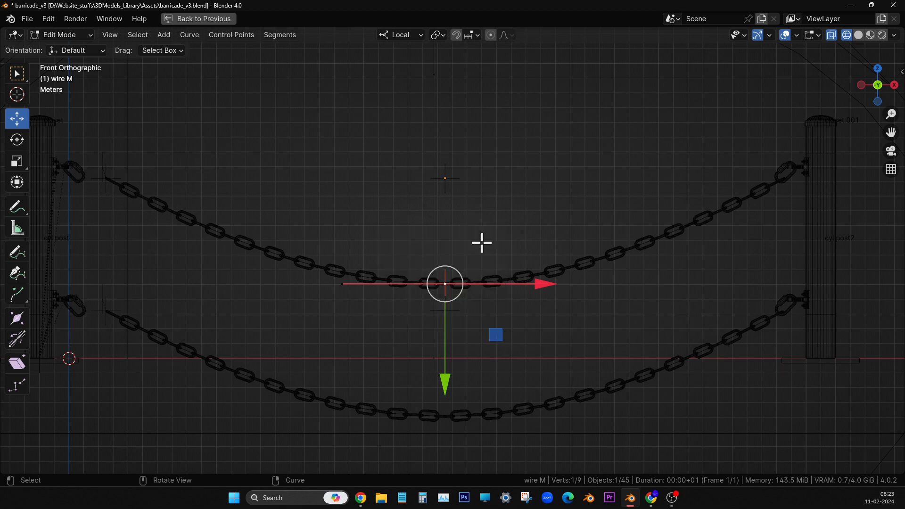
{"action": "key", "text": "Tab"}
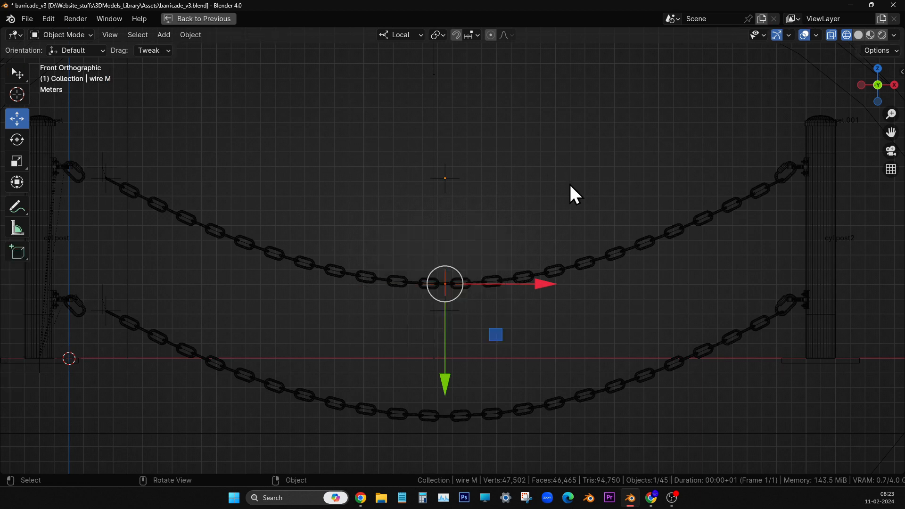
{"action": "left_click", "coordinate": [72, 35]}
{"action": "left_click", "coordinate": [72, 35]}
Select the new hook empty at the upper chain's midpoint and raise it along Z to test the chain's bend.
{"action": "left_click", "coordinate": [528, 184]}
{"action": "left_click", "coordinate": [448, 276]}
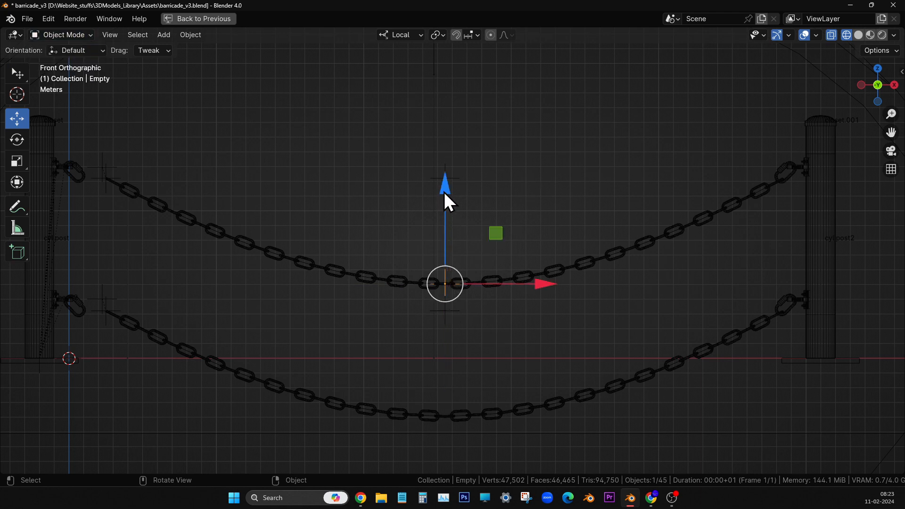
{"action": "left_click_drag", "start_coordinate": [445, 192], "coordinate": [445, 150]}
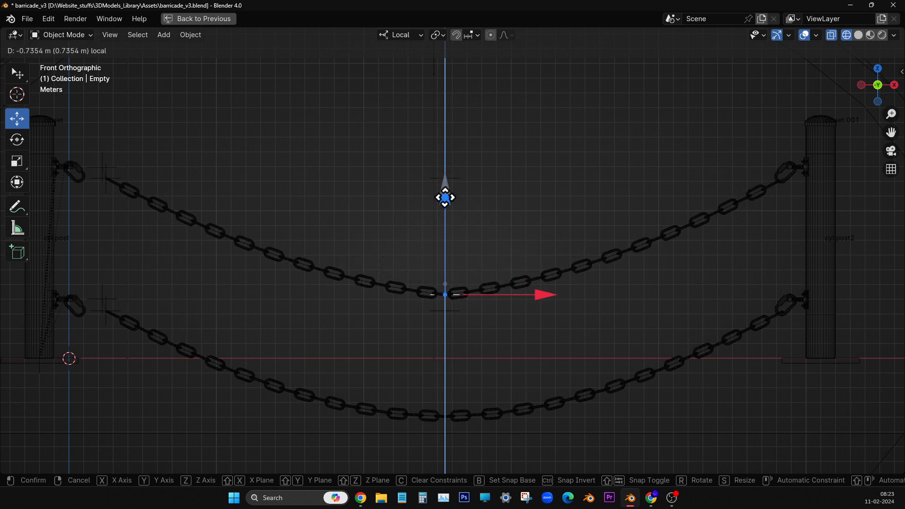
{"action": "left_click", "coordinate": [448, 136]}
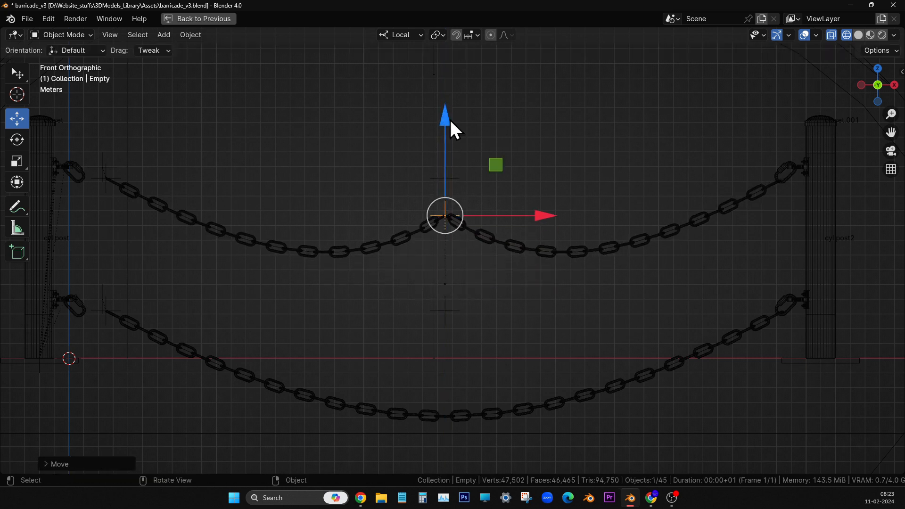
{"action": "scroll", "coordinate": [541, 362], "scroll_direction": "up", "scroll_amount": 4}
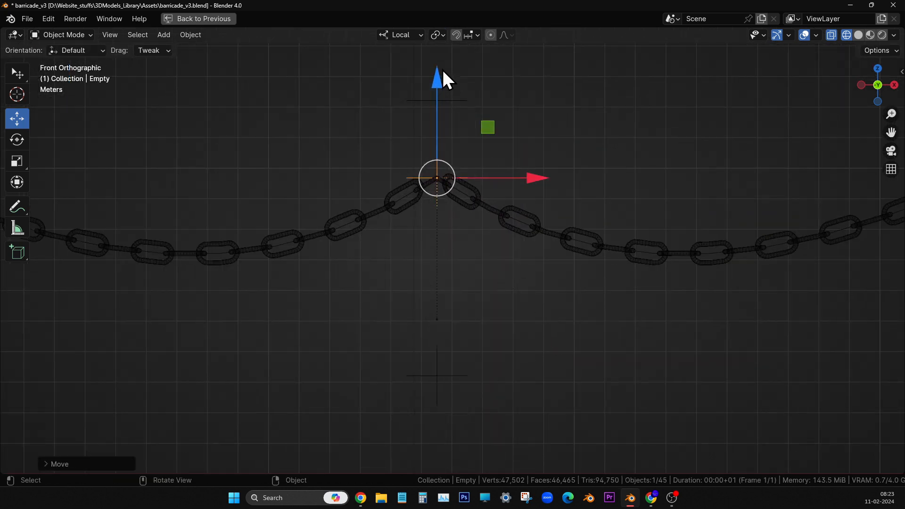
Undo the hook empty's raise, test moving it along Z again, and undo that move as well.
{"action": "key", "text": "ctrl+z"}
{"action": "scroll", "coordinate": [454, 295], "scroll_direction": "up", "scroll_amount": 4}
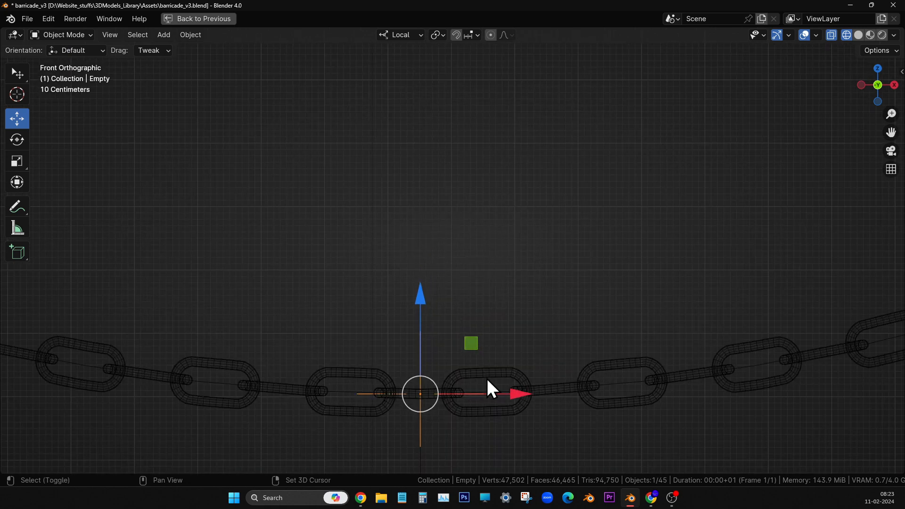
{"action": "middle_click_drag", "start_coordinate": [488, 382], "coordinate": [453, 217], "text": "shift"}
{"action": "scroll", "coordinate": [452, 217], "scroll_direction": "up", "scroll_amount": 5}
{"action": "left_click_drag", "start_coordinate": [373, 115], "coordinate": [375, 462]}
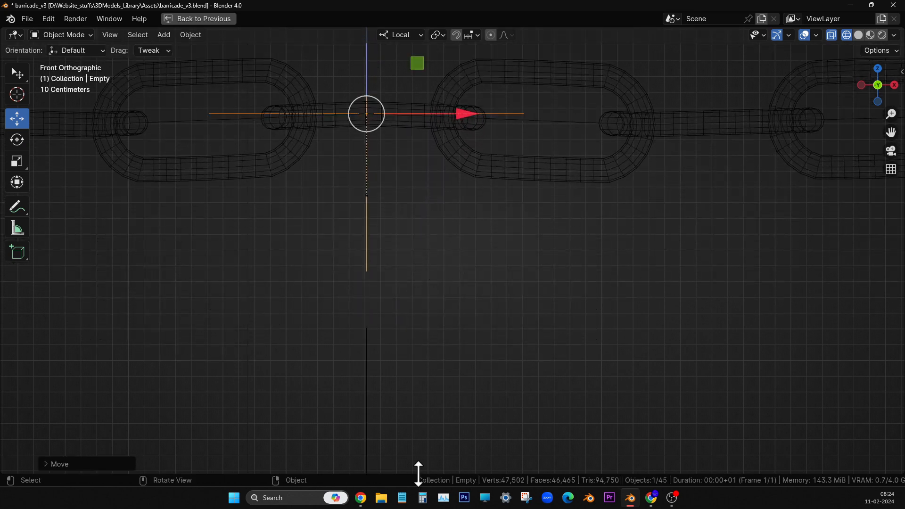
{"action": "key", "text": "ctrl+z"}
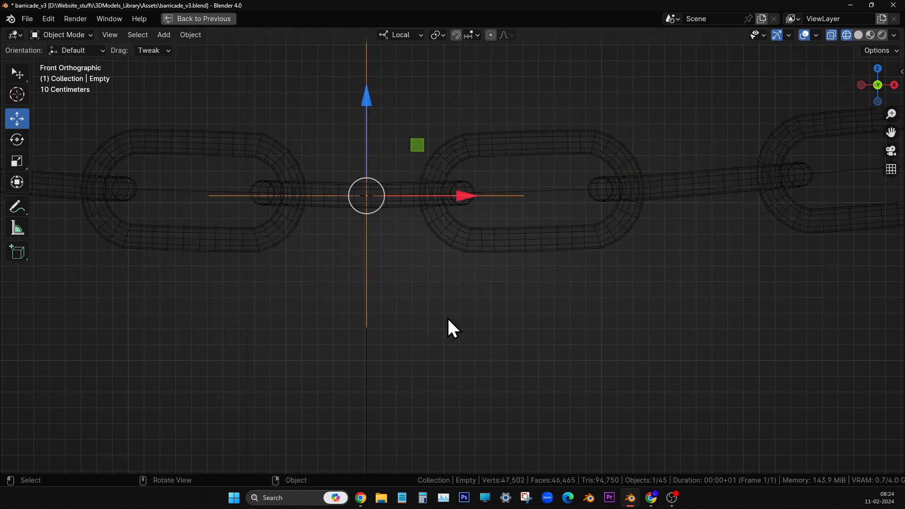
Test moving wire M's middle control point vertically in Edit Mode, undo the move, and return to Object Mode.
{"action": "left_click", "coordinate": [559, 190]}
{"action": "key", "text": "Tab"}
{"action": "left_click_drag", "start_coordinate": [366, 195], "coordinate": [366, 109]}
{"action": "key", "text": "ctrl+z"}
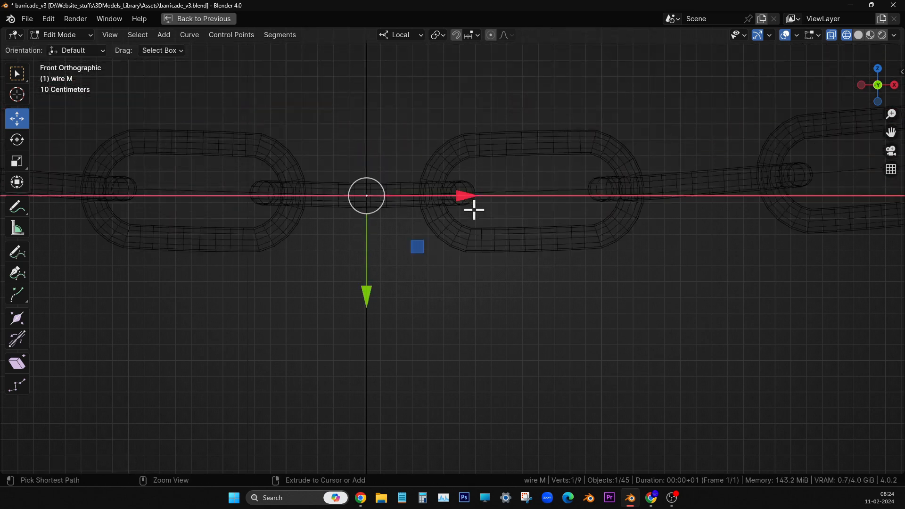
{"action": "scroll", "coordinate": [423, 229], "scroll_direction": "down", "scroll_amount": 8}
{"action": "scroll", "coordinate": [430, 270], "scroll_direction": "down", "scroll_amount": 6}
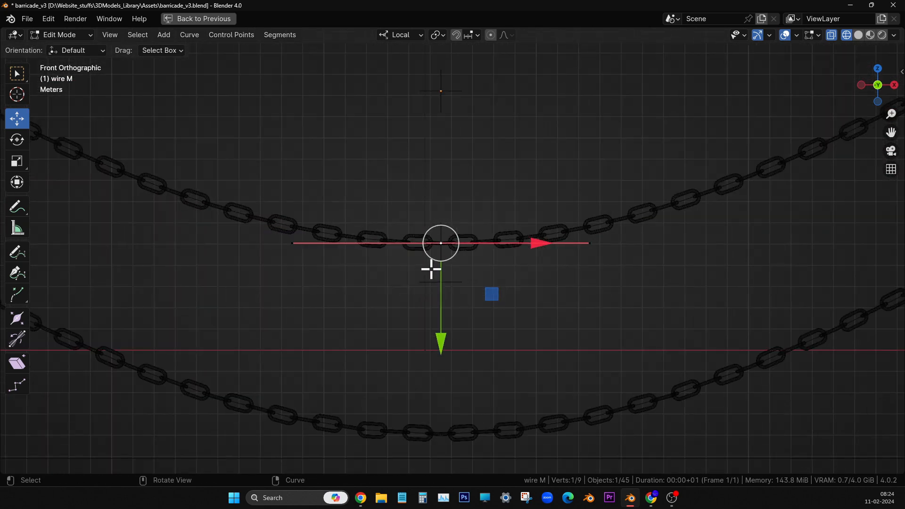
{"action": "scroll", "coordinate": [474, 306], "scroll_direction": "up", "scroll_amount": 6}
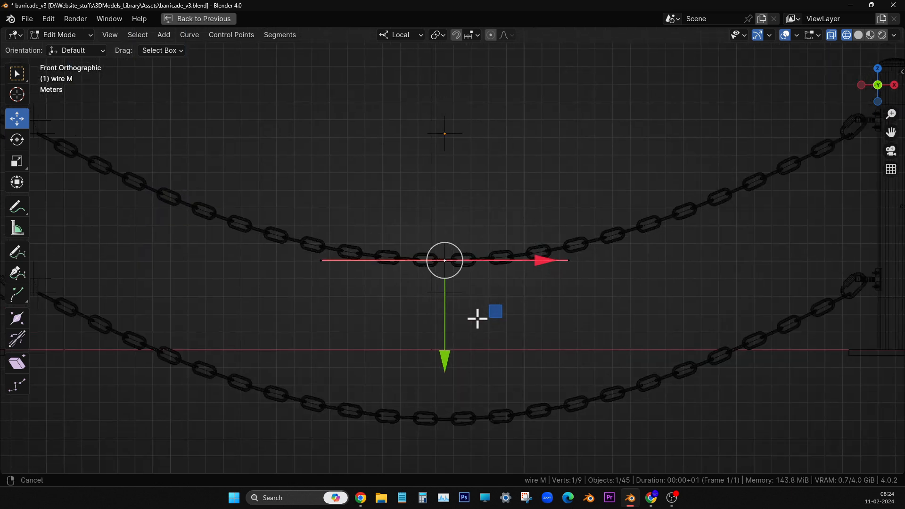
{"action": "scroll", "coordinate": [475, 348], "scroll_direction": "up", "scroll_amount": 3}
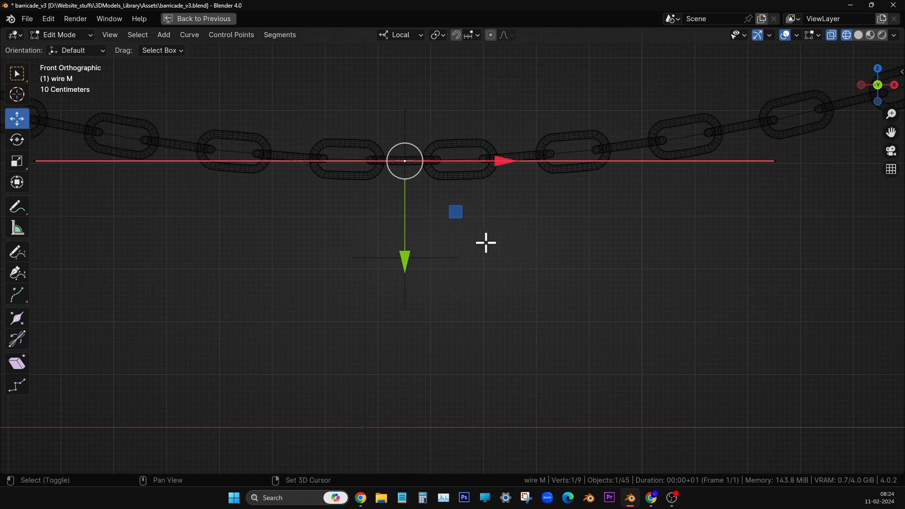
{"action": "left_click", "coordinate": [409, 213]}
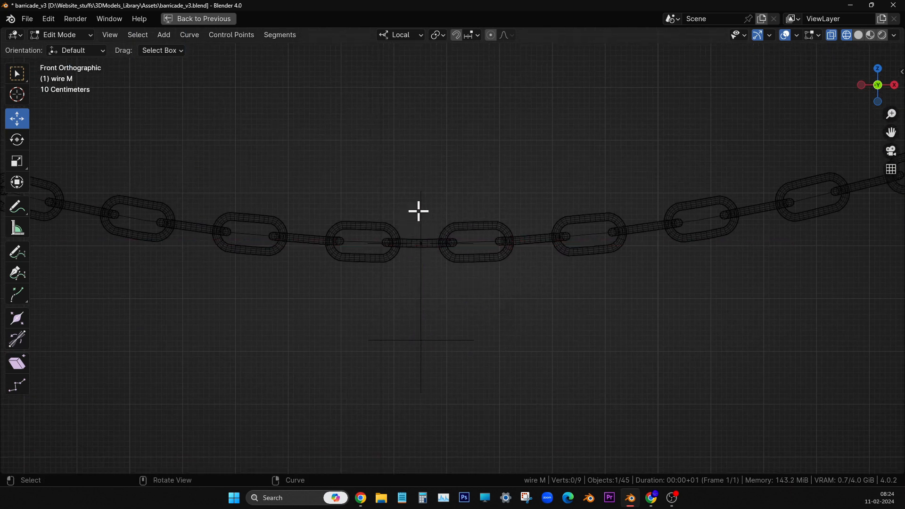
{"action": "key", "text": "Tab"}
Select the hook empty at the upper chain's midpoint, test a small move along Z, and delete the empty.
{"action": "left_click", "coordinate": [428, 208]}
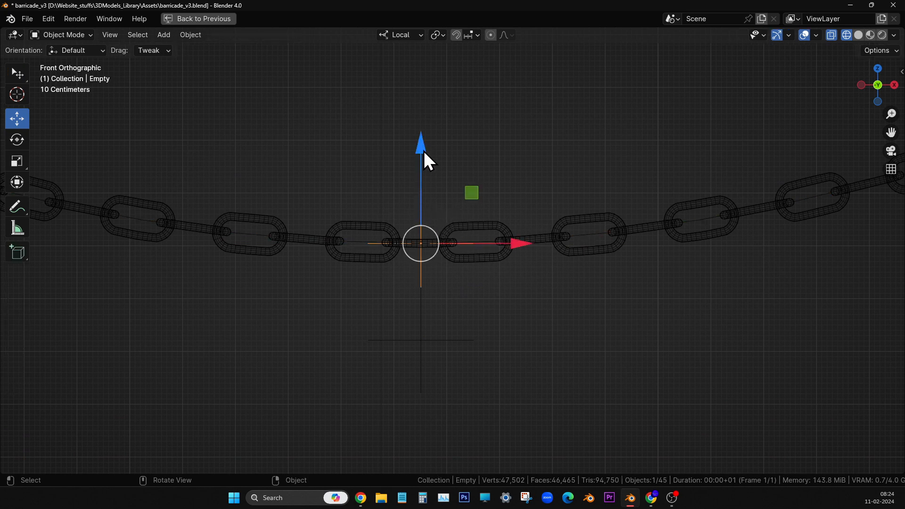
{"action": "left_click_drag", "start_coordinate": [423, 151], "coordinate": [466, 191]}
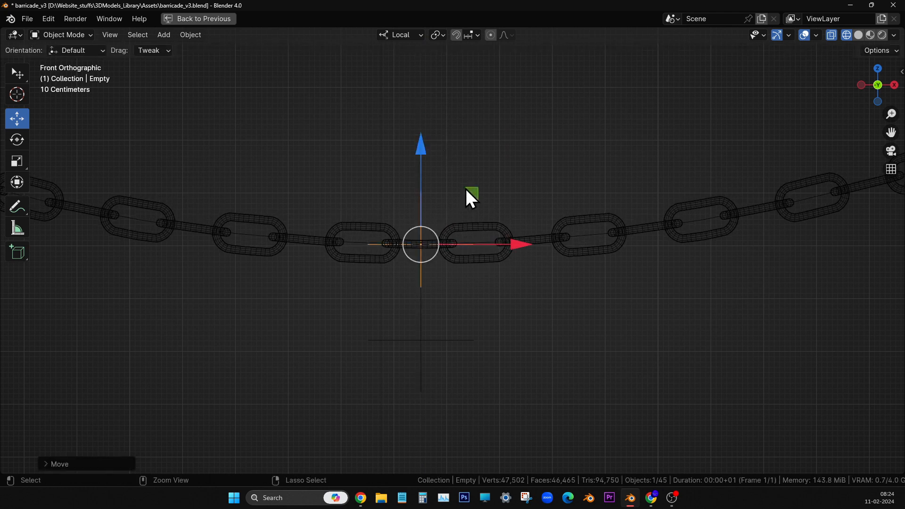
{"action": "left_click", "coordinate": [485, 152]}
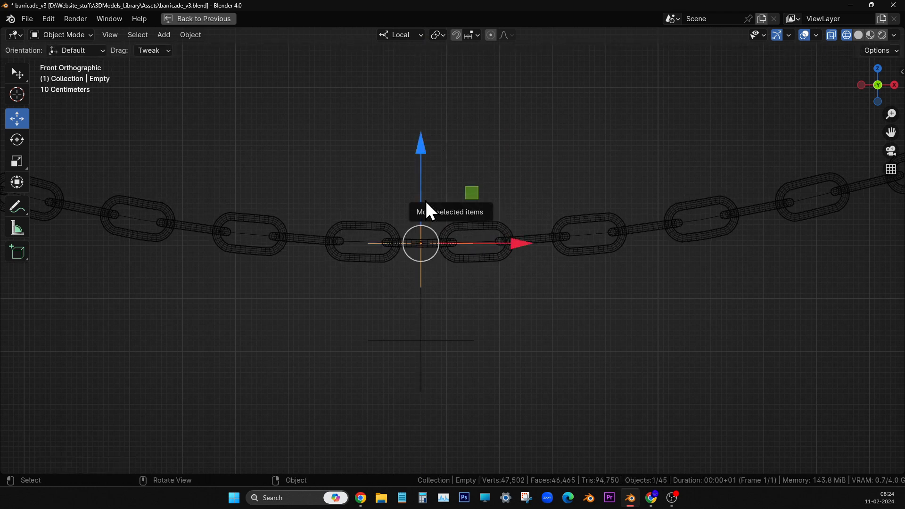
{"action": "key", "text": "Delete"}
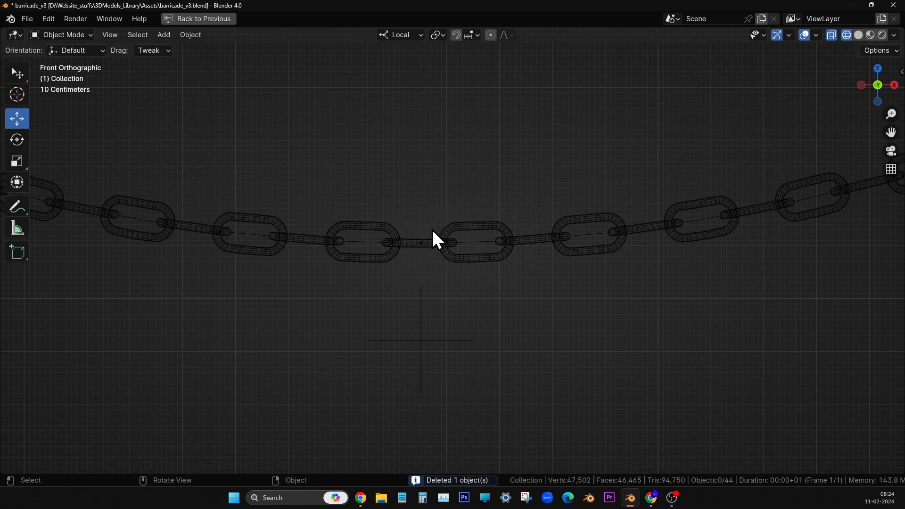
Raise wire M's middle control point in Edit Mode to reduce the upper chain's sag, and scale its handles down.
{"action": "left_click", "coordinate": [478, 242]}
{"action": "key", "text": "Tab"}
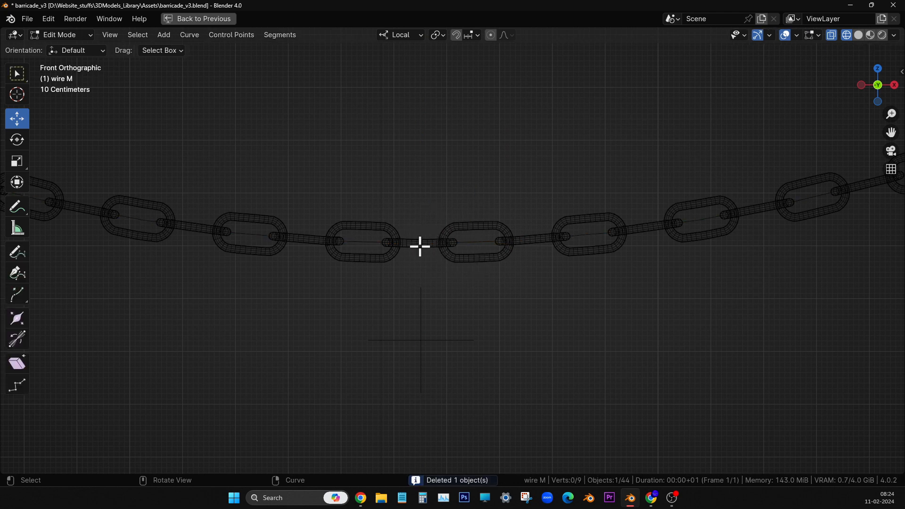
{"action": "left_click", "coordinate": [420, 246]}
{"action": "scroll", "coordinate": [485, 264], "scroll_direction": "down", "scroll_amount": 8}
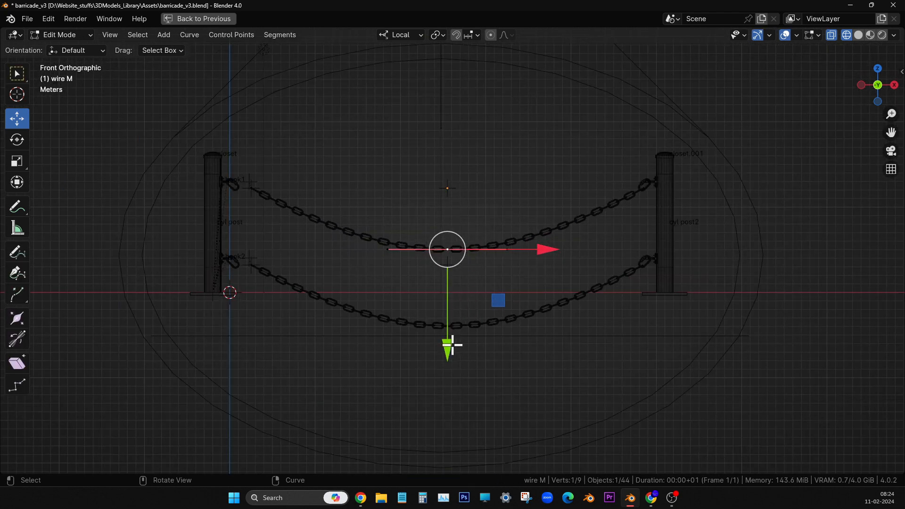
{"action": "left_click_drag", "start_coordinate": [452, 345], "coordinate": [448, 320]}
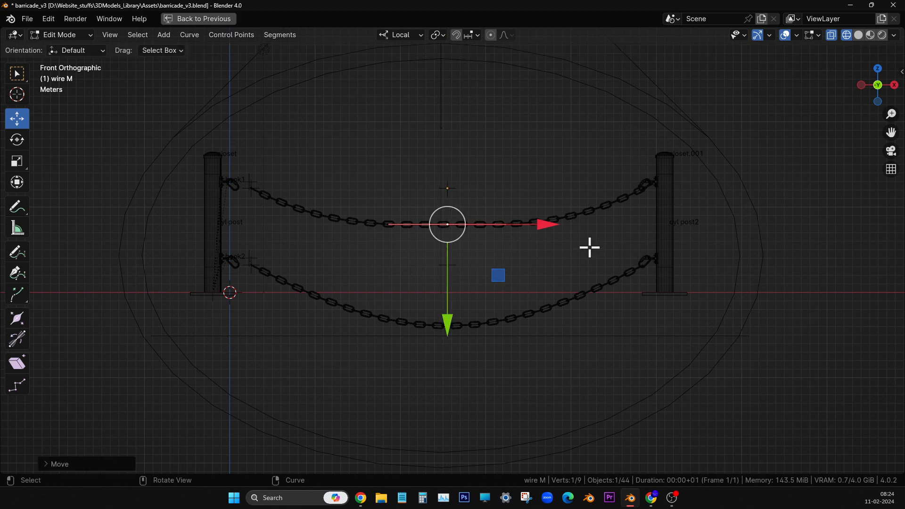
{"action": "key", "text": "s"}
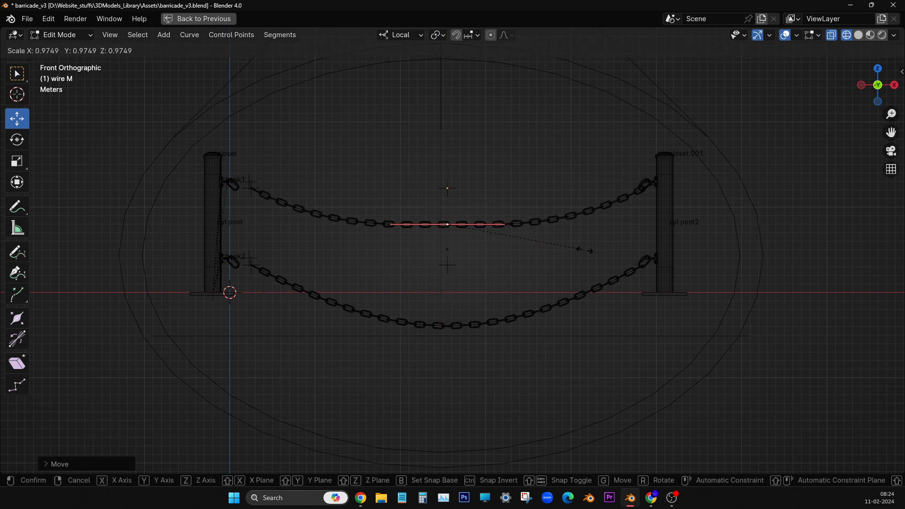
{"action": "left_click", "coordinate": [558, 251]}
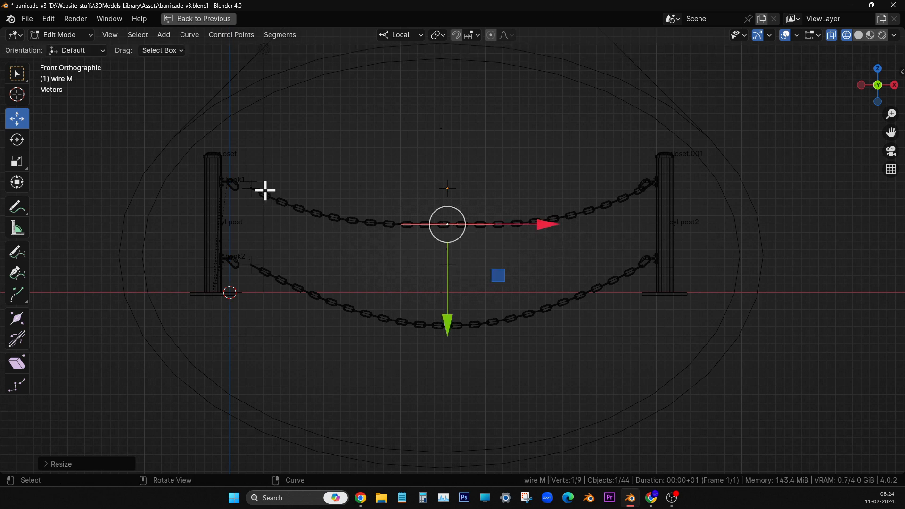
Scale down the handles of wire M's left and right end control points one after the other, then deselect.
{"action": "left_click_drag", "start_coordinate": [315, 140], "coordinate": [238, 214]}
{"action": "key", "text": "s"}
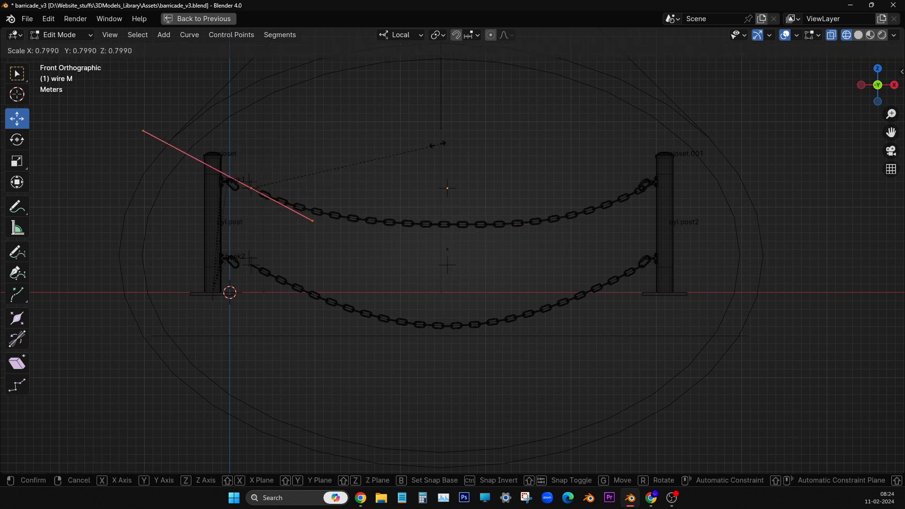
{"action": "left_click", "coordinate": [378, 151]}
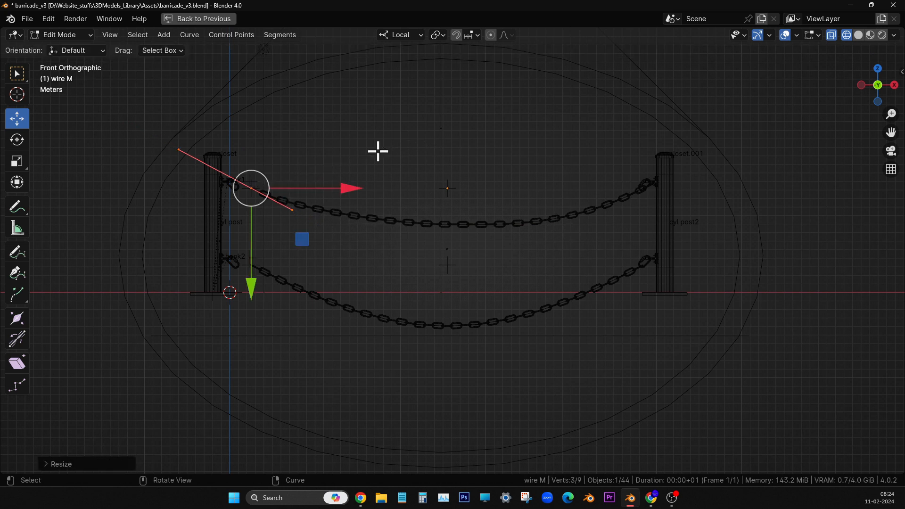
{"action": "left_click_drag", "start_coordinate": [590, 134], "coordinate": [694, 225]}
{"action": "key", "text": "s"}
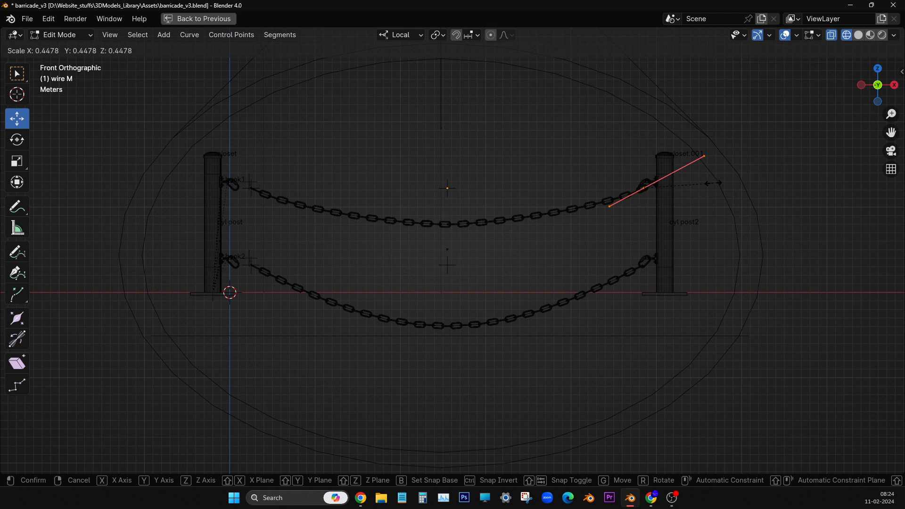
{"action": "left_click", "coordinate": [784, 164]}
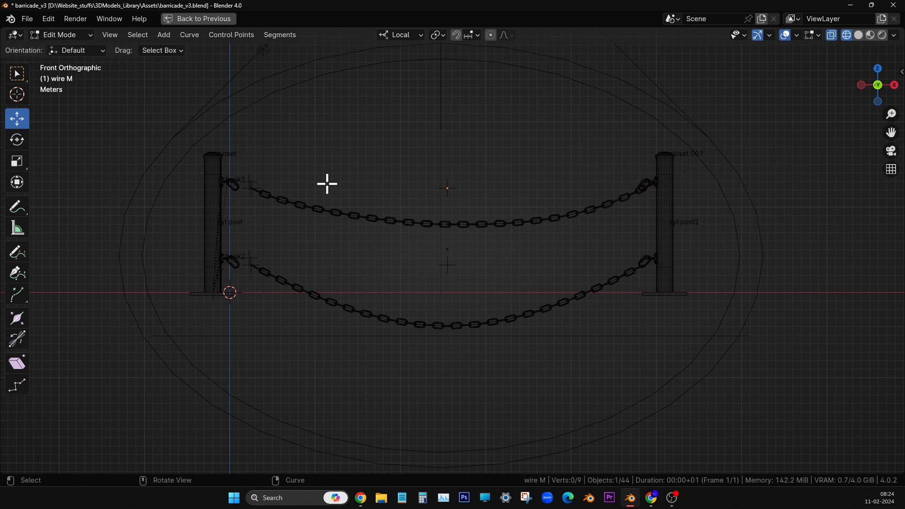
In Object Mode, move the upper chain's PARENT LOCATOR empty along X and Z so the chain end meets the left post's link.
{"action": "key", "text": "Tab"}
{"action": "left_click", "coordinate": [248, 175]}
{"action": "left_click_drag", "start_coordinate": [336, 181], "coordinate": [326, 180]}
{"action": "scroll", "coordinate": [357, 225], "scroll_direction": "up", "scroll_amount": 2}
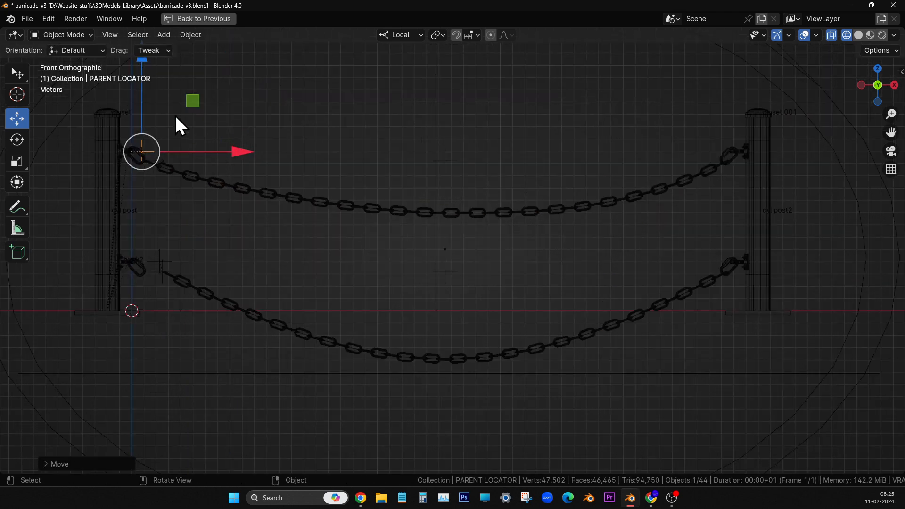
{"action": "middle_click_drag", "start_coordinate": [206, 138], "coordinate": [327, 257], "text": "shift"}
{"action": "left_click_drag", "start_coordinate": [265, 177], "coordinate": [263, 170]}
{"action": "scroll", "coordinate": [338, 304], "scroll_direction": "up", "scroll_amount": 4}
{"action": "middle_click_drag", "start_coordinate": [338, 304], "coordinate": [556, 251], "text": "shift"}
{"action": "scroll", "coordinate": [414, 248], "scroll_direction": "up", "scroll_amount": 3}
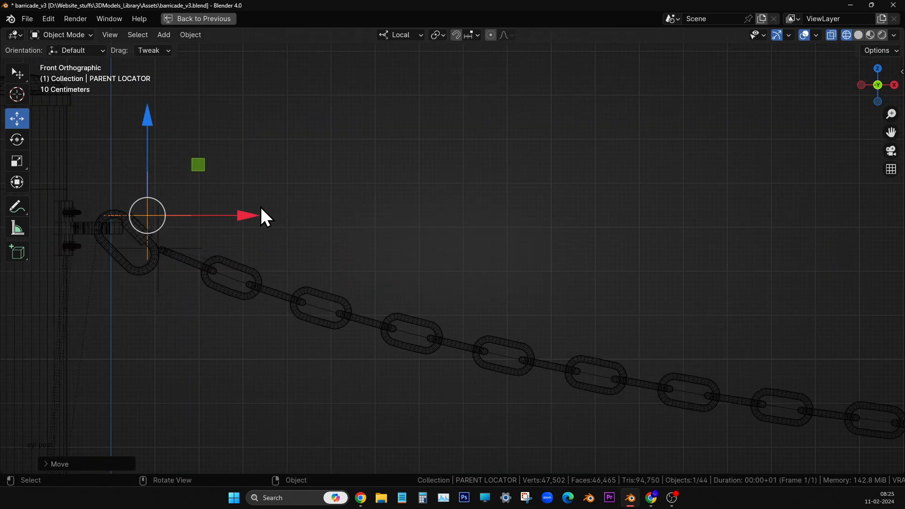
{"action": "left_click_drag", "start_coordinate": [263, 216], "coordinate": [224, 218]}
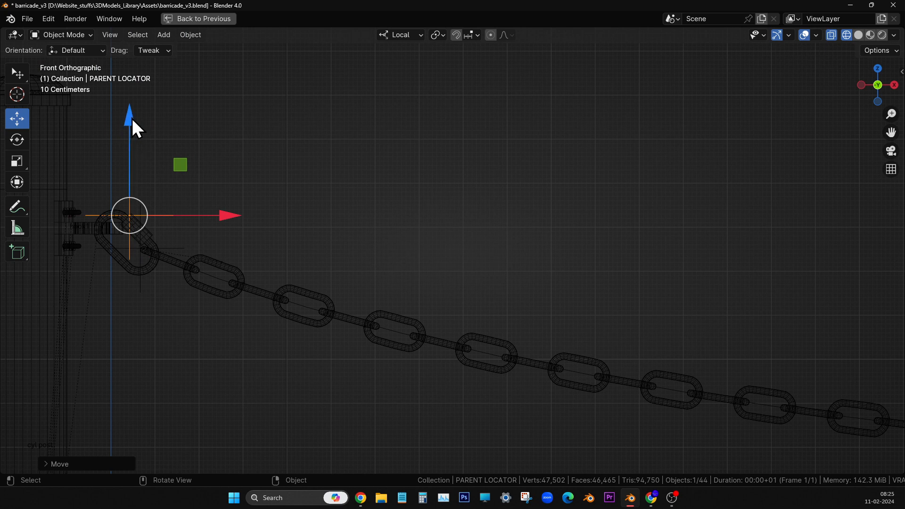
{"action": "left_click_drag", "start_coordinate": [133, 119], "coordinate": [132, 130]}
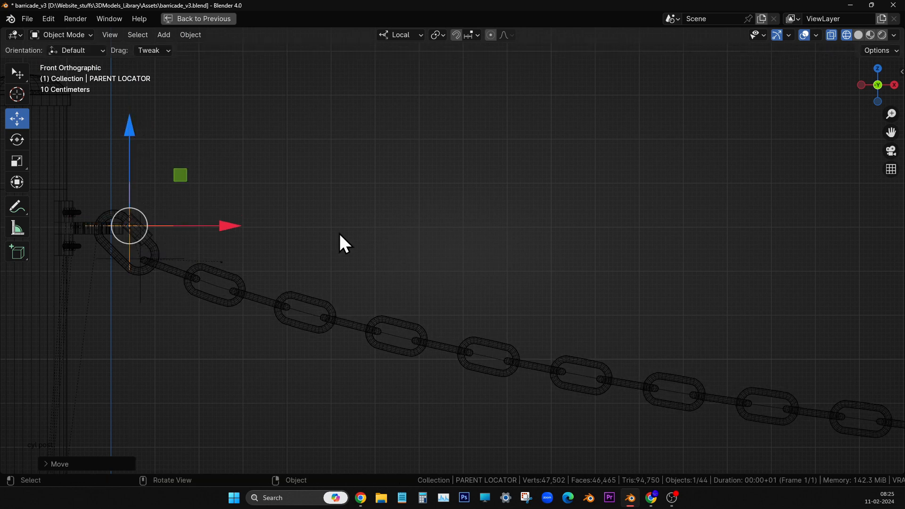
Select the upper chain's wire M curve near the right post and enter Edit Mode.
{"action": "scroll", "coordinate": [339, 231], "scroll_direction": "down", "scroll_amount": 6}
{"action": "middle_click_drag", "start_coordinate": [720, 284], "coordinate": [312, 270], "text": "shift"}
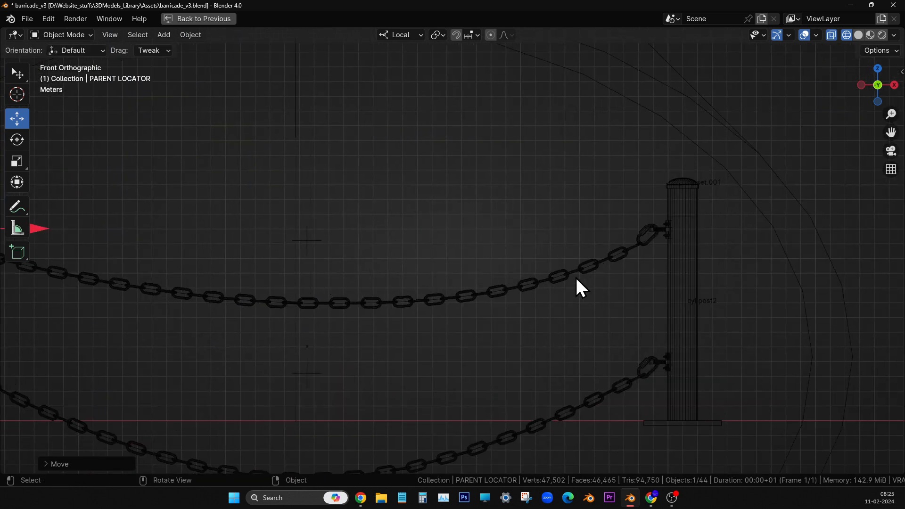
{"action": "left_click", "coordinate": [630, 274]}
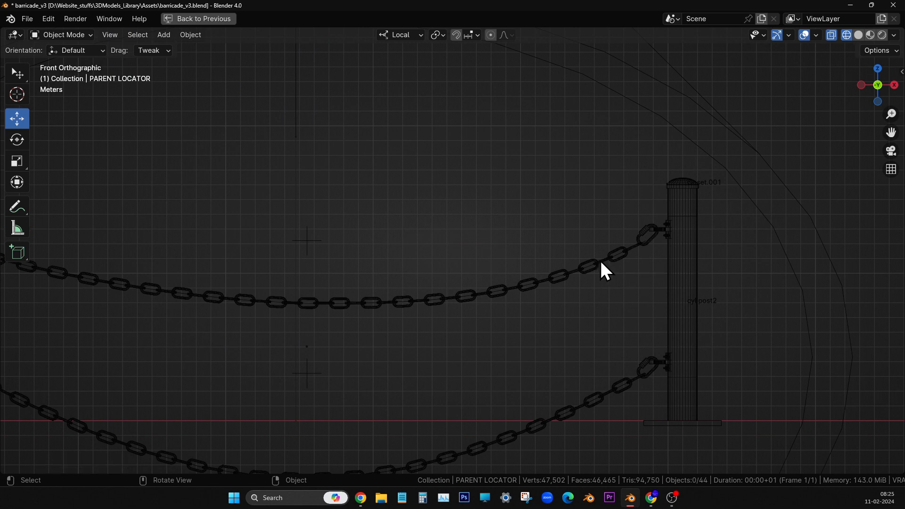
{"action": "left_click", "coordinate": [590, 268]}
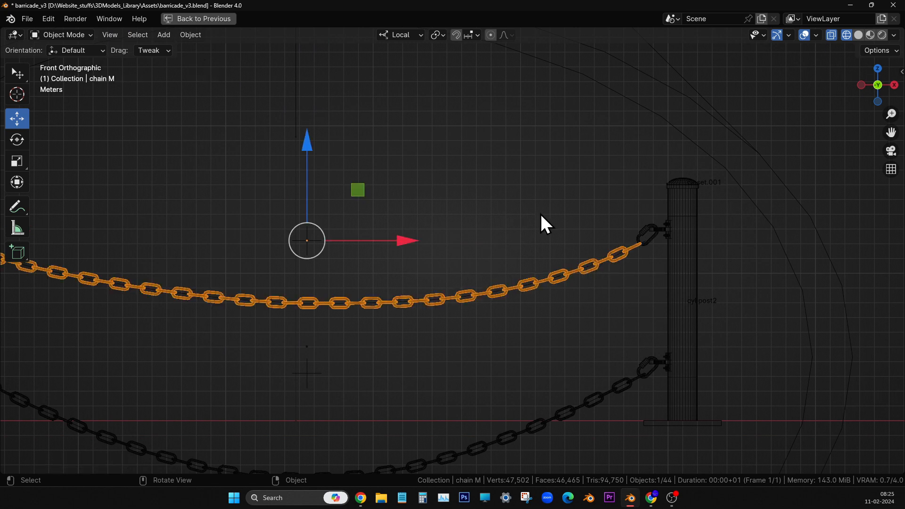
{"action": "scroll", "coordinate": [703, 296], "scroll_direction": "up", "scroll_amount": 4}
{"action": "middle_click_drag", "start_coordinate": [561, 278], "coordinate": [282, 218], "text": "shift"}
{"action": "left_click", "coordinate": [452, 214]}
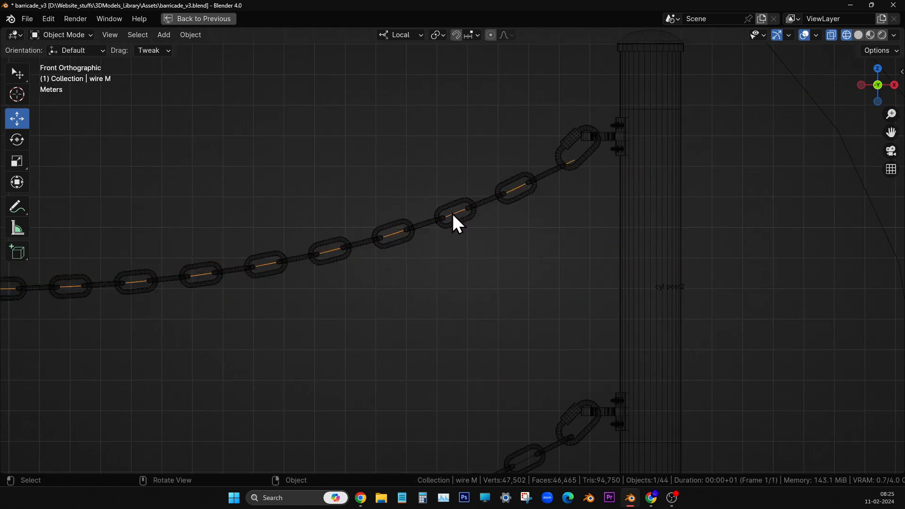
{"action": "key", "text": "Tab"}
Try to move wire M's right end control point slightly toward the chain's middle along its local X axis.
{"action": "left_click_drag", "start_coordinate": [559, 123], "coordinate": [602, 169]}
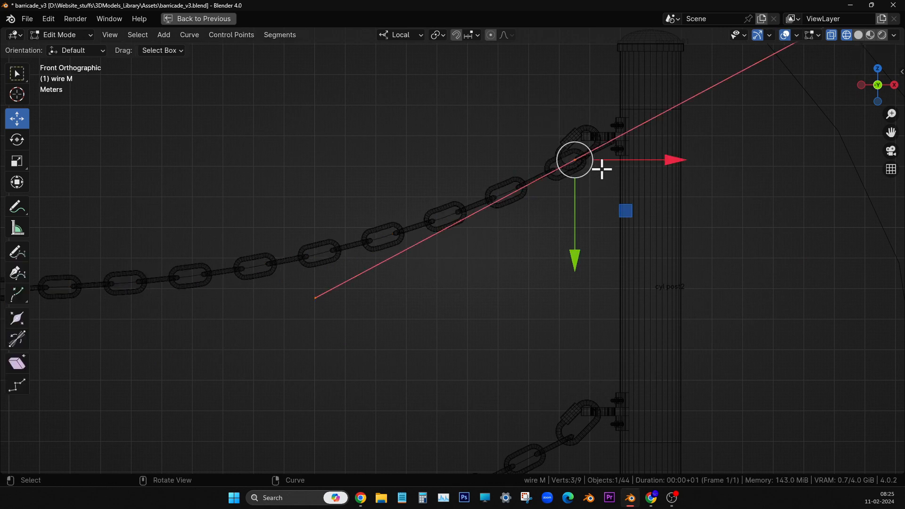
{"action": "left_click_drag", "start_coordinate": [673, 160], "coordinate": [661, 160]}
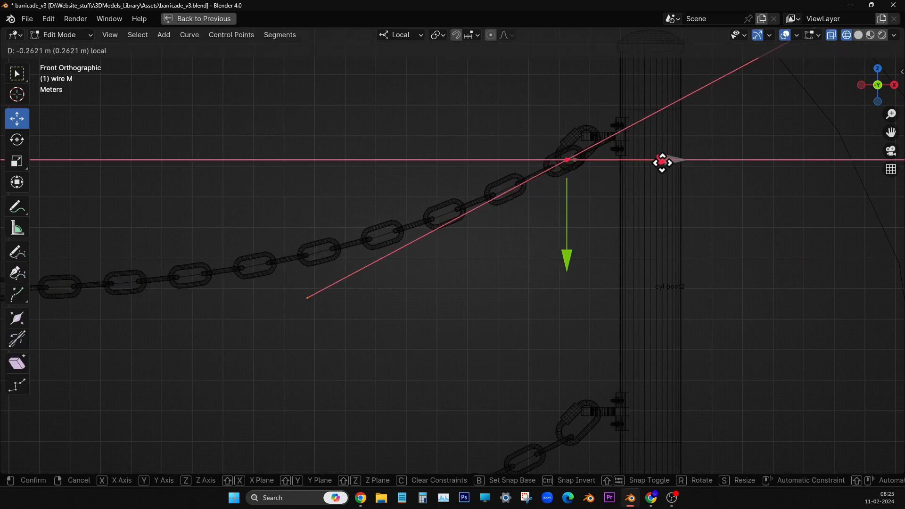
{"action": "key", "text": "Escape"}
Select wire M's middle control point and scale its handles up to widen the upper chain's curve.
{"action": "scroll", "coordinate": [509, 253], "scroll_direction": "down", "scroll_amount": 4}
{"action": "middle_click_drag", "start_coordinate": [255, 275], "coordinate": [401, 273], "text": "shift"}
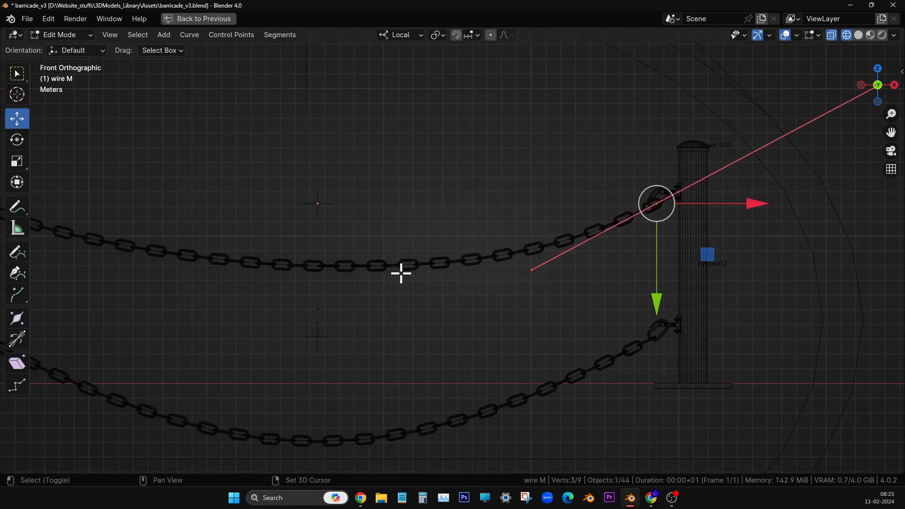
{"action": "left_click", "coordinate": [316, 265]}
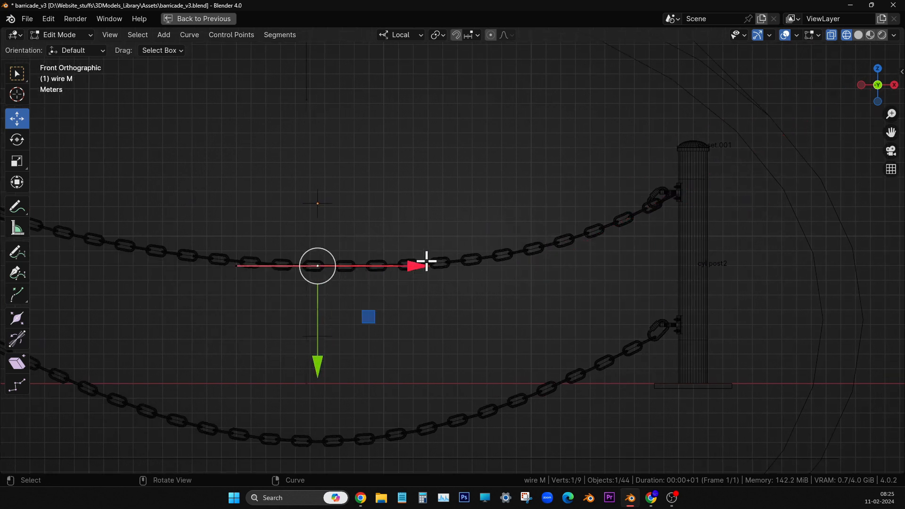
{"action": "key", "text": "s"}
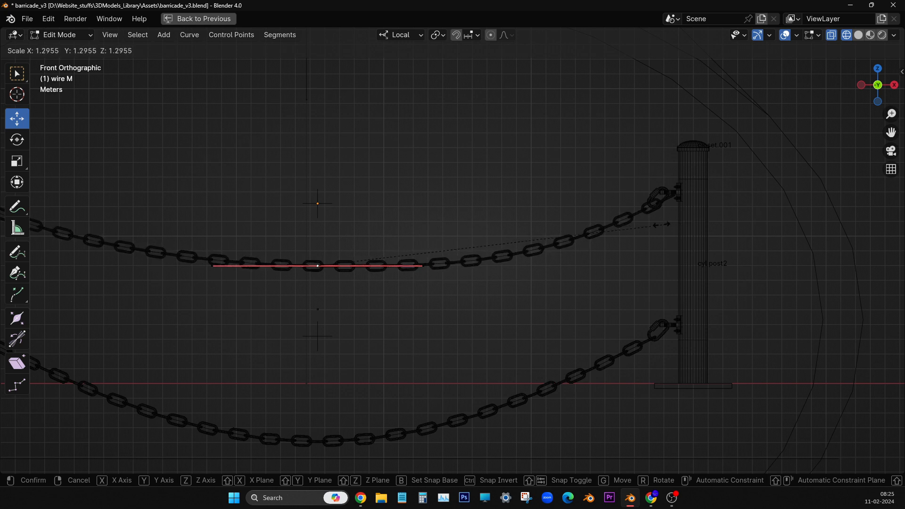
{"action": "left_click", "coordinate": [515, 293]}
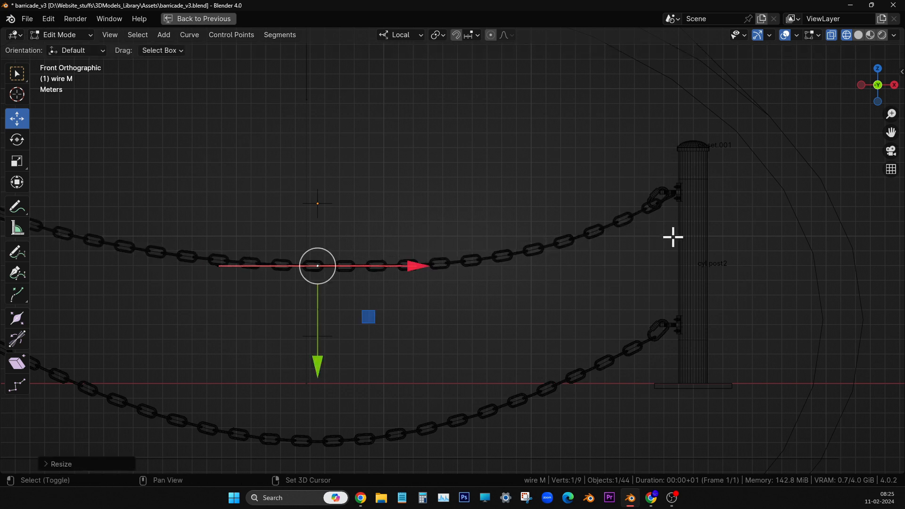
Move wire M's right end control point slightly down and toward the chain's middle to meet the right post's link, and return to Object Mode.
{"action": "middle_click_drag", "start_coordinate": [673, 236], "coordinate": [481, 263], "text": "shift"}
{"action": "left_click", "coordinate": [477, 237]}
{"action": "scroll", "coordinate": [519, 255], "scroll_direction": "up", "scroll_amount": 3}
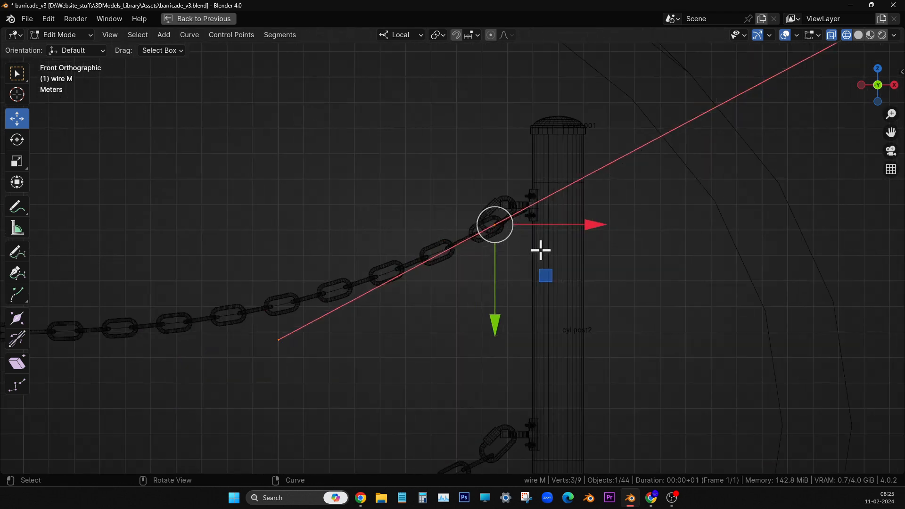
{"action": "mouse_move", "coordinate": [588, 224]}
{"action": "left_mouse_down"}
{"action": "mouse_move", "coordinate": [568, 218]}
{"action": "mouse_move", "coordinate": [572, 224]}
{"action": "left_mouse_up"}
{"action": "key", "text": "ctrl+z"}
{"action": "left_click_drag", "start_coordinate": [496, 224], "coordinate": [488, 237]}
{"action": "scroll", "coordinate": [500, 241], "scroll_direction": "down", "scroll_amount": 5}
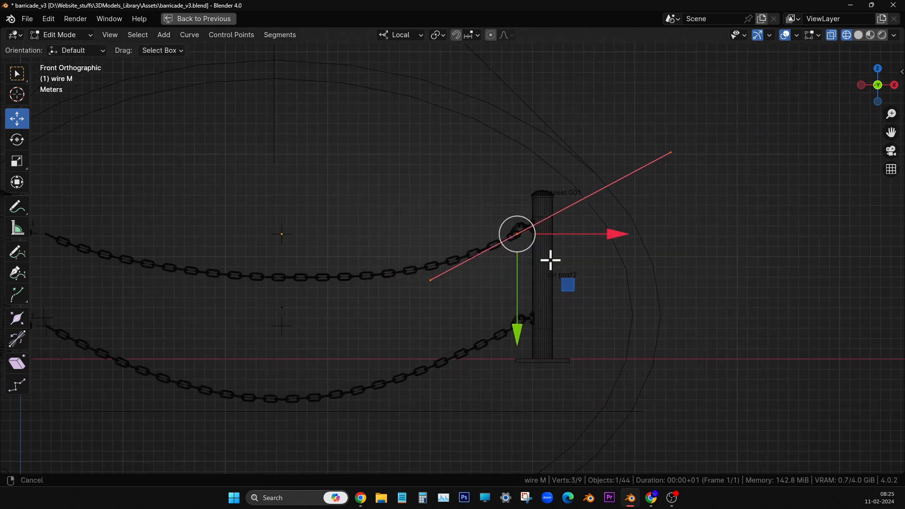
{"action": "key", "text": "Tab"}
Examine how the upper chain's ends meet the connecting links on the left and right posts.
{"action": "scroll", "coordinate": [219, 226], "scroll_direction": "up", "scroll_amount": 5}
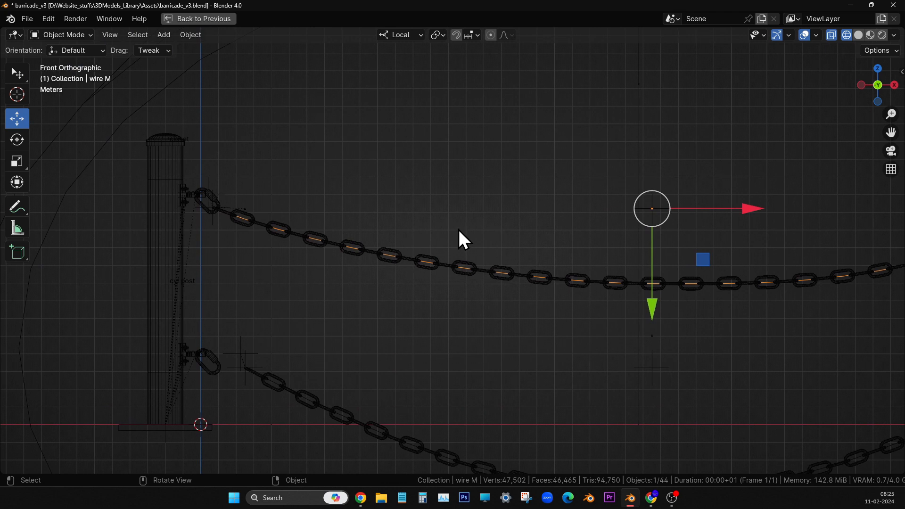
{"action": "middle_click_drag", "start_coordinate": [450, 235], "coordinate": [496, 239], "text": "shift"}
{"action": "scroll", "coordinate": [379, 232], "scroll_direction": "up", "scroll_amount": 3}
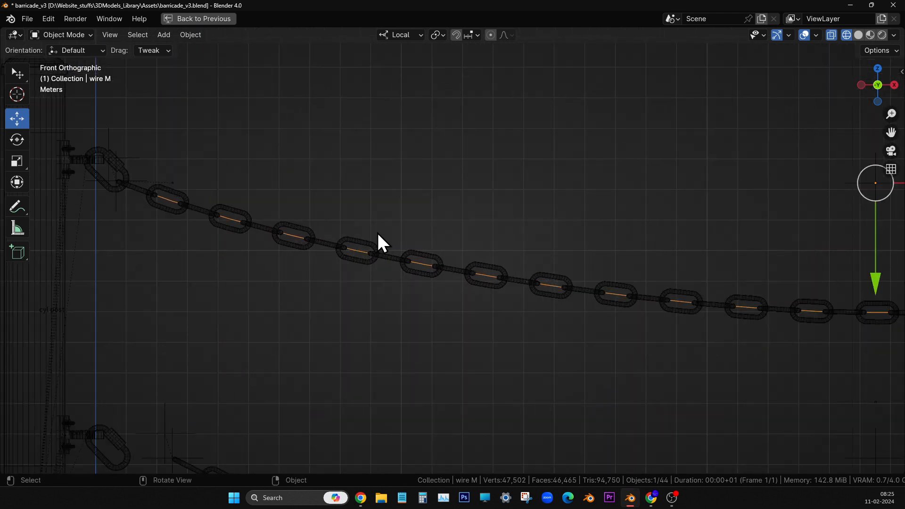
{"action": "scroll", "coordinate": [381, 228], "scroll_direction": "down", "scroll_amount": 6}
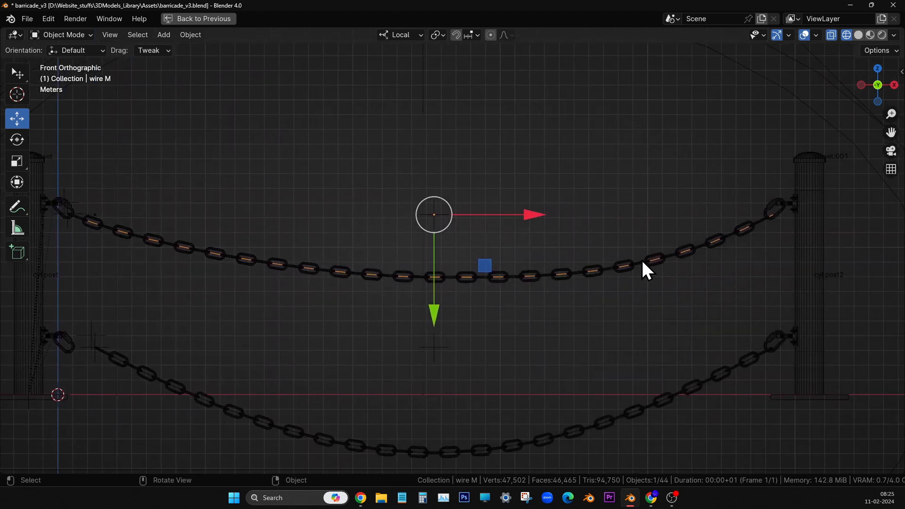
{"action": "middle_click_drag", "start_coordinate": [530, 302], "coordinate": [342, 342], "text": "shift"}
{"action": "scroll", "coordinate": [700, 270], "scroll_direction": "up", "scroll_amount": 4}
{"action": "middle_click_drag", "start_coordinate": [717, 279], "coordinate": [485, 305], "text": "shift"}
{"action": "scroll", "coordinate": [644, 284], "scroll_direction": "up", "scroll_amount": 2}
{"action": "middle_click_drag", "start_coordinate": [733, 307], "coordinate": [491, 321], "text": "shift"}
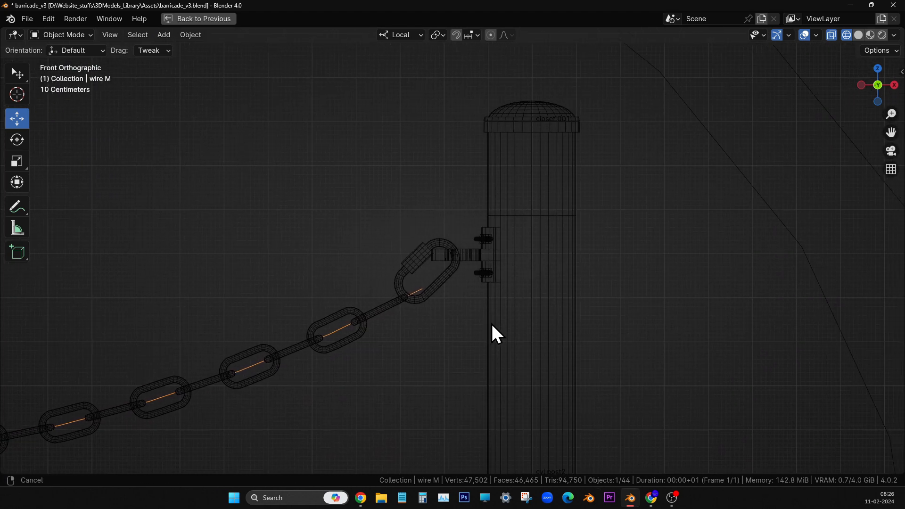
{"action": "scroll", "coordinate": [491, 327], "scroll_direction": "up", "scroll_amount": 2}
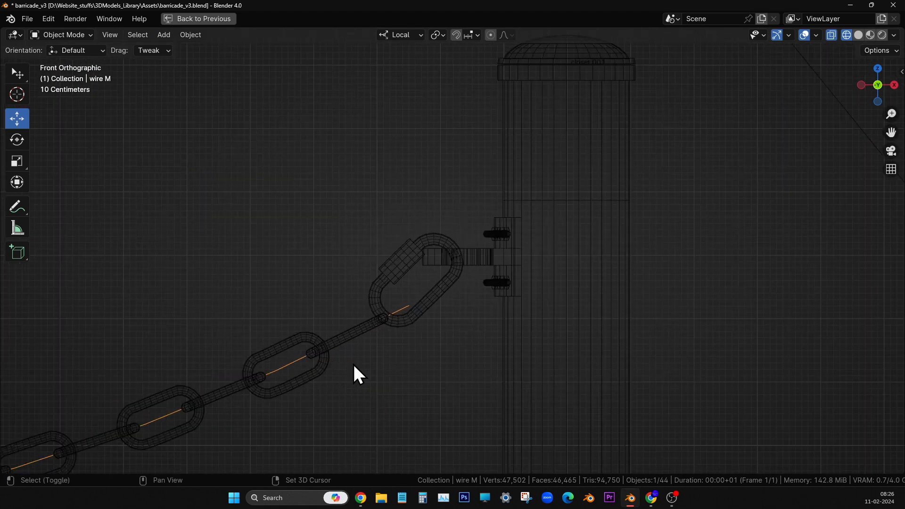
{"action": "scroll", "coordinate": [514, 346], "scroll_direction": "down", "scroll_amount": 5}
{"action": "middle_click_drag", "start_coordinate": [423, 344], "coordinate": [477, 336], "text": "shift"}
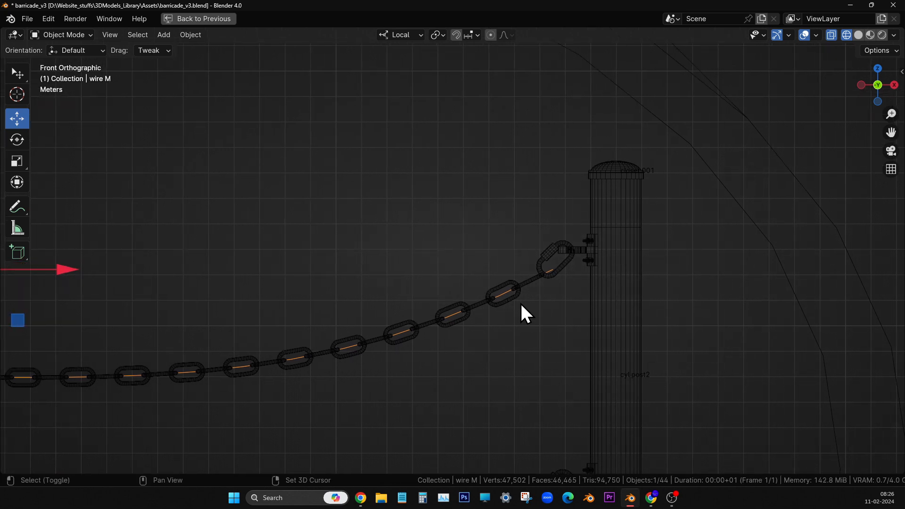
{"action": "key", "text": "Tab"}
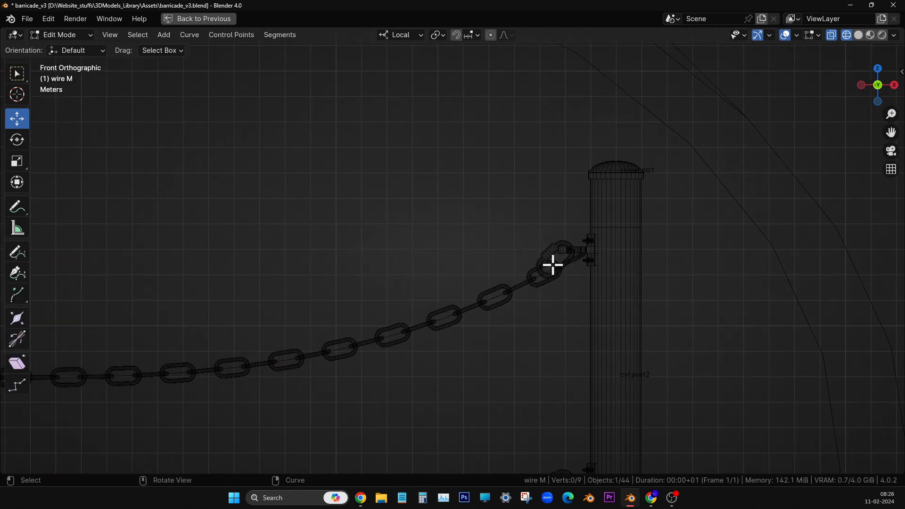
{"action": "key", "text": "Tab"}
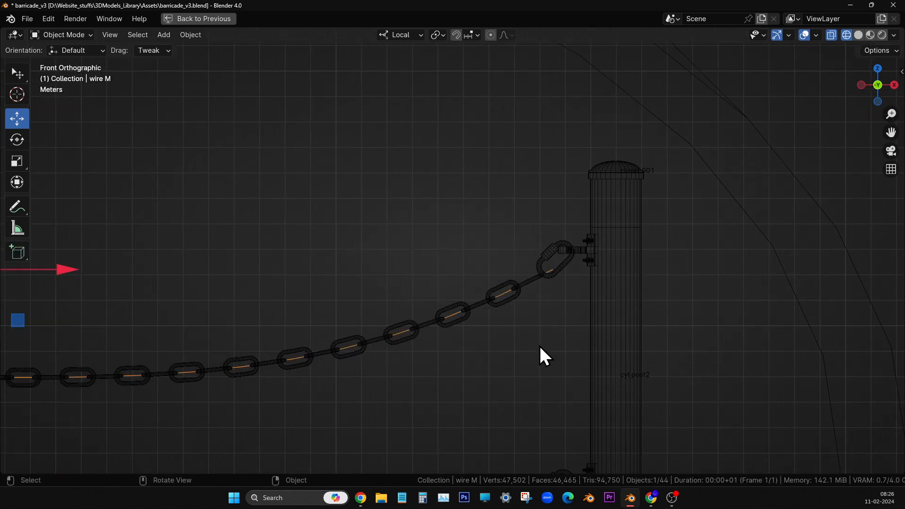
{"action": "scroll", "coordinate": [540, 347], "scroll_direction": "down", "scroll_amount": 4}
{"action": "middle_click_drag", "start_coordinate": [489, 350], "coordinate": [683, 324], "text": "shift"}
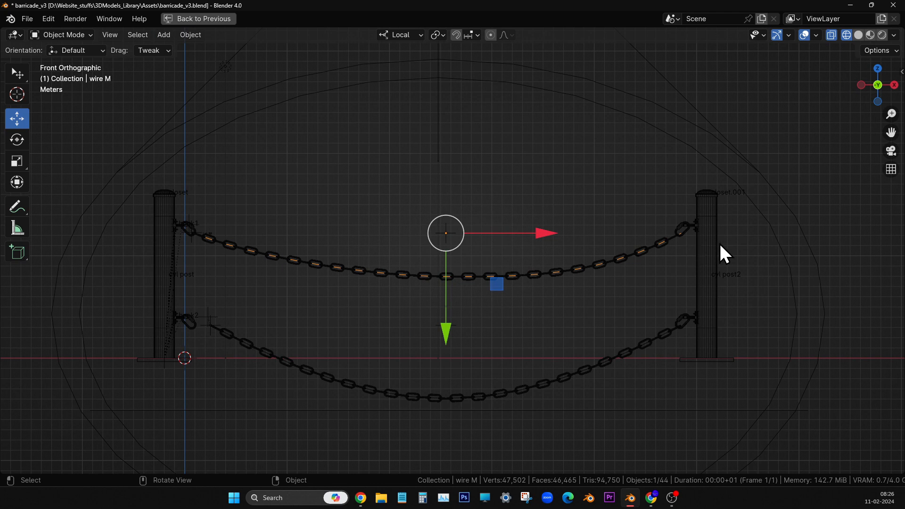
{"action": "scroll", "coordinate": [720, 242], "scroll_direction": "up", "scroll_amount": 2}
{"action": "middle_click_drag", "start_coordinate": [705, 246], "coordinate": [509, 281], "text": "shift"}
{"action": "scroll", "coordinate": [638, 259], "scroll_direction": "up", "scroll_amount": 3}
{"action": "middle_click_drag", "start_coordinate": [773, 316], "coordinate": [436, 260], "text": "shift"}
{"action": "left_click", "coordinate": [360, 158]}
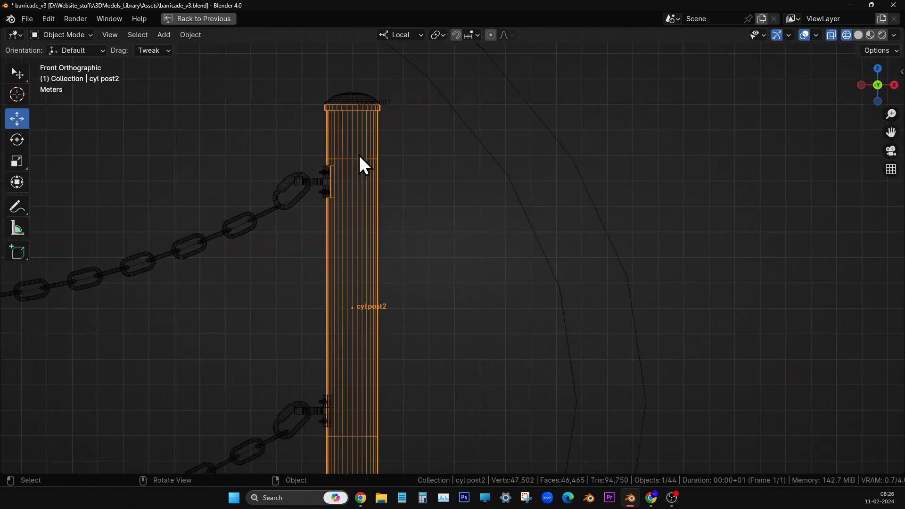
{"action": "scroll", "coordinate": [410, 269], "scroll_direction": "down", "scroll_amount": 3}
{"action": "middle_click_drag", "start_coordinate": [412, 316], "coordinate": [476, 294], "text": "shift"}
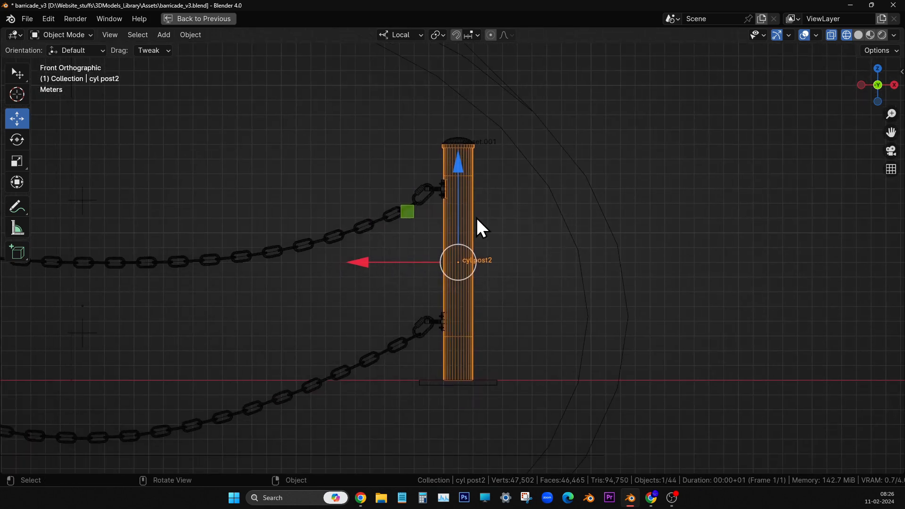
{"action": "scroll", "coordinate": [480, 218], "scroll_direction": "up", "scroll_amount": 3}
{"action": "middle_click_drag", "start_coordinate": [486, 230], "coordinate": [433, 257], "text": "shift"}
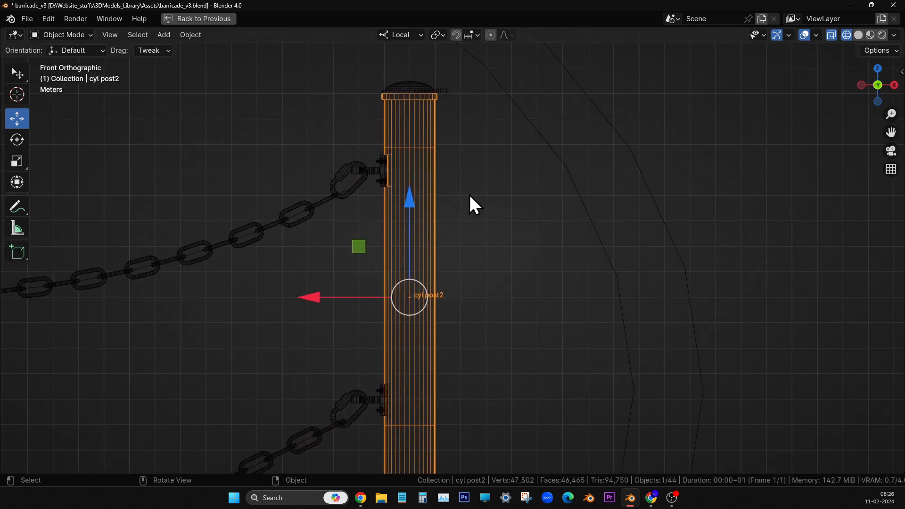
{"action": "left_click", "coordinate": [547, 157]}
Add a Plain Axes empty and move it along X to the base of the right post.
{"action": "left_click", "coordinate": [164, 35]}
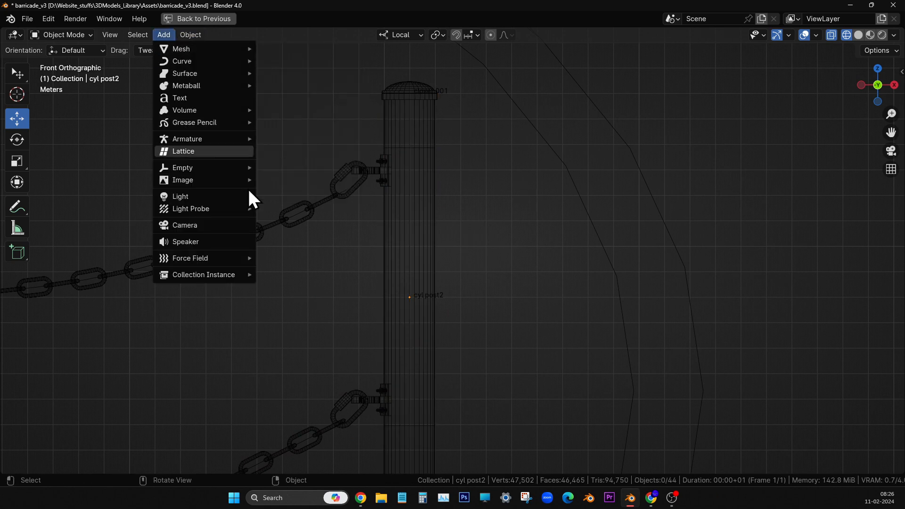
{"action": "mouse_move", "coordinate": [208, 168]}
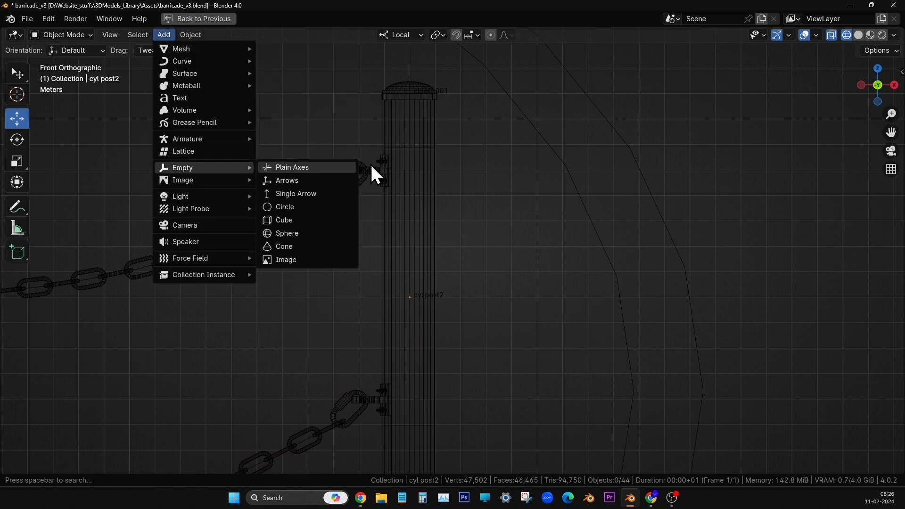
{"action": "left_click", "coordinate": [316, 170]}
{"action": "scroll", "coordinate": [443, 239], "scroll_direction": "down", "scroll_amount": 5}
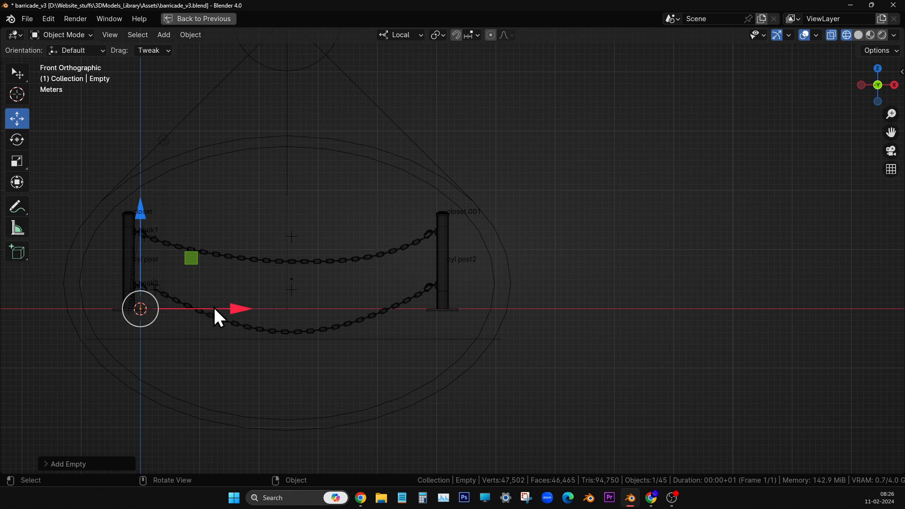
{"action": "left_click_drag", "start_coordinate": [229, 306], "coordinate": [537, 311]}
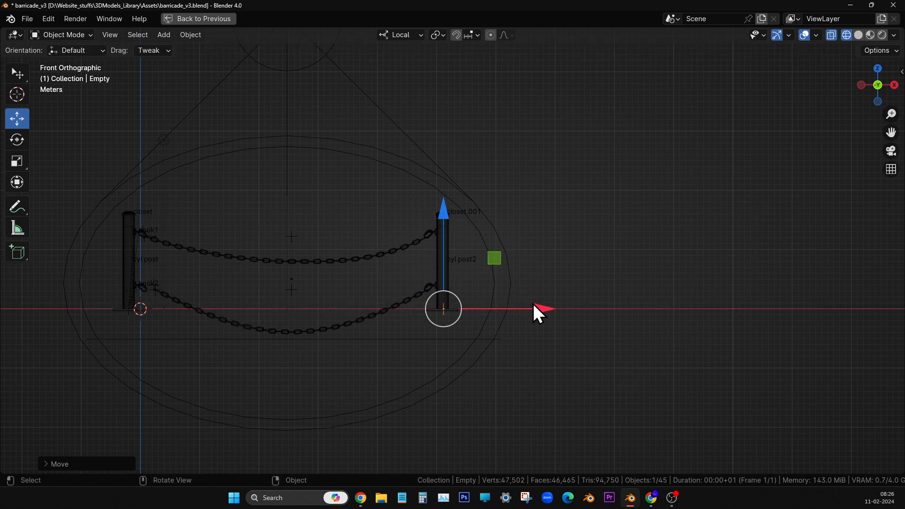
Fine-tune the new empty's X position so it sits on the right post's center axis.
{"action": "scroll", "coordinate": [521, 327], "scroll_direction": "up", "scroll_amount": 6}
{"action": "scroll", "coordinate": [436, 171], "scroll_direction": "up", "scroll_amount": 1}
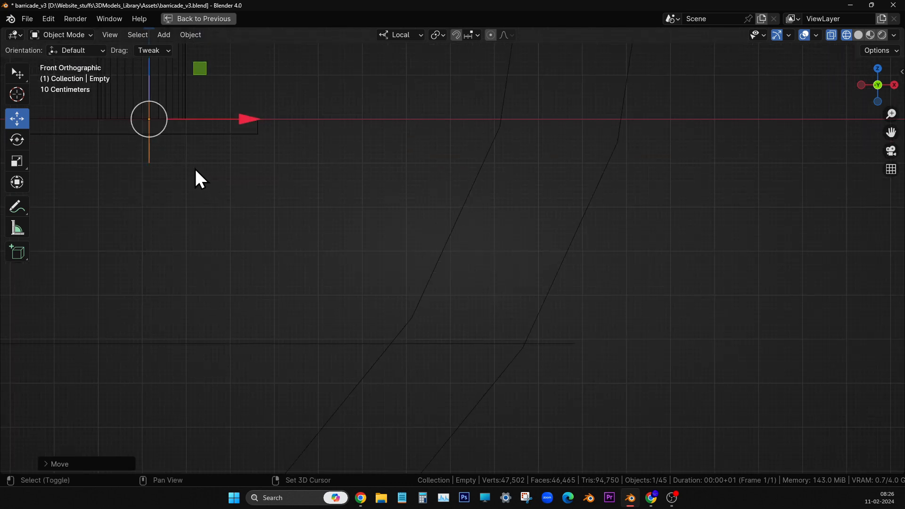
{"action": "middle_click_drag", "start_coordinate": [195, 167], "coordinate": [422, 338], "text": "shift"}
{"action": "key", "text": "KP_Decimal"}
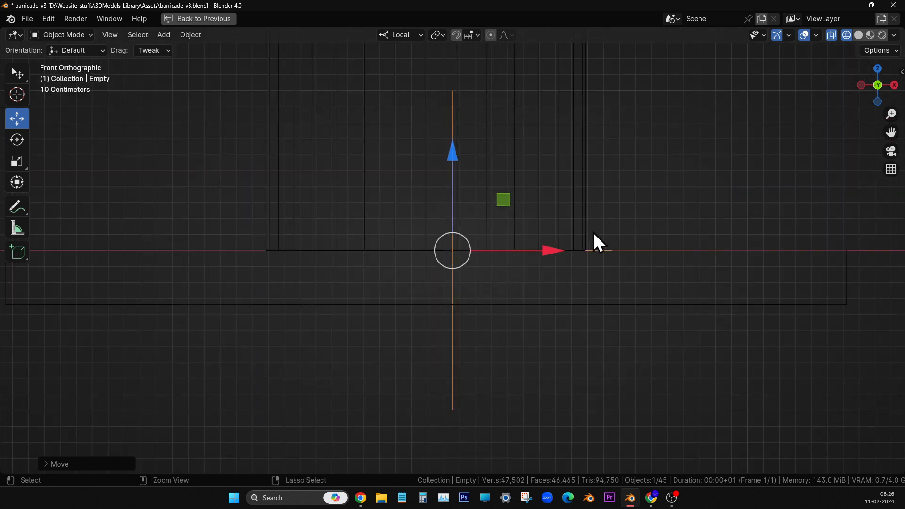
{"action": "left_click_drag", "start_coordinate": [553, 250], "coordinate": [527, 256]}
Select the right post's cylinder, its cap and its base plate together.
{"action": "scroll", "coordinate": [491, 231], "scroll_direction": "down", "scroll_amount": 10}
{"action": "middle_click_drag", "start_coordinate": [493, 193], "coordinate": [498, 265], "text": "shift"}
{"action": "left_click", "coordinate": [469, 172]}
{"action": "middle_click_drag", "start_coordinate": [469, 172], "coordinate": [492, 168]}
{"action": "left_click", "coordinate": [18, 74]}
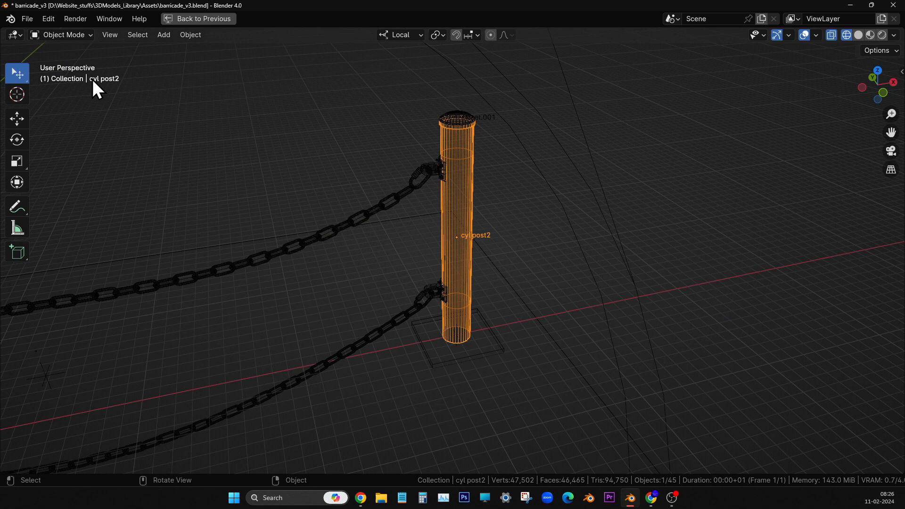
{"action": "left_click", "coordinate": [468, 117], "text": "shift"}
{"action": "scroll", "coordinate": [483, 293], "scroll_direction": "up", "scroll_amount": 2}
{"action": "middle_click_drag", "start_coordinate": [483, 292], "coordinate": [472, 196], "text": "shift"}
{"action": "left_click", "coordinate": [501, 294], "text": "shift"}
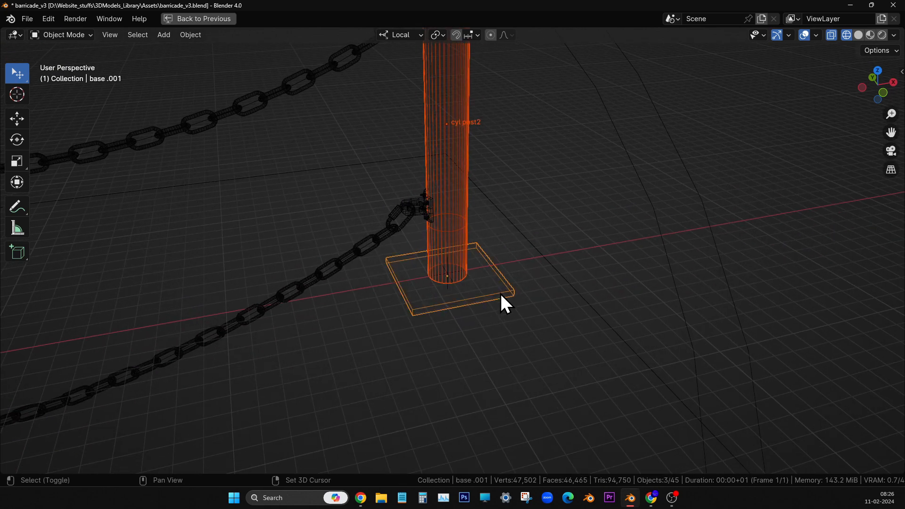
{"action": "scroll", "coordinate": [488, 316], "scroll_direction": "up", "scroll_amount": 6}
{"action": "left_click", "coordinate": [438, 366], "text": "shift"}
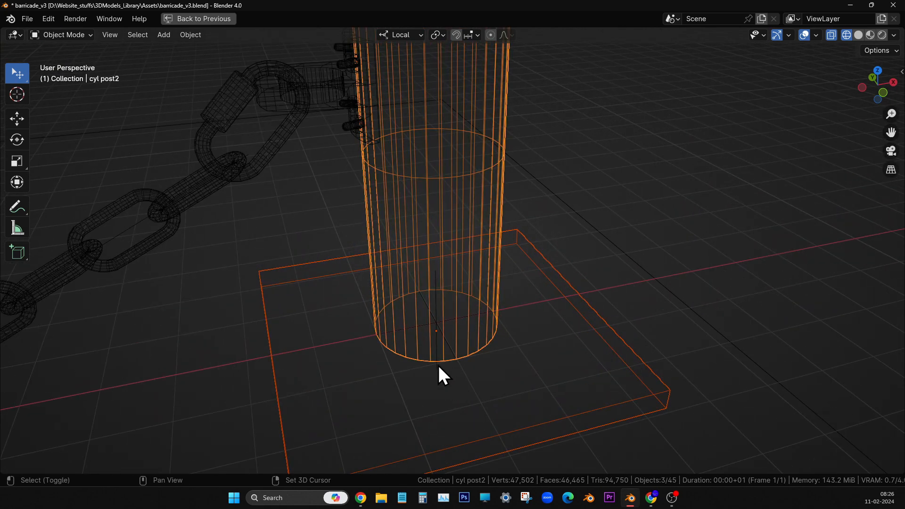
{"action": "left_click", "coordinate": [528, 331], "text": "shift"}
Add the right post's lower bracket and its four bolts to the selection.
{"action": "middle_click_drag", "start_coordinate": [484, 278], "coordinate": [498, 361], "text": "shift"}
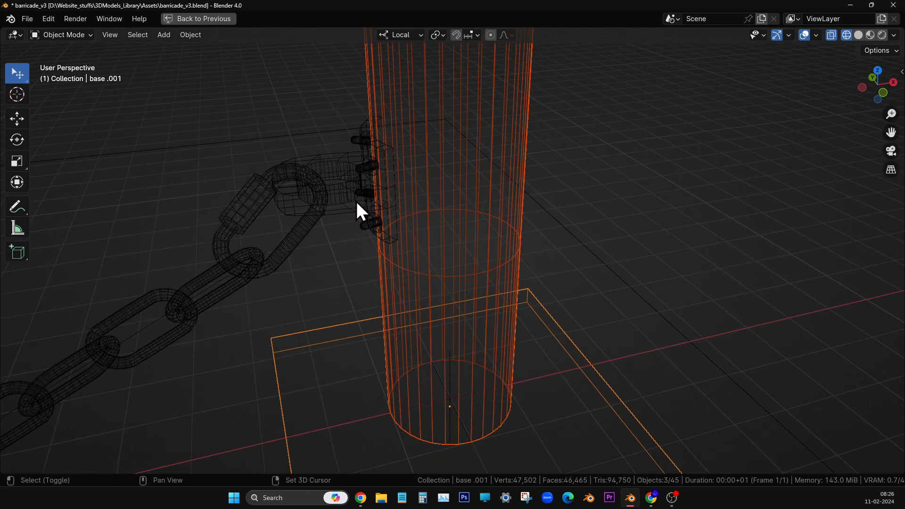
{"action": "left_click", "coordinate": [364, 152], "text": "shift"}
{"action": "left_click", "coordinate": [356, 138], "text": "shift"}
{"action": "left_click", "coordinate": [371, 169], "text": "shift"}
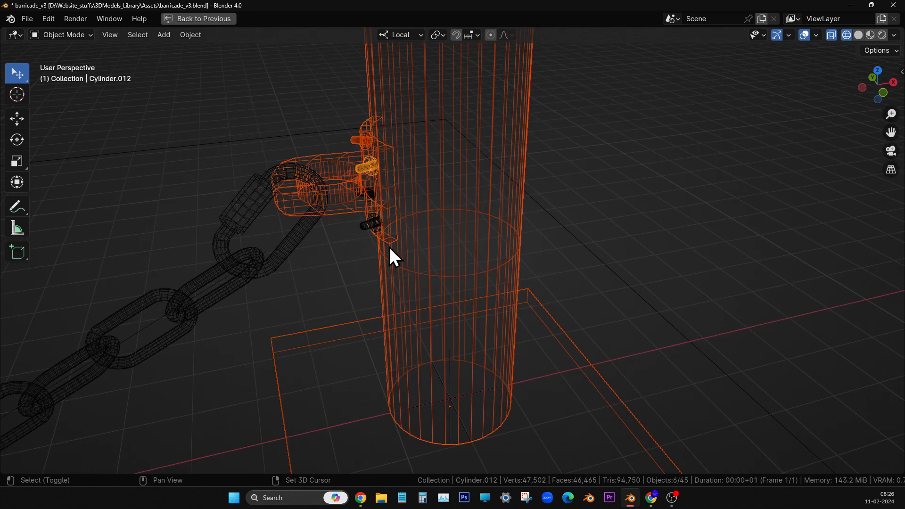
{"action": "middle_click_drag", "start_coordinate": [389, 247], "coordinate": [343, 266]}
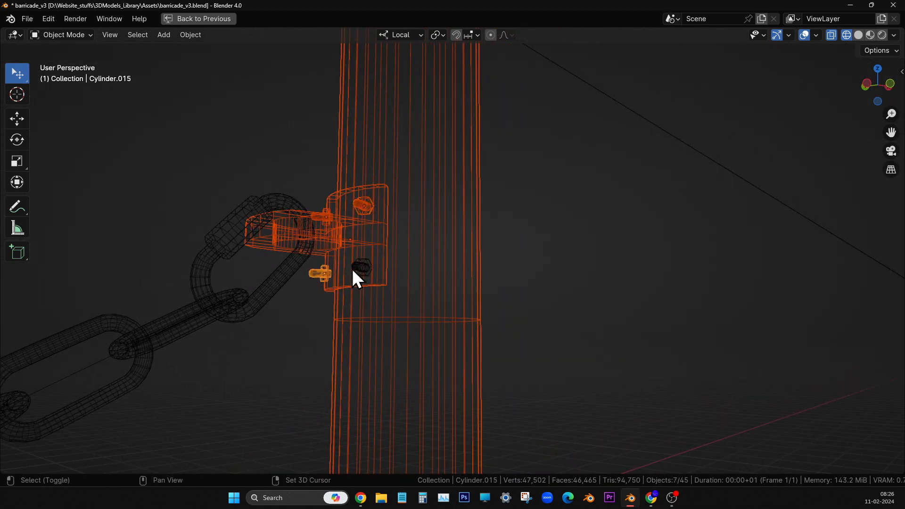
{"action": "left_click", "coordinate": [365, 268], "text": "shift"}
Extend the selection with the right post's upper bracket, its two upper bolts and the lower bolt on the bracket's near side.
{"action": "scroll", "coordinate": [460, 355], "scroll_direction": "down", "scroll_amount": 4}
{"action": "middle_click_drag", "start_coordinate": [396, 226], "coordinate": [394, 473], "text": "shift"}
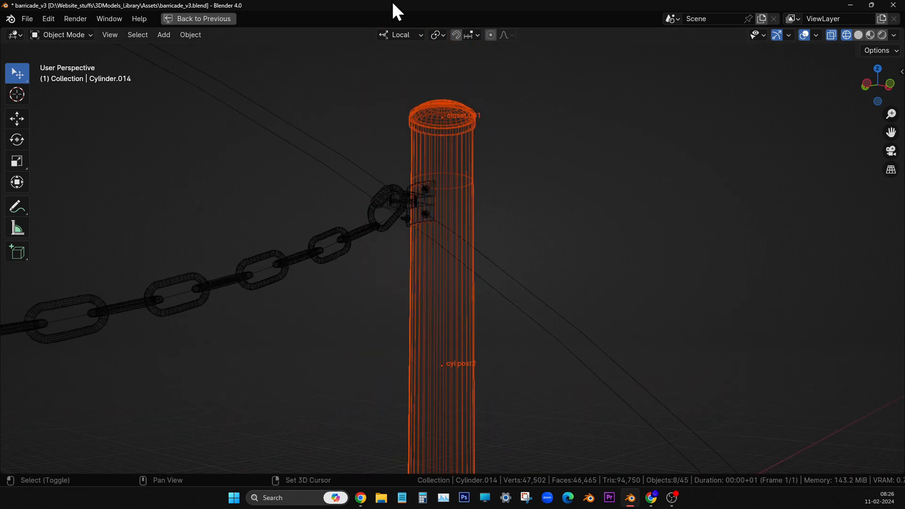
{"action": "scroll", "coordinate": [438, 233], "scroll_direction": "up", "scroll_amount": 4}
{"action": "middle_click_drag", "start_coordinate": [439, 235], "coordinate": [436, 203]}
{"action": "middle_click_drag", "start_coordinate": [415, 196], "coordinate": [435, 369], "text": "shift"}
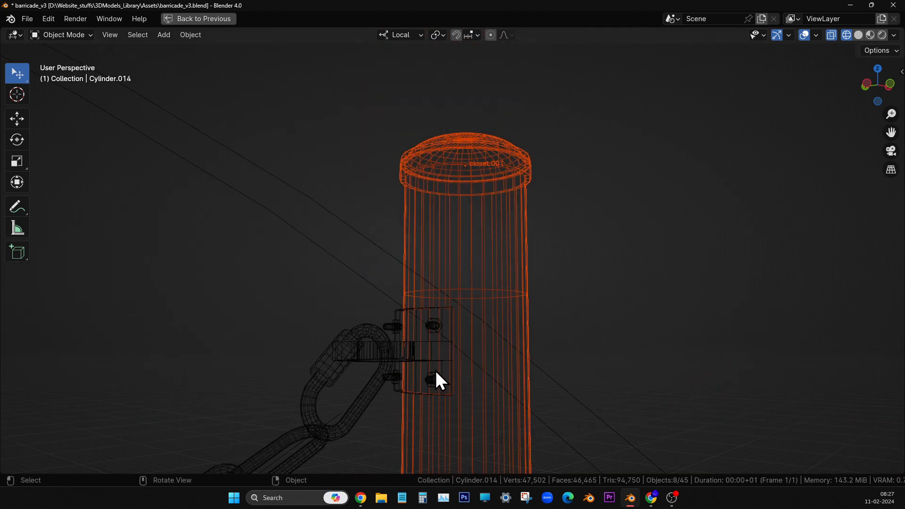
{"action": "left_click", "coordinate": [396, 341], "text": "shift"}
{"action": "left_click", "coordinate": [394, 325], "text": "shift"}
{"action": "left_click", "coordinate": [433, 326], "text": "shift"}
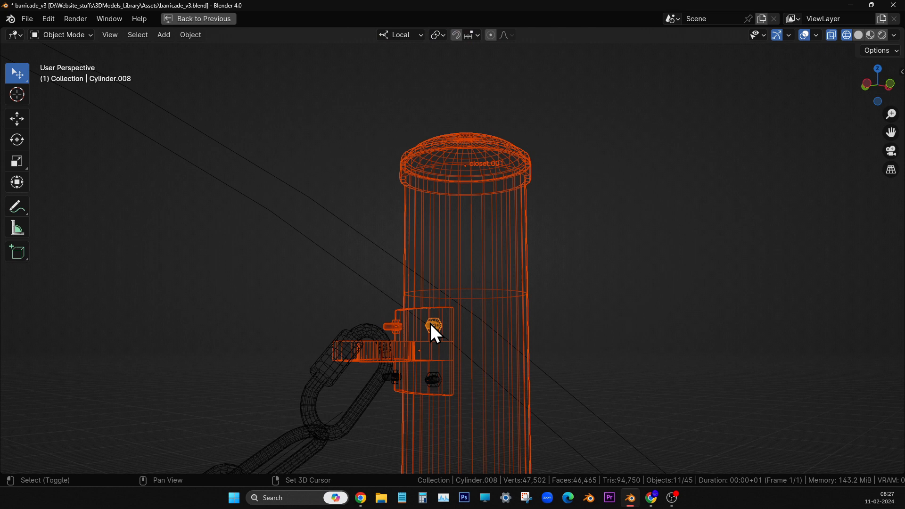
{"action": "left_click", "coordinate": [434, 378], "text": "shift"}
Add the upper connecting link, chain filler.002, and the upper bracket's remaining bolt to the selection.
{"action": "left_click", "coordinate": [387, 379], "text": "shift"}
{"action": "key", "text": "ctrl+z"}
{"action": "left_click", "coordinate": [392, 379], "text": "shift"}
{"action": "left_click", "coordinate": [370, 394], "text": "shift"}
{"action": "left_click", "coordinate": [393, 377], "text": "shift"}
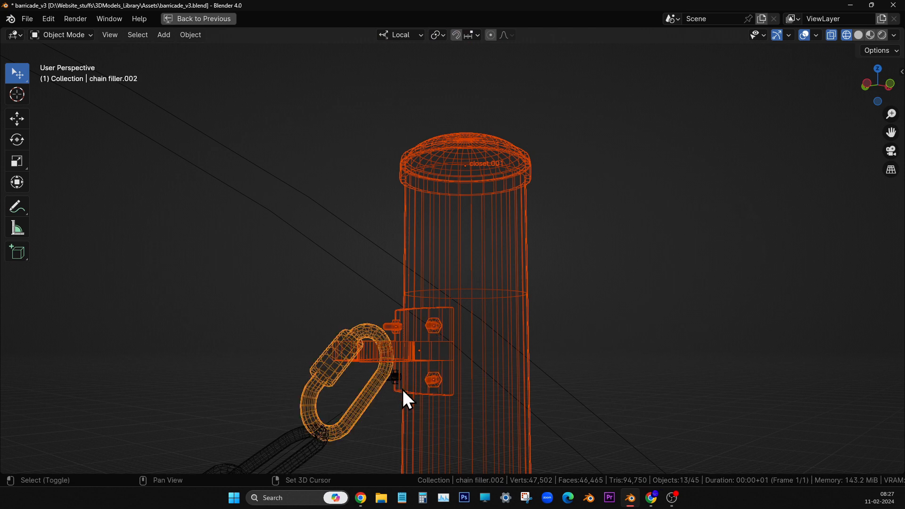
{"action": "scroll", "coordinate": [403, 390], "scroll_direction": "up", "scroll_amount": 5}
{"action": "left_click", "coordinate": [360, 329], "text": "shift"}
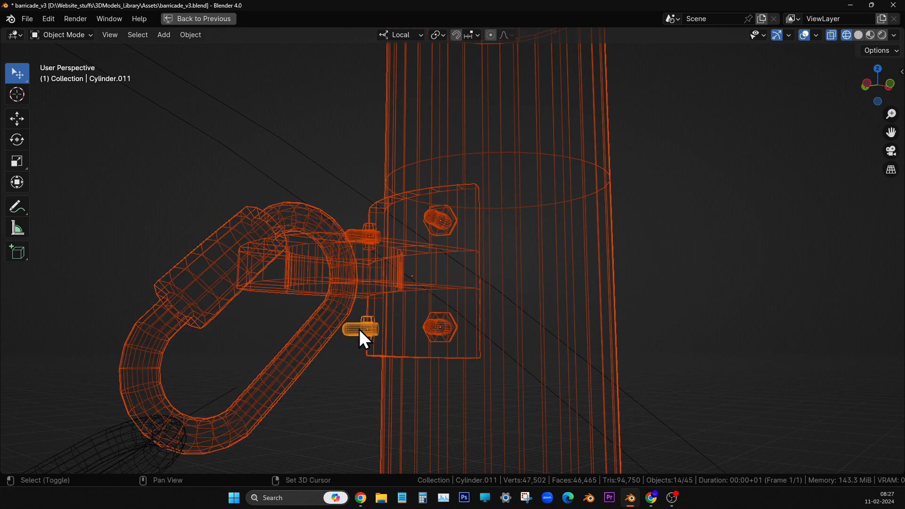
Add the right post's lower connecting link, chain filler.003, to the selection.
{"action": "scroll", "coordinate": [359, 329], "scroll_direction": "down", "scroll_amount": 8}
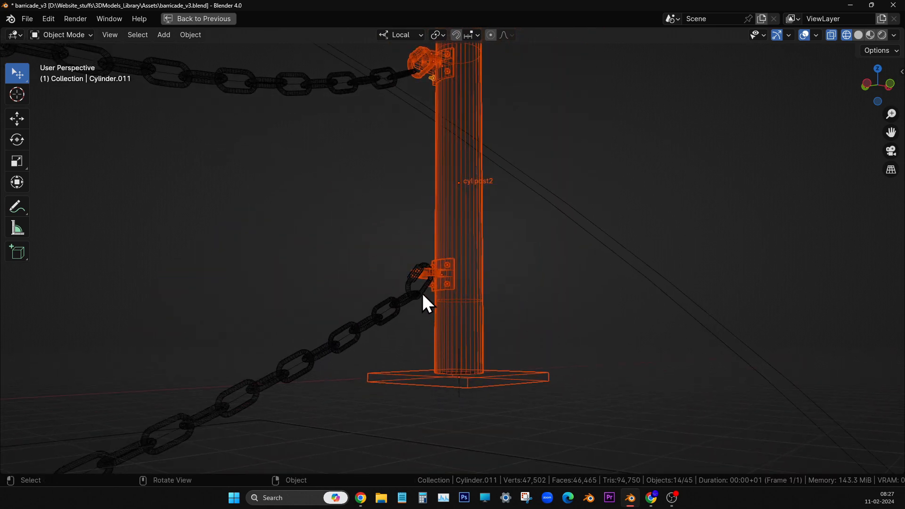
{"action": "scroll", "coordinate": [423, 297], "scroll_direction": "up", "scroll_amount": 2}
{"action": "left_click", "coordinate": [392, 300], "text": "shift"}
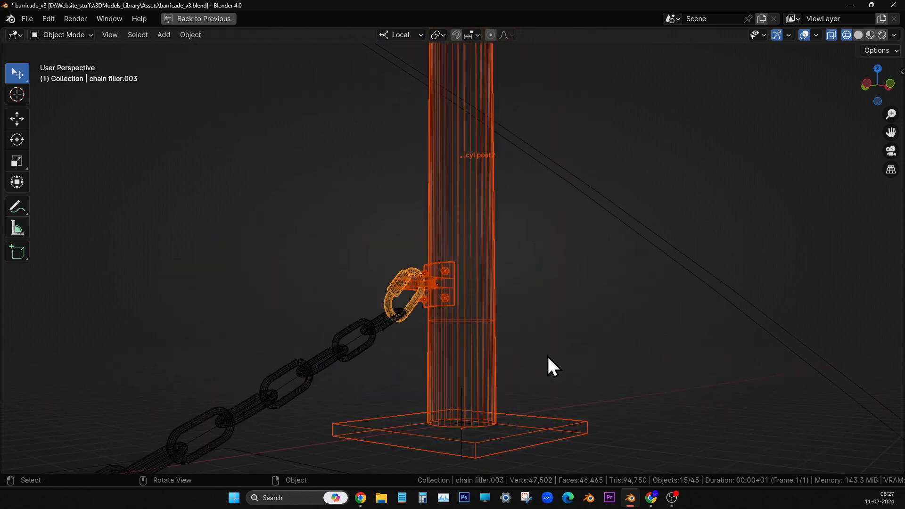
Add the empty at the right post's base to the selection last, making it the active object.
{"action": "middle_click_drag", "start_coordinate": [556, 283], "coordinate": [532, 321]}
{"action": "scroll", "coordinate": [532, 321], "scroll_direction": "down", "scroll_amount": 4}
{"action": "middle_click_drag", "start_coordinate": [521, 267], "coordinate": [491, 202], "text": "shift"}
{"action": "scroll", "coordinate": [515, 326], "scroll_direction": "up", "scroll_amount": 5}
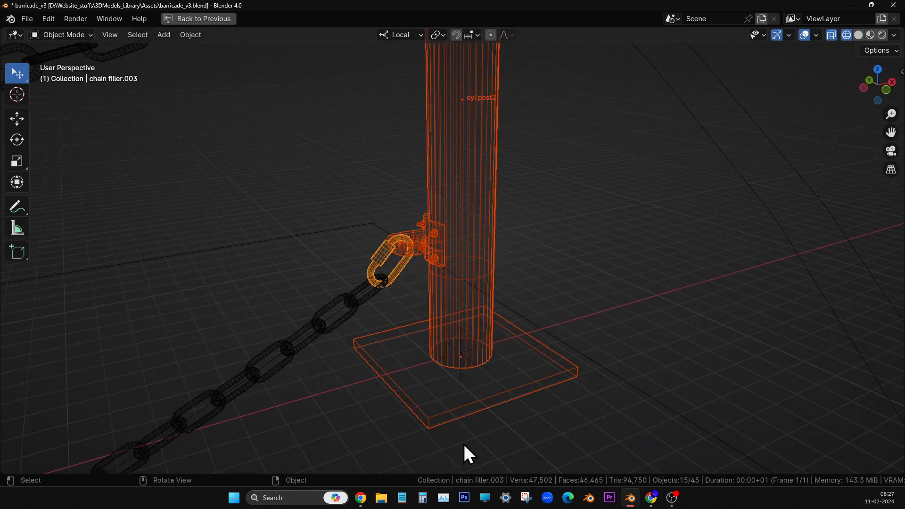
{"action": "scroll", "coordinate": [477, 404], "scroll_direction": "up", "scroll_amount": 3}
{"action": "middle_click_drag", "start_coordinate": [494, 443], "coordinate": [482, 212], "text": "shift"}
{"action": "left_click", "coordinate": [463, 384], "text": "shift"}
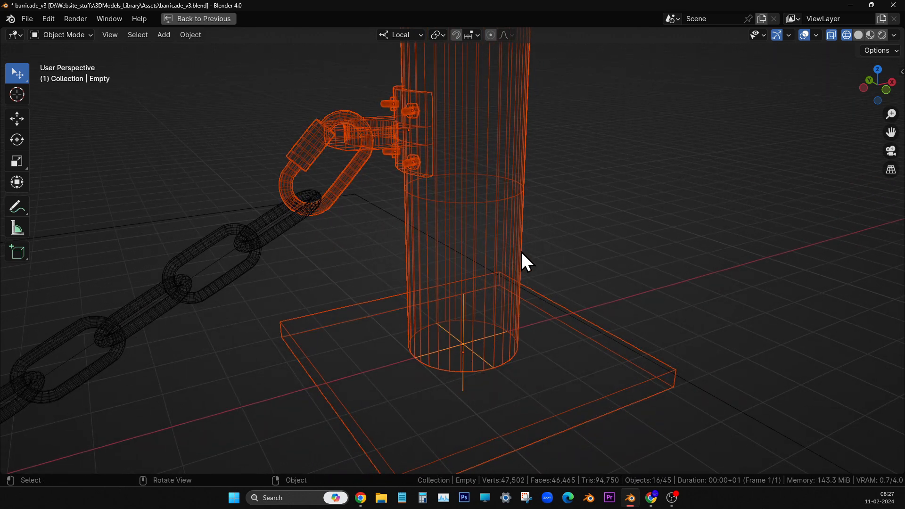
Parent the selected right post, brackets, bolts, links and base to the empty using the Object option, then clear the selection.
{"action": "scroll", "coordinate": [523, 255], "scroll_direction": "down", "scroll_amount": 10}
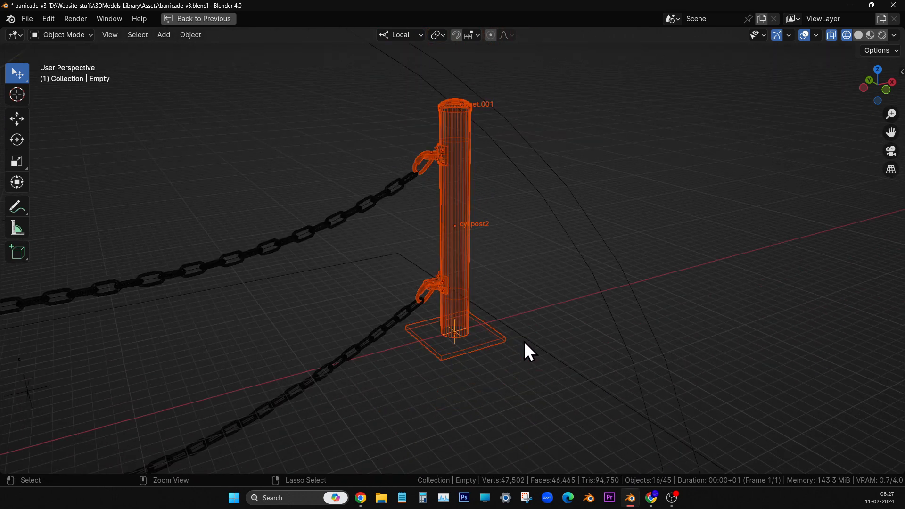
{"action": "key", "text": "ctrl+p"}
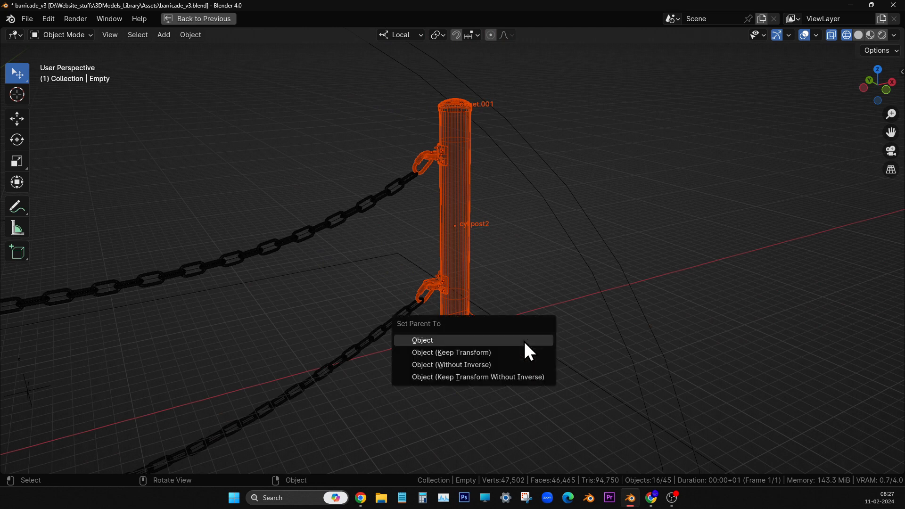
{"action": "left_click", "coordinate": [525, 342]}
{"action": "left_click", "coordinate": [617, 210]}
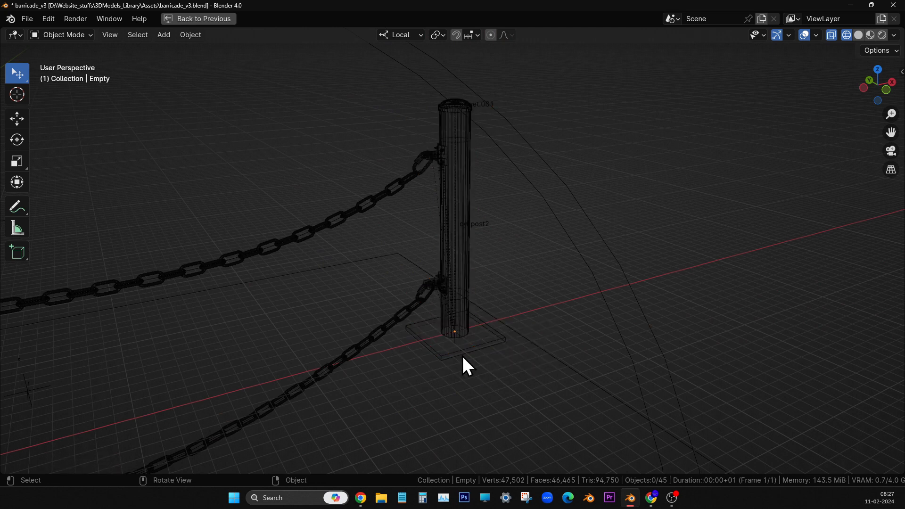
Select the empty at the right post's base and rename it grp_cyl_post2.
{"action": "left_click", "coordinate": [458, 345]}
{"action": "scroll", "coordinate": [460, 346], "scroll_direction": "up", "scroll_amount": 5}
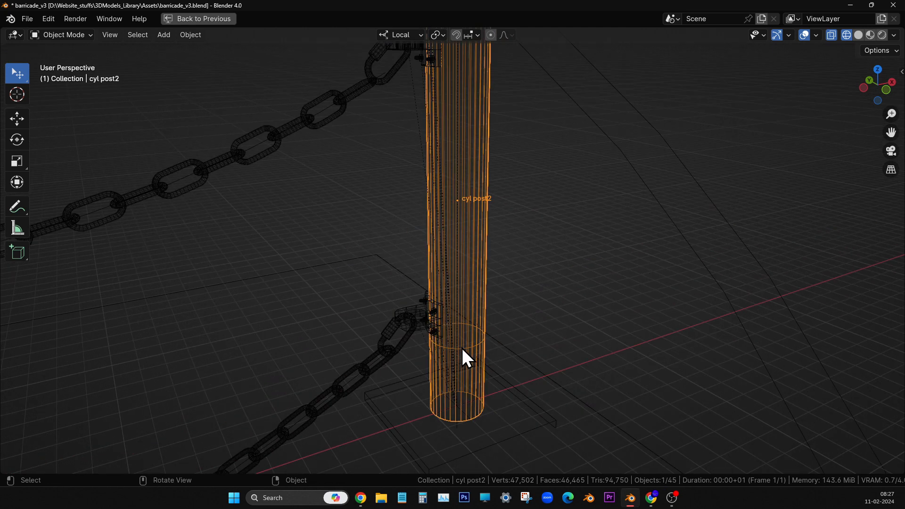
{"action": "middle_click_drag", "start_coordinate": [568, 352], "coordinate": [496, 126], "text": "shift"}
{"action": "scroll", "coordinate": [315, 258], "scroll_direction": "up", "scroll_amount": 3}
{"action": "left_click", "coordinate": [328, 219]}
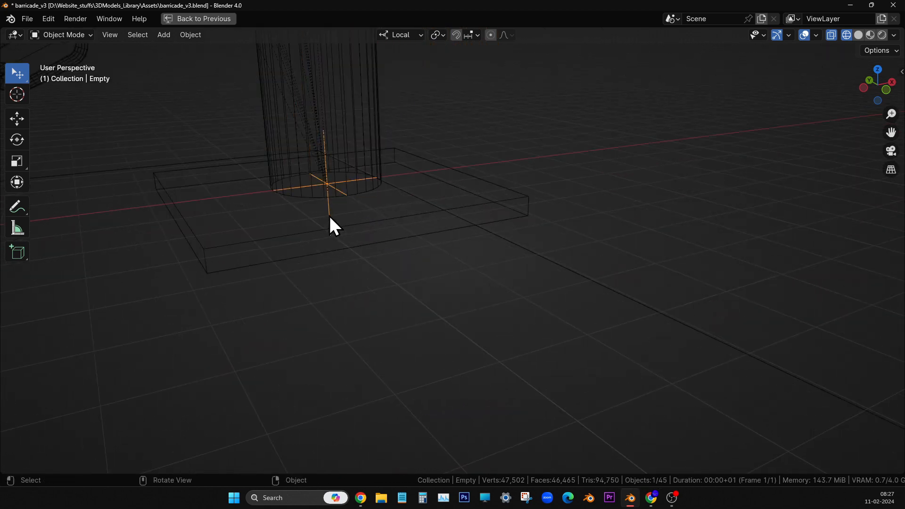
{"action": "scroll", "coordinate": [332, 198], "scroll_direction": "down", "scroll_amount": 6}
{"action": "key", "text": "ctrl+space"}
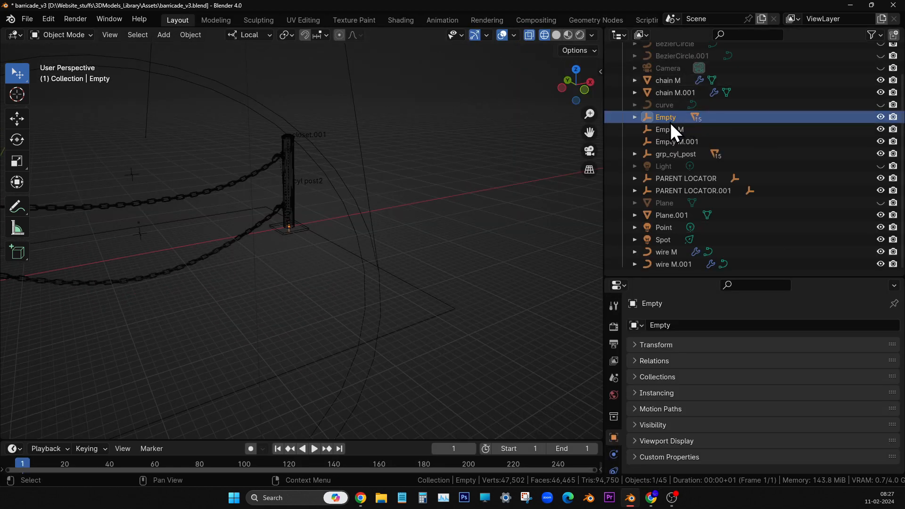
{"action": "scroll", "coordinate": [673, 118], "scroll_direction": "up", "scroll_amount": 2}
{"action": "double_click", "coordinate": [689, 149]}
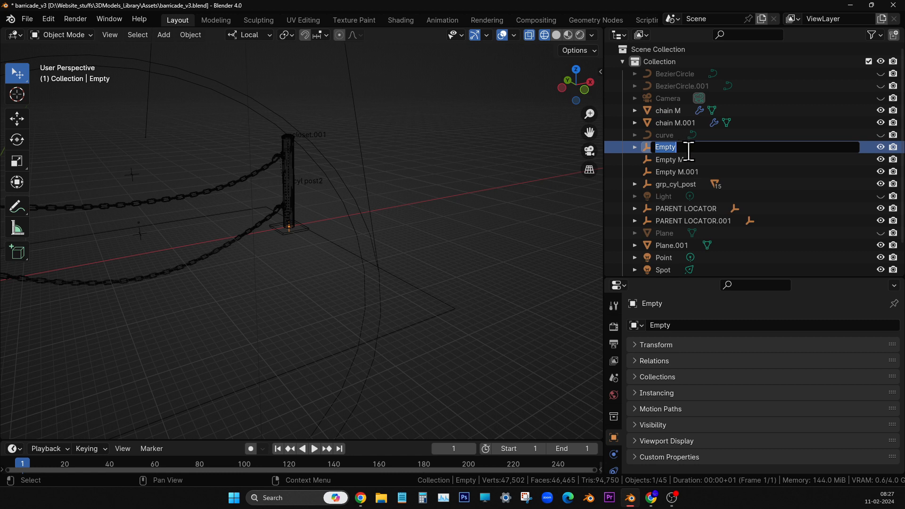
{"action": "type", "text": "grp"}
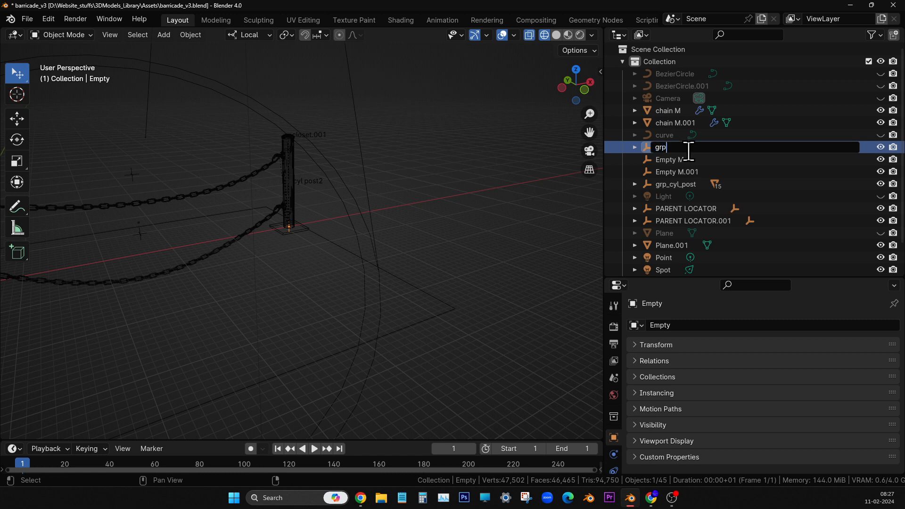
{"action": "type", "text": "_cyl_post2"}
{"action": "key", "text": "Return"}
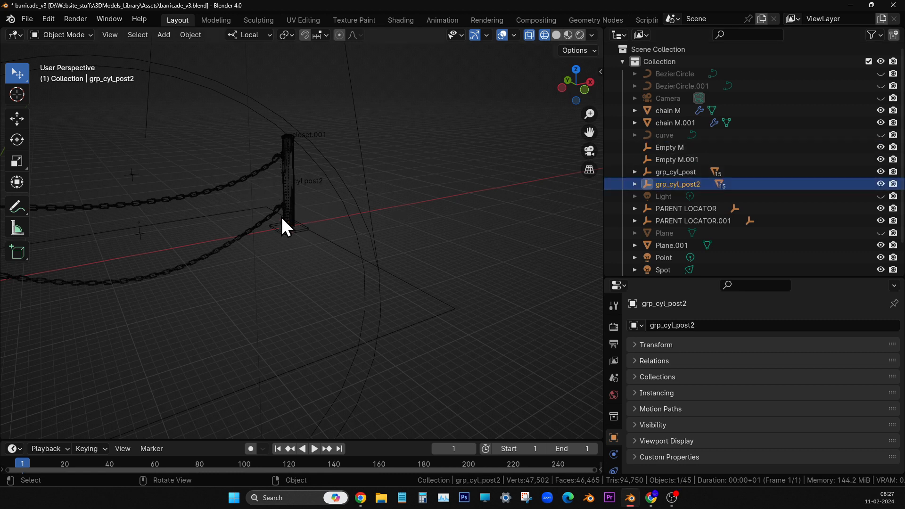
Move grp_cyl_post2 slightly along X toward the left post in the front view, bringing its links closer to the chains.
{"action": "left_click", "coordinate": [17, 118]}
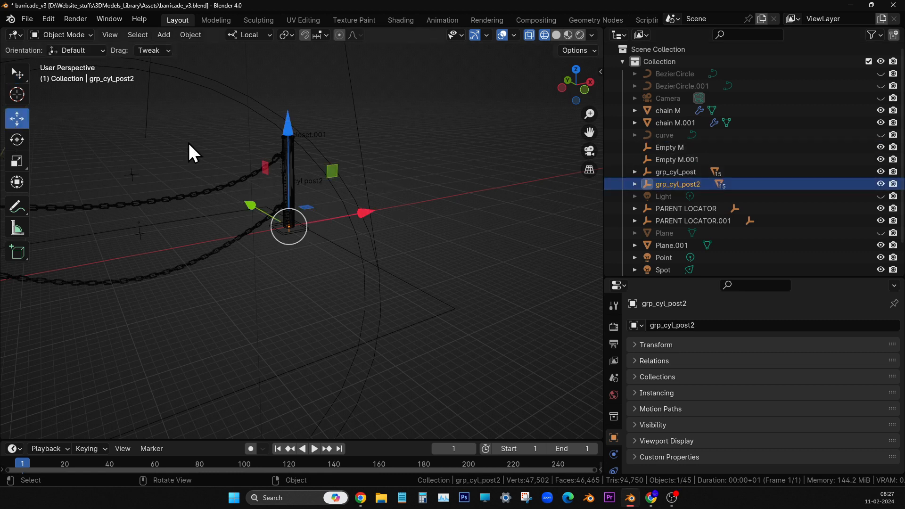
{"action": "left_click_drag", "start_coordinate": [370, 209], "coordinate": [386, 197]}
{"action": "key", "text": "ctrl+z"}
{"action": "key", "text": "KP_1"}
{"action": "scroll", "coordinate": [383, 199], "scroll_direction": "up", "scroll_amount": 4}
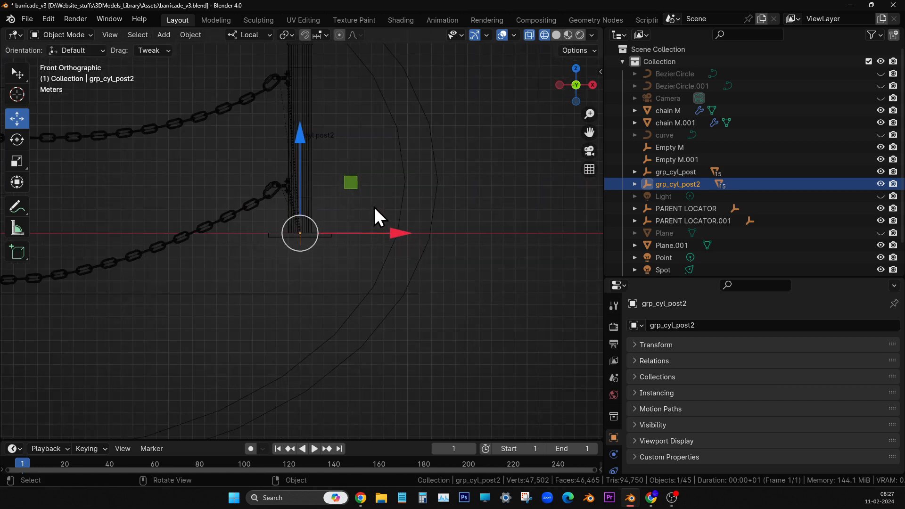
{"action": "middle_click_drag", "start_coordinate": [391, 149], "coordinate": [366, 376], "text": "shift"}
{"action": "scroll", "coordinate": [356, 342], "scroll_direction": "up", "scroll_amount": 4}
{"action": "middle_click_drag", "start_coordinate": [355, 342], "coordinate": [372, 100], "text": "shift"}
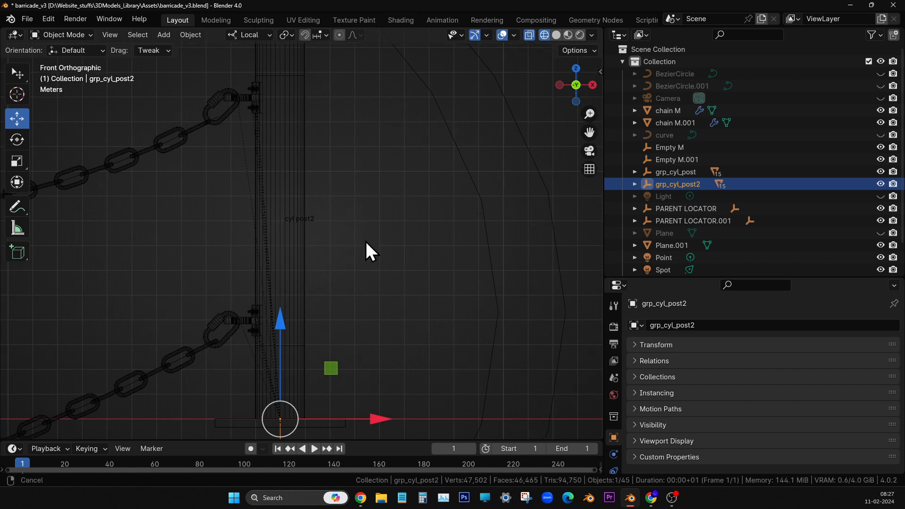
{"action": "middle_click_drag", "start_coordinate": [366, 242], "coordinate": [401, 266], "text": "shift"}
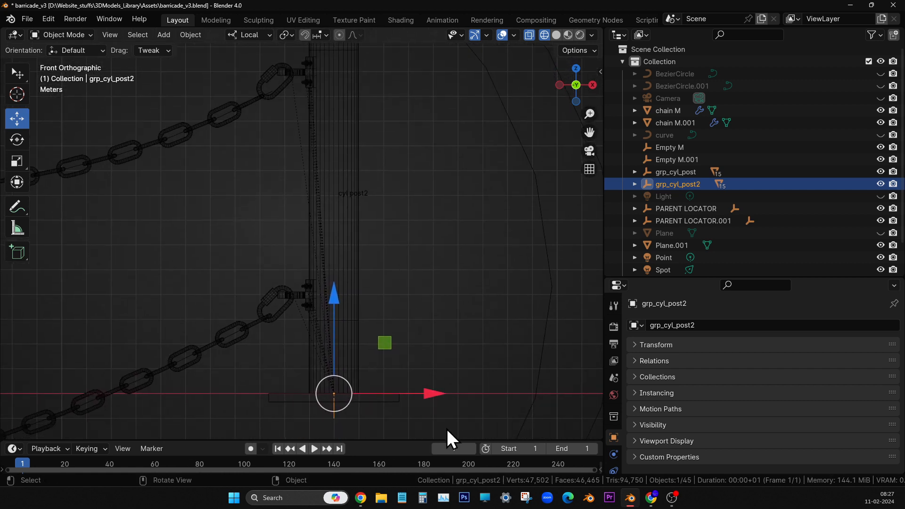
{"action": "mouse_move", "coordinate": [431, 395]}
{"action": "left_mouse_down"}
{"action": "mouse_move", "coordinate": [443, 392]}
{"action": "mouse_move", "coordinate": [423, 398]}
{"action": "left_mouse_up"}
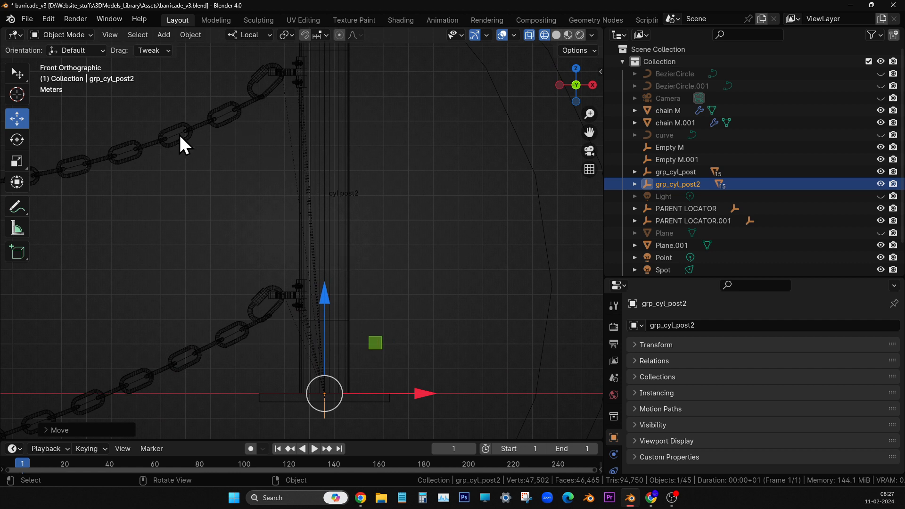
Raise the right end point of the upper chain's curve, wire M, slightly toward the right post's connecting link.
{"action": "left_click", "coordinate": [239, 151]}
{"action": "left_click", "coordinate": [222, 114]}
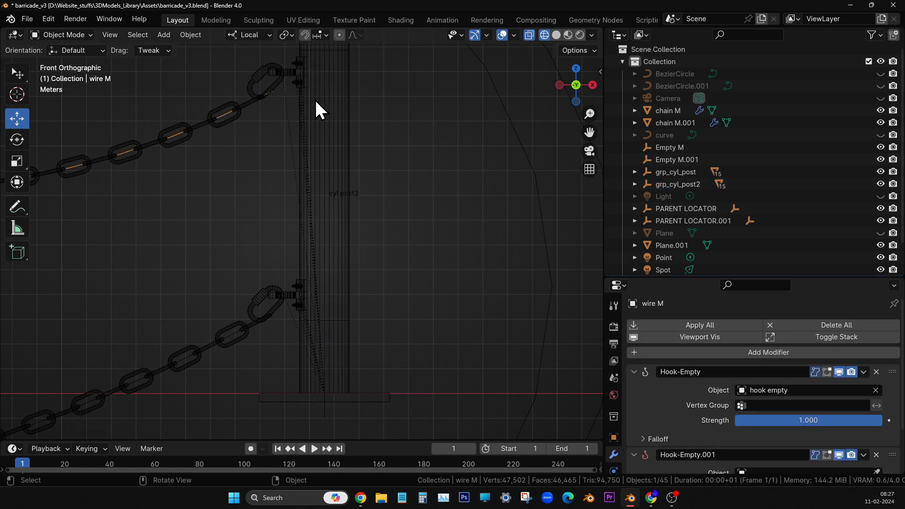
{"action": "key", "text": "Tab"}
{"action": "middle_click_drag", "start_coordinate": [350, 141], "coordinate": [378, 177], "text": "shift"}
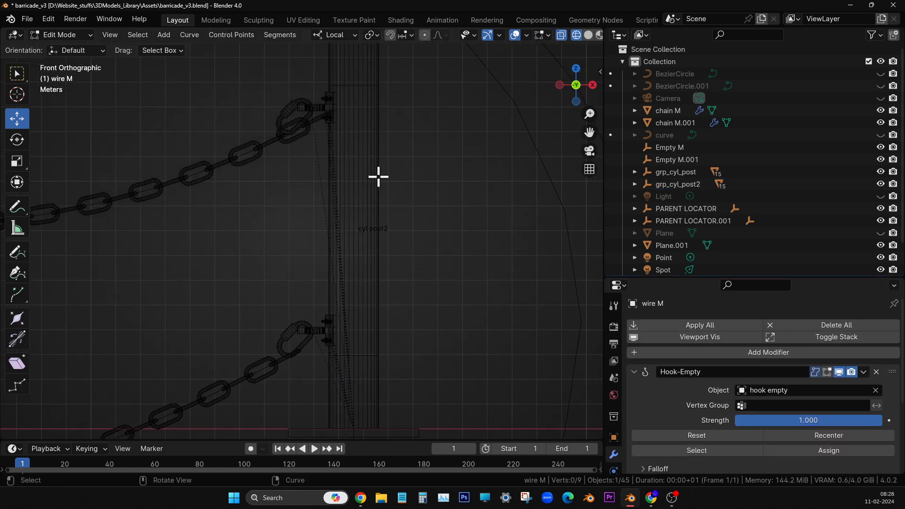
{"action": "key", "text": "a"}
{"action": "left_click_drag", "start_coordinate": [304, 200], "coordinate": [305, 190]}
{"action": "key", "text": "Tab"}
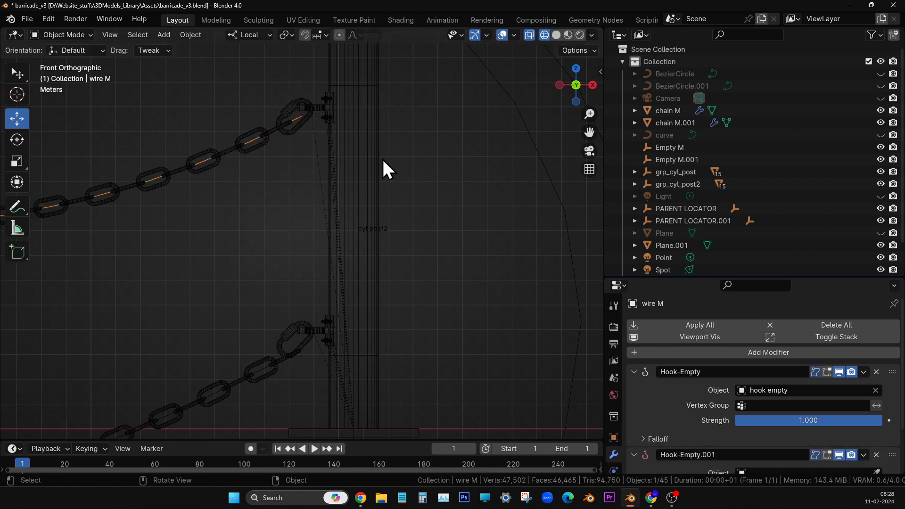
Examine the upper chain along its span and where it meets the connecting links at both posts.
{"action": "scroll", "coordinate": [379, 149], "scroll_direction": "down", "scroll_amount": 4}
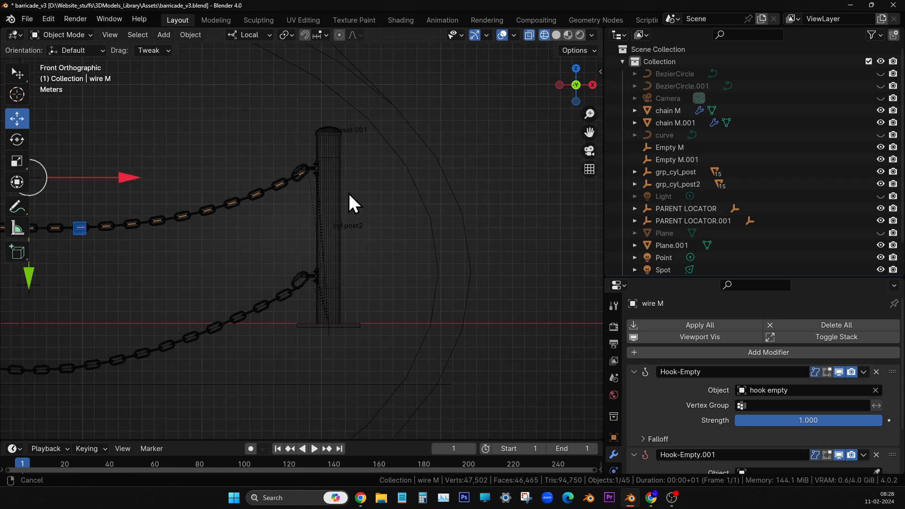
{"action": "middle_click_drag", "start_coordinate": [318, 165], "coordinate": [599, 187], "text": "shift"}
{"action": "middle_click_drag", "start_coordinate": [321, 201], "coordinate": [508, 203], "text": "shift"}
{"action": "scroll", "coordinate": [508, 202], "scroll_direction": "up", "scroll_amount": 2}
{"action": "scroll", "coordinate": [354, 194], "scroll_direction": "up", "scroll_amount": 5}
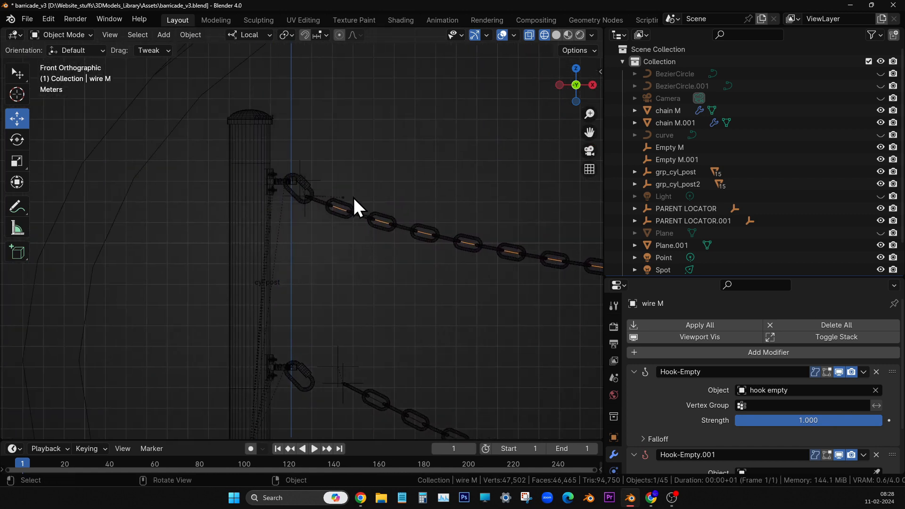
{"action": "middle_click_drag", "start_coordinate": [424, 235], "coordinate": [143, 216], "text": "shift"}
{"action": "scroll", "coordinate": [302, 203], "scroll_direction": "down", "scroll_amount": 7}
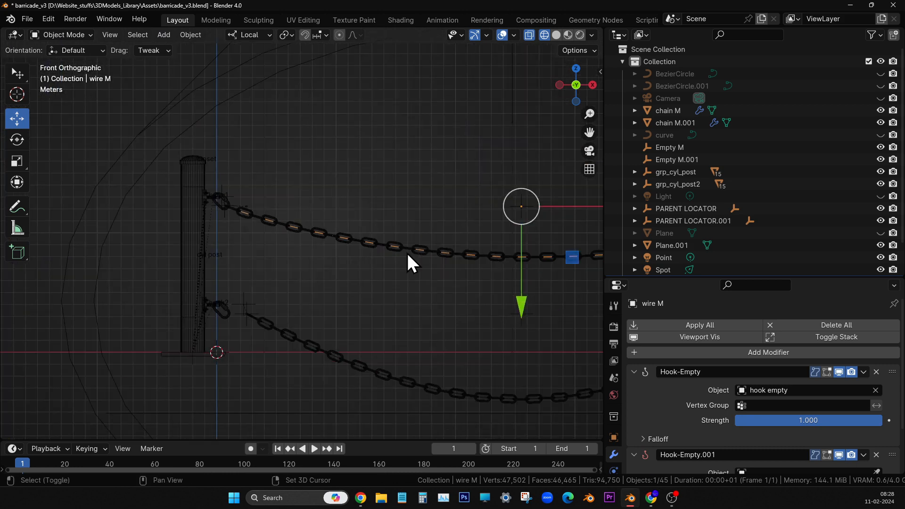
{"action": "middle_click_drag", "start_coordinate": [437, 260], "coordinate": [165, 224], "text": "shift"}
{"action": "middle_click_drag", "start_coordinate": [255, 264], "coordinate": [309, 262], "text": "shift"}
{"action": "scroll", "coordinate": [324, 273], "scroll_direction": "down", "scroll_amount": 2}
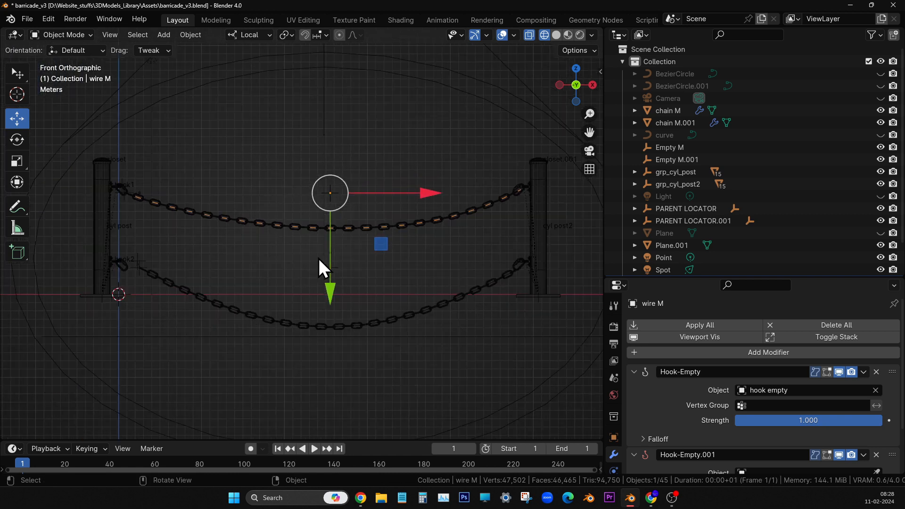
{"action": "scroll", "coordinate": [335, 241], "scroll_direction": "up", "scroll_amount": 5}
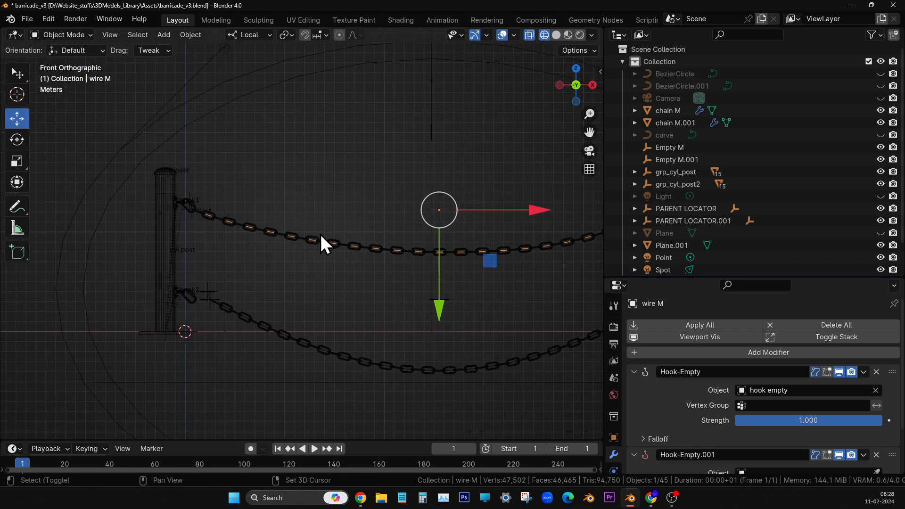
{"action": "scroll", "coordinate": [203, 235], "scroll_direction": "up", "scroll_amount": 4}
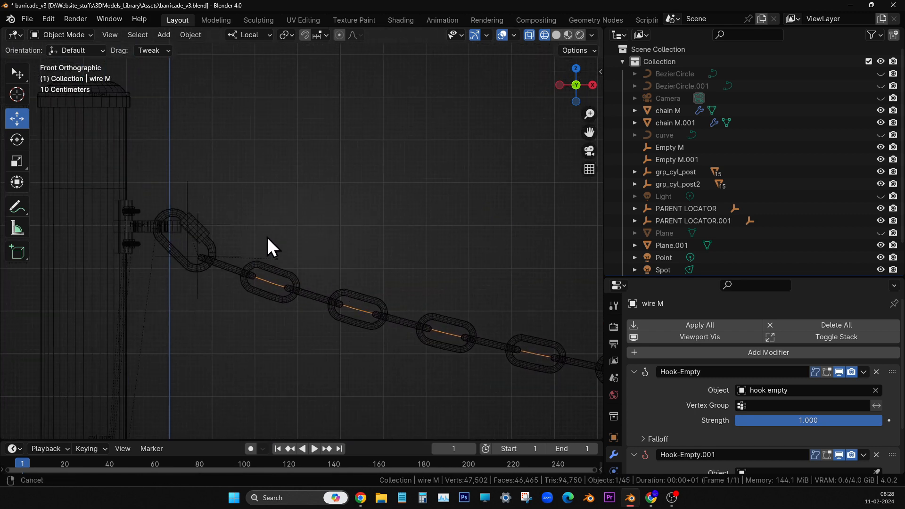
Try a small upward adjustment of wire M's end point inside the right post's upper connecting link.
{"action": "middle_click_drag", "start_coordinate": [269, 246], "coordinate": [632, 250], "text": "shift"}
{"action": "middle_click_drag", "start_coordinate": [541, 123], "coordinate": [347, 268], "text": "shift"}
{"action": "scroll", "coordinate": [449, 143], "scroll_direction": "up", "scroll_amount": 2}
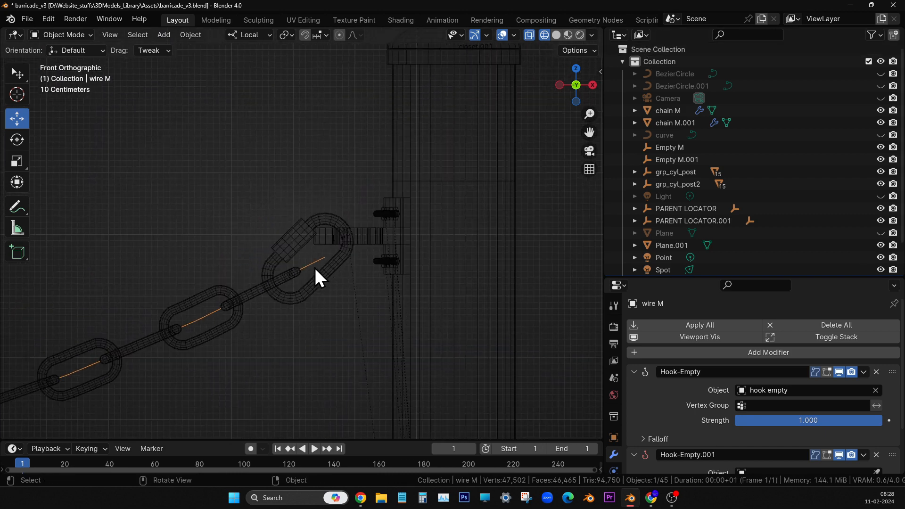
{"action": "key", "text": "Tab"}
{"action": "left_click_drag", "start_coordinate": [324, 354], "coordinate": [328, 347]}
{"action": "key", "text": "Tab"}
Using Global orientation, nudge the right post's upper link, chain filler.002, upward and rotate it slightly counterclockwise.
{"action": "left_click", "coordinate": [323, 220]}
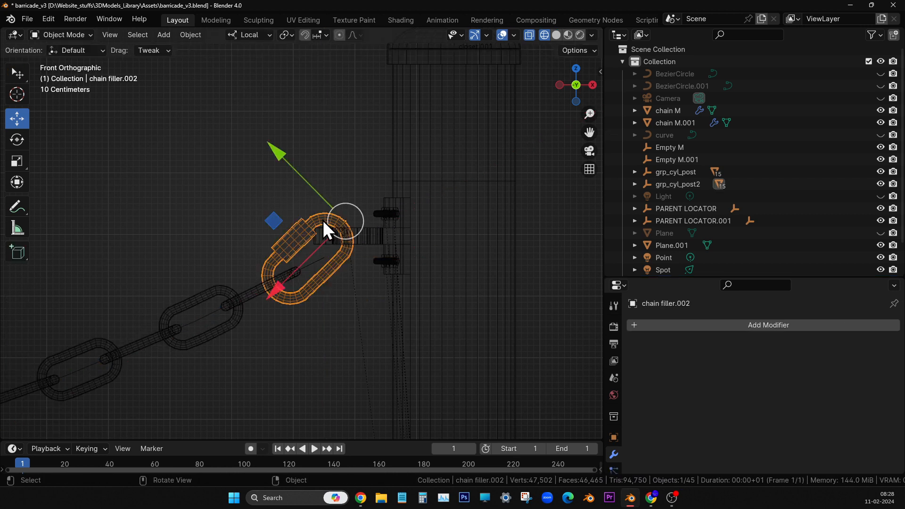
{"action": "left_click", "coordinate": [250, 34]}
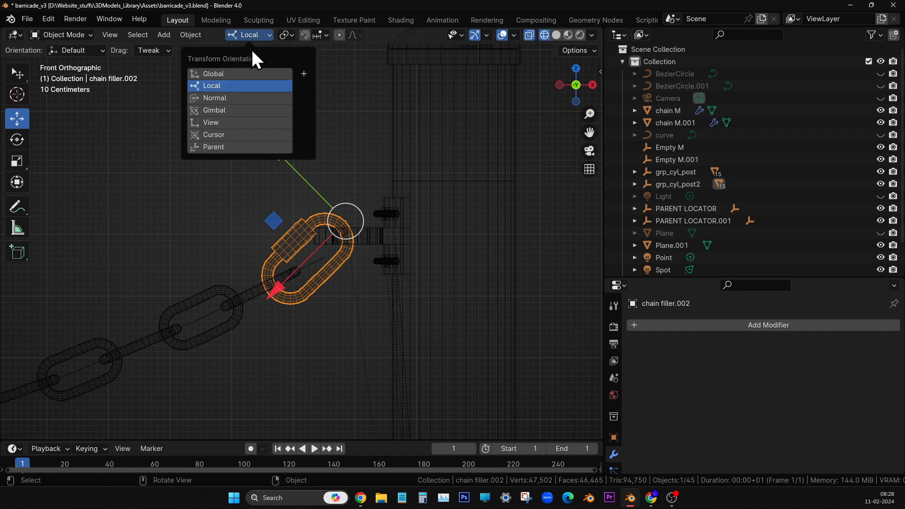
{"action": "left_click", "coordinate": [231, 73]}
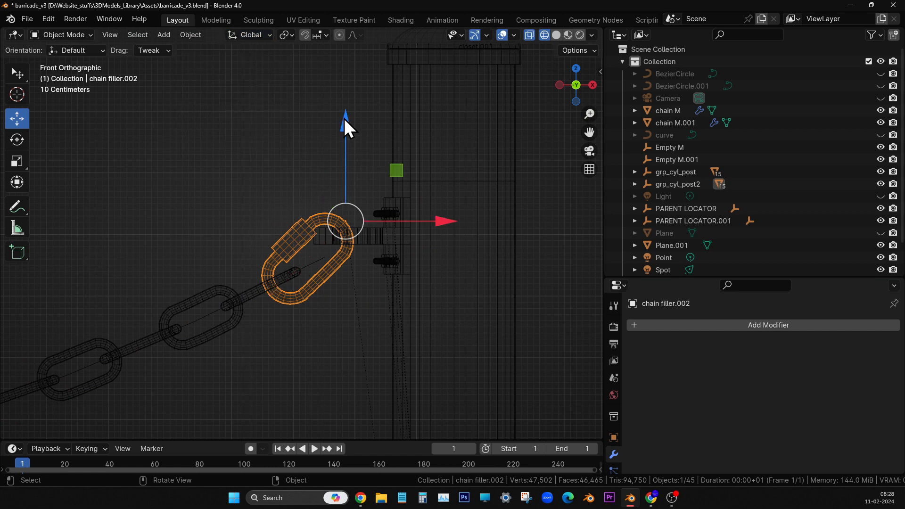
{"action": "left_click_drag", "start_coordinate": [344, 119], "coordinate": [343, 108]}
{"action": "left_click", "coordinate": [19, 140]}
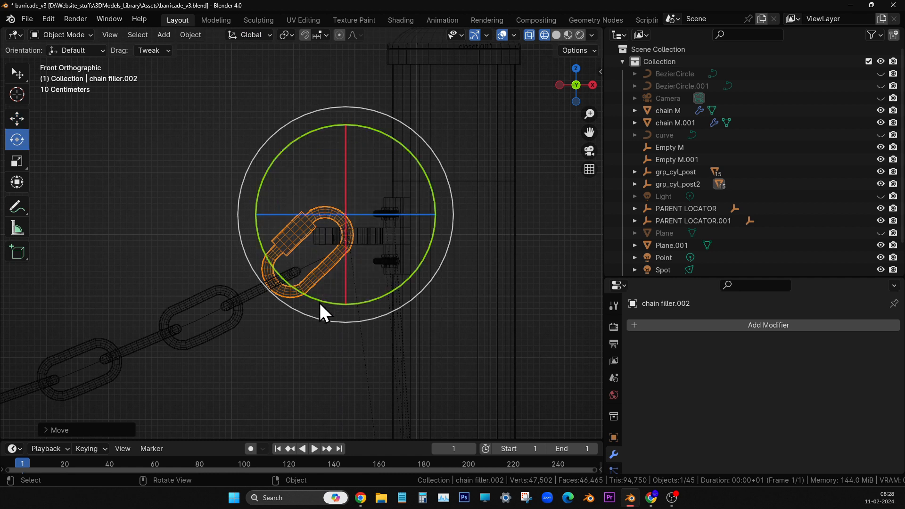
{"action": "left_click_drag", "start_coordinate": [320, 303], "coordinate": [323, 305]}
{"action": "left_click", "coordinate": [331, 364]}
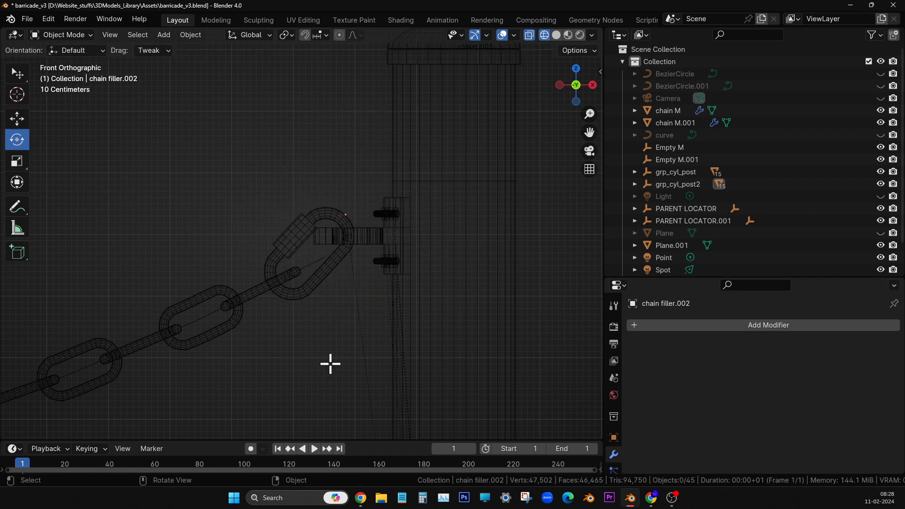
Fine-tune the height of wire M's right end point, raising it slightly within chain filler.002, and deselect the curve.
{"action": "key", "text": "Tab"}
{"action": "left_click", "coordinate": [314, 265]}
{"action": "key", "text": "Tab"}
{"action": "left_click", "coordinate": [315, 273]}
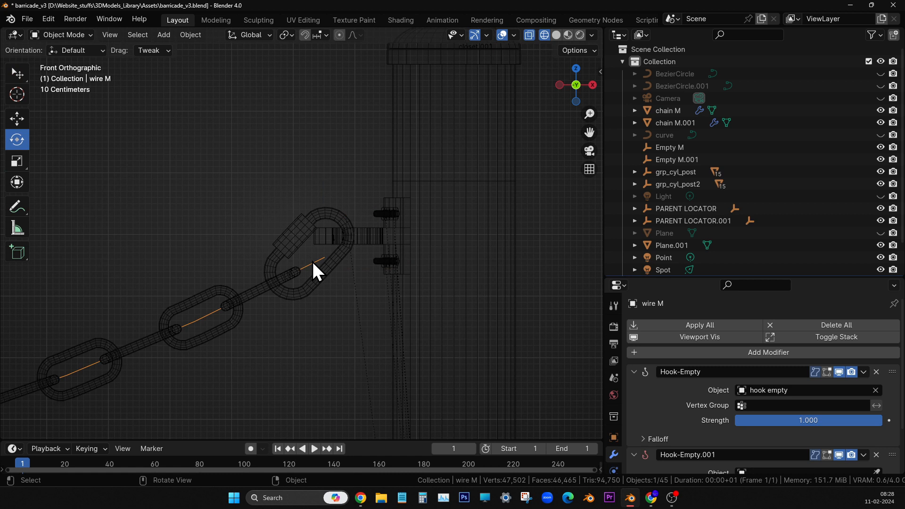
{"action": "key", "text": "Tab"}
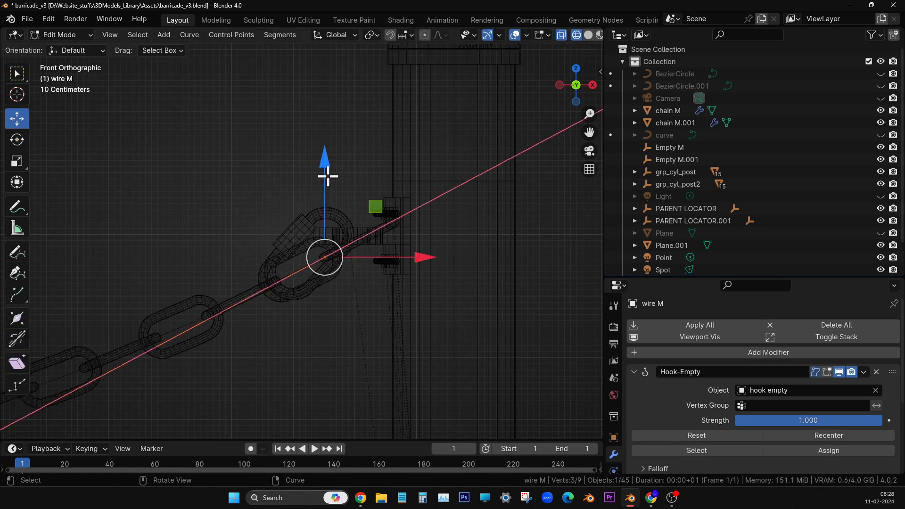
{"action": "left_click_drag", "start_coordinate": [325, 162], "coordinate": [329, 175]}
{"action": "key", "text": "Tab"}
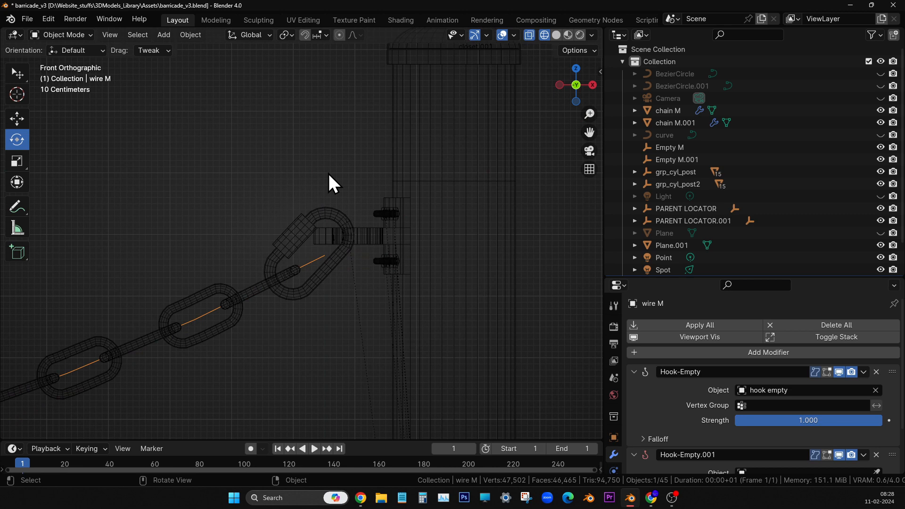
{"action": "left_click", "coordinate": [337, 315]}
{"action": "scroll", "coordinate": [352, 319], "scroll_direction": "down", "scroll_amount": 5}
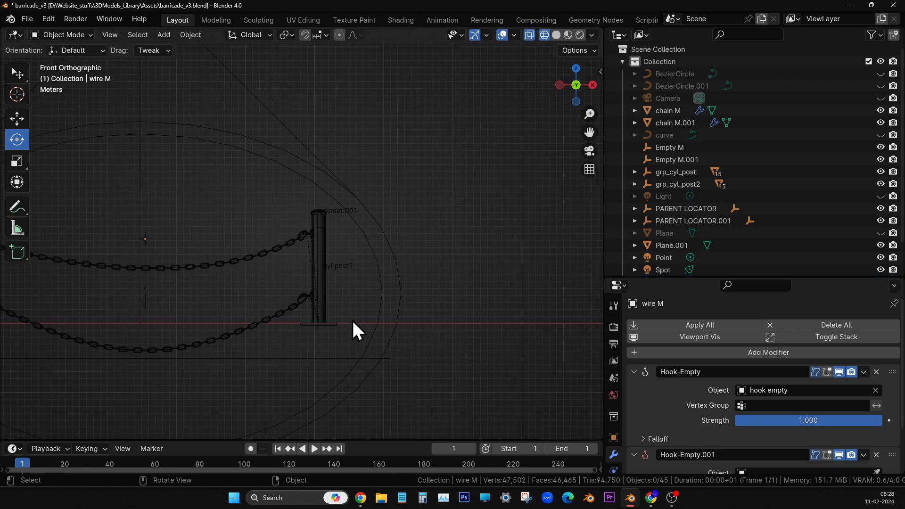
{"action": "middle_click_drag", "start_coordinate": [352, 319], "coordinate": [548, 281], "text": "shift"}
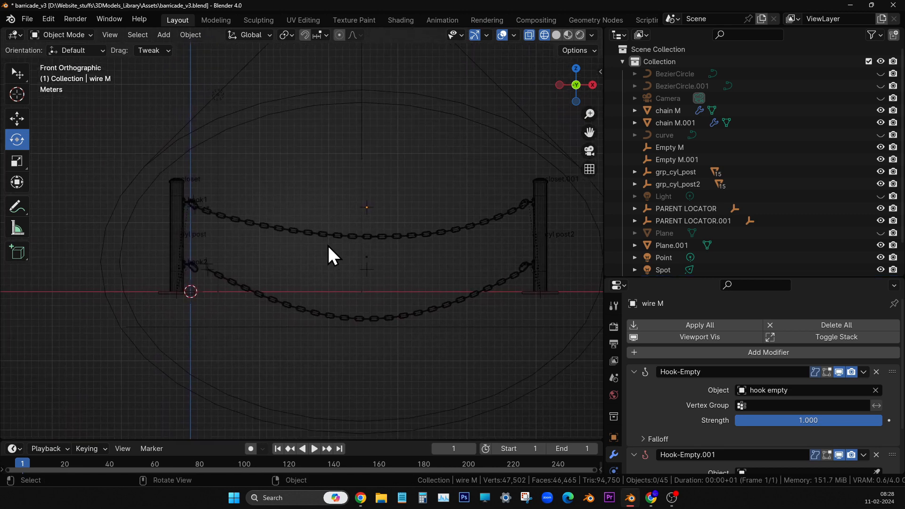
{"action": "scroll", "coordinate": [321, 262], "scroll_direction": "up", "scroll_amount": 1}
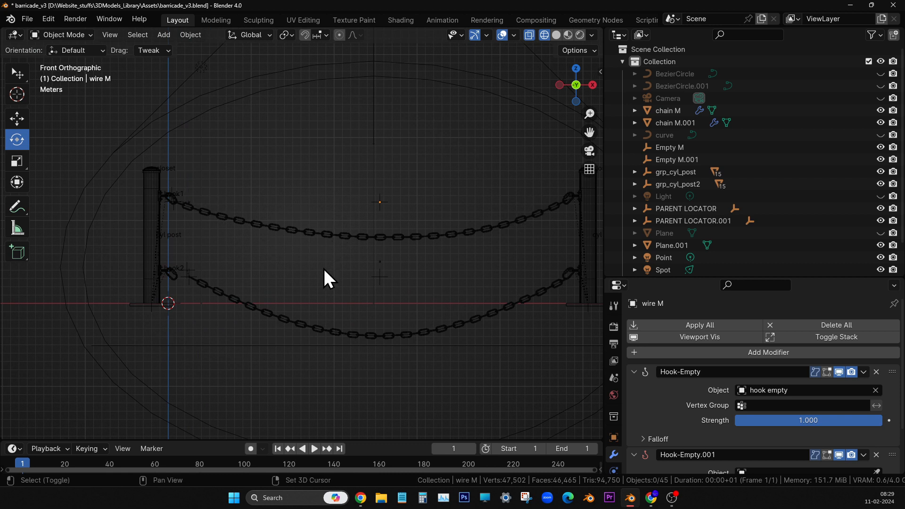
Try to move the empty hoot empty 2 left along X toward the left post's lower connecting link.
{"action": "middle_click_drag", "start_coordinate": [324, 269], "coordinate": [245, 289], "text": "shift"}
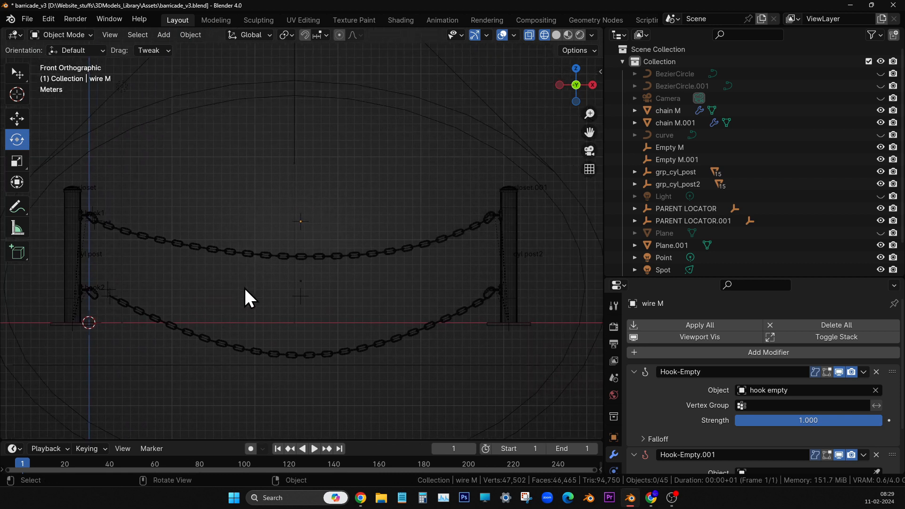
{"action": "middle_click_drag", "start_coordinate": [89, 309], "coordinate": [408, 235], "text": "shift"}
{"action": "scroll", "coordinate": [222, 247], "scroll_direction": "up", "scroll_amount": 4}
{"action": "scroll", "coordinate": [357, 305], "scroll_direction": "up", "scroll_amount": 3}
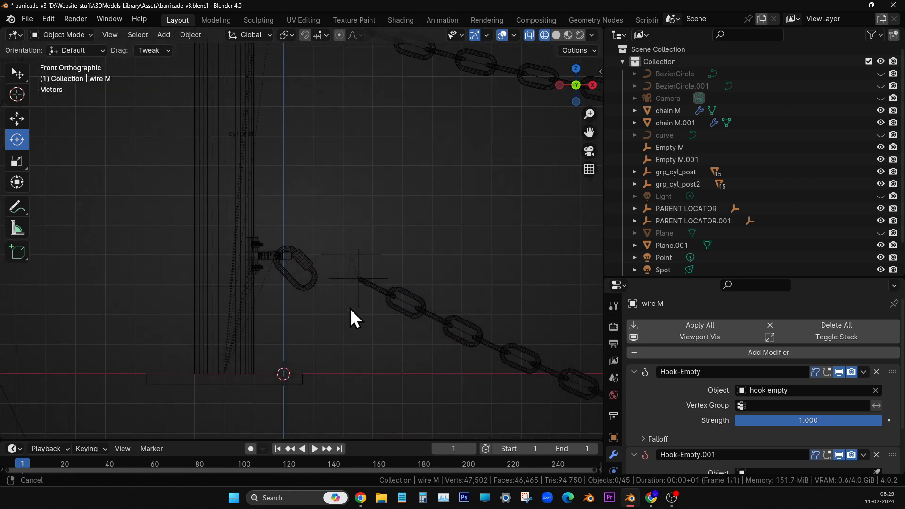
{"action": "scroll", "coordinate": [323, 273], "scroll_direction": "up", "scroll_amount": 4}
{"action": "middle_click_drag", "start_coordinate": [350, 307], "coordinate": [389, 349], "text": "shift"}
{"action": "left_click", "coordinate": [359, 211]}
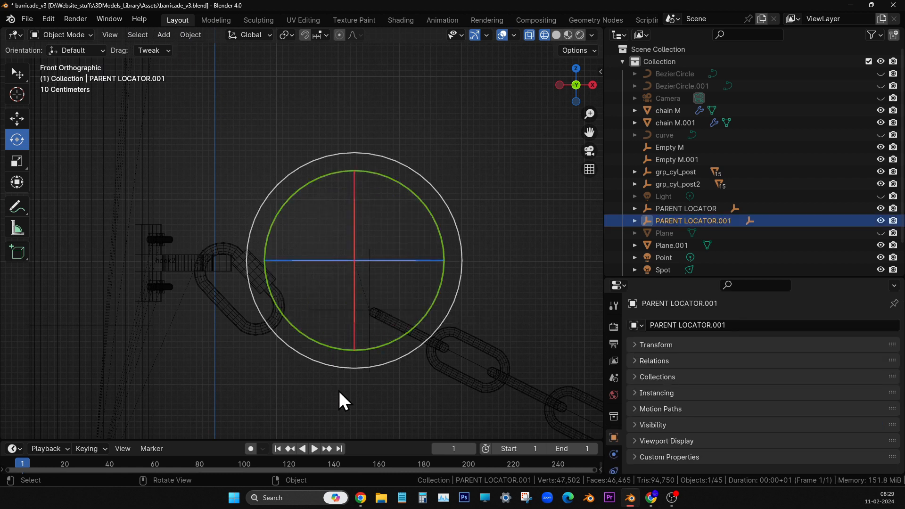
{"action": "left_click", "coordinate": [392, 304]}
{"action": "left_click", "coordinate": [404, 309]}
{"action": "scroll", "coordinate": [412, 306], "scroll_direction": "down", "scroll_amount": 4}
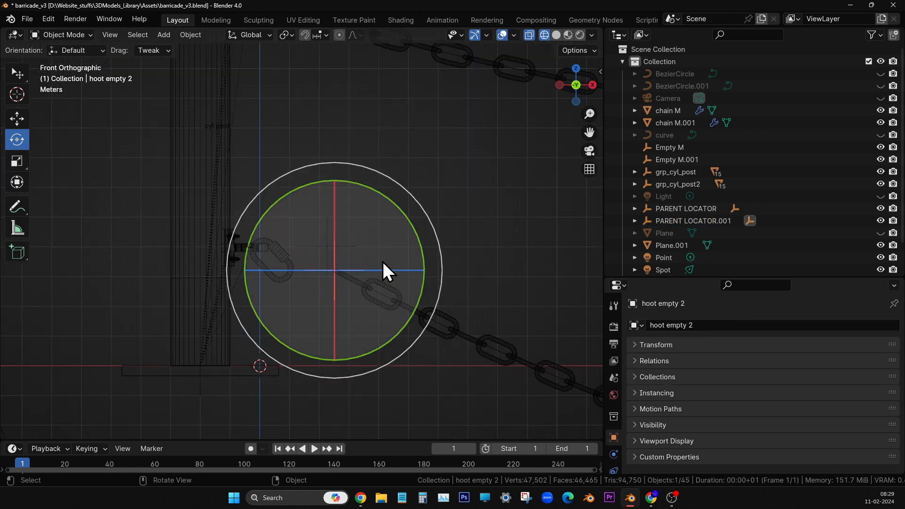
{"action": "key", "text": "shift+space"}
{"action": "key", "text": "g"}
{"action": "left_click_drag", "start_coordinate": [330, 270], "coordinate": [272, 273]}
{"action": "key", "text": "ctrl+z"}
Examine the control points and handles of the lower chain's curve, wire M.001.
{"action": "scroll", "coordinate": [401, 301], "scroll_direction": "down", "scroll_amount": 5}
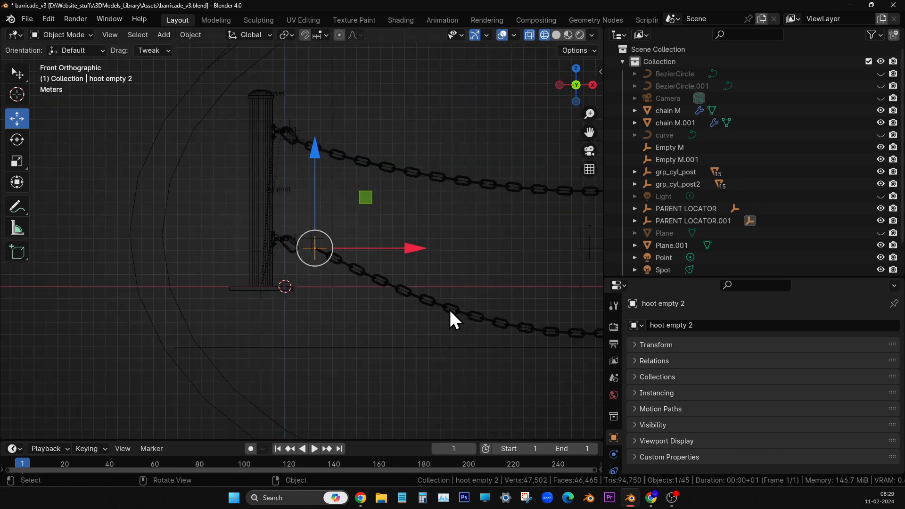
{"action": "middle_click_drag", "start_coordinate": [471, 315], "coordinate": [205, 302], "text": "shift"}
{"action": "scroll", "coordinate": [344, 341], "scroll_direction": "up", "scroll_amount": 5}
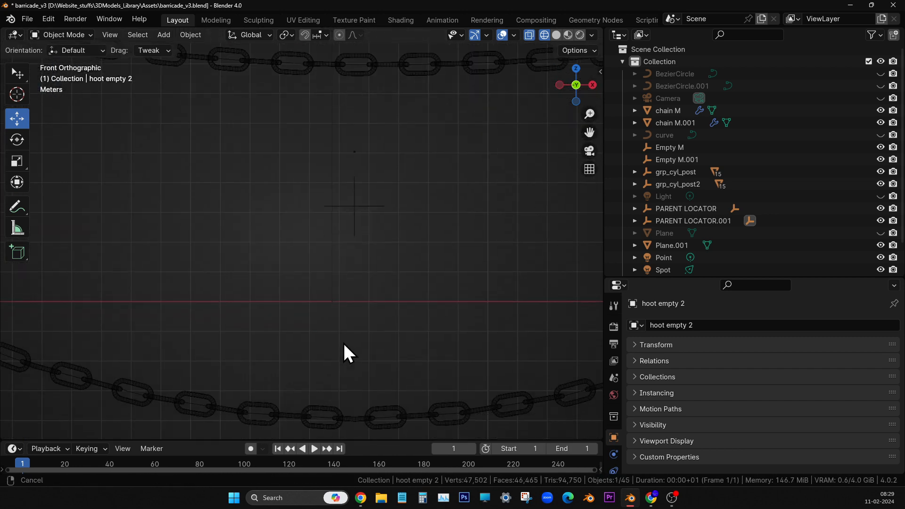
{"action": "middle_click_drag", "start_coordinate": [344, 341], "coordinate": [338, 267], "text": "shift"}
{"action": "left_click", "coordinate": [320, 289]}
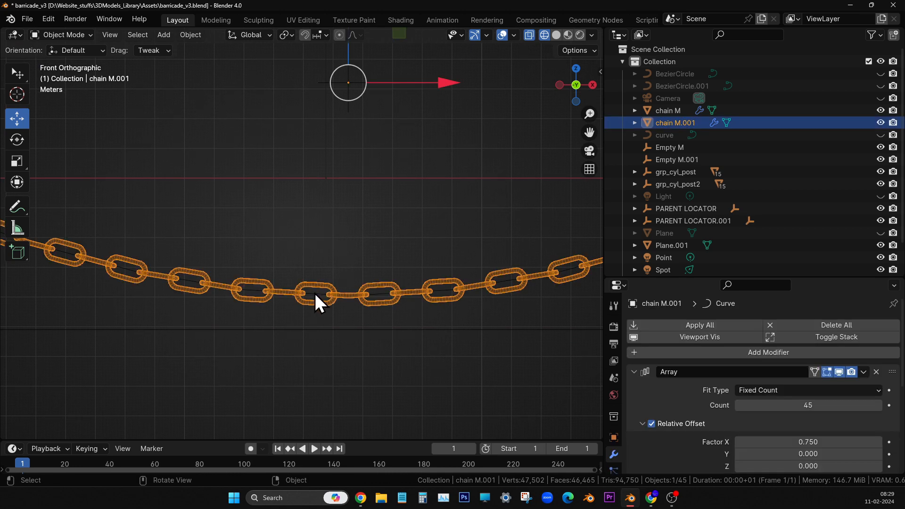
{"action": "left_click", "coordinate": [315, 293]}
{"action": "scroll", "coordinate": [411, 292], "scroll_direction": "down", "scroll_amount": 3}
{"action": "middle_click_drag", "start_coordinate": [464, 256], "coordinate": [491, 270], "text": "shift"}
{"action": "key", "text": "Tab"}
{"action": "key", "text": "a"}
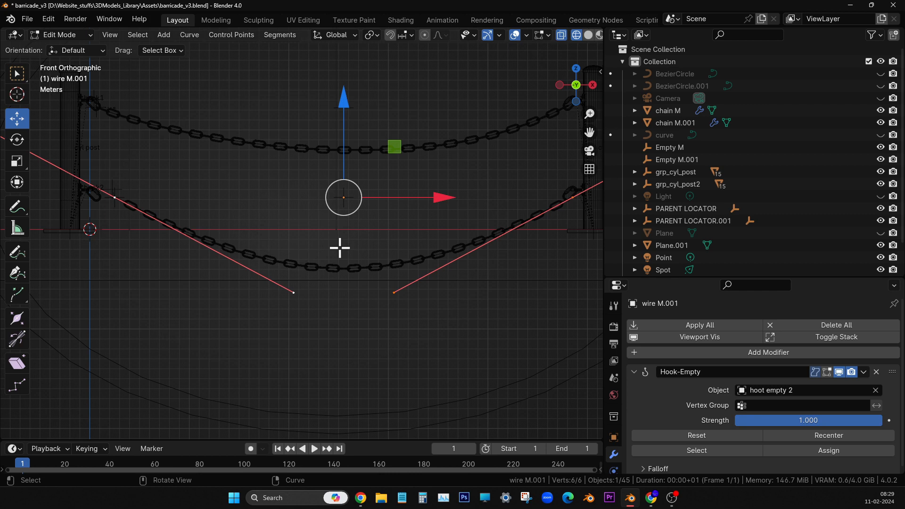
{"action": "key", "text": "Tab"}
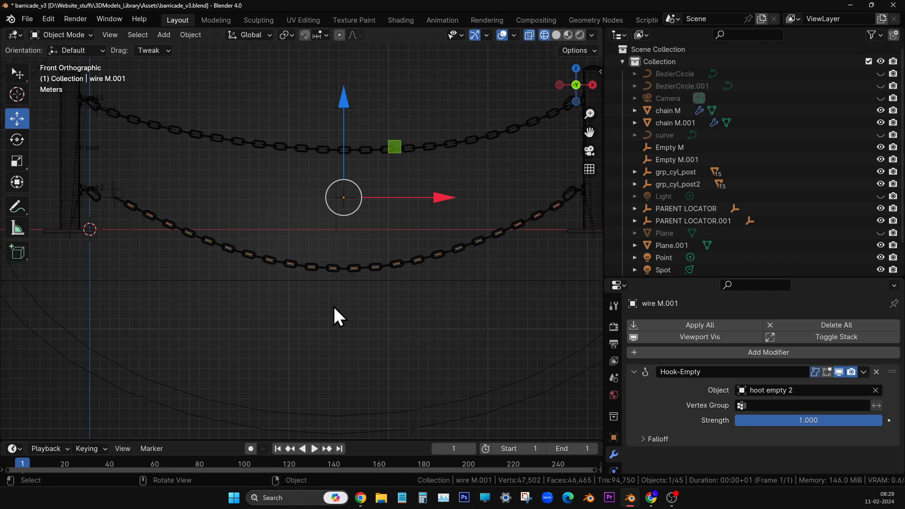
Subdivide the whole wire M.001 curve once to add a control point at the middle of the lower chain.
{"action": "scroll", "coordinate": [334, 307], "scroll_direction": "up", "scroll_amount": 4}
{"action": "middle_click_drag", "start_coordinate": [425, 365], "coordinate": [333, 297], "text": "shift"}
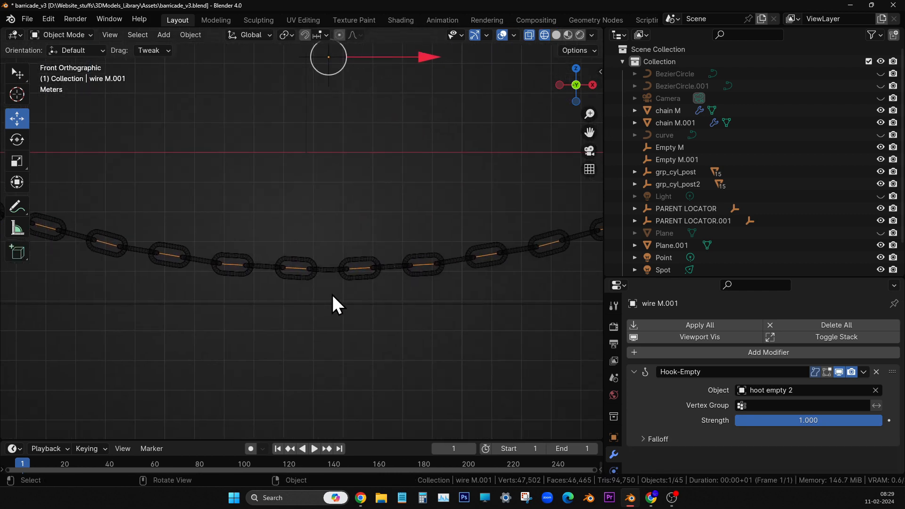
{"action": "left_click", "coordinate": [293, 266]}
{"action": "left_click", "coordinate": [298, 268]}
{"action": "key", "text": "Tab"}
{"action": "scroll", "coordinate": [354, 273], "scroll_direction": "down", "scroll_amount": 4}
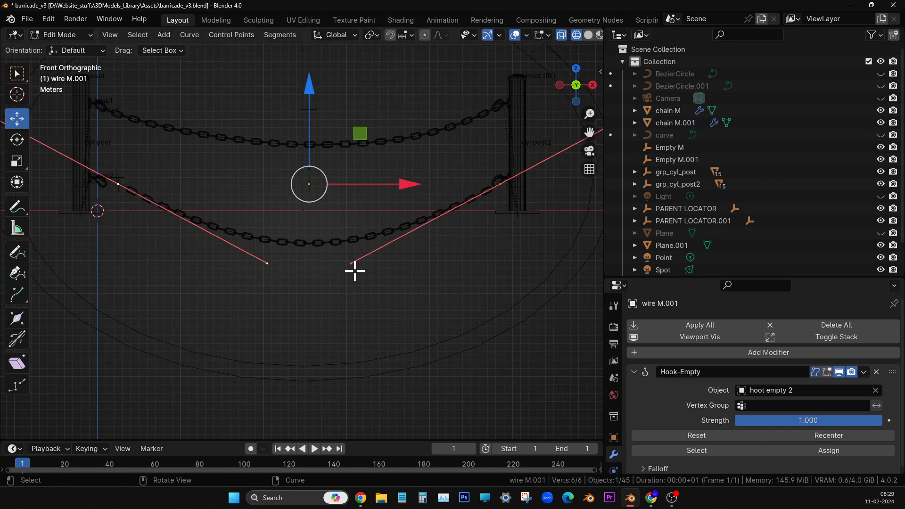
{"action": "key", "text": "alt+a"}
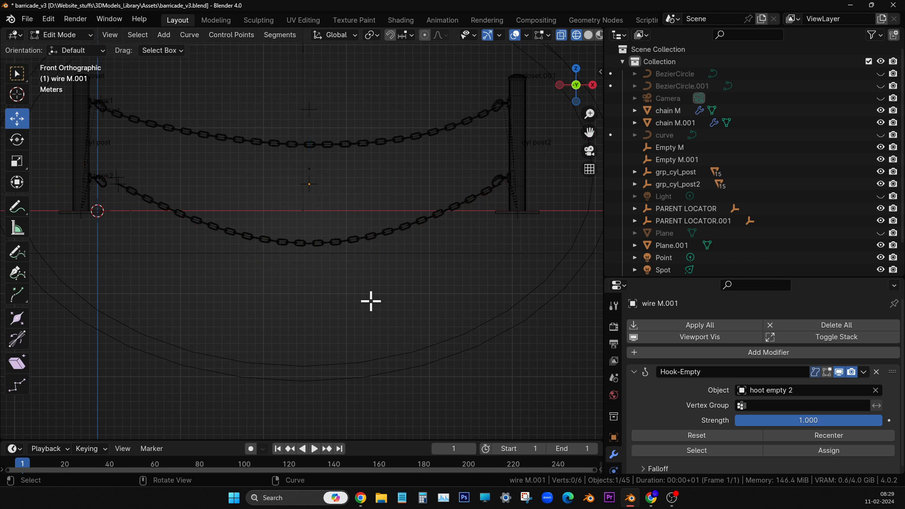
{"action": "key", "text": "a"}
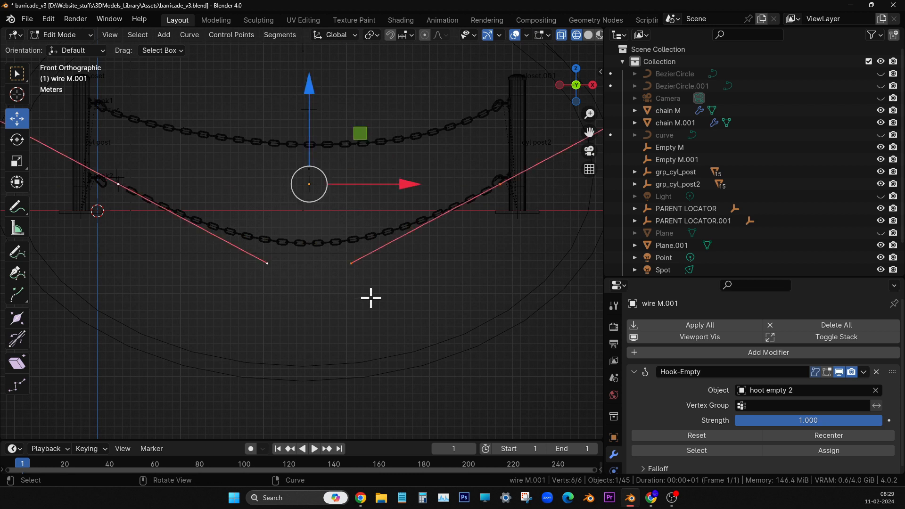
{"action": "right_click", "coordinate": [352, 276]}
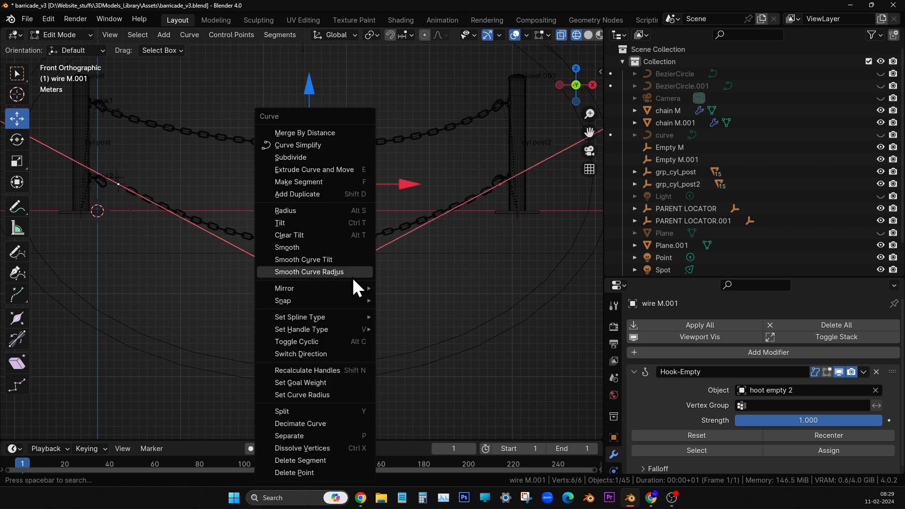
{"action": "left_click", "coordinate": [316, 157]}
Raise wire M.001's middle control point along Z to make the lower chain's sag shallower.
{"action": "scroll", "coordinate": [329, 338], "scroll_direction": "up", "scroll_amount": 3}
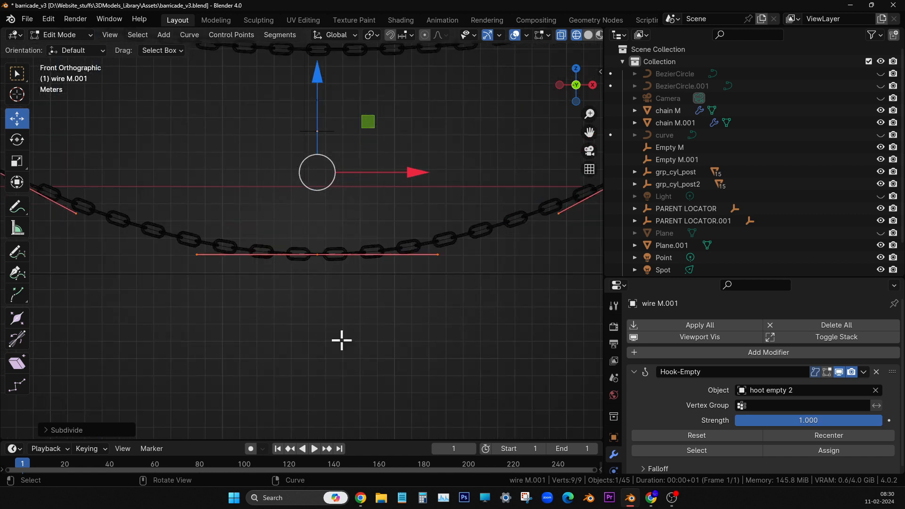
{"action": "scroll", "coordinate": [349, 338], "scroll_direction": "up", "scroll_amount": 3}
{"action": "left_click", "coordinate": [325, 269]}
{"action": "left_click", "coordinate": [329, 270]}
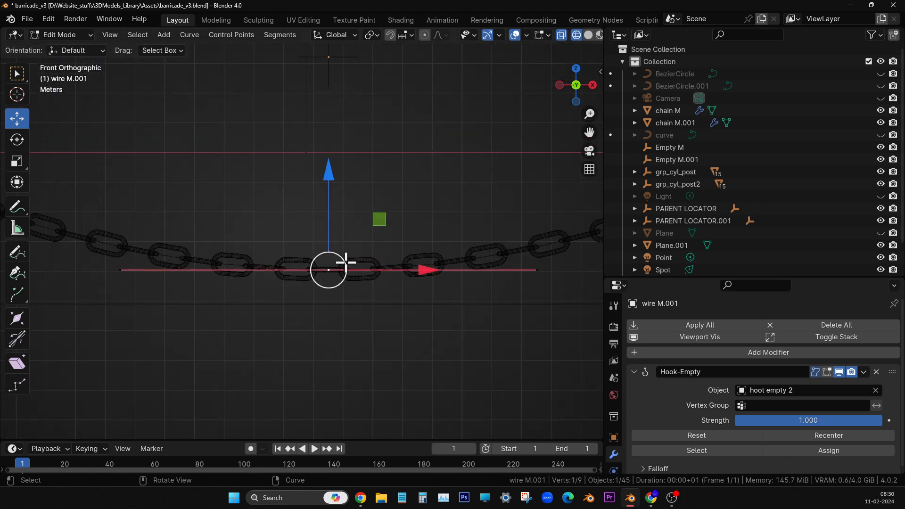
{"action": "left_click_drag", "start_coordinate": [324, 177], "coordinate": [329, 116]}
{"action": "scroll", "coordinate": [399, 247], "scroll_direction": "down", "scroll_amount": 5}
{"action": "scroll", "coordinate": [400, 247], "scroll_direction": "down", "scroll_amount": 3}
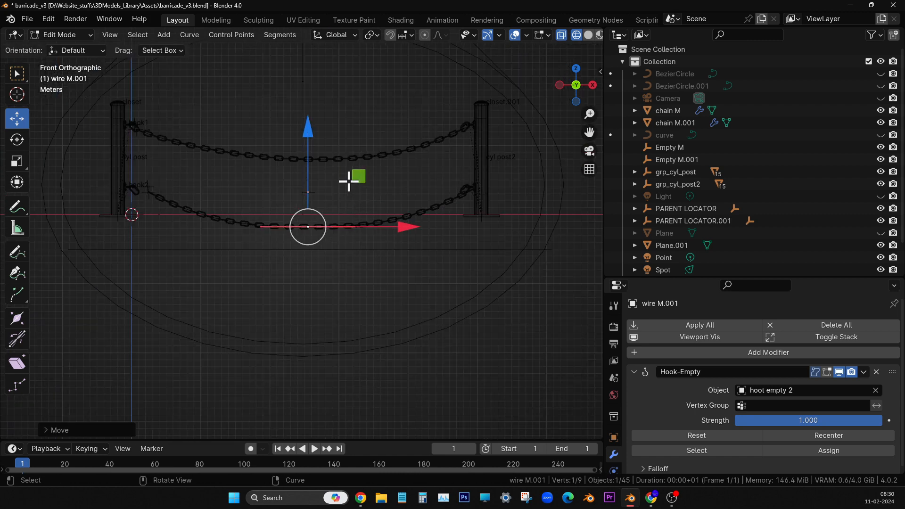
{"action": "mouse_move", "coordinate": [309, 131]}
{"action": "left_mouse_down"}
{"action": "mouse_move", "coordinate": [308, 114]}
{"action": "mouse_move", "coordinate": [309, 127]}
{"action": "left_mouse_up"}
{"action": "scroll", "coordinate": [413, 247], "scroll_direction": "up", "scroll_amount": 2}
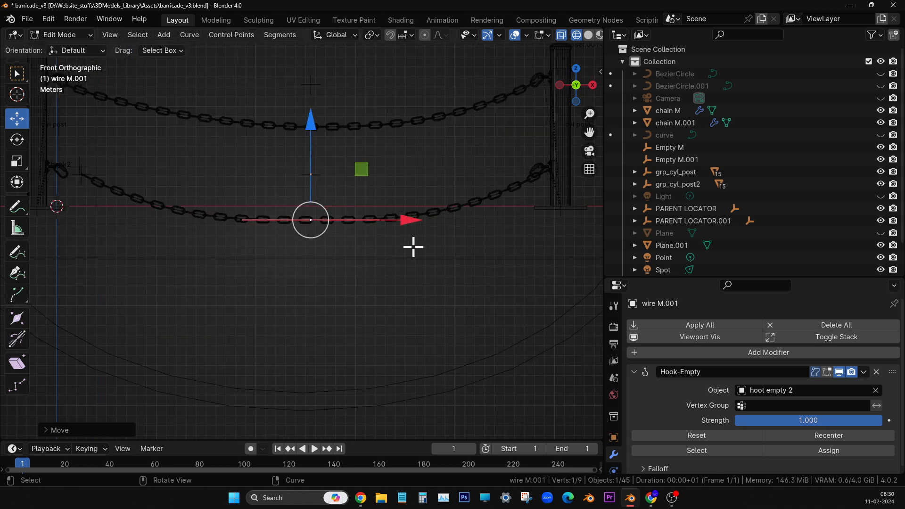
Raise wire M.001's right end point along Z so the chain's last link sits inside the right post's lower connecting link.
{"action": "middle_click_drag", "start_coordinate": [437, 288], "coordinate": [297, 307], "text": "shift"}
{"action": "scroll", "coordinate": [457, 275], "scroll_direction": "up", "scroll_amount": 2}
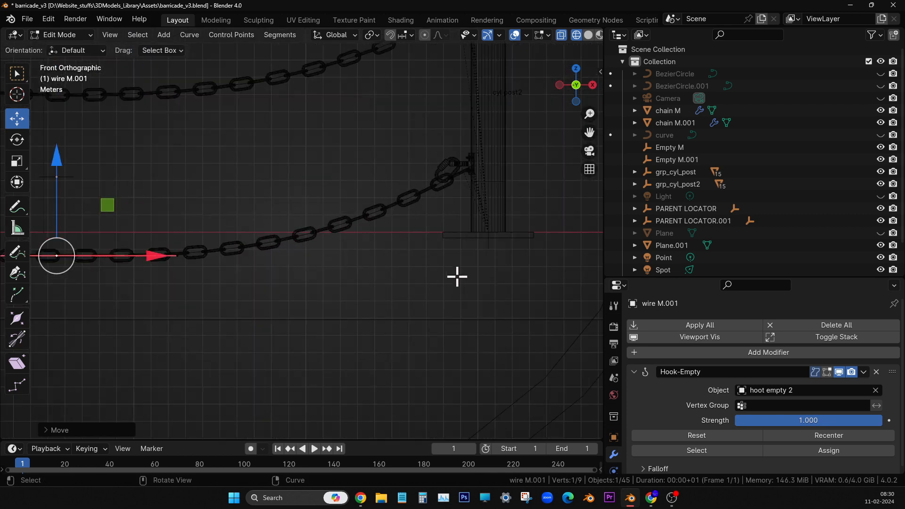
{"action": "middle_click_drag", "start_coordinate": [457, 275], "coordinate": [514, 344], "text": "shift"}
{"action": "key", "text": "Tab"}
{"action": "scroll", "coordinate": [449, 370], "scroll_direction": "up", "scroll_amount": 3}
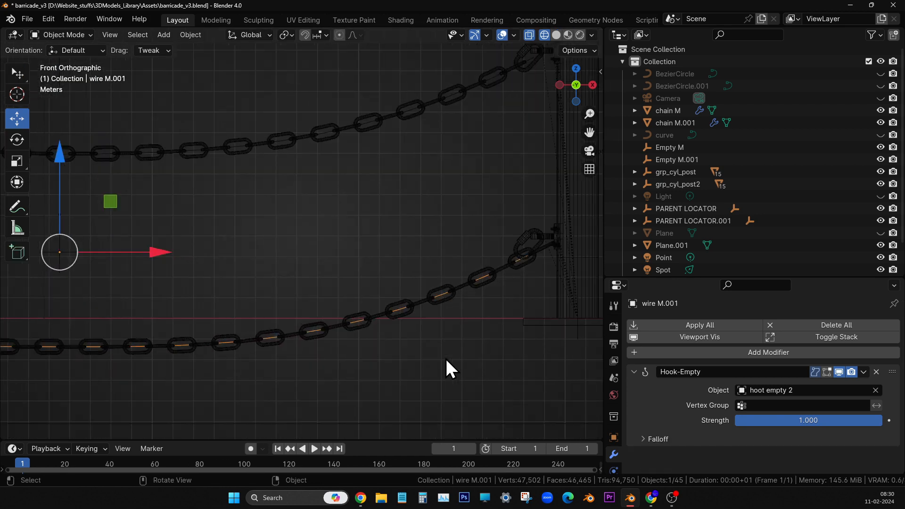
{"action": "middle_click_drag", "start_coordinate": [522, 376], "coordinate": [317, 338], "text": "shift"}
{"action": "scroll", "coordinate": [381, 336], "scroll_direction": "up", "scroll_amount": 2}
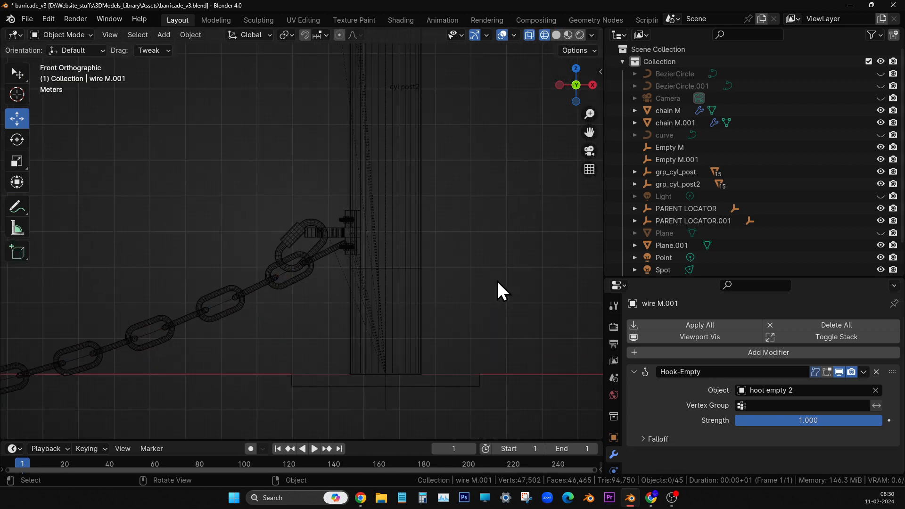
{"action": "left_click", "coordinate": [294, 285]}
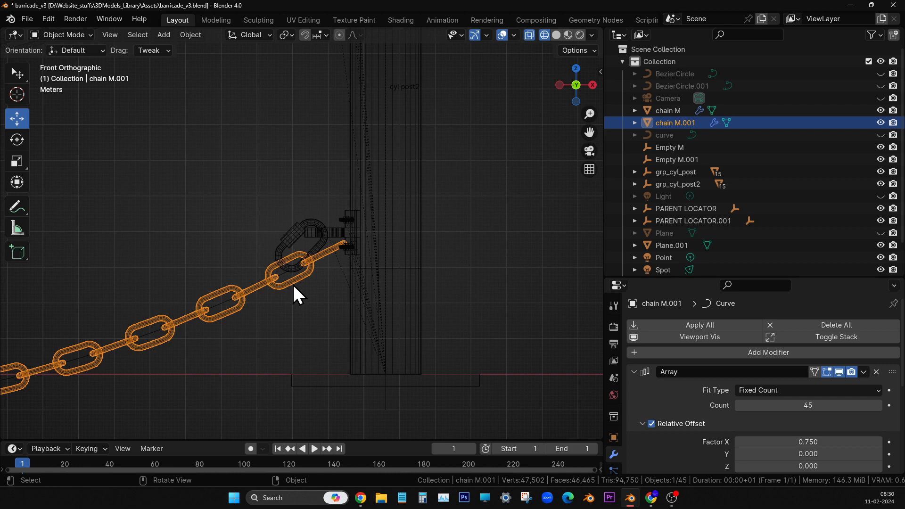
{"action": "scroll", "coordinate": [228, 401], "scroll_direction": "up", "scroll_amount": 3}
{"action": "left_click", "coordinate": [135, 378]}
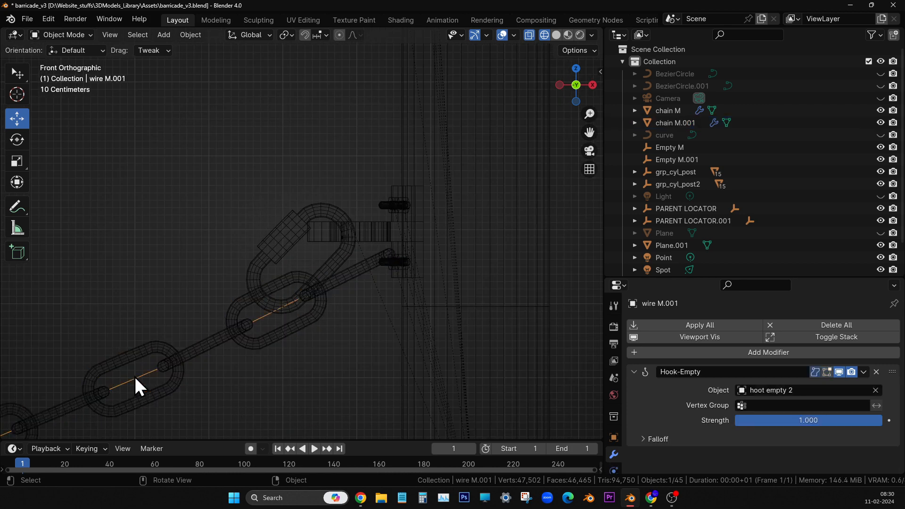
{"action": "key", "text": "Tab"}
{"action": "left_click_drag", "start_coordinate": [259, 236], "coordinate": [389, 335]}
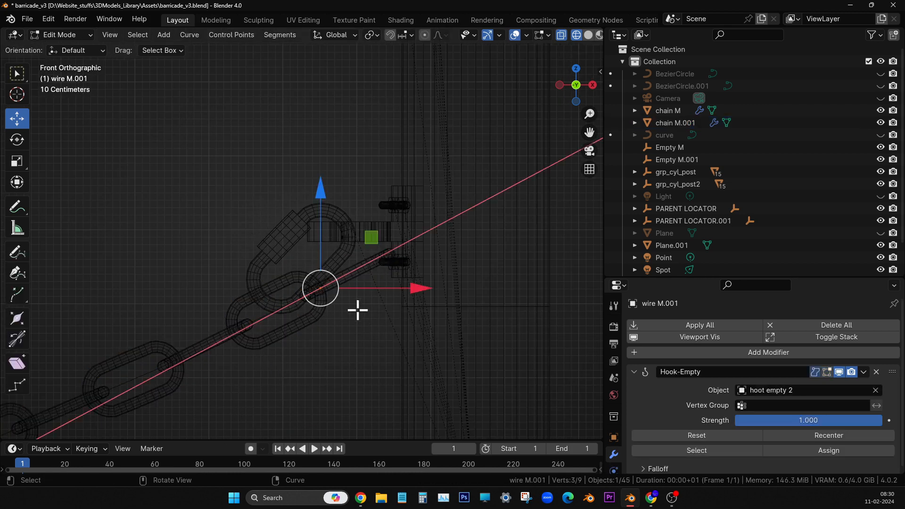
{"action": "left_click_drag", "start_coordinate": [321, 200], "coordinate": [321, 167]}
{"action": "key", "text": "Tab"}
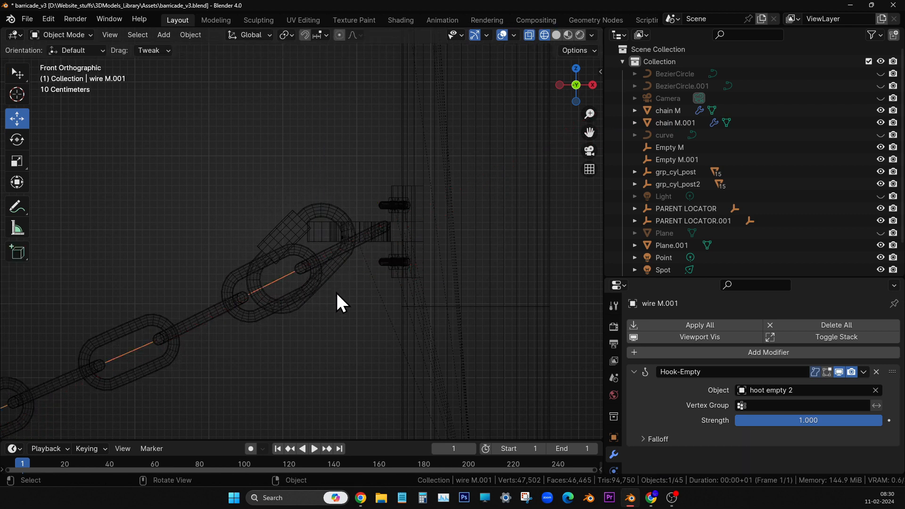
{"action": "key", "text": "Tab"}
{"action": "left_click_drag", "start_coordinate": [388, 253], "coordinate": [390, 257]}
Move PARENT LOCATOR.001 left along X to bring the lower chain's left end to the left post's lower connecting link.
{"action": "scroll", "coordinate": [391, 259], "scroll_direction": "down", "scroll_amount": 8}
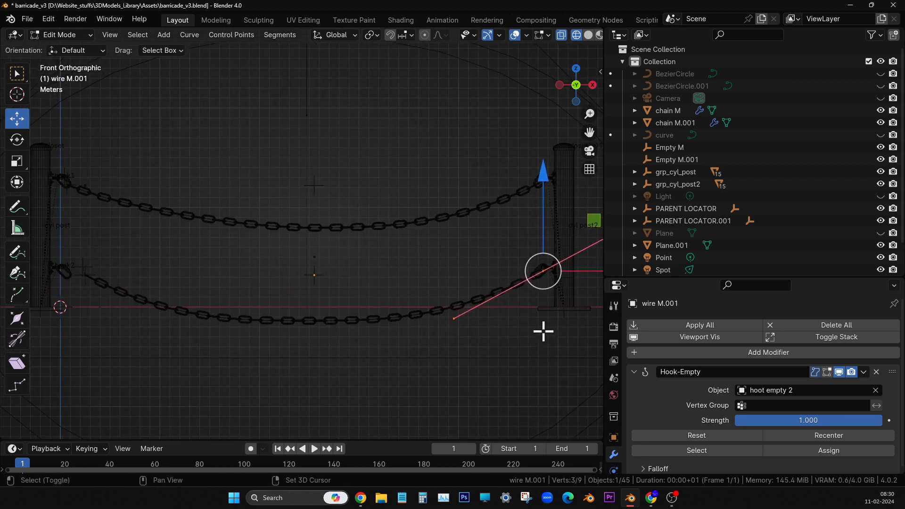
{"action": "scroll", "coordinate": [489, 320], "scroll_direction": "up", "scroll_amount": 5}
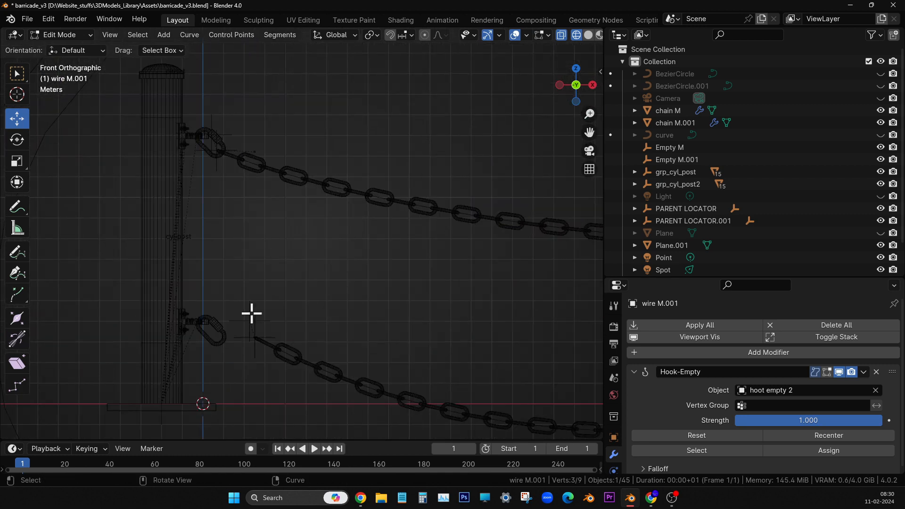
{"action": "key", "text": "Tab"}
{"action": "key", "text": "Tab"}
{"action": "key", "text": "Tab"}
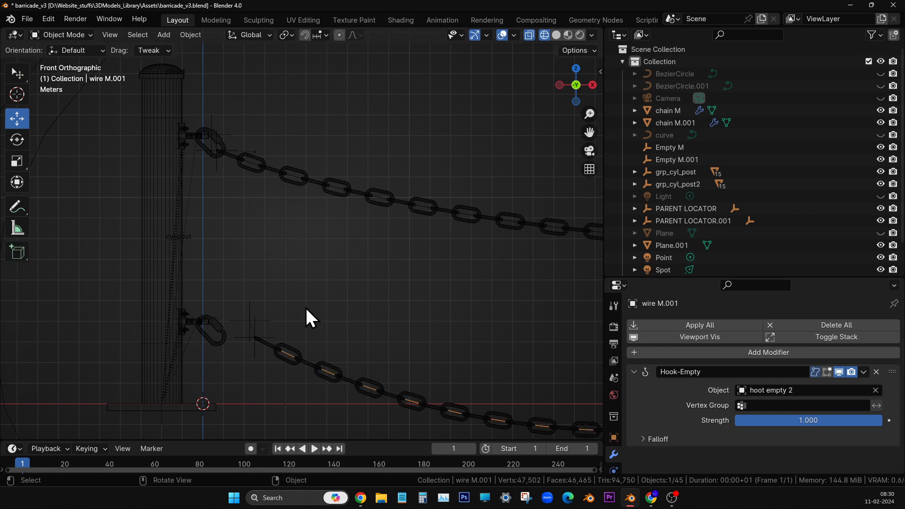
{"action": "left_click", "coordinate": [250, 313]}
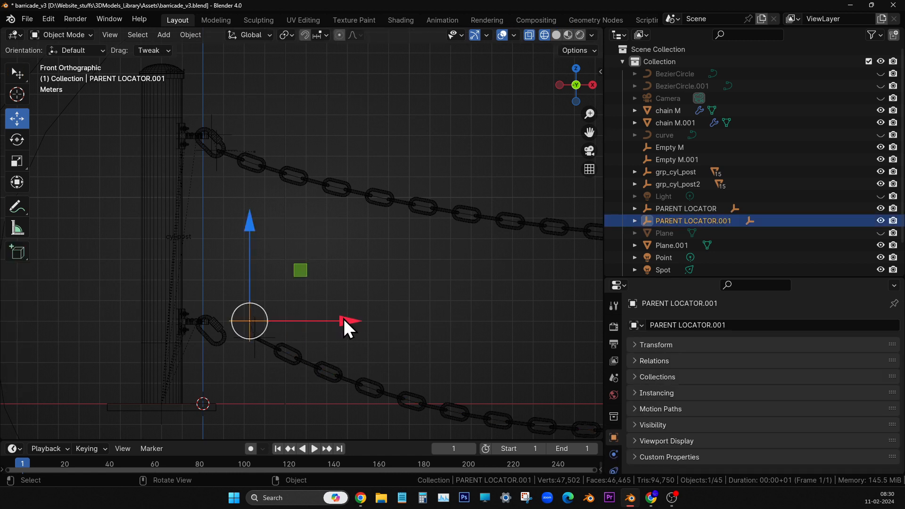
{"action": "middle_click_drag", "start_coordinate": [353, 329], "coordinate": [361, 269], "text": "shift"}
{"action": "left_click_drag", "start_coordinate": [361, 261], "coordinate": [317, 254]}
Nudge wire M.001's right end point slightly left along X within the right post's lower connecting link.
{"action": "middle_click_drag", "start_coordinate": [584, 344], "coordinate": [126, 281], "text": "shift"}
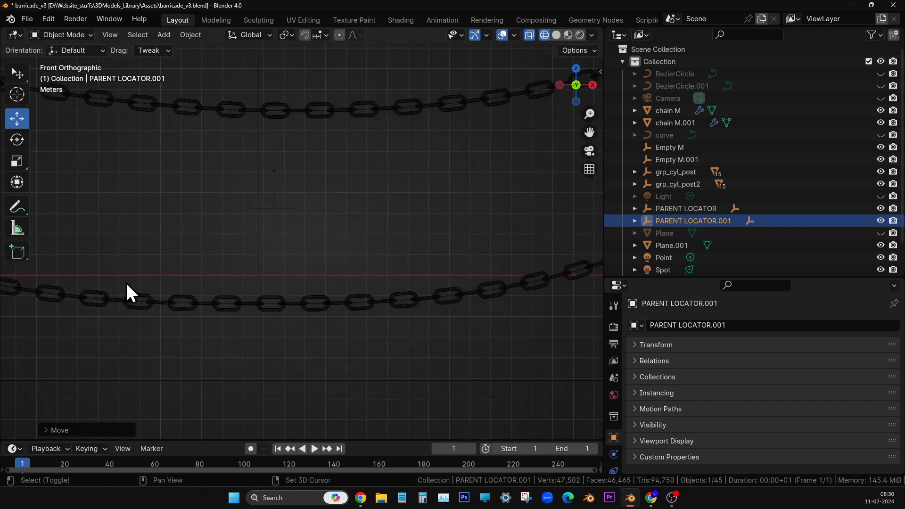
{"action": "middle_click_drag", "start_coordinate": [424, 274], "coordinate": [132, 297], "text": "shift"}
{"action": "middle_click_drag", "start_coordinate": [370, 266], "coordinate": [313, 277], "text": "shift"}
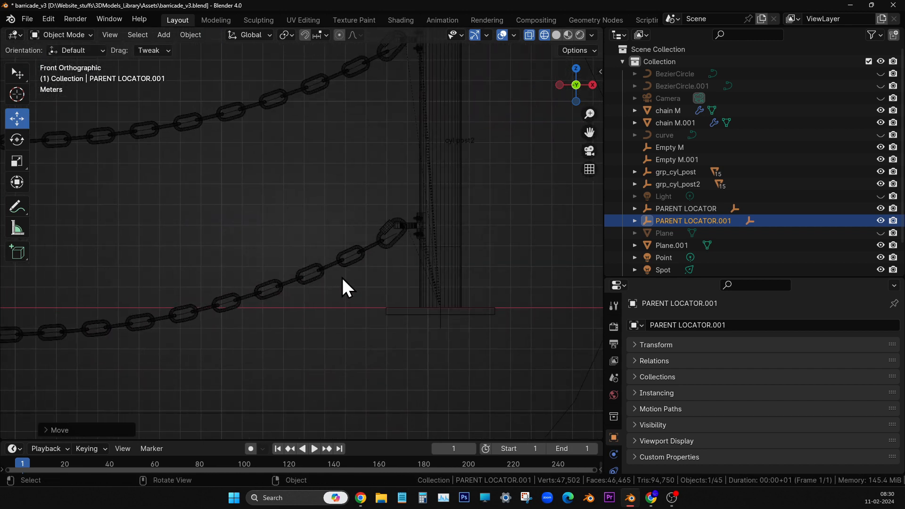
{"action": "scroll", "coordinate": [341, 276], "scroll_direction": "up", "scroll_amount": 3}
{"action": "middle_click_drag", "start_coordinate": [430, 270], "coordinate": [302, 272], "text": "shift"}
{"action": "left_click", "coordinate": [299, 260]}
{"action": "key", "text": "Tab"}
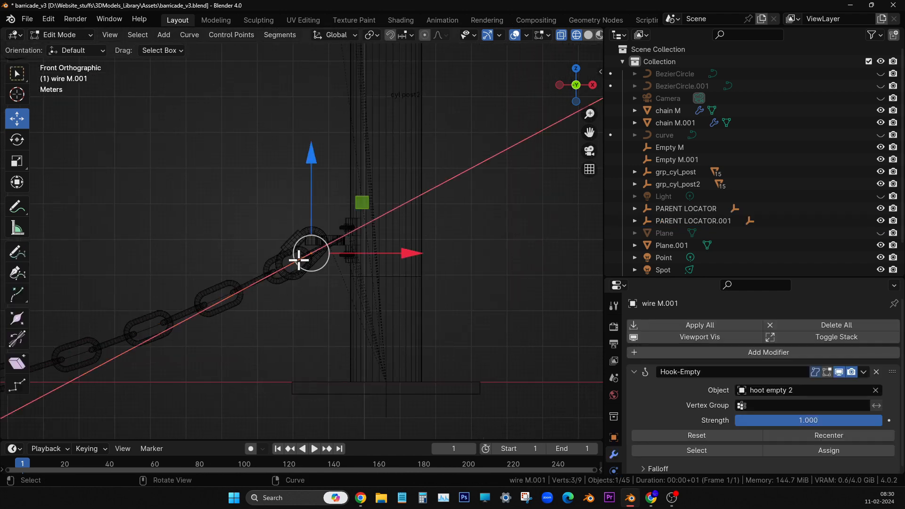
{"action": "scroll", "coordinate": [303, 292], "scroll_direction": "up", "scroll_amount": 2}
{"action": "left_click_drag", "start_coordinate": [403, 263], "coordinate": [396, 263]}
{"action": "key", "text": "Tab"}
{"action": "scroll", "coordinate": [319, 315], "scroll_direction": "down", "scroll_amount": 4}
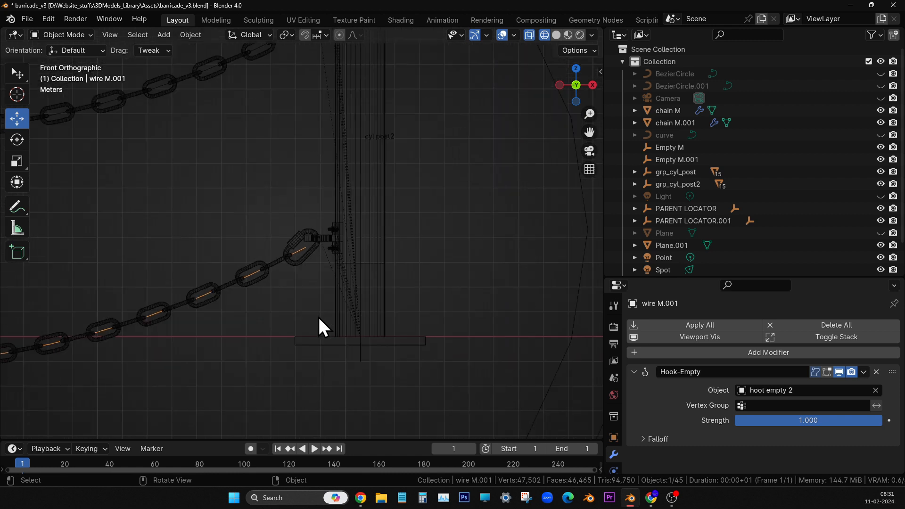
Fine-tune the height of wire M.001's right end point, lowering it slightly within the right post's lower connecting link.
{"action": "scroll", "coordinate": [336, 277], "scroll_direction": "up", "scroll_amount": 4}
{"action": "key", "text": "Tab"}
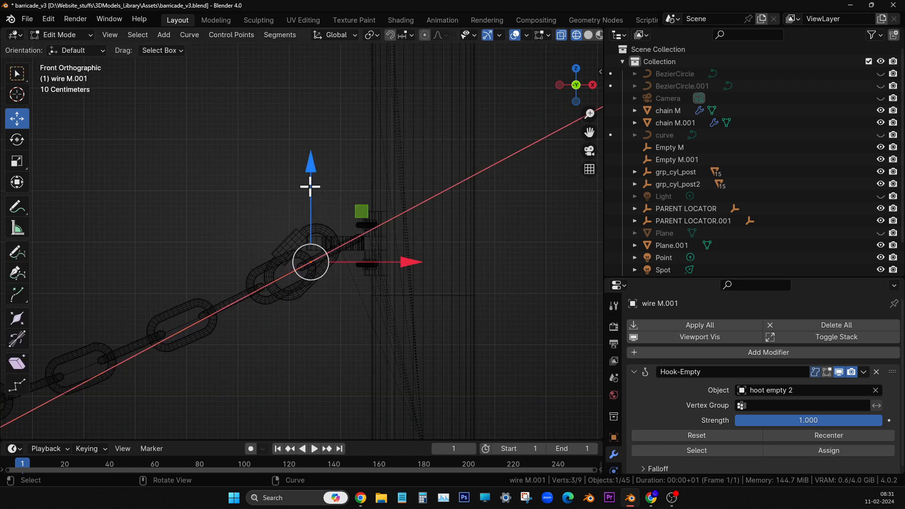
{"action": "left_click_drag", "start_coordinate": [309, 185], "coordinate": [313, 188]}
{"action": "key", "text": "Tab"}
{"action": "key", "text": "Tab"}
{"action": "key", "text": "Tab"}
{"action": "scroll", "coordinate": [318, 333], "scroll_direction": "down", "scroll_amount": 10}
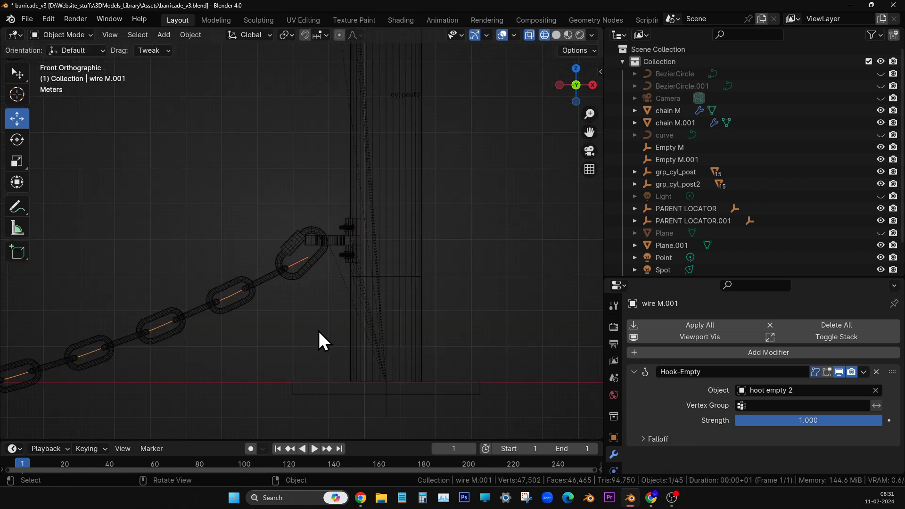
Raise wire M.001's middle control point slightly along Z to reduce the lower chain's sag.
{"action": "middle_click_drag", "start_coordinate": [127, 306], "coordinate": [371, 301], "text": "shift"}
{"action": "scroll", "coordinate": [445, 282], "scroll_direction": "down", "scroll_amount": 4}
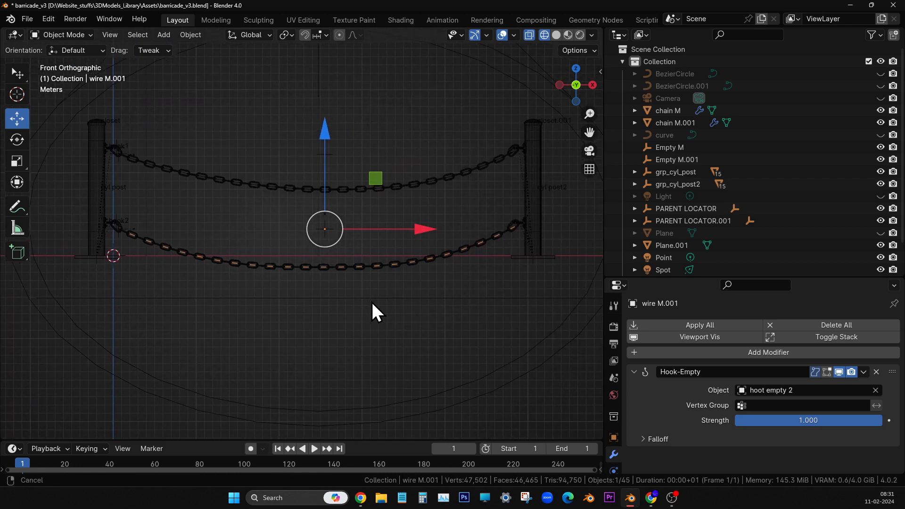
{"action": "key", "text": "Tab"}
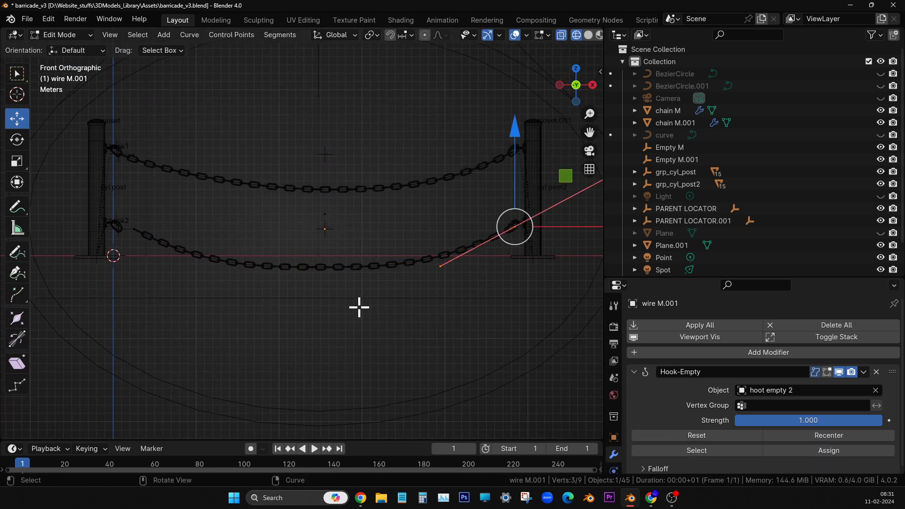
{"action": "scroll", "coordinate": [376, 328], "scroll_direction": "up", "scroll_amount": 3}
{"action": "middle_click_drag", "start_coordinate": [376, 327], "coordinate": [346, 326], "text": "shift"}
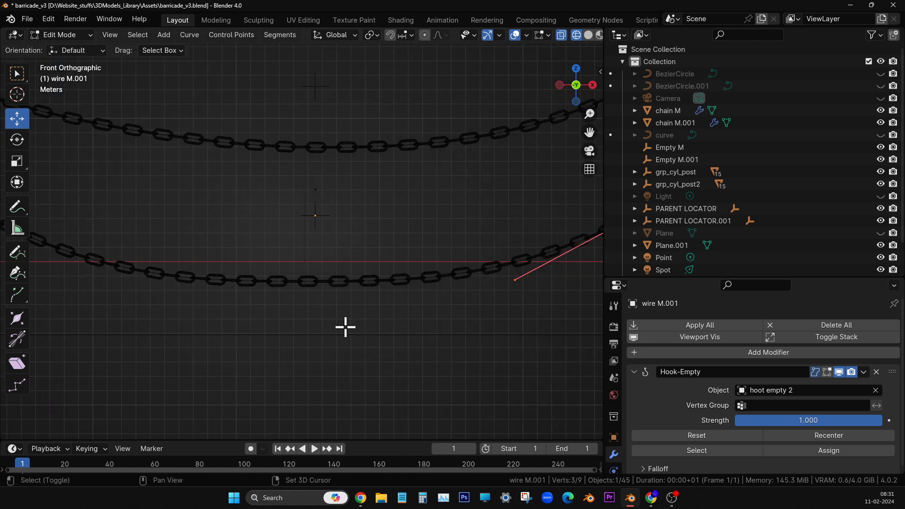
{"action": "scroll", "coordinate": [349, 333], "scroll_direction": "up", "scroll_amount": 2}
{"action": "left_click", "coordinate": [320, 302]}
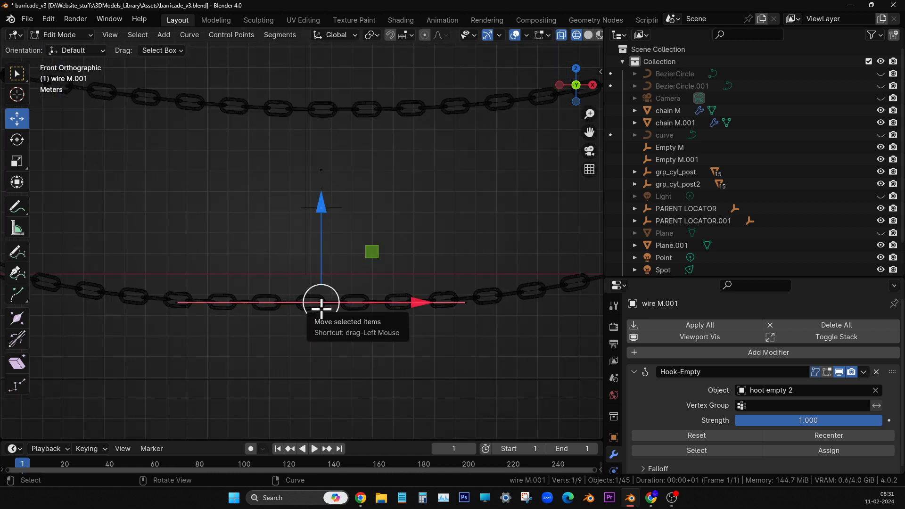
{"action": "left_click_drag", "start_coordinate": [321, 201], "coordinate": [325, 181]}
Scale down the handles of wire M.001's middle control point.
{"action": "middle_click_drag", "start_coordinate": [486, 319], "coordinate": [464, 301], "text": "shift"}
{"action": "key", "text": "s"}
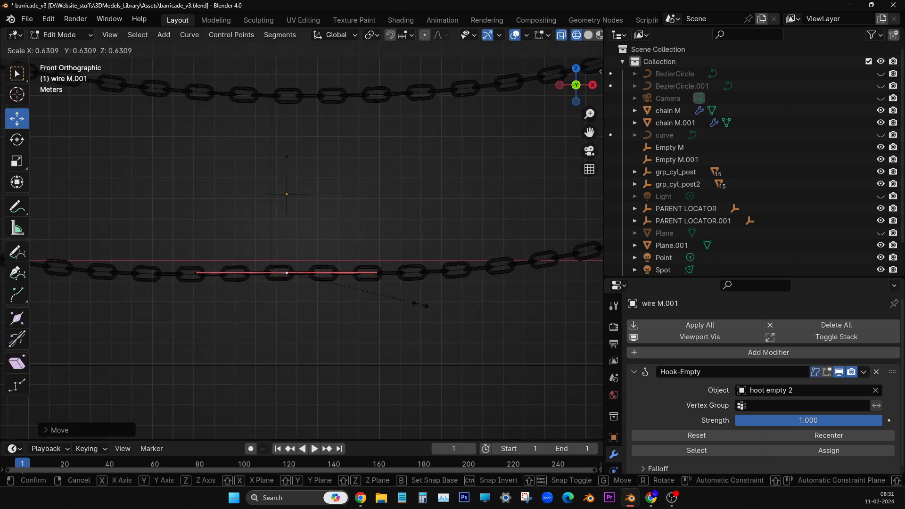
{"action": "left_click", "coordinate": [346, 313]}
Scale down the handles of wire M.001's right end point at the right post's lower connecting link.
{"action": "middle_click_drag", "start_coordinate": [470, 358], "coordinate": [176, 384], "text": "shift"}
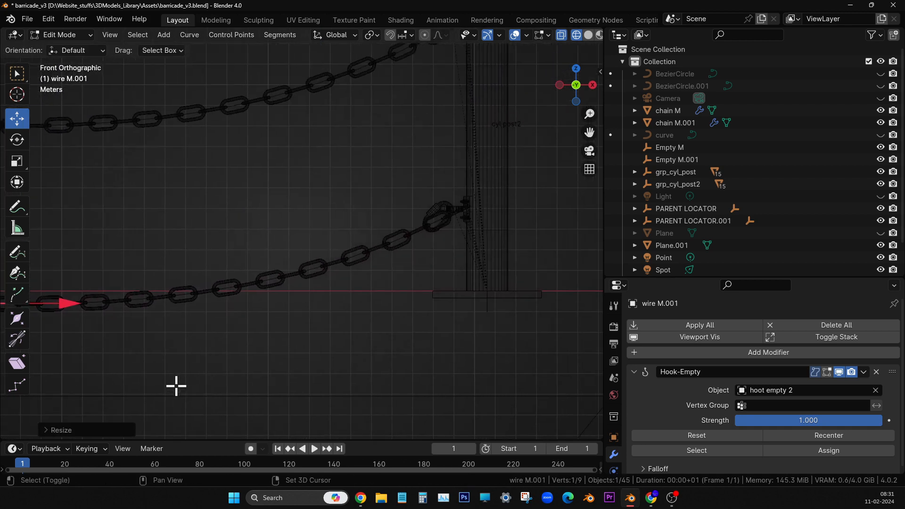
{"action": "left_click", "coordinate": [441, 217]}
{"action": "key", "text": "s"}
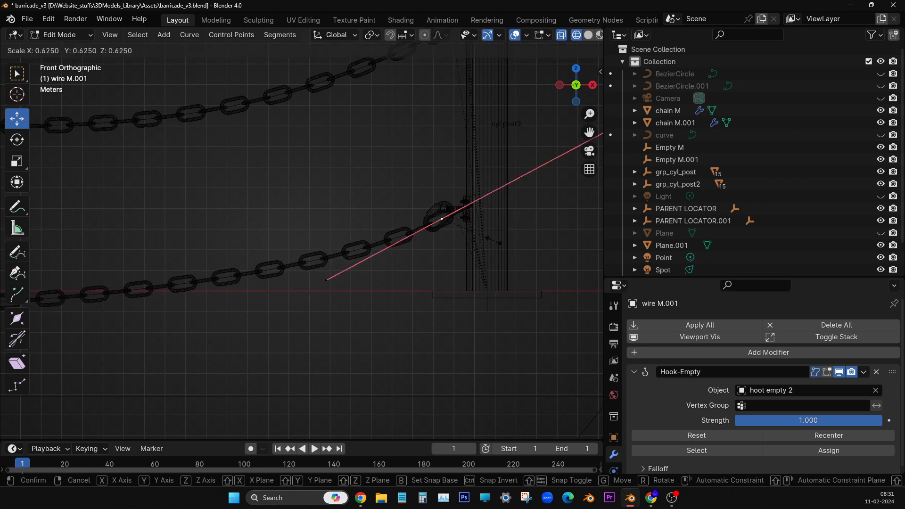
{"action": "left_click", "coordinate": [489, 242]}
{"action": "key", "text": "Tab"}
{"action": "scroll", "coordinate": [484, 297], "scroll_direction": "up", "scroll_amount": 2}
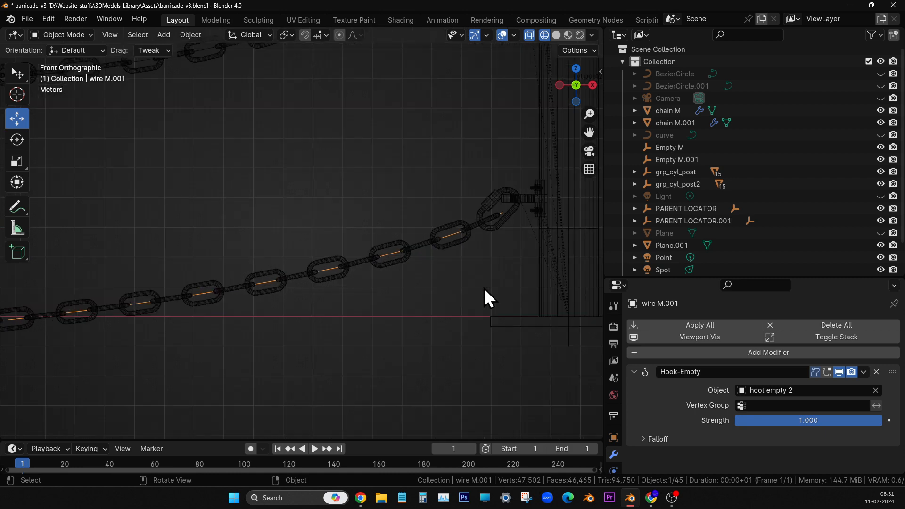
{"action": "key", "text": "Tab"}
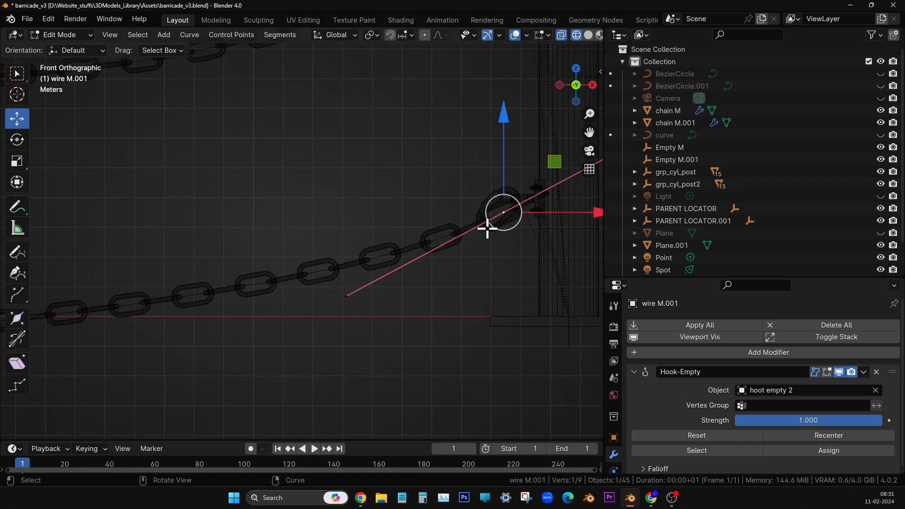
{"action": "key", "text": "Tab"}
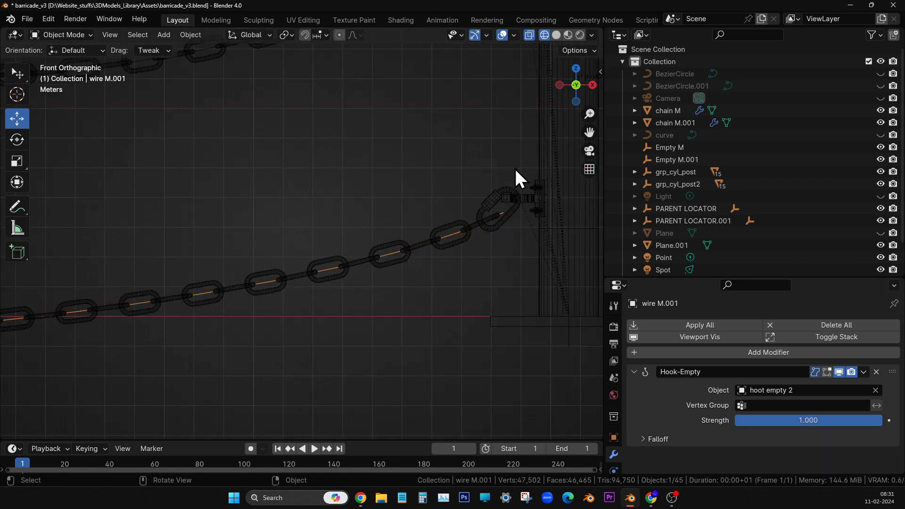
Scale down the handles of wire M.001's left end point near the left post, then leave curve editing.
{"action": "scroll", "coordinate": [467, 291], "scroll_direction": "down", "scroll_amount": 8}
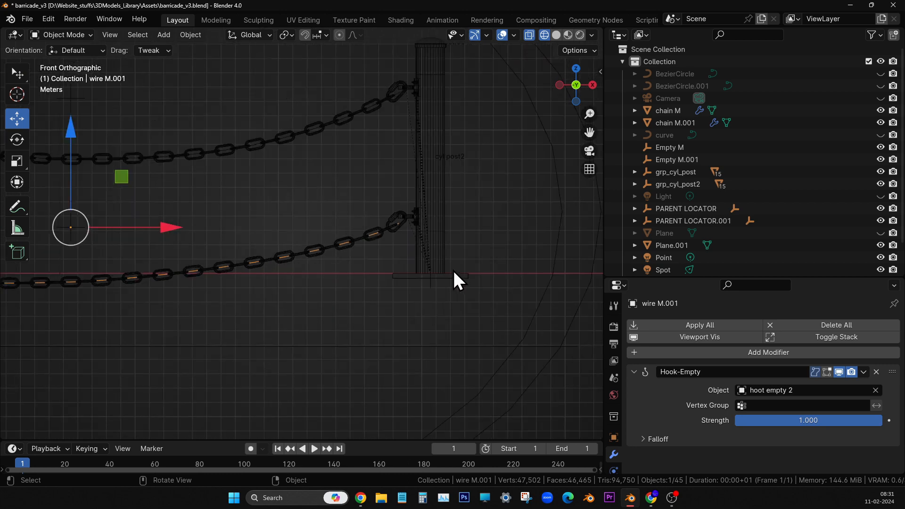
{"action": "middle_click_drag", "start_coordinate": [357, 291], "coordinate": [454, 294], "text": "shift"}
{"action": "key", "text": "Tab"}
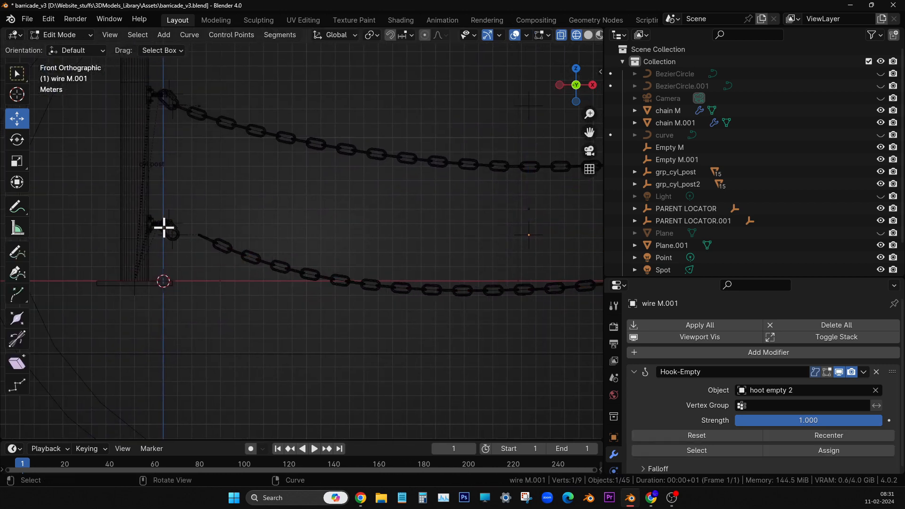
{"action": "left_click_drag", "start_coordinate": [244, 216], "coordinate": [174, 290]}
{"action": "key", "text": "s"}
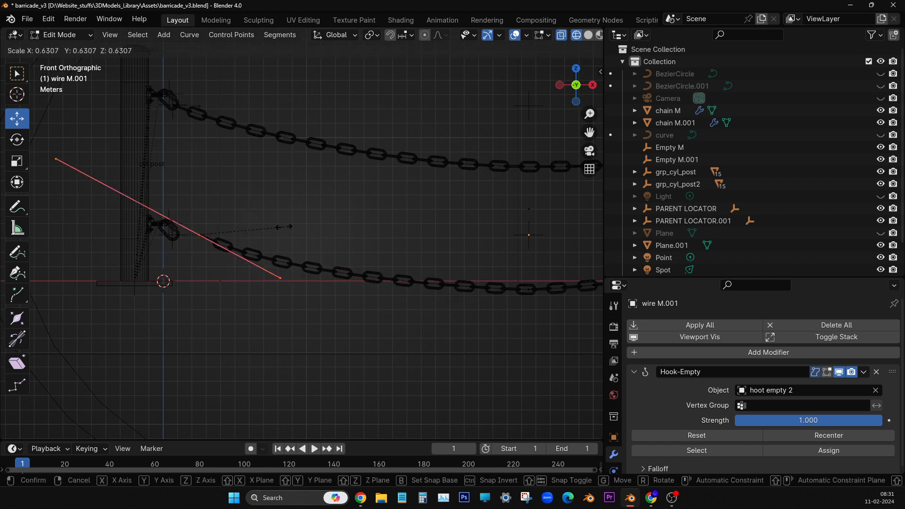
{"action": "left_click", "coordinate": [273, 229]}
{"action": "scroll", "coordinate": [384, 231], "scroll_direction": "down", "scroll_amount": 3}
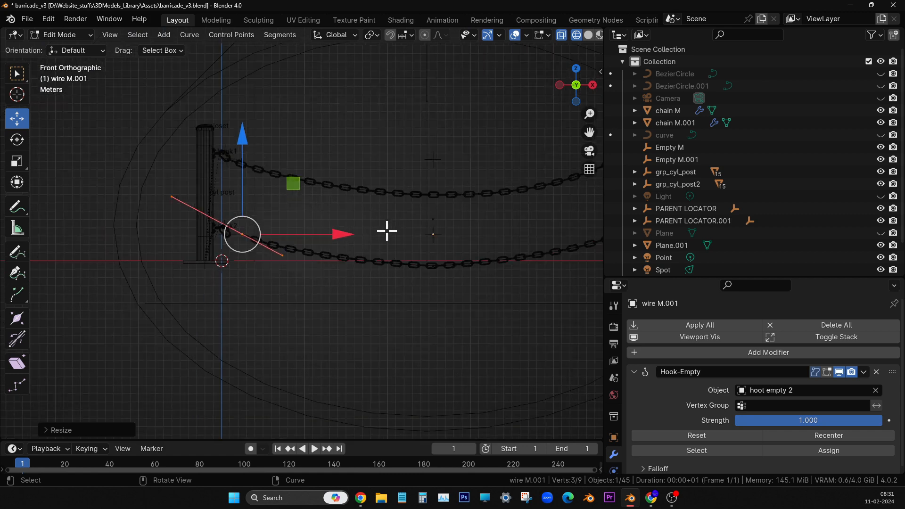
{"action": "left_click", "coordinate": [363, 282]}
{"action": "scroll", "coordinate": [356, 269], "scroll_direction": "up", "scroll_amount": 3}
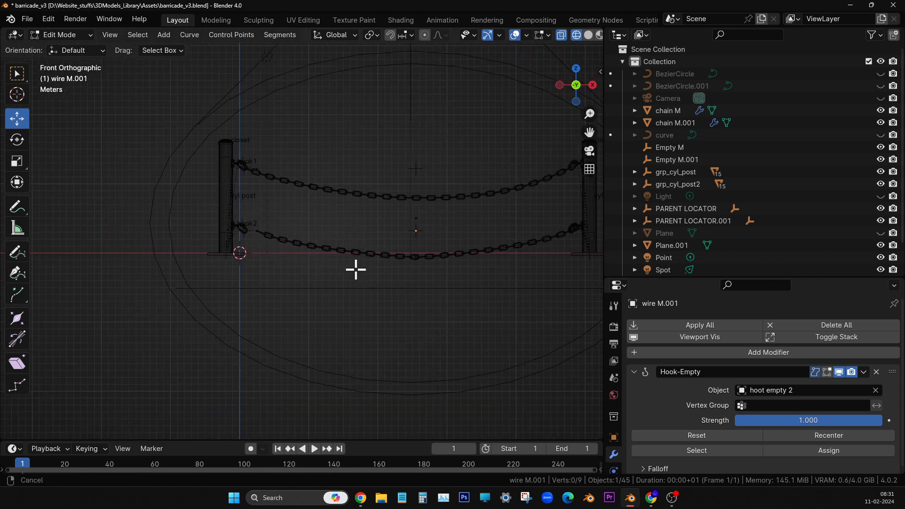
{"action": "key", "text": "Tab"}
Shorten the handles of wire M.001's right end point further to soften the lower chain's curve.
{"action": "scroll", "coordinate": [258, 251], "scroll_direction": "up", "scroll_amount": 3}
{"action": "middle_click_drag", "start_coordinate": [260, 255], "coordinate": [333, 303], "text": "shift"}
{"action": "scroll", "coordinate": [449, 276], "scroll_direction": "up", "scroll_amount": 3}
{"action": "scroll", "coordinate": [450, 279], "scroll_direction": "down", "scroll_amount": 8}
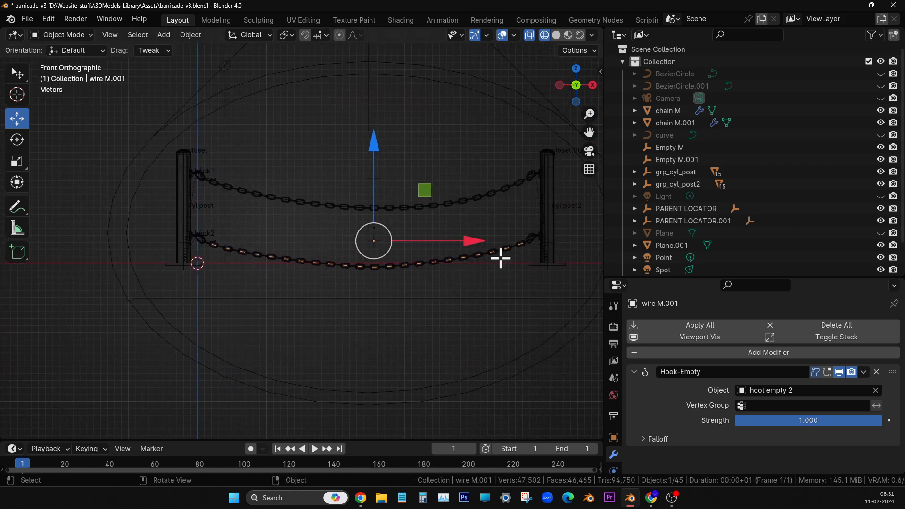
{"action": "key", "text": "Tab"}
{"action": "left_click", "coordinate": [532, 239]}
{"action": "key", "text": "s"}
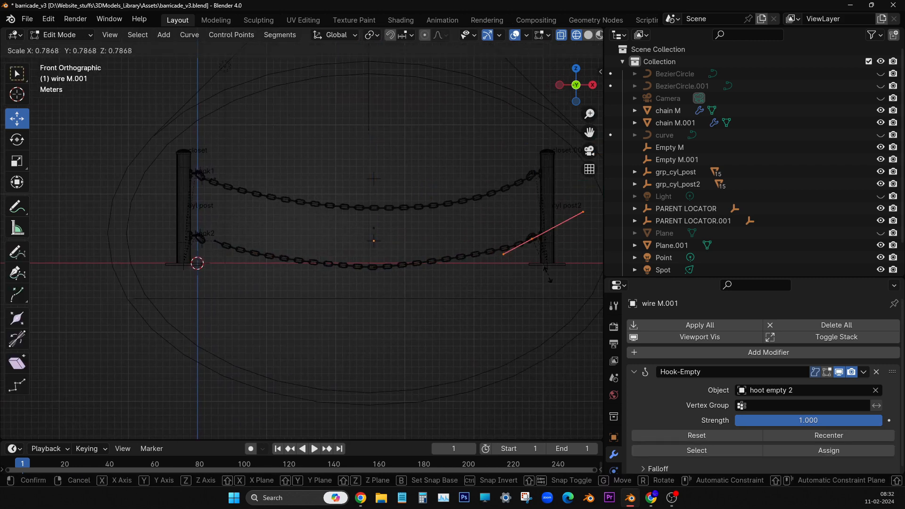
{"action": "left_click", "coordinate": [540, 276]}
{"action": "key", "text": "Tab"}
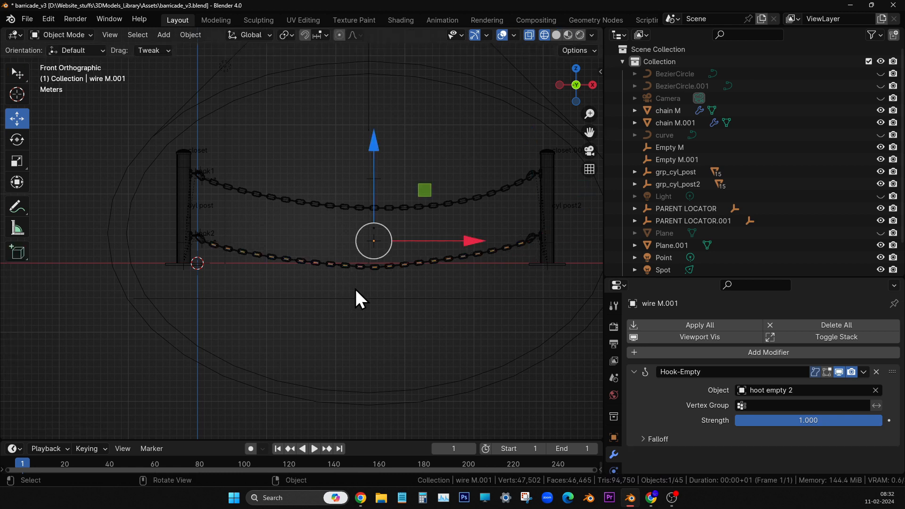
Shorten the handles of wire M.001's middle control point further and raise the point along Z.
{"action": "key", "text": "Tab"}
{"action": "left_click_drag", "start_coordinate": [372, 298], "coordinate": [414, 226]}
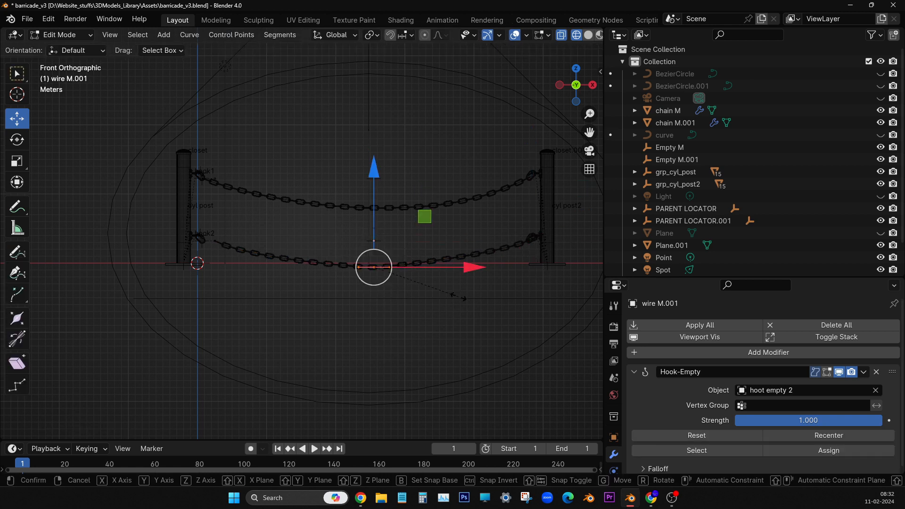
{"action": "key", "text": "s"}
{"action": "left_click", "coordinate": [437, 298]}
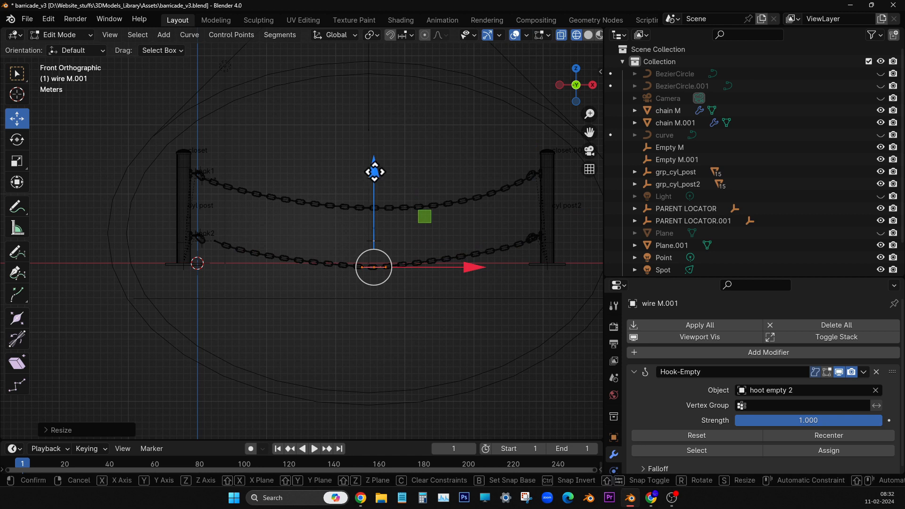
{"action": "left_click_drag", "start_coordinate": [374, 171], "coordinate": [372, 153]}
Scale up the handles of wire M.001's right end point slightly to adjust the chain's fit at the right post.
{"action": "scroll", "coordinate": [439, 302], "scroll_direction": "up", "scroll_amount": 1}
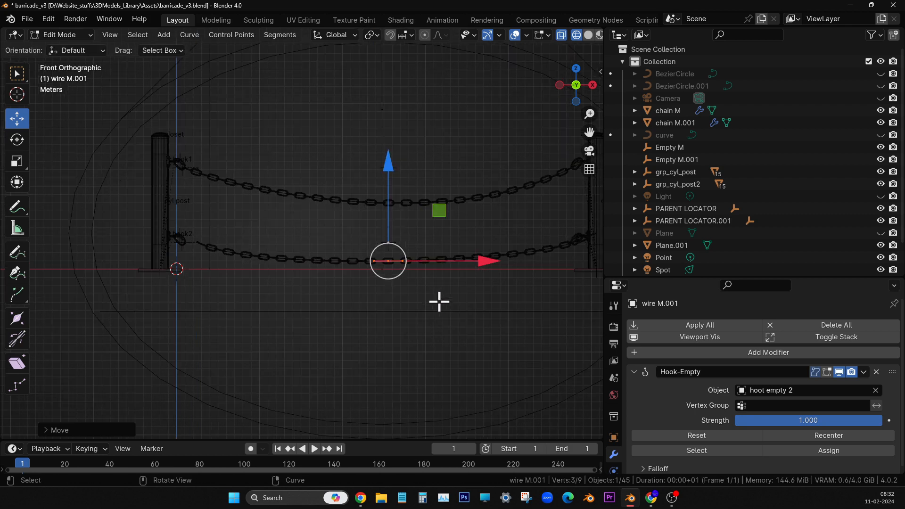
{"action": "middle_click_drag", "start_coordinate": [471, 307], "coordinate": [344, 299], "text": "shift"}
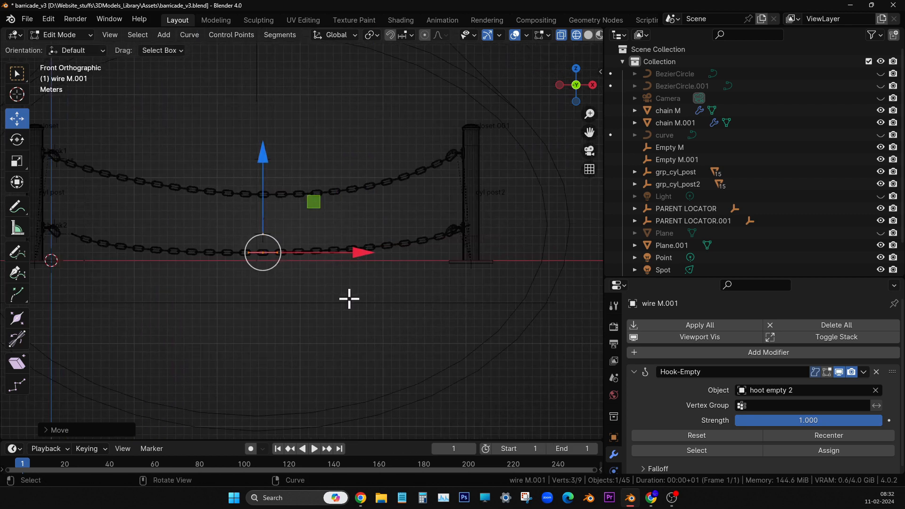
{"action": "scroll", "coordinate": [370, 259], "scroll_direction": "up", "scroll_amount": 8}
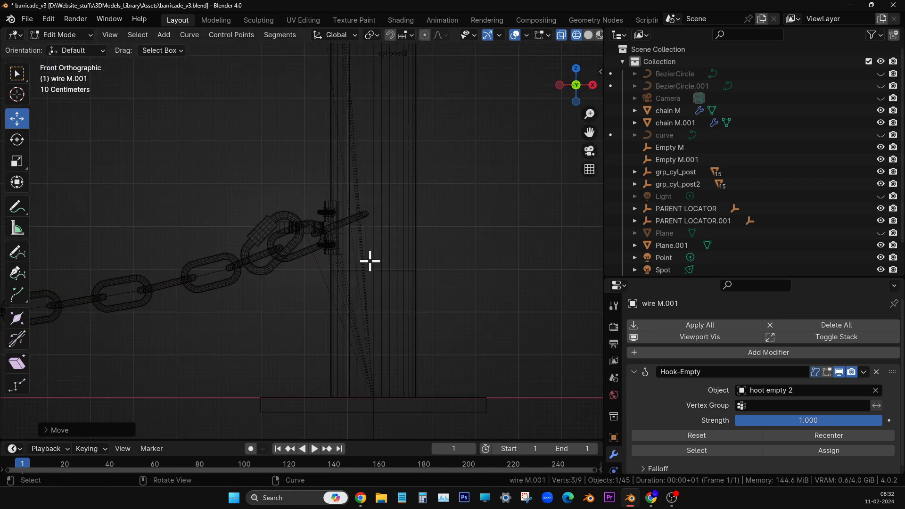
{"action": "left_click_drag", "start_coordinate": [415, 293], "coordinate": [255, 158]}
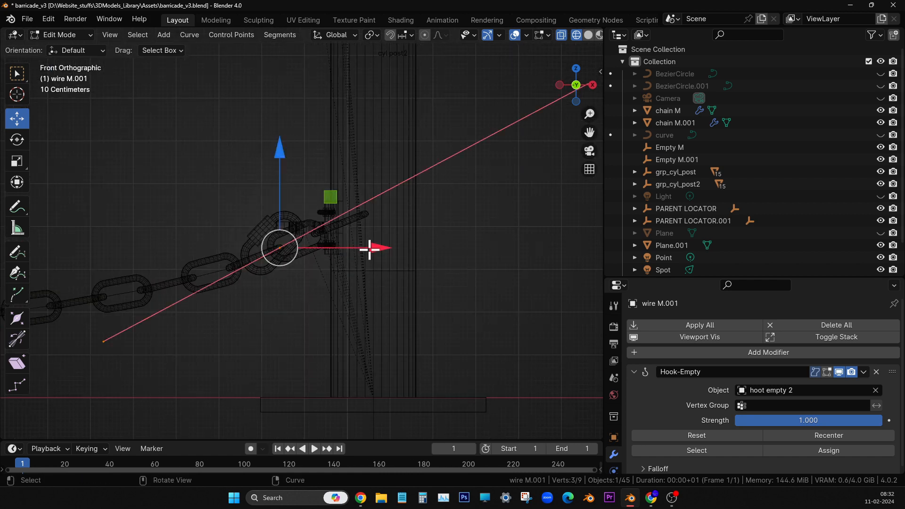
{"action": "key", "text": "Tab"}
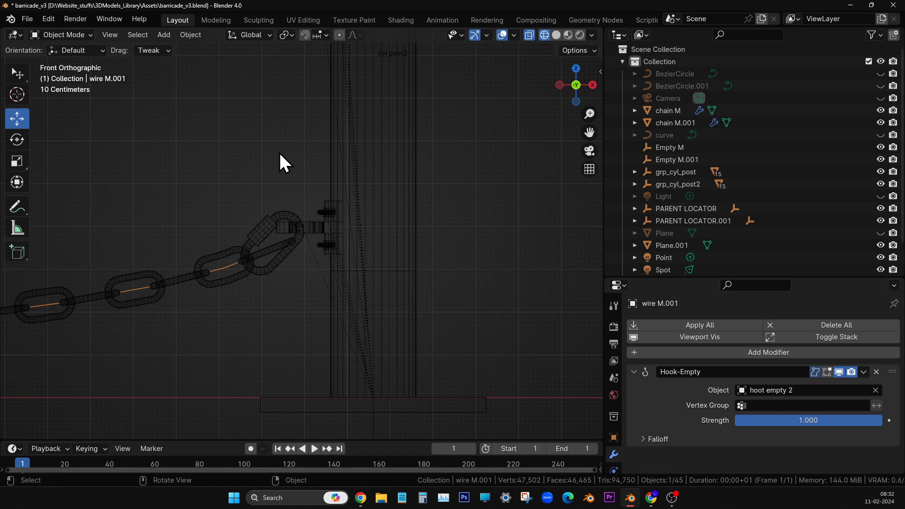
{"action": "scroll", "coordinate": [330, 207], "scroll_direction": "down", "scroll_amount": 5}
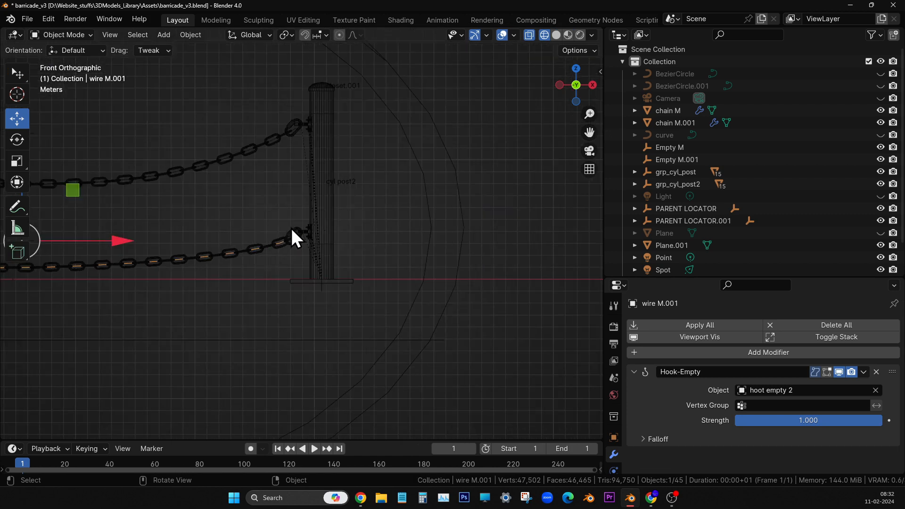
{"action": "key", "text": "Tab"}
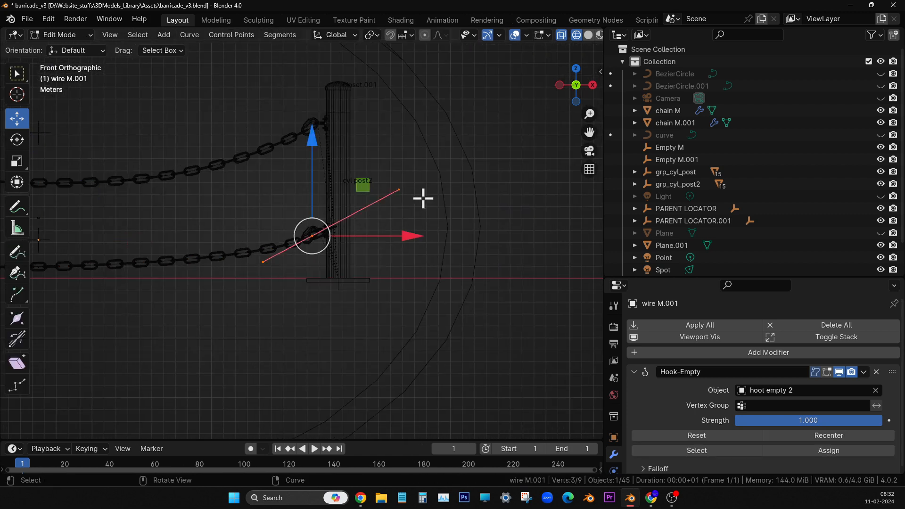
{"action": "key", "text": "s"}
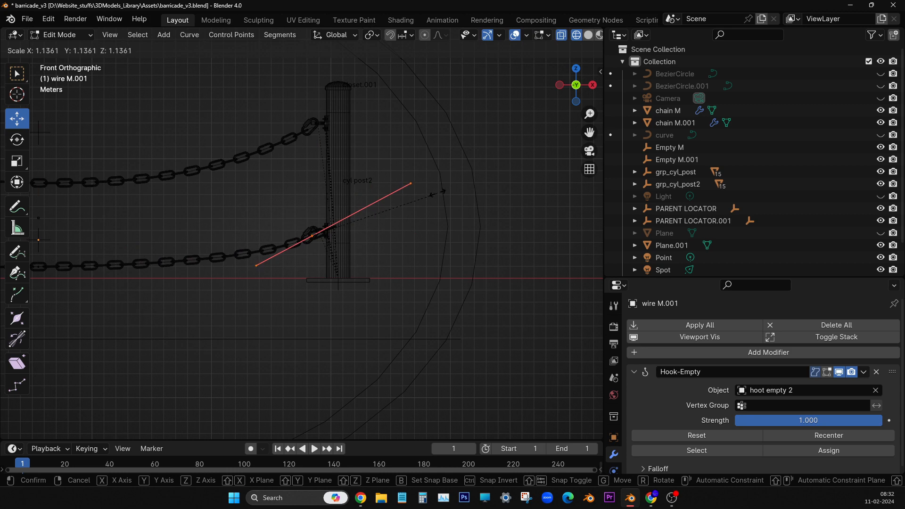
{"action": "left_click", "coordinate": [438, 194]}
{"action": "key", "text": "Tab"}
Move wire M.001's left end point left along X toward the left post's lower connecting link.
{"action": "middle_click_drag", "start_coordinate": [265, 251], "coordinate": [451, 248], "text": "shift"}
{"action": "middle_click_drag", "start_coordinate": [173, 234], "coordinate": [425, 240], "text": "shift"}
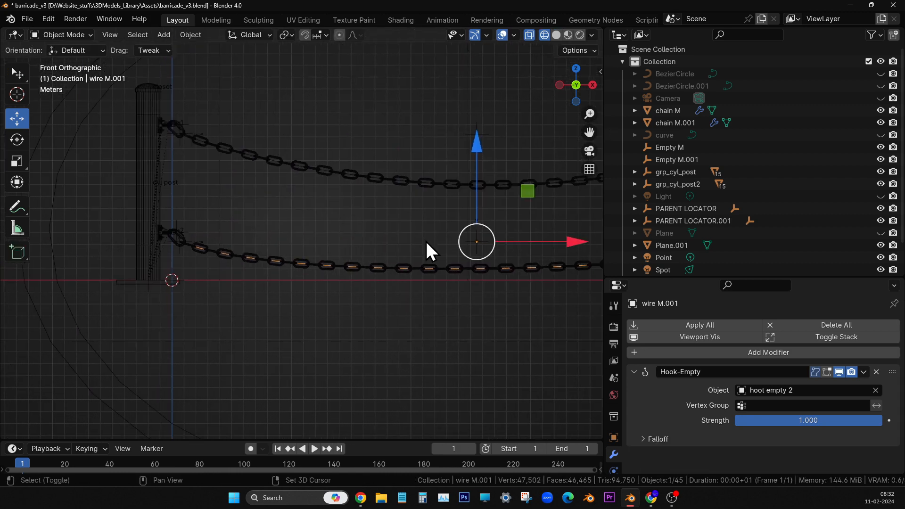
{"action": "middle_click_drag", "start_coordinate": [251, 251], "coordinate": [335, 266], "text": "shift"}
{"action": "scroll", "coordinate": [335, 268], "scroll_direction": "up", "scroll_amount": 4}
{"action": "middle_click_drag", "start_coordinate": [264, 285], "coordinate": [347, 236], "text": "shift"}
{"action": "scroll", "coordinate": [346, 237], "scroll_direction": "up", "scroll_amount": 4}
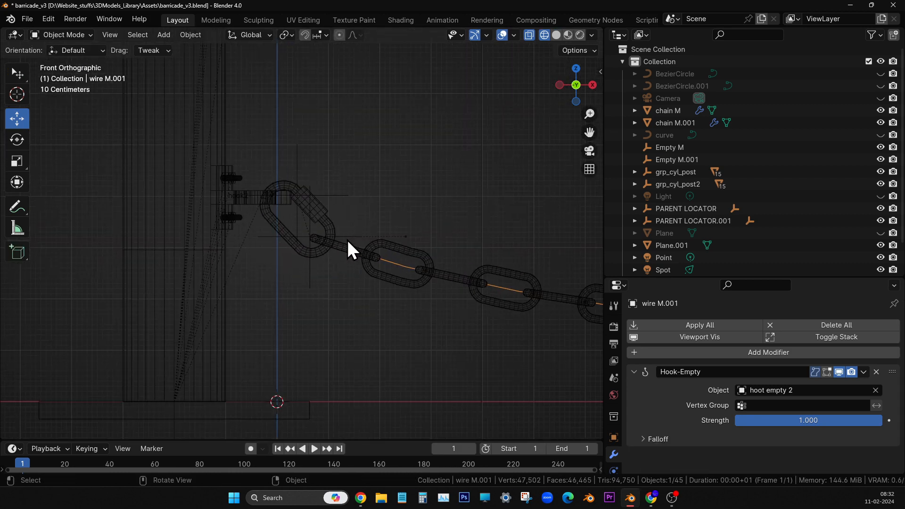
{"action": "key", "text": "Tab"}
{"action": "left_click", "coordinate": [404, 236]}
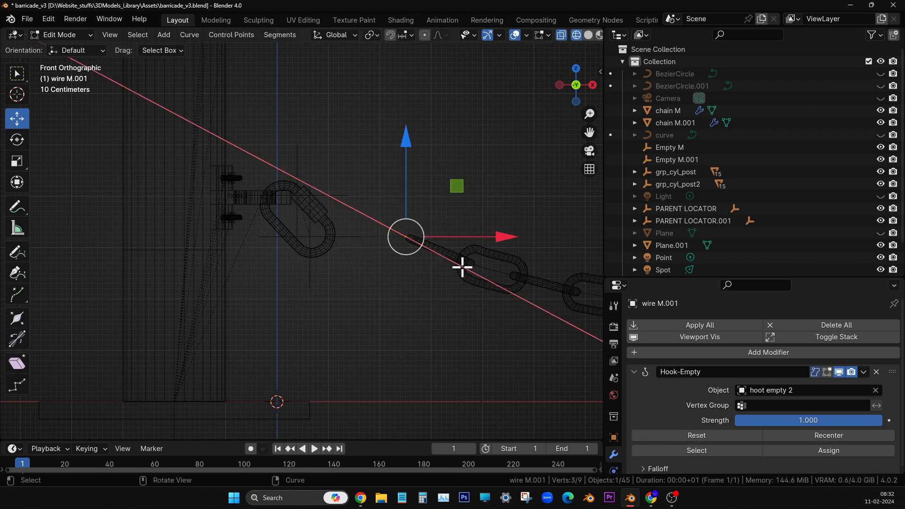
{"action": "left_click_drag", "start_coordinate": [512, 243], "coordinate": [422, 233]}
{"action": "key", "text": "Tab"}
{"action": "scroll", "coordinate": [437, 302], "scroll_direction": "down", "scroll_amount": 4}
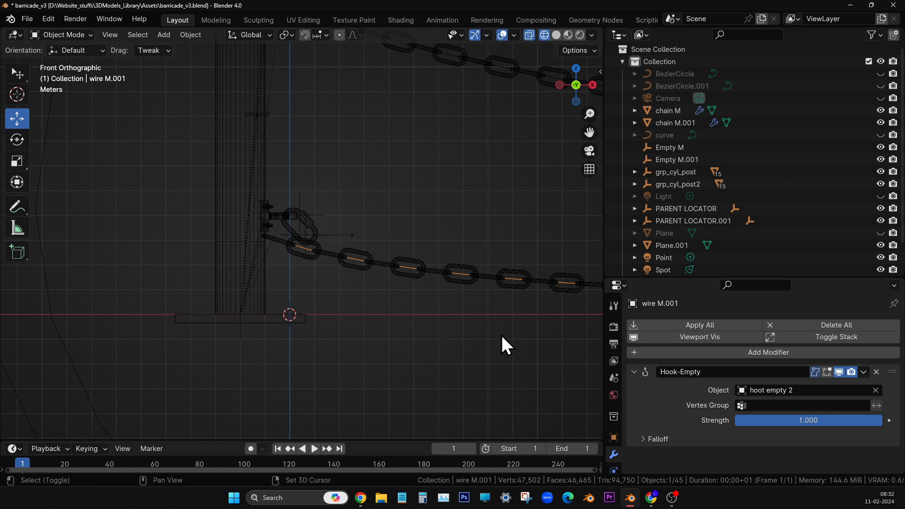
Nudge wire M.001's left end point slightly right along X within the left post's lower connecting link.
{"action": "key", "text": "Tab"}
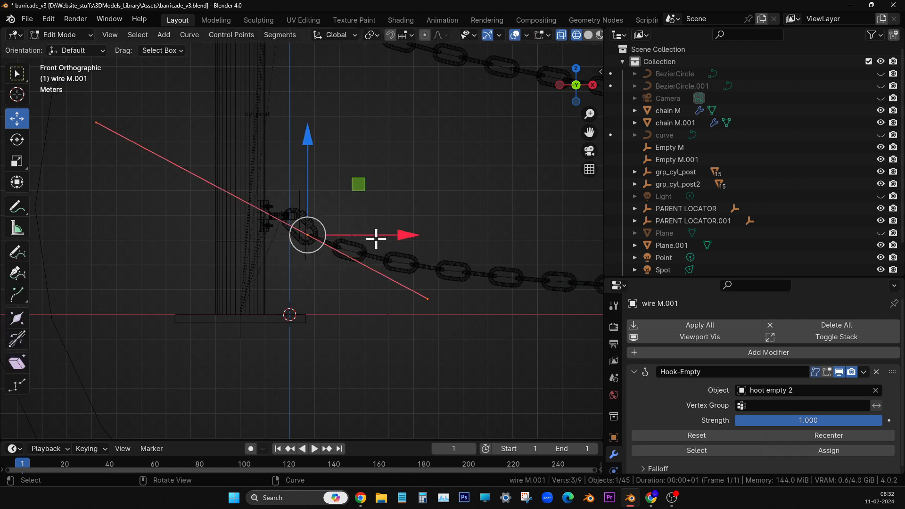
{"action": "mouse_move", "coordinate": [399, 235]}
{"action": "left_mouse_down"}
{"action": "mouse_move", "coordinate": [424, 231]}
{"action": "mouse_move", "coordinate": [405, 232]}
{"action": "left_mouse_up"}
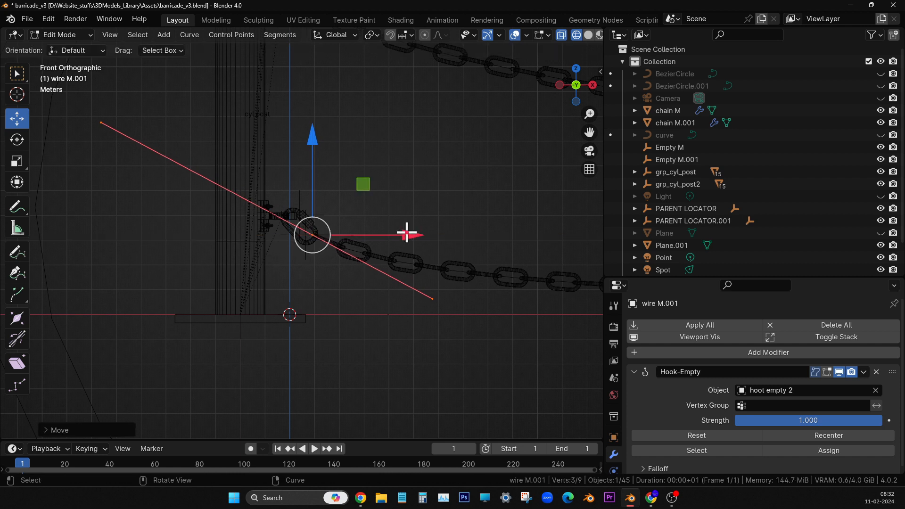
{"action": "key", "text": "Tab"}
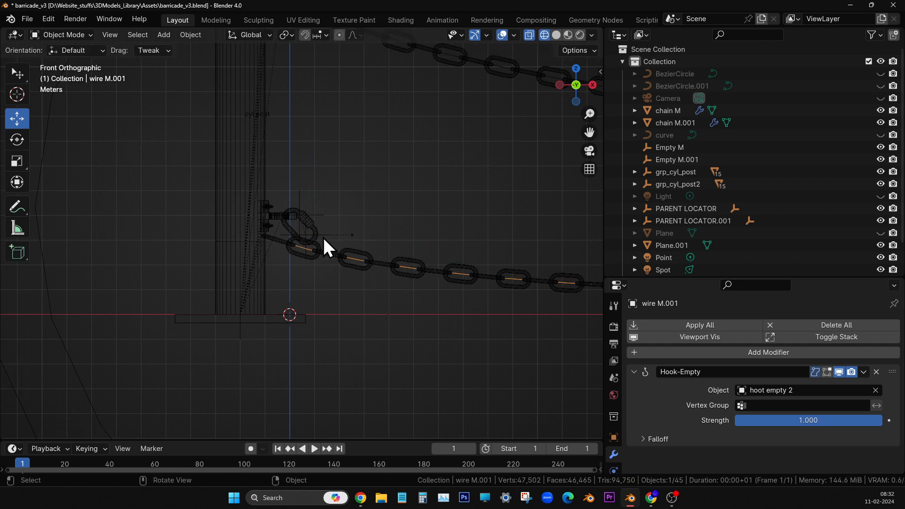
Move hoot empty 2 right along X, away from the left post's lower connecting link.
{"action": "left_click", "coordinate": [313, 232]}
{"action": "left_click", "coordinate": [332, 233]}
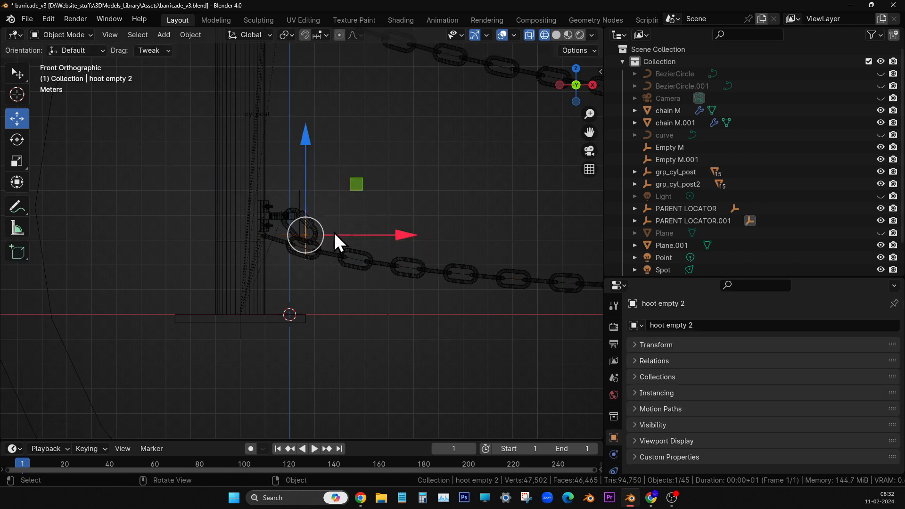
{"action": "left_click_drag", "start_coordinate": [363, 234], "coordinate": [408, 230]}
{"action": "left_click", "coordinate": [460, 329]}
Raise wire M.001's right end point slightly along Z within the right post's lower connecting link.
{"action": "middle_click_drag", "start_coordinate": [460, 329], "coordinate": [204, 321], "text": "shift"}
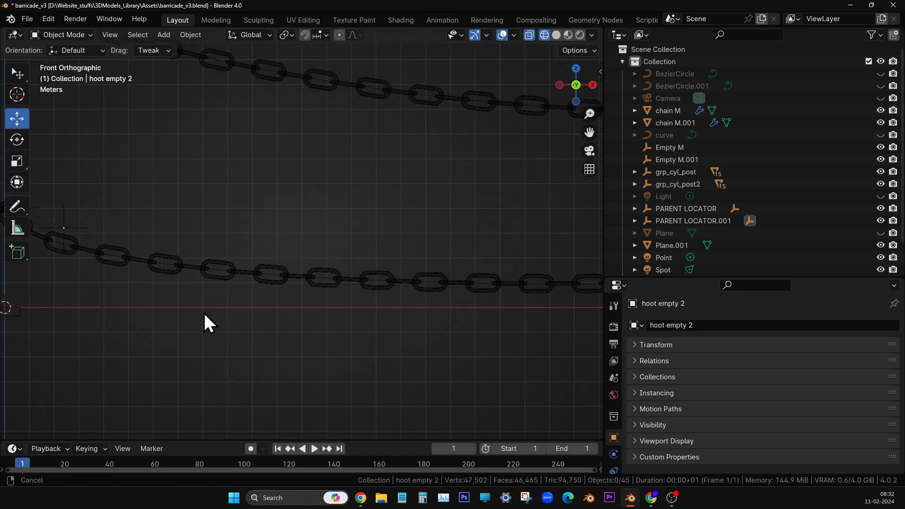
{"action": "scroll", "coordinate": [512, 319], "scroll_direction": "down", "scroll_amount": 3}
{"action": "middle_click_drag", "start_coordinate": [511, 328], "coordinate": [229, 323], "text": "shift"}
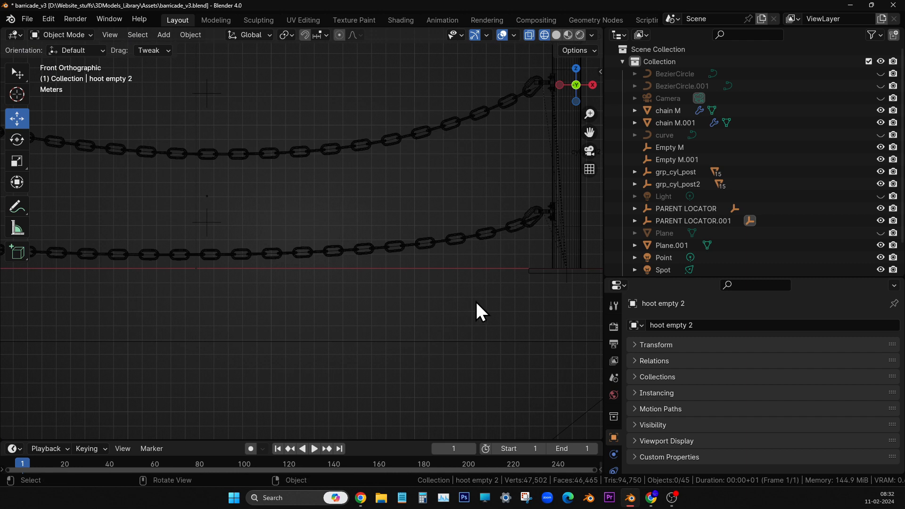
{"action": "scroll", "coordinate": [476, 300], "scroll_direction": "up", "scroll_amount": 2}
{"action": "middle_click_drag", "start_coordinate": [476, 300], "coordinate": [303, 338], "text": "shift"}
{"action": "scroll", "coordinate": [448, 272], "scroll_direction": "up", "scroll_amount": 4}
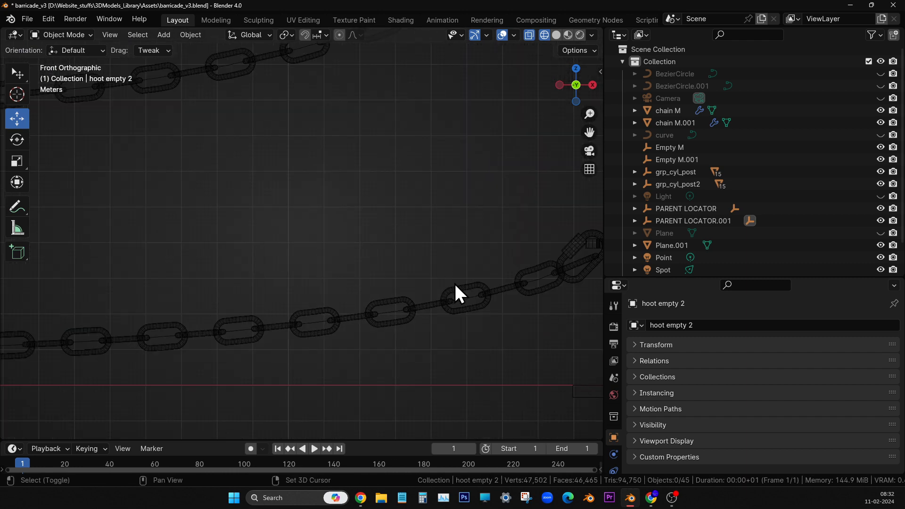
{"action": "middle_click_drag", "start_coordinate": [454, 282], "coordinate": [320, 278], "text": "shift"}
{"action": "left_click", "coordinate": [410, 275]}
{"action": "key", "text": "Tab"}
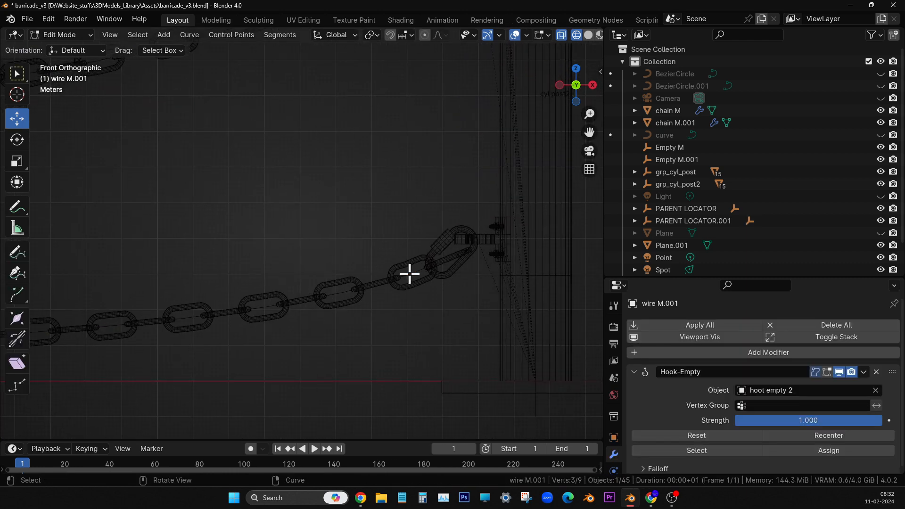
{"action": "left_click_drag", "start_coordinate": [486, 279], "coordinate": [435, 214]}
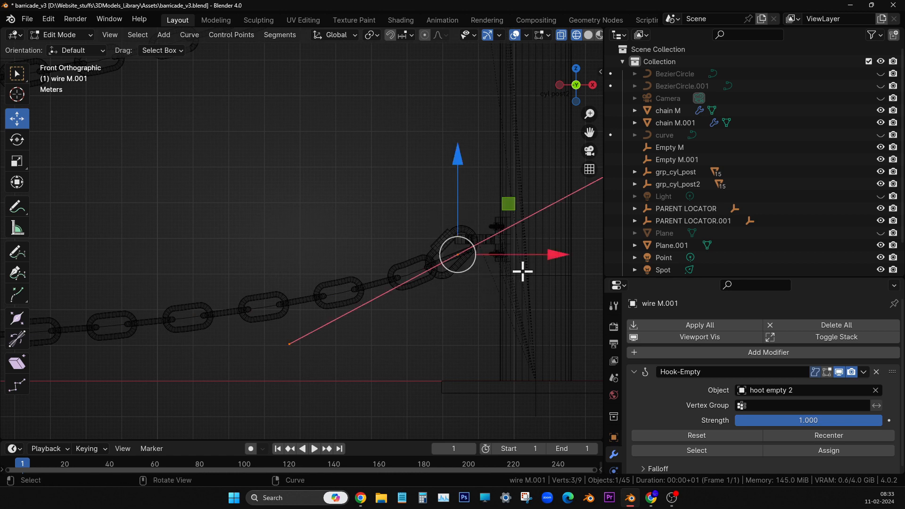
{"action": "left_click_drag", "start_coordinate": [460, 152], "coordinate": [461, 154]}
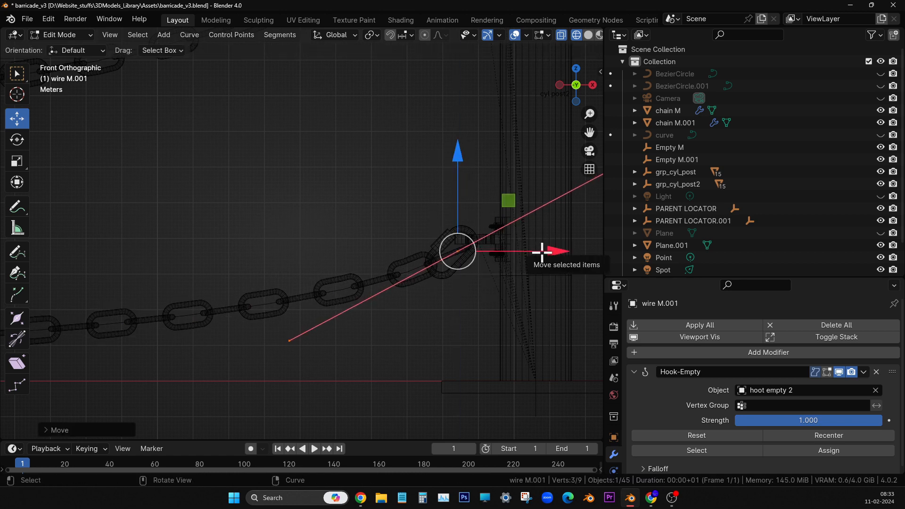
Try scaling up the handles of wire M.001's right end point to deepen the sag, and undo the scaling.
{"action": "key", "text": "s"}
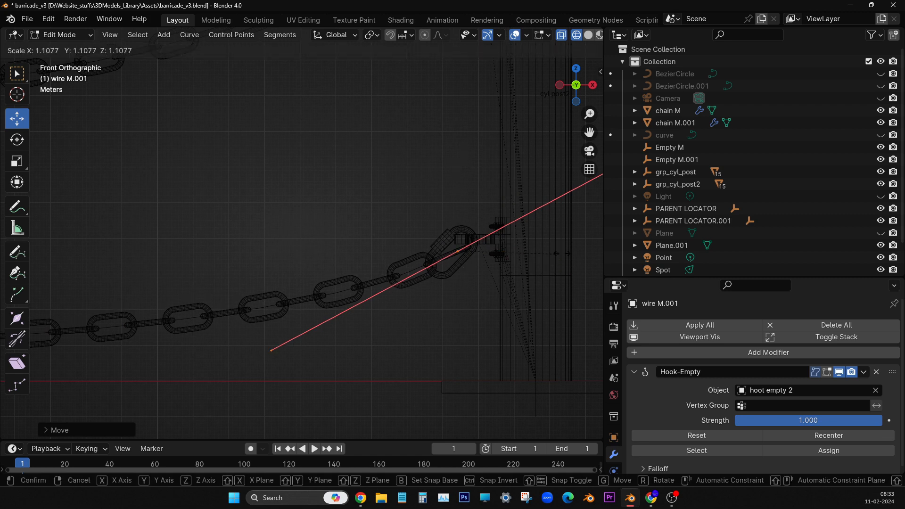
{"action": "left_click", "coordinate": [77, 245]}
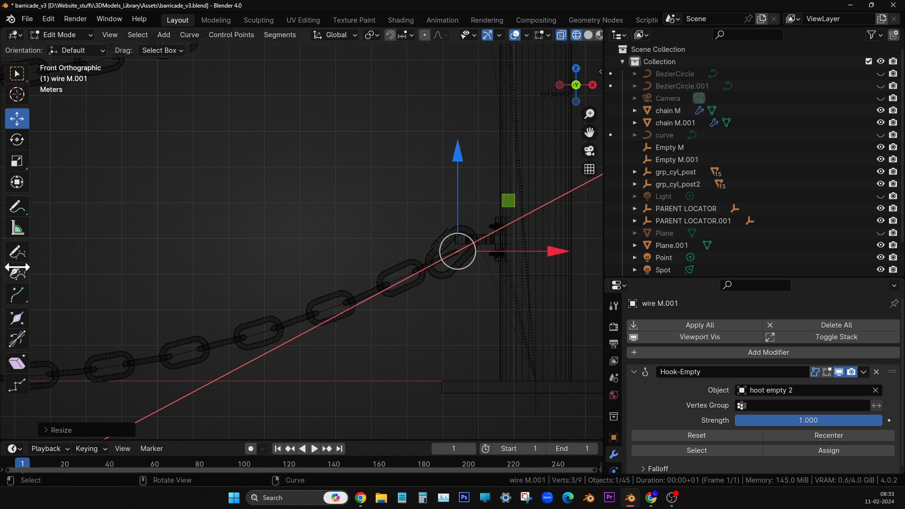
{"action": "scroll", "coordinate": [239, 267], "scroll_direction": "down", "scroll_amount": 2}
{"action": "middle_click_drag", "start_coordinate": [232, 274], "coordinate": [428, 265], "text": "shift"}
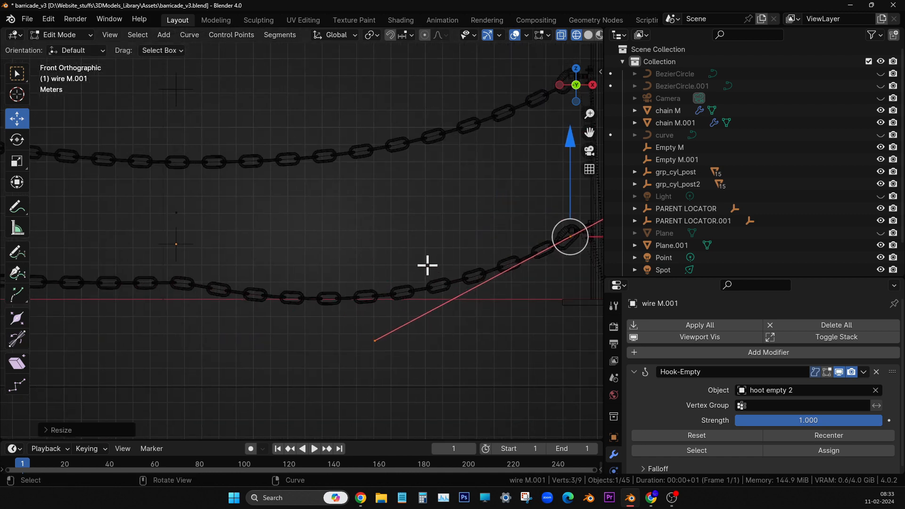
{"action": "scroll", "coordinate": [355, 289], "scroll_direction": "down", "scroll_amount": 3}
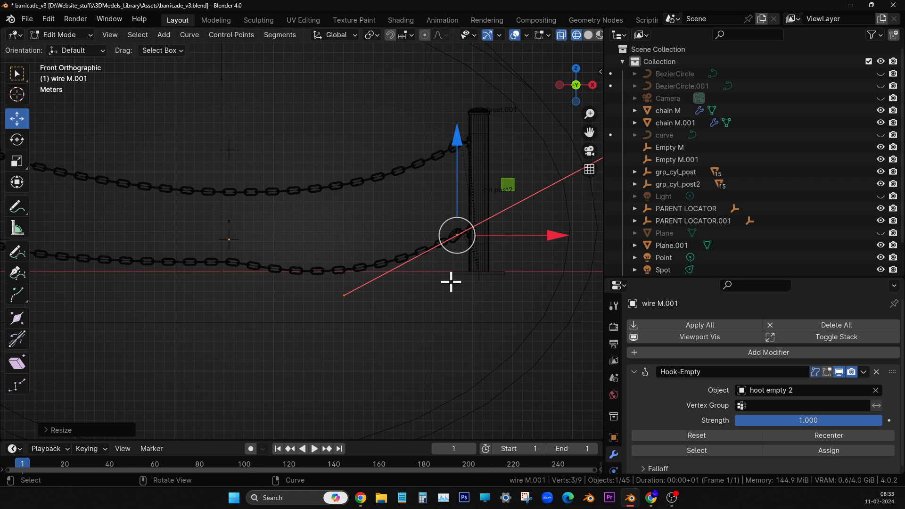
{"action": "key", "text": "Tab"}
{"action": "middle_click_drag", "start_coordinate": [334, 302], "coordinate": [394, 297], "text": "shift"}
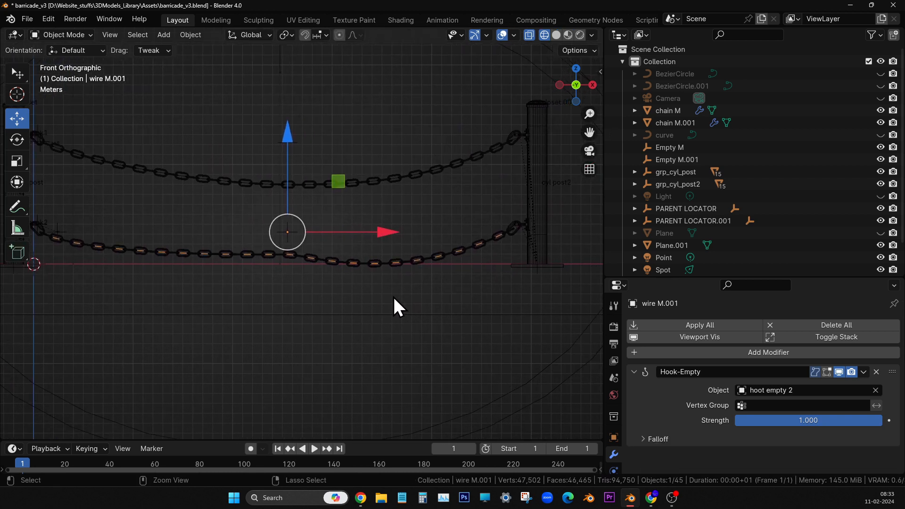
{"action": "key", "text": "Tab"}
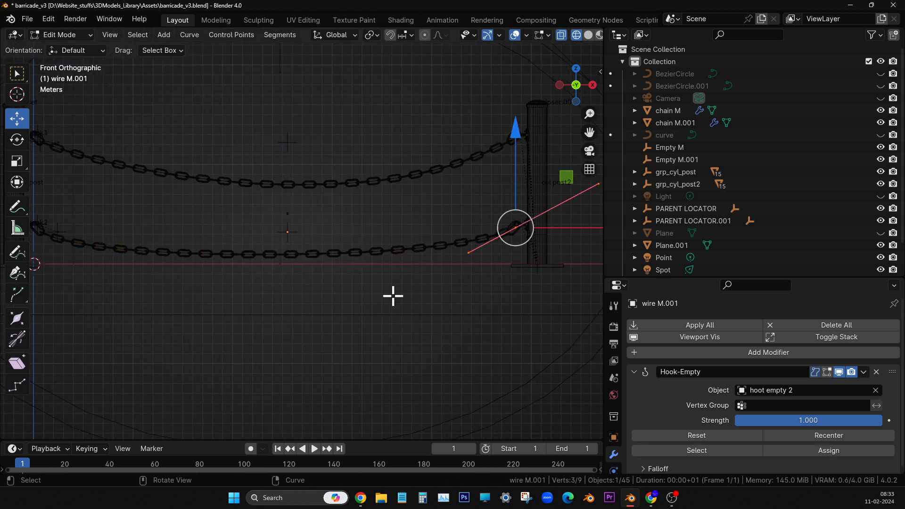
Lengthen the handles of wire M.001's middle control point to smooth the lower chain's sag.
{"action": "middle_click_drag", "start_coordinate": [473, 259], "coordinate": [536, 260], "text": "shift"}
{"action": "left_click", "coordinate": [431, 316]}
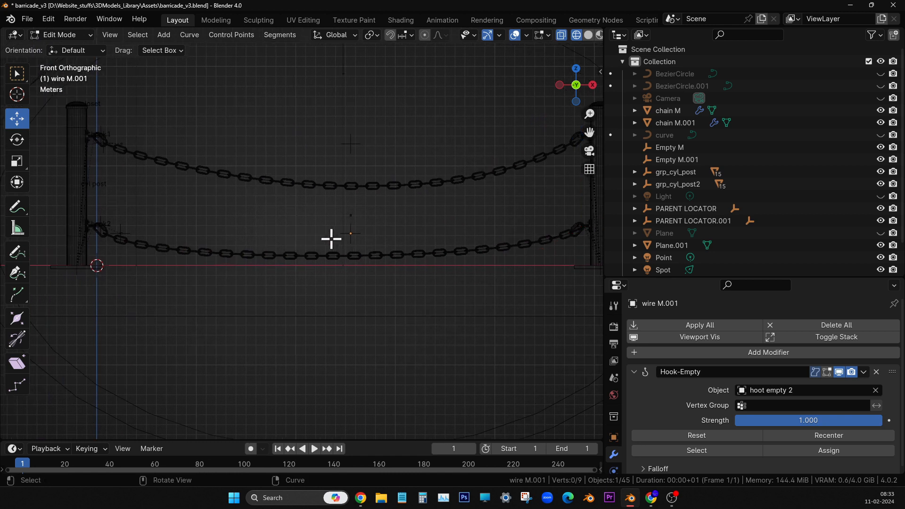
{"action": "left_click_drag", "start_coordinate": [332, 239], "coordinate": [396, 301]}
{"action": "key", "text": "s"}
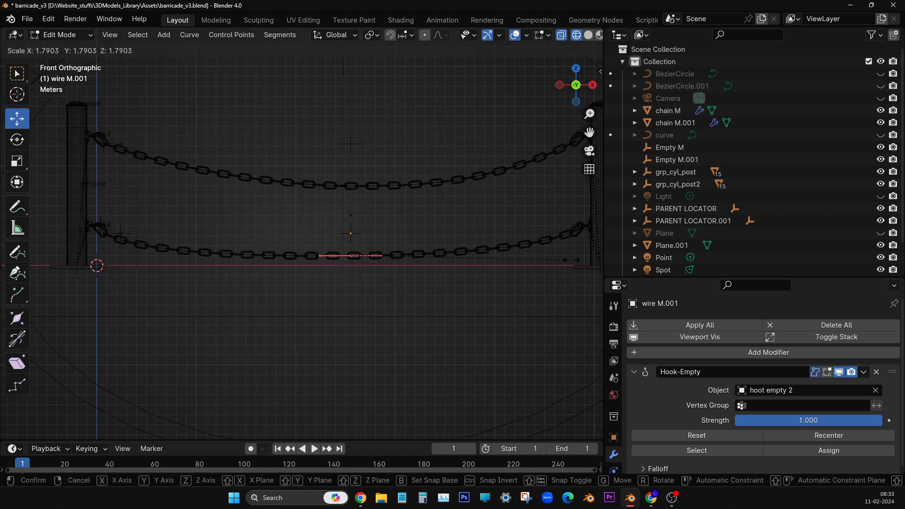
{"action": "left_click", "coordinate": [546, 265]}
{"action": "left_click_drag", "start_coordinate": [354, 156], "coordinate": [357, 160]}
{"action": "left_click", "coordinate": [361, 278]}
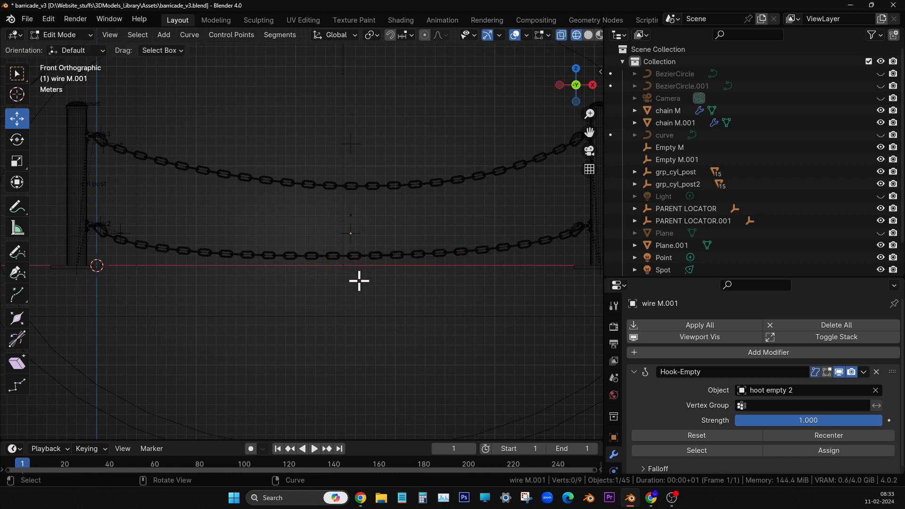
Lower wire M.001's middle control point slightly along Z and return to Object Mode.
{"action": "scroll", "coordinate": [359, 279], "scroll_direction": "up", "scroll_amount": 4}
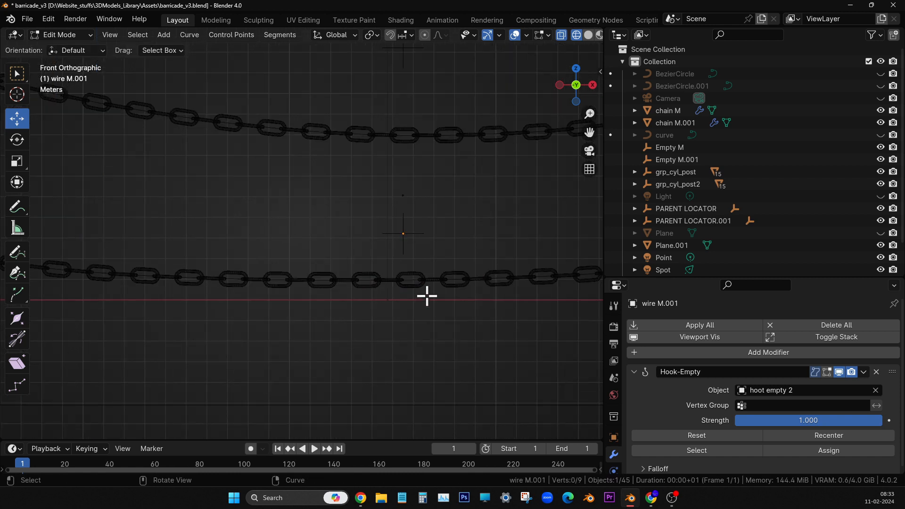
{"action": "left_click", "coordinate": [439, 258]}
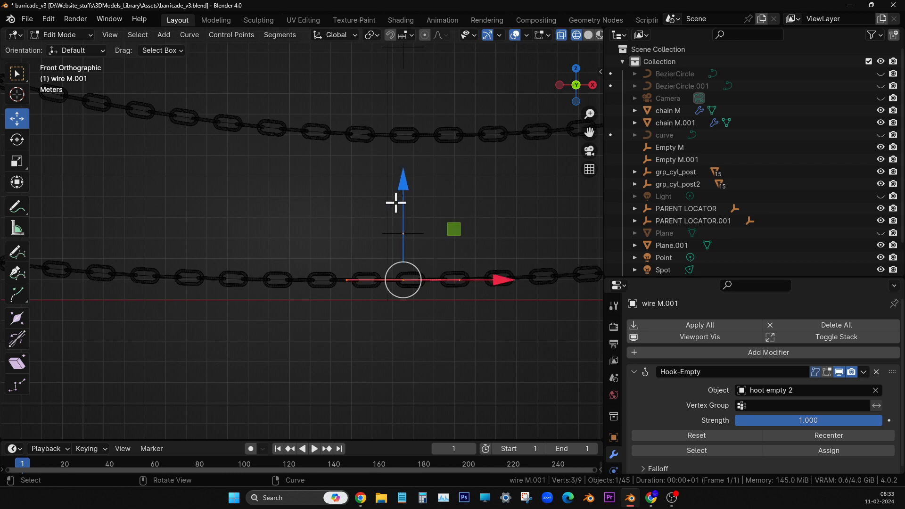
{"action": "left_click_drag", "start_coordinate": [404, 195], "coordinate": [404, 204]}
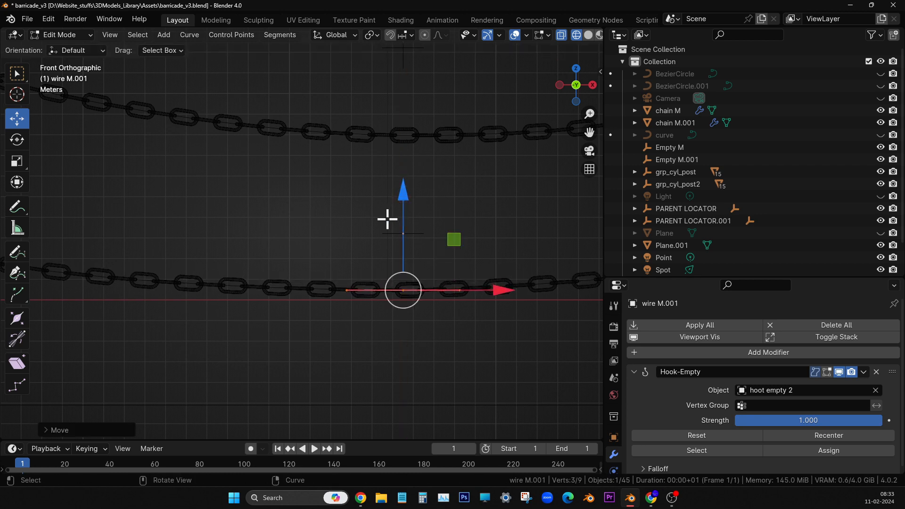
{"action": "scroll", "coordinate": [385, 218], "scroll_direction": "down", "scroll_amount": 4}
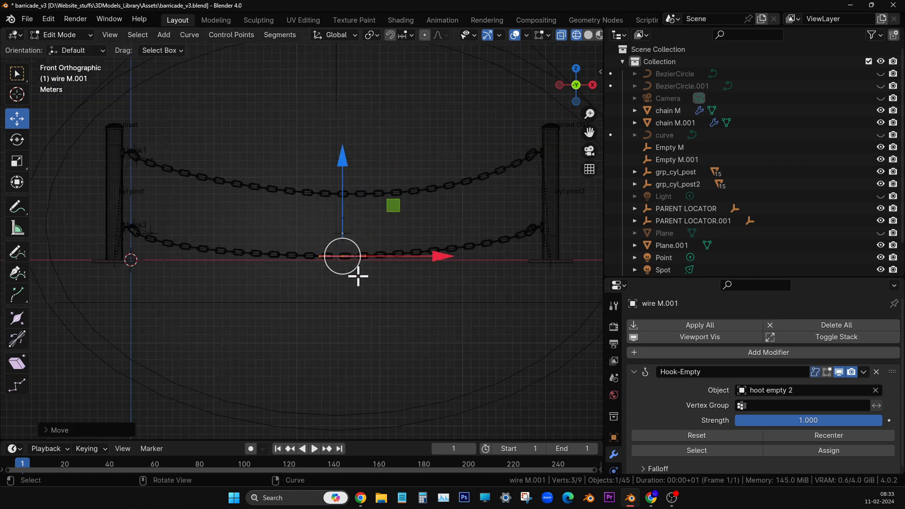
{"action": "scroll", "coordinate": [394, 307], "scroll_direction": "down", "scroll_amount": 4, "text": "ctrl"}
{"action": "key", "text": "Tab"}
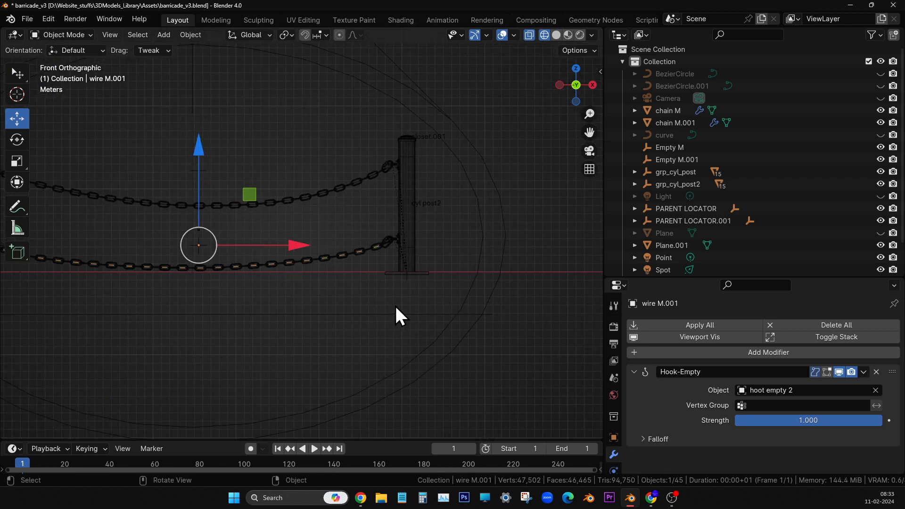
Examine the lower chain's joint at the right post and the fit of both chains along the whole barricade.
{"action": "scroll", "coordinate": [424, 302], "scroll_direction": "up", "scroll_amount": 4}
{"action": "scroll", "coordinate": [359, 311], "scroll_direction": "up", "scroll_amount": 7}
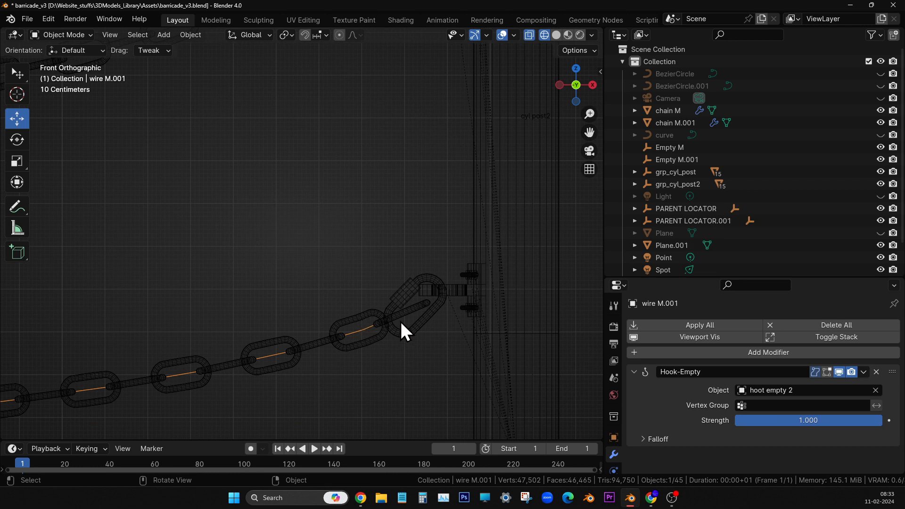
{"action": "scroll", "coordinate": [447, 309], "scroll_direction": "down", "scroll_amount": 6}
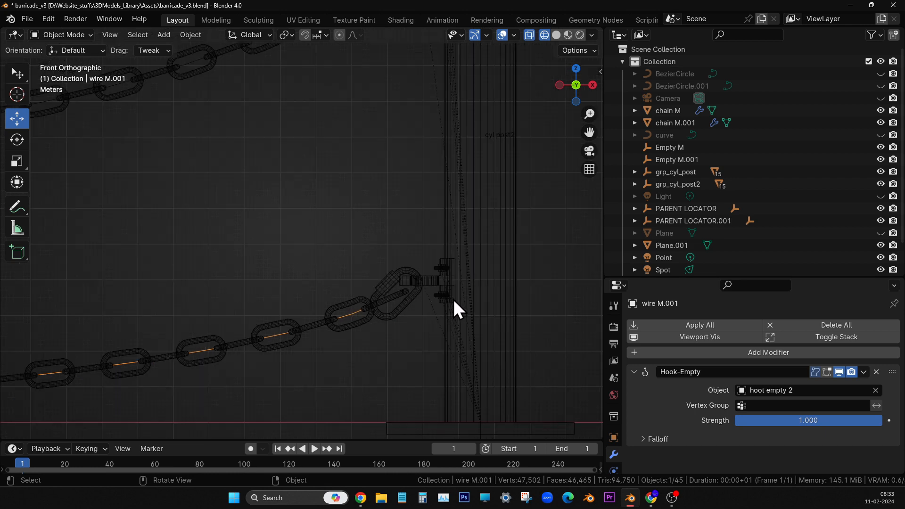
{"action": "middle_click_drag", "start_coordinate": [401, 301], "coordinate": [502, 300], "text": "shift"}
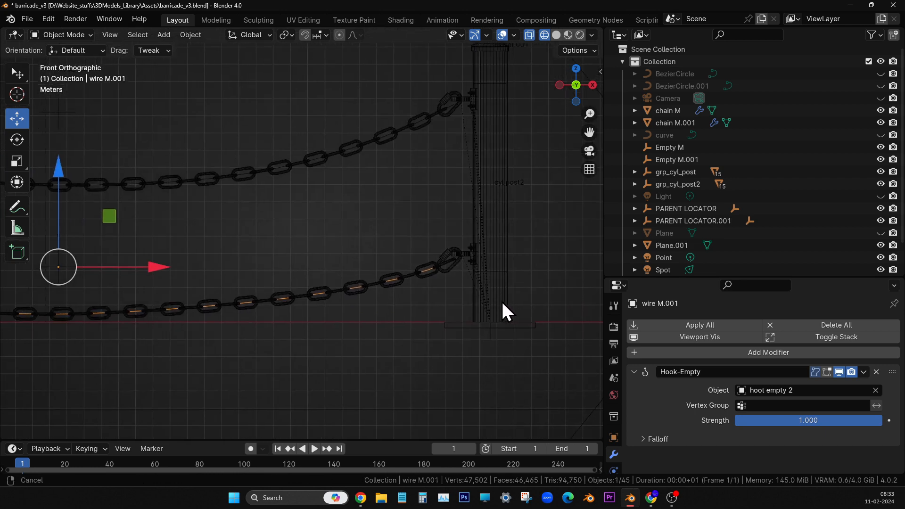
{"action": "left_click", "coordinate": [354, 355]}
{"action": "scroll", "coordinate": [355, 351], "scroll_direction": "down", "scroll_amount": 5}
{"action": "middle_click_drag", "start_coordinate": [319, 326], "coordinate": [376, 313], "text": "shift"}
{"action": "scroll", "coordinate": [375, 314], "scroll_direction": "up", "scroll_amount": 4}
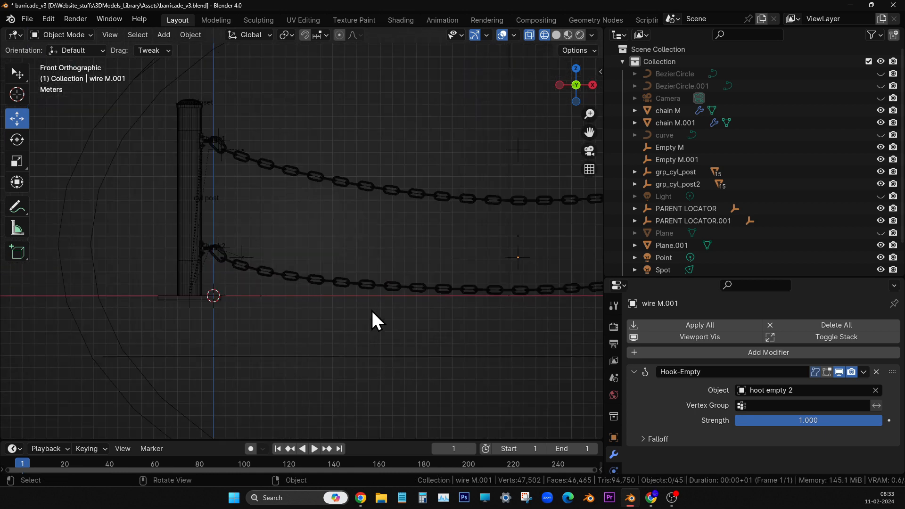
{"action": "middle_click_drag", "start_coordinate": [348, 323], "coordinate": [366, 367]}
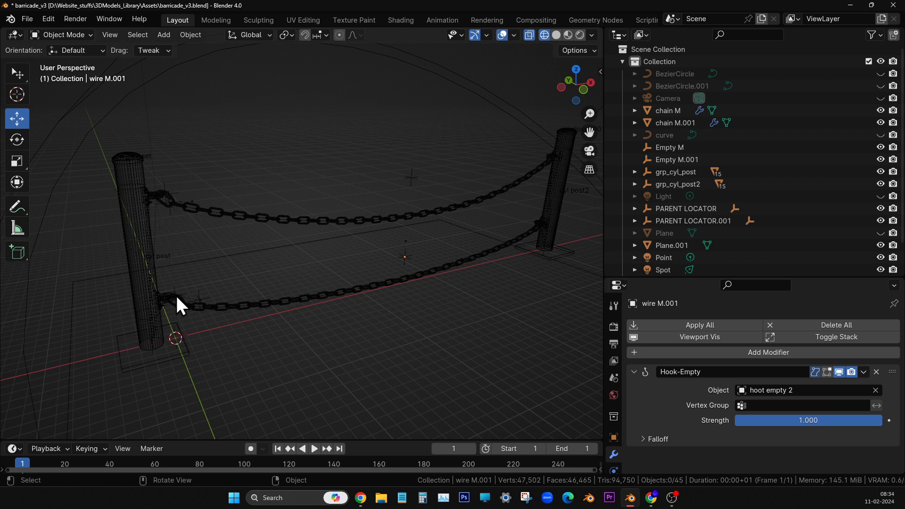
Inspect PARENT LOCATOR.001 and wire M.001's left end point where the lower chain meets the left post's link.
{"action": "scroll", "coordinate": [729, 167], "scroll_direction": "down", "scroll_amount": 2}
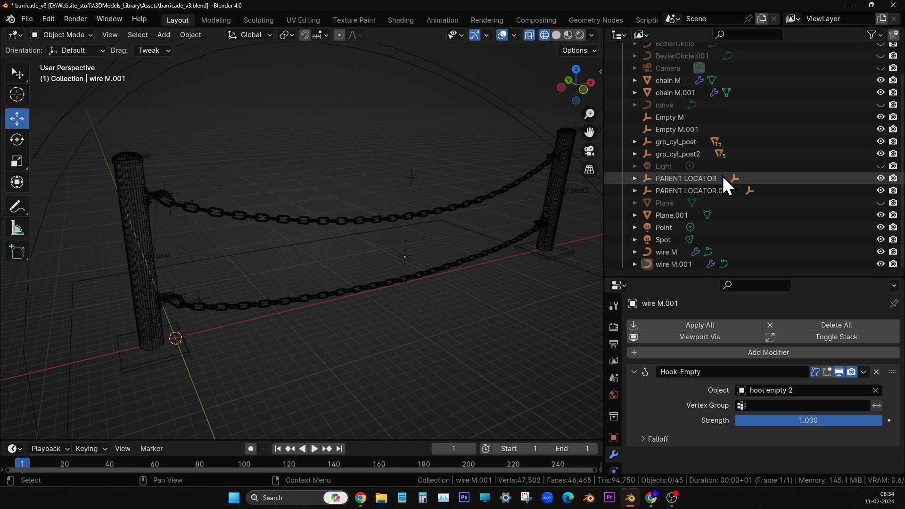
{"action": "scroll", "coordinate": [182, 314], "scroll_direction": "up", "scroll_amount": 6}
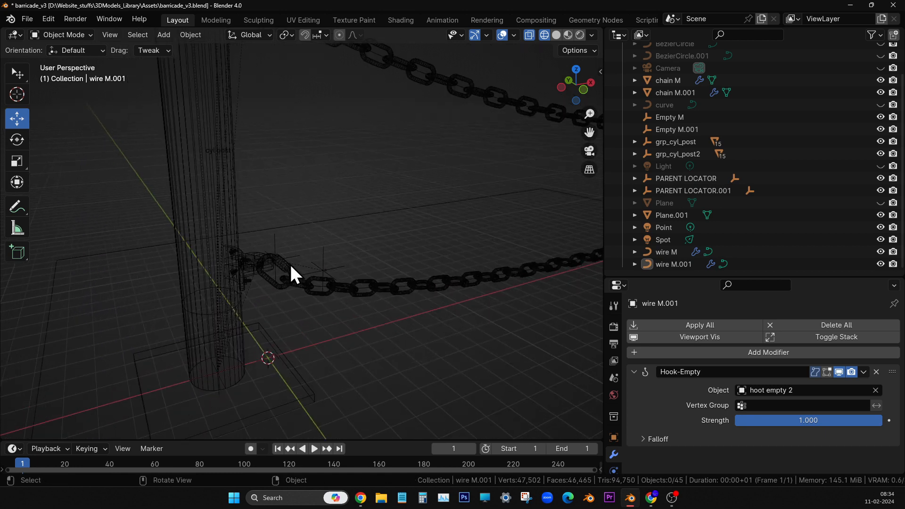
{"action": "left_click", "coordinate": [262, 247]}
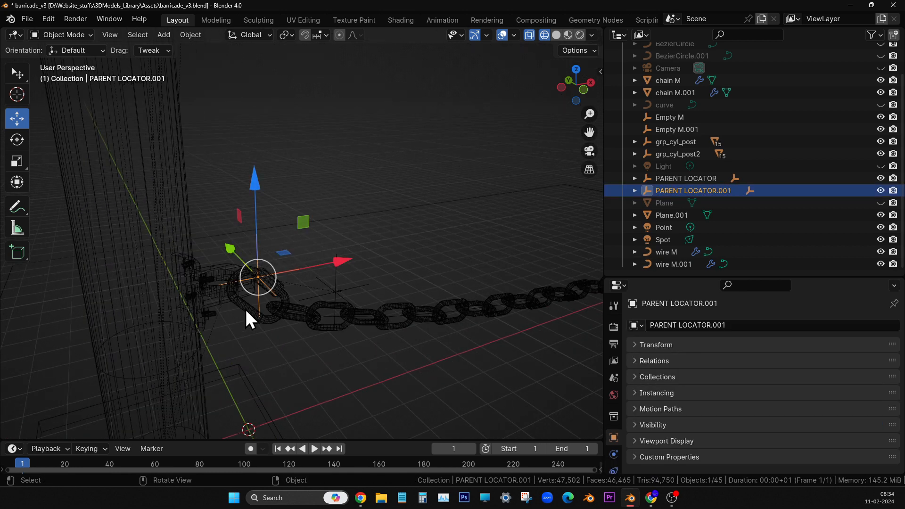
{"action": "left_click", "coordinate": [329, 315]}
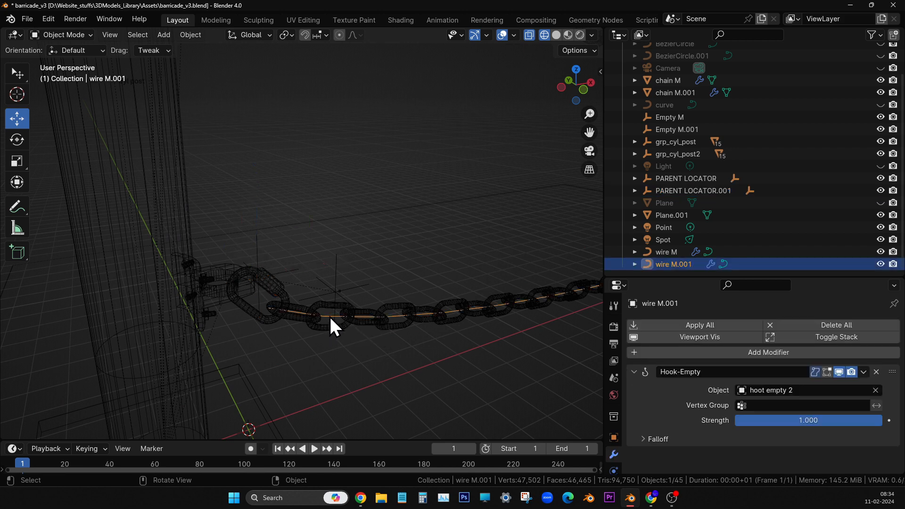
{"action": "key", "text": "Tab"}
{"action": "left_click_drag", "start_coordinate": [348, 221], "coordinate": [233, 384]}
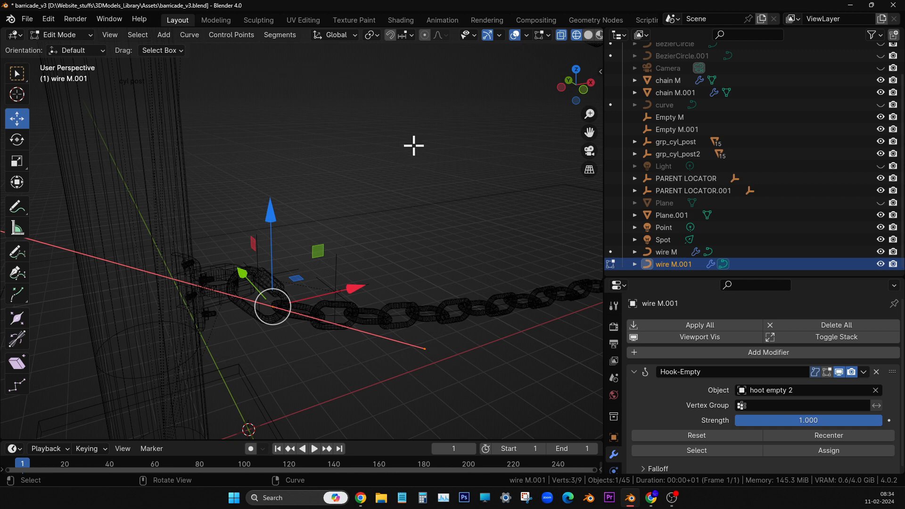
{"action": "key", "text": "Tab"}
Review the left post and both chains in perspective, checking the cyl post object and clearing the selection.
{"action": "middle_click_drag", "start_coordinate": [370, 208], "coordinate": [344, 216]}
{"action": "middle_click_drag", "start_coordinate": [327, 182], "coordinate": [571, 246]}
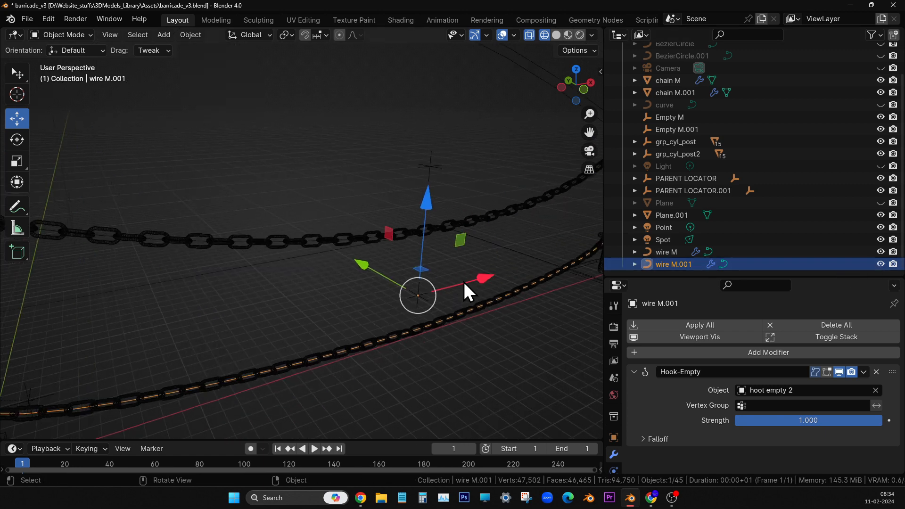
{"action": "scroll", "coordinate": [443, 264], "scroll_direction": "down", "scroll_amount": 3}
{"action": "middle_click_drag", "start_coordinate": [467, 270], "coordinate": [564, 253], "text": "shift"}
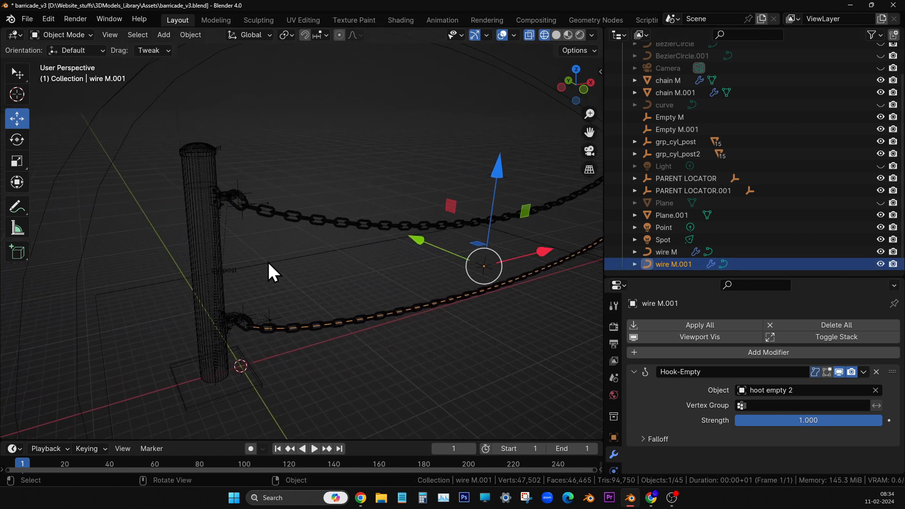
{"action": "middle_click_drag", "start_coordinate": [247, 231], "coordinate": [234, 218]}
{"action": "left_click", "coordinate": [200, 215]}
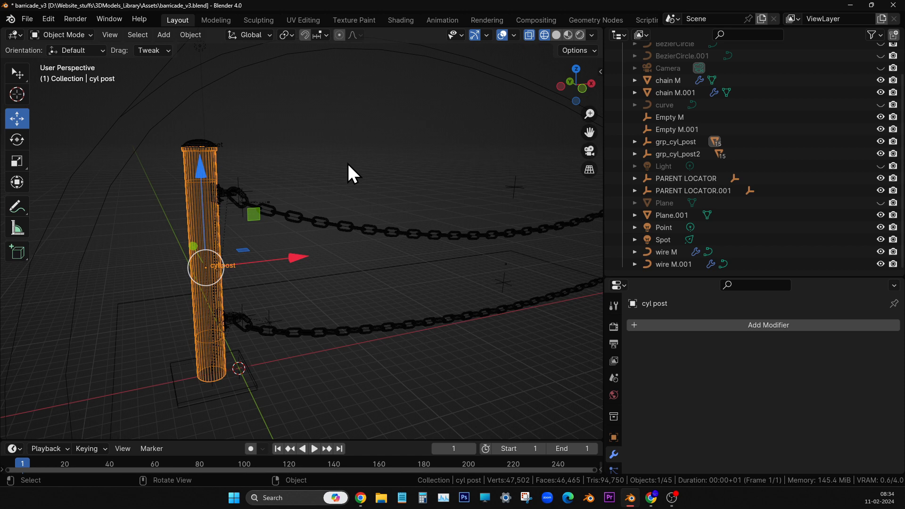
{"action": "left_click", "coordinate": [237, 383]}
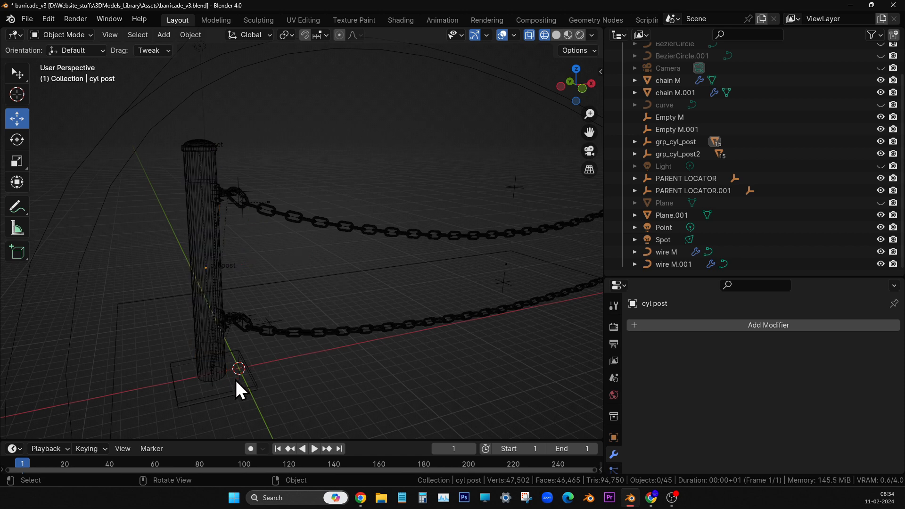
Inspect the left post's grp_cyl_post empty and the PARENT LOCATOR.001 empty where the lower chain starts.
{"action": "left_click", "coordinate": [212, 386]}
{"action": "left_click_drag", "start_coordinate": [303, 356], "coordinate": [278, 363]}
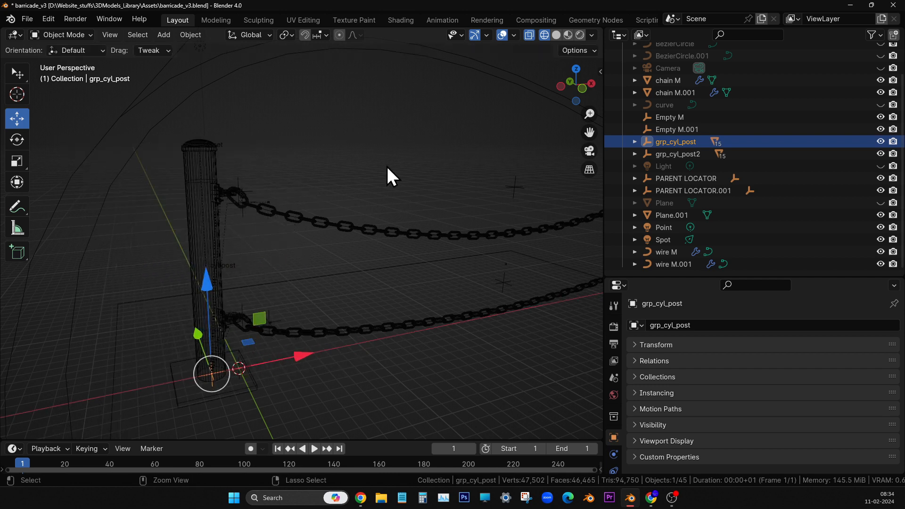
{"action": "left_click", "coordinate": [398, 187]}
{"action": "scroll", "coordinate": [422, 327], "scroll_direction": "down", "scroll_amount": 3}
{"action": "middle_click_drag", "start_coordinate": [466, 366], "coordinate": [421, 350], "text": "shift"}
{"action": "scroll", "coordinate": [389, 361], "scroll_direction": "up", "scroll_amount": 4}
{"action": "left_click", "coordinate": [66, 318]}
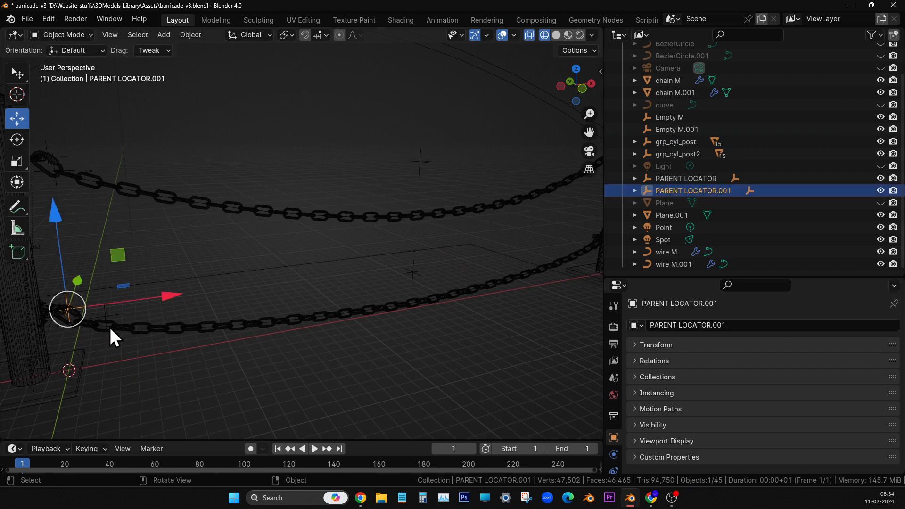
Try scaling the handles of wire M.001's middle control point to adjust the lower chain's sag.
{"action": "left_click", "coordinate": [108, 327]}
{"action": "left_click", "coordinate": [105, 325]}
{"action": "key", "text": "Tab"}
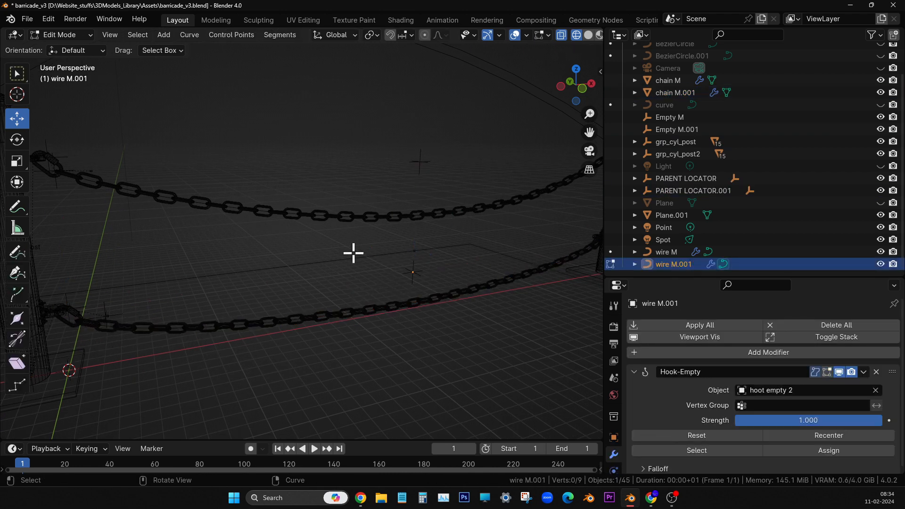
{"action": "left_click_drag", "start_coordinate": [354, 253], "coordinate": [478, 380]}
{"action": "middle_click_drag", "start_coordinate": [487, 358], "coordinate": [370, 334], "text": "shift"}
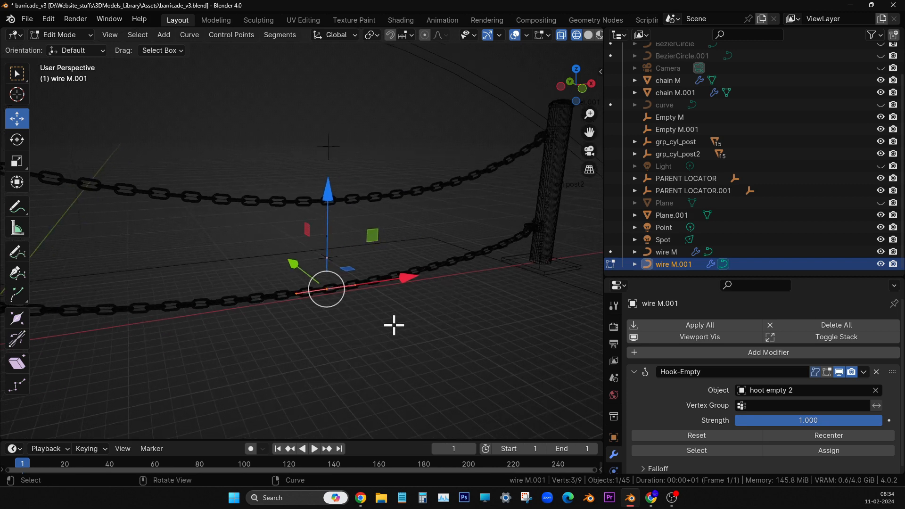
{"action": "key", "text": "s"}
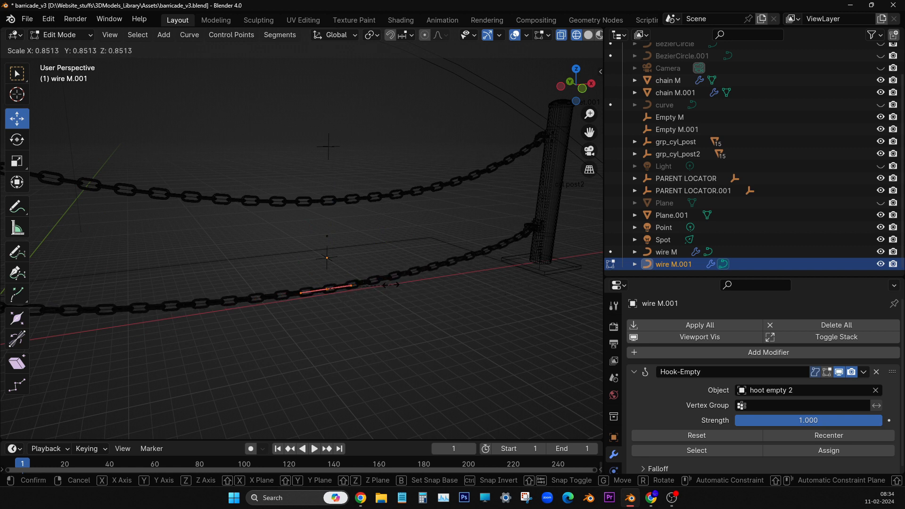
{"action": "left_click", "coordinate": [445, 291]}
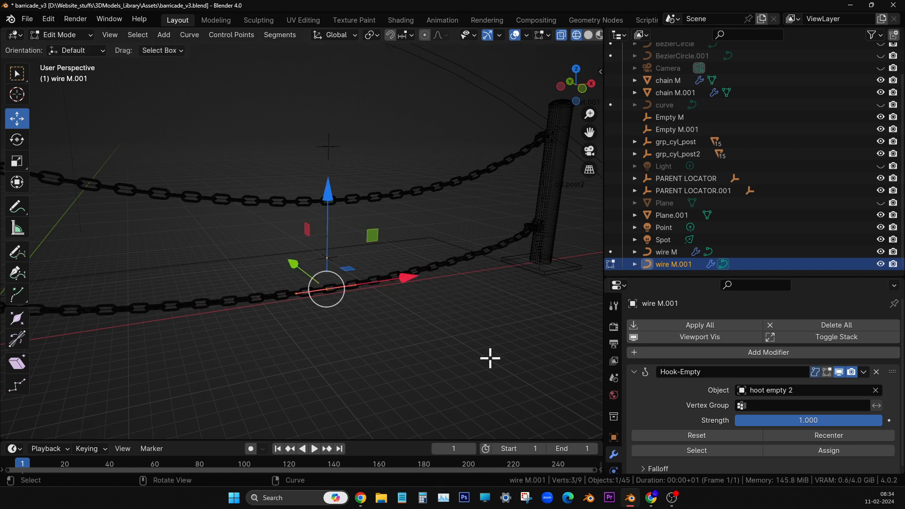
{"action": "key", "text": "Tab"}
Check chain M in Object Mode and Edit Mode, and review both posts and chains with nothing selected.
{"action": "left_click", "coordinate": [518, 198]}
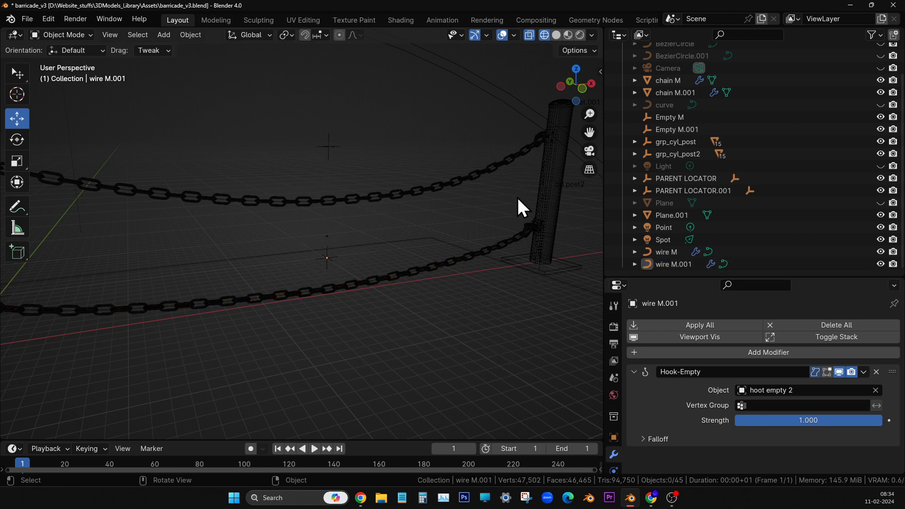
{"action": "left_click", "coordinate": [503, 174]}
{"action": "key", "text": "Tab"}
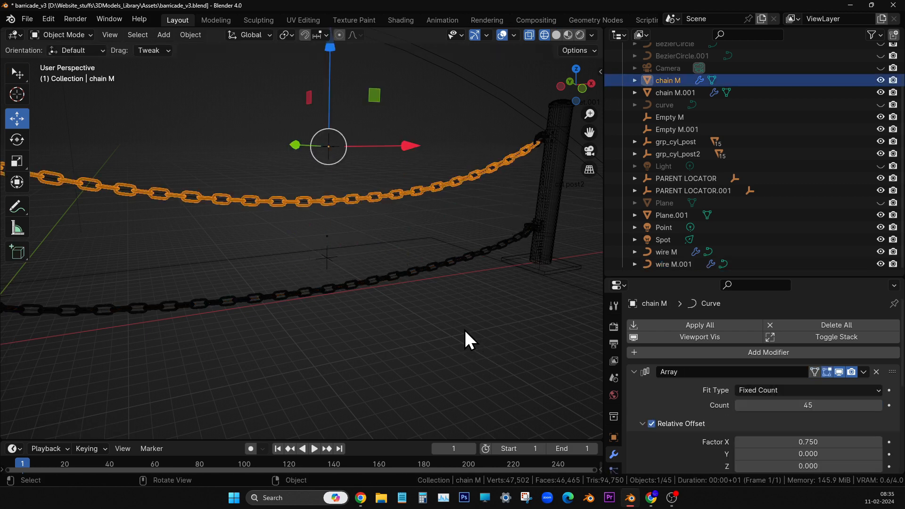
{"action": "middle_click_drag", "start_coordinate": [433, 337], "coordinate": [427, 335]}
{"action": "key", "text": "Tab"}
{"action": "left_click", "coordinate": [427, 336]}
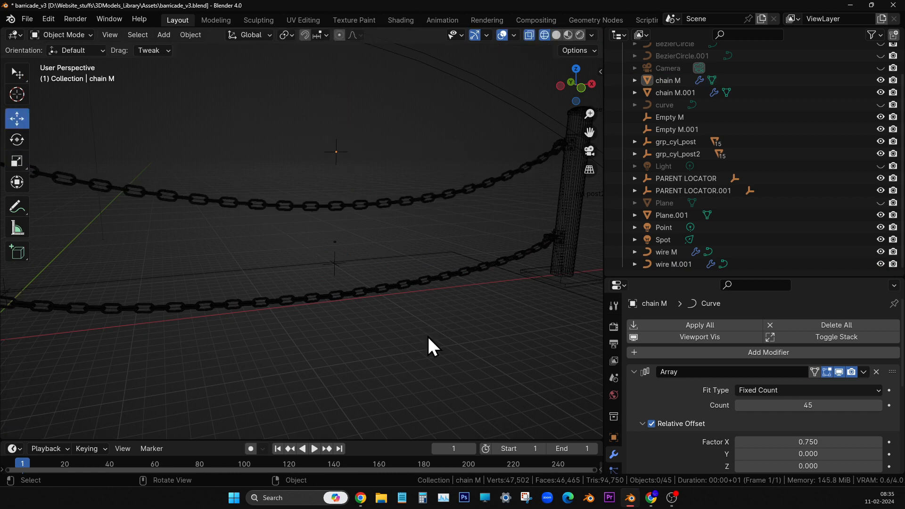
{"action": "scroll", "coordinate": [427, 335], "scroll_direction": "down", "scroll_amount": 5}
{"action": "key", "text": "Tab"}
{"action": "key", "text": "Tab"}
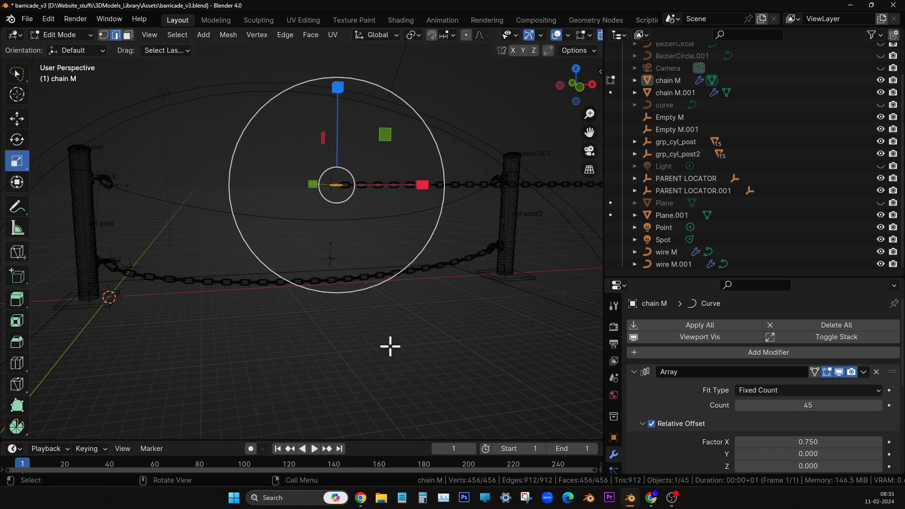
{"action": "middle_click_drag", "start_coordinate": [390, 340], "coordinate": [462, 374]}
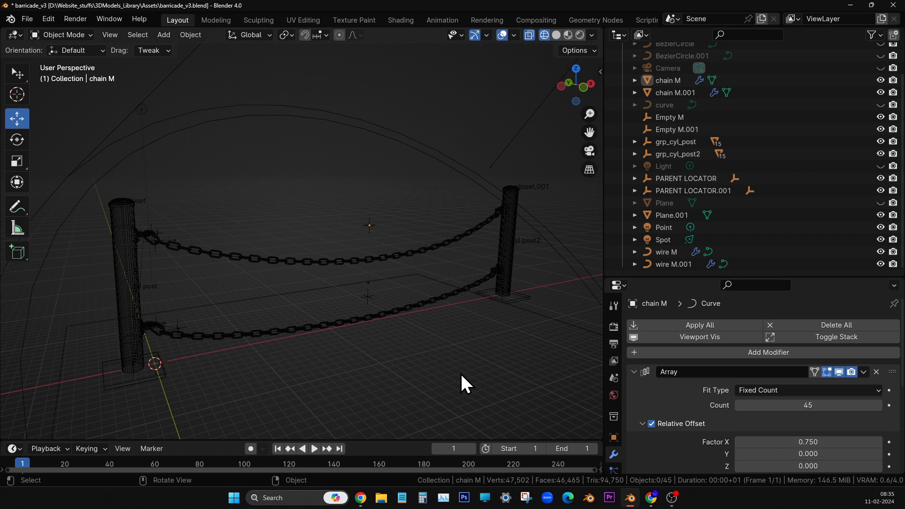
{"action": "middle_click_drag", "start_coordinate": [460, 372], "coordinate": [465, 352]}
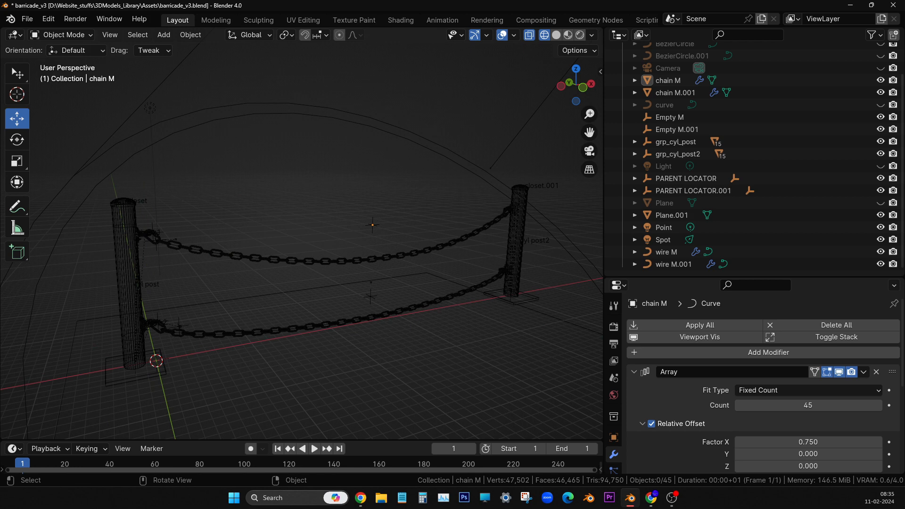
{"action": "key", "text": "super+d"}
{"action": "key", "text": "super+d"}
{"action": "key", "text": "alt+Tab"}
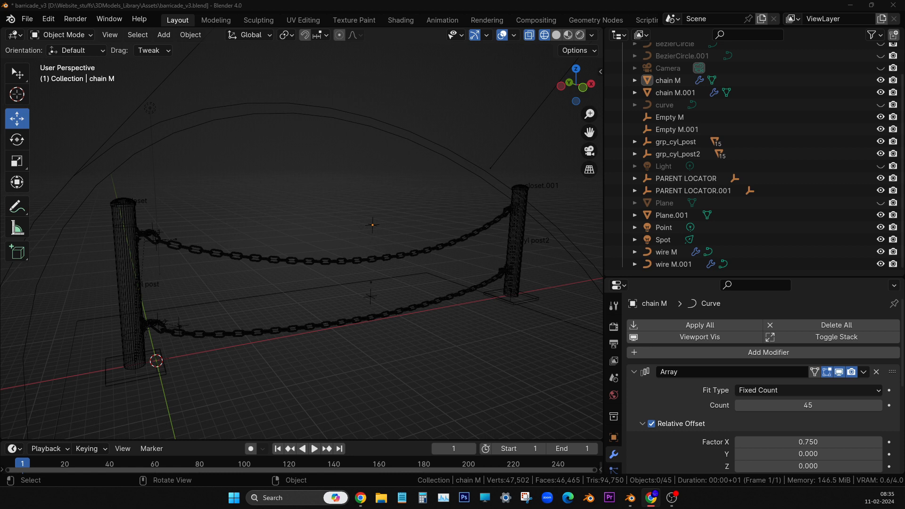
Switch to the Blender barricade scene and save it as a new version named barricade_v4.blend.
{"action": "key", "text": "alt+Tab"}
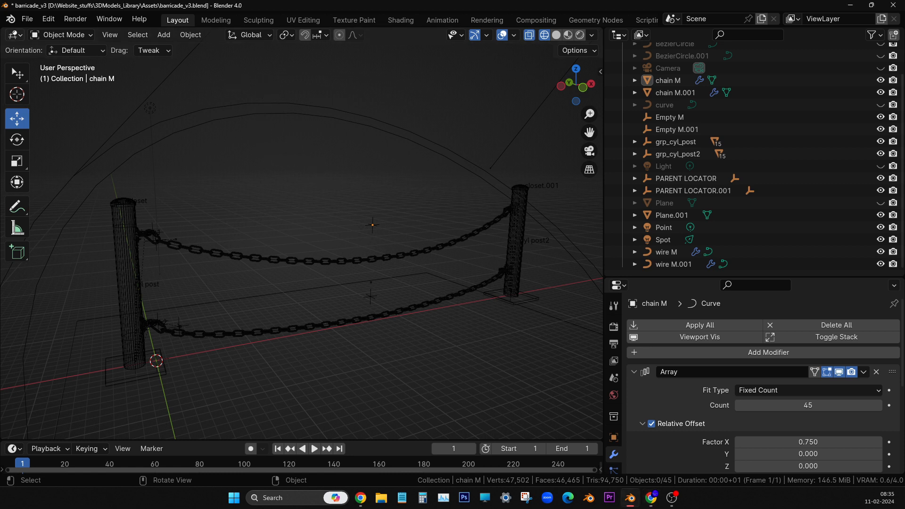
{"action": "left_click", "coordinate": [27, 19]}
{"action": "left_click", "coordinate": [51, 123]}
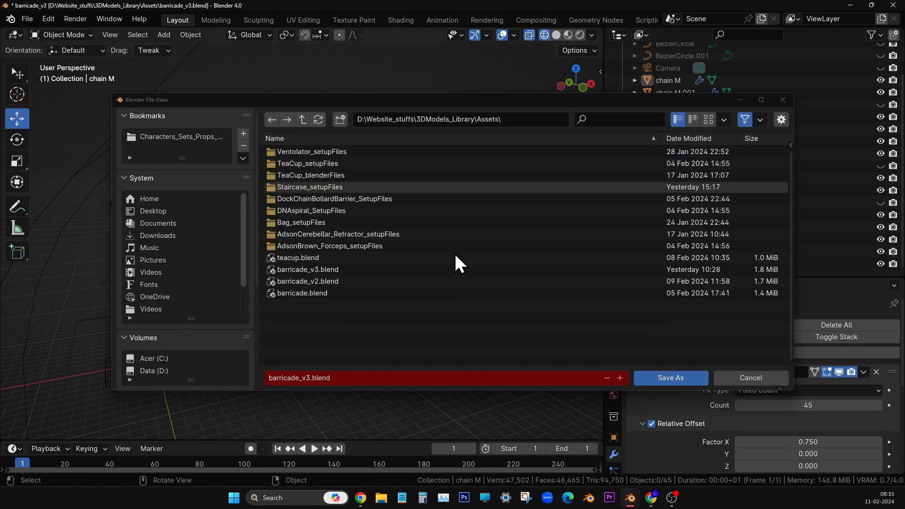
{"action": "left_click", "coordinate": [317, 377]}
{"action": "left_click", "coordinate": [306, 377]}
{"action": "left_click_drag", "start_coordinate": [306, 377], "coordinate": [508, 389]}
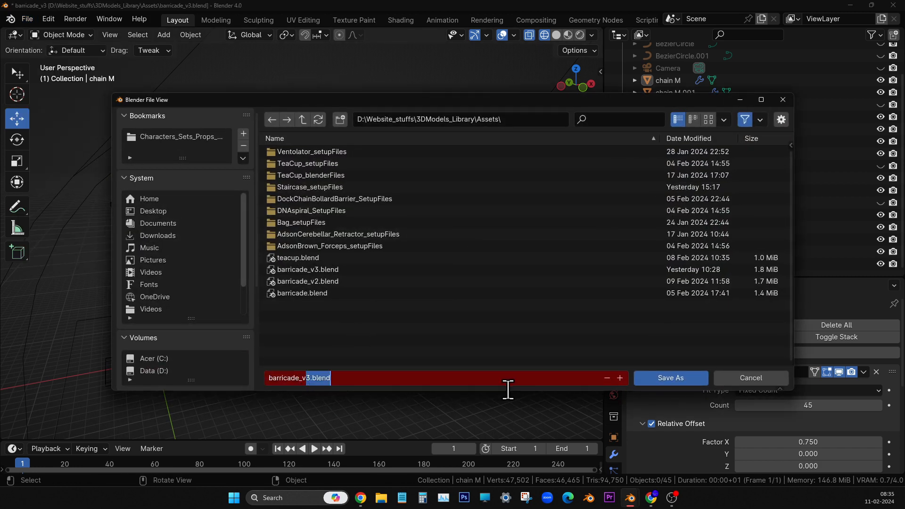
{"action": "type", "text": "4"}
{"action": "key", "text": "Return"}
{"action": "key", "text": "Return"}
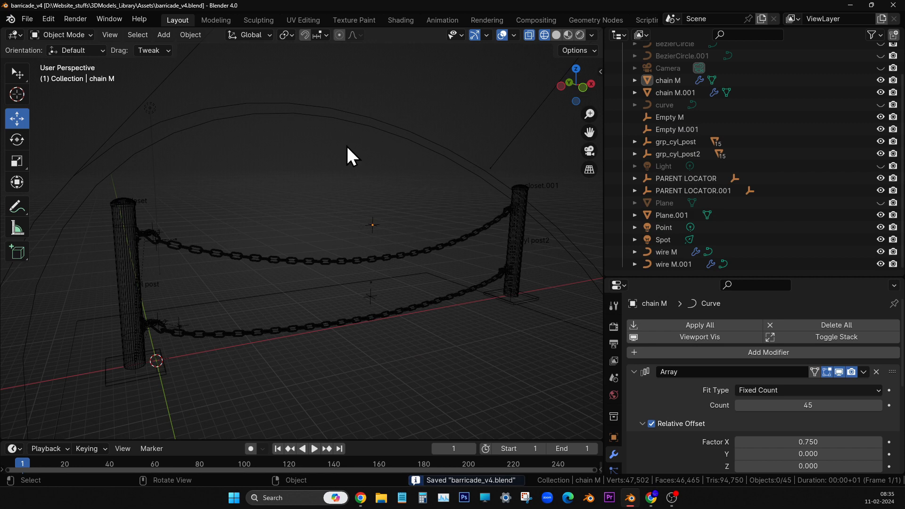
{"action": "mouse_move", "coordinate": [376, 251]}
{"action": "middle_mouse_down"}
{"action": "mouse_move", "coordinate": [373, 231]}
{"action": "mouse_move", "coordinate": [371, 239]}
{"action": "middle_mouse_up"}
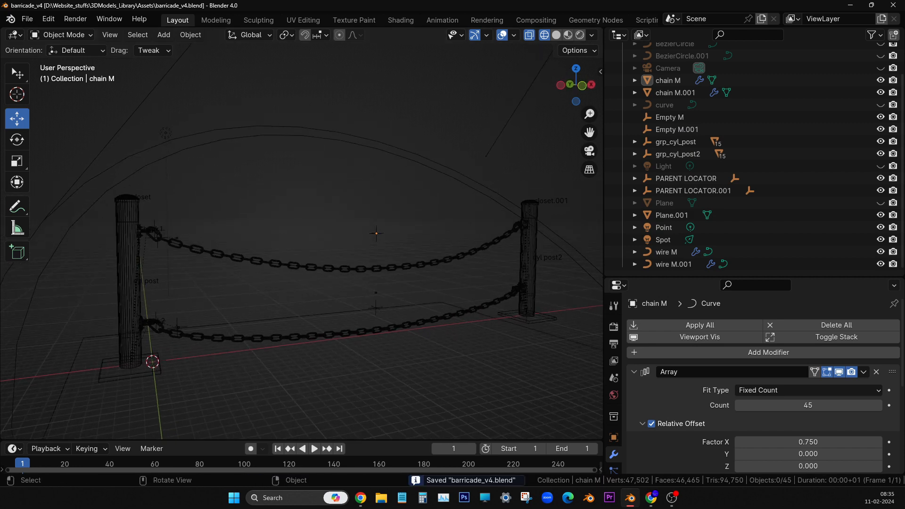
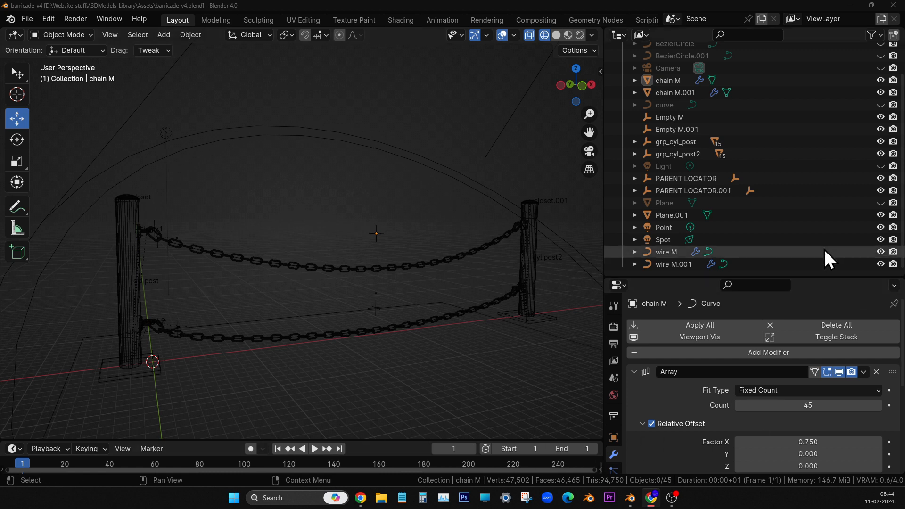
{"action": "scroll", "coordinate": [762, 224], "scroll_direction": "up", "scroll_amount": 3}
{"action": "scroll", "coordinate": [745, 222], "scroll_direction": "down", "scroll_amount": 3}
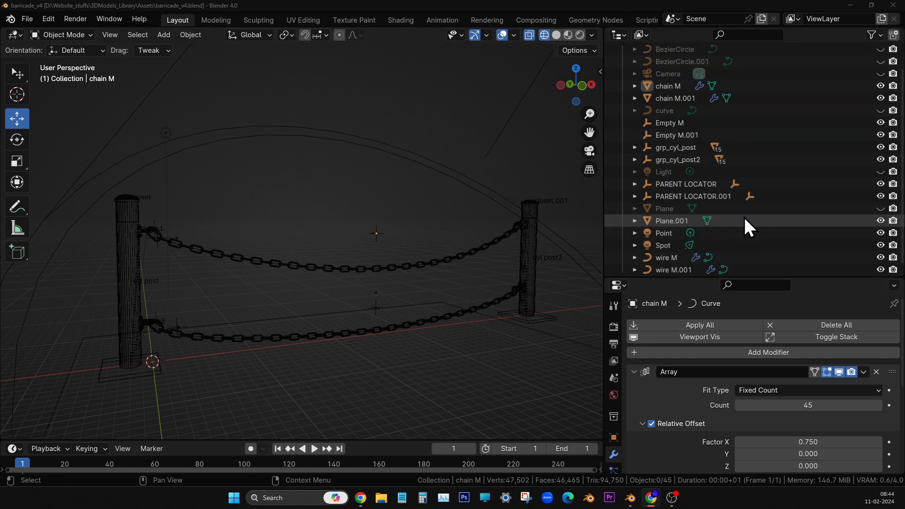
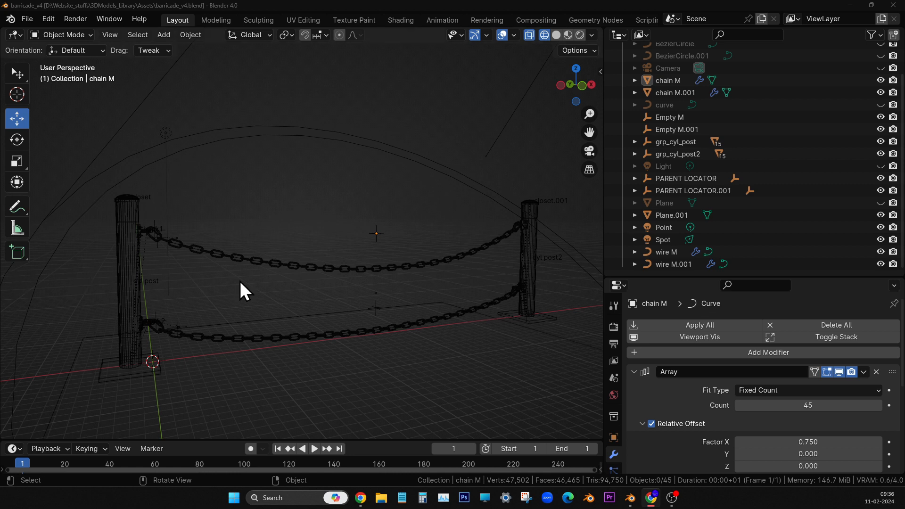
Select both chains together with the cyl post, its upper connecting link, an upper hook bolt and the lower hook.
{"action": "left_click", "coordinate": [216, 251]}
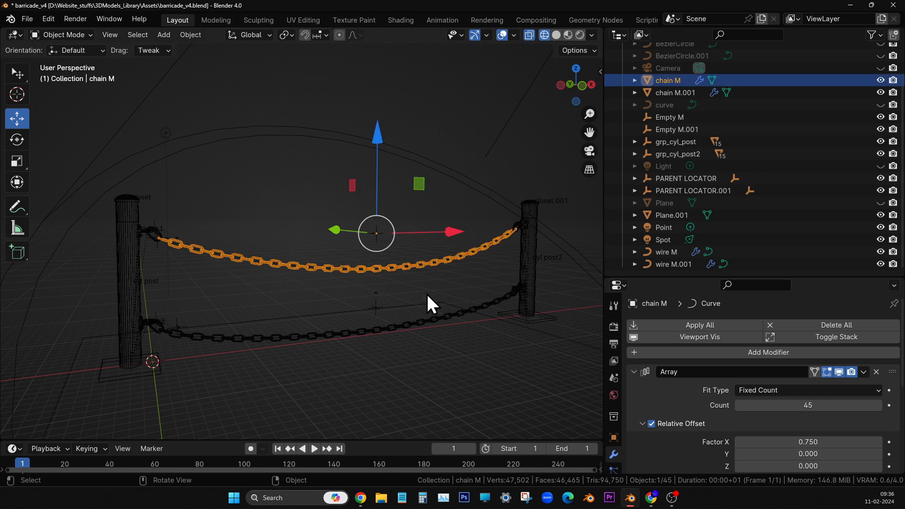
{"action": "middle_click_drag", "start_coordinate": [427, 303], "coordinate": [363, 310]}
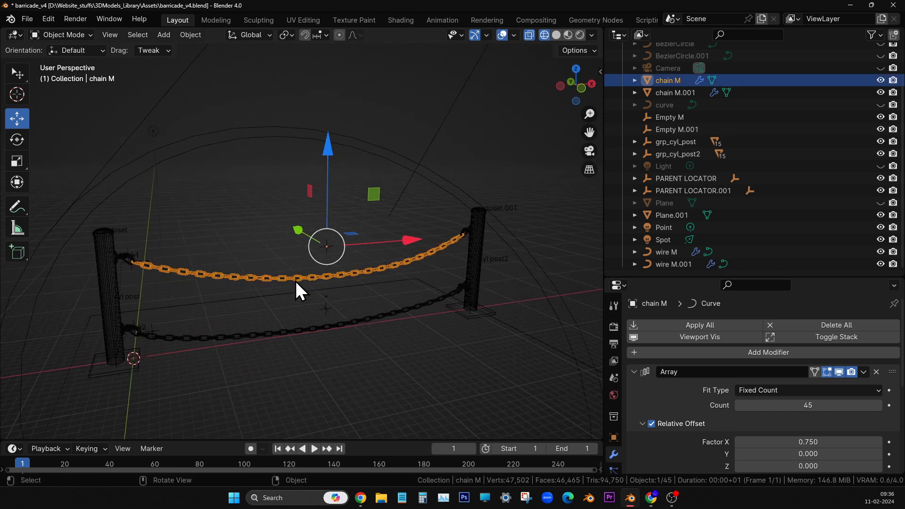
{"action": "left_click", "coordinate": [308, 330], "text": "shift"}
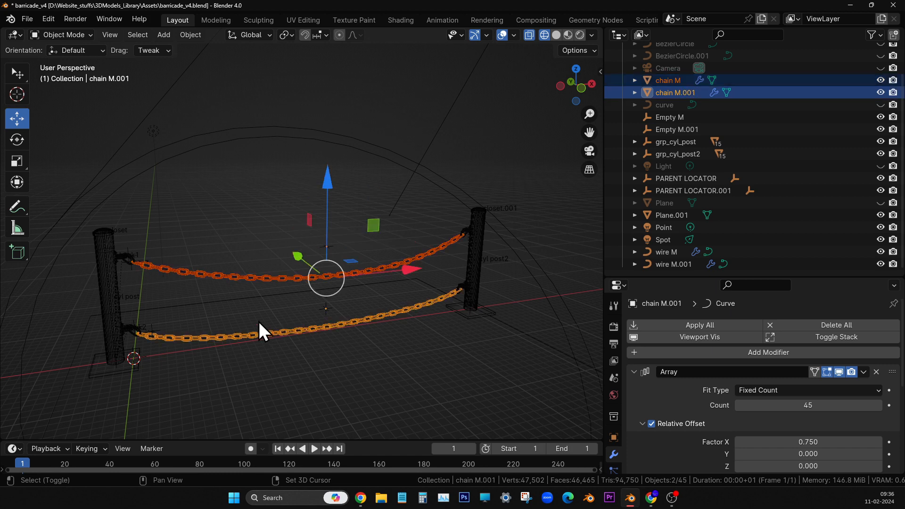
{"action": "left_click", "coordinate": [113, 286], "text": "shift"}
{"action": "left_click", "coordinate": [121, 254], "text": "shift"}
{"action": "left_click", "coordinate": [120, 259], "text": "shift"}
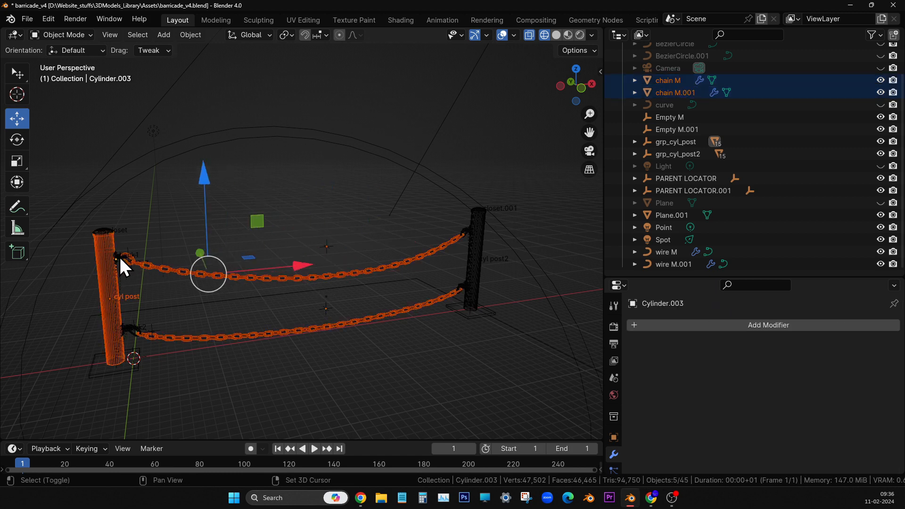
{"action": "left_click", "coordinate": [128, 327], "text": "shift"}
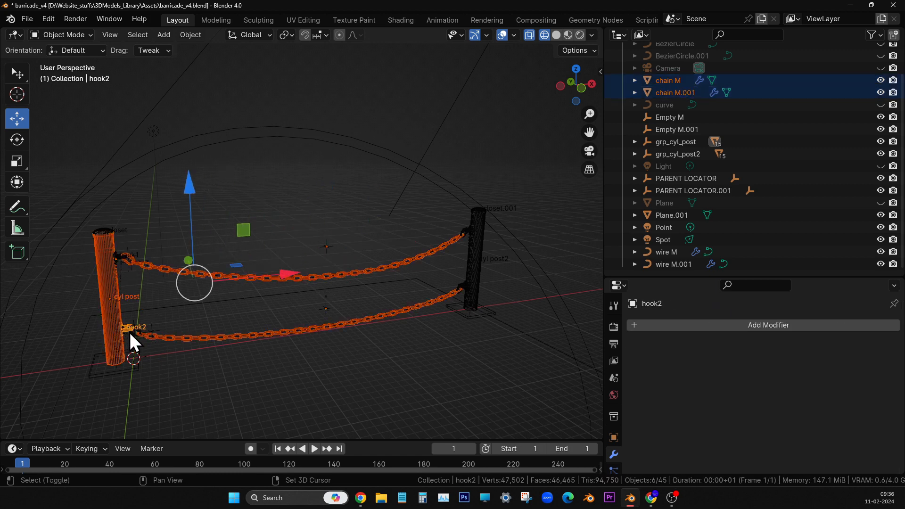
Add the second post (cyl post2), its upper connecting link and its cap to the selection.
{"action": "middle_click_drag", "start_coordinate": [162, 316], "coordinate": [187, 315], "text": "shift"}
{"action": "left_click", "coordinate": [502, 251], "text": "shift"}
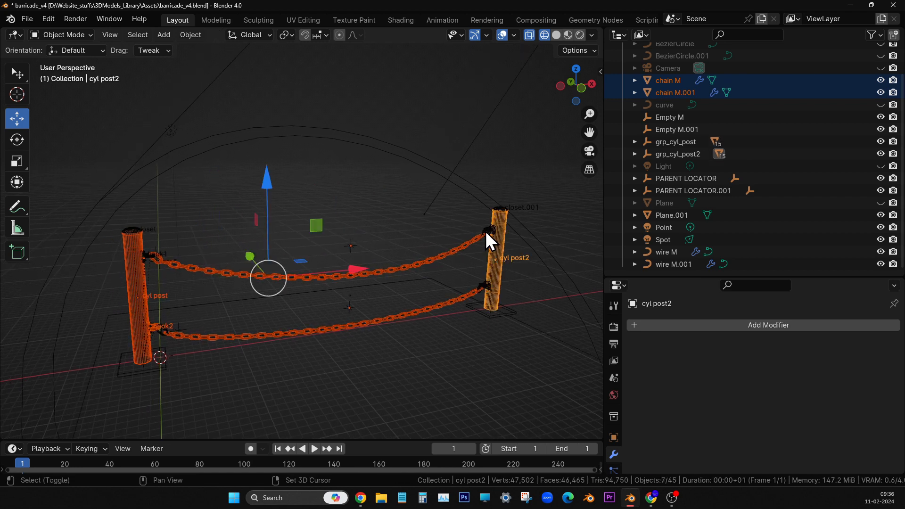
{"action": "left_click", "coordinate": [486, 230], "text": "shift"}
{"action": "middle_click_drag", "start_coordinate": [455, 298], "coordinate": [393, 325]}
{"action": "key", "text": "ctrl+space"}
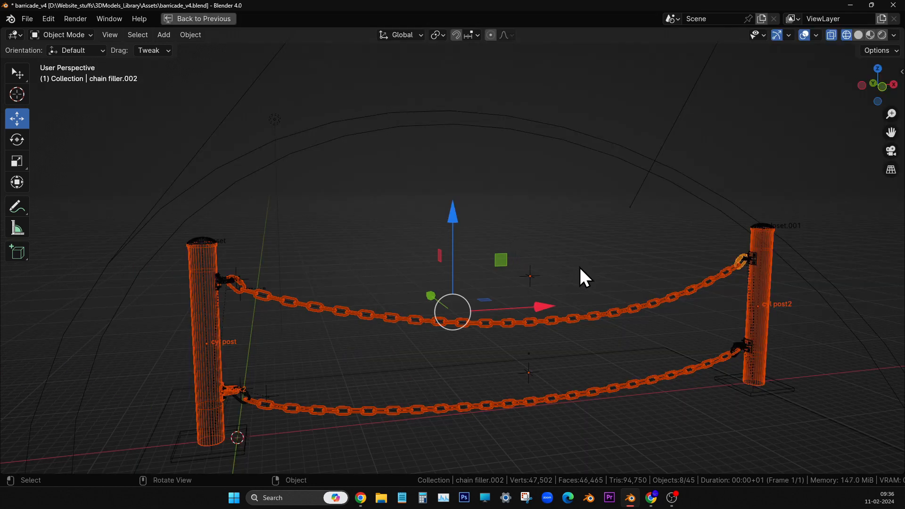
{"action": "left_click", "coordinate": [767, 226], "text": "shift"}
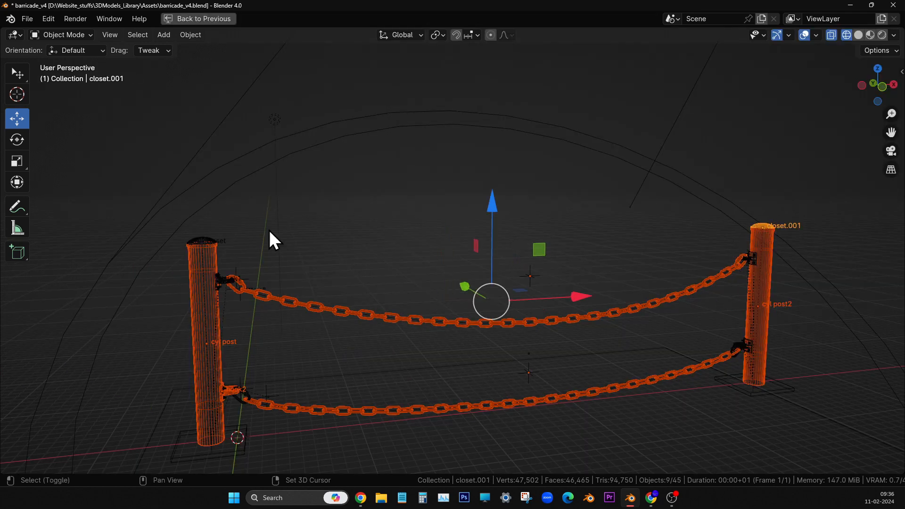
Add the cap and the upper hook of the first post (cyl post) to the selection.
{"action": "left_click", "coordinate": [205, 237], "text": "shift"}
{"action": "left_click", "coordinate": [226, 282], "text": "shift"}
{"action": "middle_click_drag", "start_coordinate": [283, 317], "coordinate": [288, 352]}
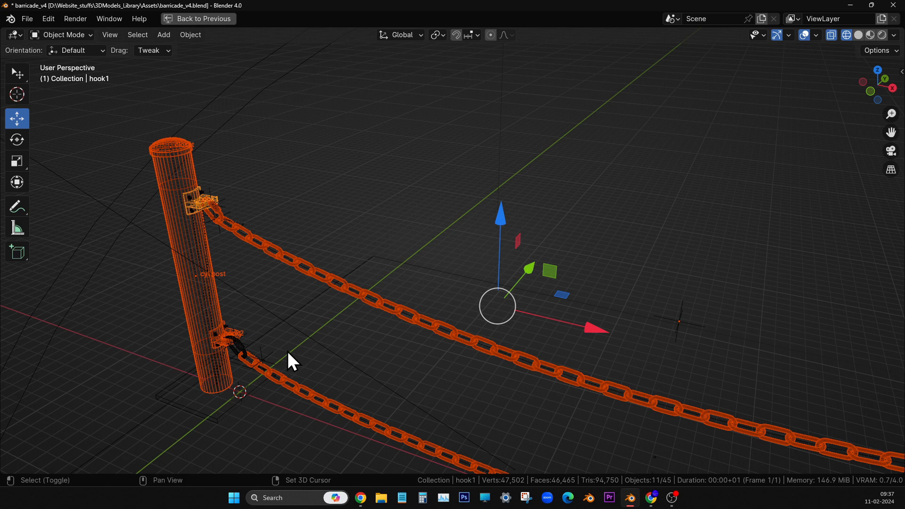
{"action": "left_click", "coordinate": [243, 345], "text": "shift"}
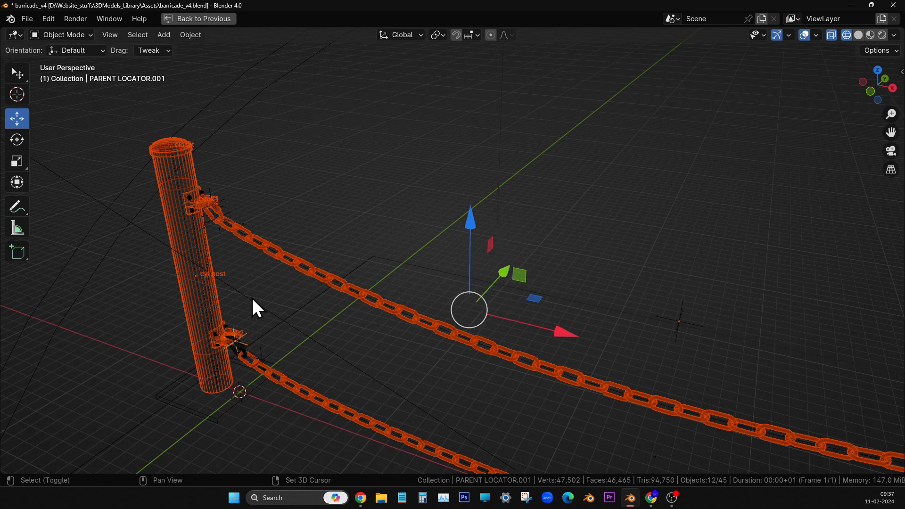
{"action": "key", "text": "ctrl+z"}
{"action": "left_click", "coordinate": [244, 347], "text": "shift"}
{"action": "key", "text": "ctrl+z"}
Add the first post's lower connecting link and two bolts of its lower hook to the selection.
{"action": "scroll", "coordinate": [243, 380], "scroll_direction": "up", "scroll_amount": 3}
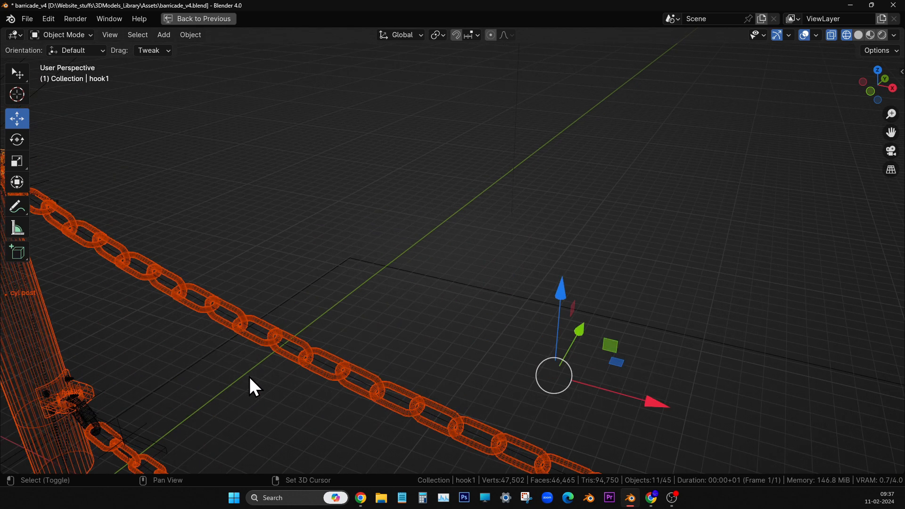
{"action": "middle_click_drag", "start_coordinate": [251, 384], "coordinate": [528, 163]}
{"action": "left_click", "coordinate": [190, 340], "text": "shift"}
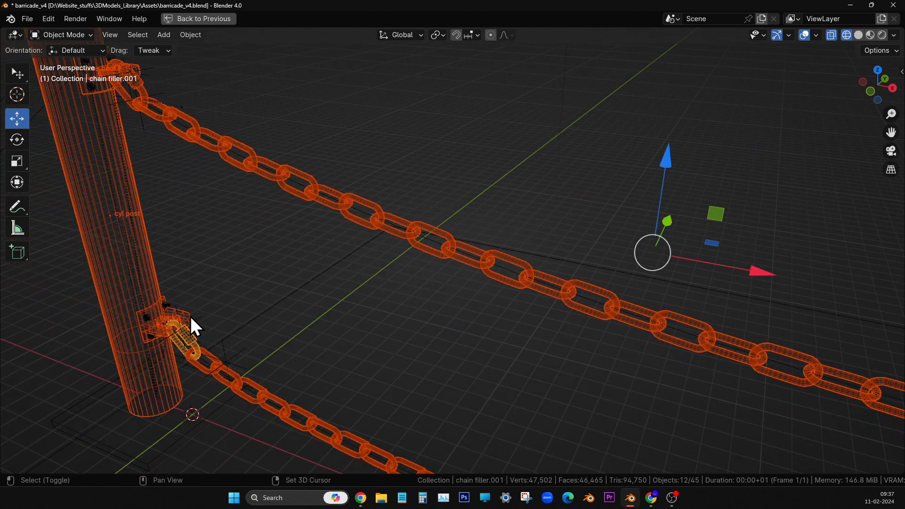
{"action": "left_click", "coordinate": [171, 302], "text": "shift"}
{"action": "left_click", "coordinate": [147, 320], "text": "shift"}
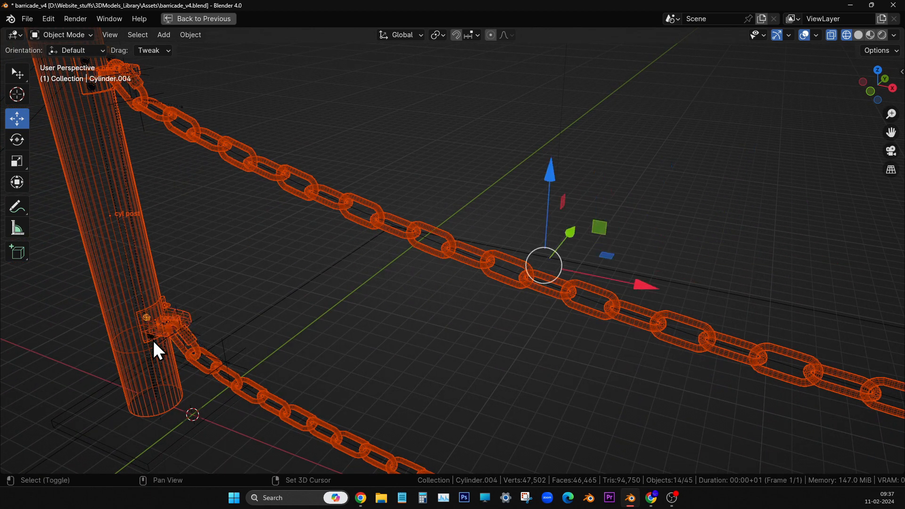
{"action": "left_click", "coordinate": [152, 335], "text": "shift"}
Add the two unselected front bolts of the first post's upper hook to the selection.
{"action": "middle_click_drag", "start_coordinate": [154, 343], "coordinate": [271, 252]}
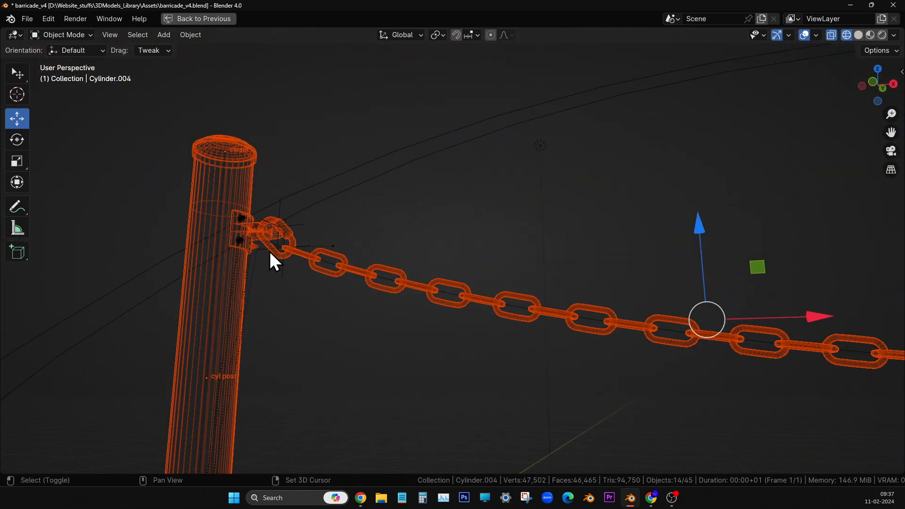
{"action": "left_click", "coordinate": [241, 219], "text": "shift"}
{"action": "left_click", "coordinate": [240, 240], "text": "shift"}
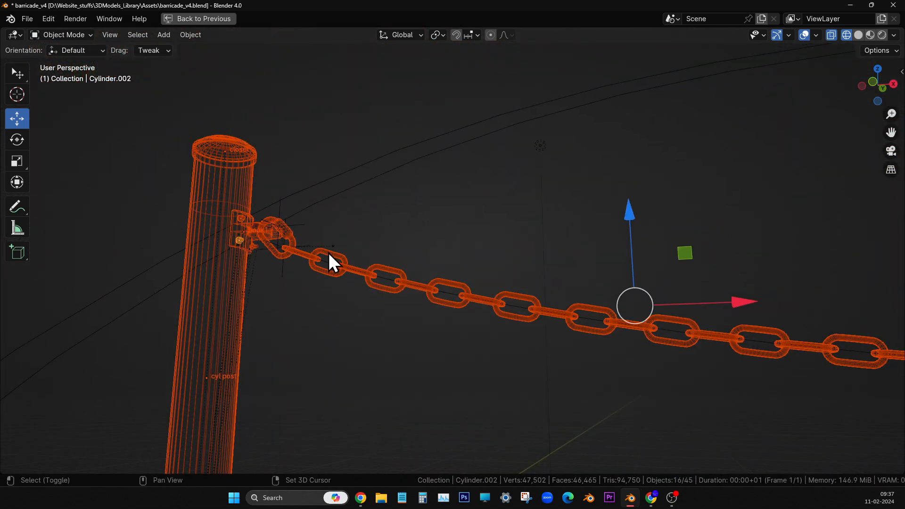
Add the two remaining bolts of the first post's lower hook to the selection, leaving out the nearby empty.
{"action": "middle_click_drag", "start_coordinate": [329, 259], "coordinate": [562, 113]}
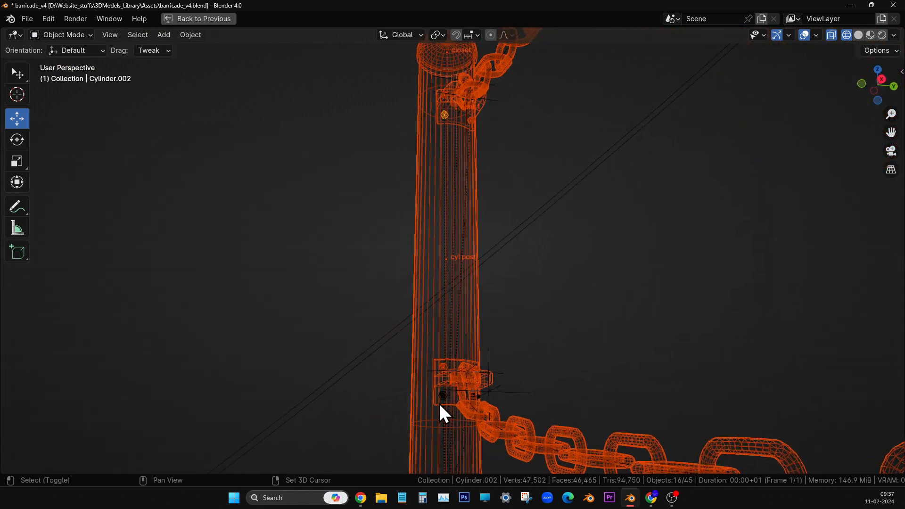
{"action": "left_click", "coordinate": [480, 395], "text": "shift"}
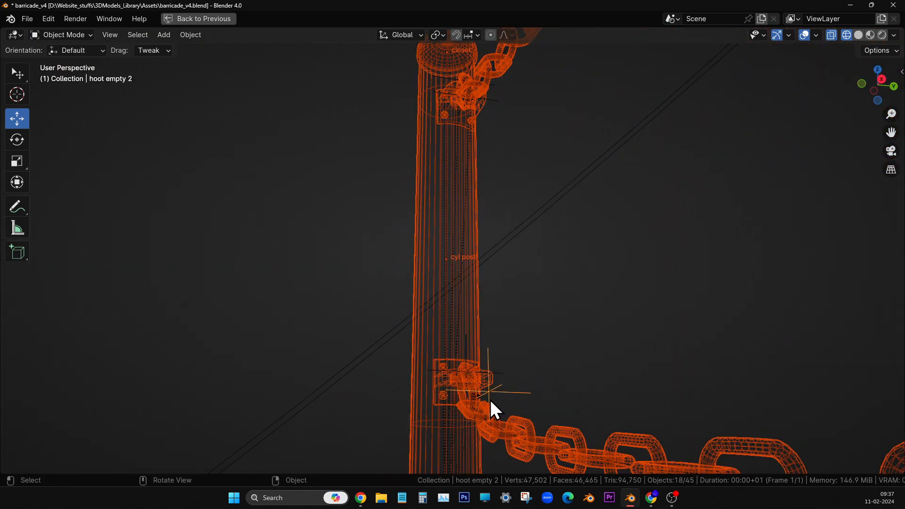
{"action": "key", "text": "ctrl+z"}
{"action": "middle_click_drag", "start_coordinate": [575, 433], "coordinate": [657, 366]}
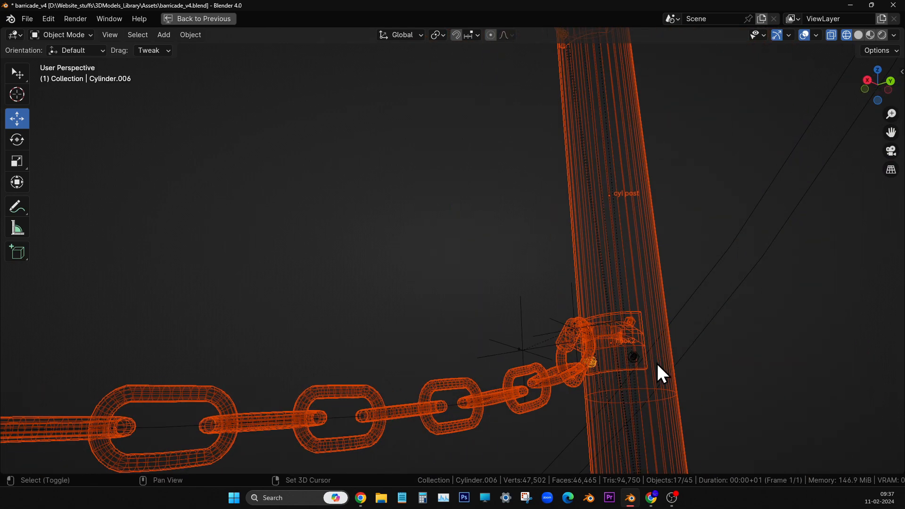
{"action": "left_click", "coordinate": [633, 357], "text": "shift"}
Add the second post's lower hook and the link connecting it to the lower chain to the selection.
{"action": "scroll", "coordinate": [633, 358], "scroll_direction": "down", "scroll_amount": 4}
{"action": "middle_click_drag", "start_coordinate": [545, 187], "coordinate": [548, 307], "text": "shift"}
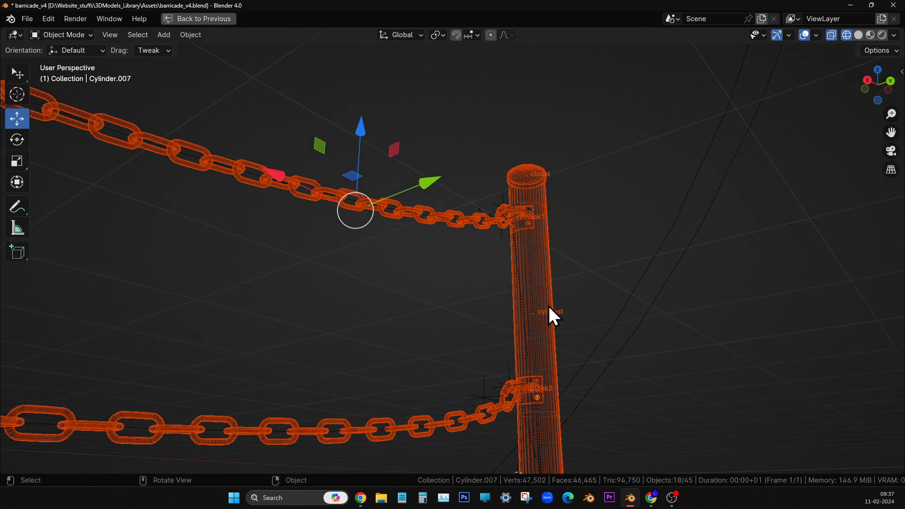
{"action": "scroll", "coordinate": [549, 306], "scroll_direction": "down", "scroll_amount": 4}
{"action": "middle_click_drag", "start_coordinate": [388, 301], "coordinate": [374, 269]}
{"action": "left_click", "coordinate": [182, 227], "text": "shift"}
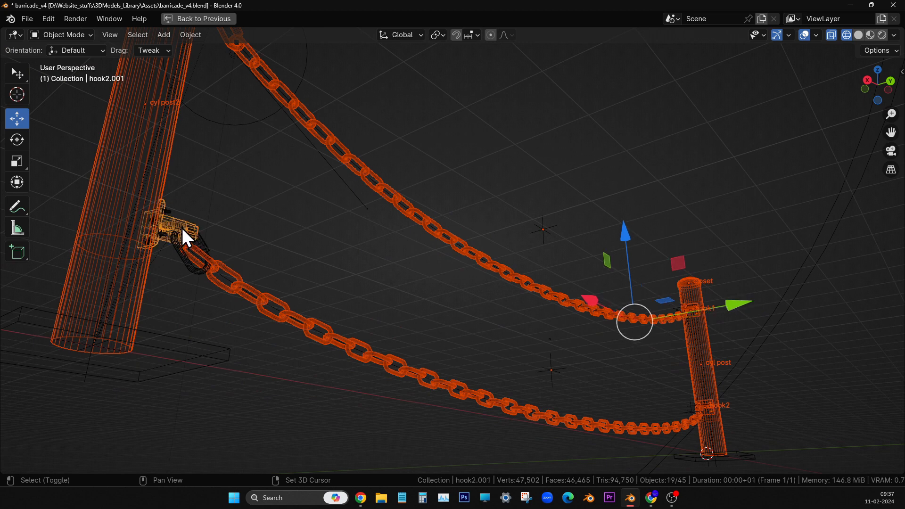
{"action": "left_click", "coordinate": [205, 239], "text": "shift"}
{"action": "key", "text": "ctrl+z"}
{"action": "left_click", "coordinate": [208, 241], "text": "shift"}
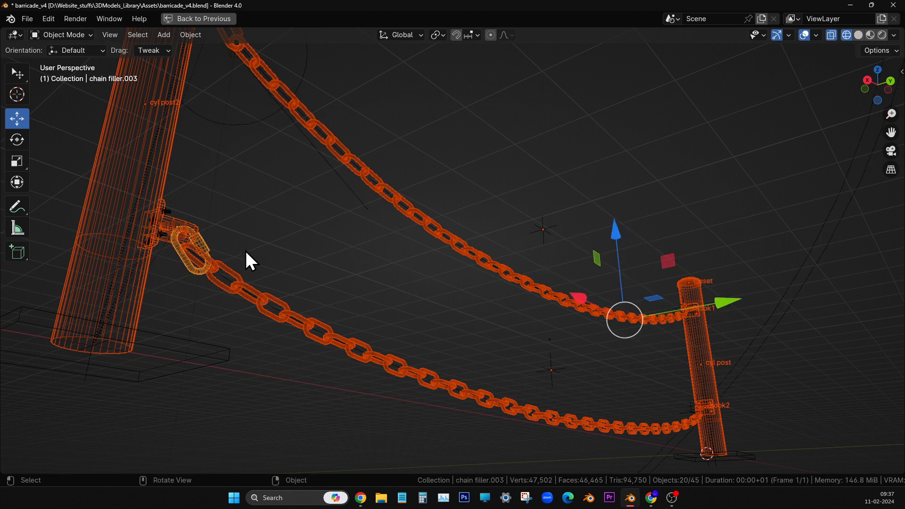
Add the second post's upper hook and its four bolts to the selection.
{"action": "middle_click_drag", "start_coordinate": [245, 250], "coordinate": [179, 294]}
{"action": "middle_click_drag", "start_coordinate": [219, 264], "coordinate": [467, 229], "text": "shift"}
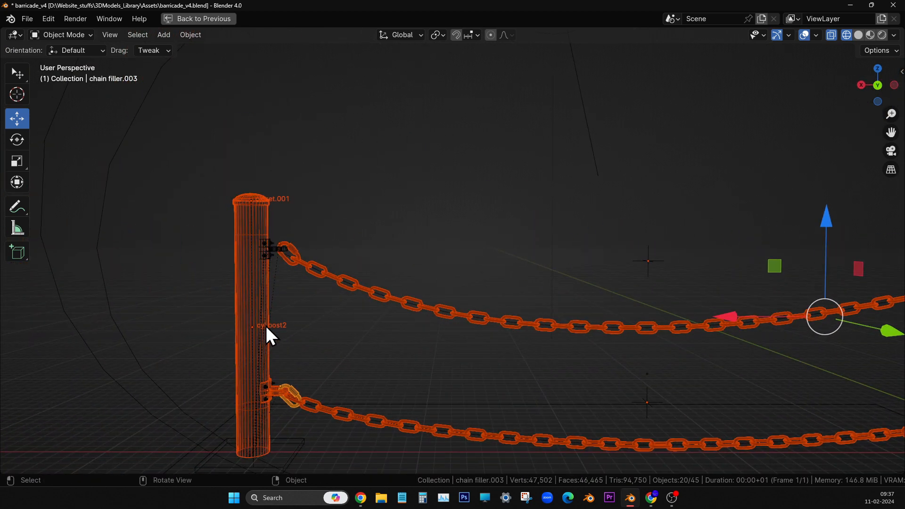
{"action": "scroll", "coordinate": [266, 325], "scroll_direction": "up", "scroll_amount": 5}
{"action": "scroll", "coordinate": [184, 252], "scroll_direction": "down", "scroll_amount": 5}
{"action": "middle_click_drag", "start_coordinate": [398, 263], "coordinate": [436, 273], "text": "shift"}
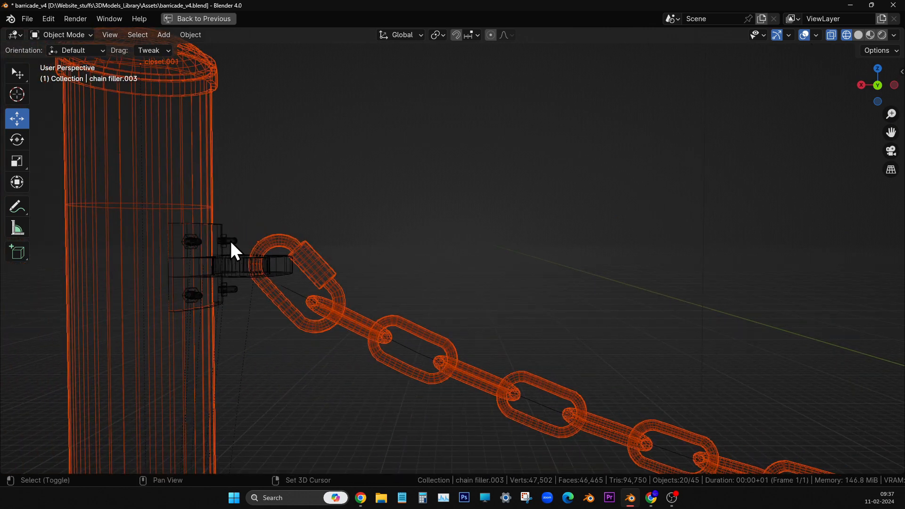
{"action": "left_click", "coordinate": [218, 234], "text": "shift"}
{"action": "left_click", "coordinate": [199, 239], "text": "shift"}
{"action": "left_click", "coordinate": [193, 243], "text": "shift"}
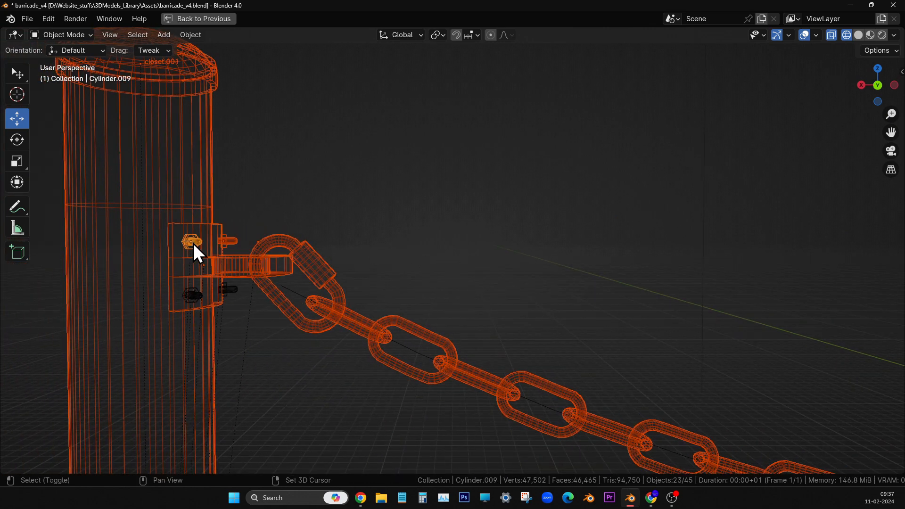
{"action": "left_click", "coordinate": [194, 295], "text": "shift"}
{"action": "left_click", "coordinate": [195, 293], "text": "shift"}
Add the four bolts of the second post's lower hook to the selection.
{"action": "scroll", "coordinate": [251, 317], "scroll_direction": "down", "scroll_amount": 5}
{"action": "middle_click_drag", "start_coordinate": [250, 318], "coordinate": [508, 297]}
{"action": "scroll", "coordinate": [327, 314], "scroll_direction": "up", "scroll_amount": 6}
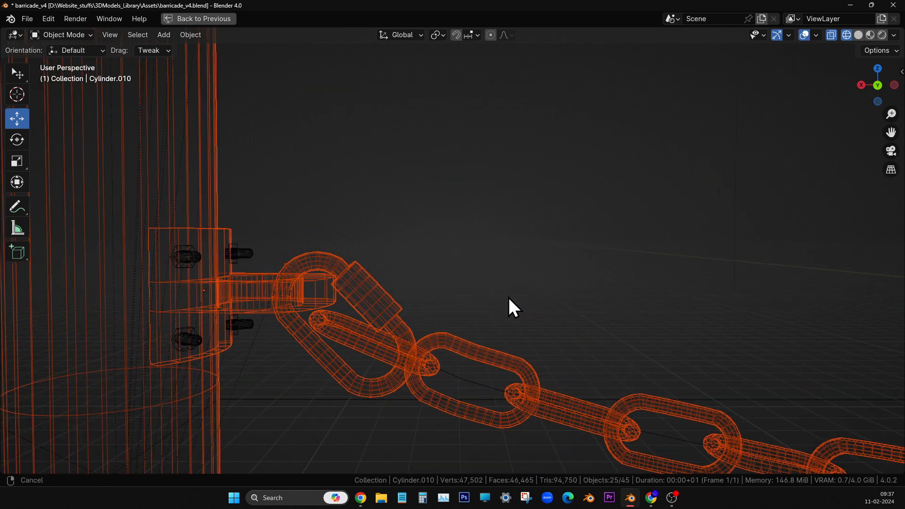
{"action": "left_click", "coordinate": [200, 255], "text": "shift"}
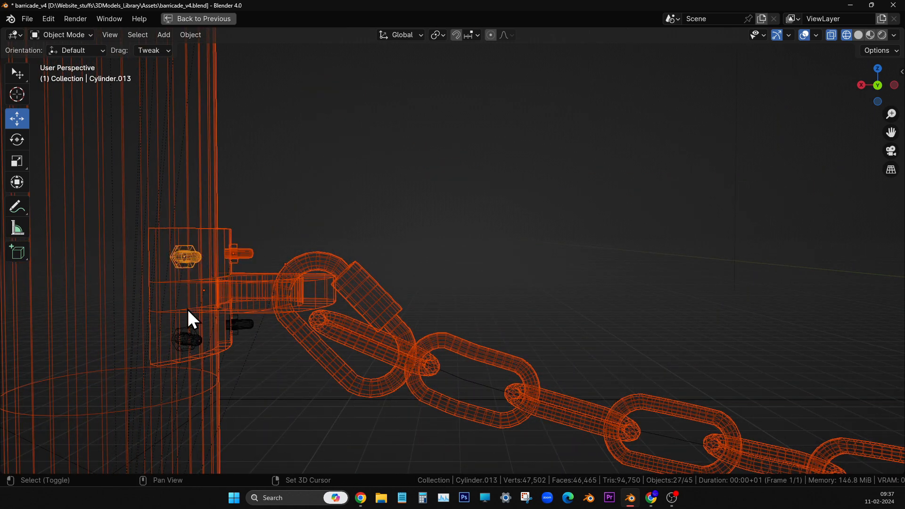
{"action": "left_click", "coordinate": [191, 336], "text": "shift"}
{"action": "left_click", "coordinate": [248, 324], "text": "shift"}
{"action": "scroll", "coordinate": [254, 320], "scroll_direction": "down", "scroll_amount": 5}
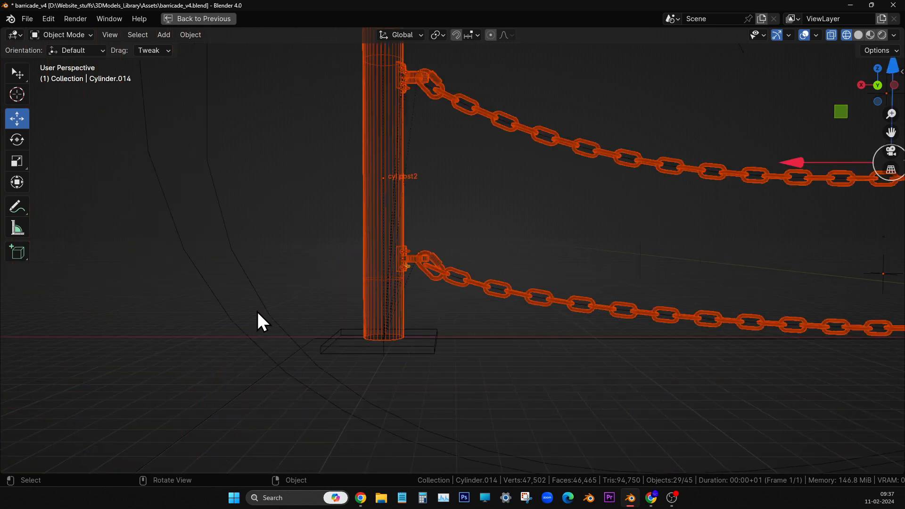
Add the remaining bolt of the first post's upper hook to the selection.
{"action": "middle_click_drag", "start_coordinate": [257, 310], "coordinate": [461, 318]}
{"action": "scroll", "coordinate": [438, 311], "scroll_direction": "up", "scroll_amount": 6}
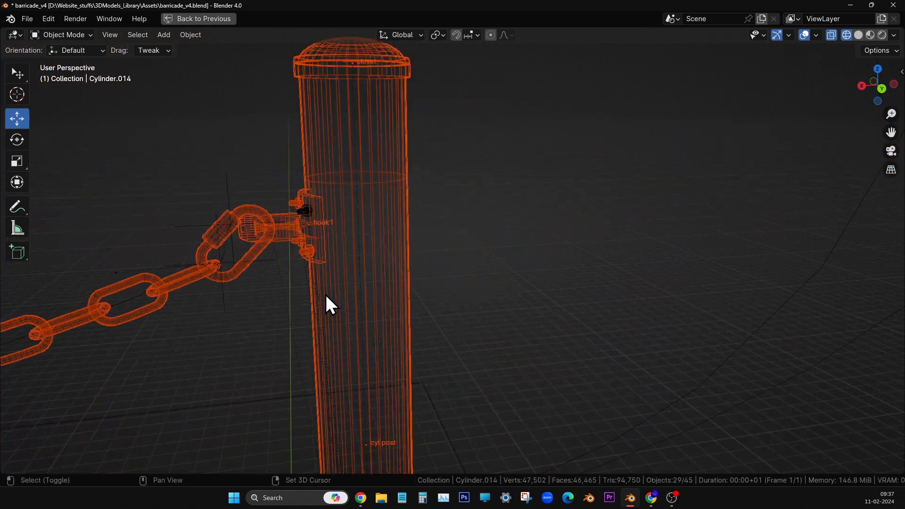
{"action": "middle_click_drag", "start_coordinate": [297, 266], "coordinate": [386, 298], "text": "shift"}
{"action": "scroll", "coordinate": [415, 300], "scroll_direction": "up", "scroll_amount": 6}
{"action": "left_click", "coordinate": [451, 306], "text": "shift"}
{"action": "scroll", "coordinate": [449, 307], "scroll_direction": "down", "scroll_amount": 6}
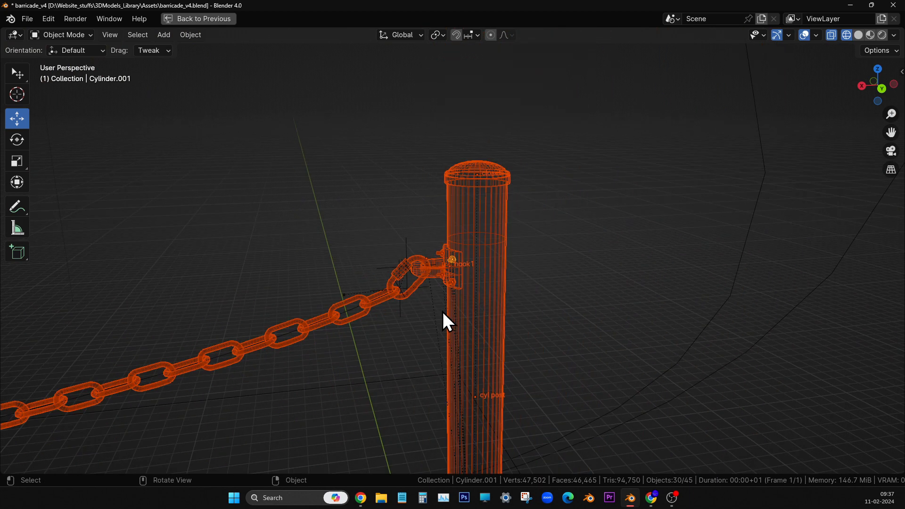
Try to join all selected posts, caps, hooks, bolts, links and chains into one object, and undo the join.
{"action": "mouse_move", "coordinate": [446, 314]}
{"action": "middle_mouse_down"}
{"action": "mouse_move", "coordinate": [462, 342]}
{"action": "mouse_move", "coordinate": [432, 321]}
{"action": "middle_mouse_up"}
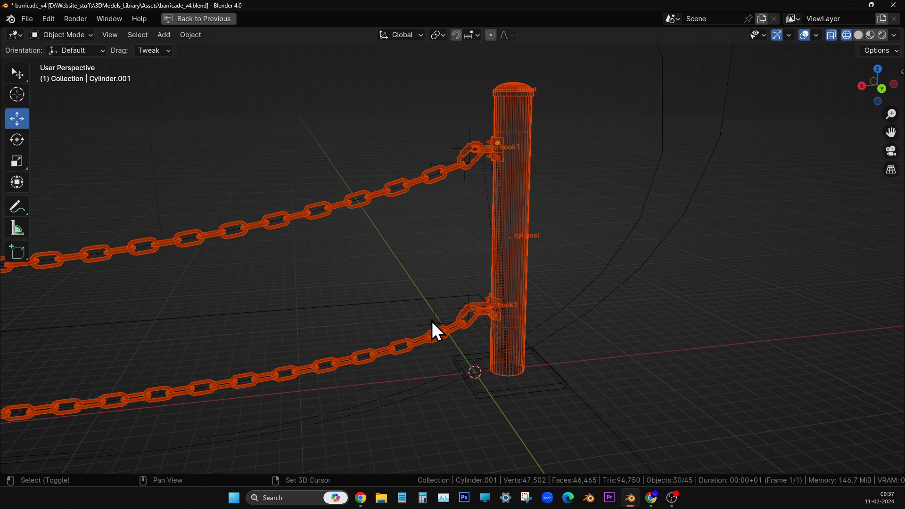
{"action": "scroll", "coordinate": [434, 315], "scroll_direction": "down", "scroll_amount": 5}
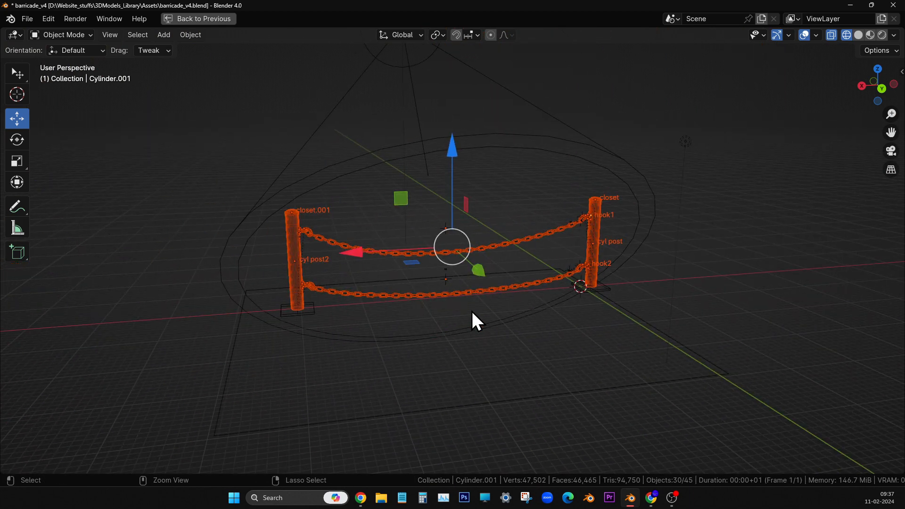
{"action": "key", "text": "ctrl+j"}
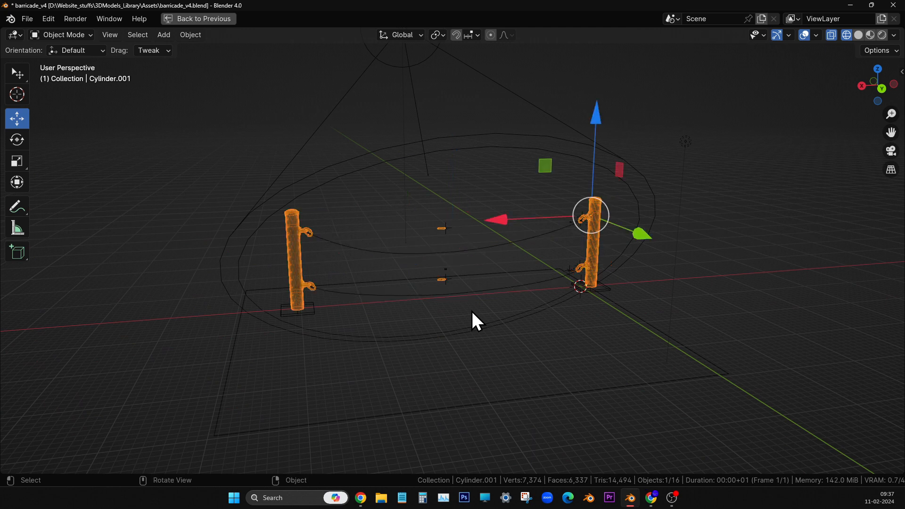
{"action": "key", "text": "ctrl+z"}
Restore the full workspace layout, reveal the active bolt in the scene hierarchy and review the selected parts.
{"action": "key", "text": "ctrl+space"}
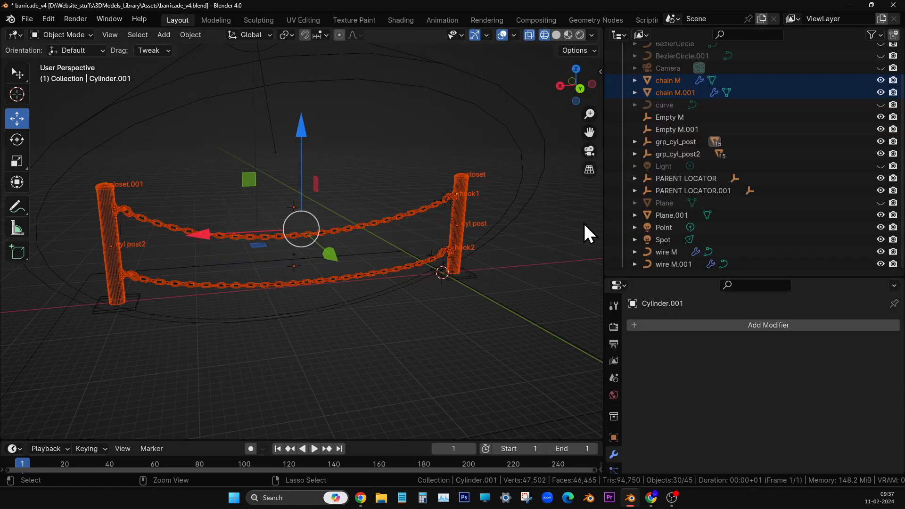
{"action": "key", "text": "KP_Decimal"}
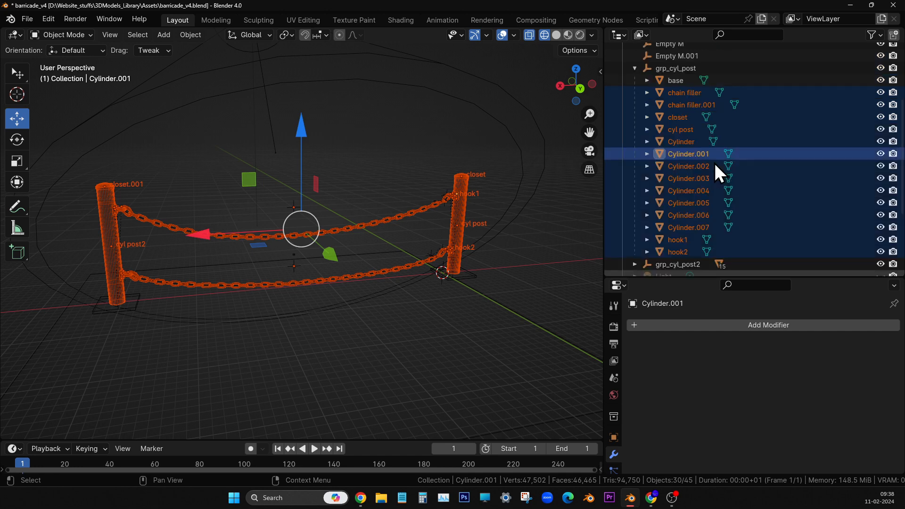
{"action": "scroll", "coordinate": [712, 157], "scroll_direction": "down", "scroll_amount": 4}
{"action": "scroll", "coordinate": [712, 158], "scroll_direction": "up", "scroll_amount": 1}
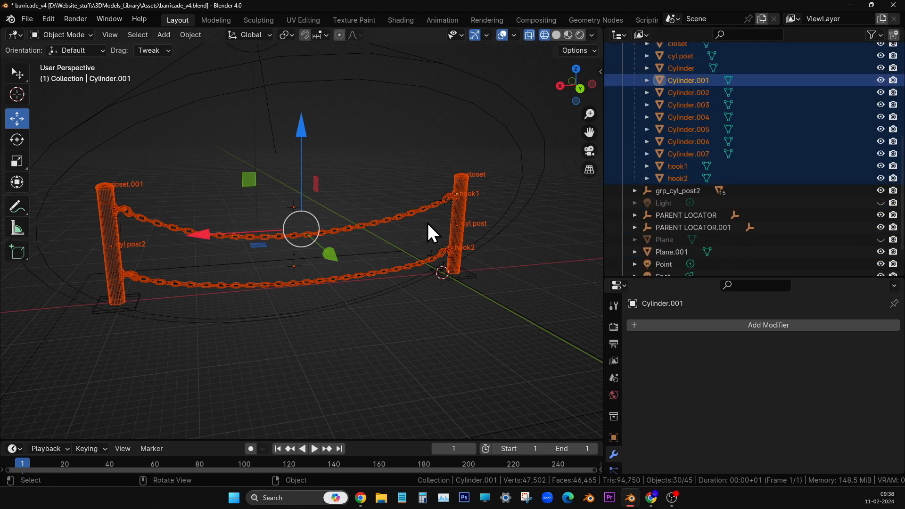
Select the upper chain and apply its Array and Curve modifiers.
{"action": "scroll", "coordinate": [273, 241], "scroll_direction": "up", "scroll_amount": 2}
{"action": "middle_click_drag", "start_coordinate": [408, 262], "coordinate": [223, 272], "text": "shift"}
{"action": "scroll", "coordinate": [315, 230], "scroll_direction": "up", "scroll_amount": 2}
{"action": "scroll", "coordinate": [315, 230], "scroll_direction": "up", "scroll_amount": 1}
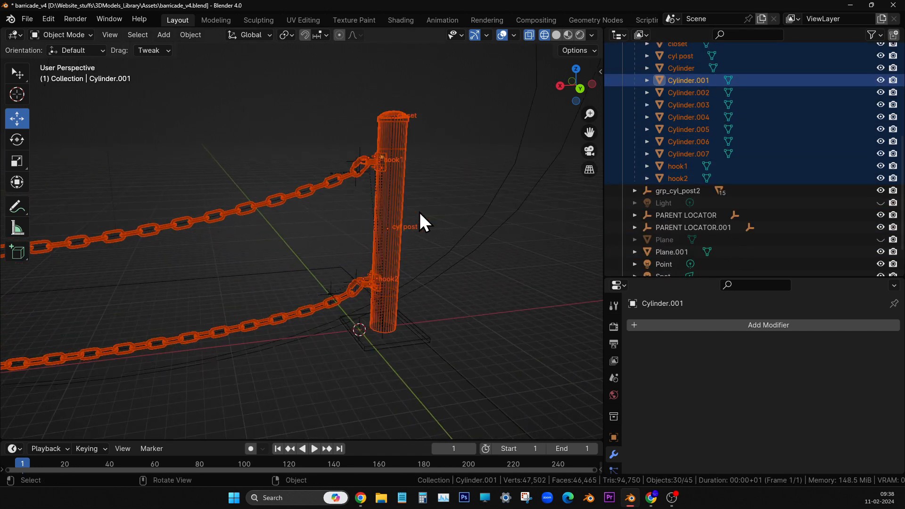
{"action": "scroll", "coordinate": [384, 262], "scroll_direction": "up", "scroll_amount": 1}
{"action": "middle_click_drag", "start_coordinate": [385, 262], "coordinate": [393, 264], "text": "shift"}
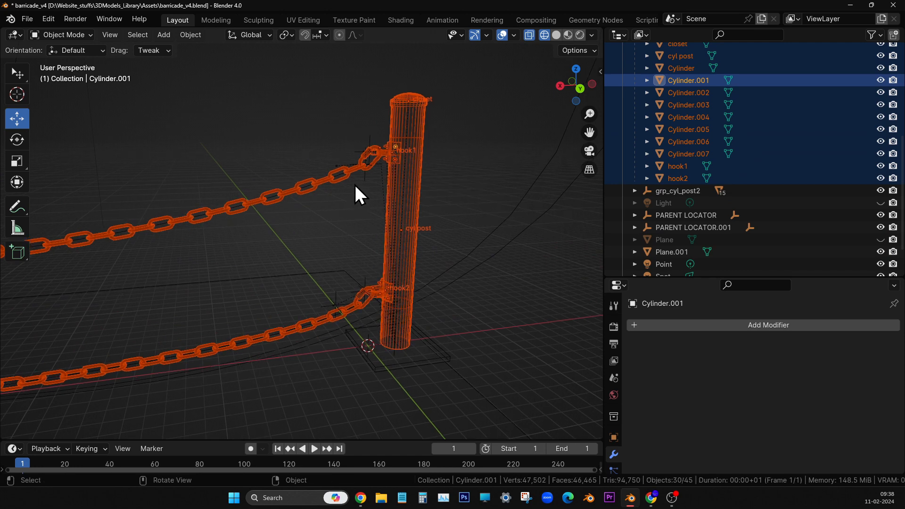
{"action": "left_click", "coordinate": [330, 180]}
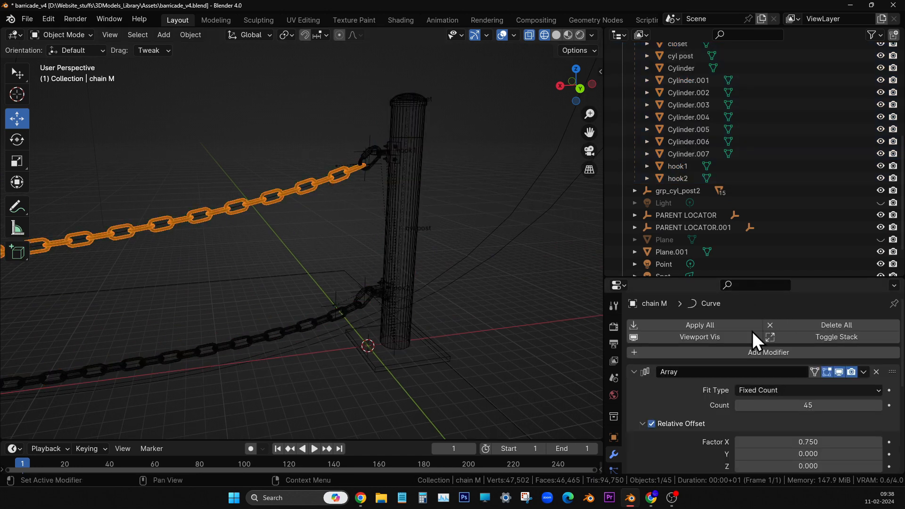
{"action": "key", "text": "ctrl+a"}
{"action": "key", "text": "ctrl+a"}
Select the lower chain and apply its Array and Curve modifiers.
{"action": "left_click", "coordinate": [302, 332]}
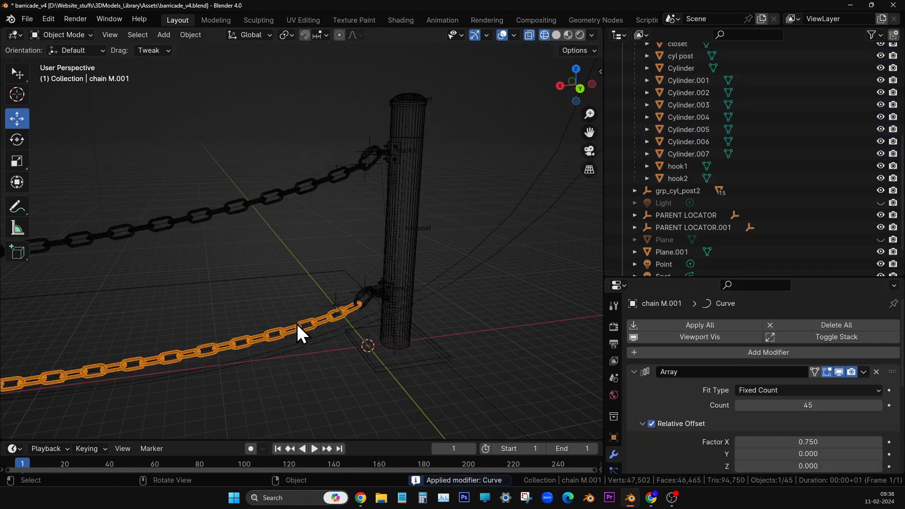
{"action": "key", "text": "ctrl+a"}
{"action": "key", "text": "ctrl+a"}
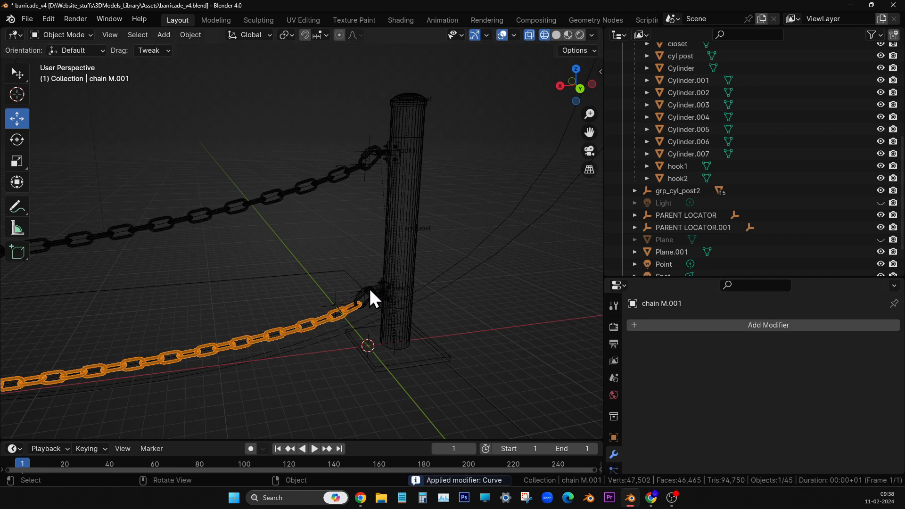
Make the first post's lower chain link the active object and hide curves, empties, lights and cameras in the viewport.
{"action": "left_click", "coordinate": [360, 295]}
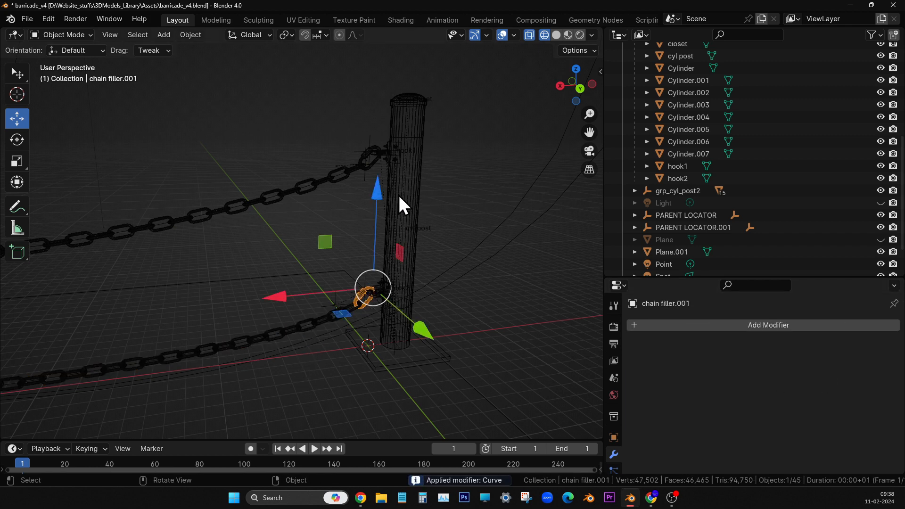
{"action": "scroll", "coordinate": [399, 198], "scroll_direction": "down", "scroll_amount": 3}
{"action": "left_click", "coordinate": [463, 34]}
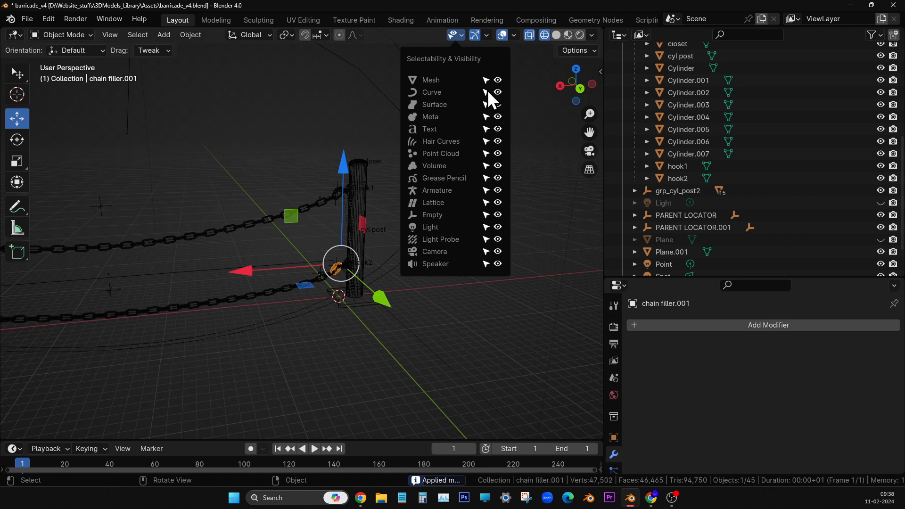
{"action": "left_click", "coordinate": [497, 215]}
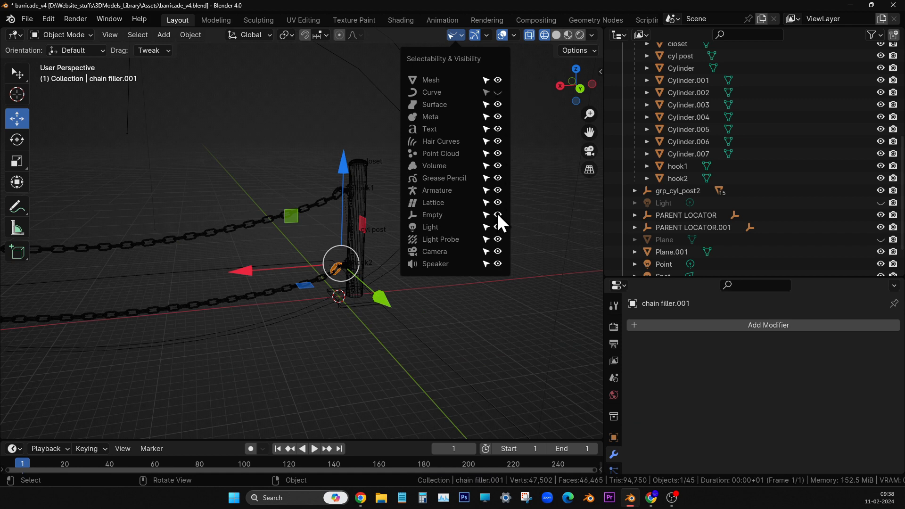
{"action": "left_click", "coordinate": [498, 251]}
Box-select both posts with their bases, hooks, bolts, links and chains, exclude the ground plane, and join them into one object.
{"action": "scroll", "coordinate": [337, 272], "scroll_direction": "down", "scroll_amount": 3}
{"action": "middle_click_drag", "start_coordinate": [372, 260], "coordinate": [520, 257], "text": "shift"}
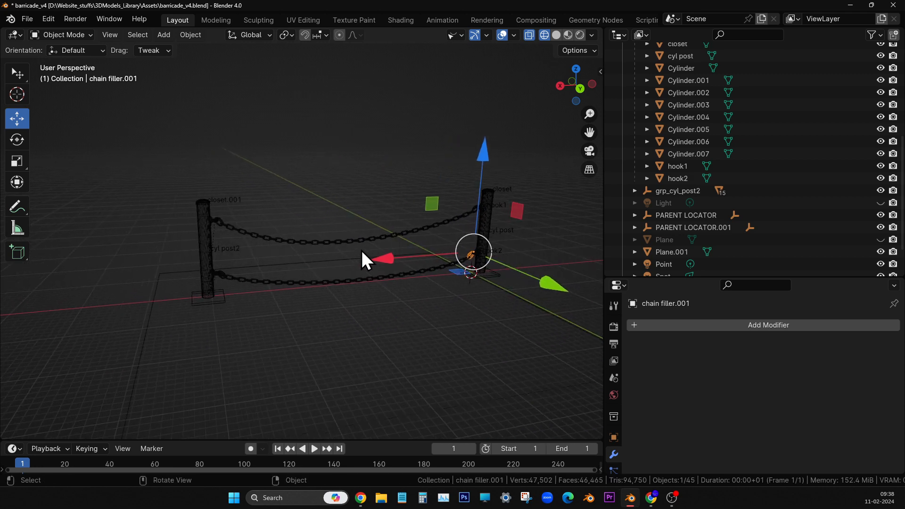
{"action": "left_click", "coordinate": [76, 108]}
{"action": "left_click_drag", "start_coordinate": [28, 73], "coordinate": [81, 95]}
{"action": "left_click_drag", "start_coordinate": [197, 176], "coordinate": [587, 334]}
{"action": "left_click", "coordinate": [418, 319], "text": "ctrl"}
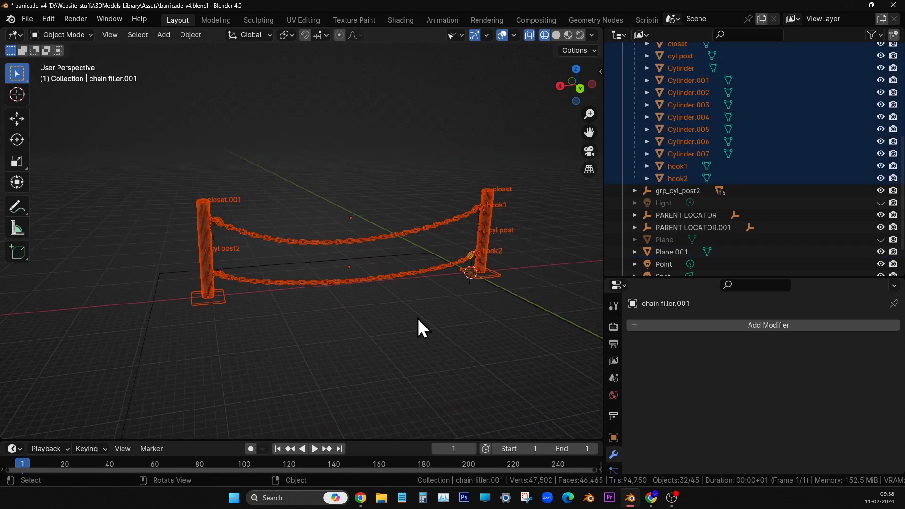
{"action": "key", "text": "ctrl+j"}
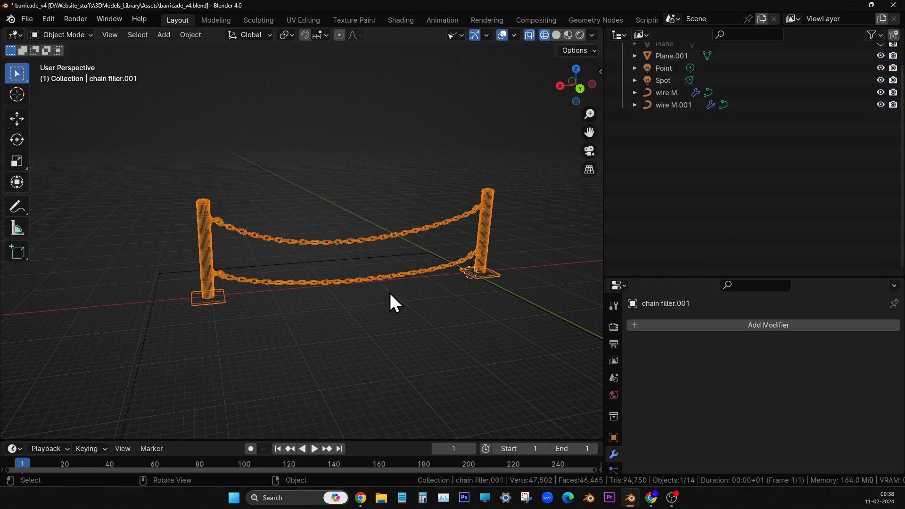
{"action": "scroll", "coordinate": [390, 290], "scroll_direction": "up", "scroll_amount": 3}
{"action": "scroll", "coordinate": [390, 294], "scroll_direction": "down", "scroll_amount": 6}
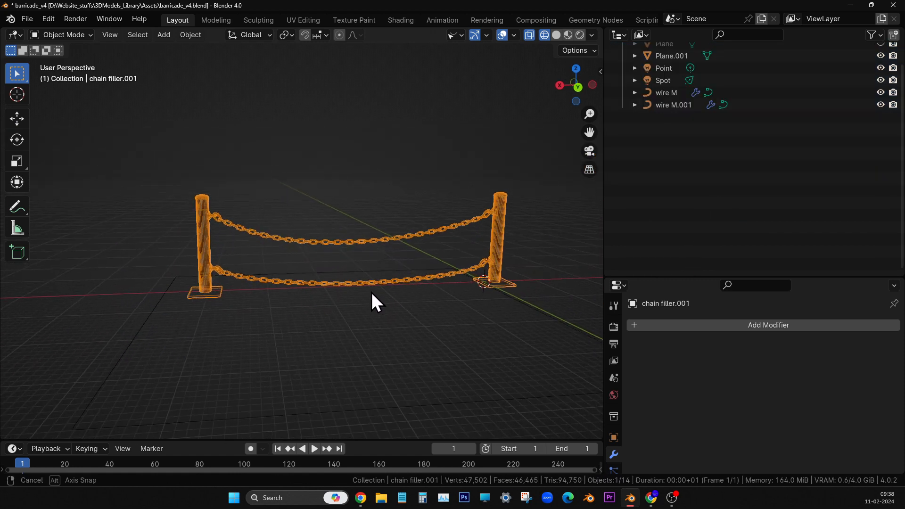
In the front orthographic view, move the joined barricade along X until it is centred on the world's vertical axis.
{"action": "key", "text": "KP_1"}
{"action": "middle_click_drag", "start_coordinate": [312, 259], "coordinate": [406, 259], "text": "shift"}
{"action": "scroll", "coordinate": [424, 268], "scroll_direction": "up", "scroll_amount": 1}
{"action": "middle_click_drag", "start_coordinate": [452, 282], "coordinate": [550, 254], "text": "shift"}
{"action": "scroll", "coordinate": [313, 234], "scroll_direction": "up", "scroll_amount": 1}
{"action": "middle_click_drag", "start_coordinate": [317, 240], "coordinate": [347, 243], "text": "shift"}
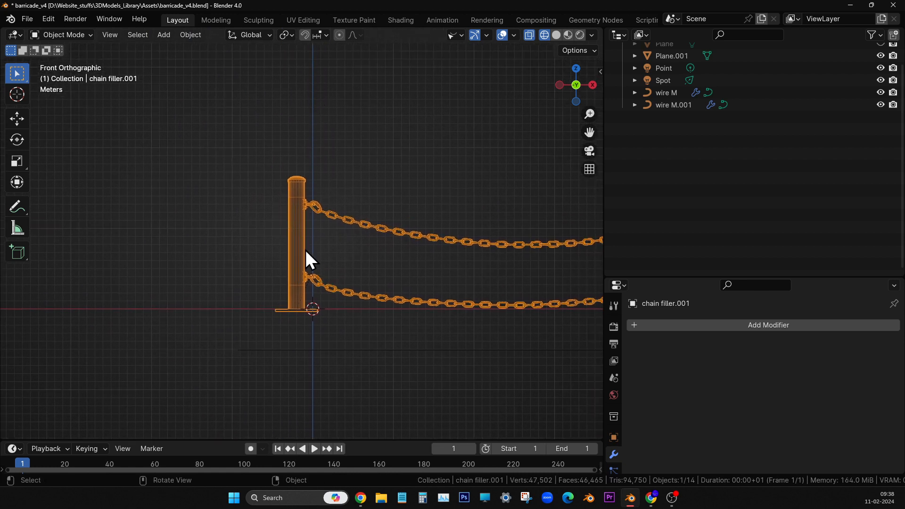
{"action": "middle_click_drag", "start_coordinate": [334, 118], "coordinate": [324, 153], "text": "shift"}
{"action": "scroll", "coordinate": [317, 127], "scroll_direction": "up", "scroll_amount": 1}
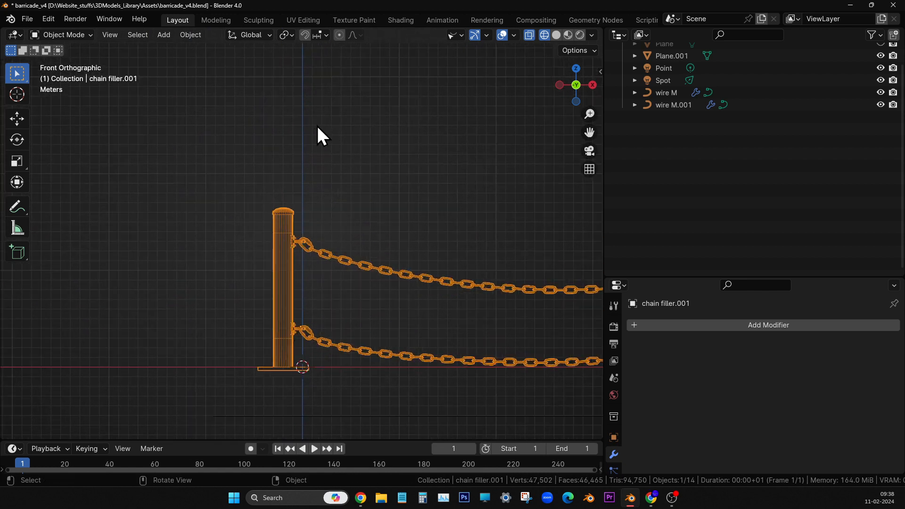
{"action": "scroll", "coordinate": [323, 142], "scroll_direction": "down", "scroll_amount": 2}
{"action": "middle_click_drag", "start_coordinate": [361, 189], "coordinate": [327, 183], "text": "shift"}
{"action": "key", "text": "ctrl+space"}
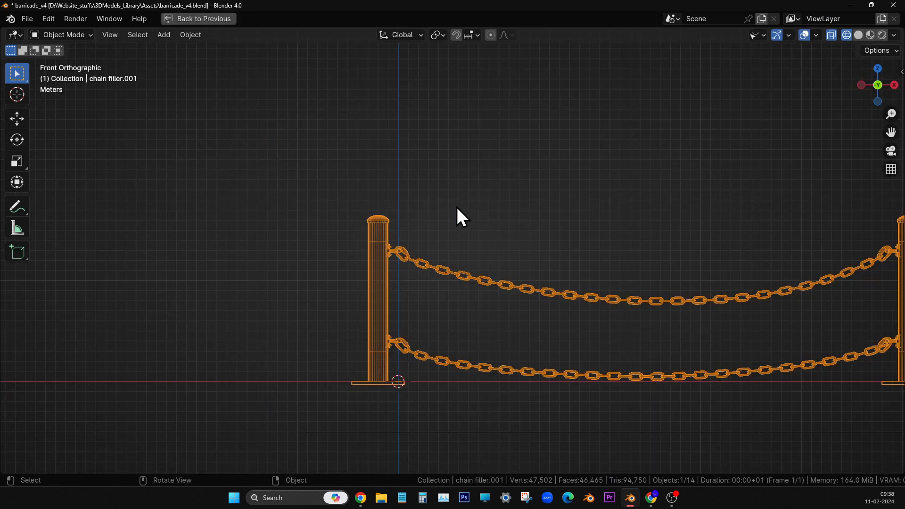
{"action": "scroll", "coordinate": [471, 212], "scroll_direction": "down", "scroll_amount": 1}
{"action": "middle_click_drag", "start_coordinate": [521, 228], "coordinate": [477, 205], "text": "shift"}
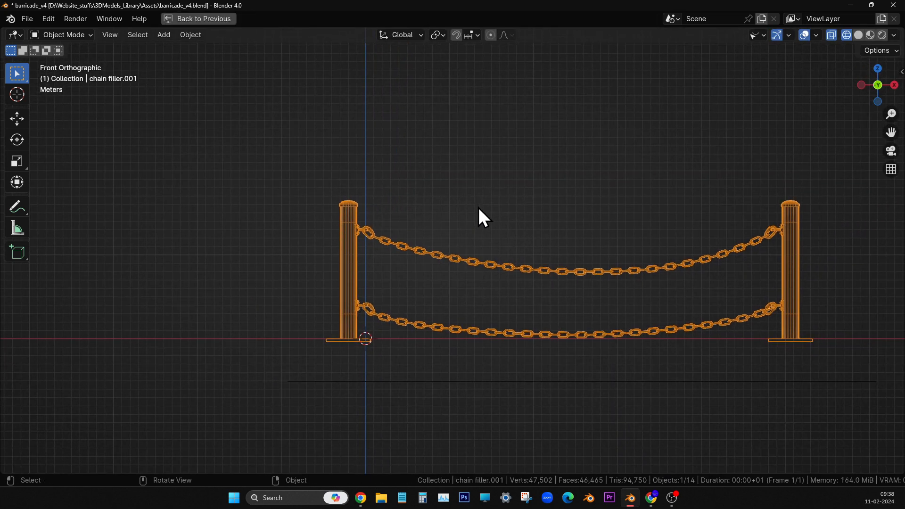
{"action": "left_click", "coordinate": [18, 119]}
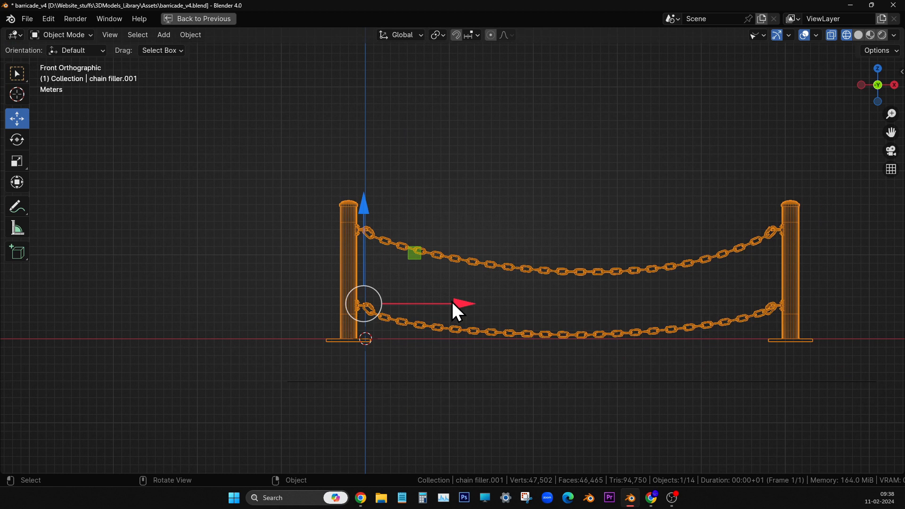
{"action": "left_click_drag", "start_coordinate": [456, 302], "coordinate": [249, 299]}
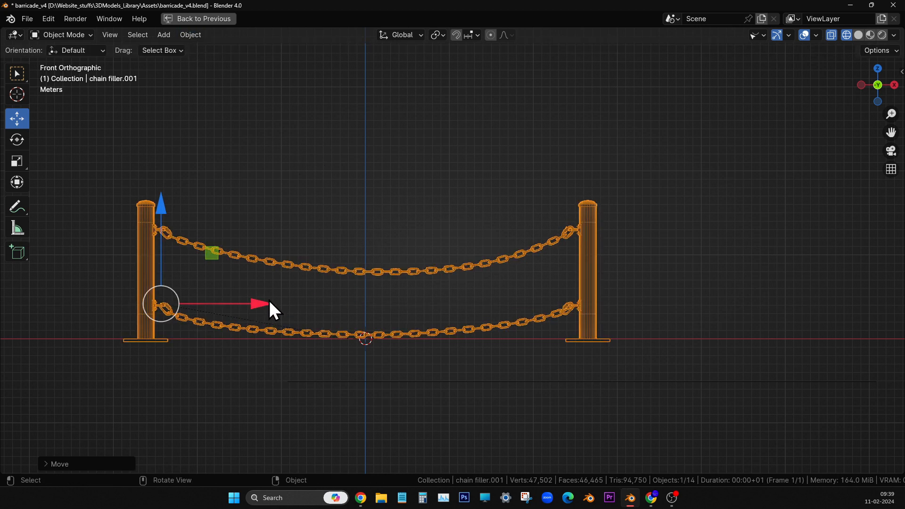
{"action": "left_click_drag", "start_coordinate": [267, 303], "coordinate": [267, 303]}
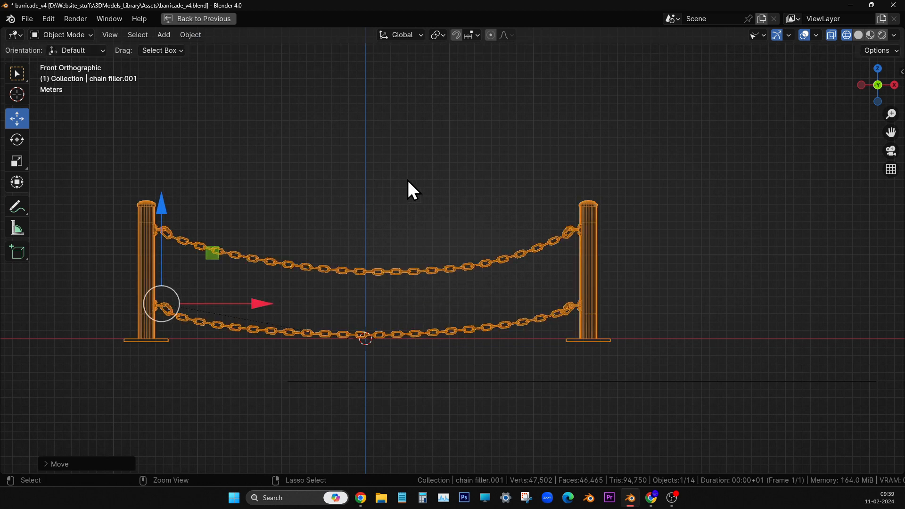
Apply all transforms to the joined barricade.
{"action": "key", "text": "ctrl+a"}
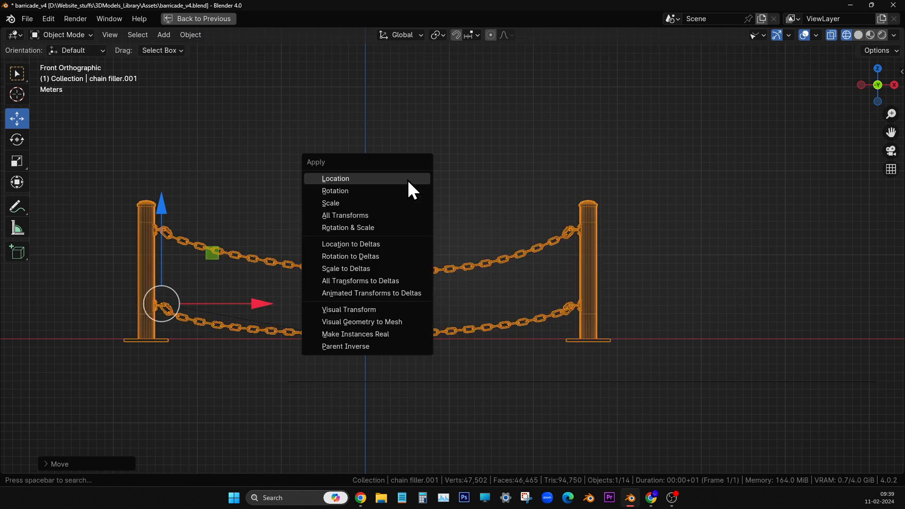
{"action": "left_click", "coordinate": [386, 219]}
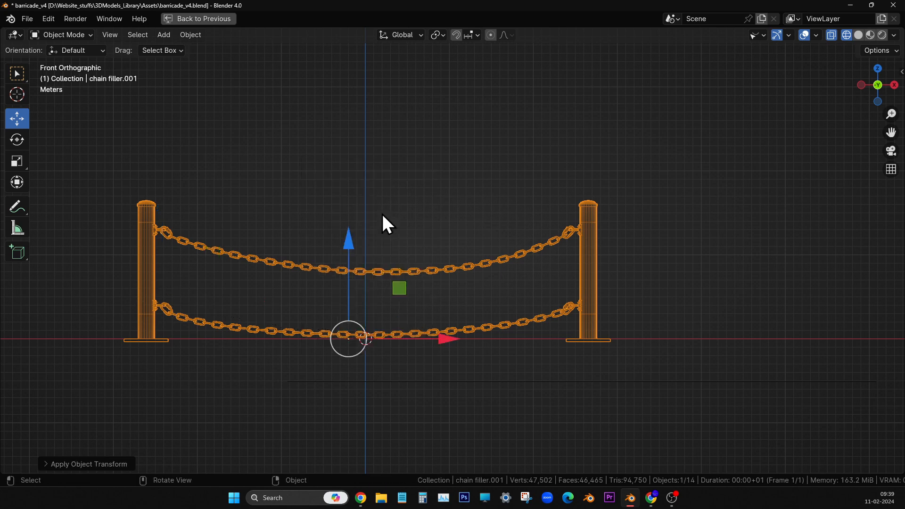
{"action": "middle_click_drag", "start_coordinate": [395, 205], "coordinate": [404, 359]}
{"action": "key", "text": "ctrl+a"}
{"action": "left_click", "coordinate": [413, 253]}
{"action": "scroll", "coordinate": [402, 332], "scroll_direction": "up", "scroll_amount": 3}
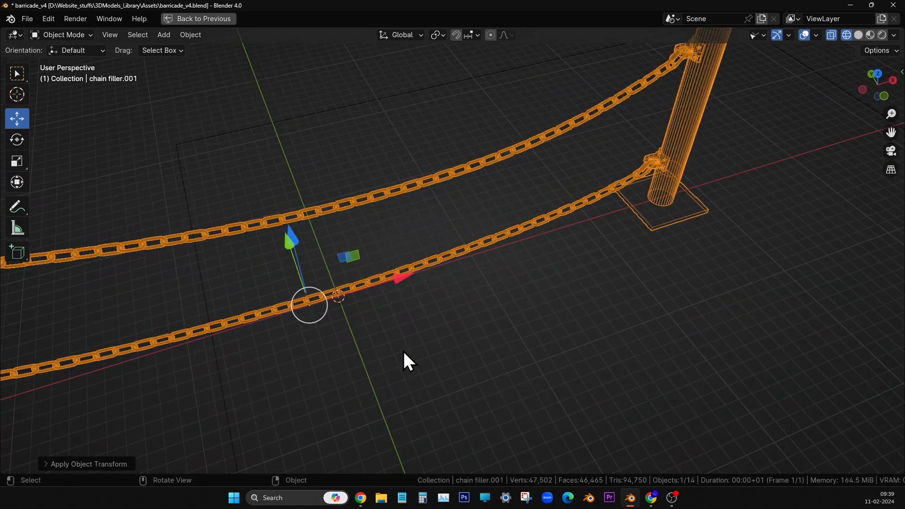
Set the barricade's origin to its geometry and reapply its transforms.
{"action": "left_click", "coordinate": [198, 40]}
{"action": "mouse_move", "coordinate": [279, 61]}
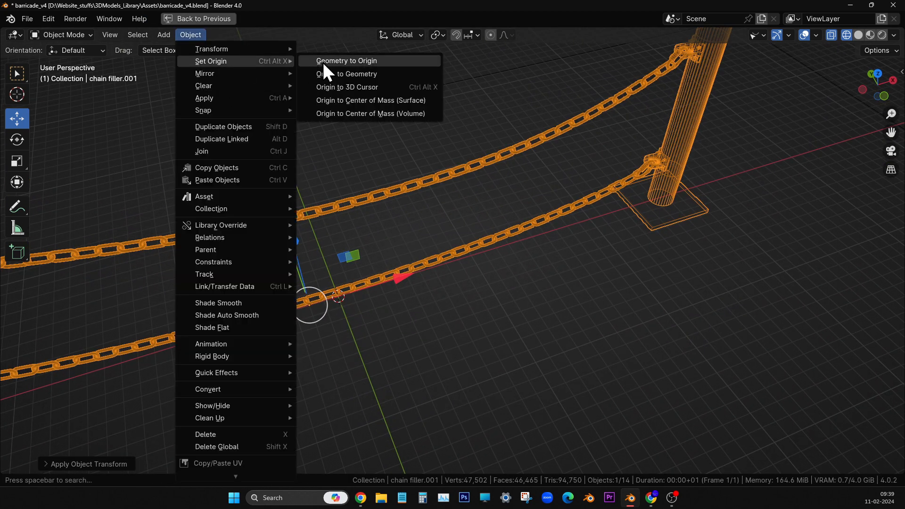
{"action": "left_click", "coordinate": [328, 76]}
{"action": "middle_click_drag", "start_coordinate": [328, 79], "coordinate": [386, 249]}
{"action": "key", "text": "ctrl+a"}
{"action": "left_click", "coordinate": [352, 194]}
{"action": "scroll", "coordinate": [353, 194], "scroll_direction": "down", "scroll_amount": 3}
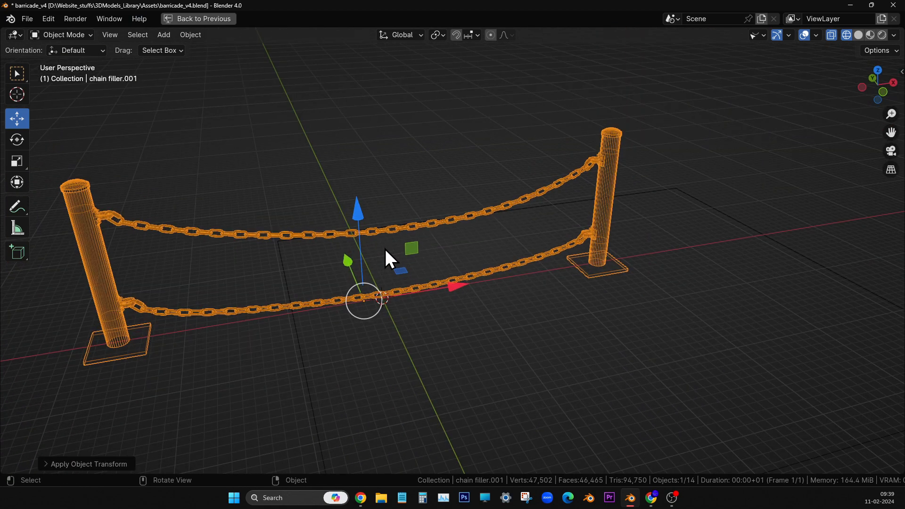
Add an Array modifier to the joined barricade and set its count to 5.
{"action": "scroll", "coordinate": [383, 226], "scroll_direction": "down", "scroll_amount": 5}
{"action": "key", "text": "ctrl+space"}
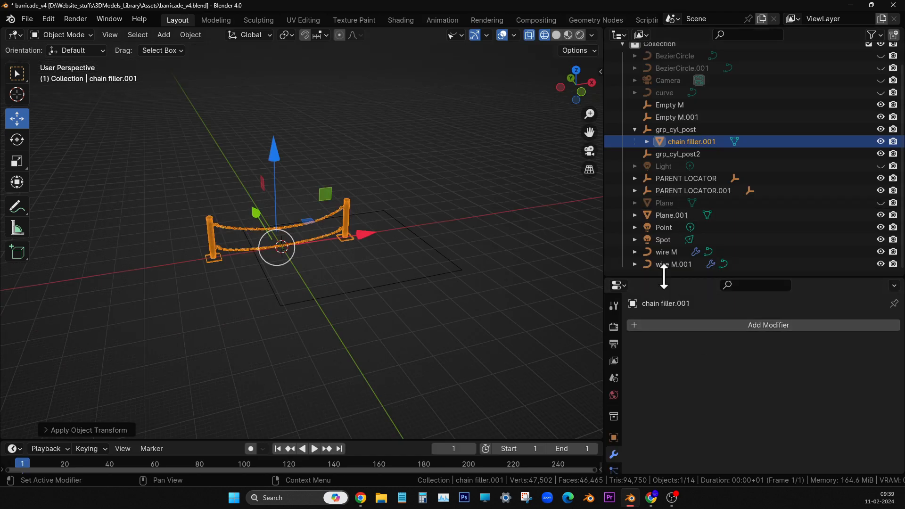
{"action": "left_click_drag", "start_coordinate": [717, 277], "coordinate": [695, 21]}
{"action": "left_click", "coordinate": [703, 89]}
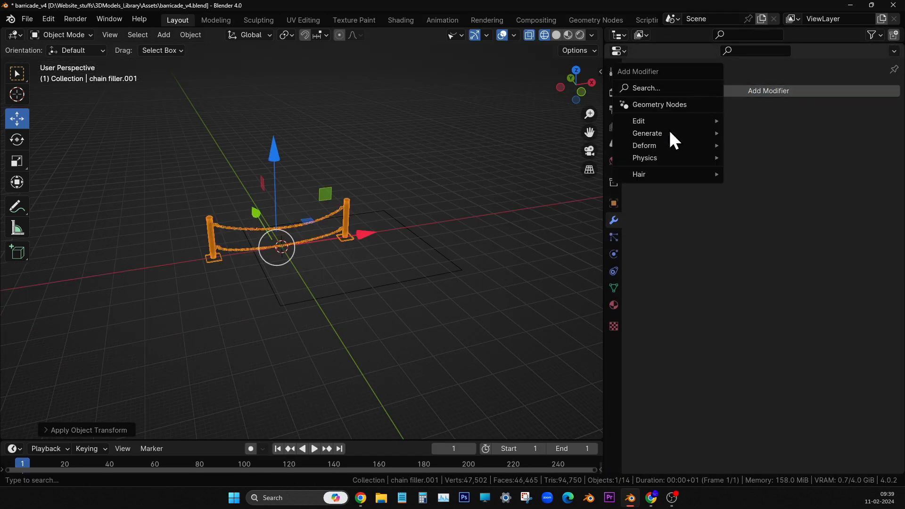
{"action": "mouse_move", "coordinate": [660, 134]}
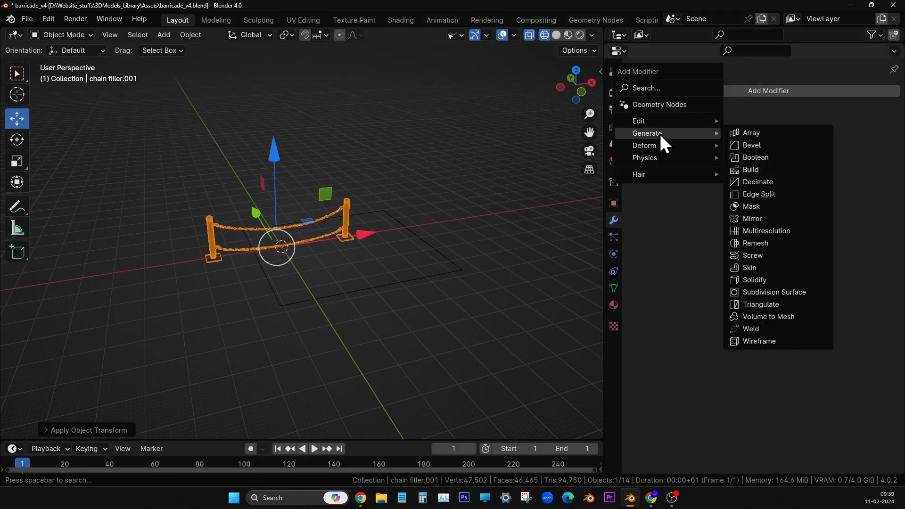
{"action": "left_click", "coordinate": [754, 134]}
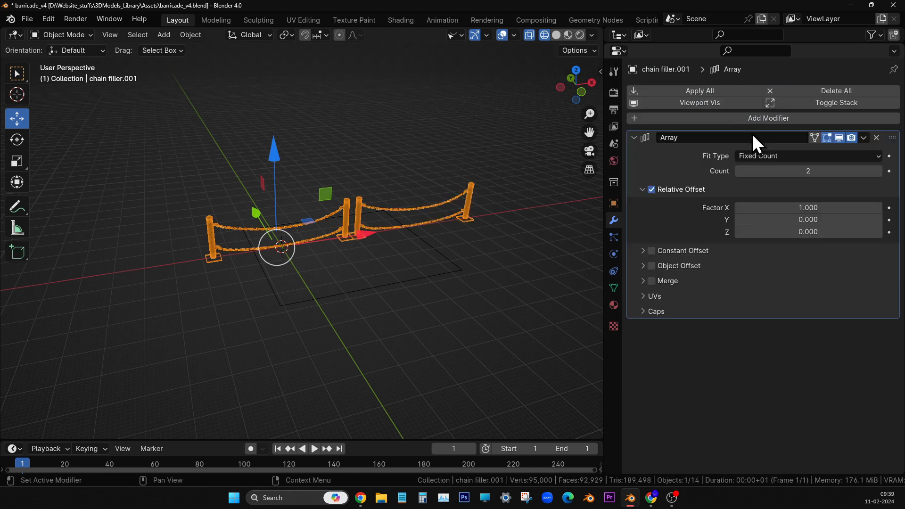
{"action": "left_click", "coordinate": [880, 171]}
{"action": "left_click", "coordinate": [880, 171]}
{"action": "left_click", "coordinate": [880, 171]}
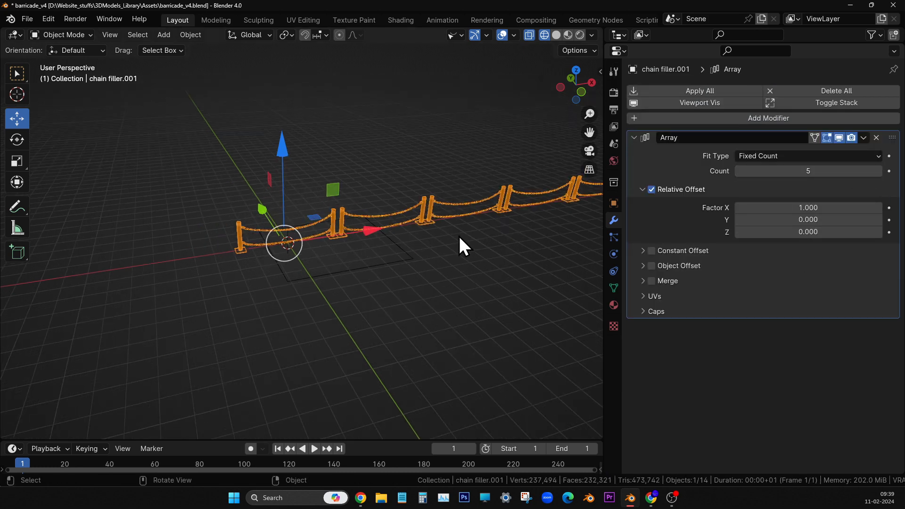
Deselect the barricade row, add a Bezier circle at the world origin and turn on the visibility of curve objects.
{"action": "middle_click_drag", "start_coordinate": [459, 236], "coordinate": [414, 262]}
{"action": "left_click", "coordinate": [234, 121]}
{"action": "left_click", "coordinate": [162, 35]}
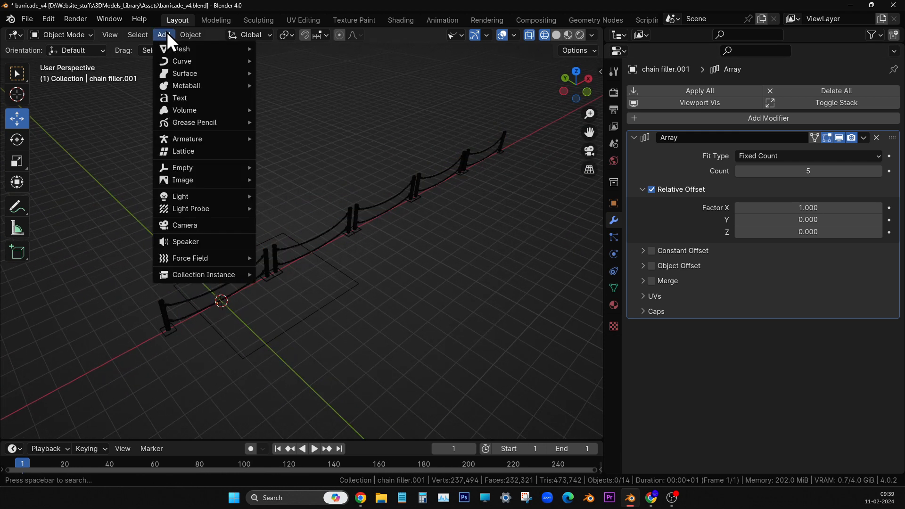
{"action": "mouse_move", "coordinate": [168, 64]}
{"action": "left_click", "coordinate": [324, 75]}
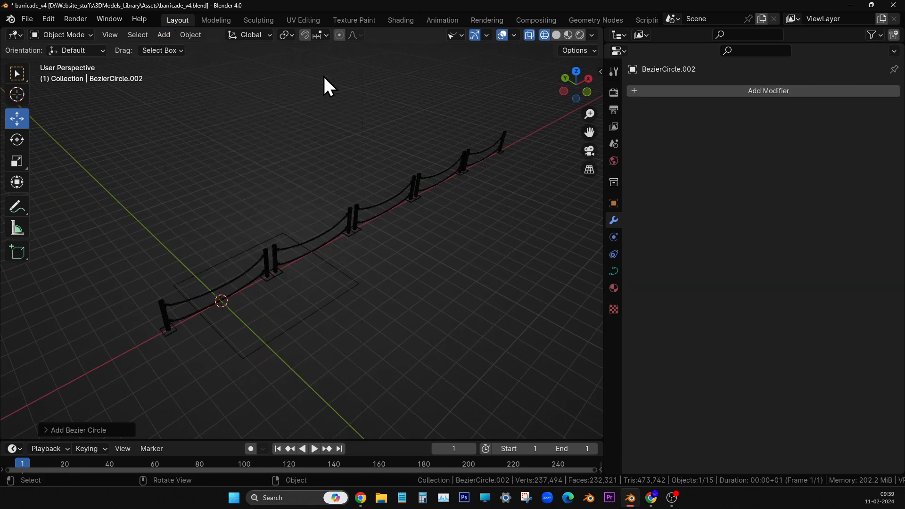
{"action": "scroll", "coordinate": [295, 221], "scroll_direction": "down", "scroll_amount": 5}
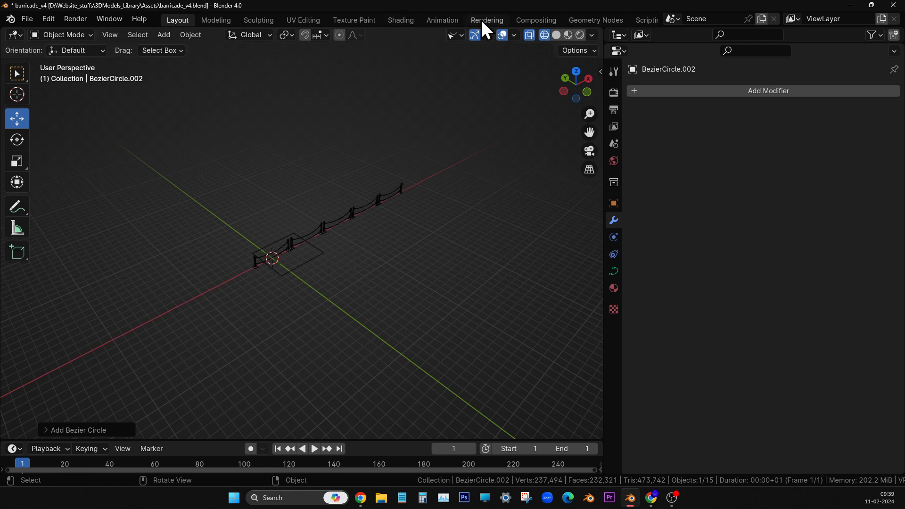
{"action": "left_click", "coordinate": [461, 36]}
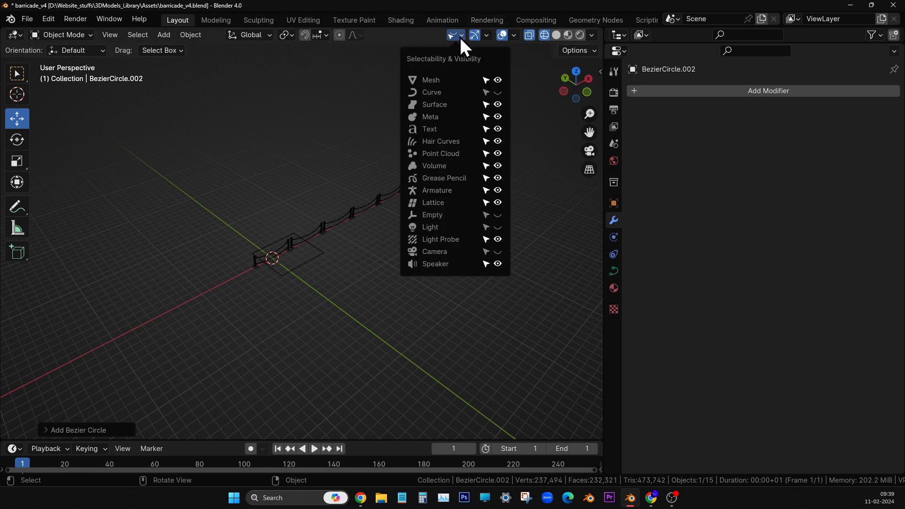
{"action": "left_click", "coordinate": [498, 92]}
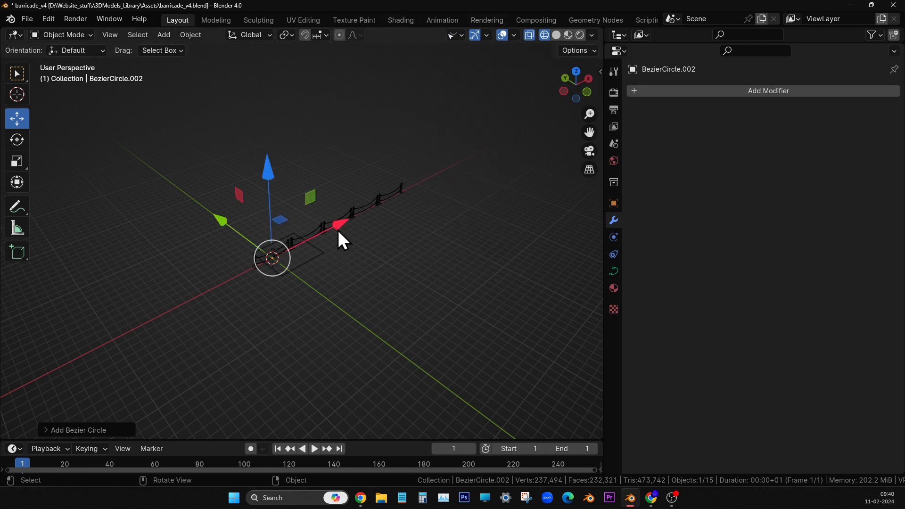
Scale up the Bezier circle uniformly until its edge crosses the row just past the third barricade.
{"action": "key", "text": "s"}
{"action": "left_click", "coordinate": [575, 126]}
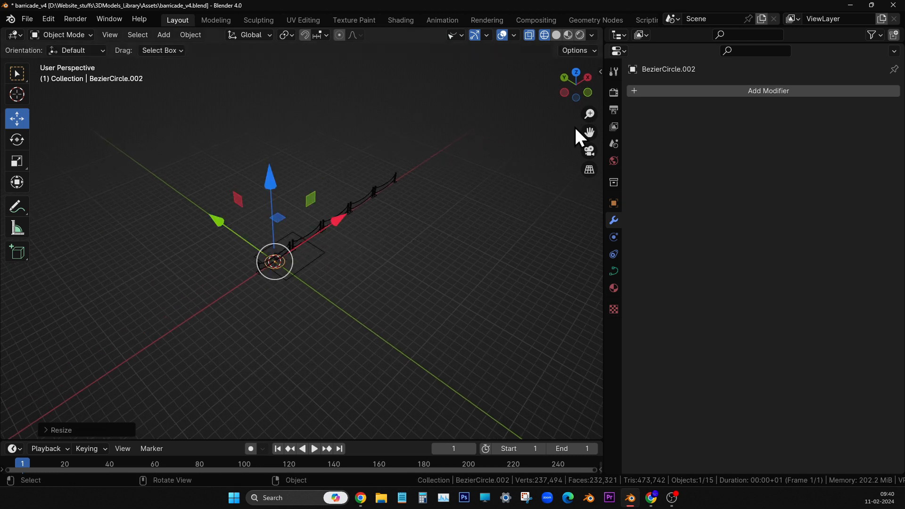
{"action": "key", "text": "s"}
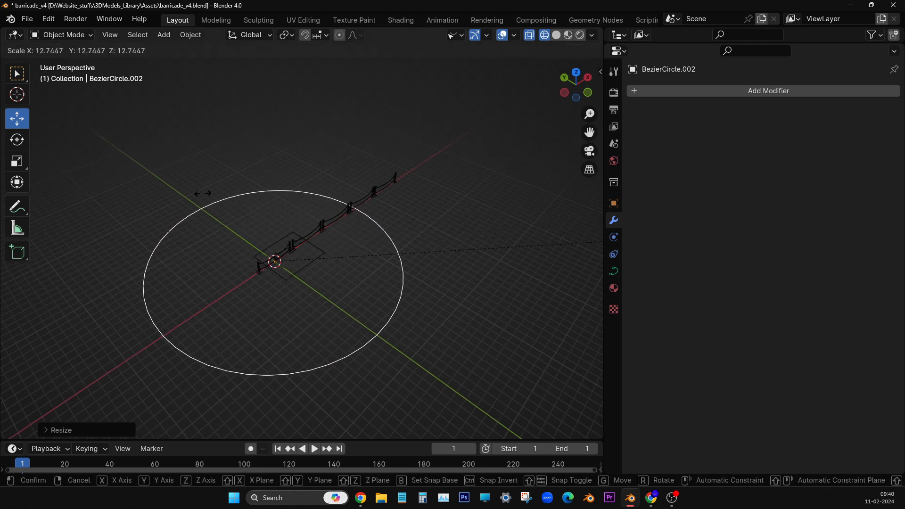
{"action": "left_click", "coordinate": [68, 203]}
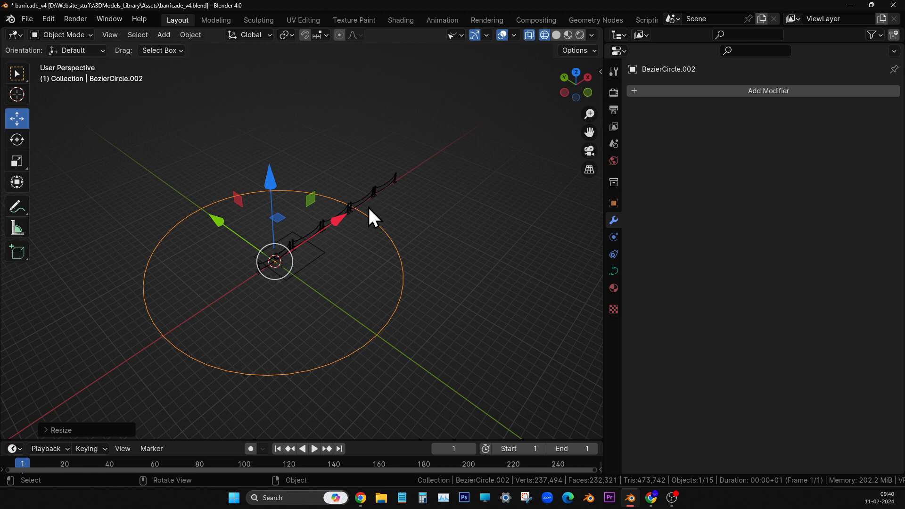
{"action": "key", "text": "s"}
{"action": "left_click", "coordinate": [378, 189]}
Add a Curve modifier to the barricade row with BezierCircle.002 as its curve object.
{"action": "left_click", "coordinate": [377, 196]}
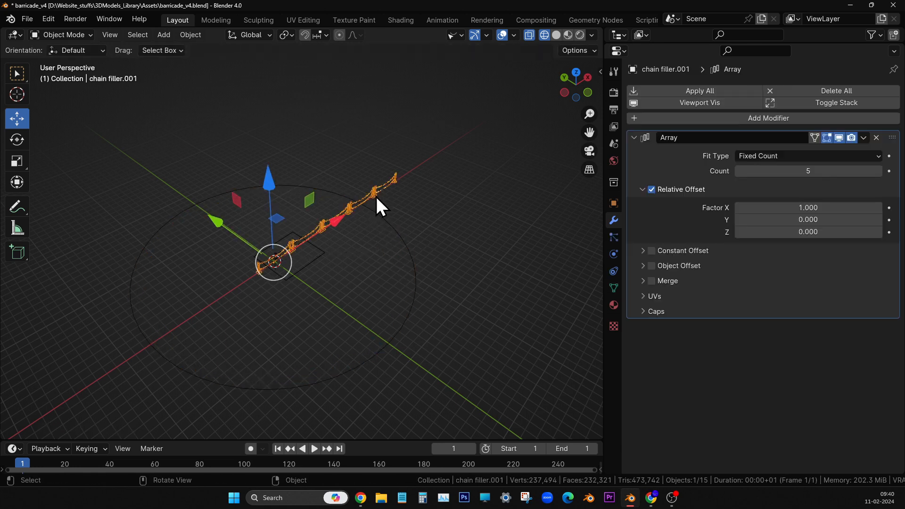
{"action": "scroll", "coordinate": [377, 196], "scroll_direction": "up", "scroll_amount": 1}
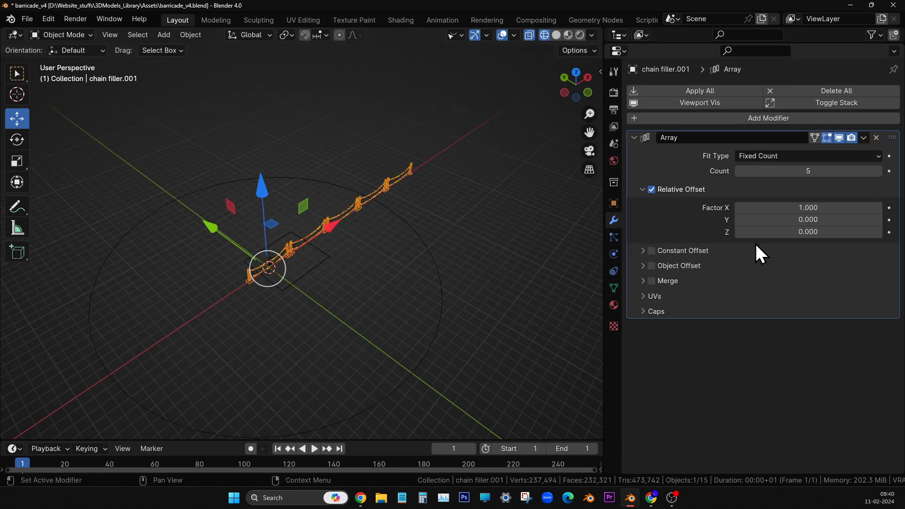
{"action": "left_click", "coordinate": [739, 117]}
{"action": "mouse_move", "coordinate": [715, 135]}
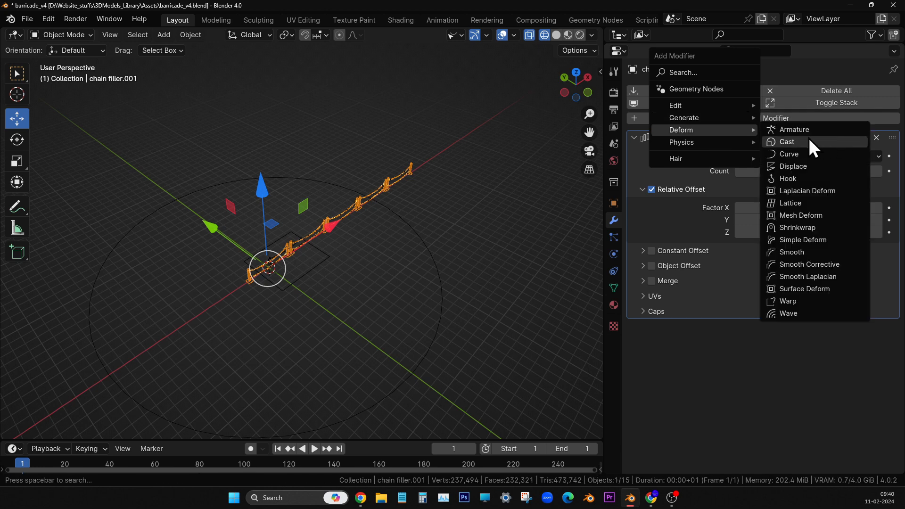
{"action": "left_click", "coordinate": [788, 154]}
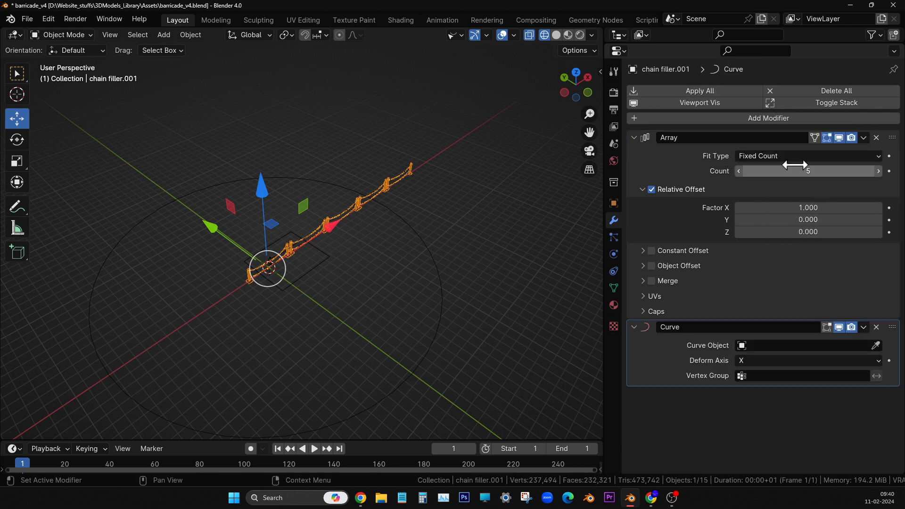
{"action": "left_click", "coordinate": [763, 345]}
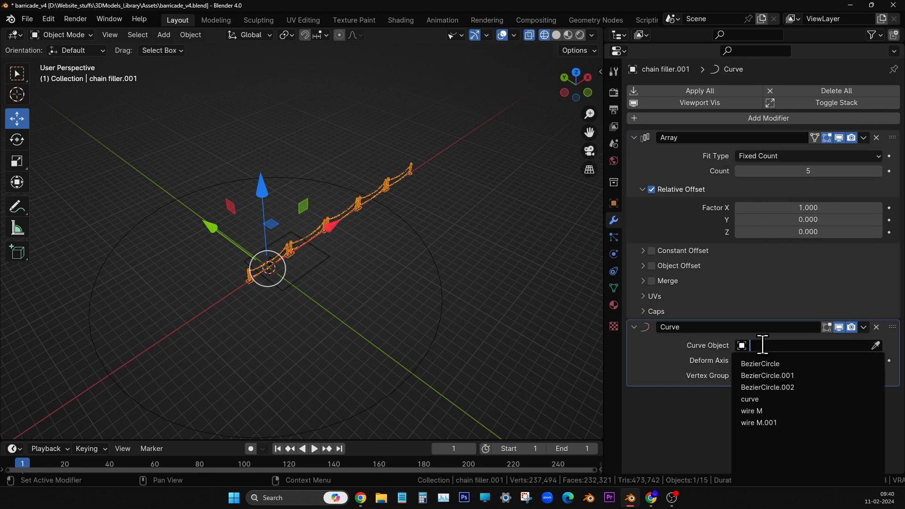
{"action": "left_click", "coordinate": [790, 387]}
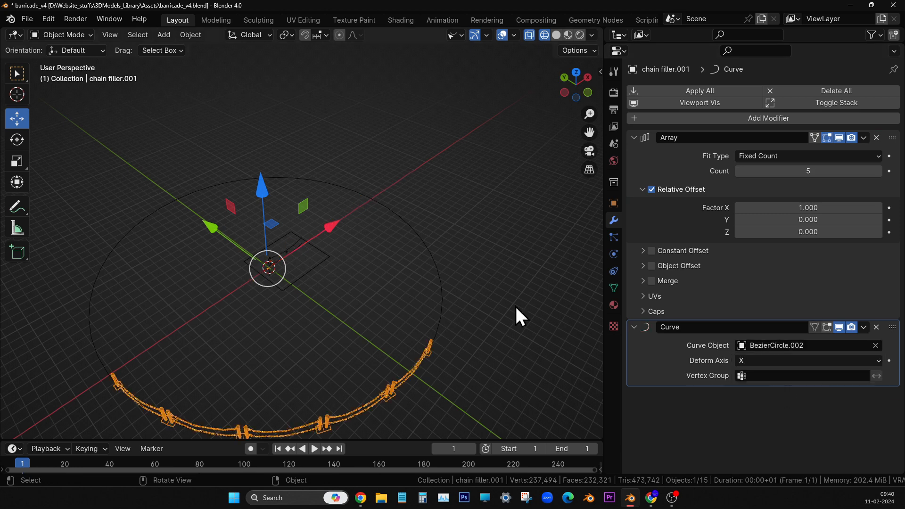
Set the Array modifier's count to 19 so the barricades fill the whole circle.
{"action": "middle_click_drag", "start_coordinate": [363, 261], "coordinate": [353, 240]}
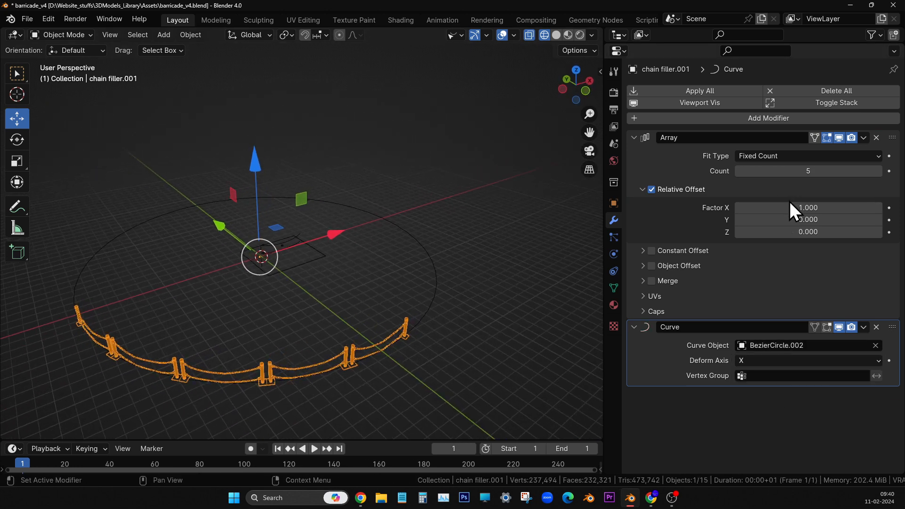
{"action": "left_click", "coordinate": [879, 172]}
{"action": "left_click", "coordinate": [879, 171]}
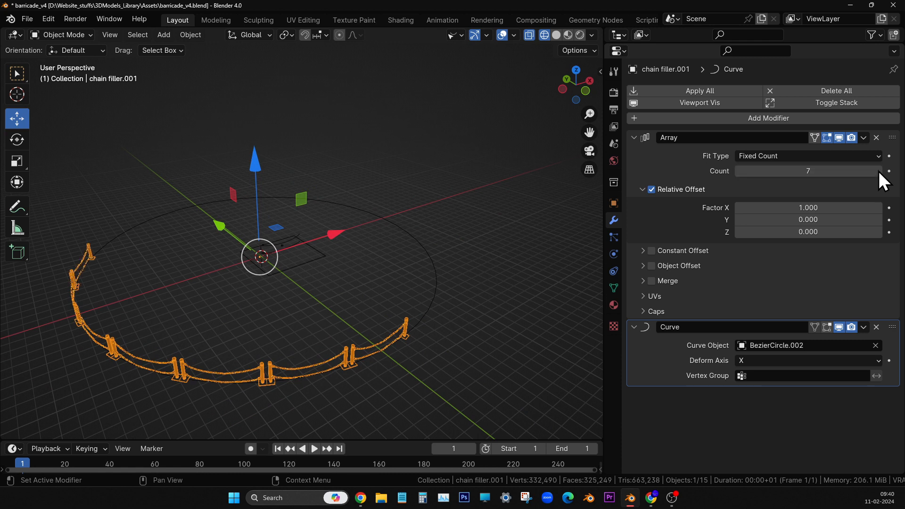
{"action": "left_click", "coordinate": [879, 171]}
{"action": "left_click", "coordinate": [879, 171]}
{"action": "left_click", "coordinate": [879, 171]}
{"action": "left_click", "coordinate": [879, 172]}
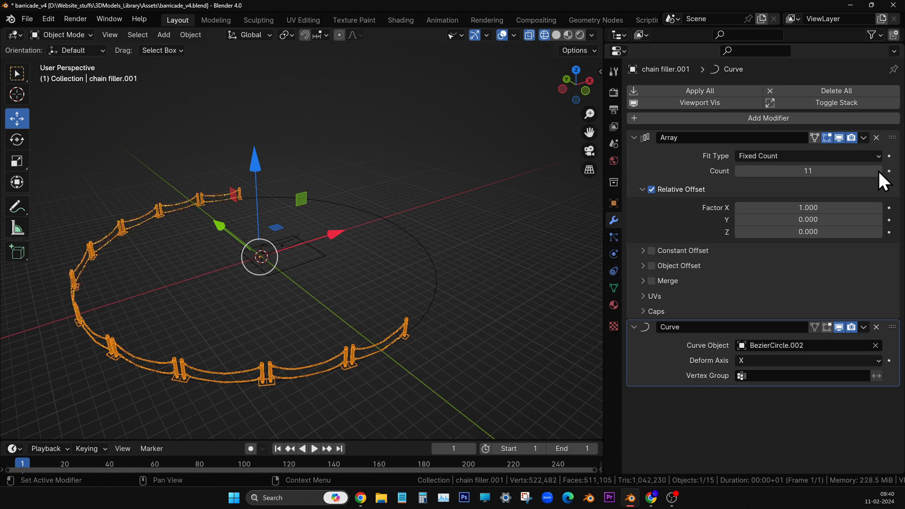
{"action": "left_click", "coordinate": [879, 171]}
{"action": "left_click", "coordinate": [879, 171]}
{"action": "left_click", "coordinate": [879, 171]}
{"action": "left_click", "coordinate": [879, 171]}
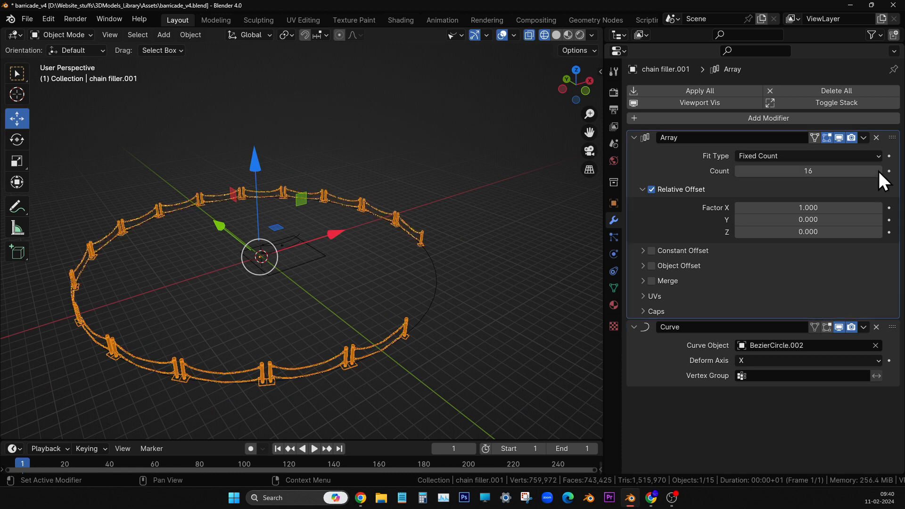
{"action": "left_click", "coordinate": [879, 171]}
{"action": "left_click", "coordinate": [879, 171]}
{"action": "left_click", "coordinate": [879, 171]}
{"action": "left_click", "coordinate": [879, 171]}
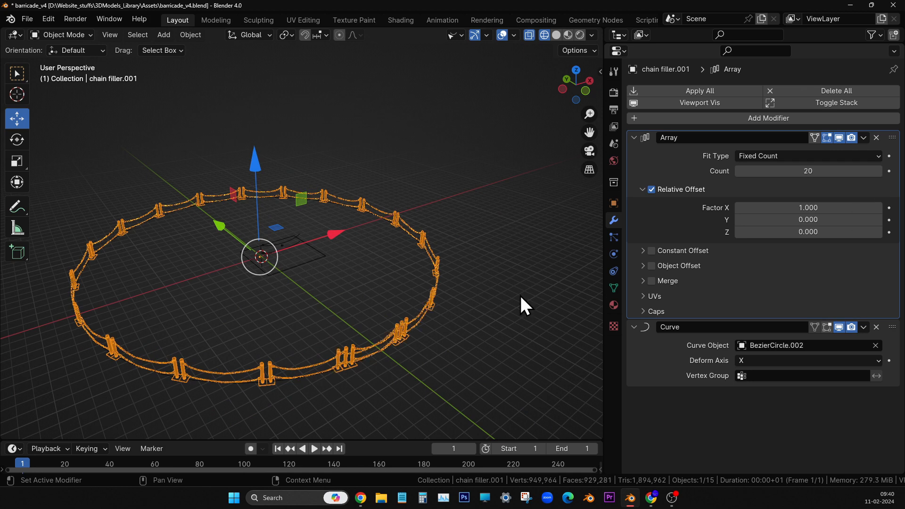
{"action": "middle_click_drag", "start_coordinate": [491, 293], "coordinate": [396, 290]}
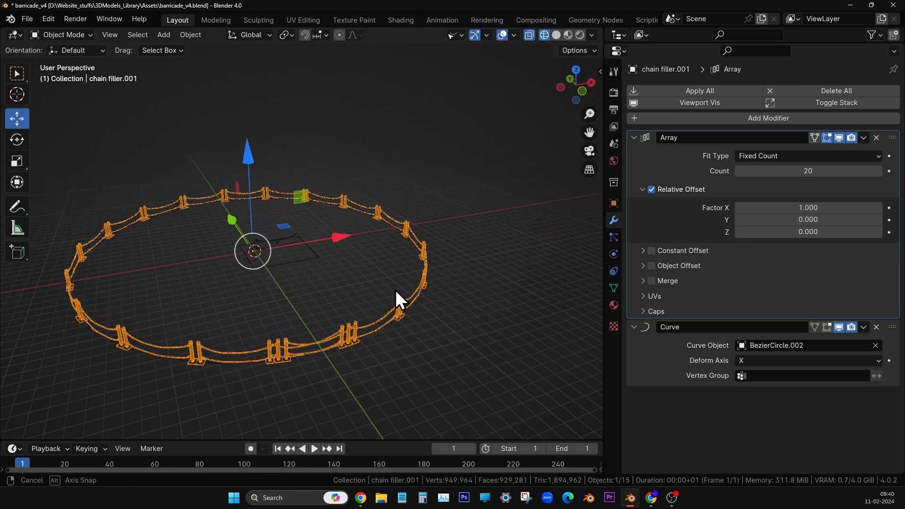
{"action": "left_click", "coordinate": [740, 172]}
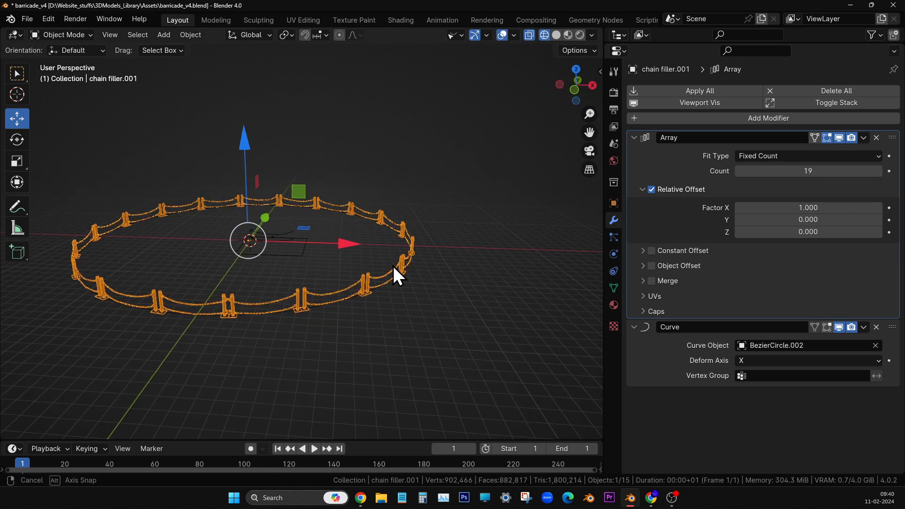
{"action": "middle_click_drag", "start_coordinate": [392, 268], "coordinate": [425, 271]}
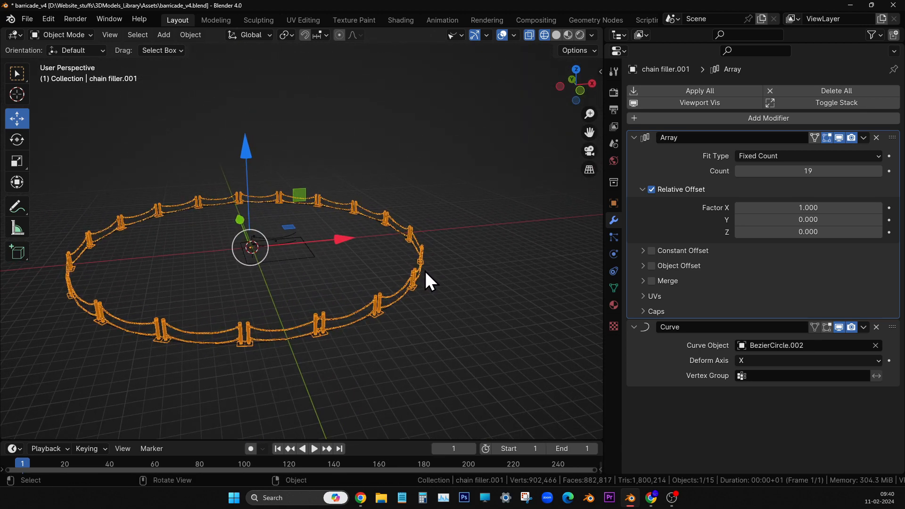
Select the barricade's whole mesh in Edit Mode and enable the Curve's Edit Mode display and both modifiers' on-cage display.
{"action": "left_click_drag", "start_coordinate": [341, 236], "coordinate": [329, 241]}
{"action": "key", "text": "Tab"}
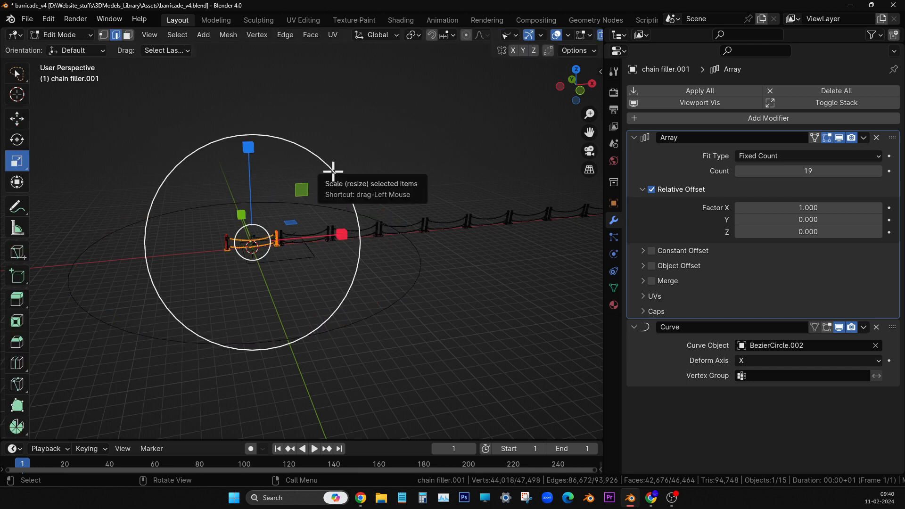
{"action": "key", "text": "a"}
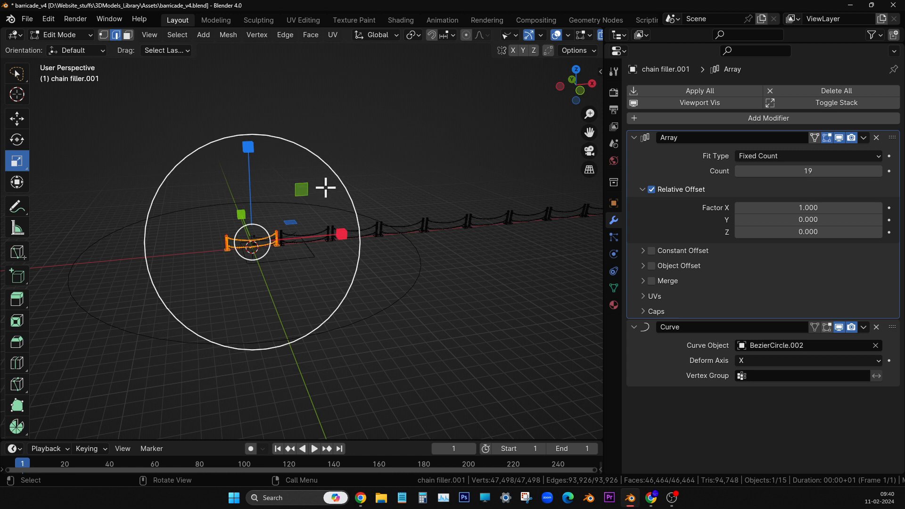
{"action": "left_click", "coordinate": [815, 137]}
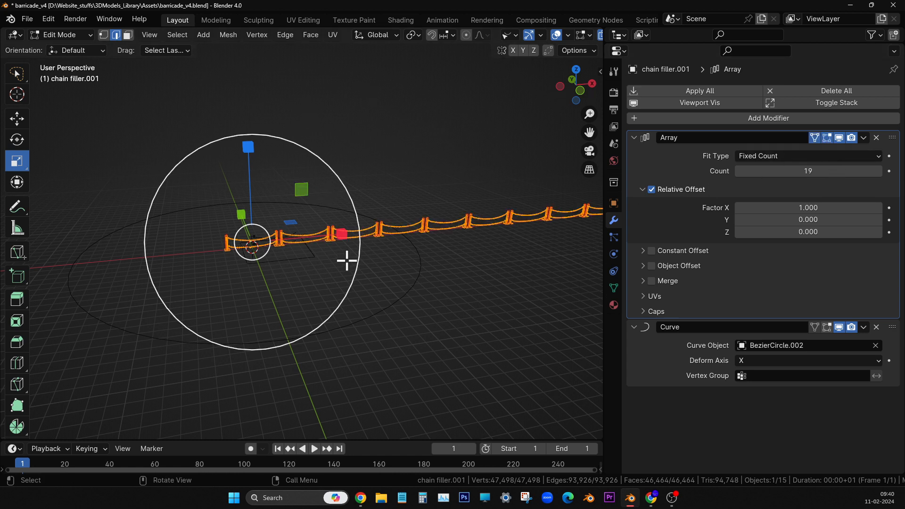
{"action": "left_click", "coordinate": [817, 328]}
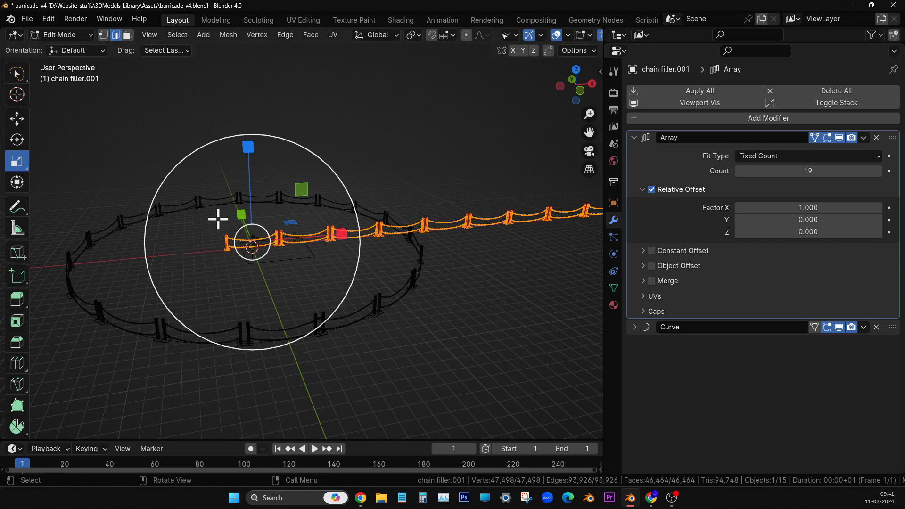
{"action": "middle_click_drag", "start_coordinate": [291, 256], "coordinate": [293, 268]}
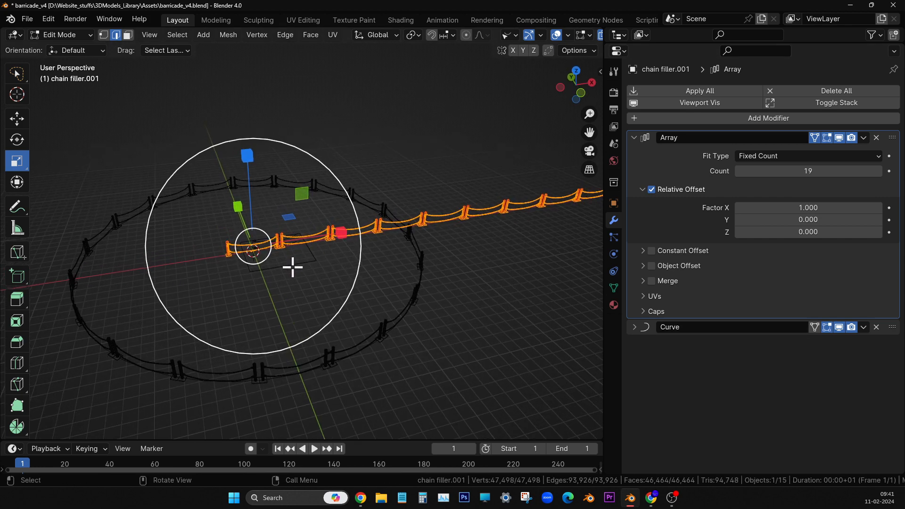
{"action": "left_click", "coordinate": [817, 328]}
Try moving the whole barricade mesh along X to slide it around the circle, and undo the move.
{"action": "left_click", "coordinate": [24, 118]}
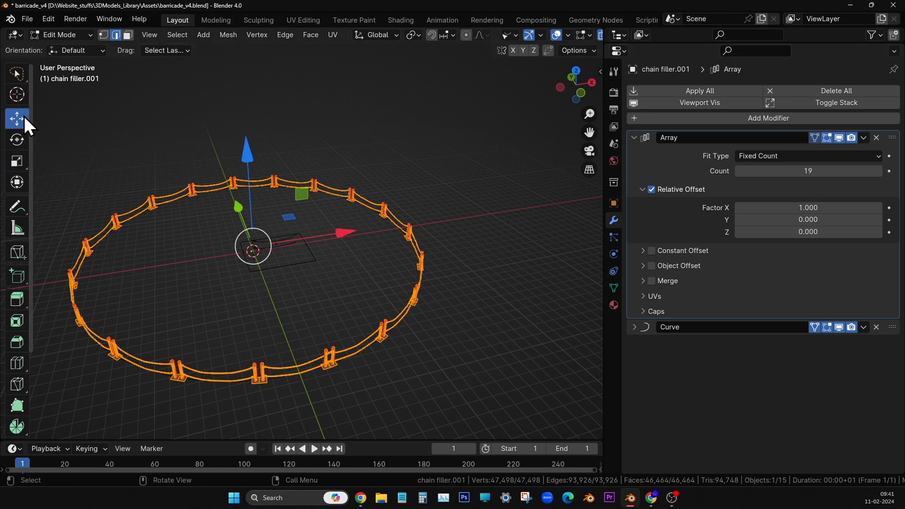
{"action": "left_click_drag", "start_coordinate": [341, 236], "coordinate": [364, 228]}
{"action": "key", "text": "ctrl+z"}
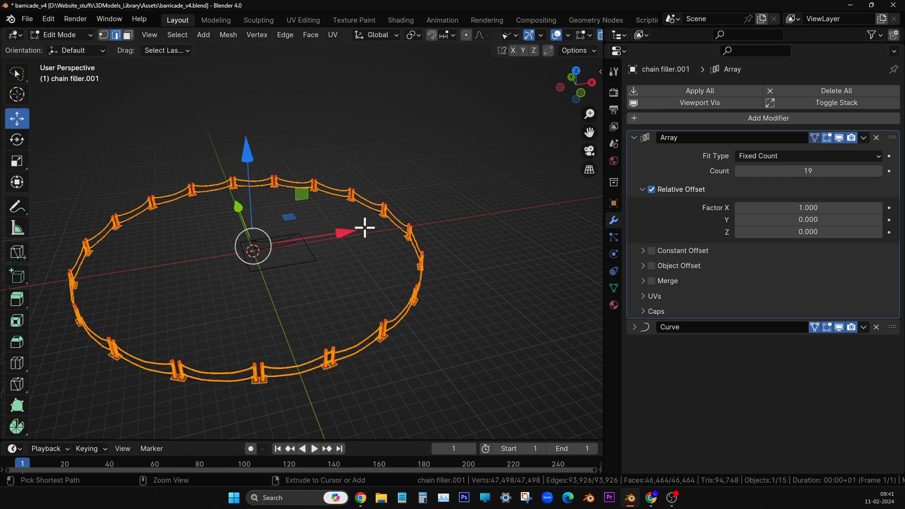
Return to Object Mode and deselect the barricade ring.
{"action": "key", "text": "Tab"}
{"action": "left_click", "coordinate": [315, 299]}
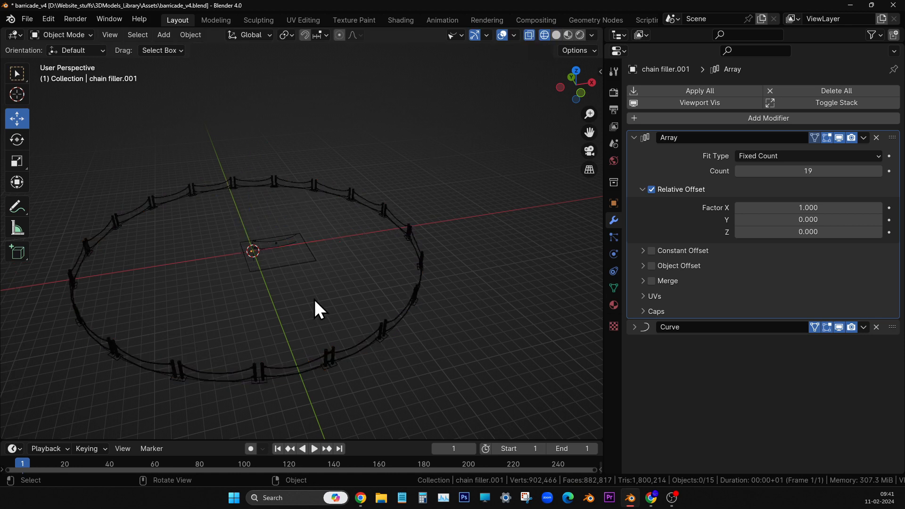
Remove both the Array and Curve modifiers from the barricade in front view.
{"action": "middle_click_drag", "start_coordinate": [315, 299], "coordinate": [394, 251]}
{"action": "key", "text": "KP_1"}
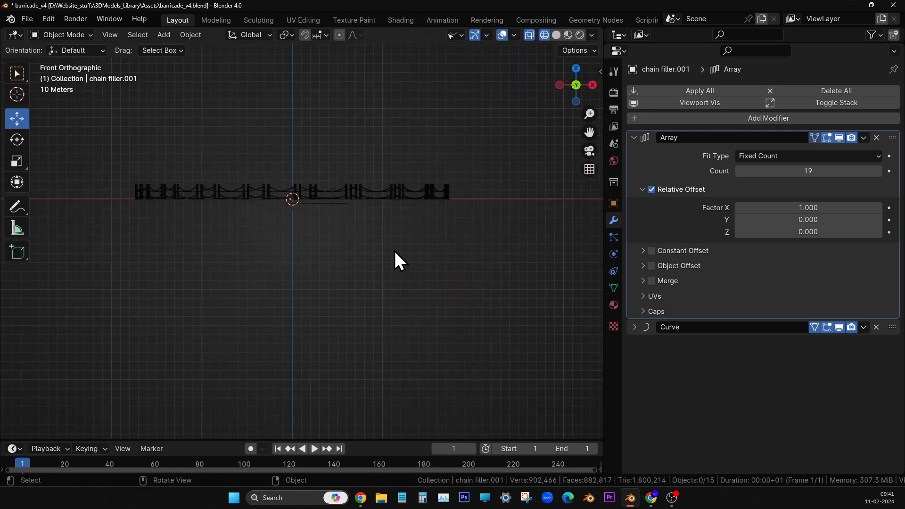
{"action": "left_click", "coordinate": [876, 137]}
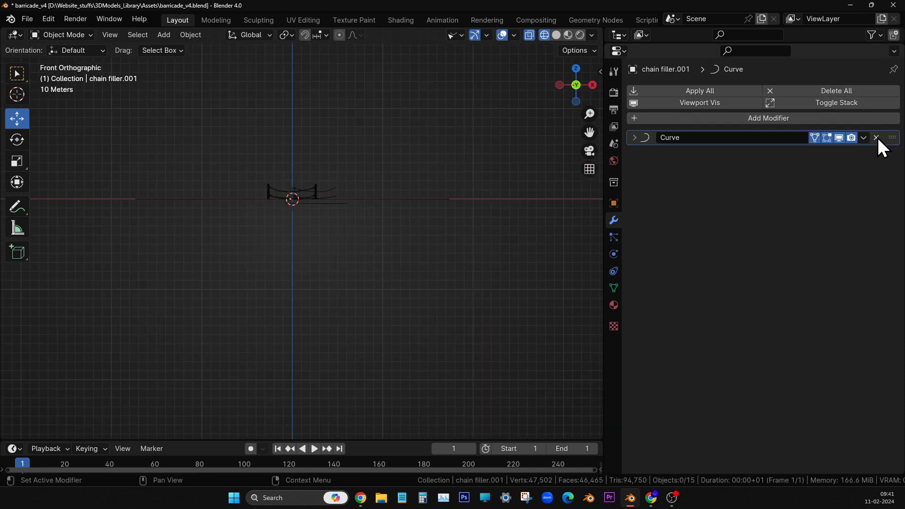
{"action": "left_click", "coordinate": [876, 137]}
Delete the leftover curved guide lines and the flat outline overlapping the barricade, keeping only the posts and chains.
{"action": "scroll", "coordinate": [376, 205], "scroll_direction": "up", "scroll_amount": 6}
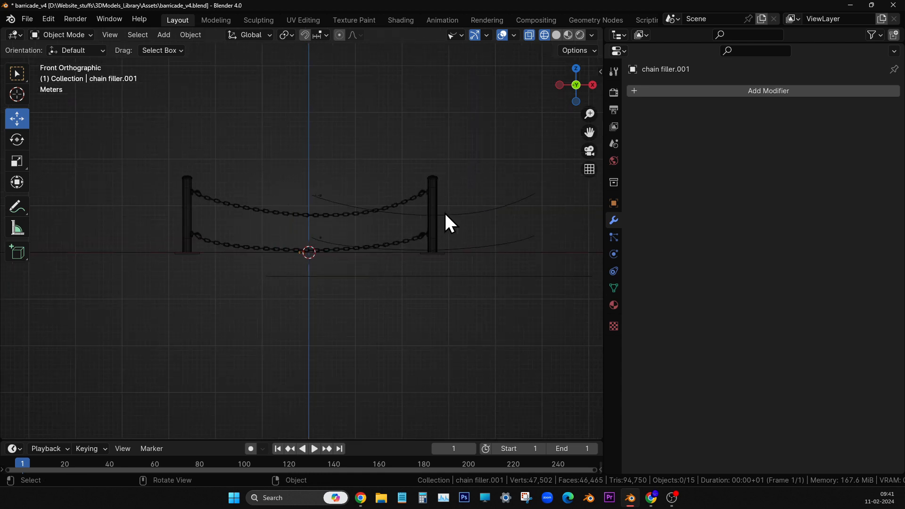
{"action": "left_click_drag", "start_coordinate": [473, 153], "coordinate": [536, 433]}
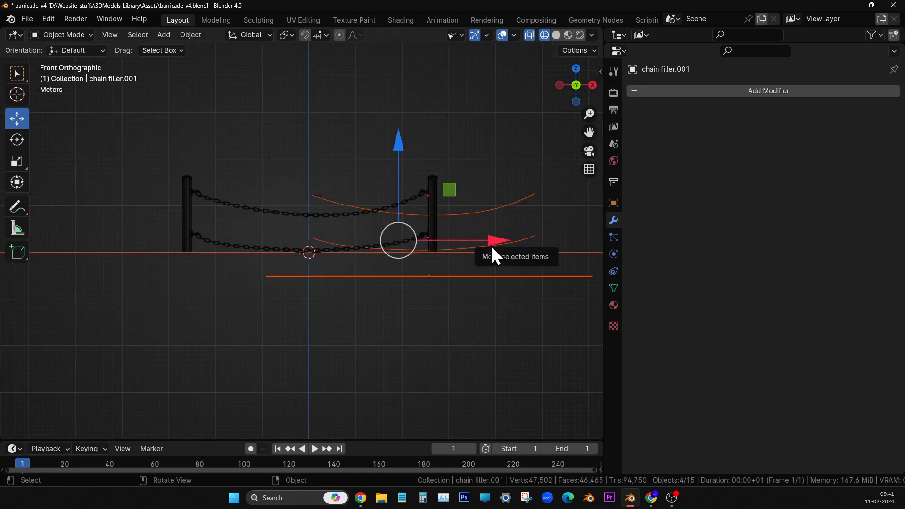
{"action": "key", "text": "Delete"}
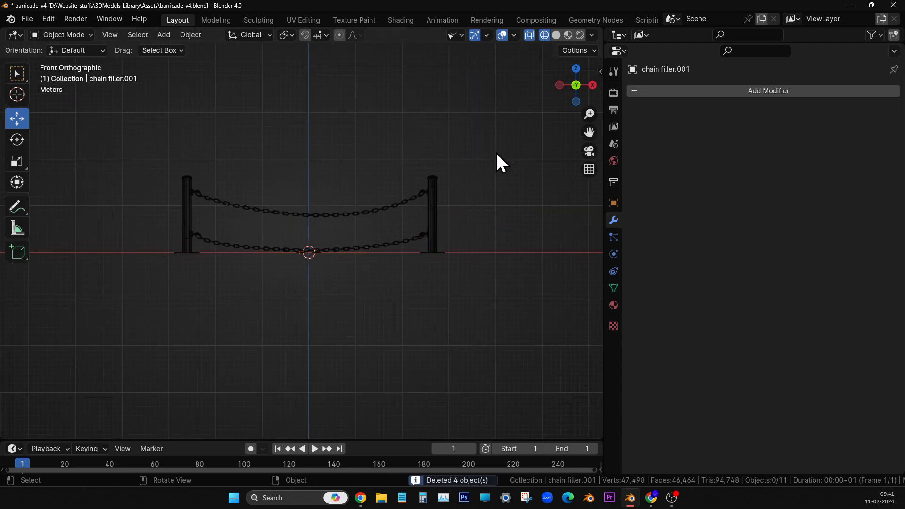
{"action": "scroll", "coordinate": [381, 310], "scroll_direction": "up", "scroll_amount": 2}
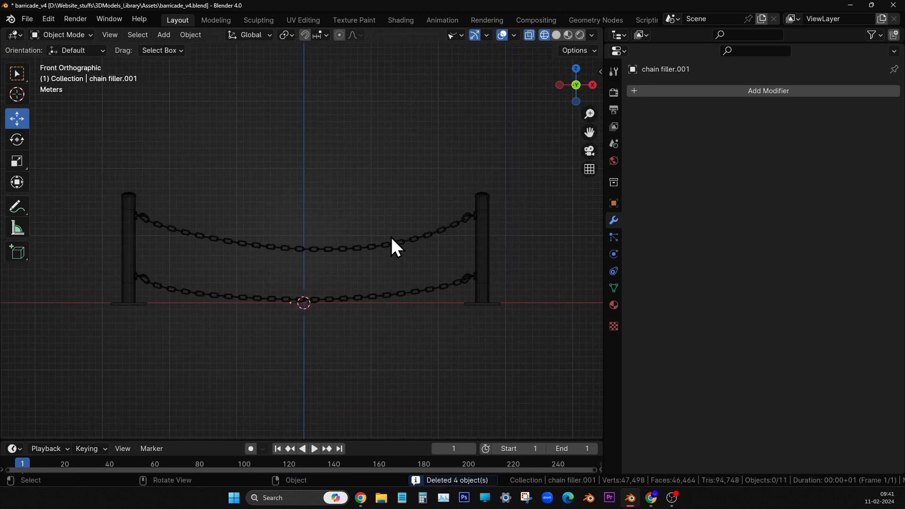
Add a Bezier circle at the origin and scale it up around the barricade to about 108 m across.
{"action": "key", "text": "a"}
{"action": "middle_click_drag", "start_coordinate": [372, 256], "coordinate": [392, 329]}
{"action": "scroll", "coordinate": [375, 337], "scroll_direction": "down", "scroll_amount": 4}
{"action": "left_click", "coordinate": [315, 129]}
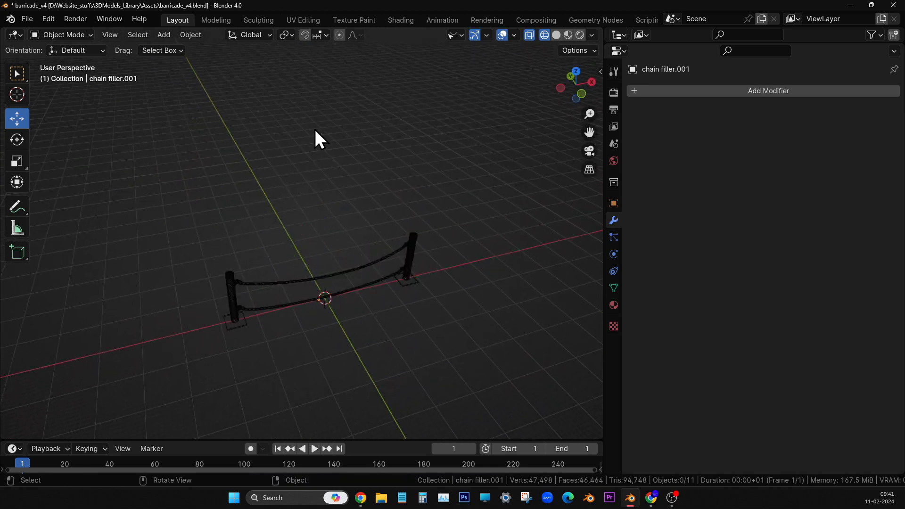
{"action": "left_click", "coordinate": [166, 36]}
{"action": "mouse_move", "coordinate": [183, 63]}
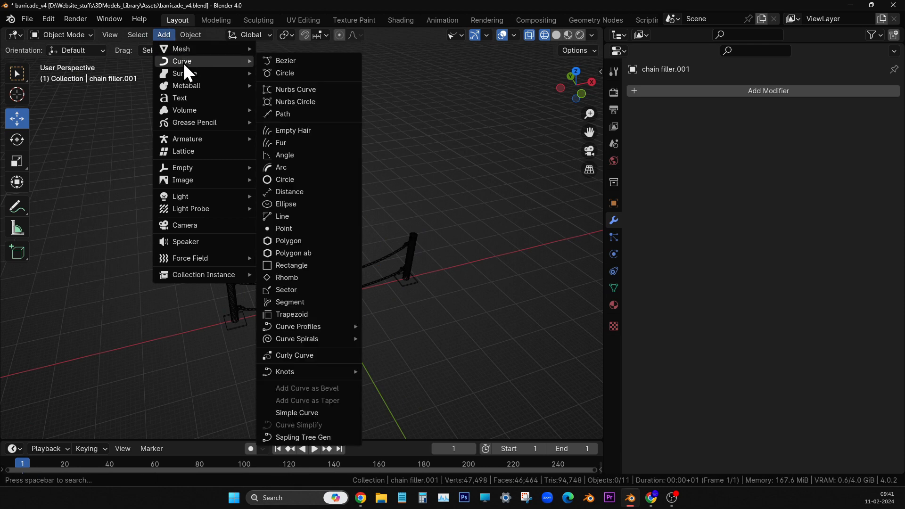
{"action": "left_click", "coordinate": [311, 73]}
{"action": "key", "text": "s"}
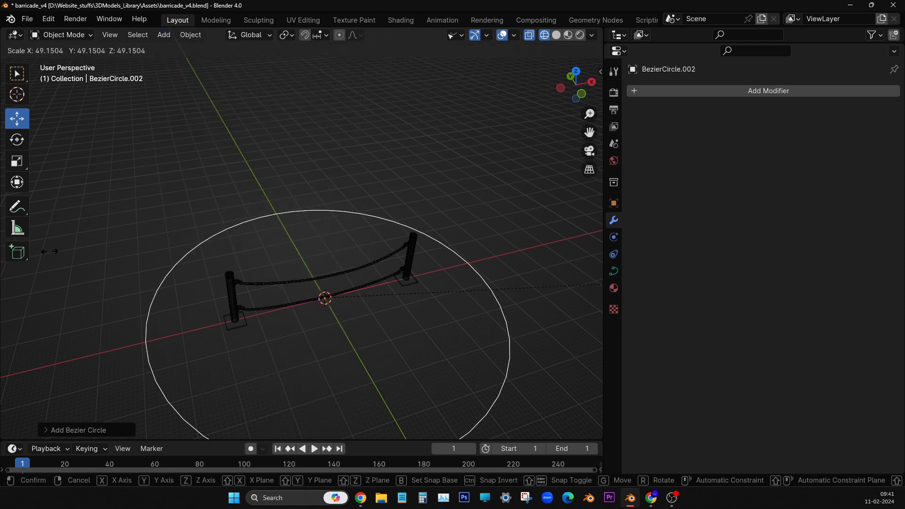
{"action": "left_click", "coordinate": [49, 251]}
{"action": "key", "text": "s"}
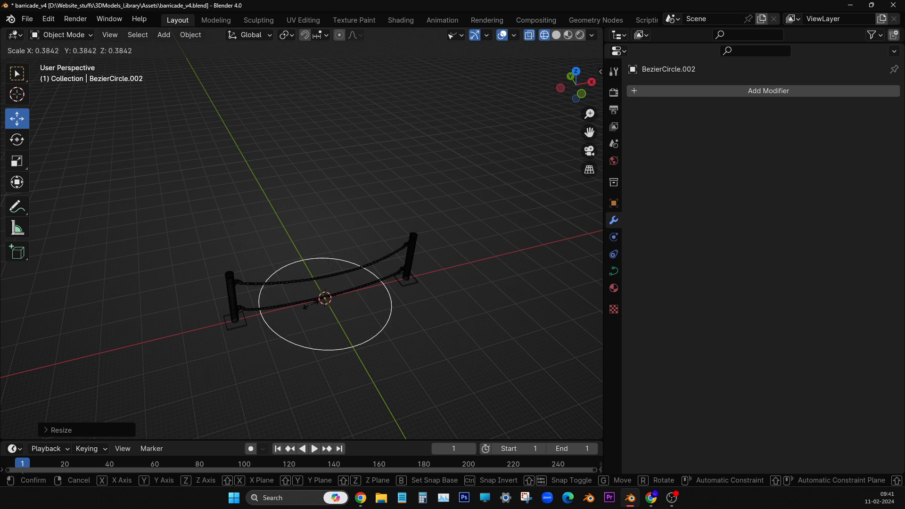
{"action": "left_click", "coordinate": [528, 153]}
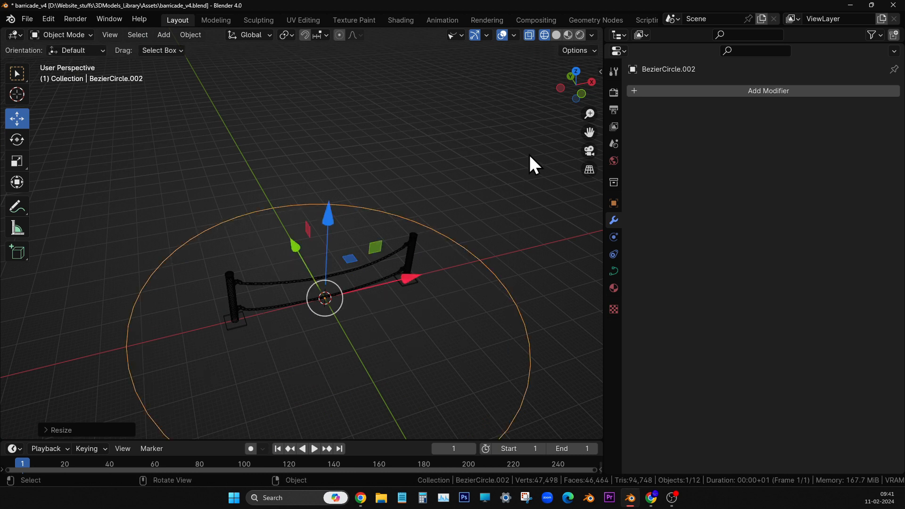
Show the circle's transform values and set its X, Y and Z scale to 80.
{"action": "left_click", "coordinate": [599, 71]}
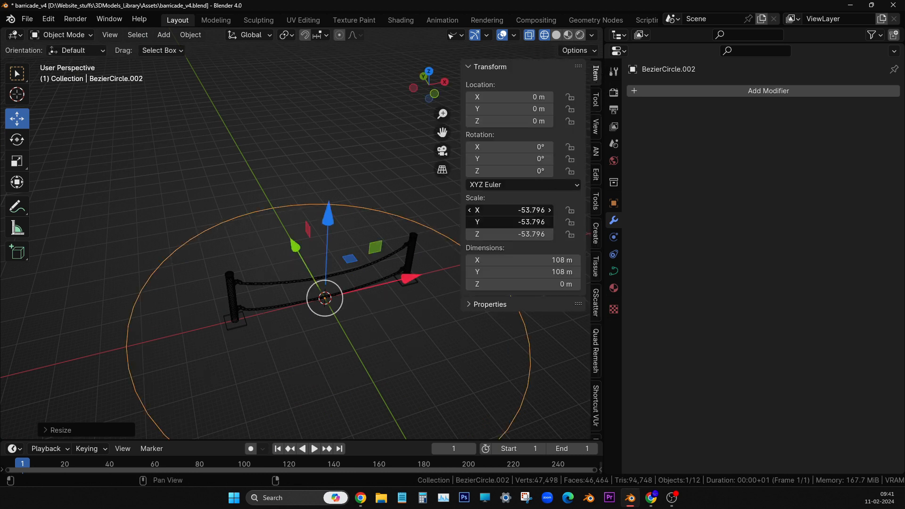
{"action": "left_click_drag", "start_coordinate": [530, 209], "coordinate": [530, 234]}
{"action": "type", "text": "80"}
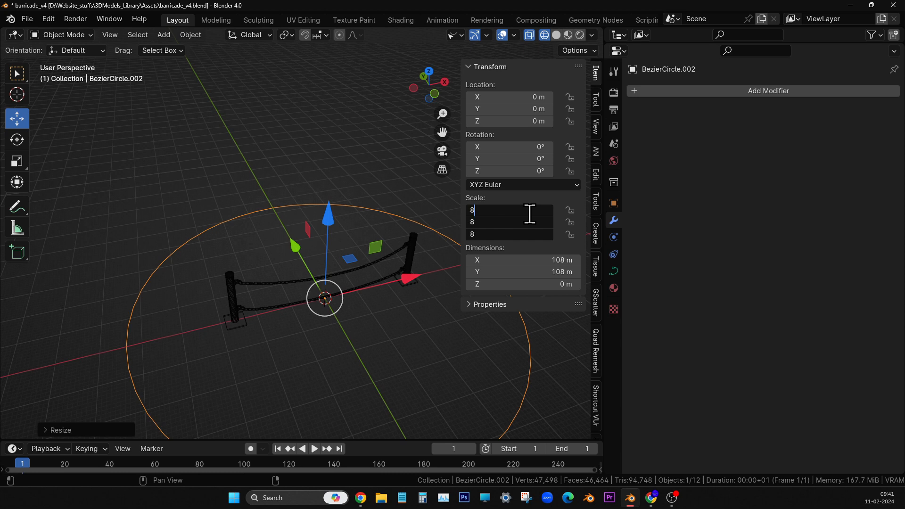
{"action": "key", "text": "Return"}
{"action": "scroll", "coordinate": [332, 260], "scroll_direction": "down", "scroll_amount": 2}
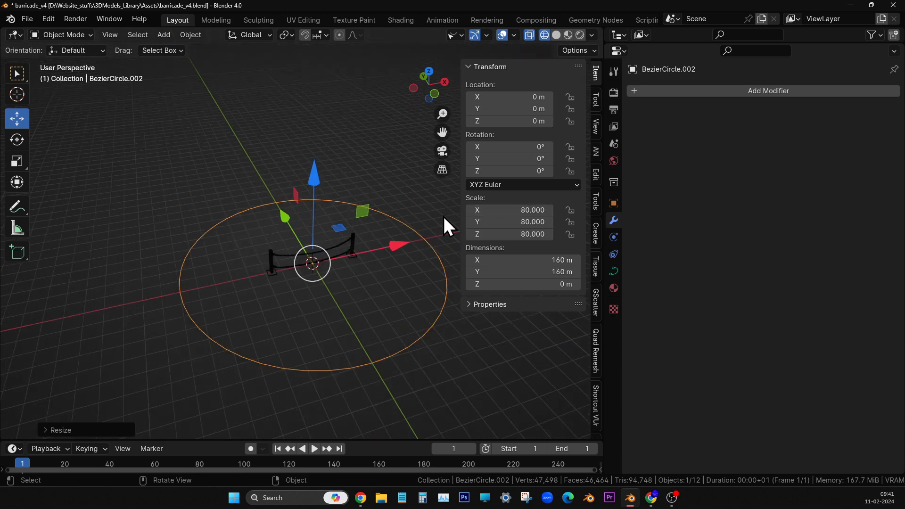
Set the Bezier circle's scale to 200 on all three axes.
{"action": "left_click_drag", "start_coordinate": [515, 214], "coordinate": [515, 236]}
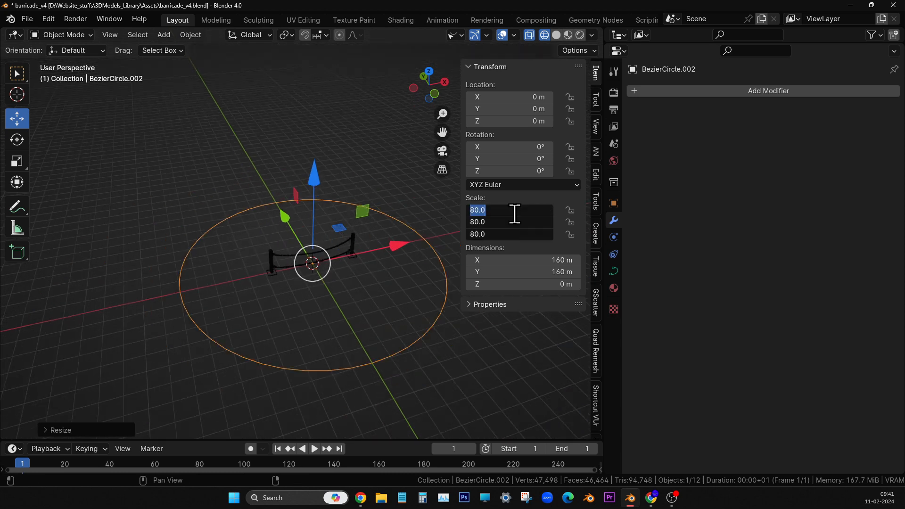
{"action": "type", "text": "200"}
{"action": "key", "text": "Return"}
{"action": "scroll", "coordinate": [233, 316], "scroll_direction": "down", "scroll_amount": 2}
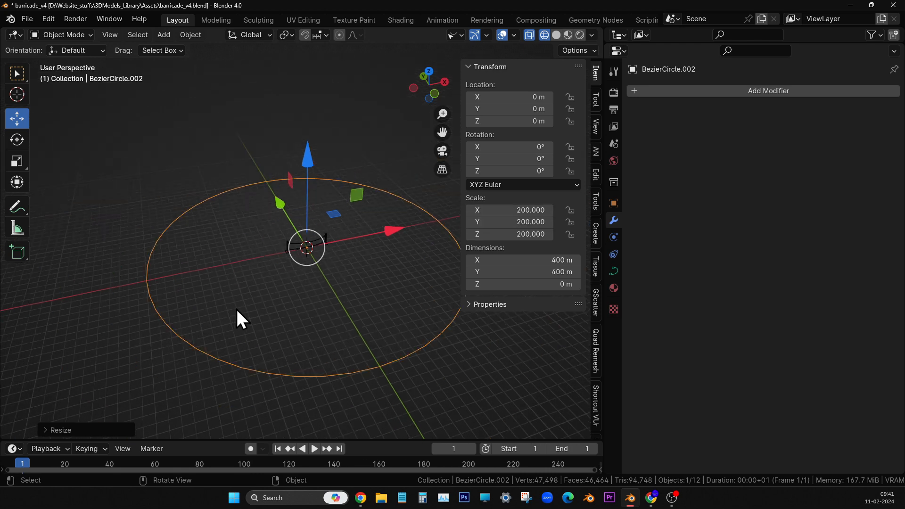
Set the Bezier circle's scale to 170 on all three axes.
{"action": "left_click_drag", "start_coordinate": [515, 214], "coordinate": [515, 235]}
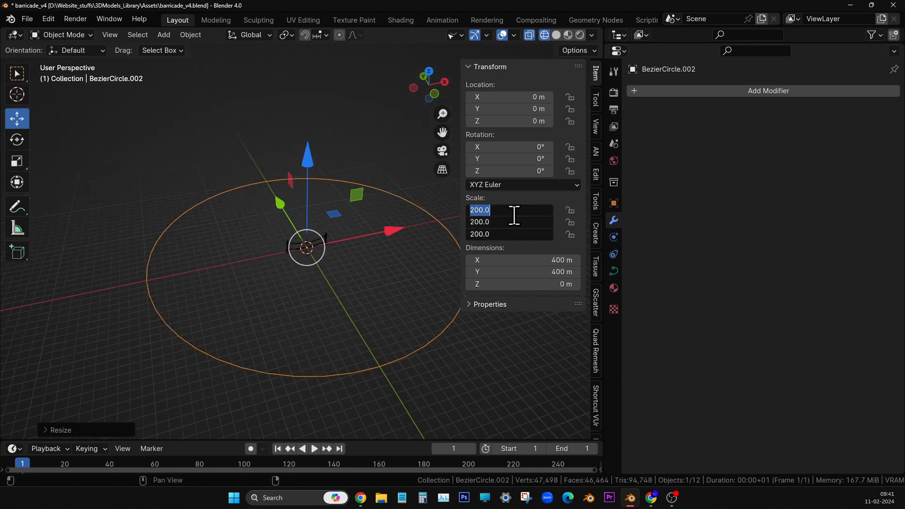
{"action": "type", "text": "170"}
{"action": "key", "text": "Return"}
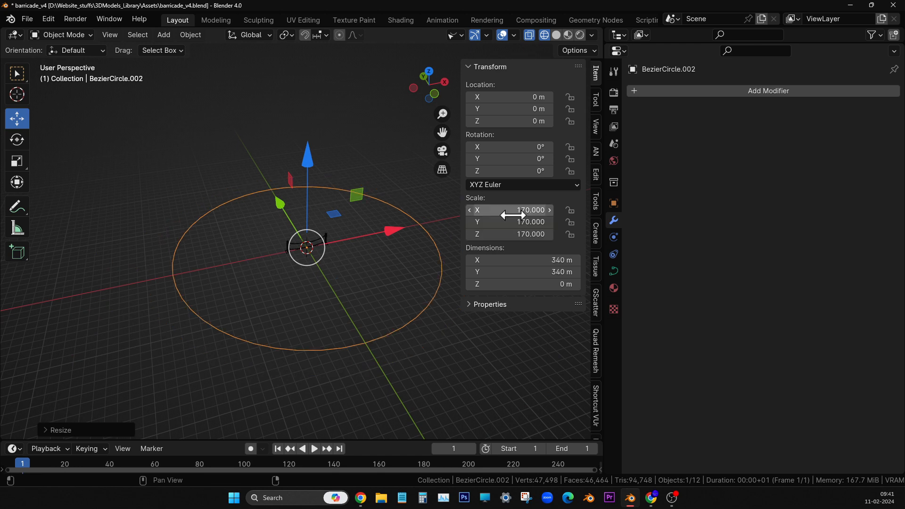
Select the barricade and add an Array modifier to it.
{"action": "left_click", "coordinate": [294, 250]}
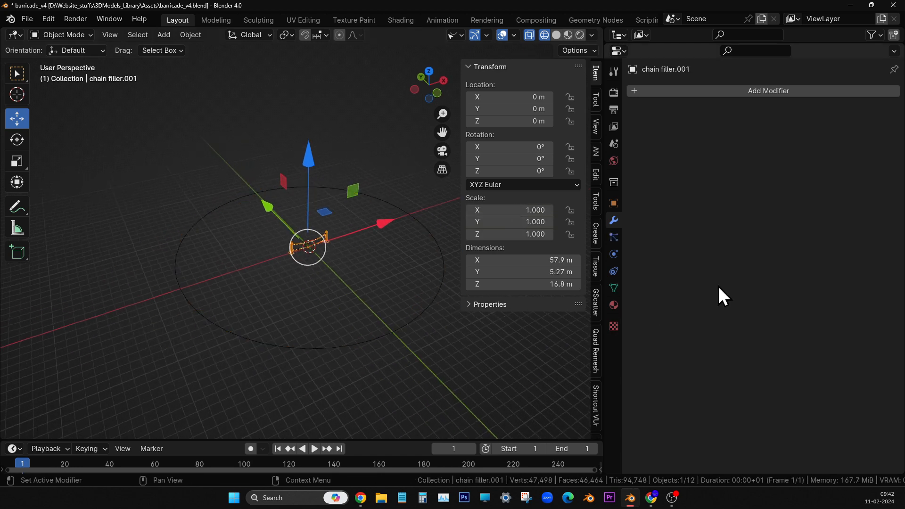
{"action": "left_click", "coordinate": [677, 87]}
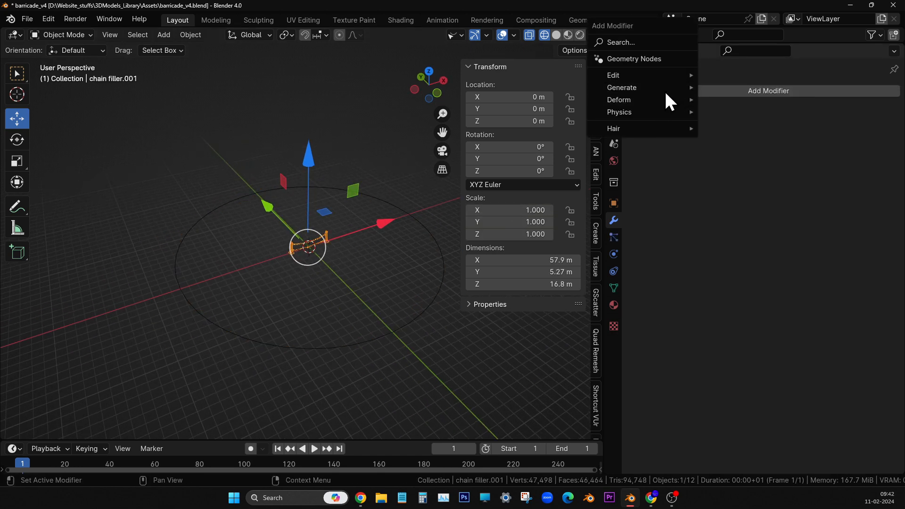
{"action": "mouse_move", "coordinate": [664, 90]}
{"action": "left_click", "coordinate": [768, 88]}
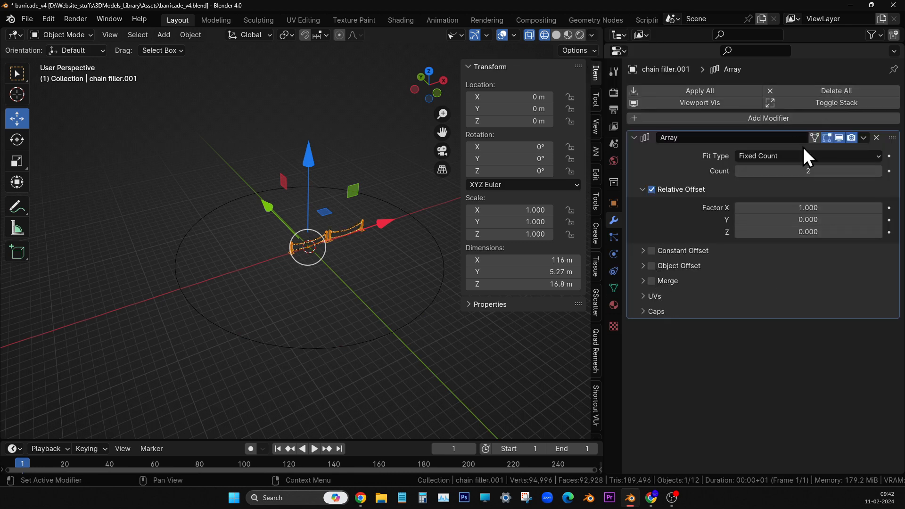
Add a Curve modifier below the Array and set BezierCircle.002 as its curve object.
{"action": "left_click", "coordinate": [796, 118]}
{"action": "mouse_move", "coordinate": [796, 120]}
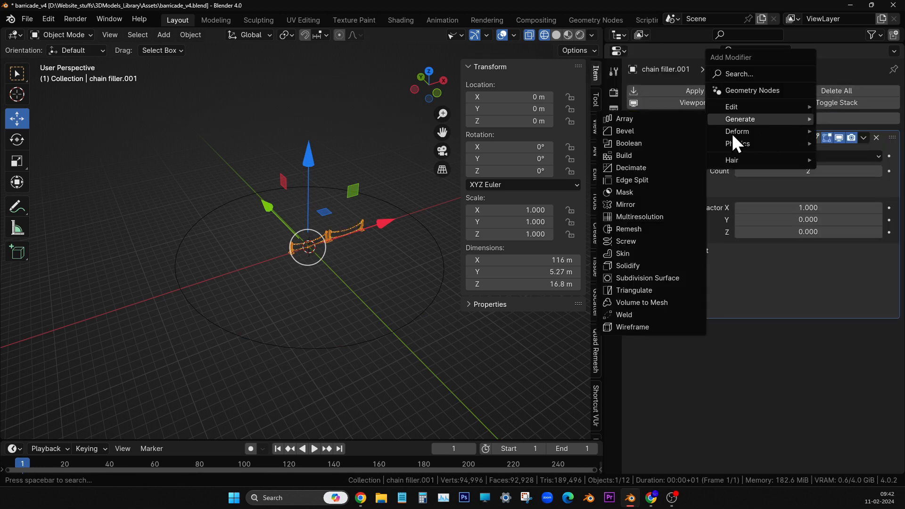
{"action": "mouse_move", "coordinate": [747, 132]}
{"action": "left_click", "coordinate": [636, 154]}
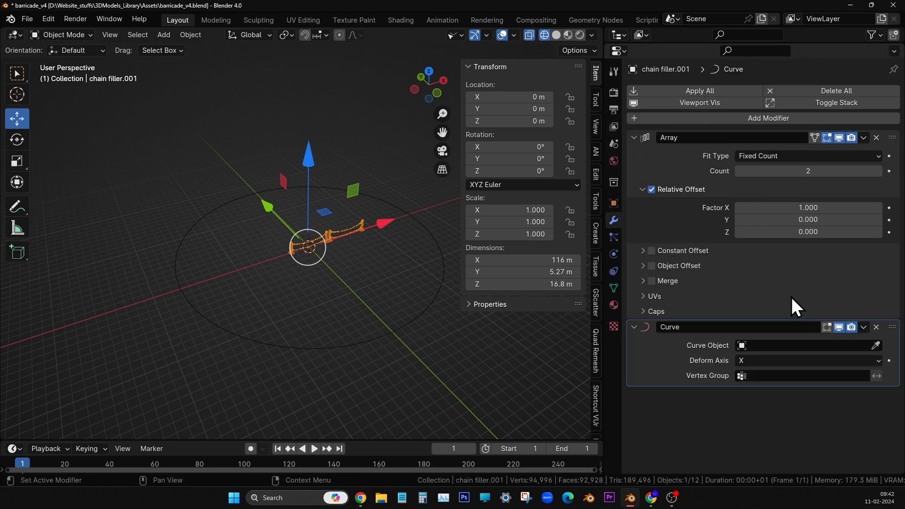
{"action": "left_click", "coordinate": [779, 346]}
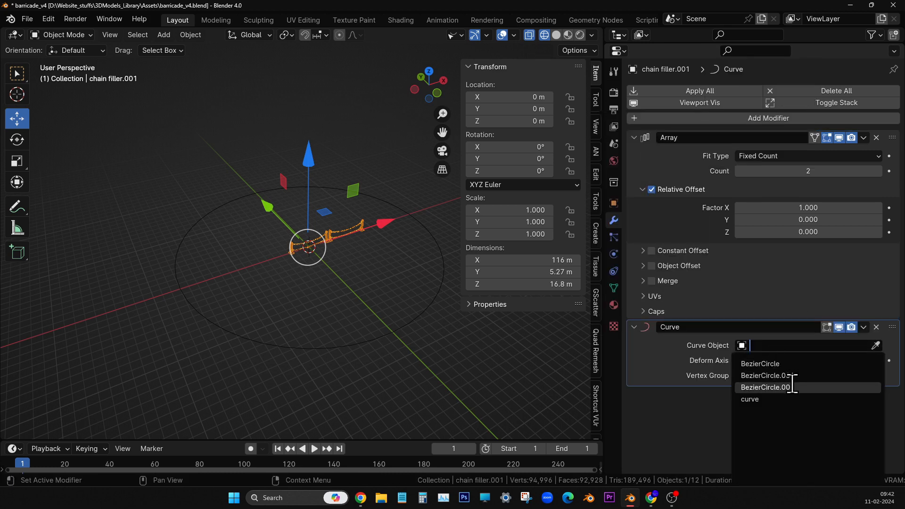
{"action": "left_click", "coordinate": [774, 387]}
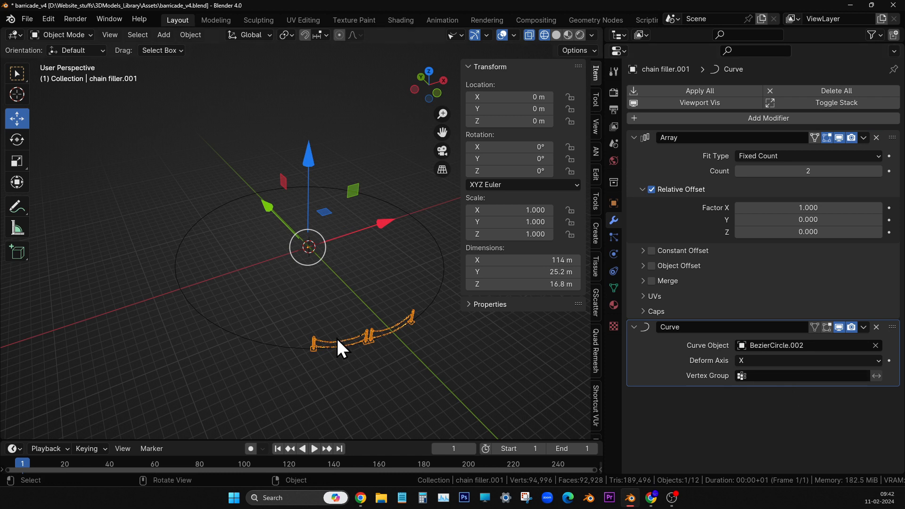
Adjust the Array modifier's count to 18 so the barricades run around the circle without overlapping.
{"action": "left_click_drag", "start_coordinate": [830, 171], "coordinate": [878, 173]}
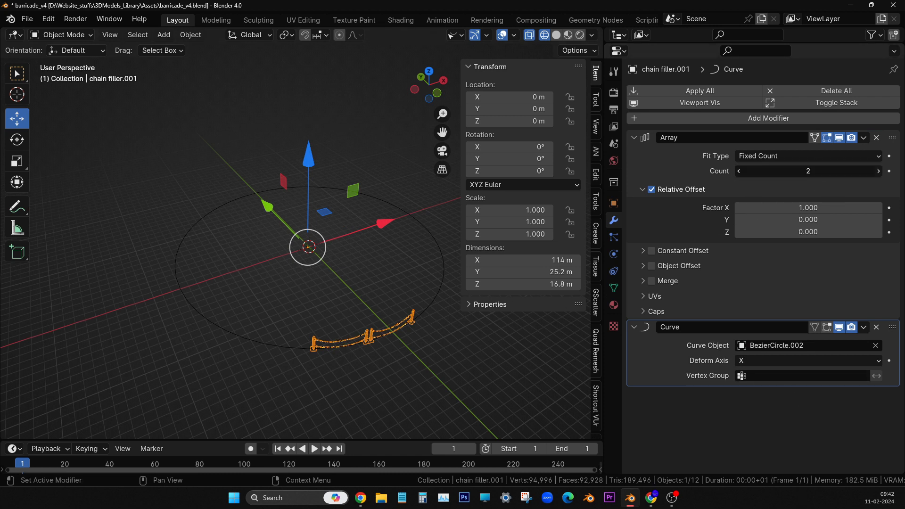
{"action": "left_click", "coordinate": [878, 173]}
{"action": "left_click", "coordinate": [878, 173]}
{"action": "left_click", "coordinate": [878, 173]}
{"action": "left_click", "coordinate": [878, 172]}
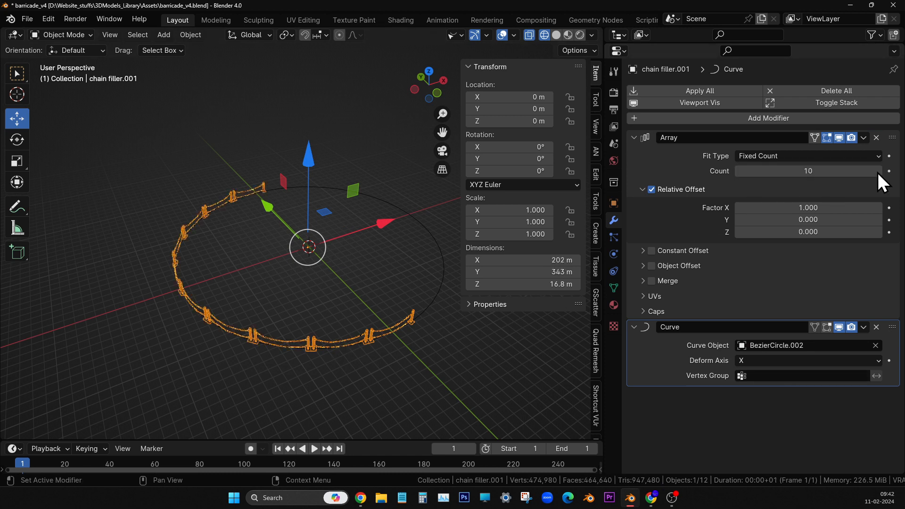
{"action": "left_click", "coordinate": [878, 173]}
{"action": "left_click", "coordinate": [878, 173]}
{"action": "left_click", "coordinate": [879, 172]}
{"action": "left_click", "coordinate": [878, 173]}
{"action": "left_click", "coordinate": [878, 172]}
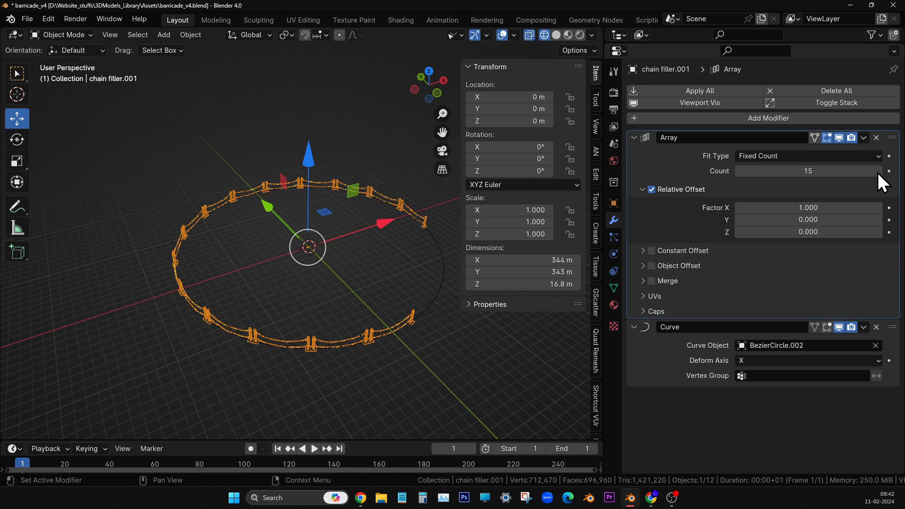
{"action": "left_click", "coordinate": [878, 173]}
{"action": "left_click", "coordinate": [878, 173]}
{"action": "left_click", "coordinate": [878, 173]}
{"action": "left_click", "coordinate": [878, 173]}
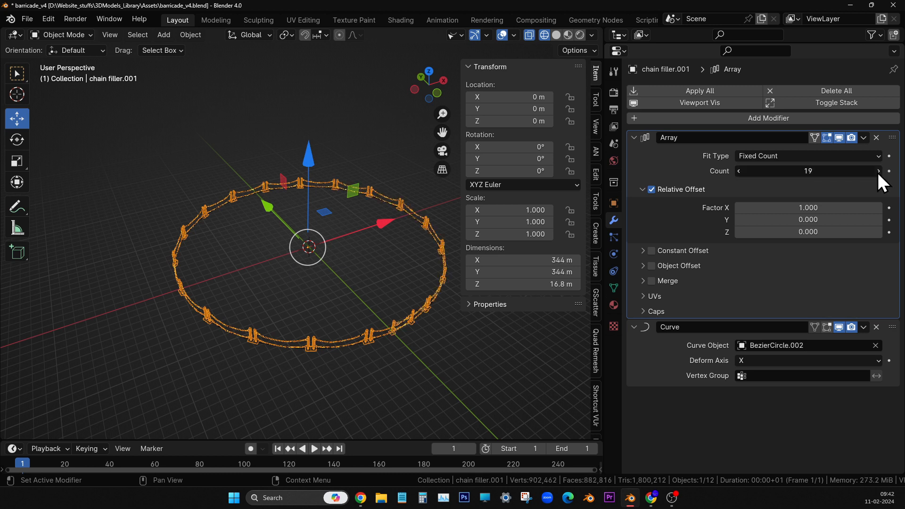
{"action": "left_click", "coordinate": [878, 173]}
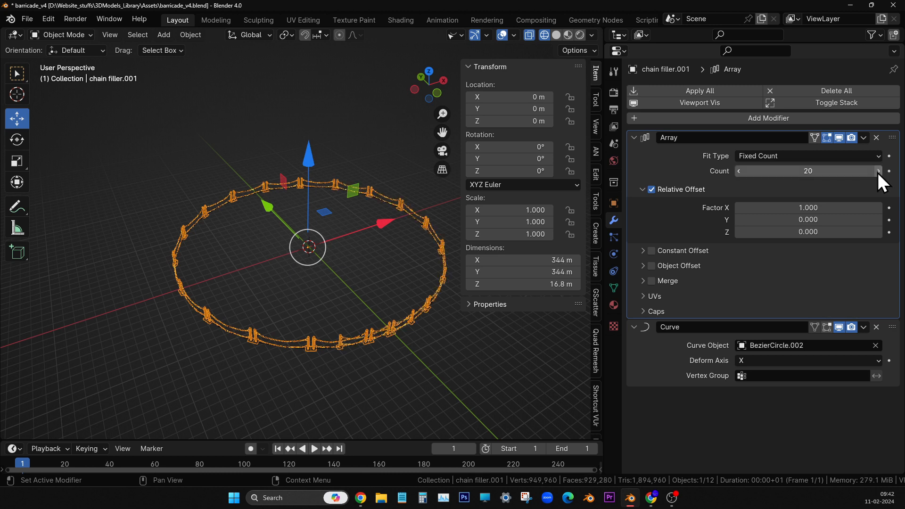
{"action": "left_click", "coordinate": [740, 171]}
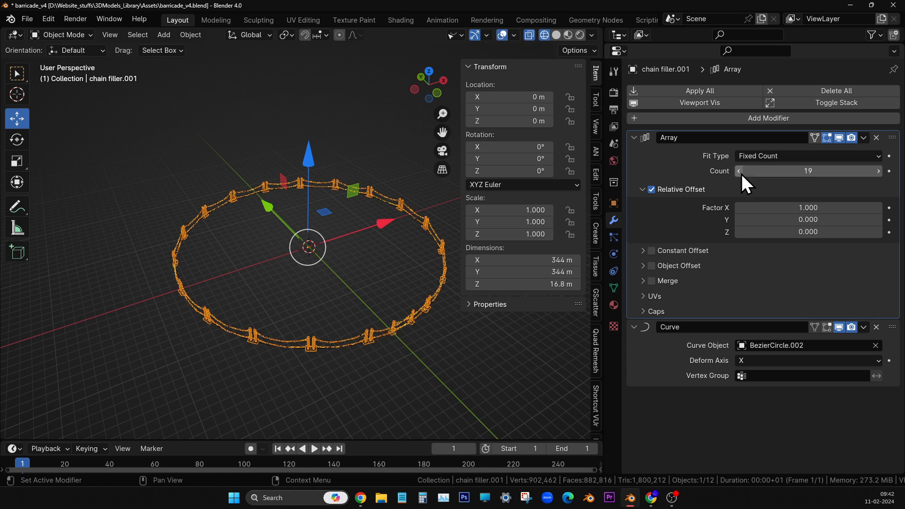
{"action": "left_click", "coordinate": [741, 172]}
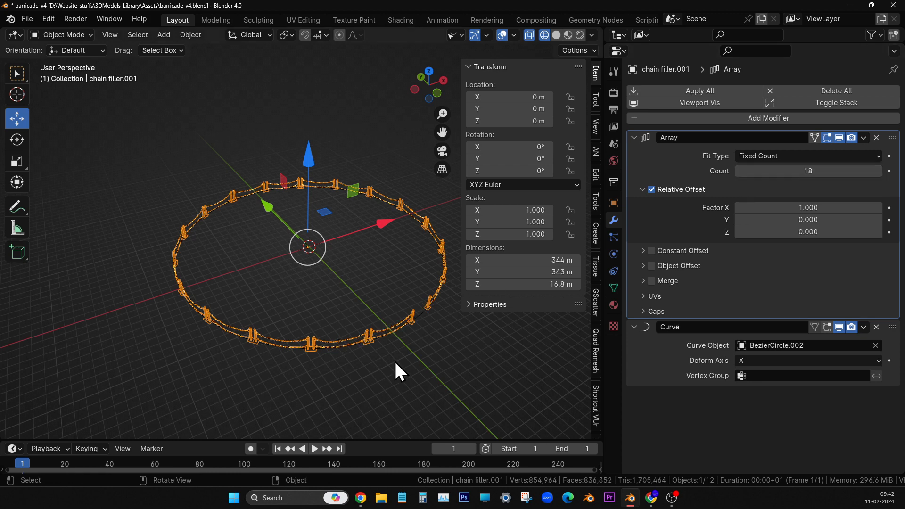
Select BezierCircle.002 and scale it down freehand to about 166.2 to close the gap in the barricade ring.
{"action": "middle_click_drag", "start_coordinate": [395, 363], "coordinate": [298, 243]}
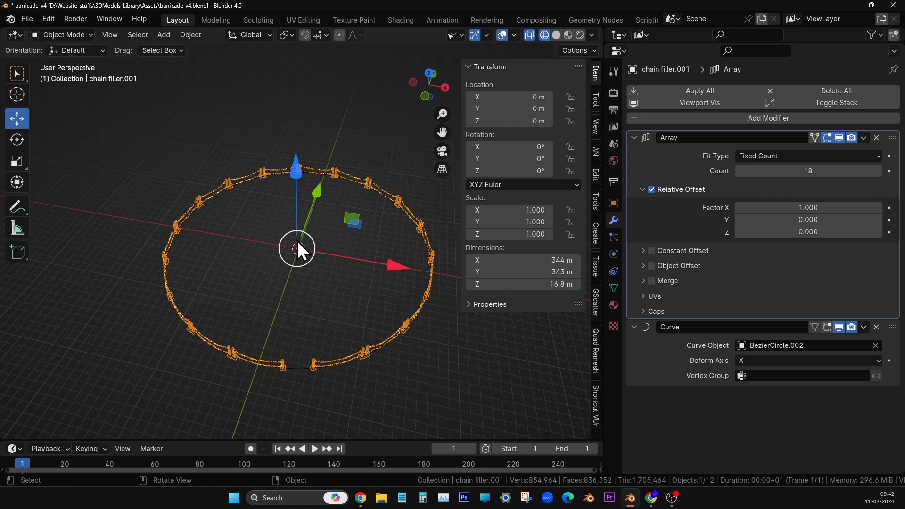
{"action": "left_click_drag", "start_coordinate": [734, 43], "coordinate": [731, 257]}
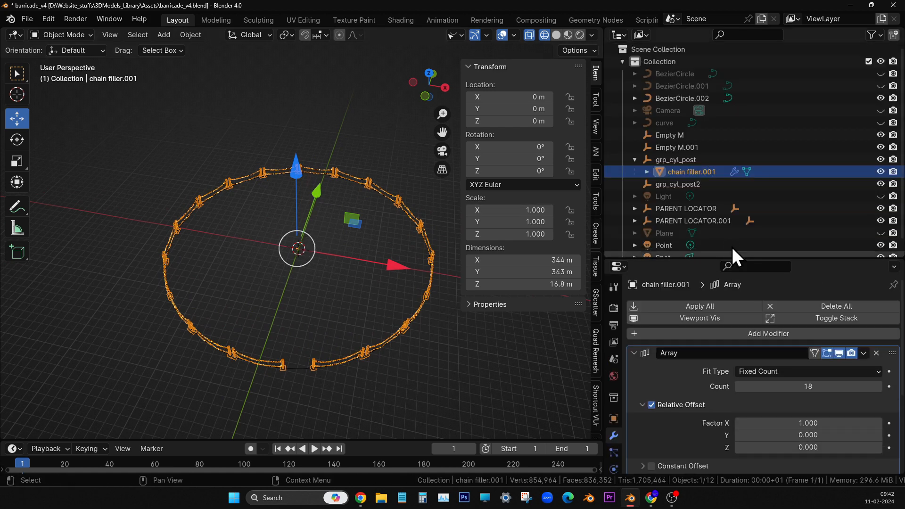
{"action": "left_click", "coordinate": [689, 100]}
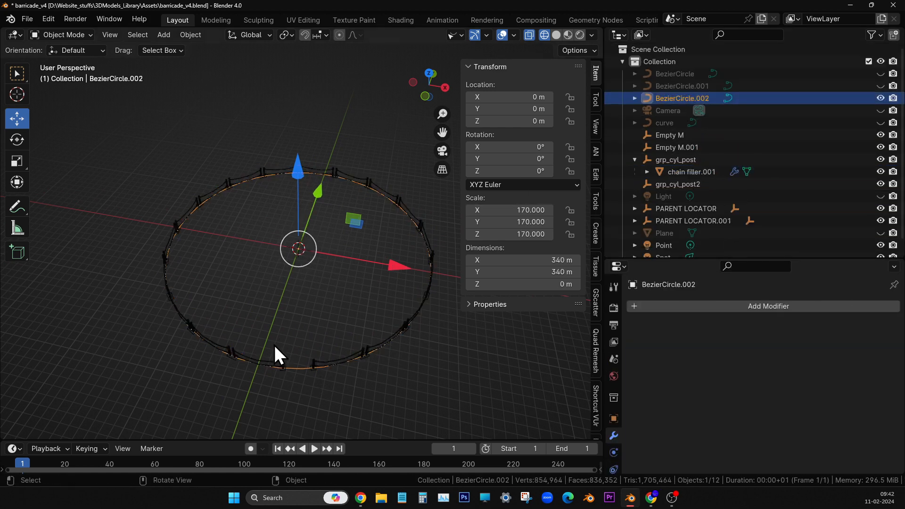
{"action": "middle_click_drag", "start_coordinate": [261, 346], "coordinate": [230, 331], "text": "shift"}
{"action": "key", "text": "s"}
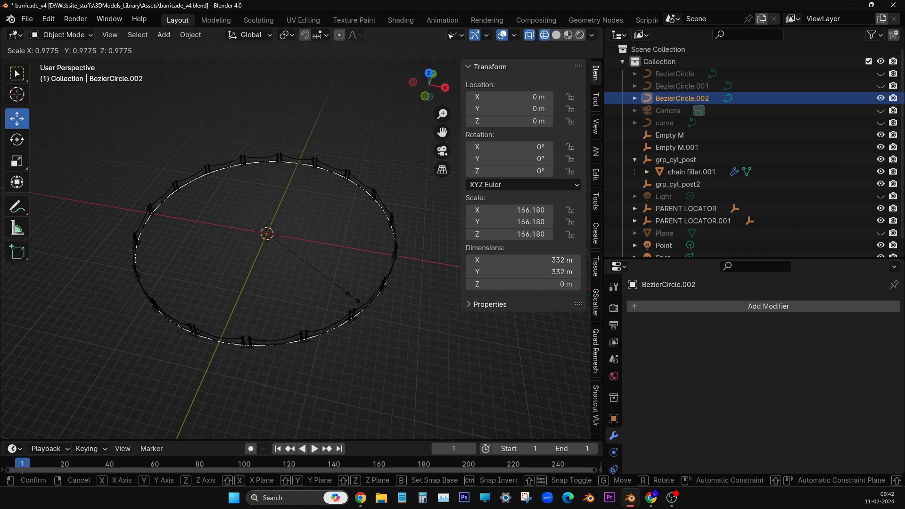
{"action": "left_click", "coordinate": [352, 298]}
Set the Bezier circle's scale to 166 on all three axes, after trying 165.
{"action": "left_click_drag", "start_coordinate": [520, 211], "coordinate": [521, 235]}
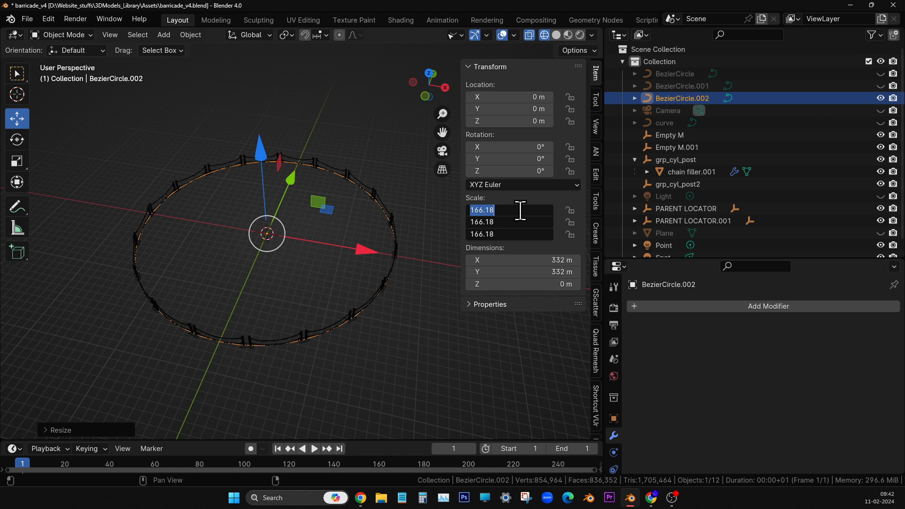
{"action": "type", "text": "165"}
{"action": "key", "text": "Return"}
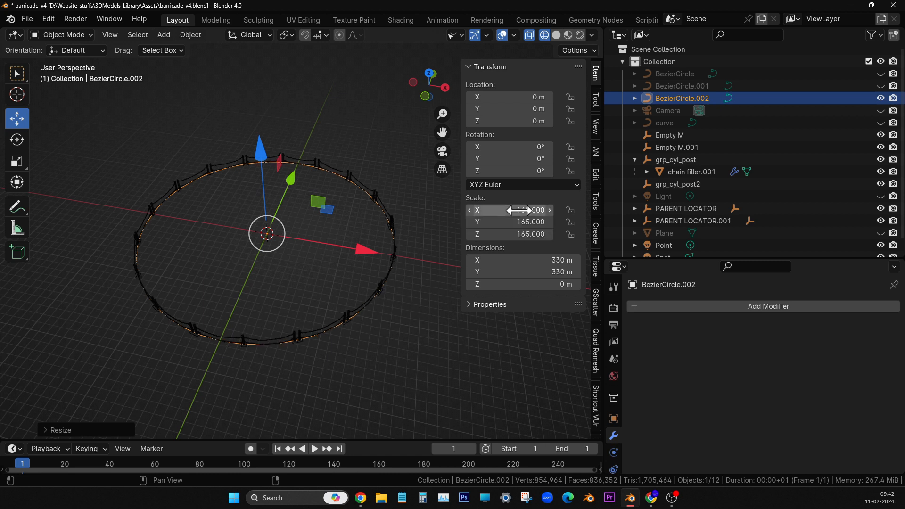
{"action": "mouse_move", "coordinate": [519, 210]}
{"action": "left_mouse_down"}
{"action": "mouse_move", "coordinate": [520, 234]}
{"action": "mouse_move", "coordinate": [523, 210]}
{"action": "left_mouse_up"}
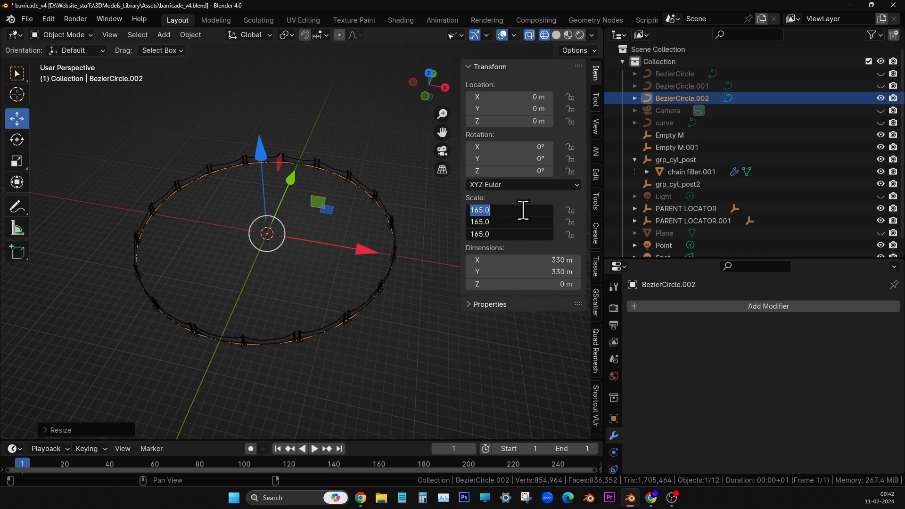
{"action": "type", "text": "166"}
{"action": "key", "text": "Return"}
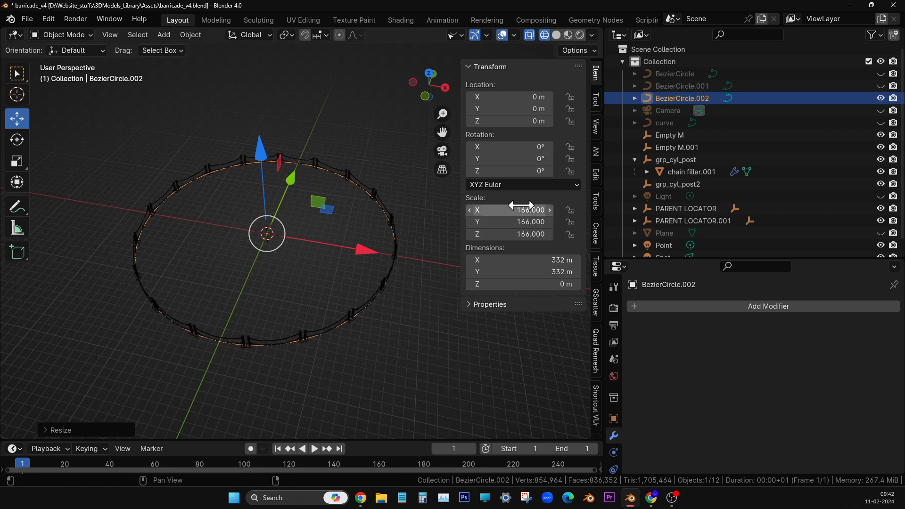
{"action": "middle_click_drag", "start_coordinate": [163, 236], "coordinate": [251, 234]}
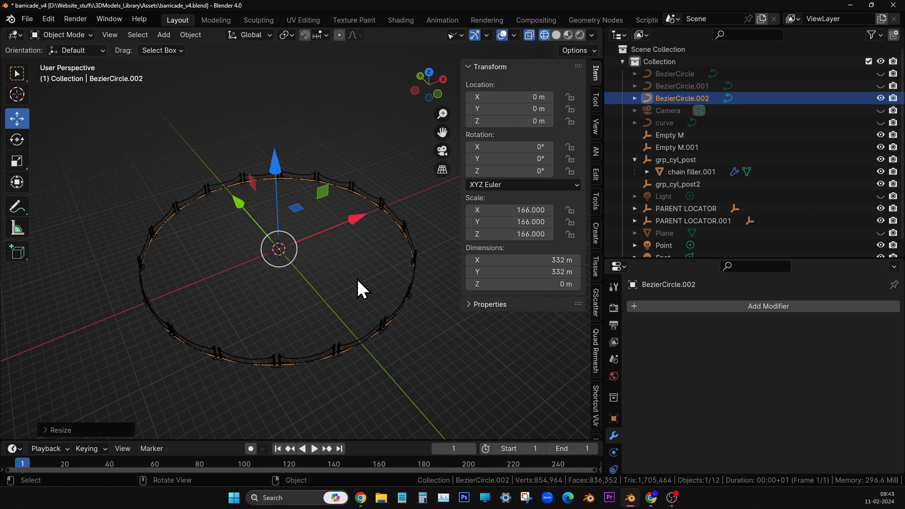
{"action": "middle_click_drag", "start_coordinate": [357, 277], "coordinate": [335, 275]}
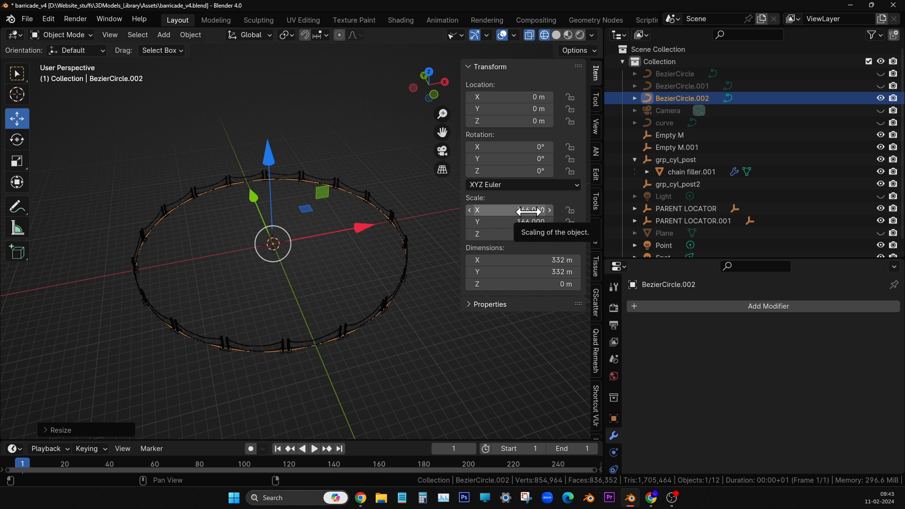
{"action": "key", "text": "alt+Tab"}
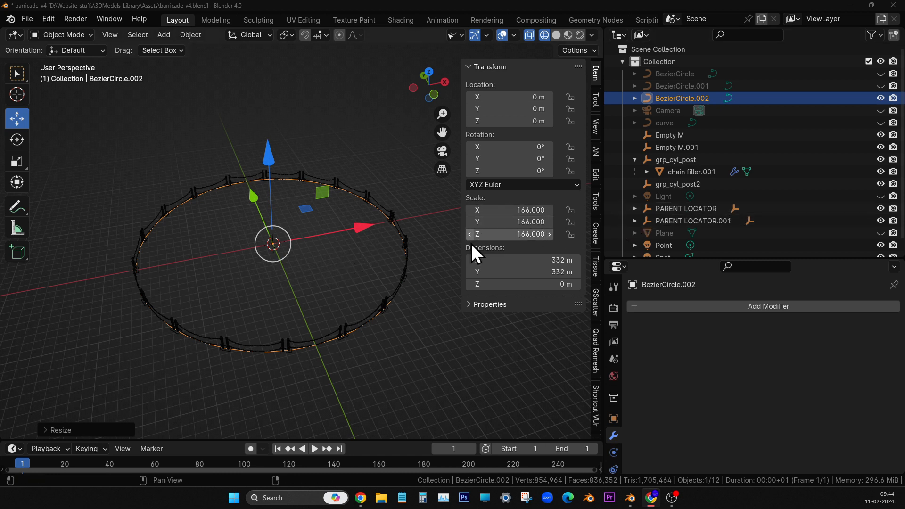
Select BezierCircle.002 again and scale it up freehand to about 185.1 to open a gap in the barricade ring.
{"action": "left_click", "coordinate": [405, 237]}
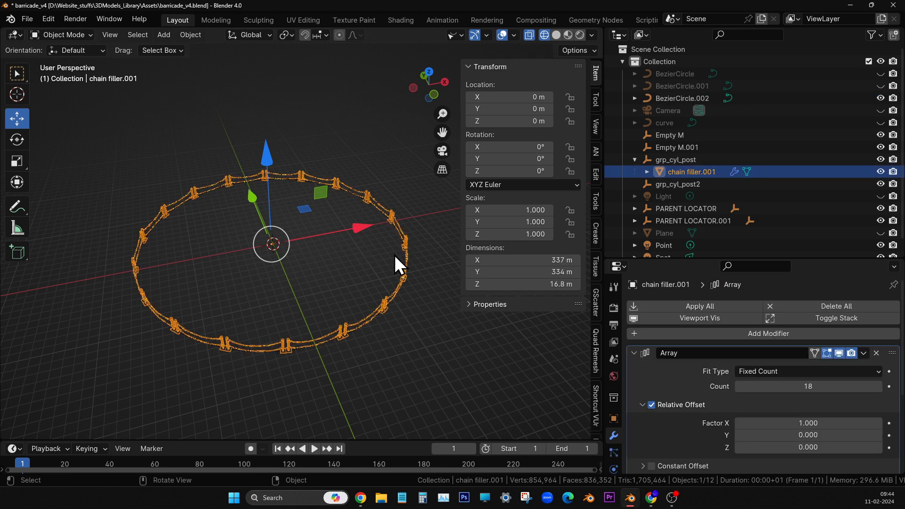
{"action": "left_click", "coordinate": [684, 98]}
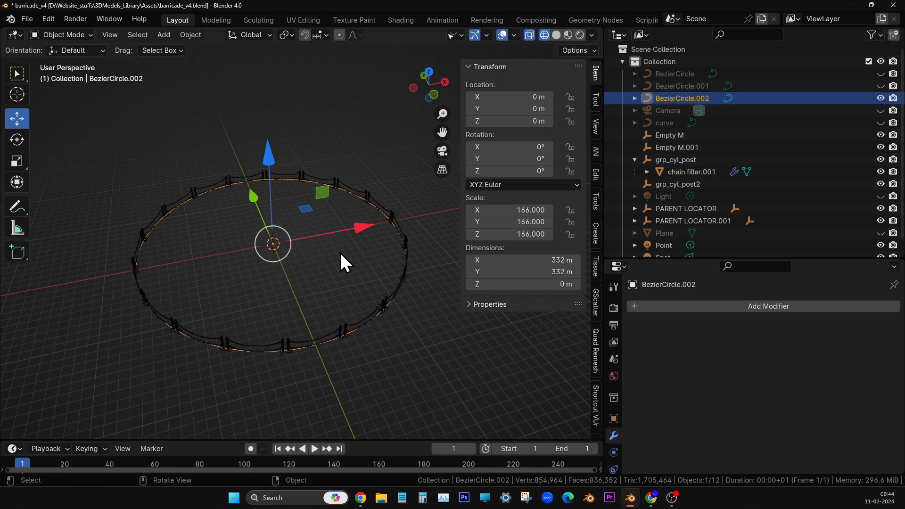
{"action": "key", "text": "s"}
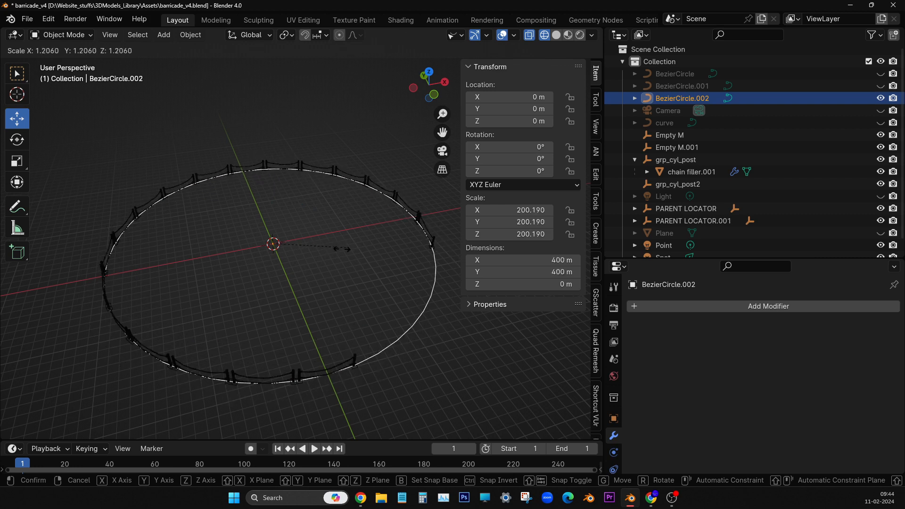
{"action": "left_click", "coordinate": [344, 250]}
{"action": "middle_click_drag", "start_coordinate": [374, 375], "coordinate": [345, 389]}
{"action": "scroll", "coordinate": [268, 287], "scroll_direction": "up", "scroll_amount": 2}
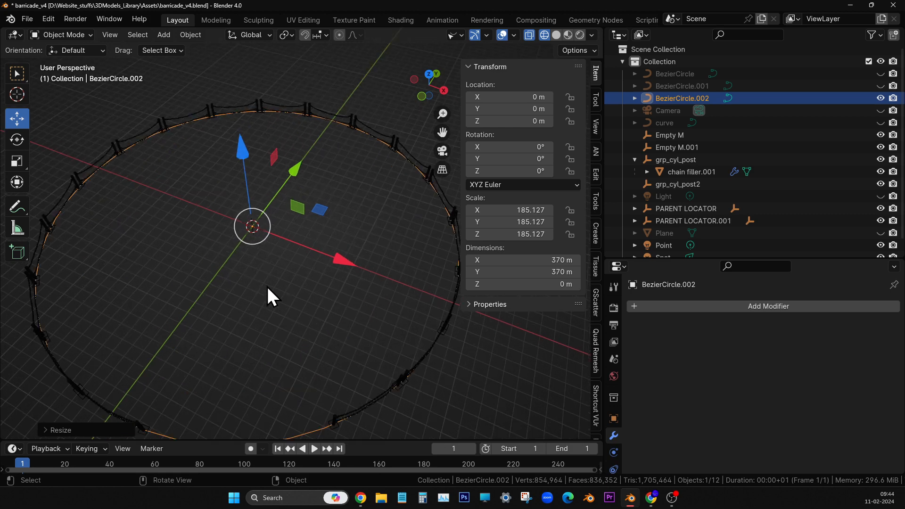
{"action": "middle_click_drag", "start_coordinate": [267, 285], "coordinate": [298, 234]}
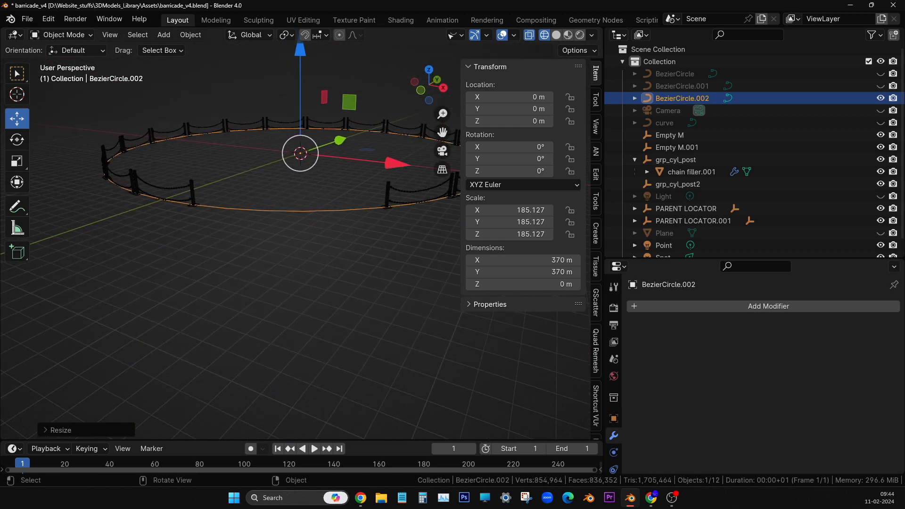
Examine the open section of the barricade ring from several angles, and undo the circle's enlargement.
{"action": "key", "text": "alt+Tab"}
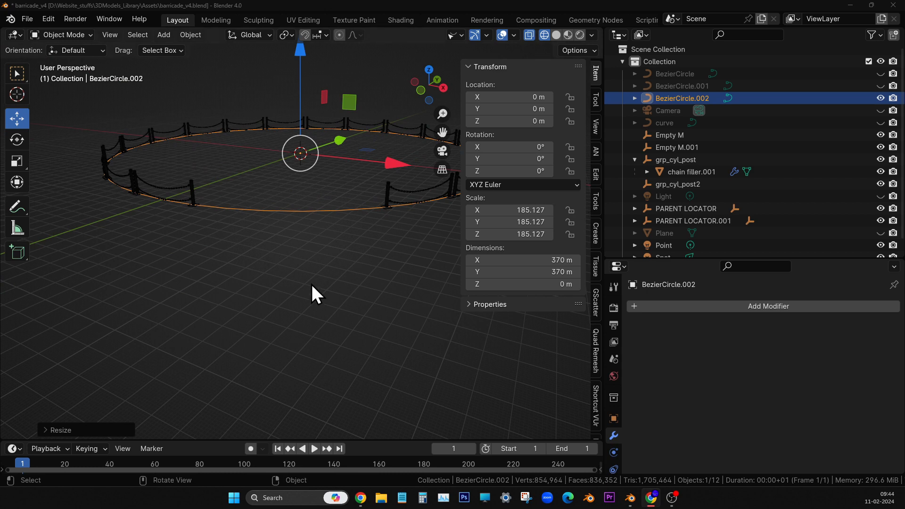
{"action": "middle_click_drag", "start_coordinate": [312, 285], "coordinate": [305, 332]}
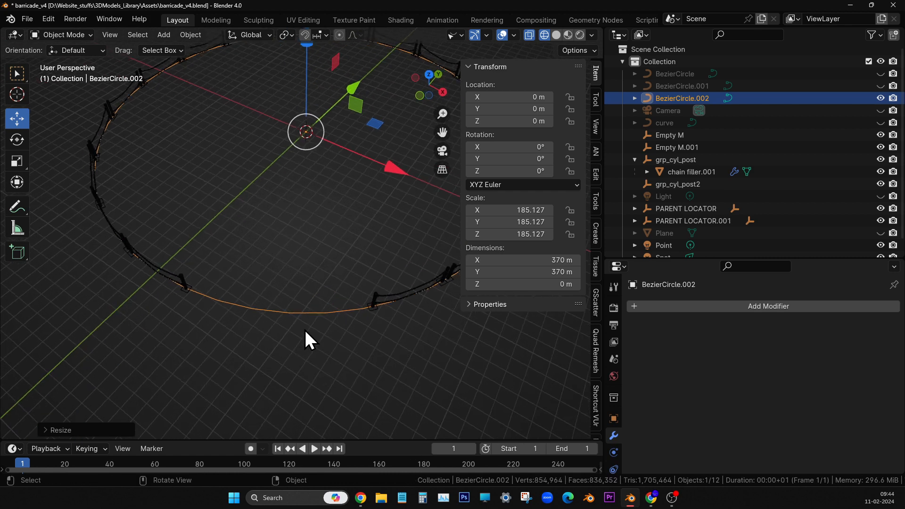
{"action": "middle_click_drag", "start_coordinate": [404, 235], "coordinate": [345, 310]}
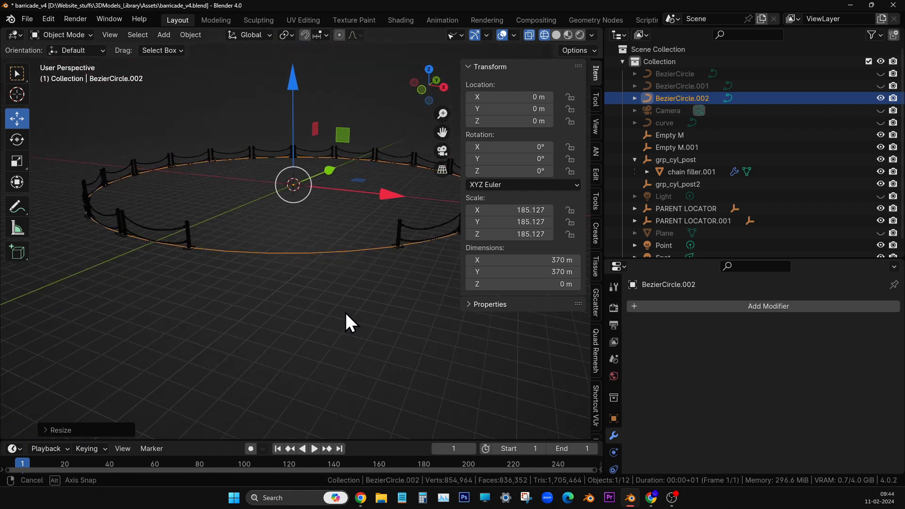
{"action": "scroll", "coordinate": [344, 312], "scroll_direction": "up", "scroll_amount": 2}
{"action": "scroll", "coordinate": [344, 312], "scroll_direction": "up", "scroll_amount": 1}
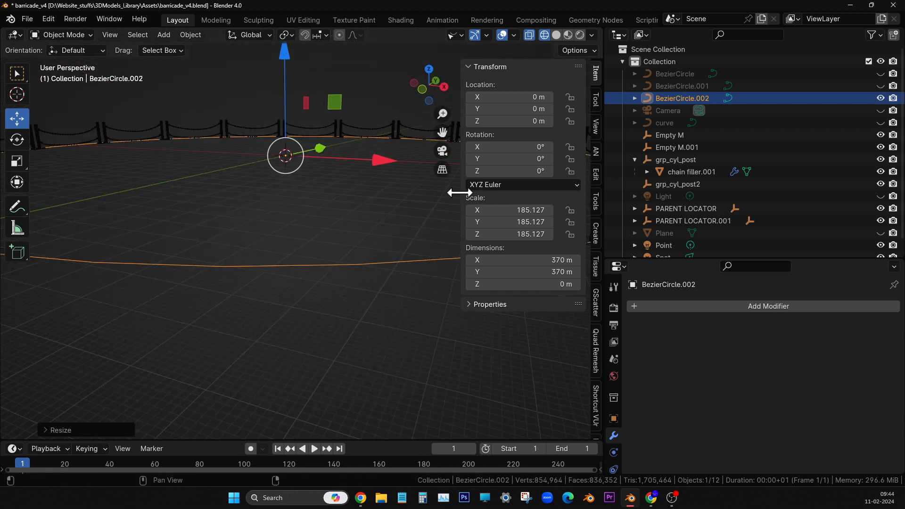
{"action": "key", "text": "n"}
{"action": "middle_click_drag", "start_coordinate": [327, 268], "coordinate": [352, 279]}
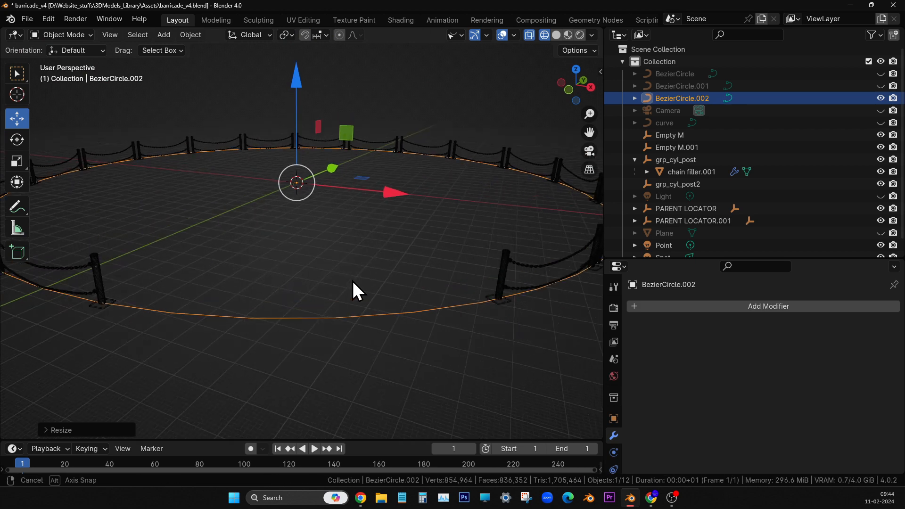
{"action": "middle_click_drag", "start_coordinate": [304, 336], "coordinate": [306, 345]}
{"action": "middle_click_drag", "start_coordinate": [305, 309], "coordinate": [305, 307]}
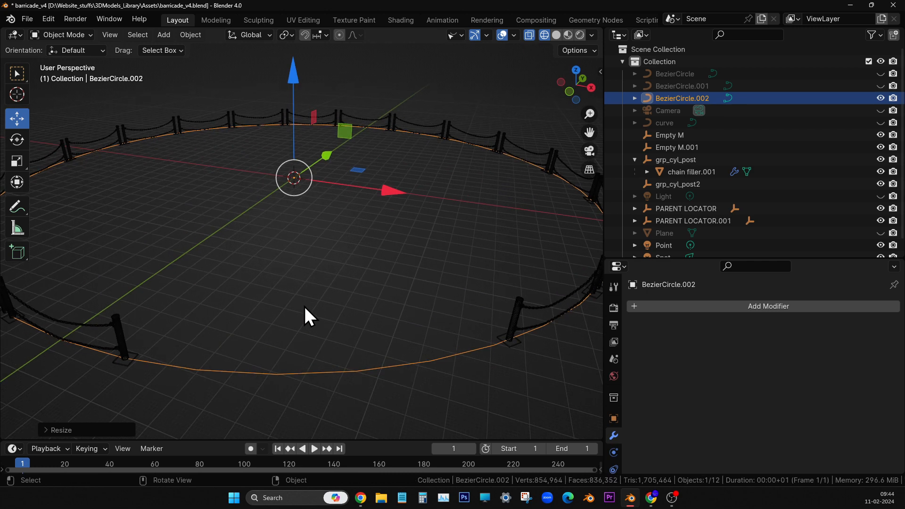
{"action": "middle_click_drag", "start_coordinate": [309, 315], "coordinate": [332, 290]}
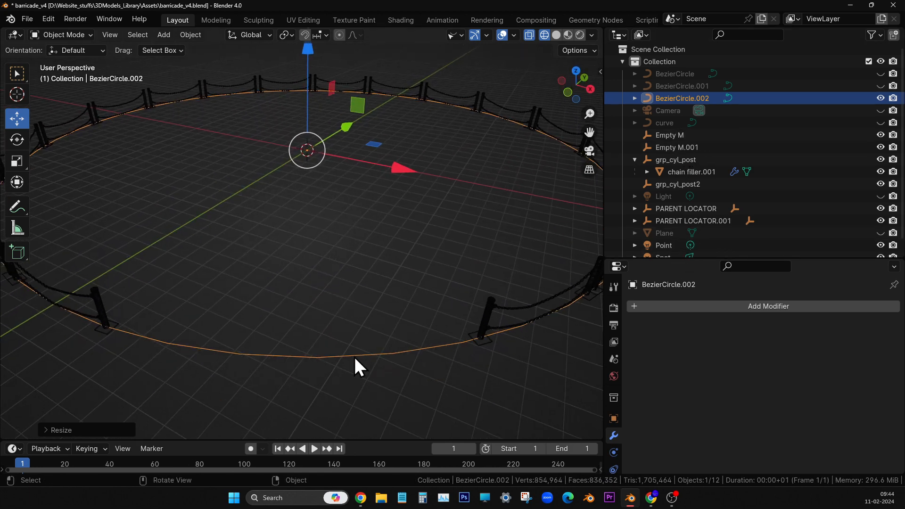
{"action": "middle_click_drag", "start_coordinate": [354, 355], "coordinate": [371, 354]}
{"action": "scroll", "coordinate": [371, 354], "scroll_direction": "down", "scroll_amount": 4}
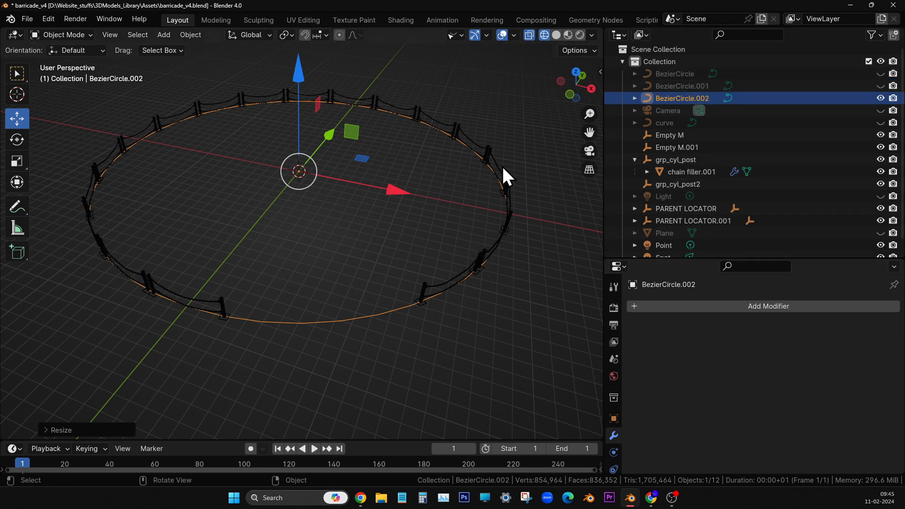
{"action": "key", "text": "ctrl+z"}
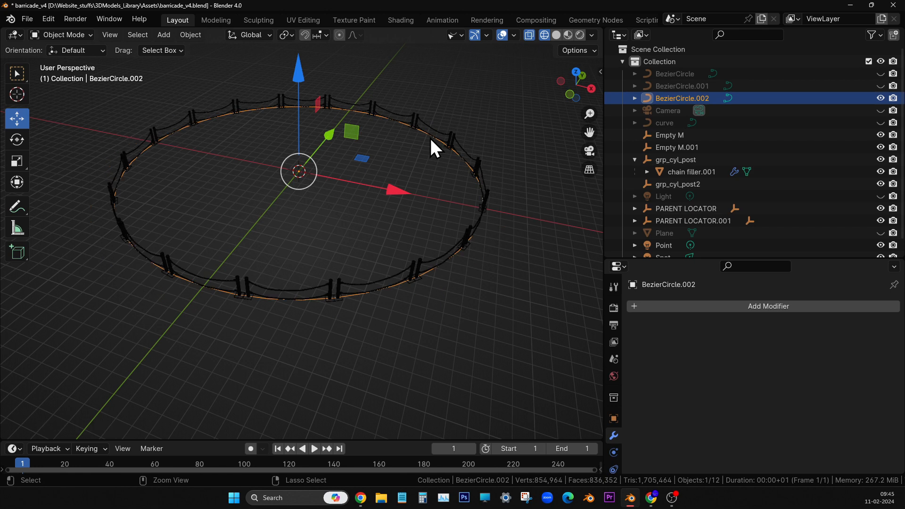
Select the arrayed barricade and set its Array modifier count to 17, leaving one section of the ring open.
{"action": "left_click", "coordinate": [421, 256]}
{"action": "left_click_drag", "start_coordinate": [799, 259], "coordinate": [800, 90]}
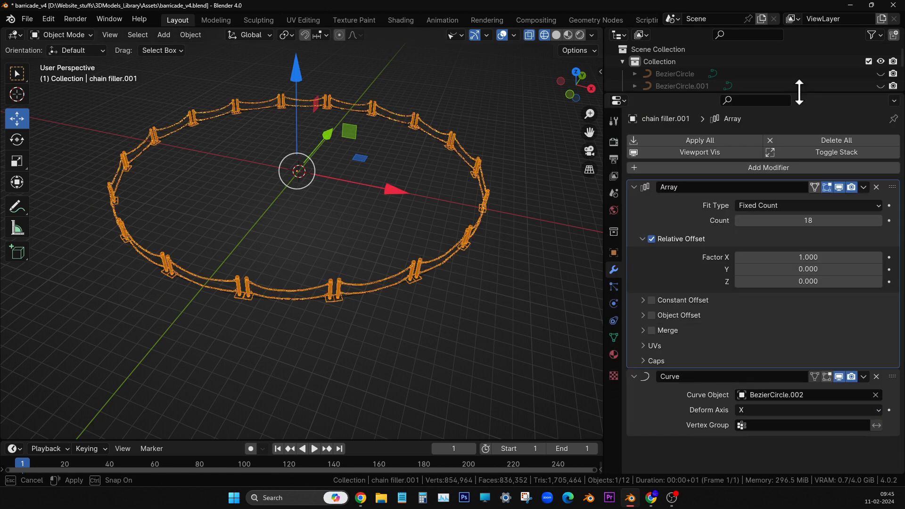
{"action": "left_click", "coordinate": [738, 221]}
{"action": "mouse_move", "coordinate": [238, 390]}
{"action": "middle_mouse_down"}
{"action": "mouse_move", "coordinate": [262, 386]}
{"action": "mouse_move", "coordinate": [239, 389]}
{"action": "middle_mouse_up"}
{"action": "scroll", "coordinate": [328, 380], "scroll_direction": "up", "scroll_amount": 3}
{"action": "scroll", "coordinate": [328, 380], "scroll_direction": "down", "scroll_amount": 2}
{"action": "middle_click_drag", "start_coordinate": [328, 381], "coordinate": [356, 372]}
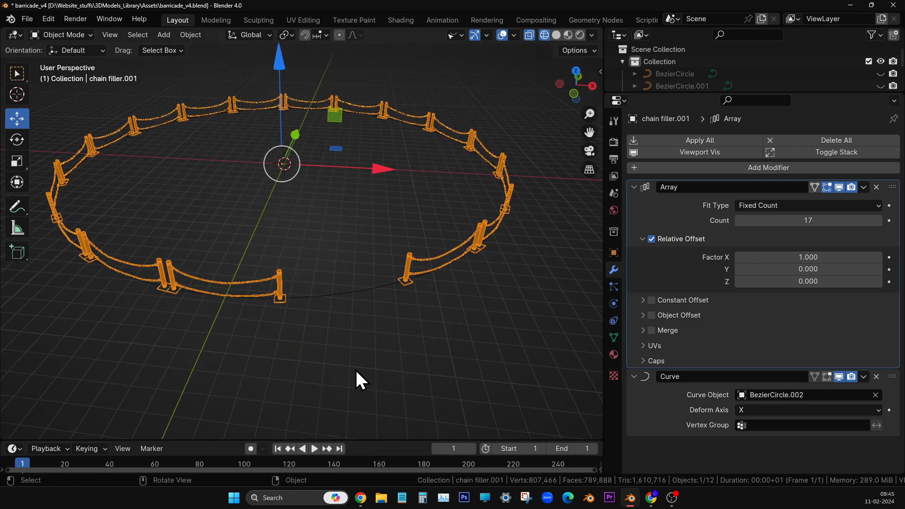
{"action": "middle_click_drag", "start_coordinate": [380, 344], "coordinate": [411, 375]}
Add a plane at the centre of the ring and scale it up until it extends well beyond the barricades.
{"action": "left_click", "coordinate": [329, 186]}
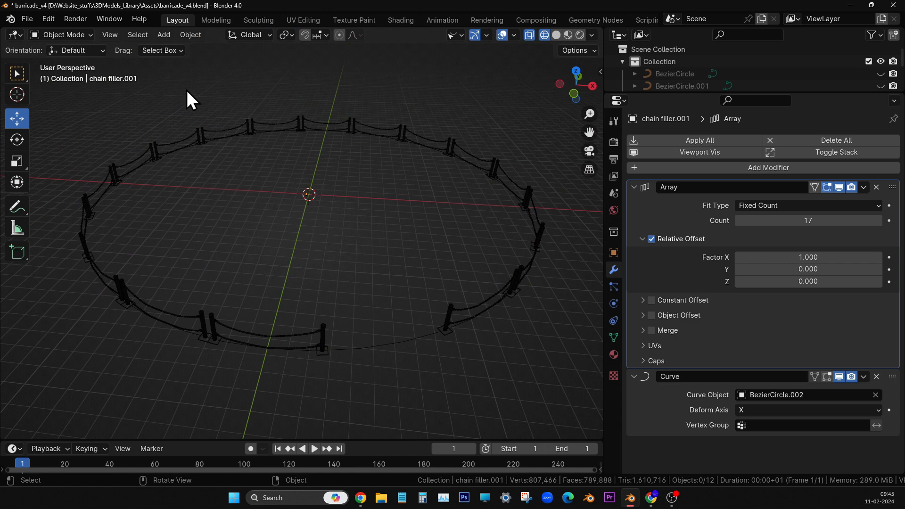
{"action": "left_click", "coordinate": [163, 35]}
{"action": "mouse_move", "coordinate": [181, 49]}
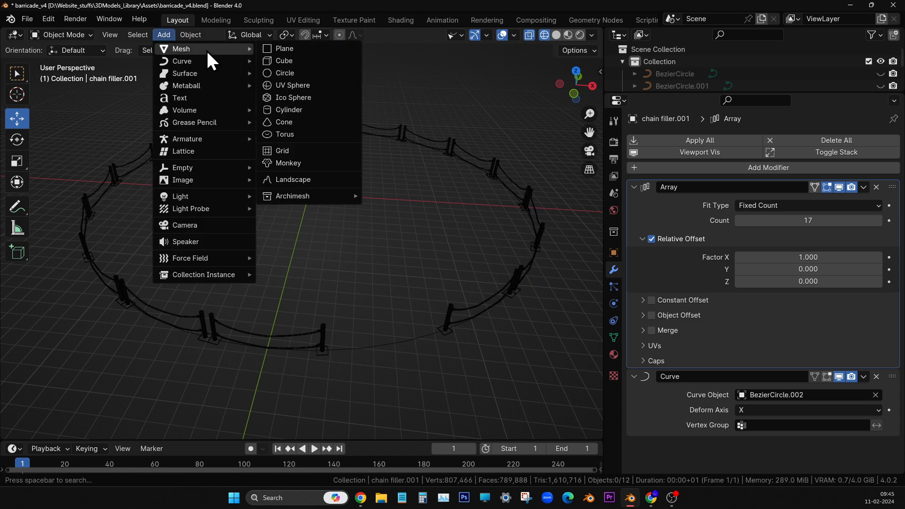
{"action": "left_click", "coordinate": [316, 47]}
{"action": "key", "text": "s"}
{"action": "left_click", "coordinate": [17, 119]}
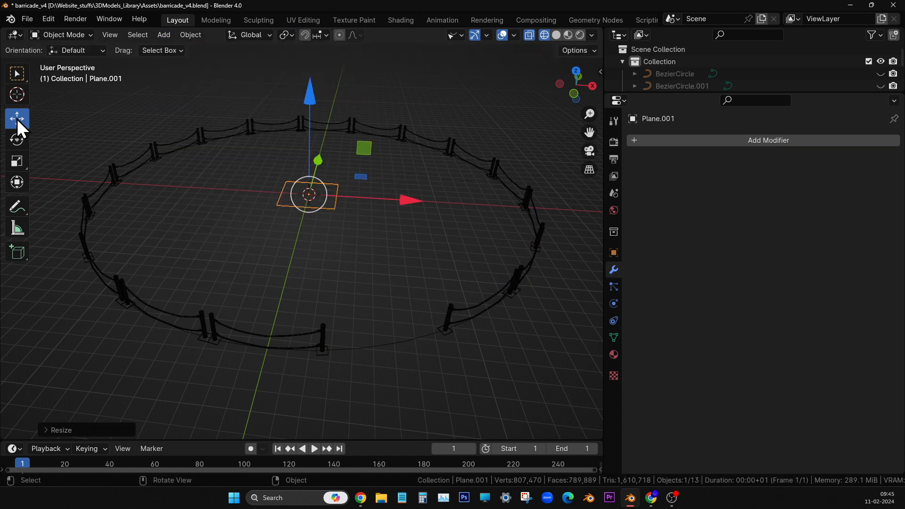
{"action": "key", "text": "s"}
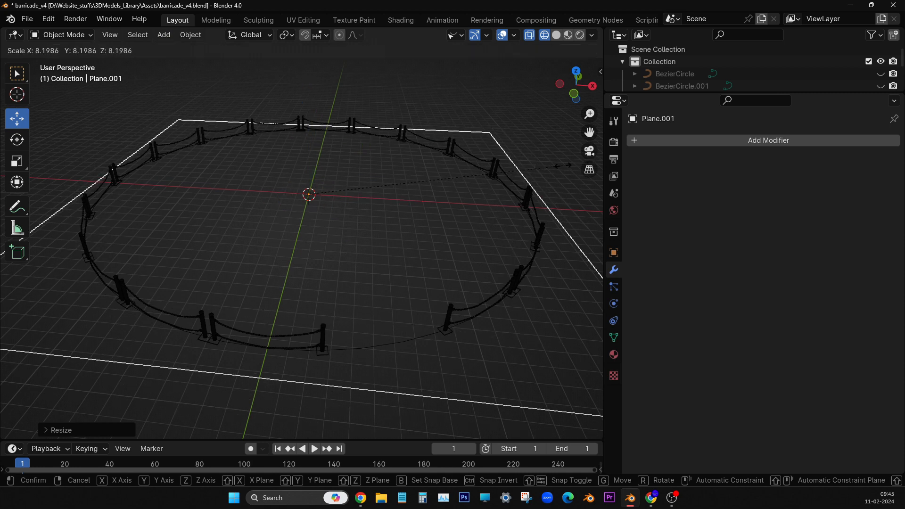
{"action": "left_click", "coordinate": [588, 158]}
{"action": "left_click", "coordinate": [408, 95]}
{"action": "scroll", "coordinate": [402, 115], "scroll_direction": "down", "scroll_amount": 2}
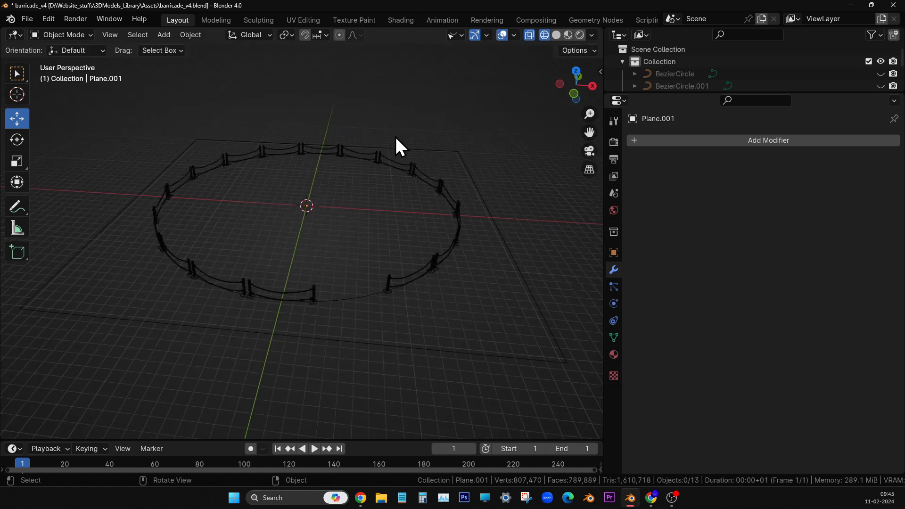
Select the ground plane in front view and shift it slightly along Z to sit at the base of the barricade posts.
{"action": "middle_click_drag", "start_coordinate": [395, 138], "coordinate": [375, 95]}
{"action": "key", "text": "KP_1"}
{"action": "scroll", "coordinate": [350, 146], "scroll_direction": "up", "scroll_amount": 2}
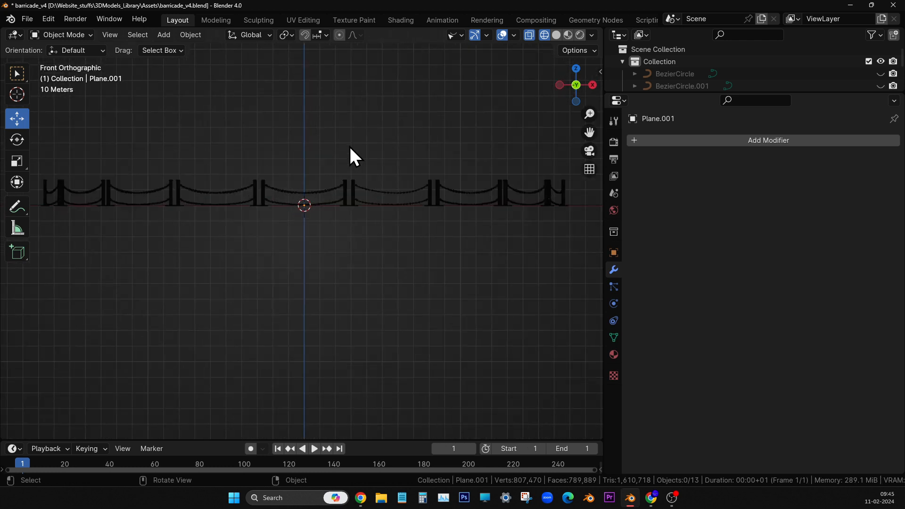
{"action": "scroll", "coordinate": [370, 151], "scroll_direction": "up", "scroll_amount": 6}
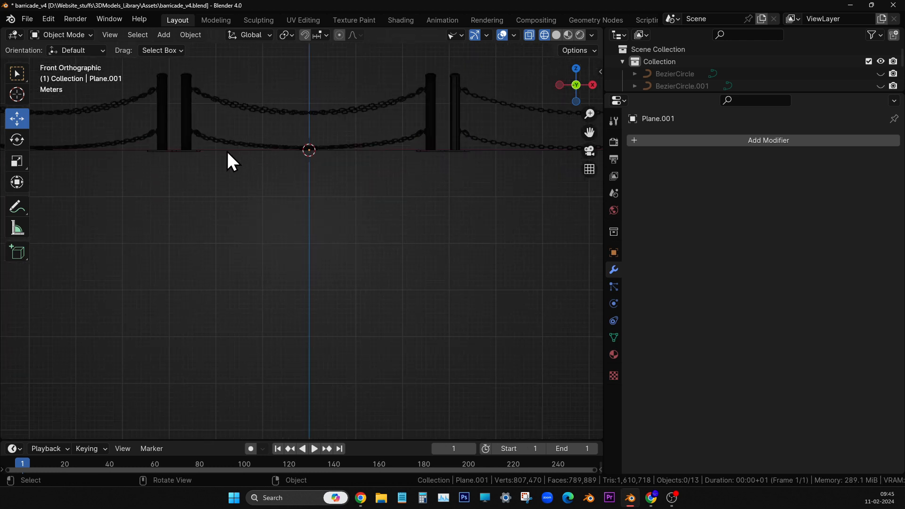
{"action": "left_click", "coordinate": [221, 148]}
{"action": "scroll", "coordinate": [317, 143], "scroll_direction": "up", "scroll_amount": 3}
{"action": "middle_click_drag", "start_coordinate": [330, 137], "coordinate": [320, 269], "text": "shift"}
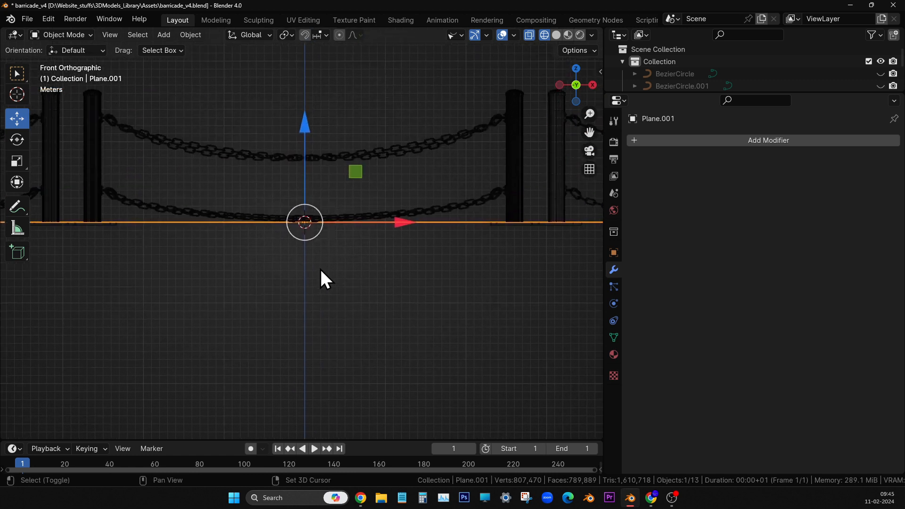
{"action": "key", "text": "ctrl+space"}
{"action": "left_click_drag", "start_coordinate": [461, 141], "coordinate": [458, 143]}
{"action": "middle_click_drag", "start_coordinate": [508, 149], "coordinate": [439, 228]}
{"action": "key", "text": "KP_Decimal"}
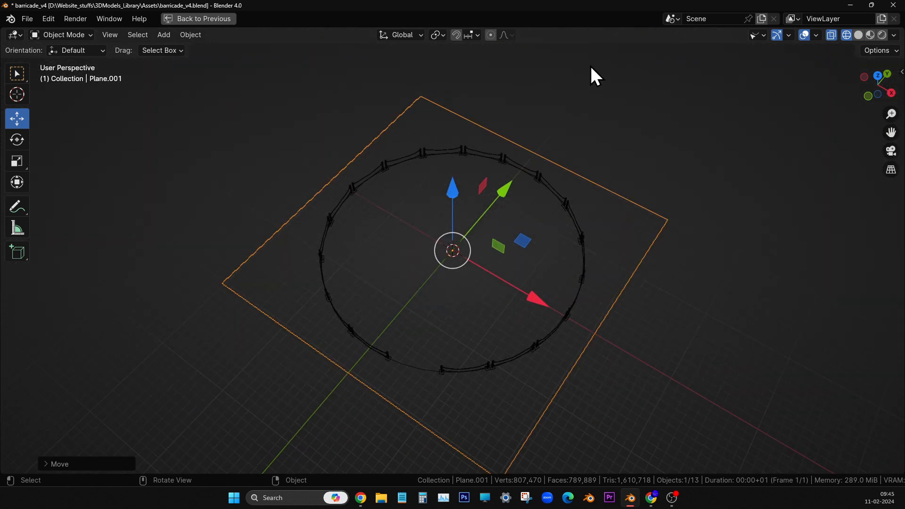
Scale the ground plane down freehand to about 0.9 so it fits more closely around the barricade ring.
{"action": "key", "text": "s"}
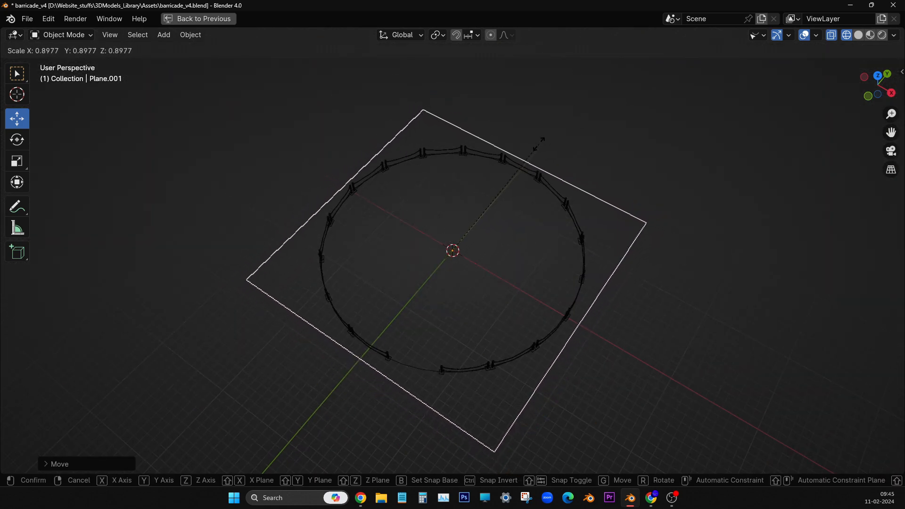
{"action": "left_click", "coordinate": [612, 150]}
{"action": "left_click", "coordinate": [647, 117]}
{"action": "left_click", "coordinate": [566, 178]}
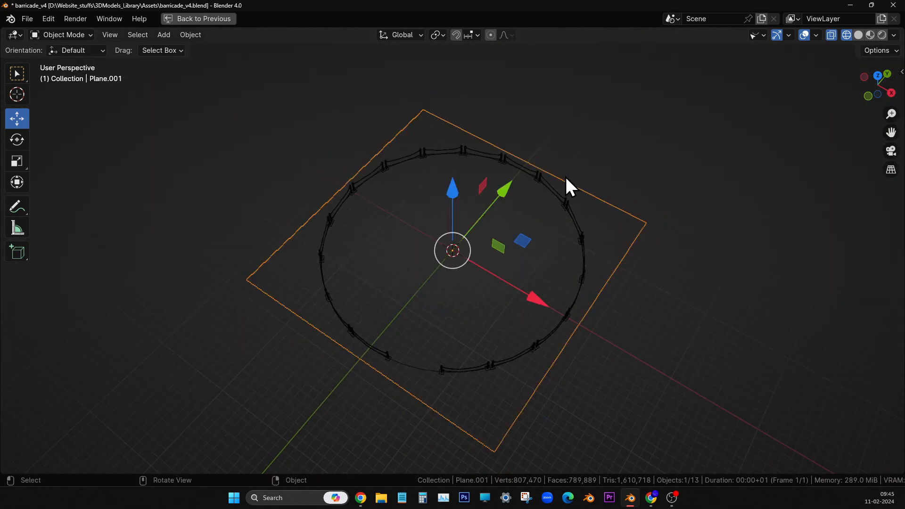
{"action": "middle_click_drag", "start_coordinate": [565, 177], "coordinate": [552, 196]}
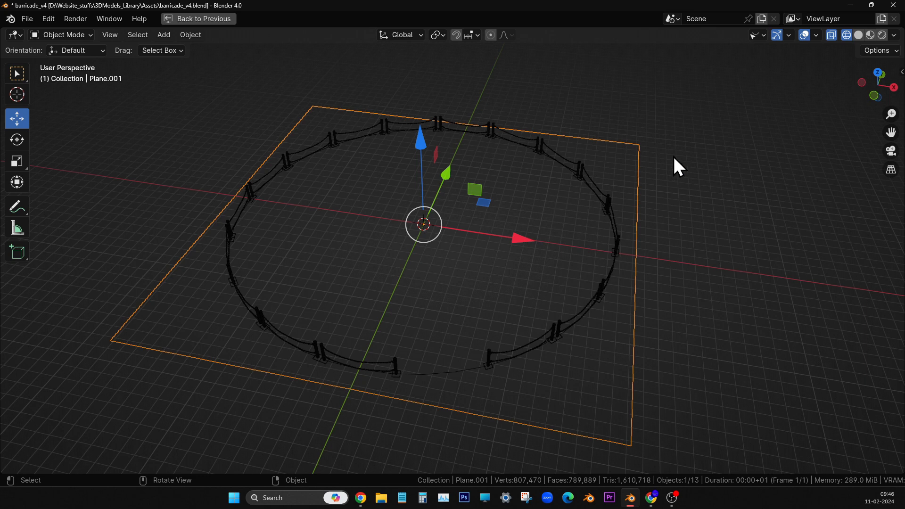
{"action": "left_click", "coordinate": [678, 143]}
{"action": "key", "text": "ctrl+space"}
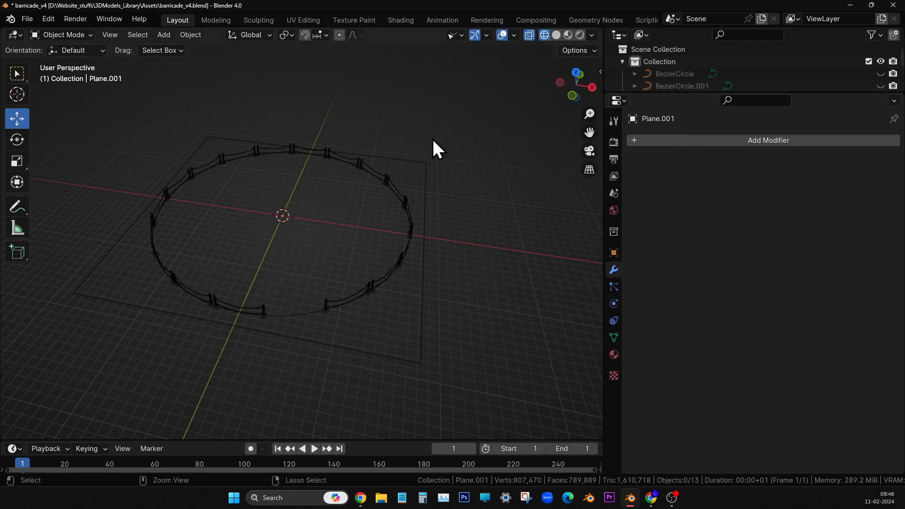
Enlarge the object list, unhide the unused BezierCircle curve and delete it.
{"action": "left_click_drag", "start_coordinate": [735, 90], "coordinate": [740, 356]}
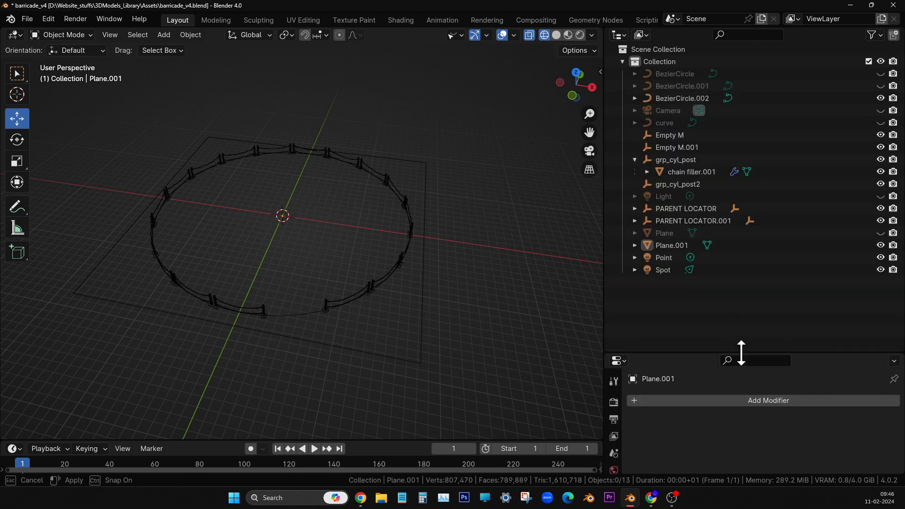
{"action": "left_click", "coordinate": [663, 77]}
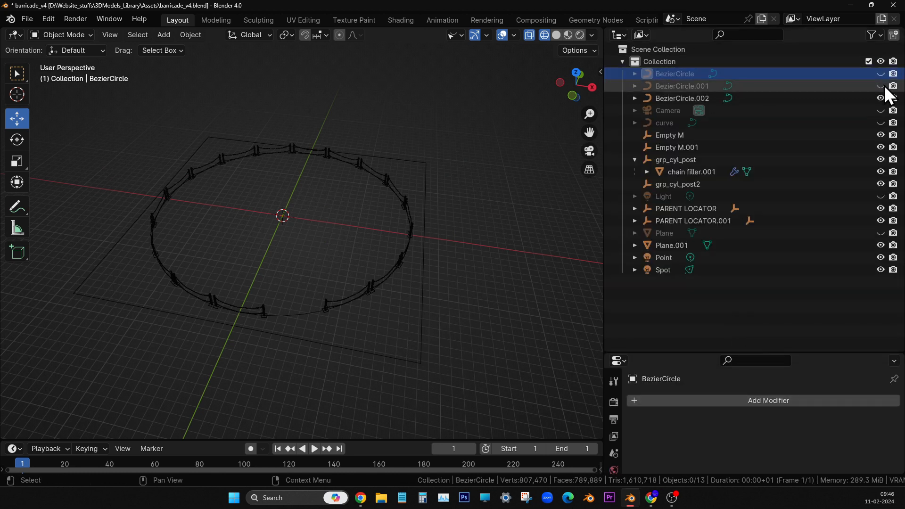
{"action": "left_click", "coordinate": [881, 74]}
{"action": "left_click", "coordinate": [683, 76]}
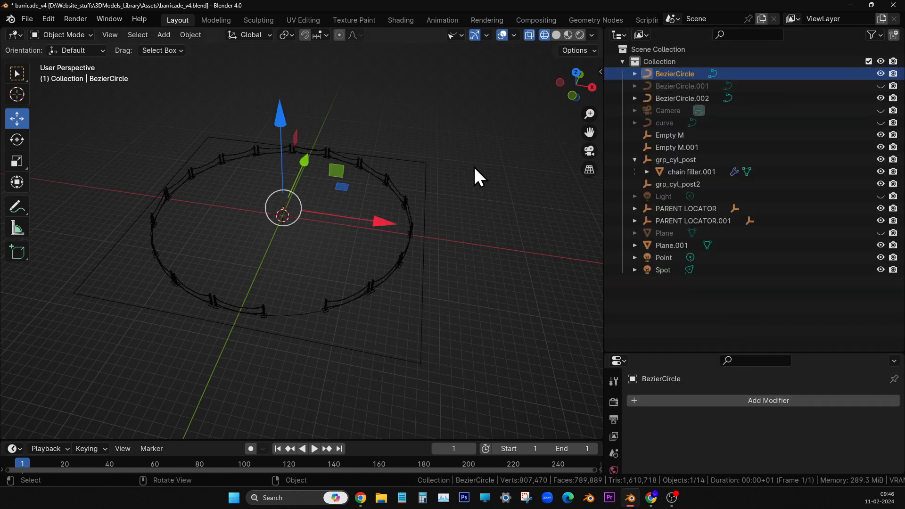
{"action": "key", "text": "Delete"}
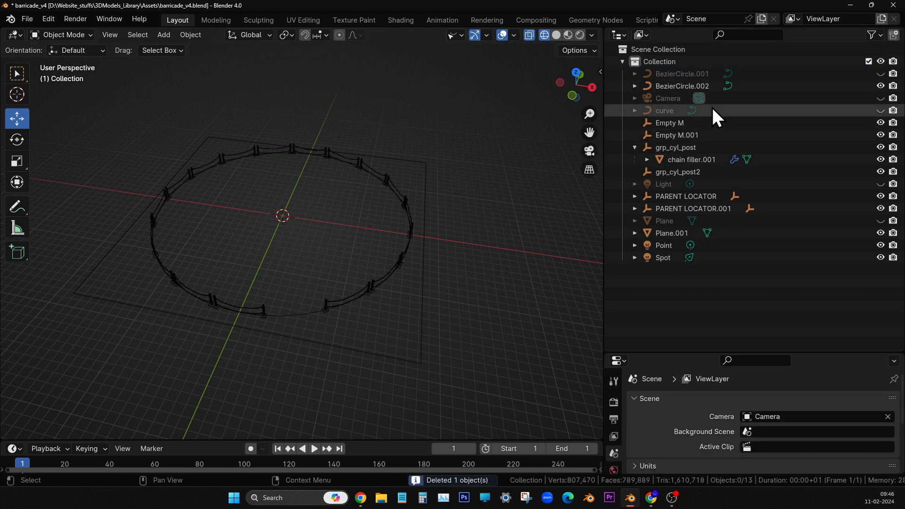
Rename the Plane.001 object as ground.
{"action": "left_click", "coordinate": [687, 77]}
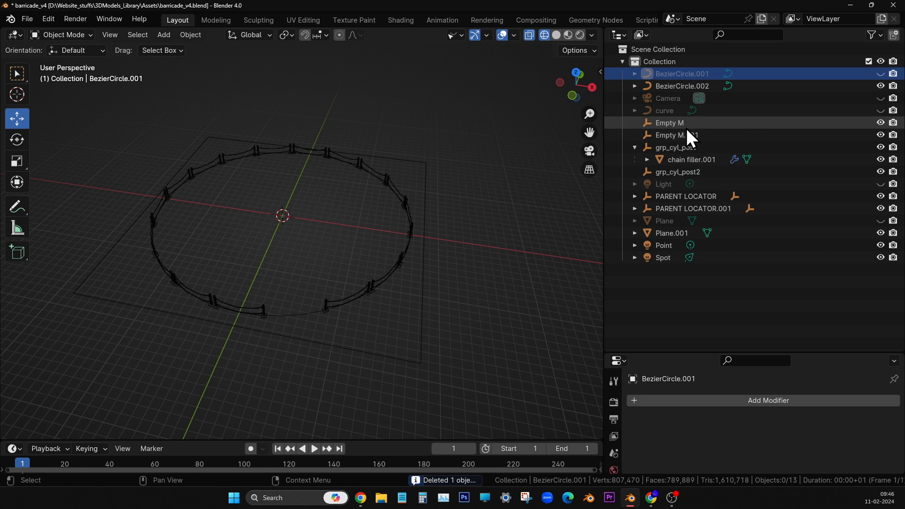
{"action": "left_click", "coordinate": [686, 232]}
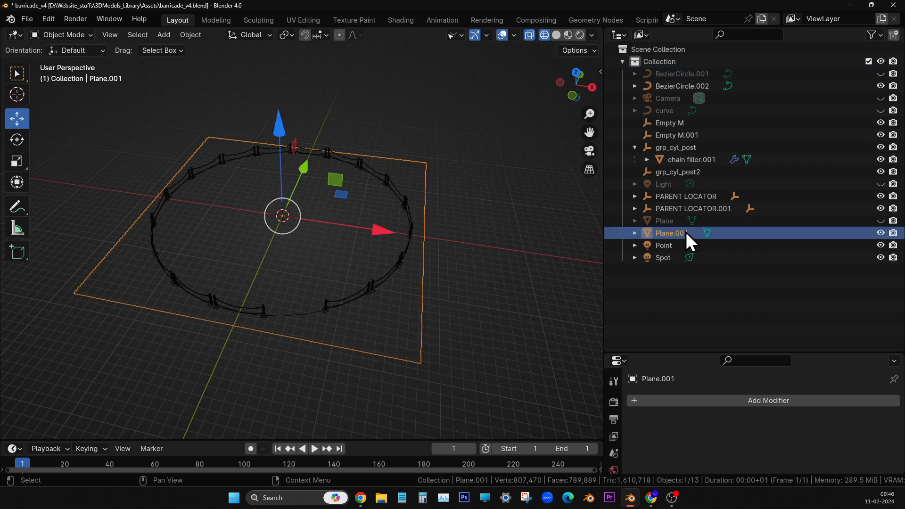
{"action": "double_click", "coordinate": [667, 233]}
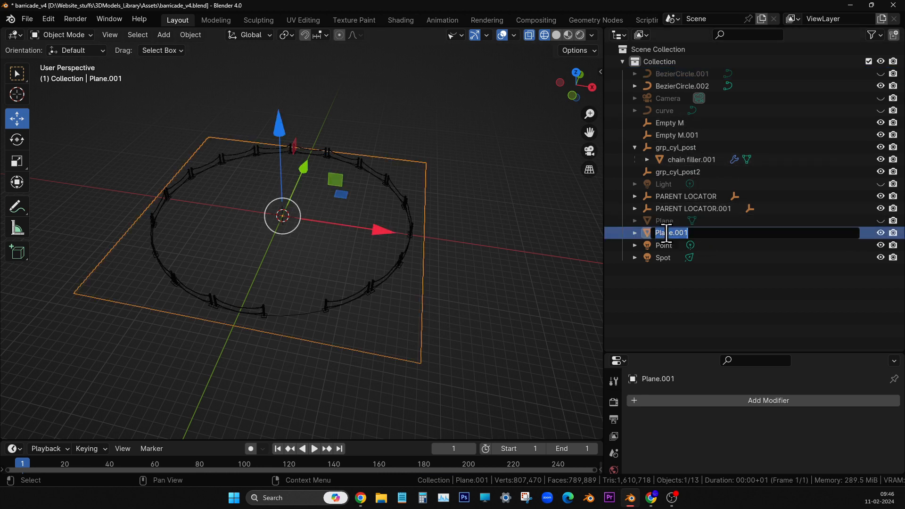
{"action": "type", "text": "fl"}
{"action": "key", "text": "BackSpace"}
{"action": "key", "text": "BackSpace"}
{"action": "type", "text": "ground"}
{"action": "key", "text": "Return"}
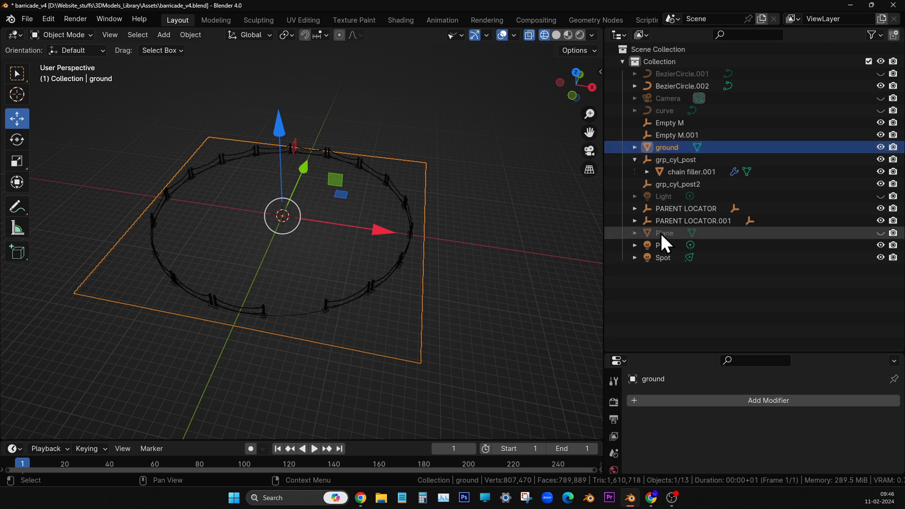
Clear the parent of chain filler.001 and rename the object as CHAIN array.
{"action": "left_click", "coordinate": [678, 173]}
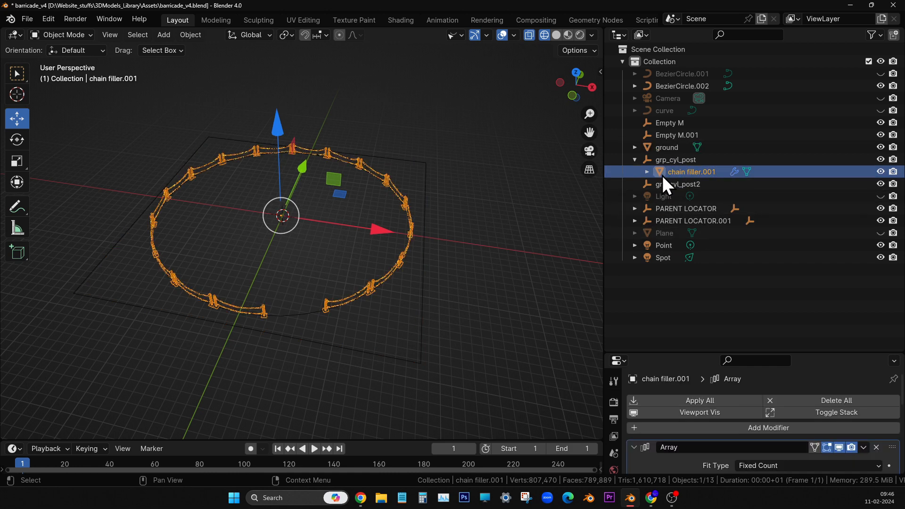
{"action": "key", "text": "alt+p"}
{"action": "left_click", "coordinate": [434, 267]}
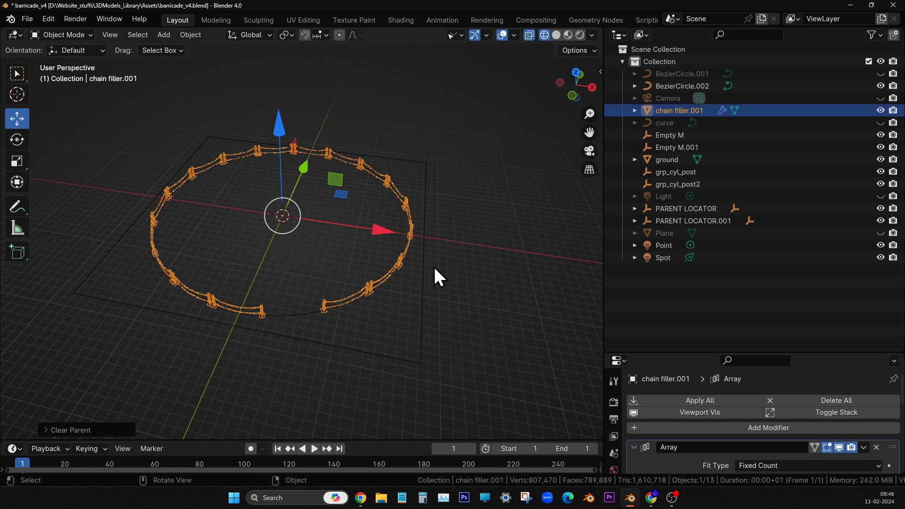
{"action": "double_click", "coordinate": [663, 110]}
{"action": "type", "text": "CHAIN"}
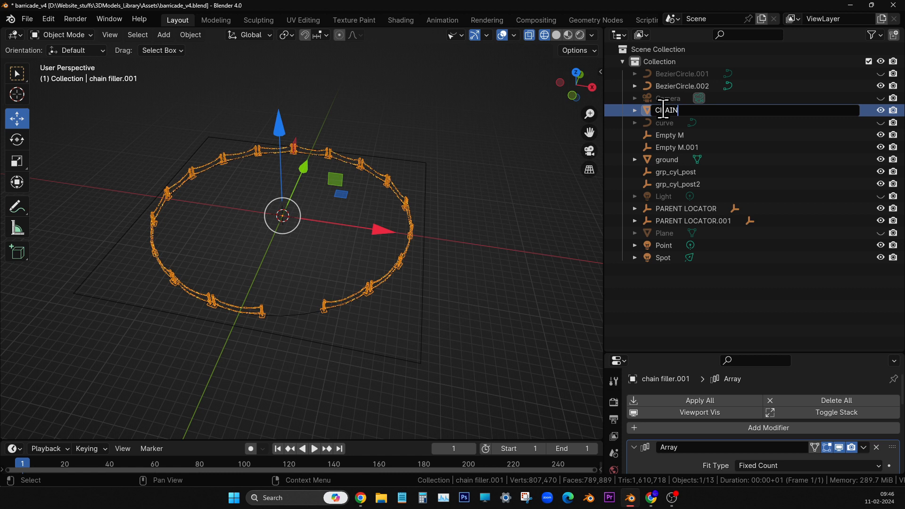
{"action": "type", "text": " array"}
{"action": "key", "text": "Return"}
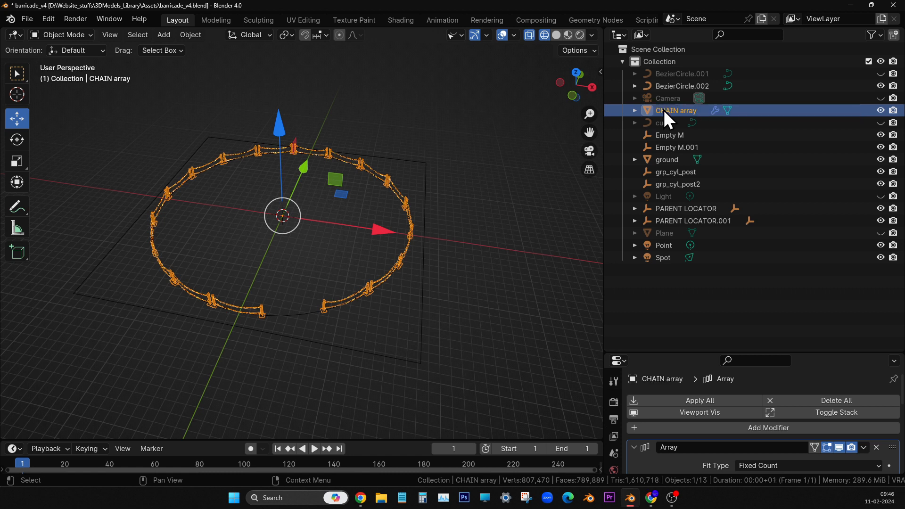
Check the Empty M and PARENT LOCATOR objects and view the ring from other angles.
{"action": "left_click", "coordinate": [686, 136]}
{"action": "middle_click_drag", "start_coordinate": [500, 207], "coordinate": [439, 245]}
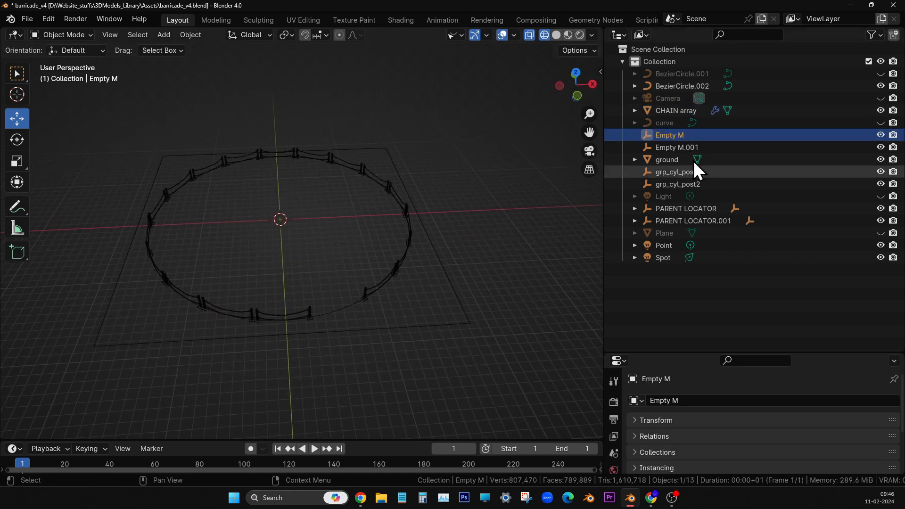
{"action": "left_click", "coordinate": [689, 210]}
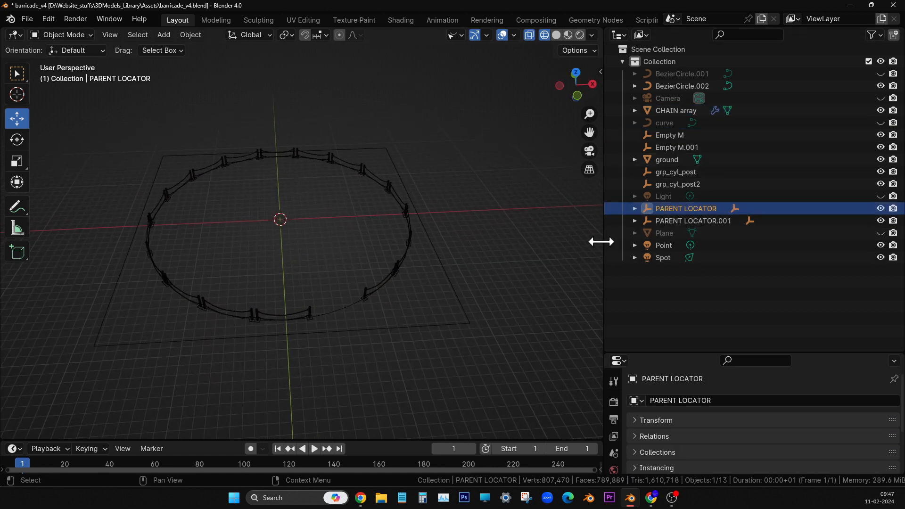
{"action": "left_click", "coordinate": [412, 320]}
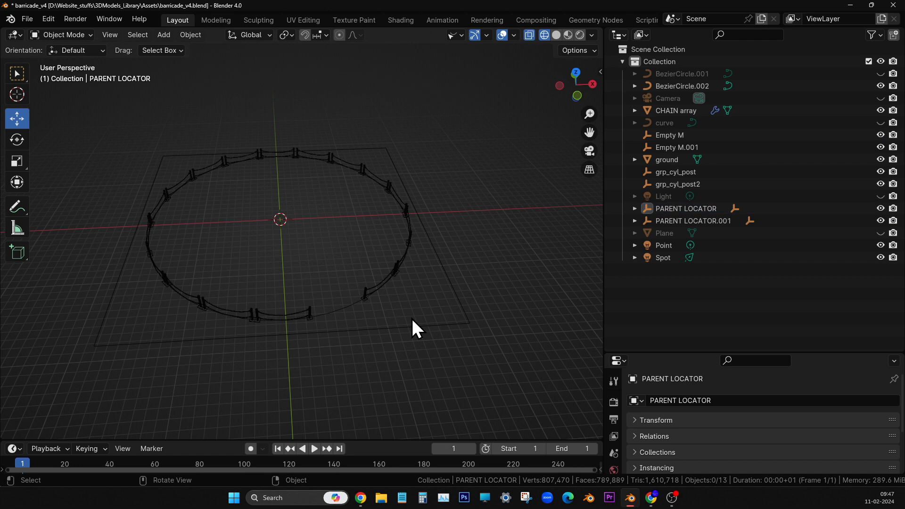
{"action": "left_click", "coordinate": [417, 325]}
{"action": "middle_click_drag", "start_coordinate": [417, 325], "coordinate": [546, 178]}
{"action": "left_click", "coordinate": [561, 152]}
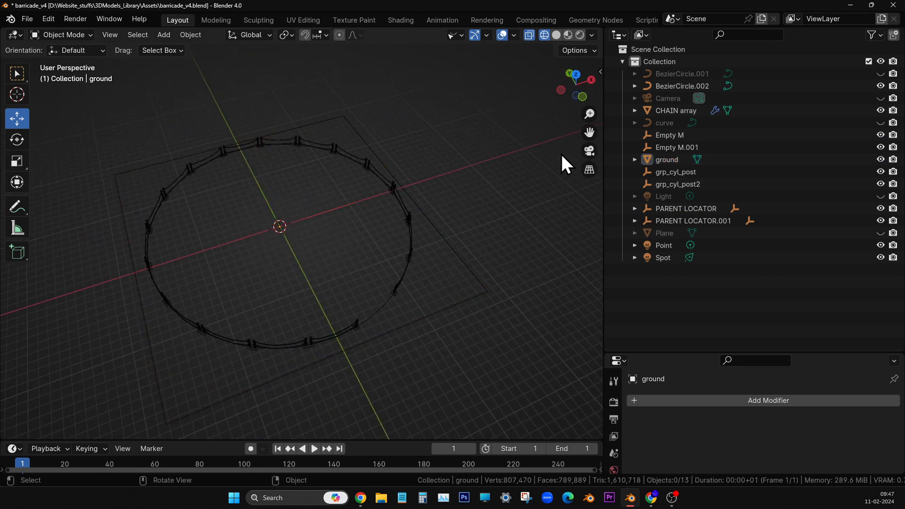
Turn on viewport visibility for light objects.
{"action": "left_click", "coordinate": [456, 35]}
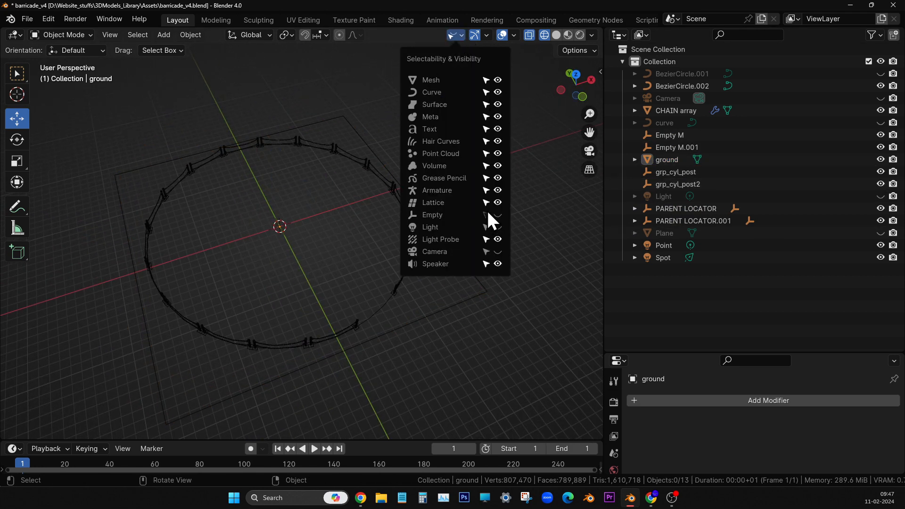
{"action": "left_click", "coordinate": [496, 228]}
{"action": "middle_click_drag", "start_coordinate": [336, 289], "coordinate": [357, 217]}
{"action": "scroll", "coordinate": [356, 214], "scroll_direction": "up", "scroll_amount": 5}
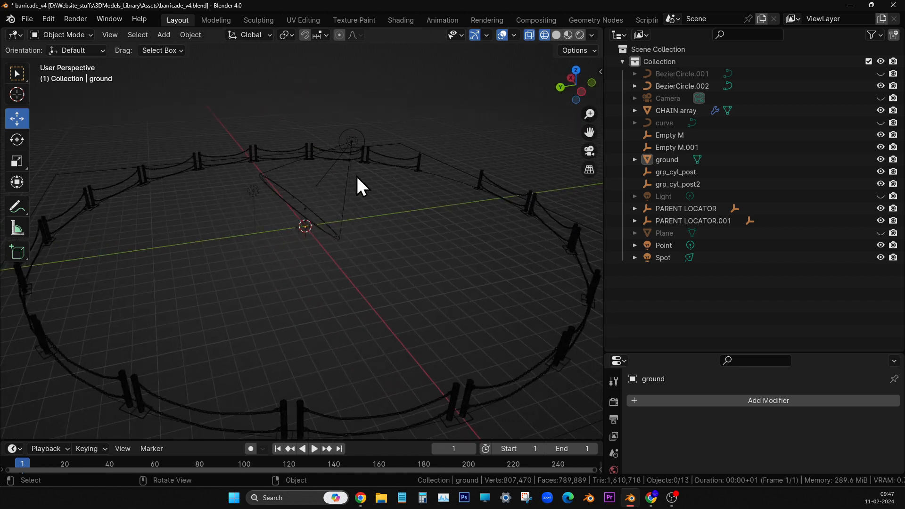
Select the Spot light above the ring and show its light settings.
{"action": "left_click", "coordinate": [263, 189]}
{"action": "middle_click_drag", "start_coordinate": [263, 189], "coordinate": [531, 226]}
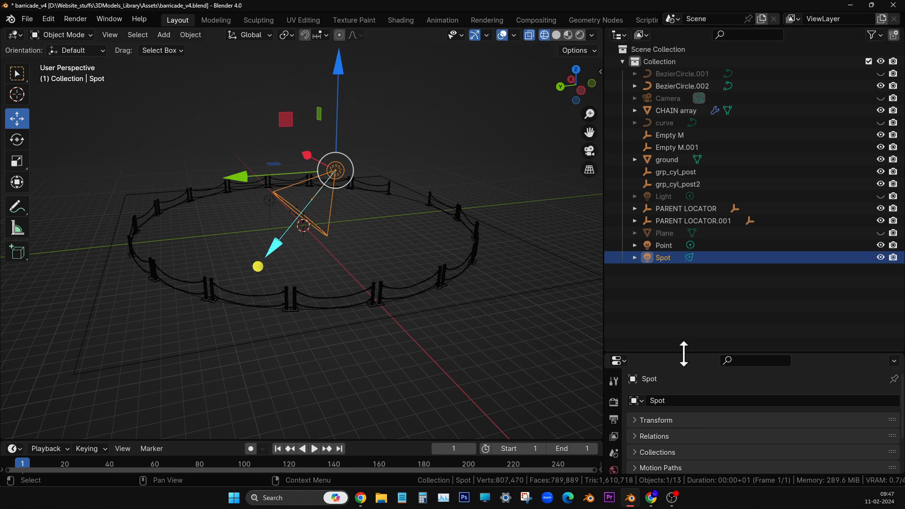
{"action": "left_click_drag", "start_coordinate": [683, 354], "coordinate": [721, 119]}
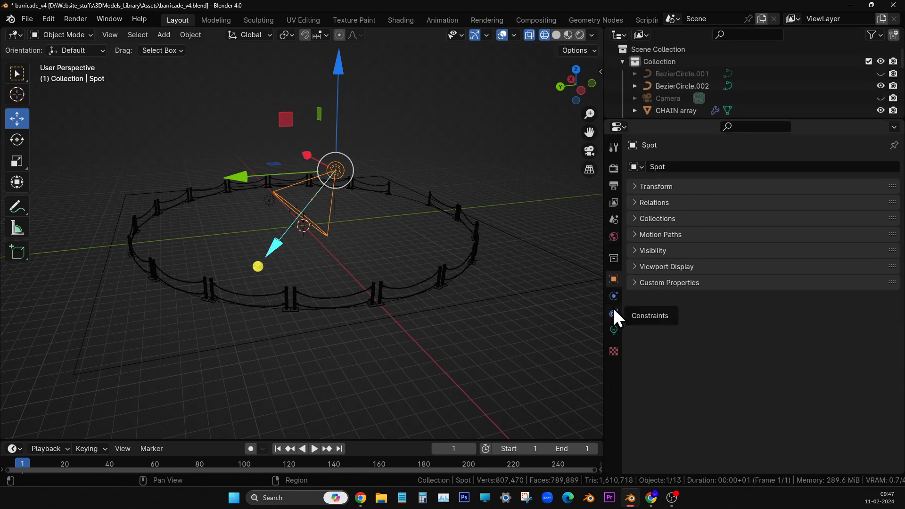
{"action": "left_click", "coordinate": [614, 330]}
{"action": "middle_click_drag", "start_coordinate": [344, 296], "coordinate": [292, 275]}
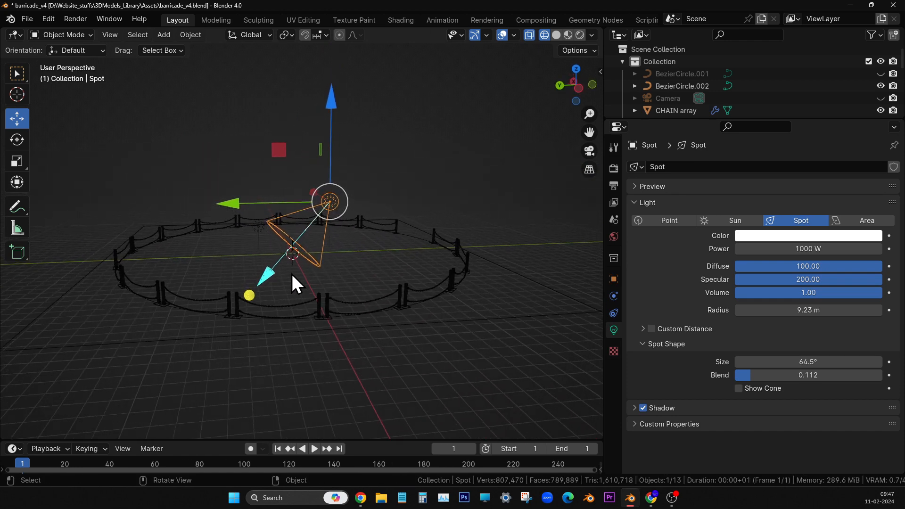
Switch the transform orientation to Local and move the Spot light back along its own Z axis, away from the ring.
{"action": "left_click", "coordinate": [255, 33]}
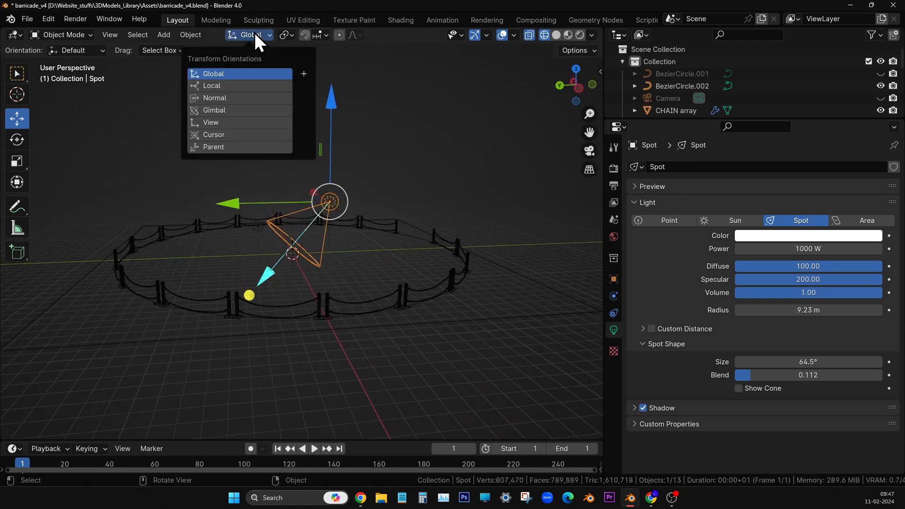
{"action": "left_click", "coordinate": [230, 86]}
{"action": "middle_click_drag", "start_coordinate": [264, 109], "coordinate": [385, 132]}
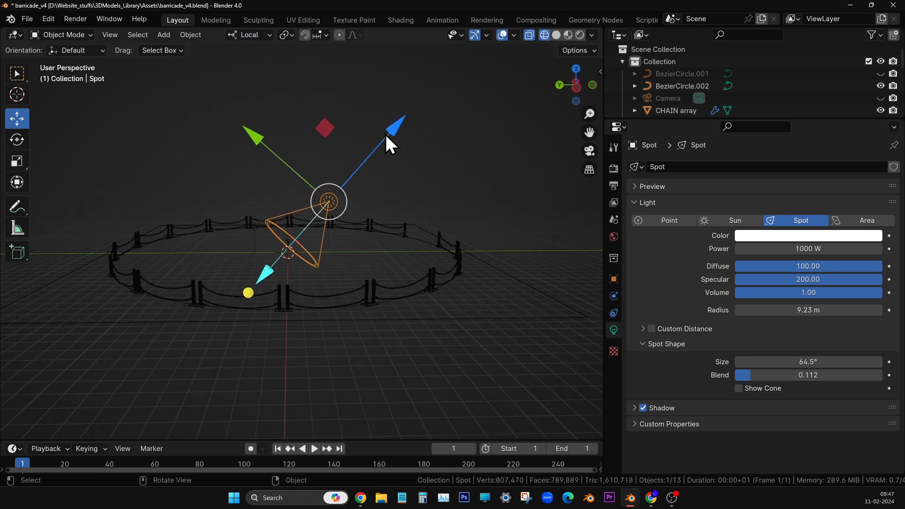
{"action": "left_click_drag", "start_coordinate": [385, 131], "coordinate": [482, 20]}
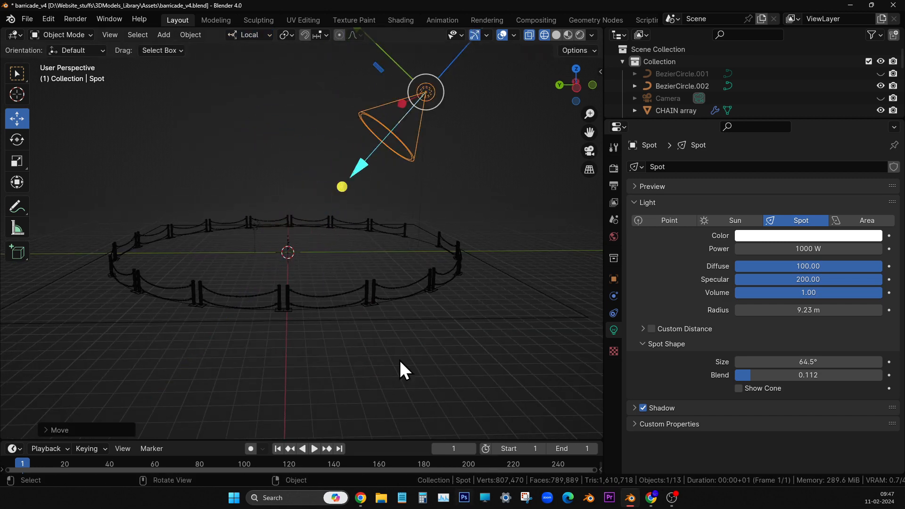
{"action": "middle_click_drag", "start_coordinate": [399, 359], "coordinate": [269, 192]}
{"action": "left_click_drag", "start_coordinate": [242, 159], "coordinate": [251, 156]}
{"action": "middle_click_drag", "start_coordinate": [251, 155], "coordinate": [240, 208]}
{"action": "middle_click_drag", "start_coordinate": [366, 198], "coordinate": [340, 293]}
Scale up the Spot light until its cone reaches down to the barricade ring.
{"action": "scroll", "coordinate": [348, 283], "scroll_direction": "up", "scroll_amount": 4}
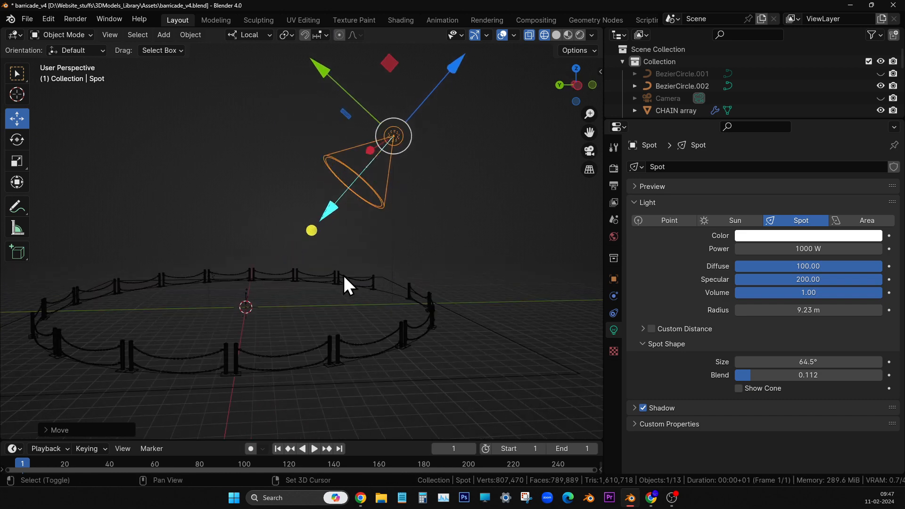
{"action": "scroll", "coordinate": [360, 300], "scroll_direction": "down", "scroll_amount": 3}
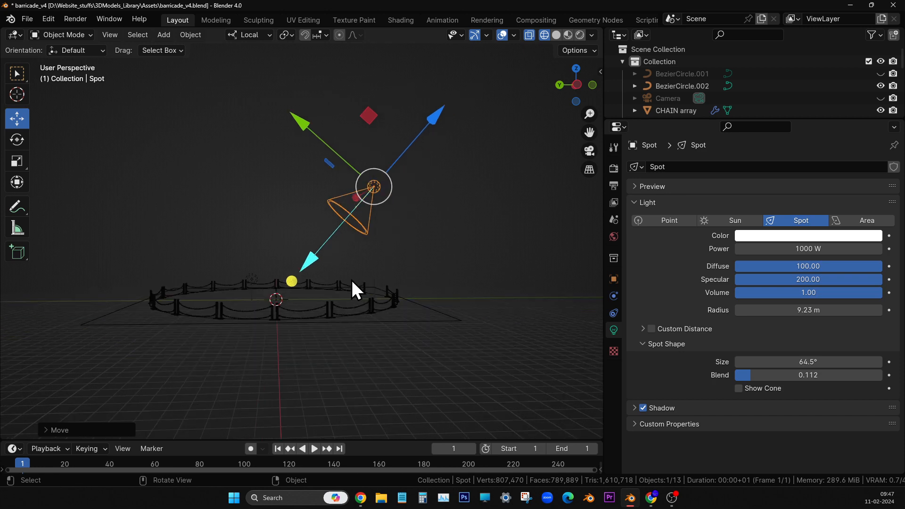
{"action": "key", "text": "s"}
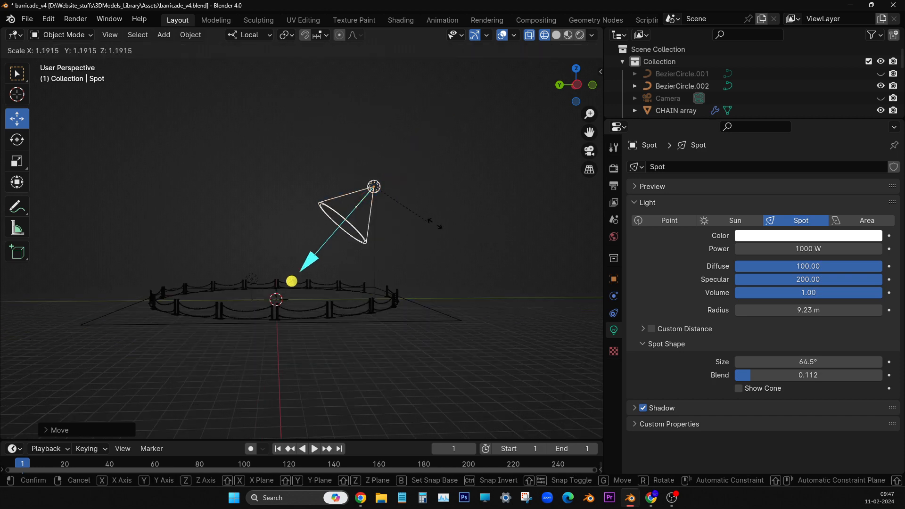
{"action": "left_click", "coordinate": [515, 229]}
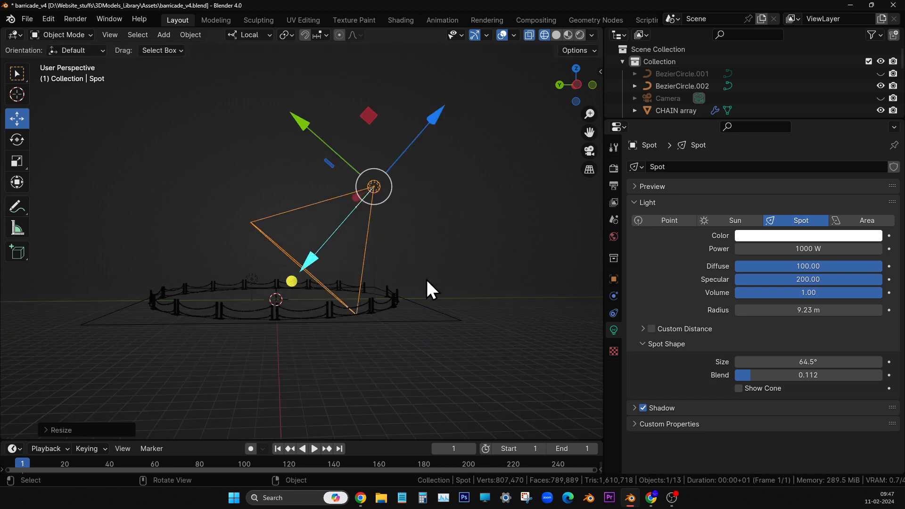
{"action": "mouse_move", "coordinate": [426, 278]}
{"action": "middle_mouse_down"}
{"action": "mouse_move", "coordinate": [428, 271]}
{"action": "mouse_move", "coordinate": [469, 283]}
{"action": "mouse_move", "coordinate": [424, 279]}
{"action": "middle_mouse_up"}
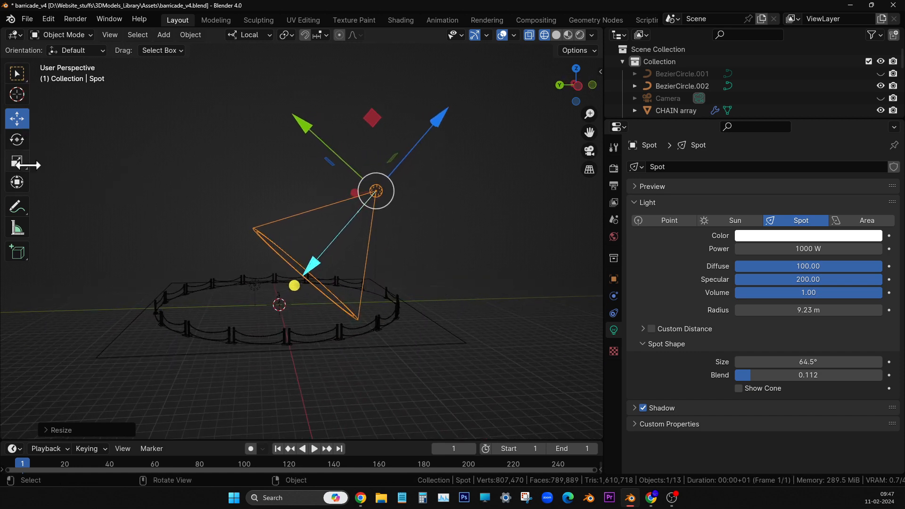
{"action": "middle_click_drag", "start_coordinate": [190, 224], "coordinate": [221, 235]}
{"action": "key", "text": "s"}
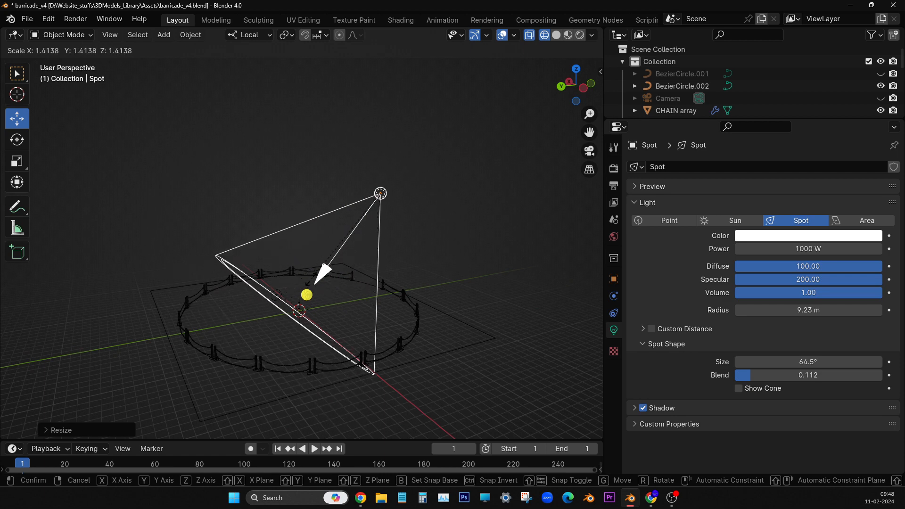
{"action": "left_click", "coordinate": [298, 287]}
{"action": "middle_click_drag", "start_coordinate": [299, 287], "coordinate": [351, 311]}
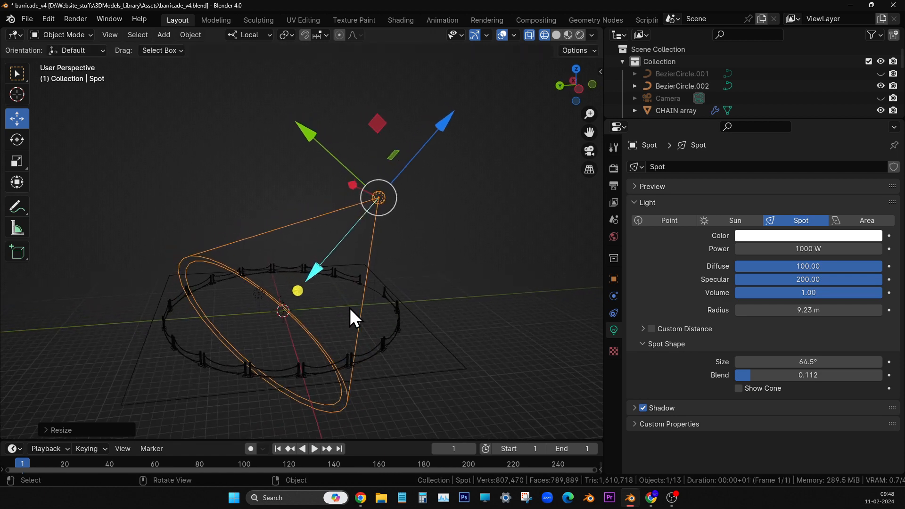
{"action": "middle_click_drag", "start_coordinate": [277, 299], "coordinate": [344, 309]}
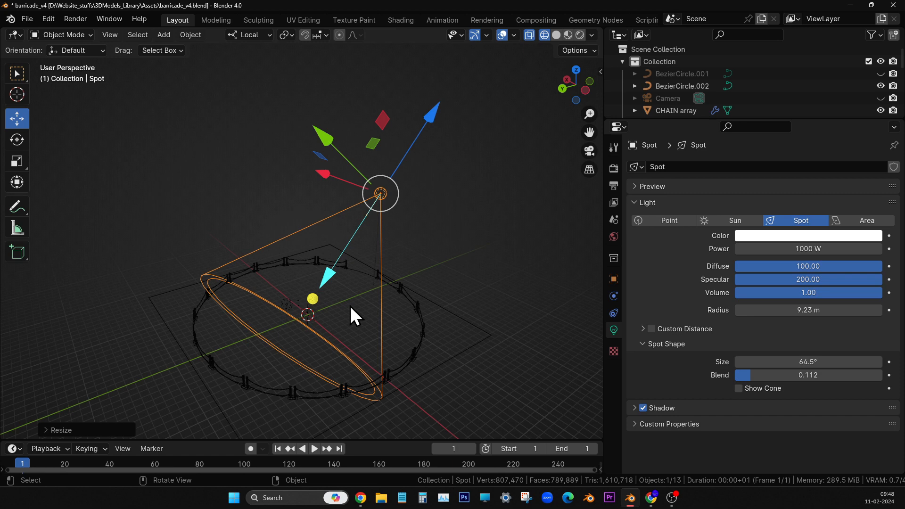
Switch the viewport to rendered shading to preview the lighting on the ring.
{"action": "key", "text": "z"}
{"action": "left_click", "coordinate": [343, 239]}
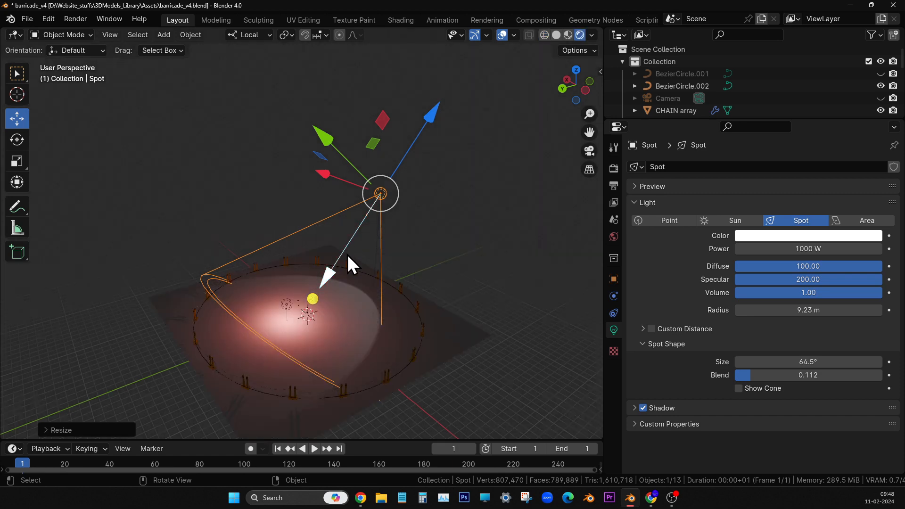
{"action": "middle_click_drag", "start_coordinate": [347, 255], "coordinate": [320, 228]}
Switch the transform orientation to Global and raise the Spot light along the Z axis.
{"action": "left_click", "coordinate": [254, 35]}
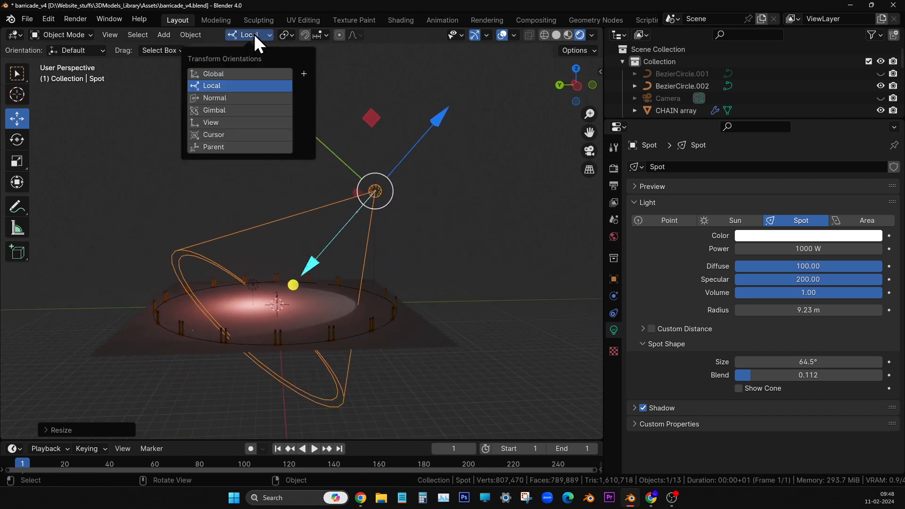
{"action": "left_click", "coordinate": [238, 75]}
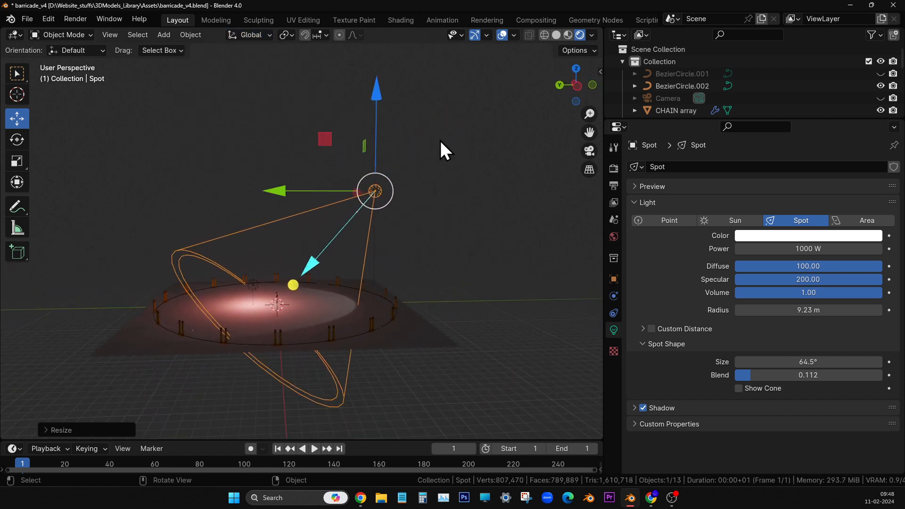
{"action": "left_click_drag", "start_coordinate": [379, 95], "coordinate": [384, 431]}
Rotate the Spot light about the X axis to aim it more steeply at the ring, and scale it up slightly.
{"action": "left_click", "coordinate": [17, 140]}
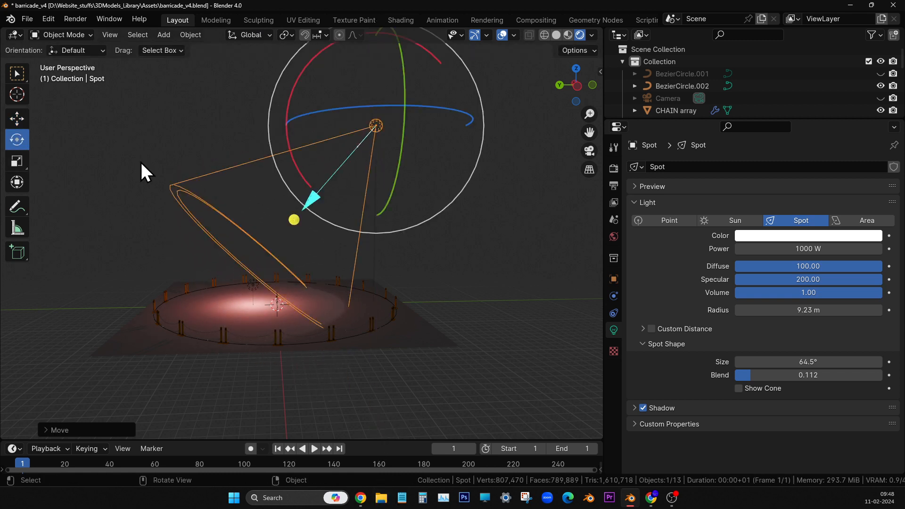
{"action": "left_click_drag", "start_coordinate": [290, 155], "coordinate": [304, 185]}
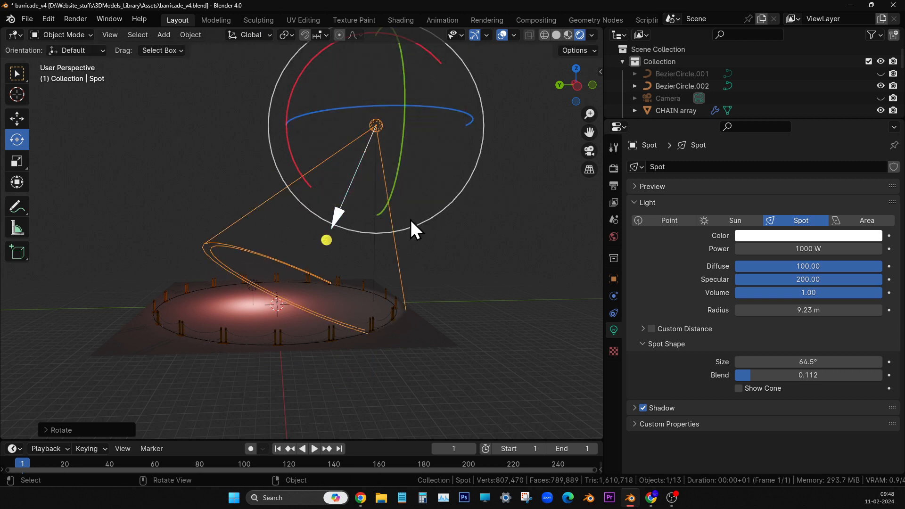
{"action": "key", "text": "s"}
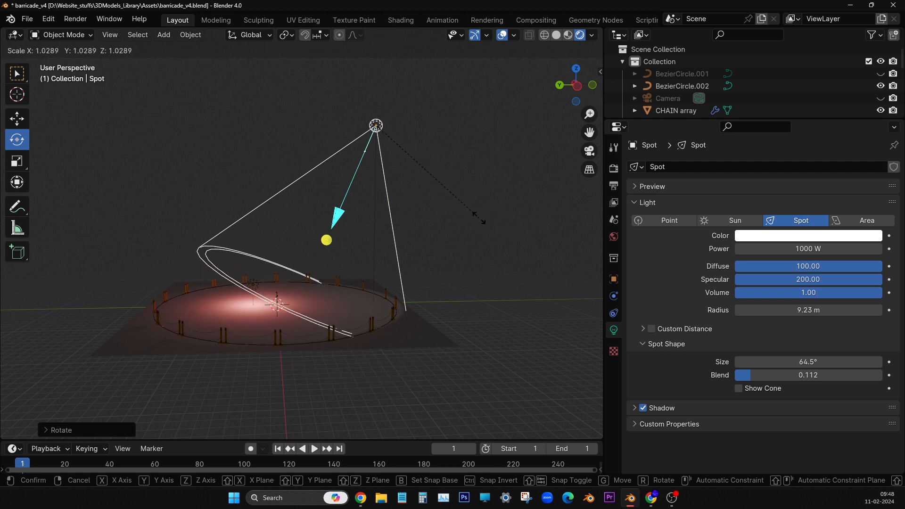
{"action": "left_click", "coordinate": [477, 216]}
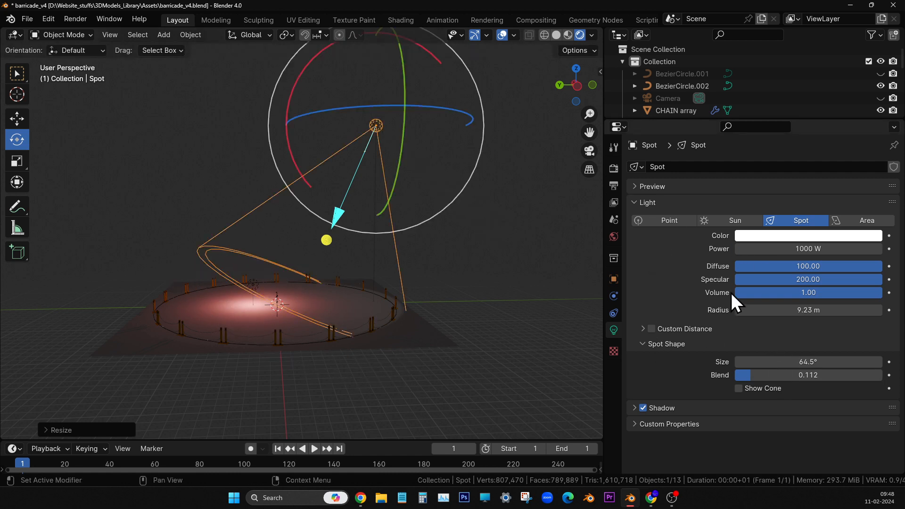
Set the Spot light's blend to 0.055 and its radius to 11.2 m.
{"action": "left_click_drag", "start_coordinate": [756, 376], "coordinate": [747, 376]}
{"action": "left_click_drag", "start_coordinate": [753, 310], "coordinate": [800, 310]}
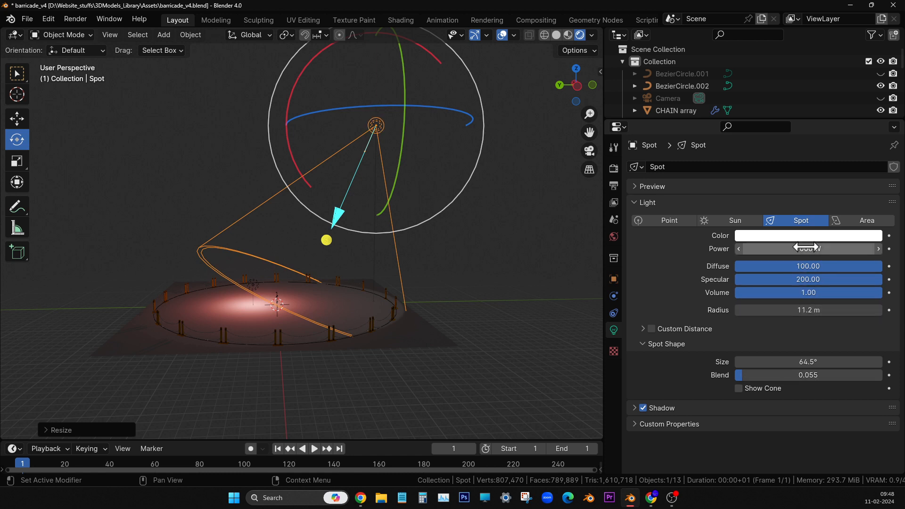
Set the Spot light's diffuse to 200, specular to 300 and power to 1500 W.
{"action": "left_click", "coordinate": [802, 266]}
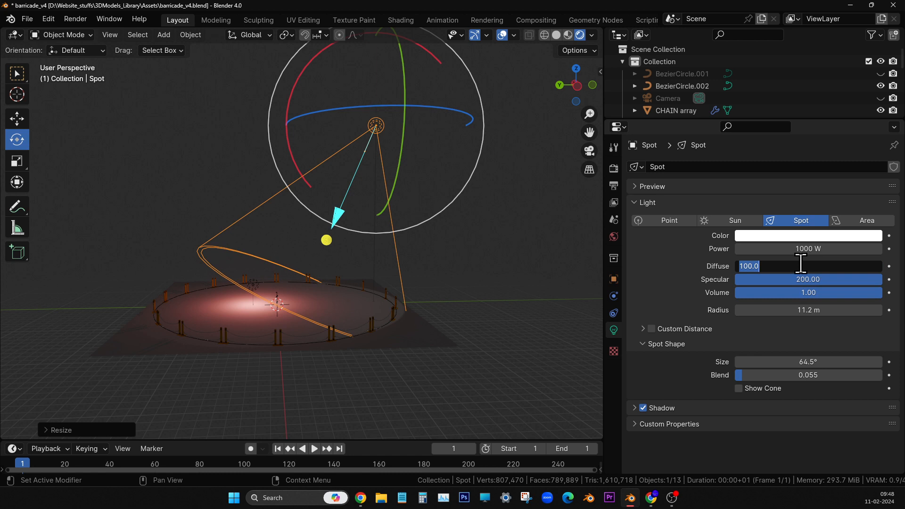
{"action": "type", "text": "200"}
{"action": "key", "text": "Return"}
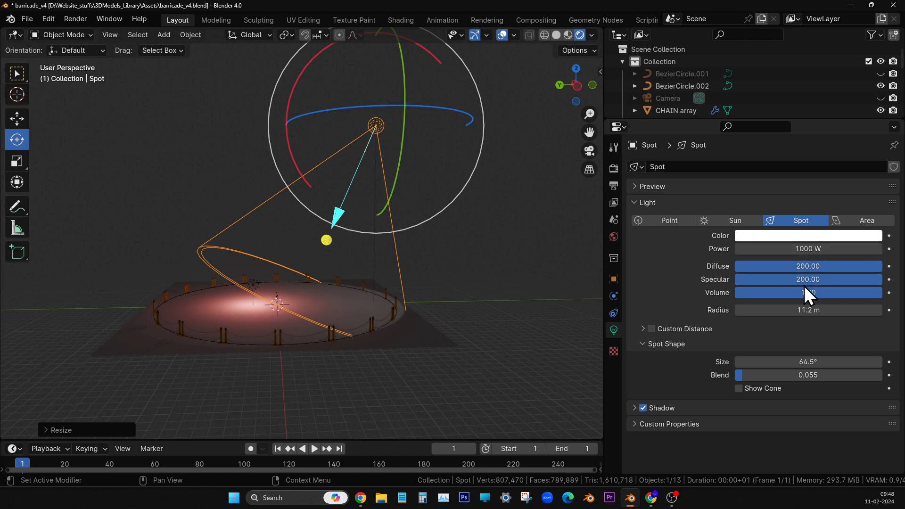
{"action": "left_click", "coordinate": [804, 280]}
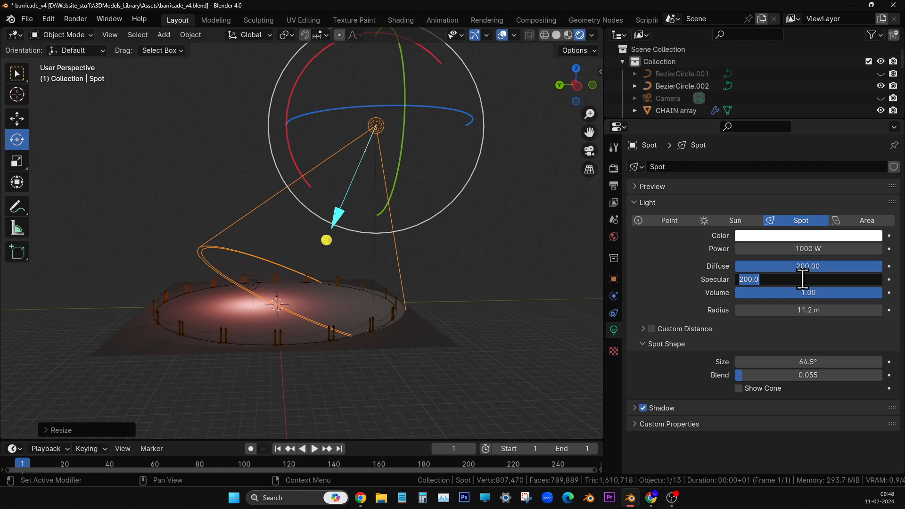
{"action": "type", "text": "300"}
{"action": "key", "text": "Return"}
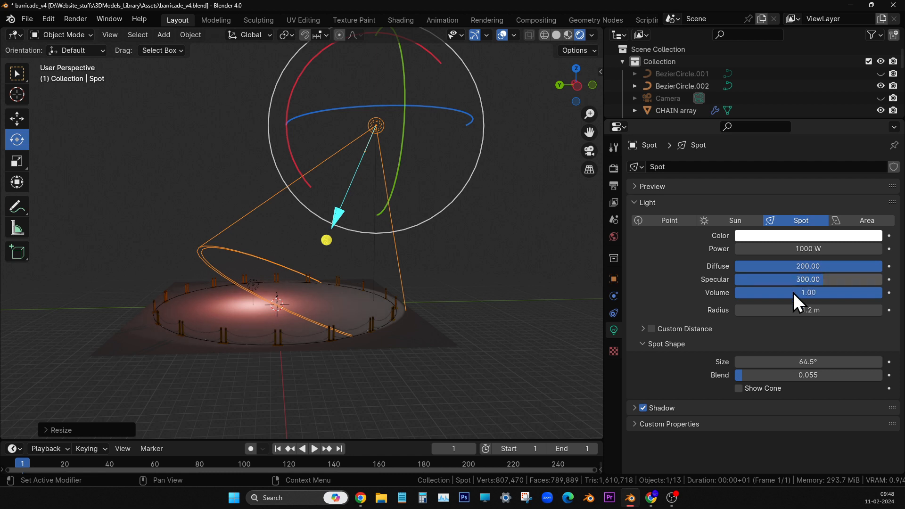
{"action": "left_click", "coordinate": [773, 250]}
{"action": "type", "text": "15"}
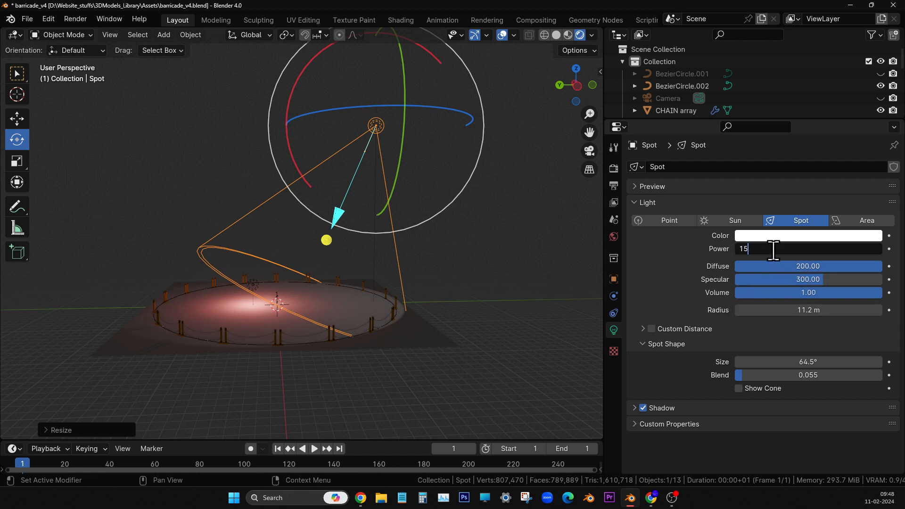
{"action": "type", "text": "00"}
{"action": "key", "text": "Return"}
Select the Point light inside the ring, raise it along Z and shift it along Y towards the ring's centre.
{"action": "middle_click_drag", "start_coordinate": [313, 239], "coordinate": [302, 274]}
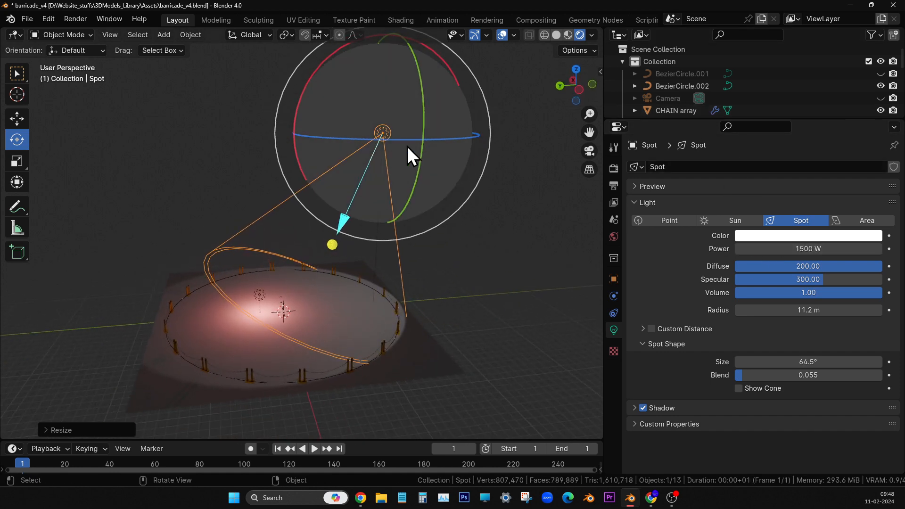
{"action": "left_click", "coordinate": [288, 296]}
{"action": "left_click", "coordinate": [264, 296]}
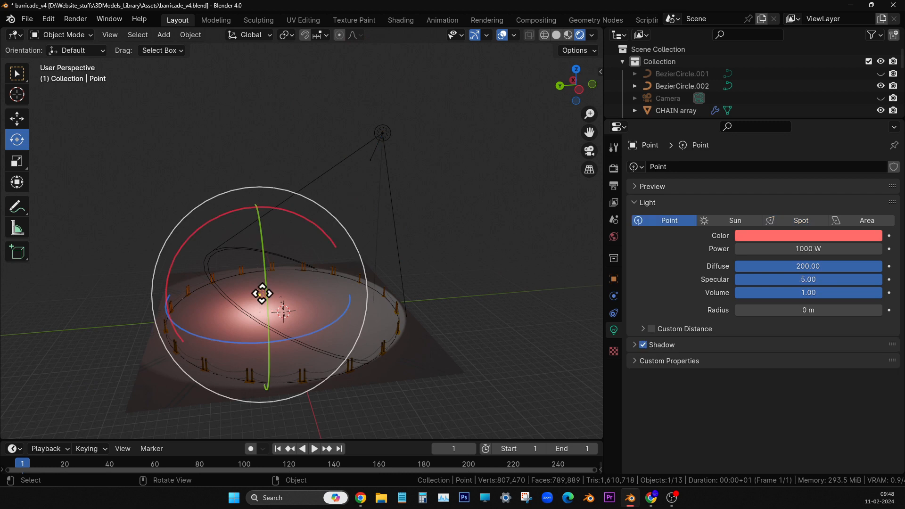
{"action": "left_click", "coordinate": [17, 119]}
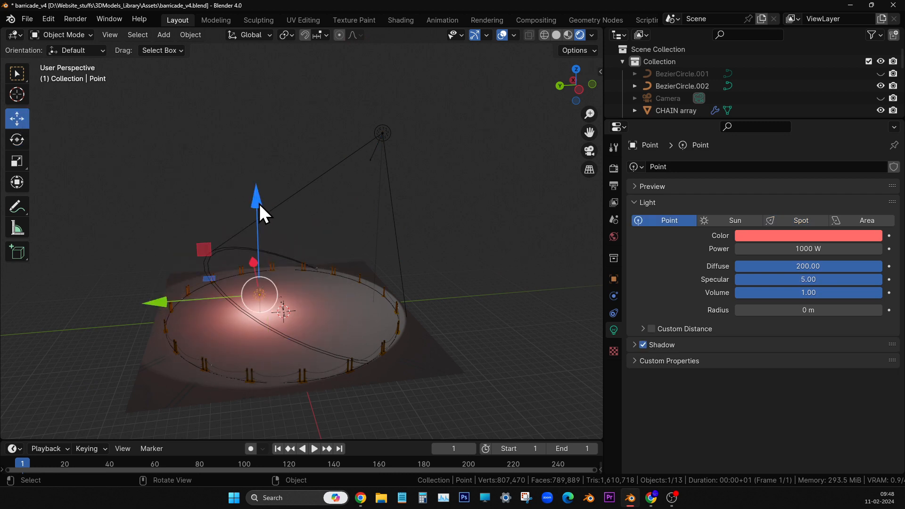
{"action": "left_click_drag", "start_coordinate": [259, 203], "coordinate": [284, 160]}
{"action": "left_click_drag", "start_coordinate": [191, 245], "coordinate": [208, 239]}
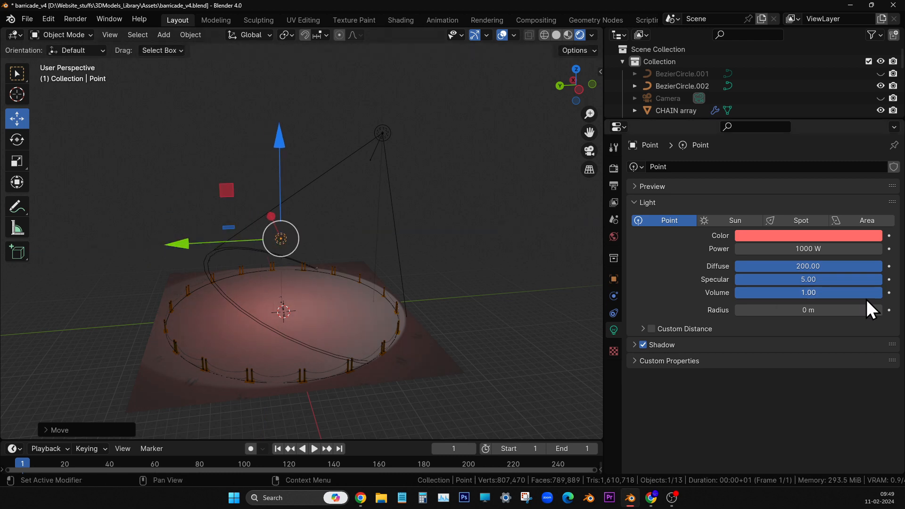
Set the Point light's power to 2000 W.
{"action": "left_click", "coordinate": [799, 250]}
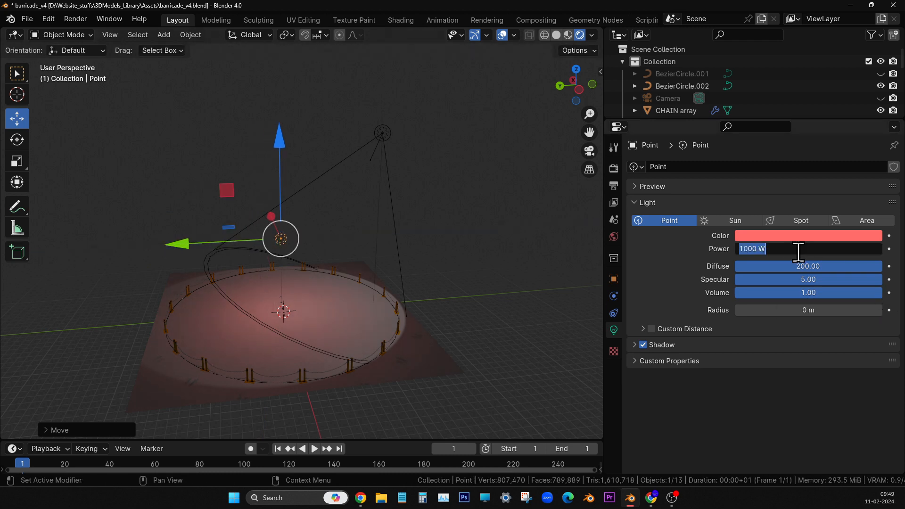
{"action": "left_click", "coordinate": [805, 259]}
{"action": "left_click", "coordinate": [797, 251]}
{"action": "type", "text": "20"}
{"action": "key", "text": "Return"}
Open the CHAIN array object in Edit Mode and show its modifiers.
{"action": "middle_click_drag", "start_coordinate": [358, 341], "coordinate": [321, 259]}
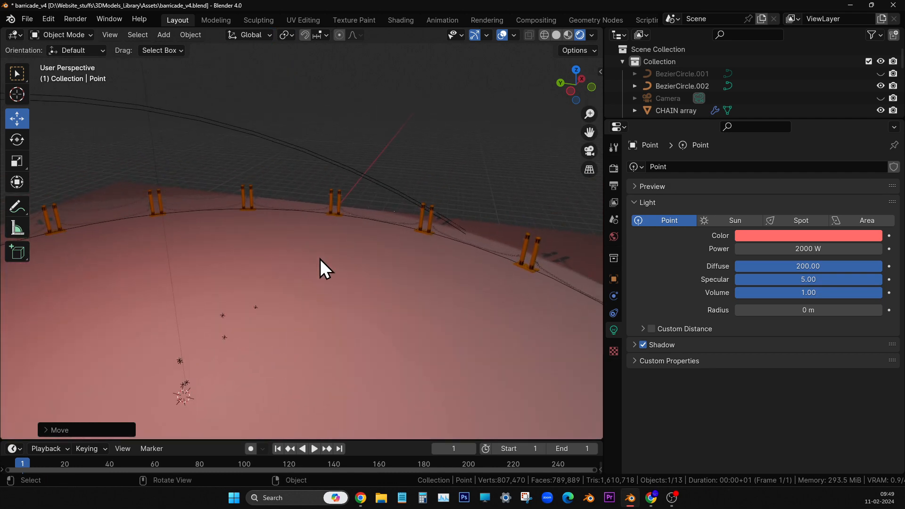
{"action": "left_click", "coordinate": [339, 203]}
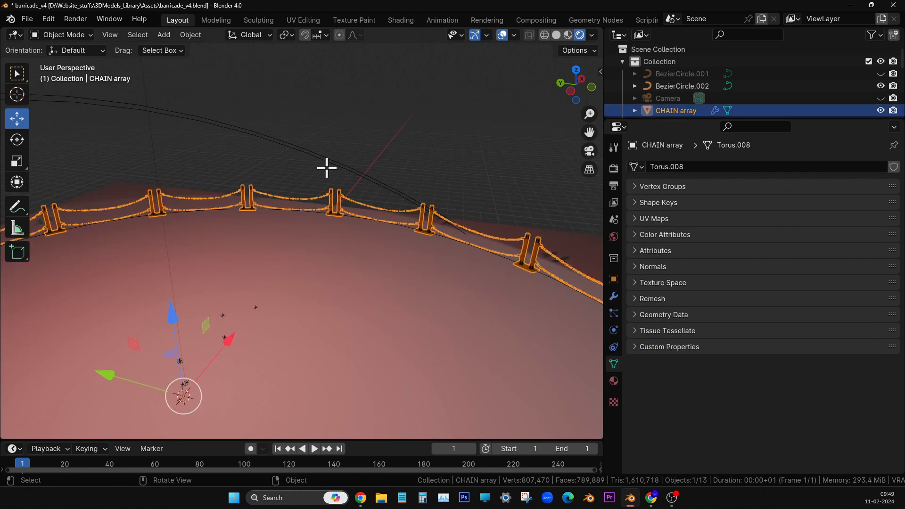
{"action": "key", "text": "Tab"}
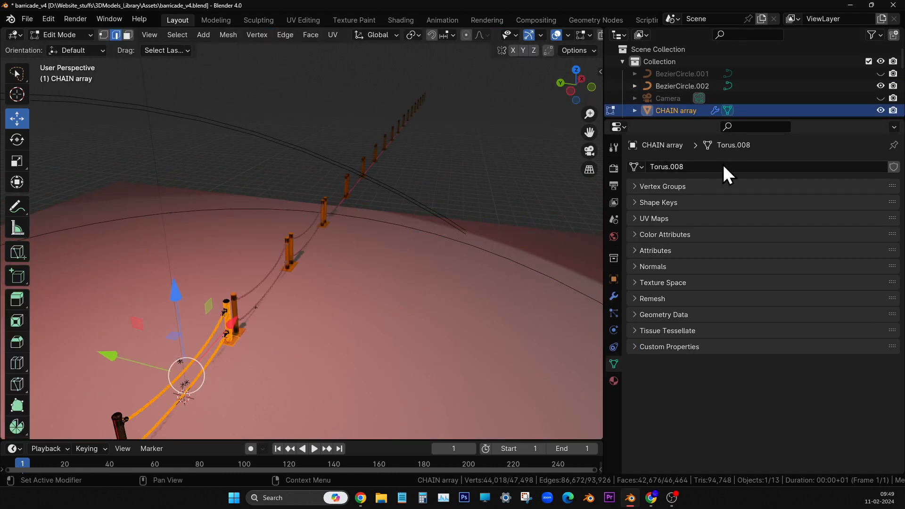
{"action": "left_click", "coordinate": [615, 280]}
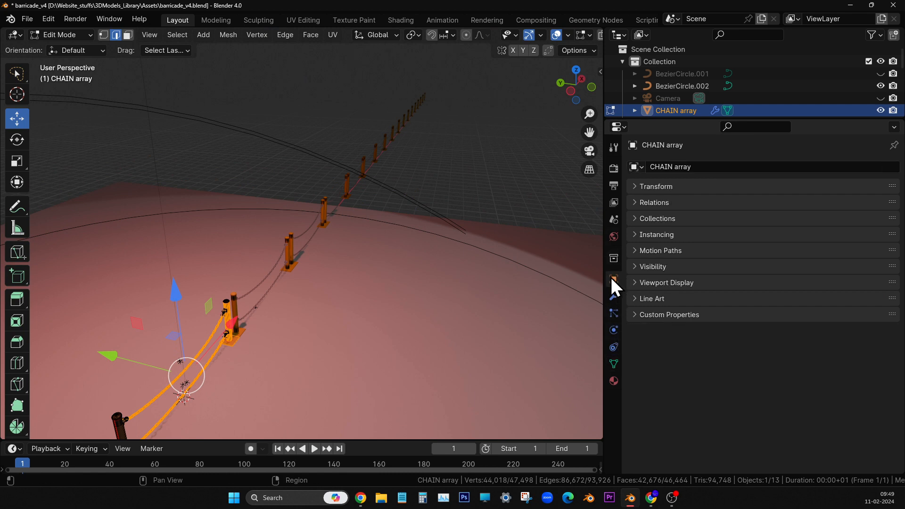
{"action": "left_click", "coordinate": [615, 296]}
Turn on cage display for the Array and Curve modifiers, and Edit Mode display for the Curve modifier.
{"action": "left_click", "coordinate": [815, 214]}
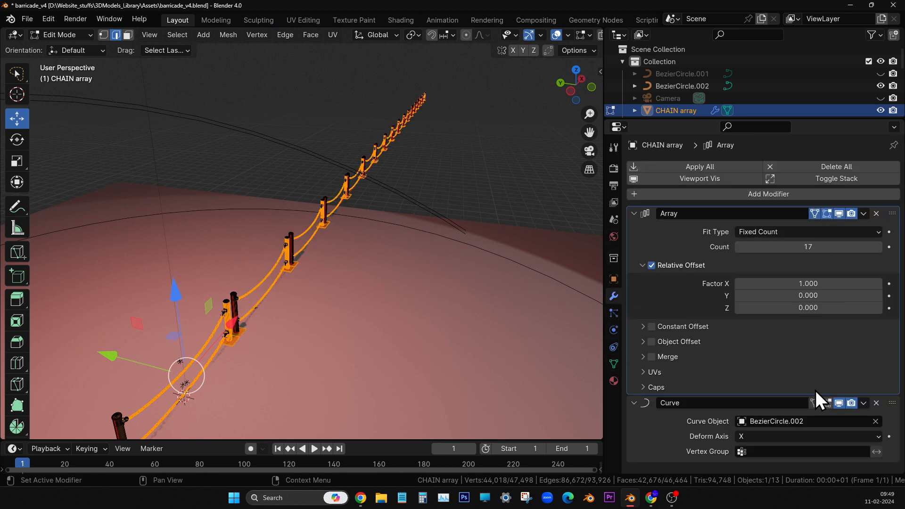
{"action": "left_click", "coordinate": [824, 403]}
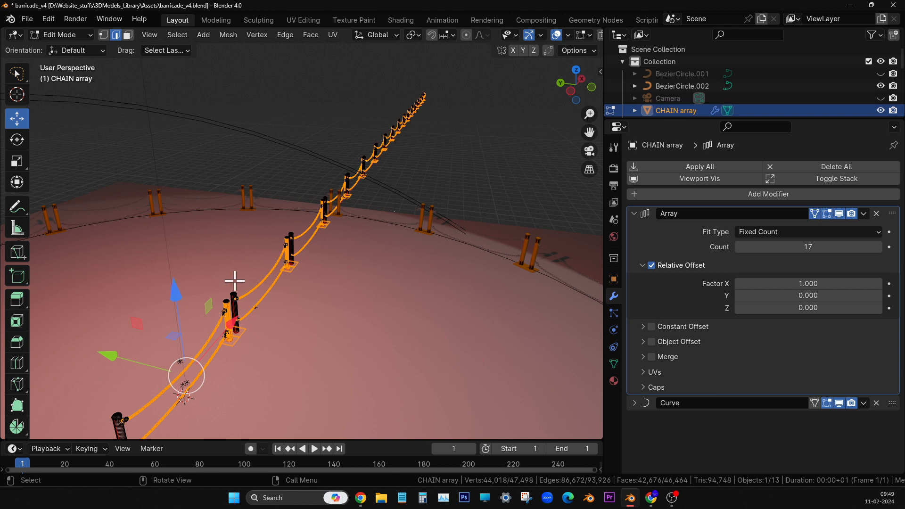
{"action": "left_click", "coordinate": [817, 404]}
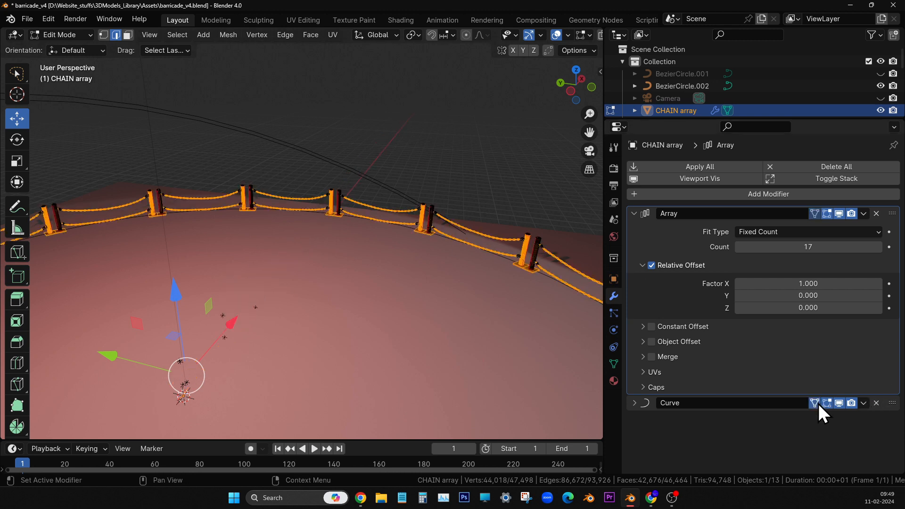
Box-select vertices around one post at the back of the CHAIN array, and return to Object Mode with nothing selected.
{"action": "left_click", "coordinate": [275, 232]}
{"action": "left_click_drag", "start_coordinate": [19, 78], "coordinate": [66, 97]}
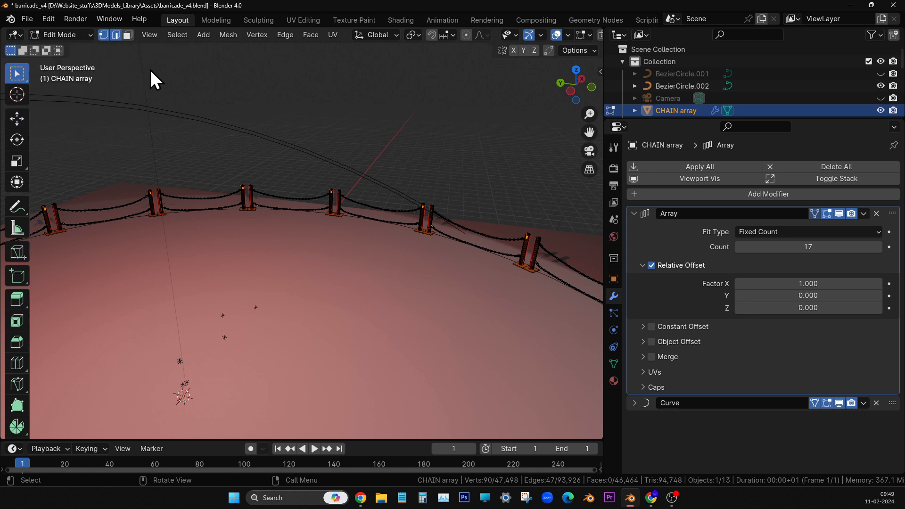
{"action": "key", "text": "1"}
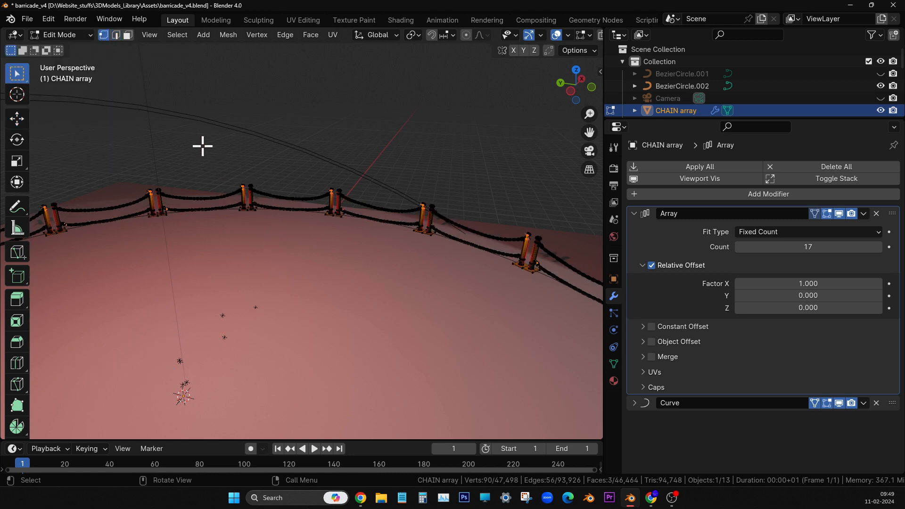
{"action": "left_click_drag", "start_coordinate": [220, 133], "coordinate": [292, 239]}
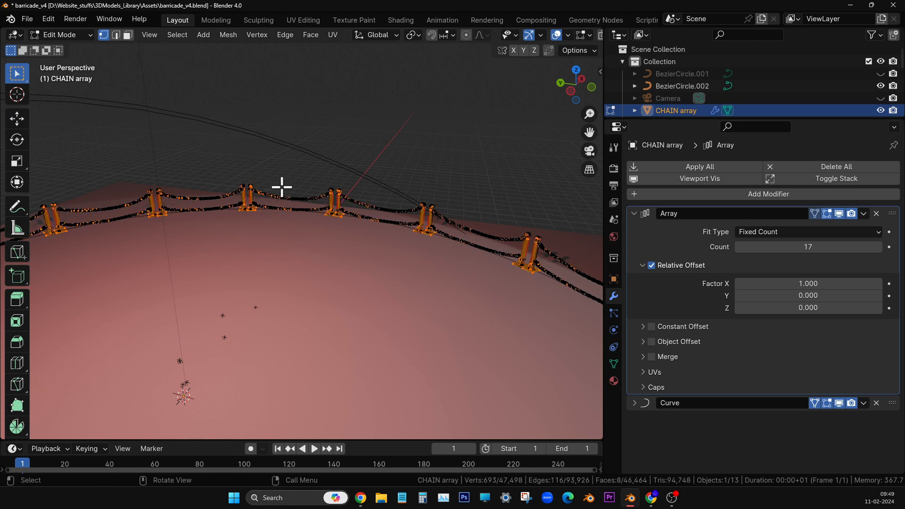
{"action": "left_click_drag", "start_coordinate": [222, 166], "coordinate": [251, 210]}
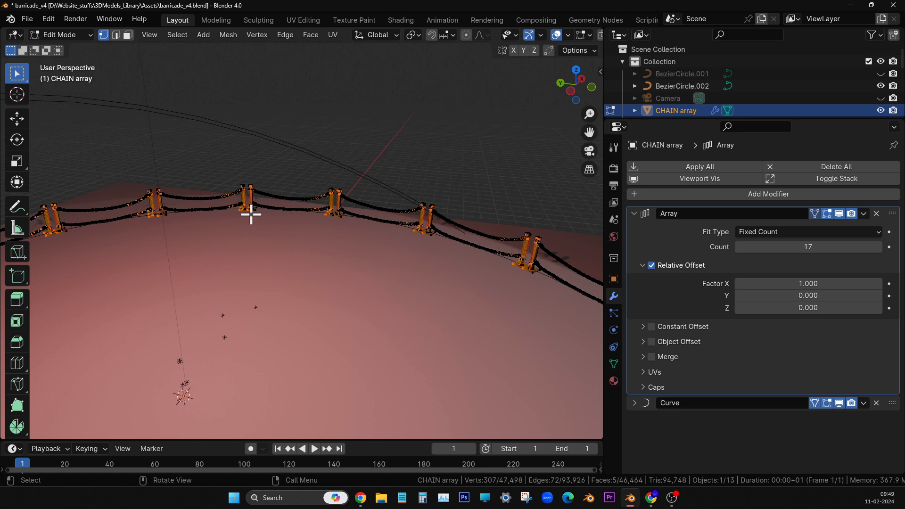
{"action": "scroll", "coordinate": [251, 207], "scroll_direction": "down", "scroll_amount": 8}
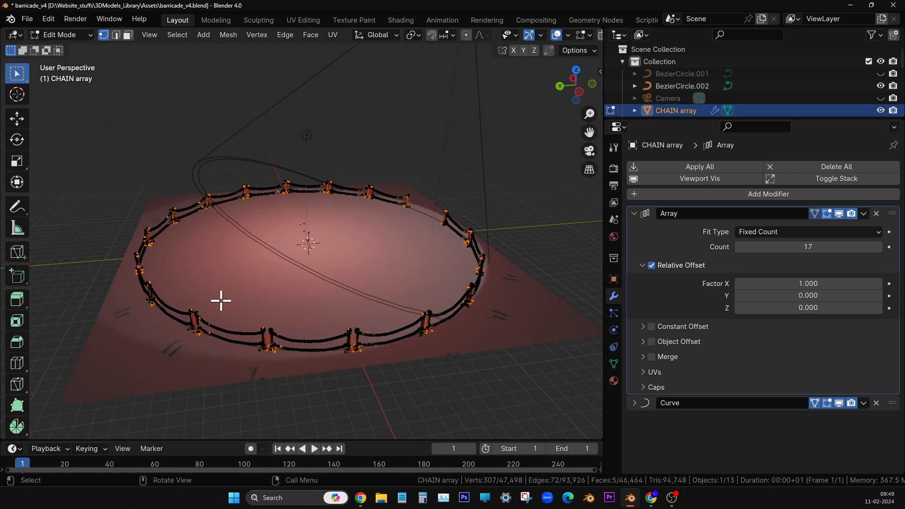
{"action": "middle_click_drag", "start_coordinate": [221, 300], "coordinate": [338, 259]}
{"action": "scroll", "coordinate": [368, 293], "scroll_direction": "up", "scroll_amount": 5}
{"action": "key", "text": "Tab"}
{"action": "left_click", "coordinate": [328, 142]}
Examine the posts, hooks and chain links at the front of the ring up close.
{"action": "scroll", "coordinate": [333, 197], "scroll_direction": "down", "scroll_amount": 4}
{"action": "middle_click_drag", "start_coordinate": [326, 222], "coordinate": [330, 204], "text": "shift"}
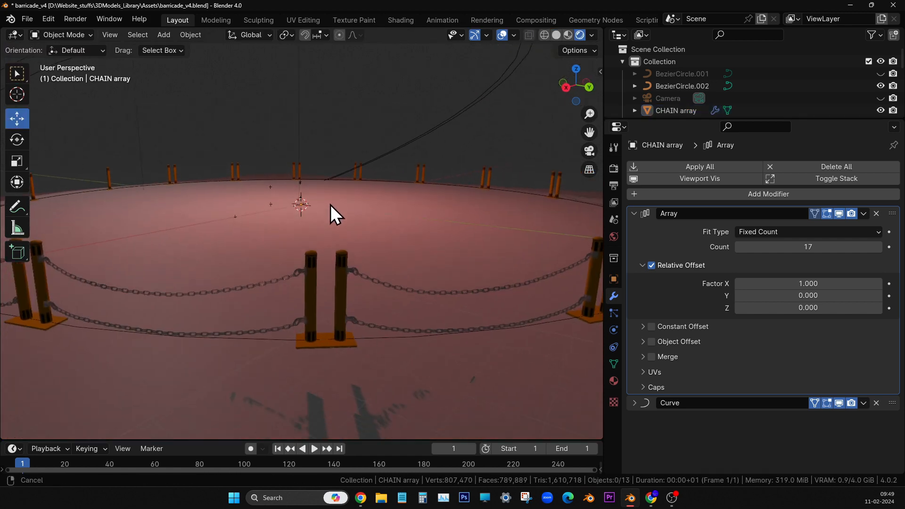
{"action": "scroll", "coordinate": [340, 242], "scroll_direction": "up", "scroll_amount": 3}
{"action": "middle_click_drag", "start_coordinate": [355, 270], "coordinate": [350, 256], "text": "shift"}
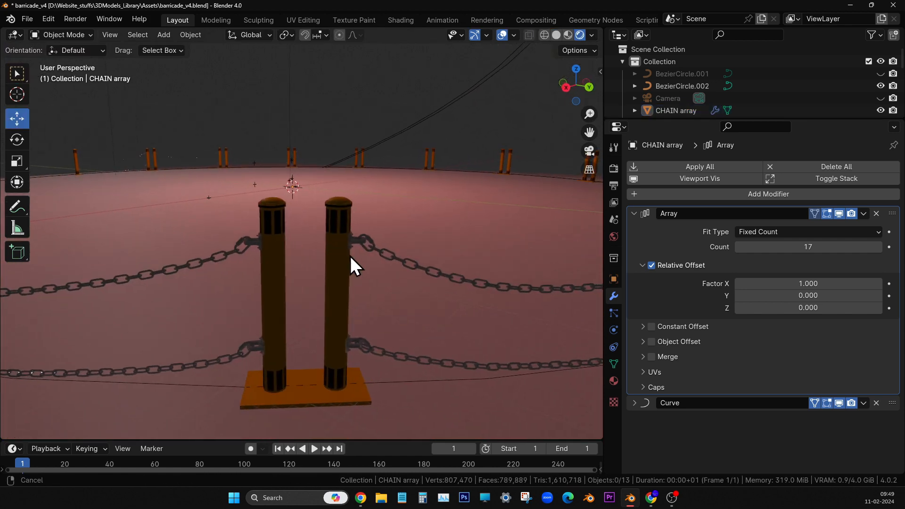
{"action": "mouse_move", "coordinate": [373, 302]}
{"action": "middle_mouse_down", "text": "shift"}
{"action": "mouse_move", "coordinate": [387, 326]}
{"action": "mouse_move", "coordinate": [370, 329]}
{"action": "mouse_move", "coordinate": [354, 312]}
{"action": "mouse_move", "coordinate": [369, 309]}
{"action": "middle_mouse_up", "text": "shift"}
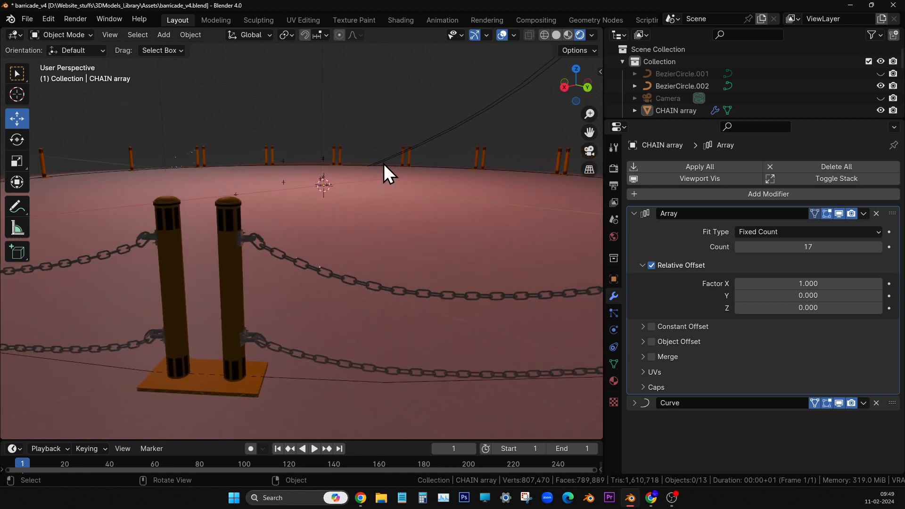
{"action": "key", "text": "KP_0"}
{"action": "key", "text": "KP_0"}
{"action": "scroll", "coordinate": [389, 197], "scroll_direction": "down", "scroll_amount": 1}
{"action": "mouse_move", "coordinate": [390, 197]}
{"action": "middle_mouse_down"}
{"action": "mouse_move", "coordinate": [381, 203]}
{"action": "mouse_move", "coordinate": [398, 205]}
{"action": "middle_mouse_up"}
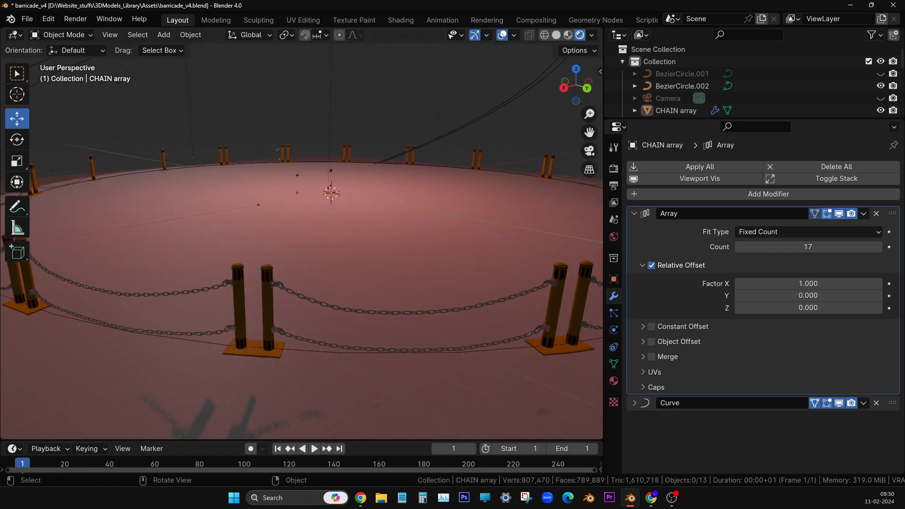
{"action": "key", "text": "alt+Tab"}
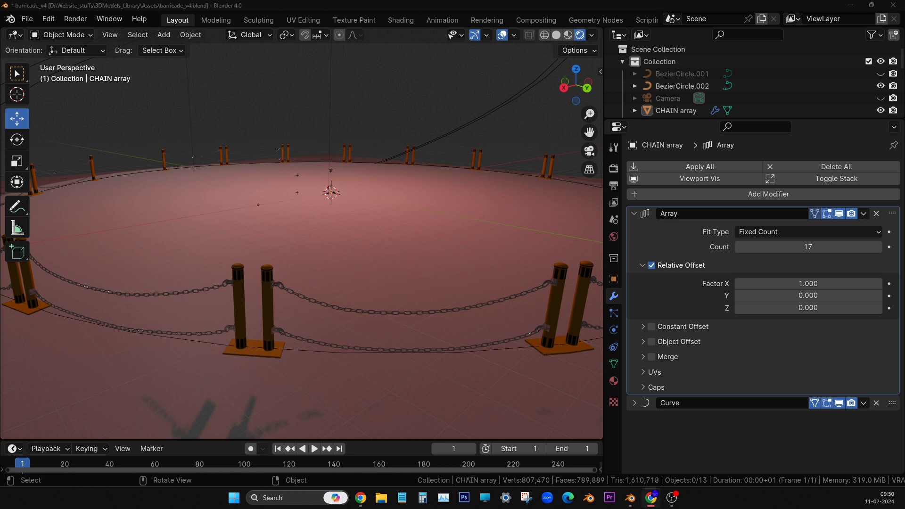
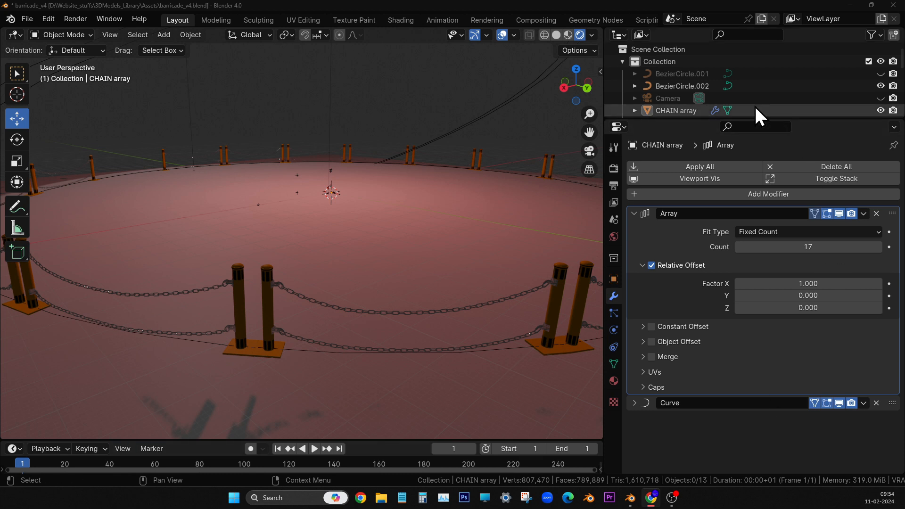
Select the Spot light in the Collection and show its light properties.
{"action": "scroll", "coordinate": [755, 105], "scroll_direction": "down", "scroll_amount": 4}
{"action": "scroll", "coordinate": [693, 86], "scroll_direction": "down", "scroll_amount": 3}
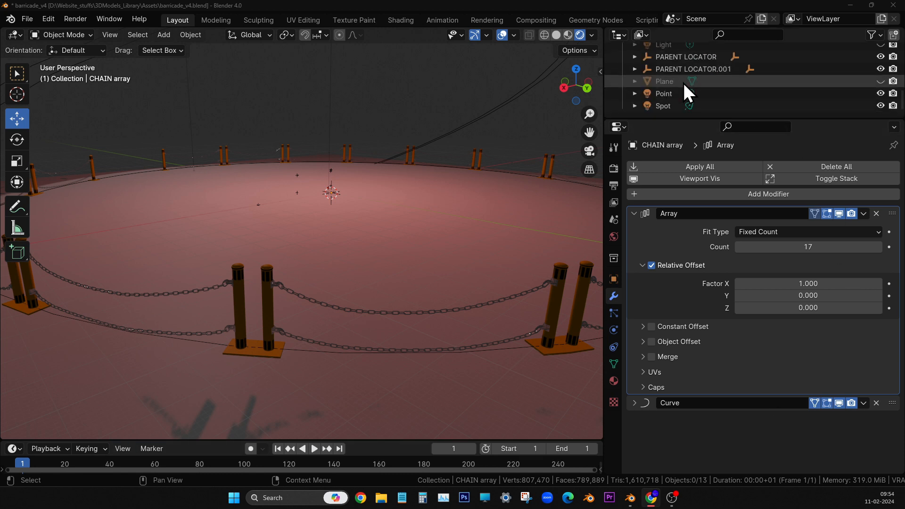
{"action": "left_click", "coordinate": [671, 105]}
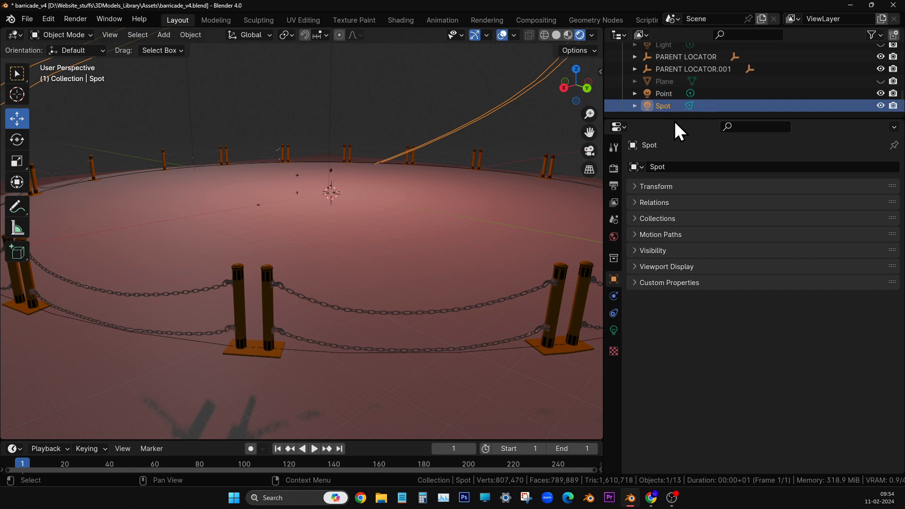
{"action": "left_click", "coordinate": [614, 331]}
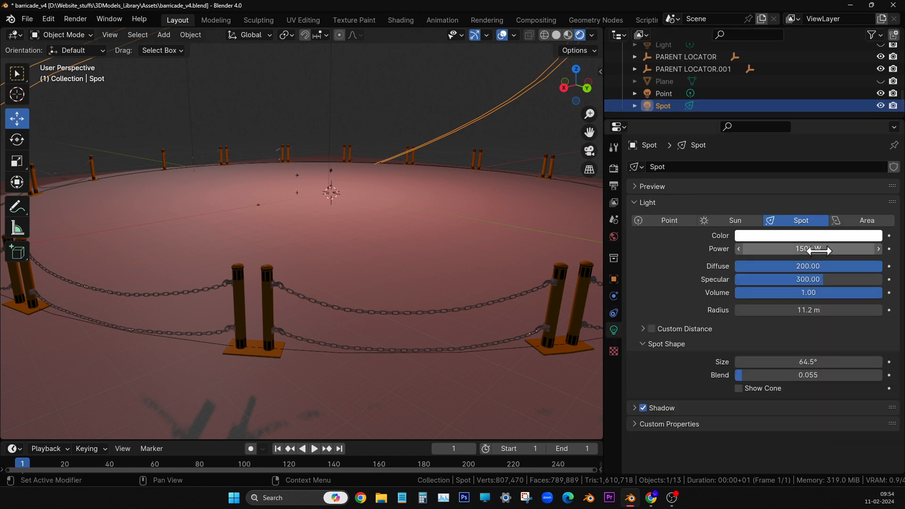
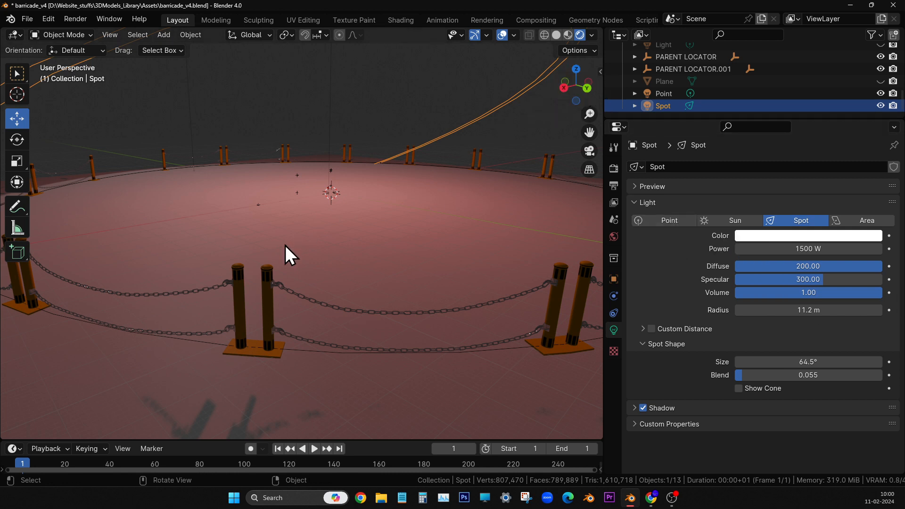
Look through the scene camera and turn on Camera to View locking.
{"action": "middle_click_drag", "start_coordinate": [290, 254], "coordinate": [317, 273]}
{"action": "key", "text": "KP_0"}
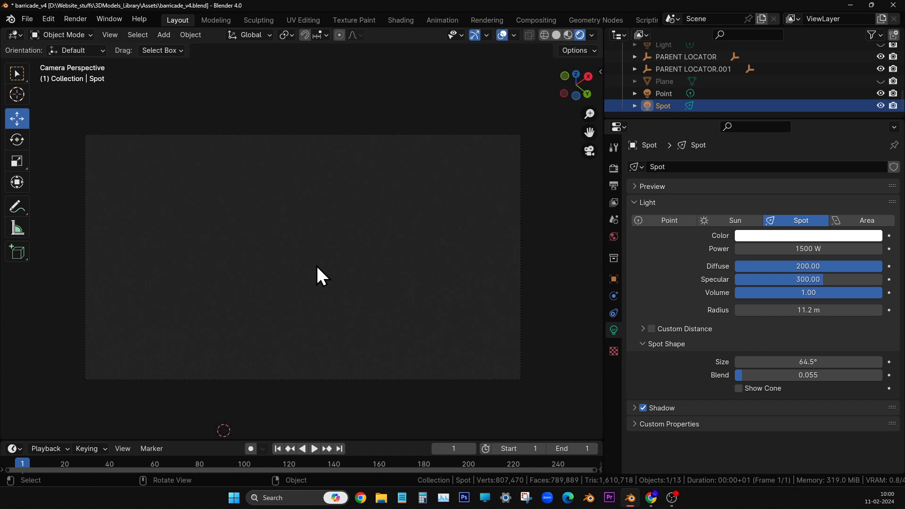
{"action": "left_click", "coordinate": [600, 72]}
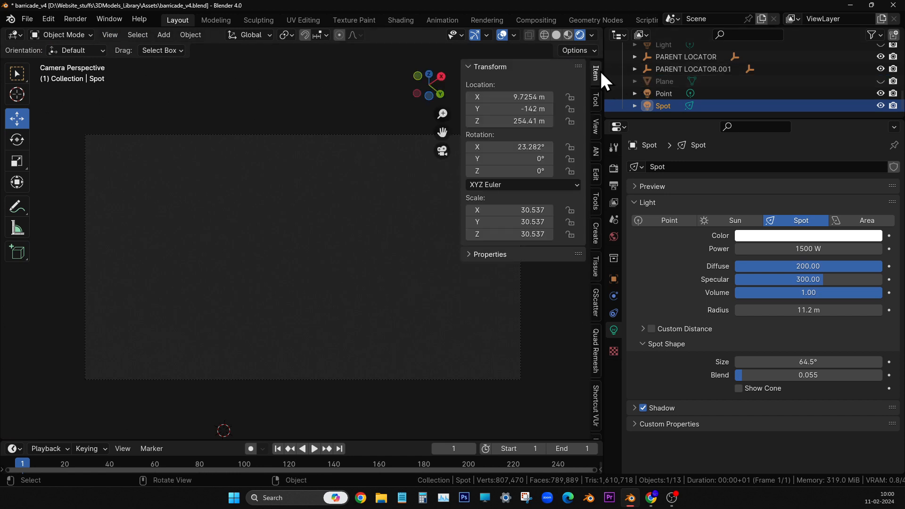
{"action": "left_click", "coordinate": [597, 127]}
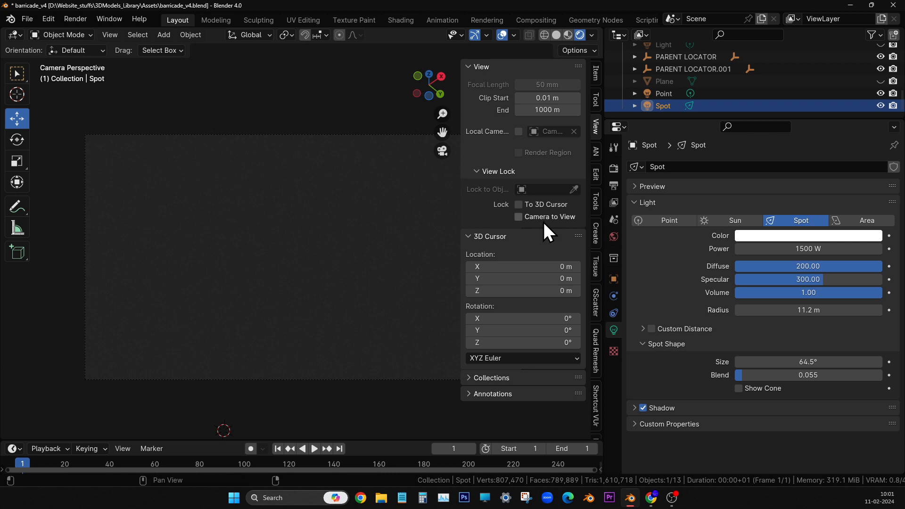
{"action": "left_click", "coordinate": [519, 217]}
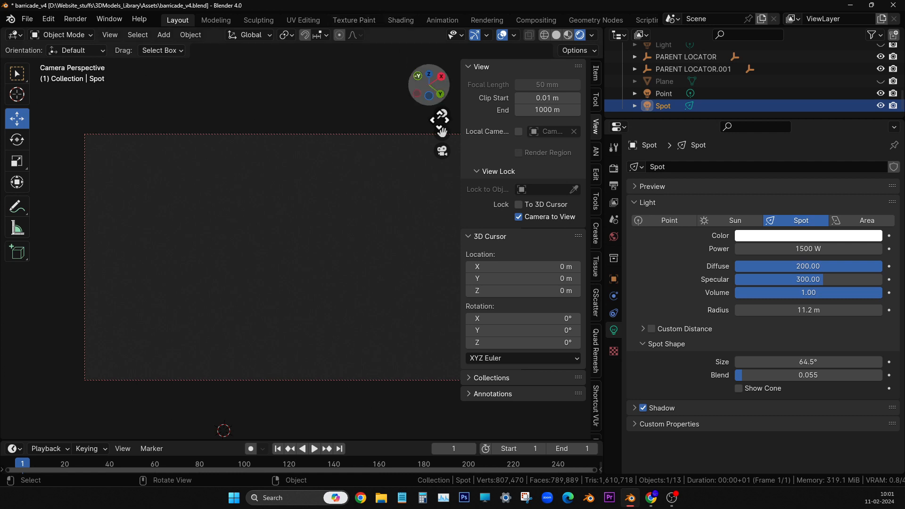
Set the view's Lock to Object to Camera and hide the view settings.
{"action": "left_click", "coordinate": [537, 189]}
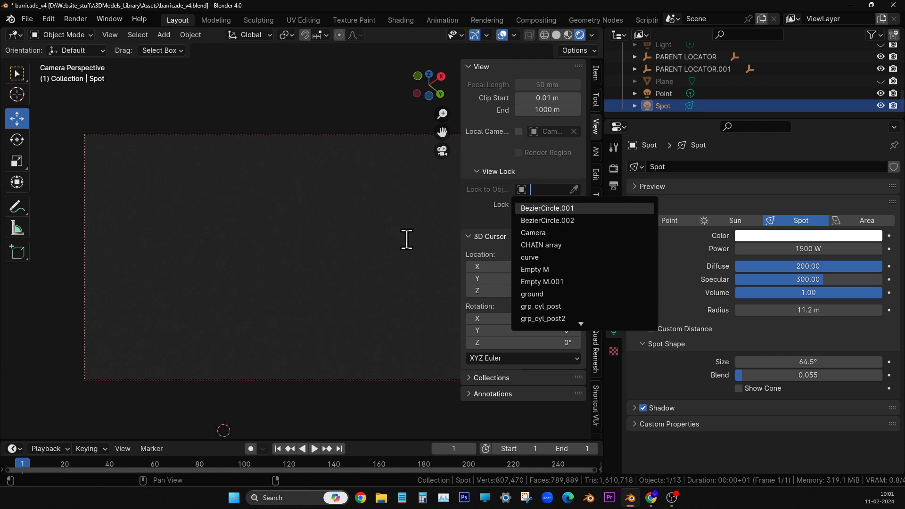
{"action": "left_click", "coordinate": [556, 233]}
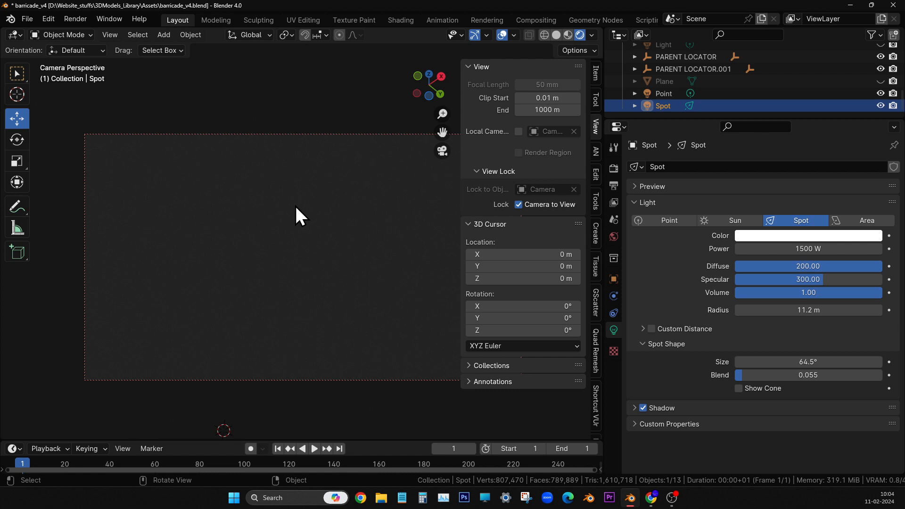
{"action": "left_click", "coordinate": [651, 498]}
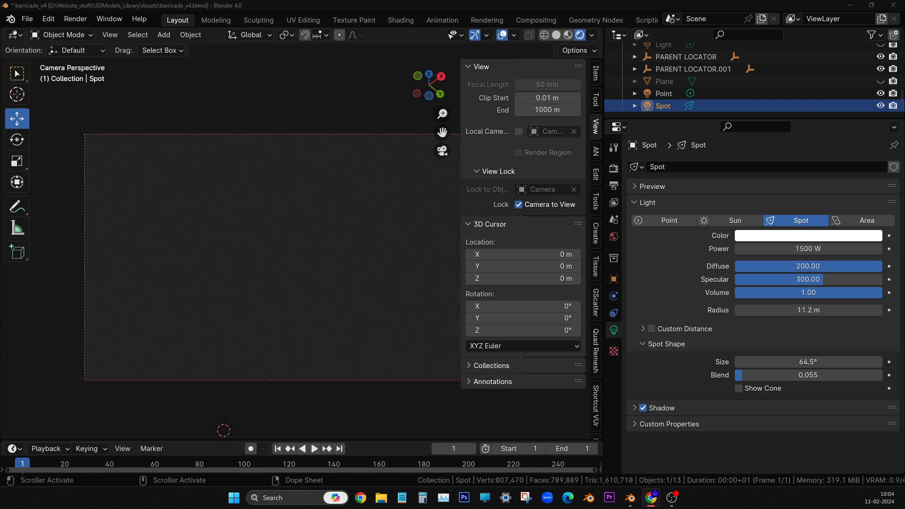
{"action": "key", "text": "alt+Tab"}
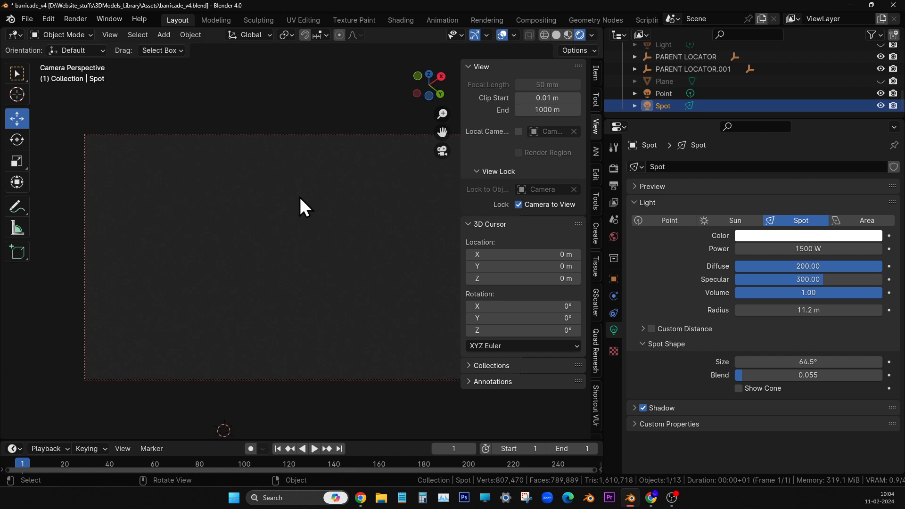
{"action": "key", "text": "n"}
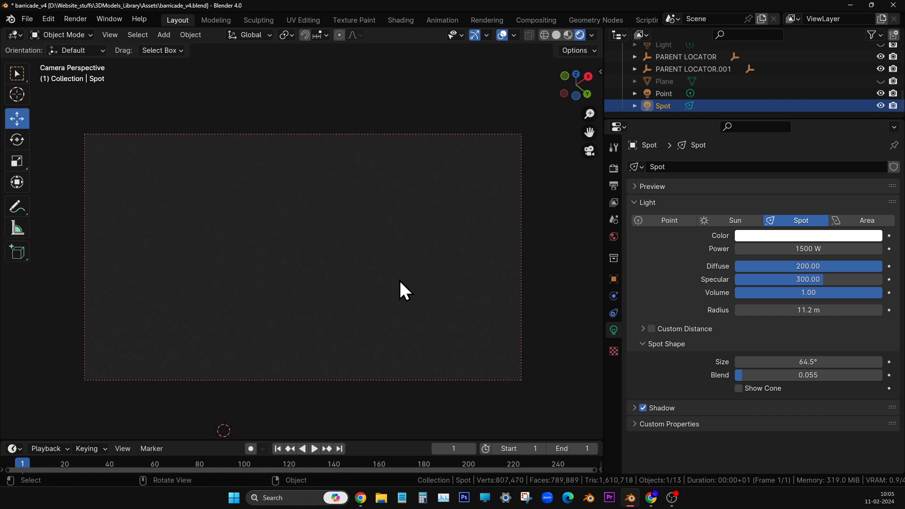
Select the ground object, centre the camera view on it and orbit the locked camera.
{"action": "scroll", "coordinate": [668, 84], "scroll_direction": "up", "scroll_amount": 4}
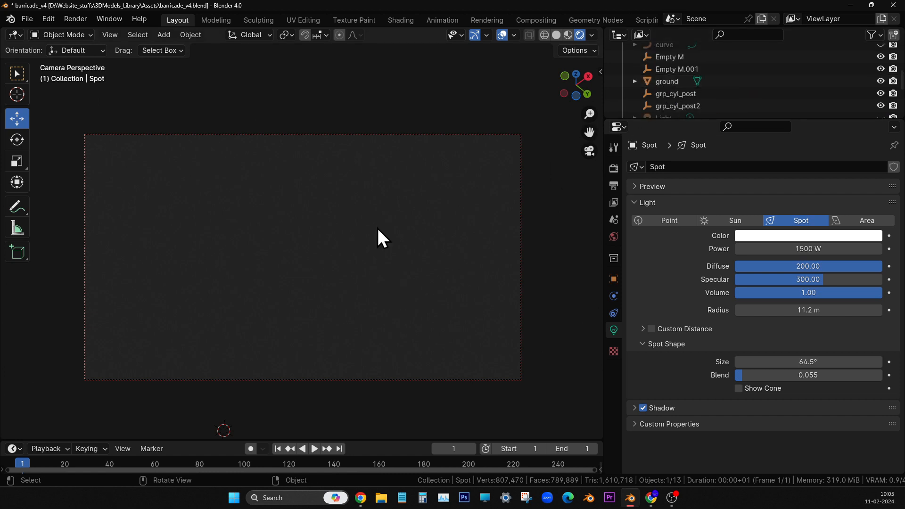
{"action": "left_click", "coordinate": [675, 84]}
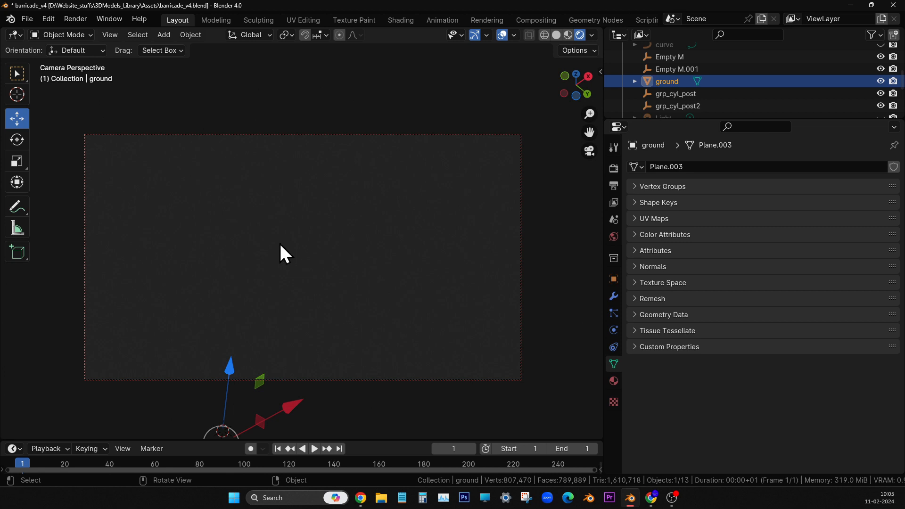
{"action": "key", "text": "KP_Decimal"}
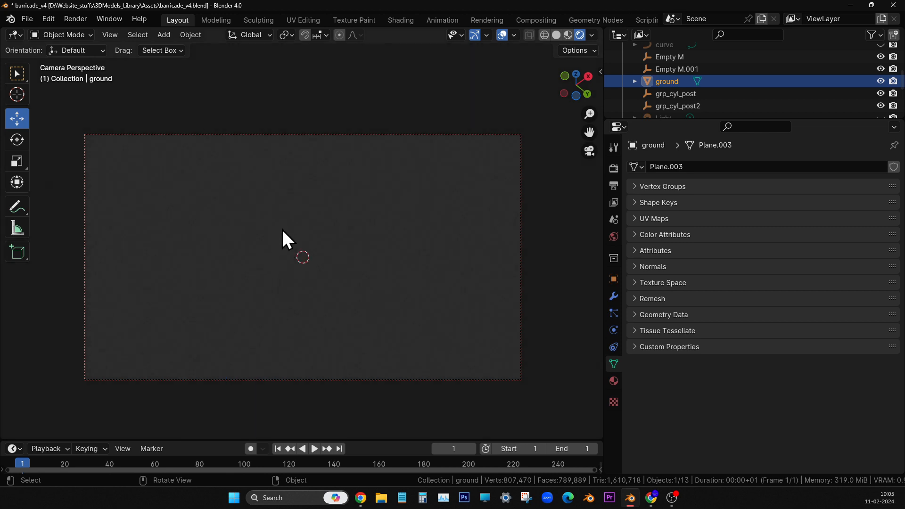
{"action": "middle_click_drag", "start_coordinate": [281, 228], "coordinate": [371, 174]}
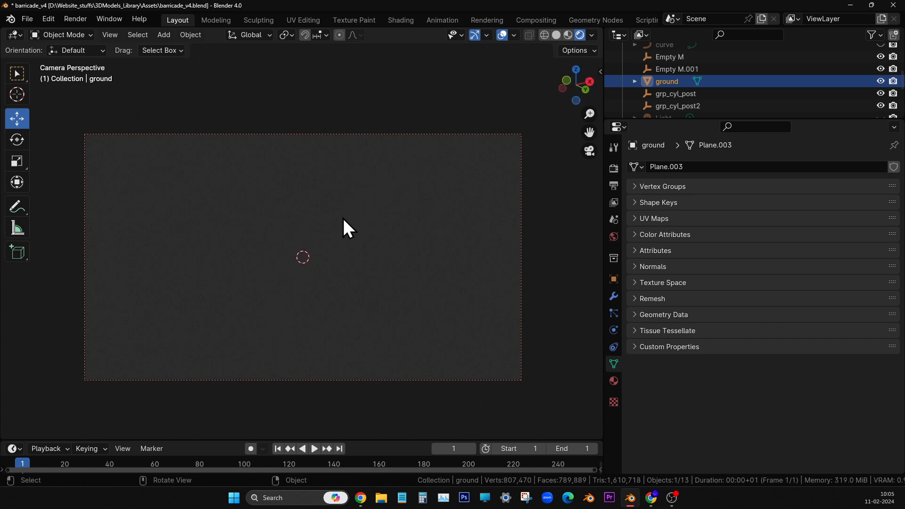
Switch the viewport shading to Material Preview and orbit the camera to a level view.
{"action": "key", "text": "z"}
{"action": "left_click", "coordinate": [337, 297]}
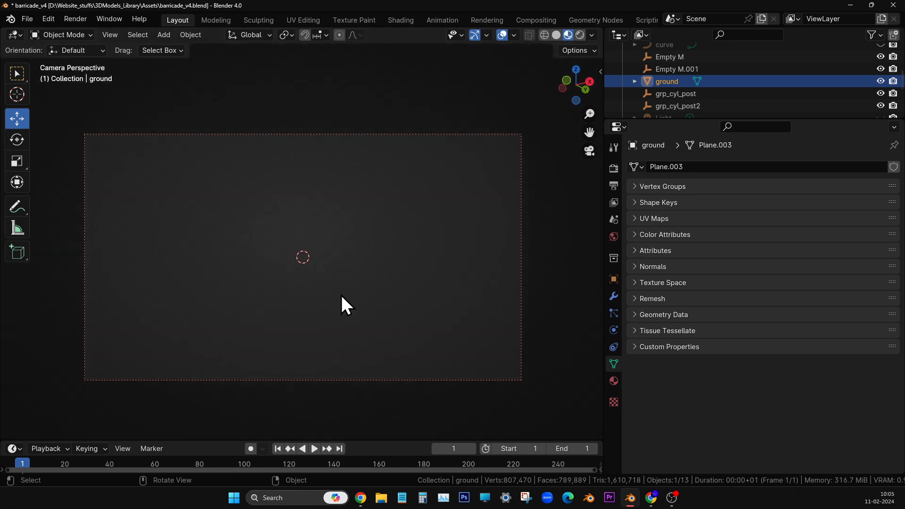
{"action": "mouse_move", "coordinate": [334, 283]}
{"action": "middle_mouse_down"}
{"action": "mouse_move", "coordinate": [323, 313]}
{"action": "mouse_move", "coordinate": [352, 212]}
{"action": "mouse_move", "coordinate": [327, 289]}
{"action": "middle_mouse_up"}
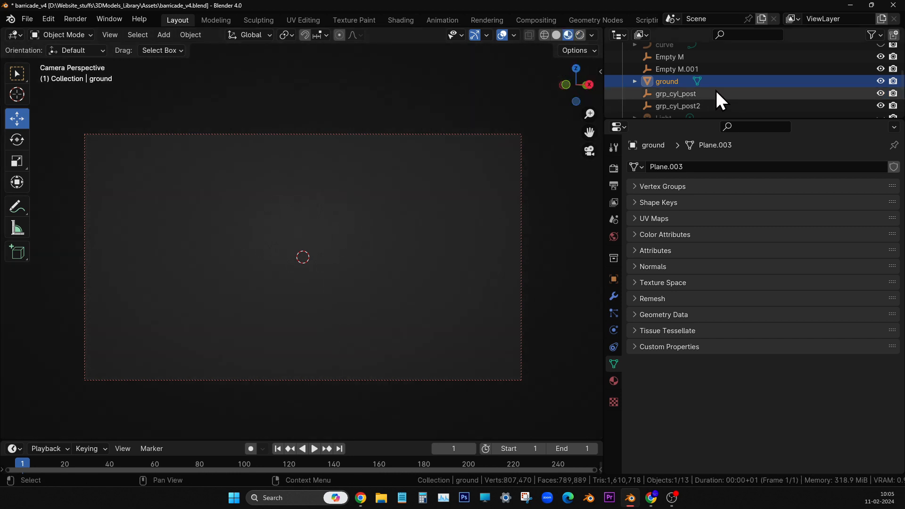
Select the BezierCircle.002 curve and leave the camera view for a user perspective.
{"action": "scroll", "coordinate": [715, 88], "scroll_direction": "up", "scroll_amount": 3}
{"action": "left_click", "coordinate": [704, 81]}
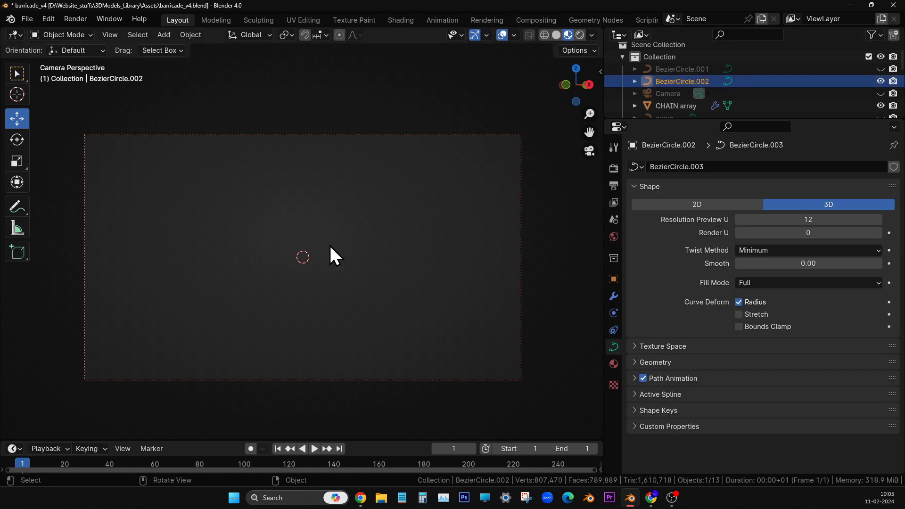
{"action": "mouse_move", "coordinate": [334, 242]}
{"action": "middle_mouse_down"}
{"action": "mouse_move", "coordinate": [329, 276]}
{"action": "mouse_move", "coordinate": [324, 145]}
{"action": "mouse_move", "coordinate": [332, 231]}
{"action": "middle_mouse_up"}
{"action": "key", "text": "KP_0"}
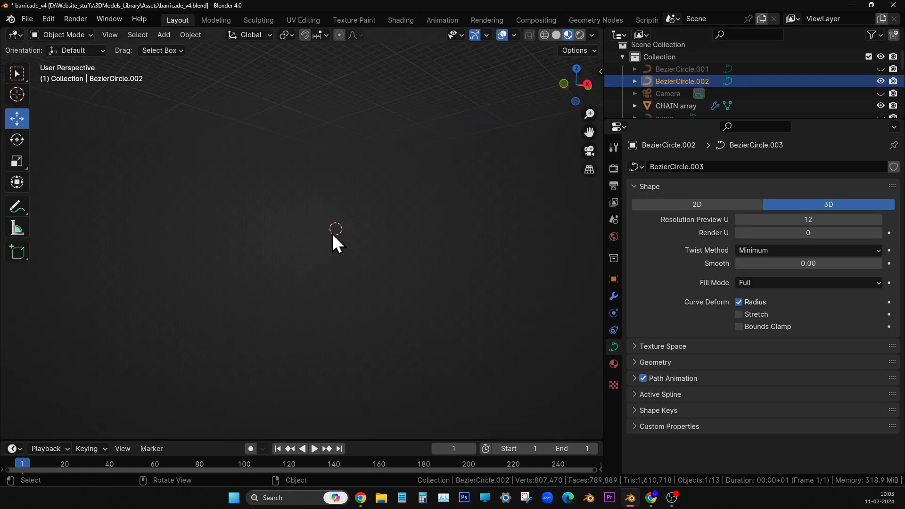
{"action": "scroll", "coordinate": [307, 253], "scroll_direction": "up", "scroll_amount": 6}
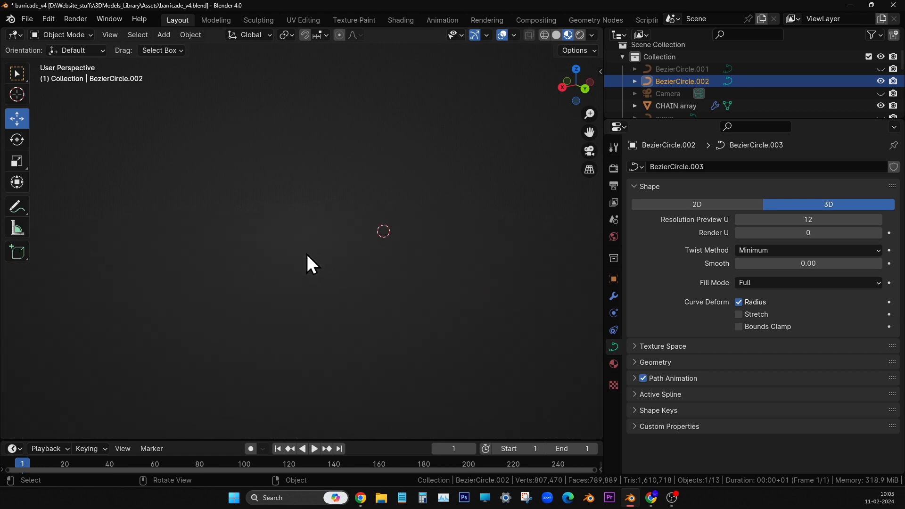
Select the CHAIN array object and clear the Camera from the view's Lock to Object setting.
{"action": "left_click", "coordinate": [678, 106]}
{"action": "scroll", "coordinate": [242, 249], "scroll_direction": "up", "scroll_amount": 3}
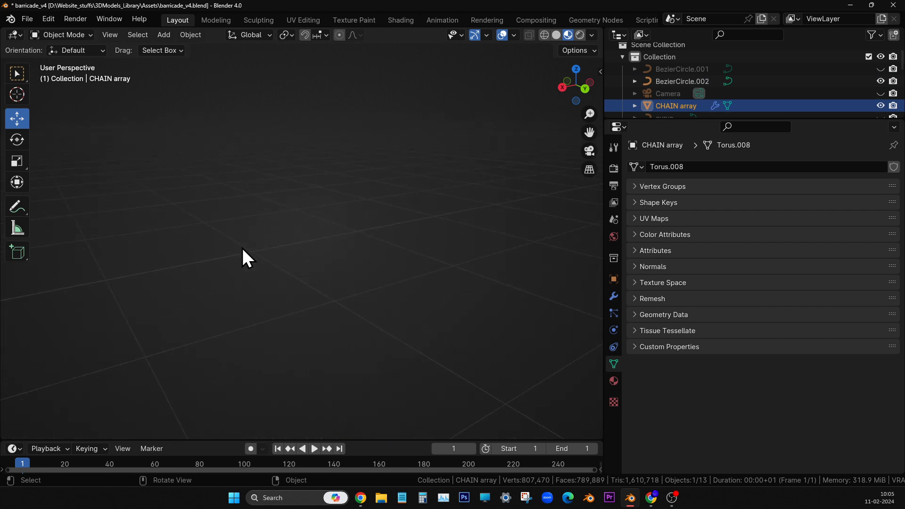
{"action": "scroll", "coordinate": [241, 248], "scroll_direction": "down", "scroll_amount": 4}
{"action": "left_click", "coordinate": [601, 71]}
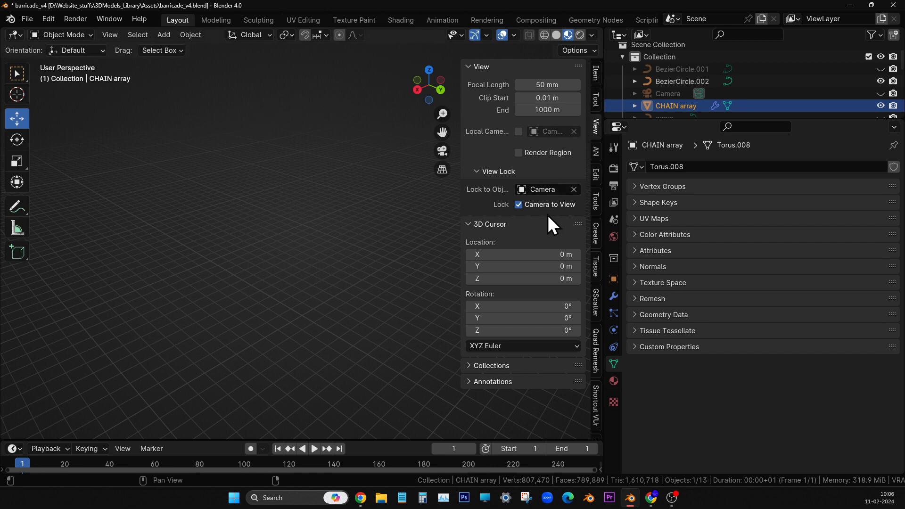
{"action": "left_click", "coordinate": [575, 190]}
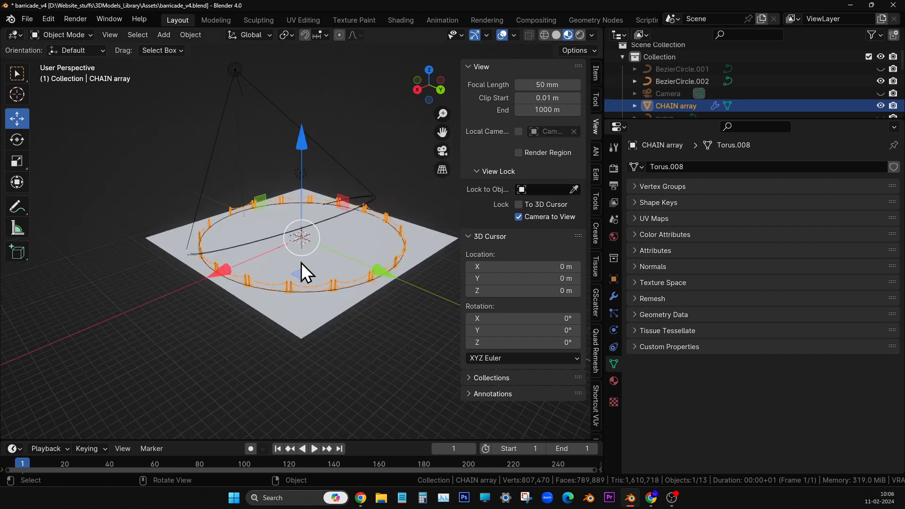
{"action": "middle_click_drag", "start_coordinate": [301, 262], "coordinate": [340, 264]}
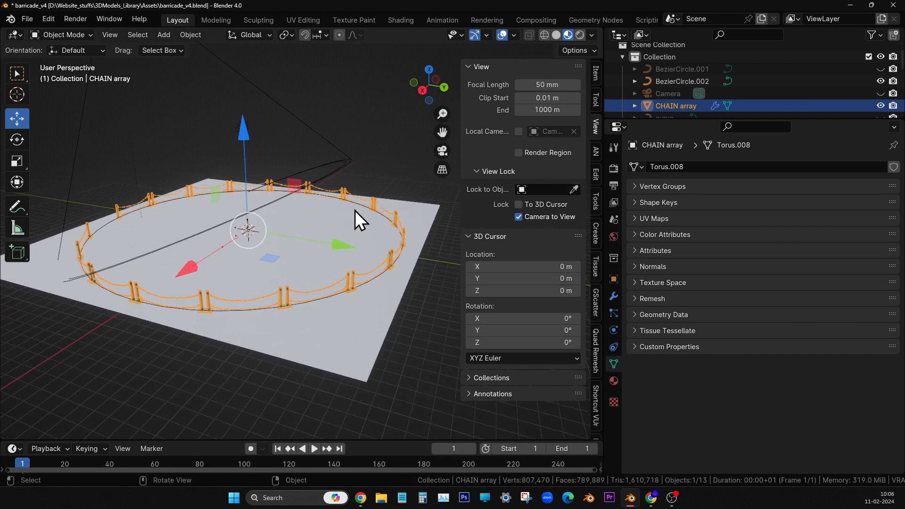
Check what the camera view shows, orbit it and return to the user perspective.
{"action": "key", "text": "KP_0"}
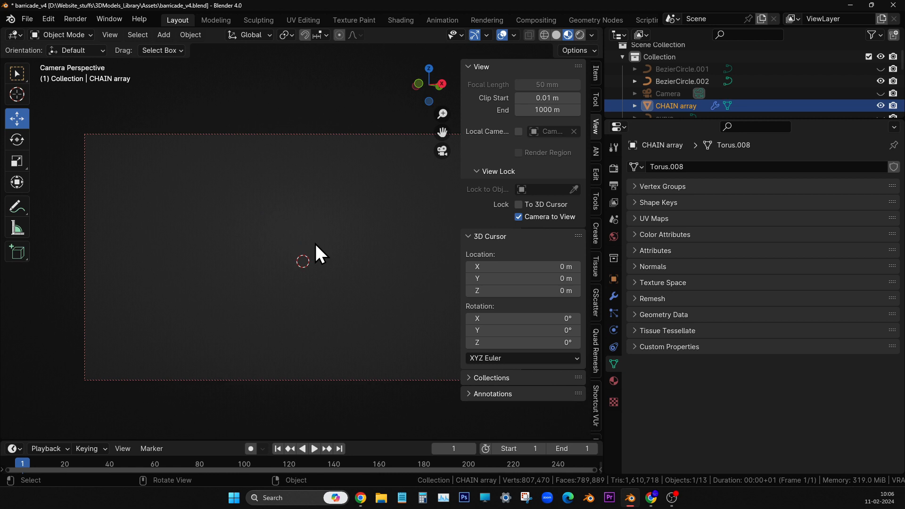
{"action": "middle_click_drag", "start_coordinate": [315, 244], "coordinate": [298, 281]}
{"action": "key", "text": "KP_0"}
{"action": "scroll", "coordinate": [298, 289], "scroll_direction": "up", "scroll_amount": 6}
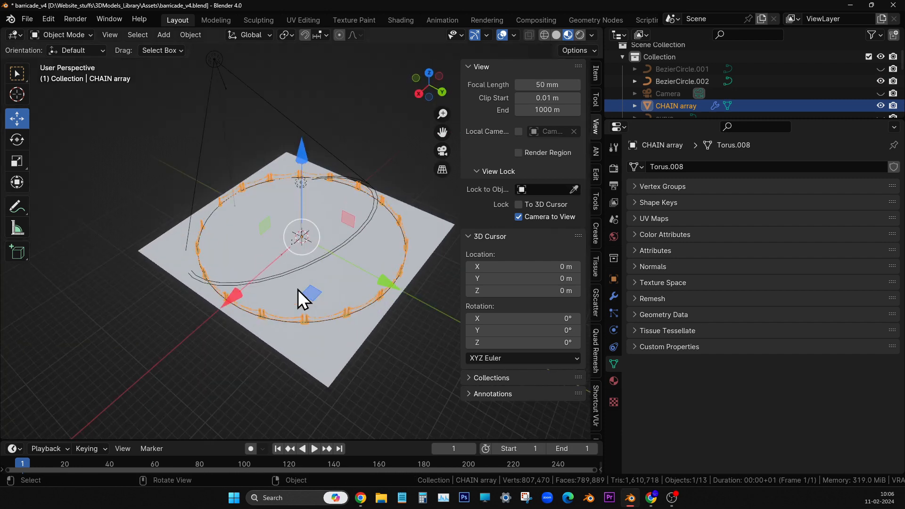
Unhide the Camera object, select it and set its lens Clip End to 2000 m.
{"action": "left_click", "coordinate": [563, 108]}
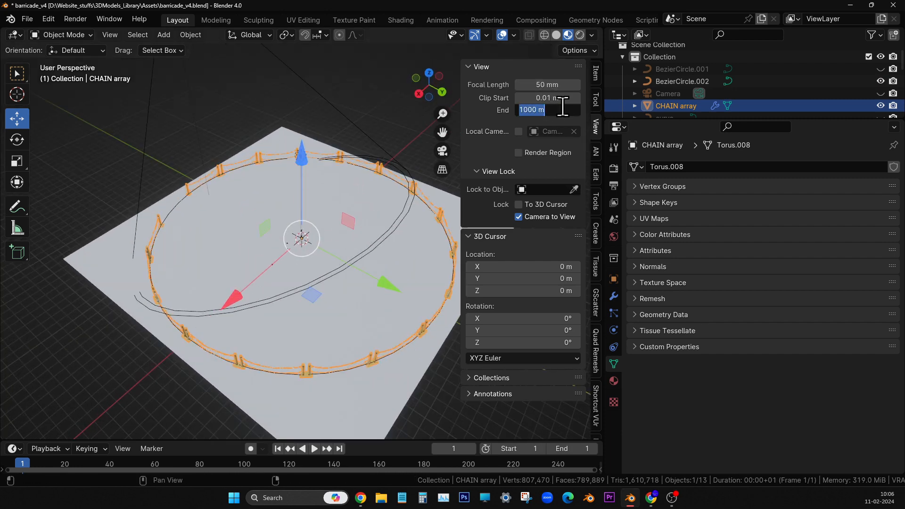
{"action": "left_click", "coordinate": [730, 238]}
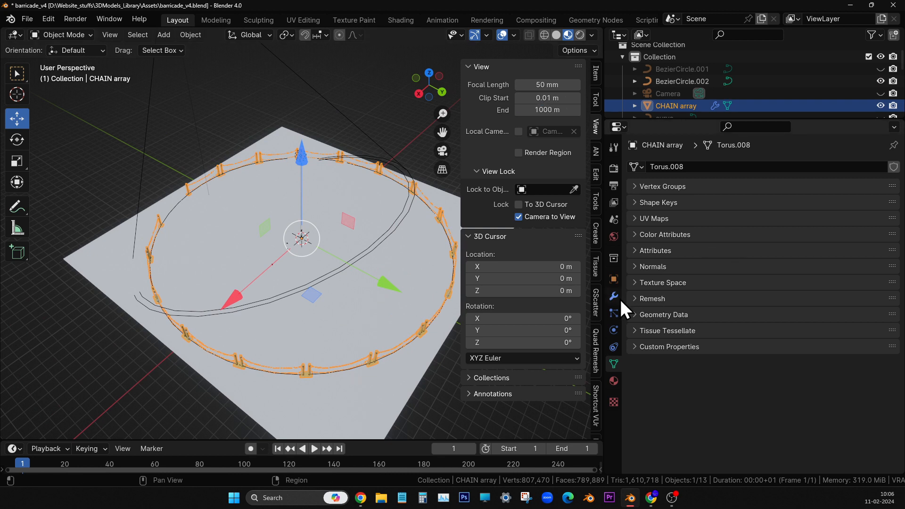
{"action": "scroll", "coordinate": [673, 90], "scroll_direction": "down", "scroll_amount": 5}
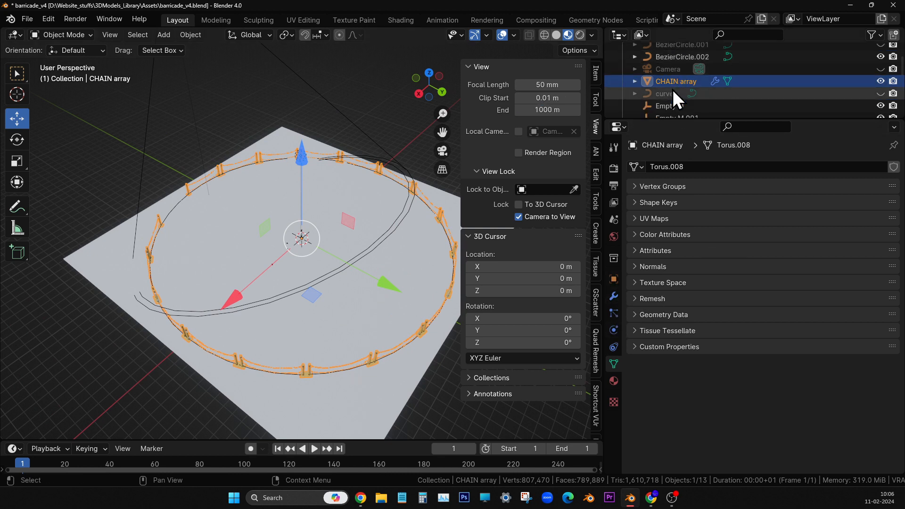
{"action": "scroll", "coordinate": [672, 90], "scroll_direction": "down", "scroll_amount": 3}
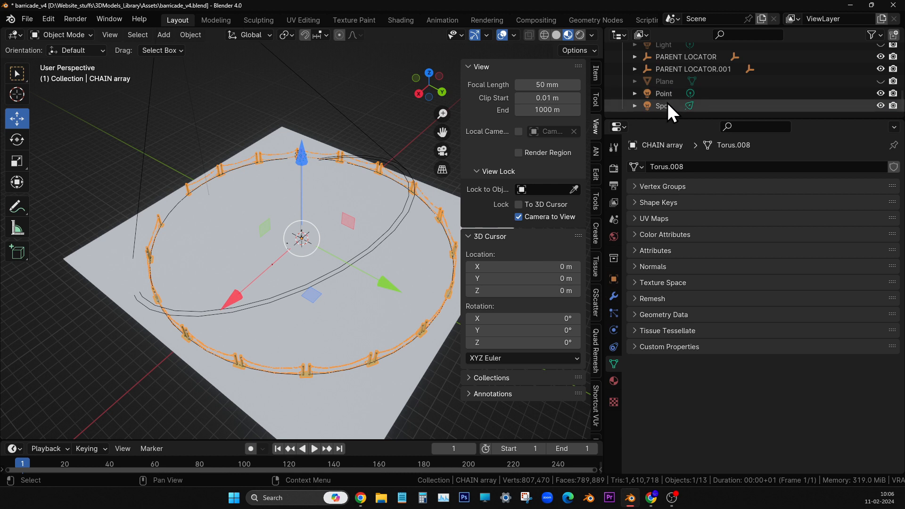
{"action": "scroll", "coordinate": [668, 103], "scroll_direction": "up", "scroll_amount": 3}
{"action": "scroll", "coordinate": [679, 90], "scroll_direction": "up", "scroll_amount": 5}
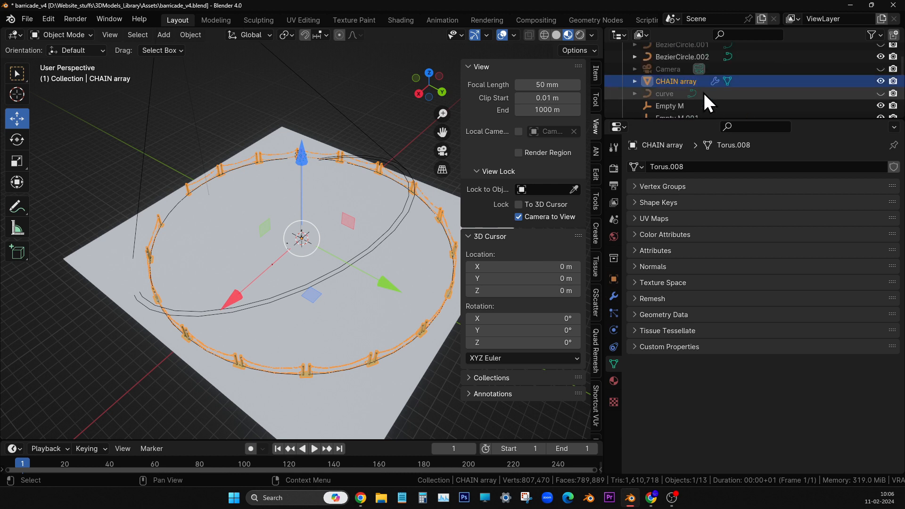
{"action": "left_click", "coordinate": [881, 98]}
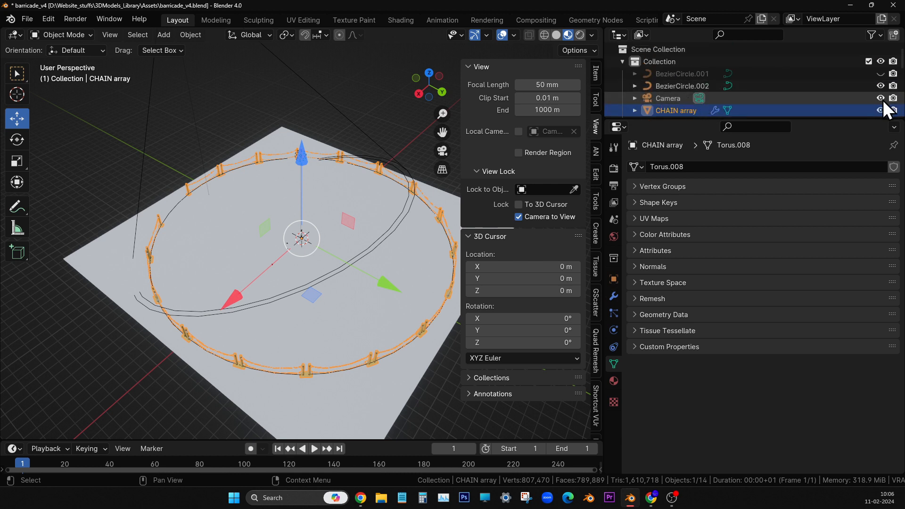
{"action": "left_click", "coordinate": [664, 100]}
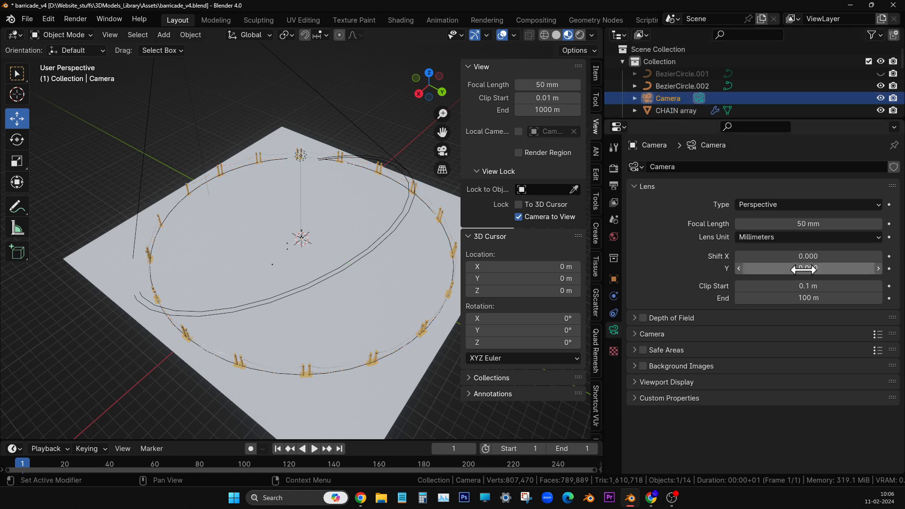
{"action": "left_click", "coordinate": [822, 298]}
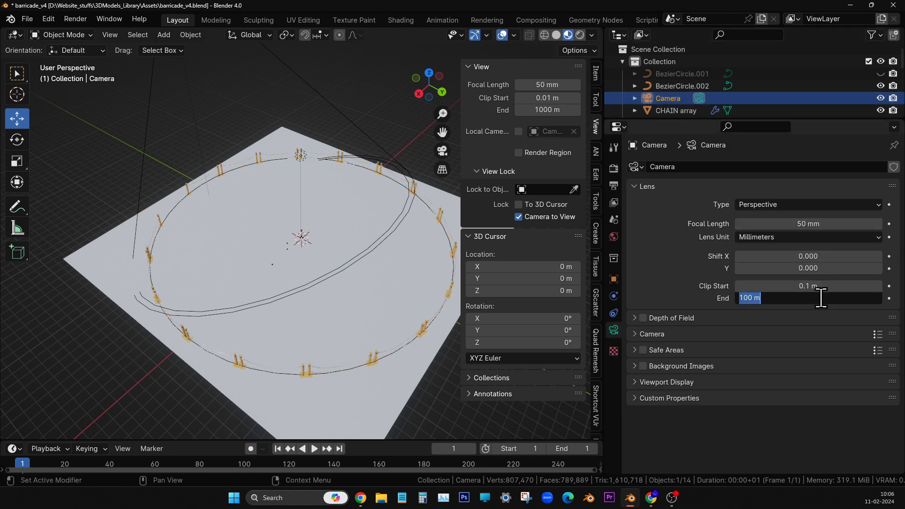
{"action": "type", "text": "2000"}
{"action": "key", "text": "Return"}
{"action": "middle_click_drag", "start_coordinate": [190, 291], "coordinate": [264, 274]}
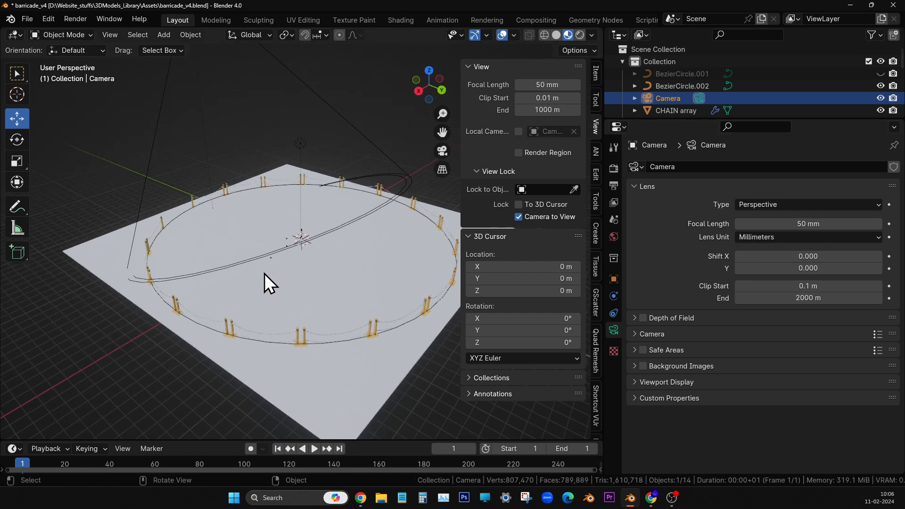
Set the 3D viewport's Clip End distance to 2000 m.
{"action": "double_click", "coordinate": [546, 110]}
{"action": "type", "text": "2000"}
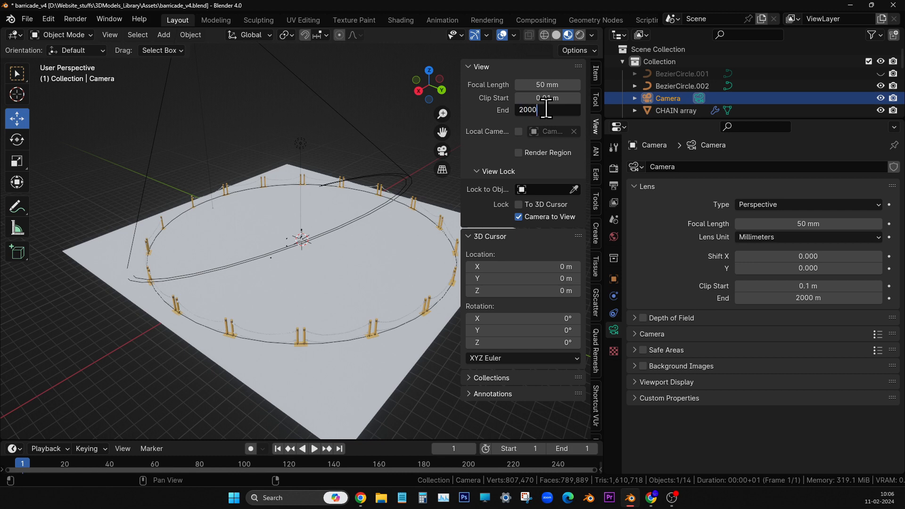
{"action": "key", "text": "Return"}
{"action": "middle_click_drag", "start_coordinate": [376, 174], "coordinate": [340, 230]}
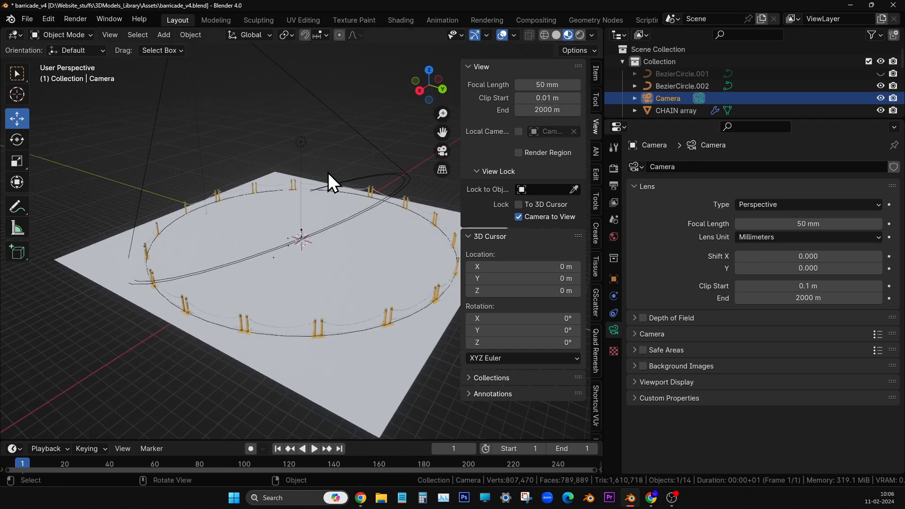
Enter the camera view, hide the view settings, deselect the camera and frame the barricade ring.
{"action": "key", "text": "KP_0"}
{"action": "middle_click_drag", "start_coordinate": [304, 214], "coordinate": [370, 274]}
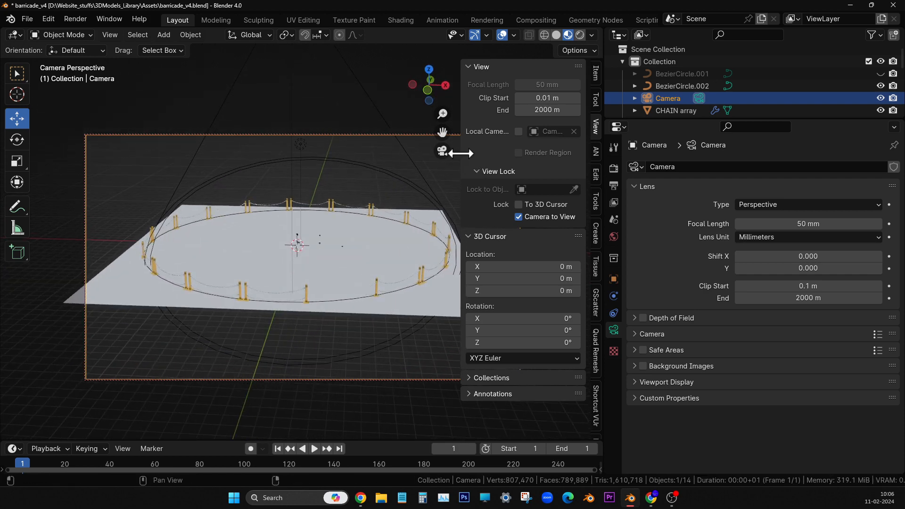
{"action": "key", "text": "n"}
{"action": "middle_click_drag", "start_coordinate": [505, 244], "coordinate": [424, 277]}
{"action": "left_click", "coordinate": [364, 152]}
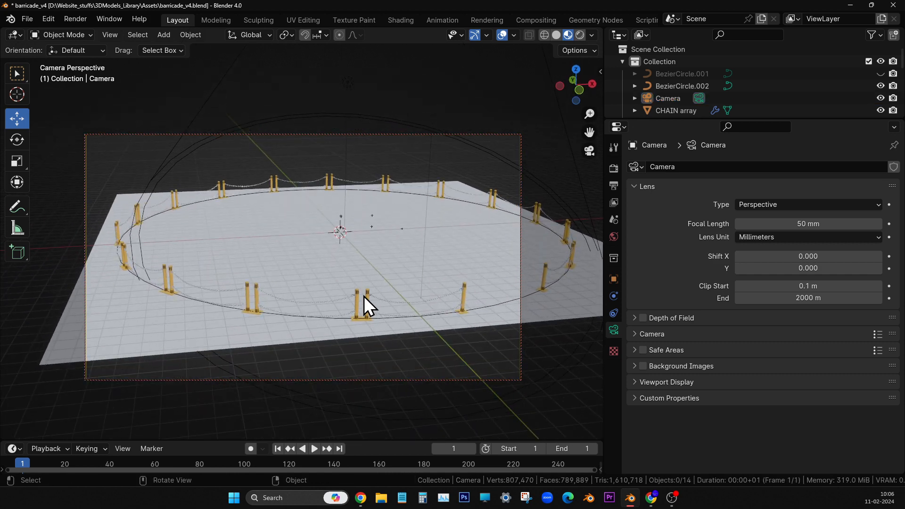
{"action": "scroll", "coordinate": [364, 296], "scroll_direction": "up", "scroll_amount": 1}
{"action": "middle_click_drag", "start_coordinate": [388, 327], "coordinate": [339, 332], "text": "shift"}
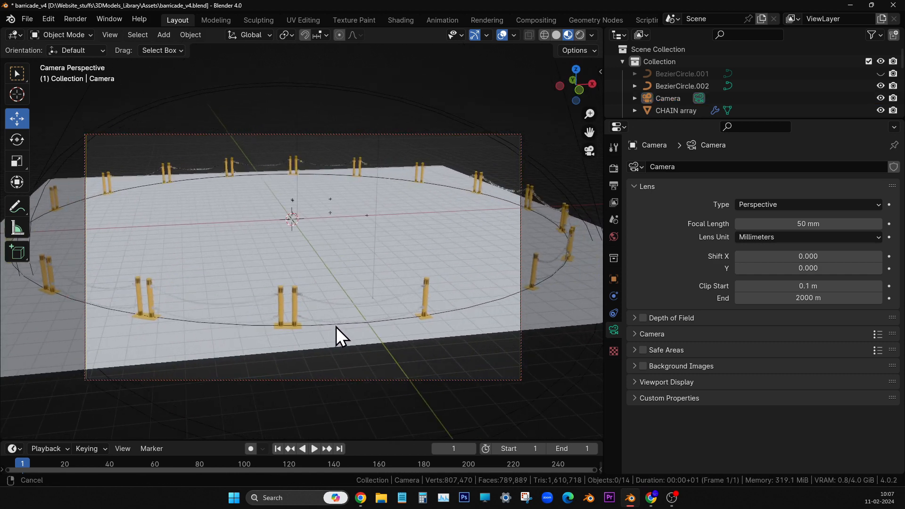
Switch the viewport to Rendered shading and reframe the camera closely on a front pair of barricade posts with chains.
{"action": "key", "text": "z"}
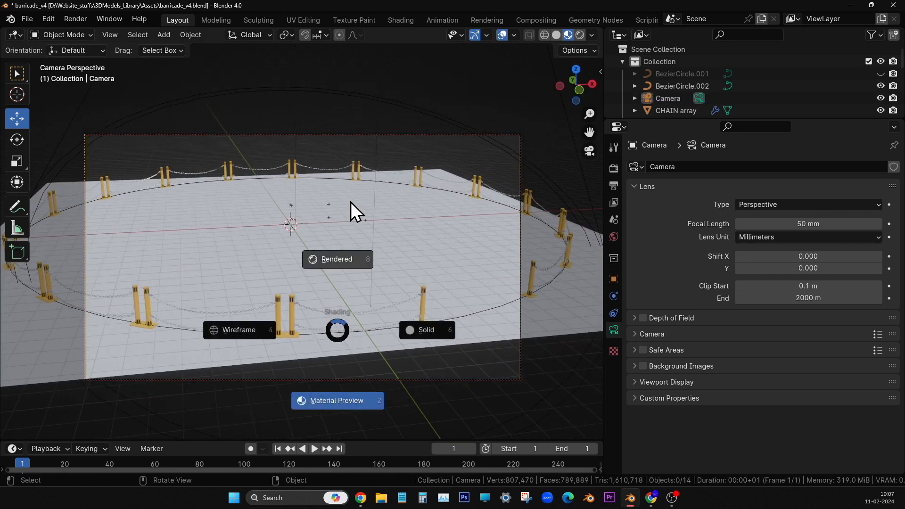
{"action": "left_click", "coordinate": [351, 203]}
{"action": "middle_click_drag", "start_coordinate": [332, 279], "coordinate": [340, 303]}
{"action": "middle_click_drag", "start_coordinate": [338, 299], "coordinate": [341, 363], "text": "shift"}
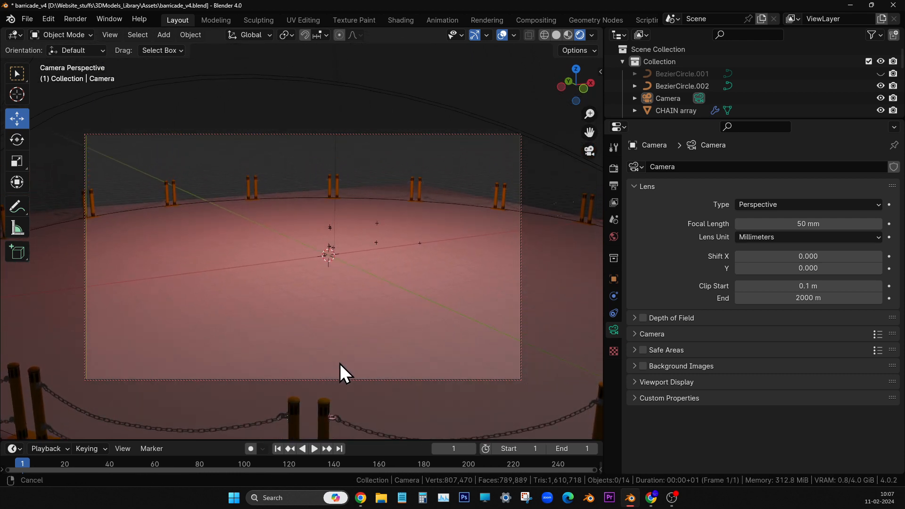
{"action": "middle_click_drag", "start_coordinate": [341, 363], "coordinate": [341, 299], "text": "shift"}
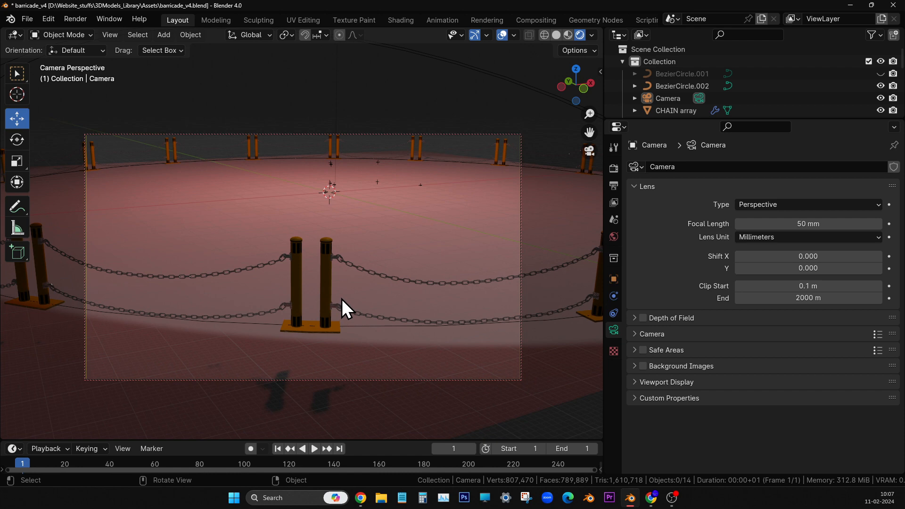
{"action": "scroll", "coordinate": [358, 298], "scroll_direction": "down", "scroll_amount": 3}
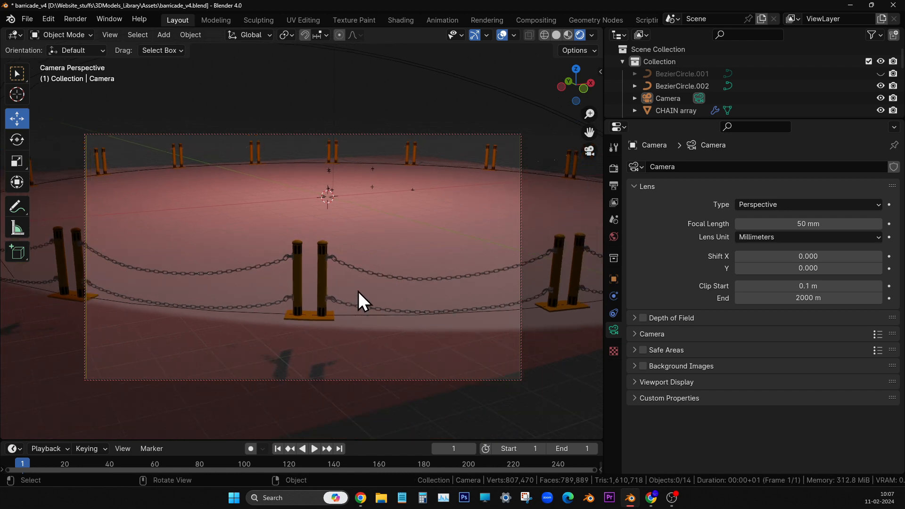
{"action": "scroll", "coordinate": [352, 303], "scroll_direction": "up", "scroll_amount": 2}
{"action": "middle_click_drag", "start_coordinate": [353, 302], "coordinate": [350, 299], "text": "shift"}
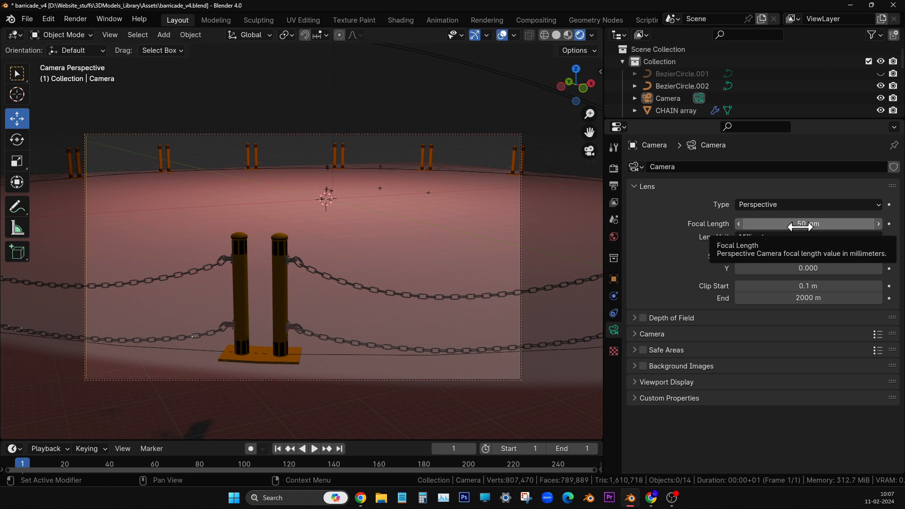
Select the Camera object and expand its Viewport Display settings.
{"action": "left_click", "coordinate": [680, 98]}
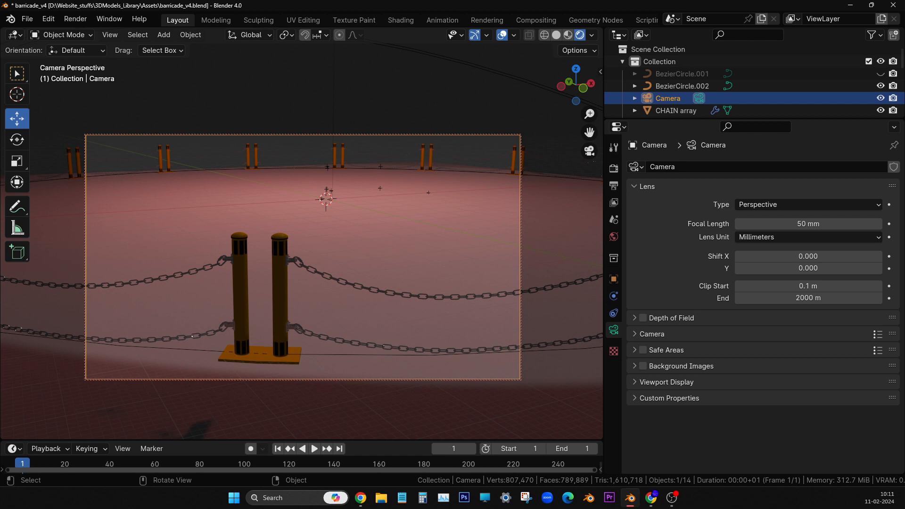
{"action": "key", "text": "alt+Tab"}
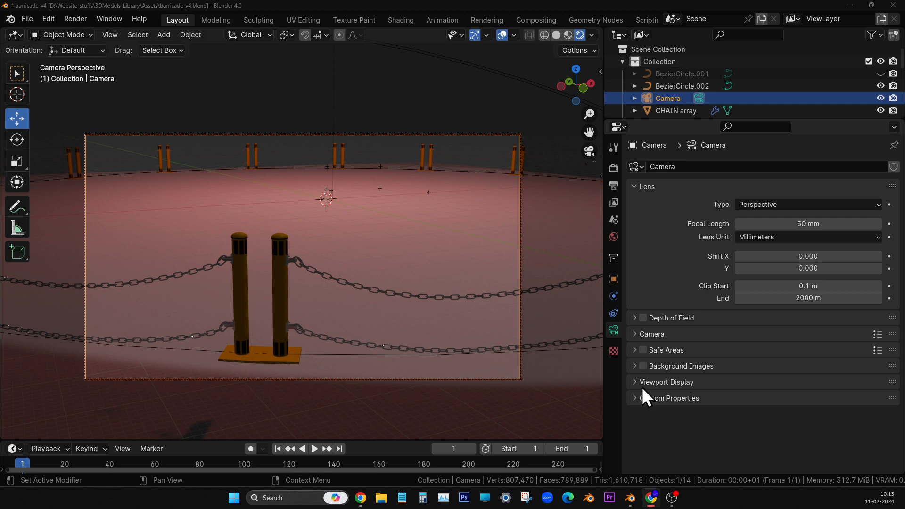
{"action": "left_click", "coordinate": [692, 375]}
{"action": "scroll", "coordinate": [707, 373], "scroll_direction": "down", "scroll_amount": 2}
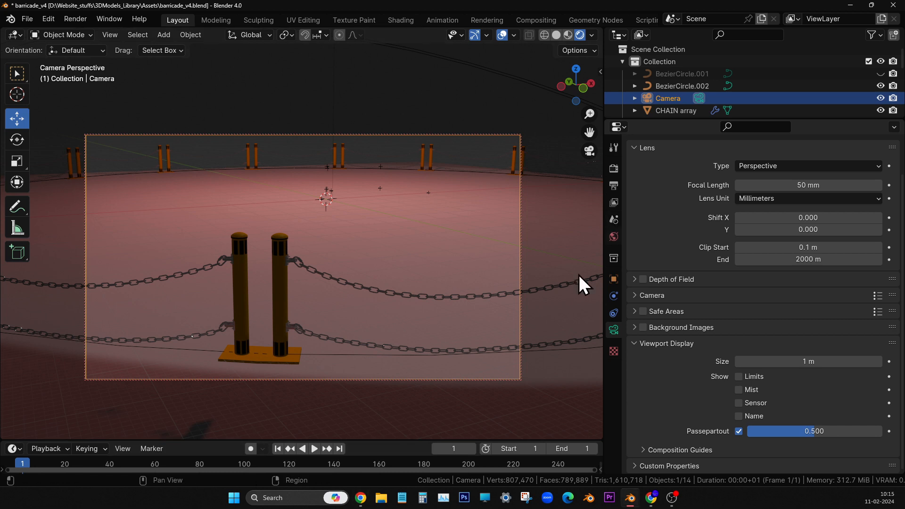
Rename the Camera object as Camera1.
{"action": "scroll", "coordinate": [665, 98], "scroll_direction": "down", "scroll_amount": 2}
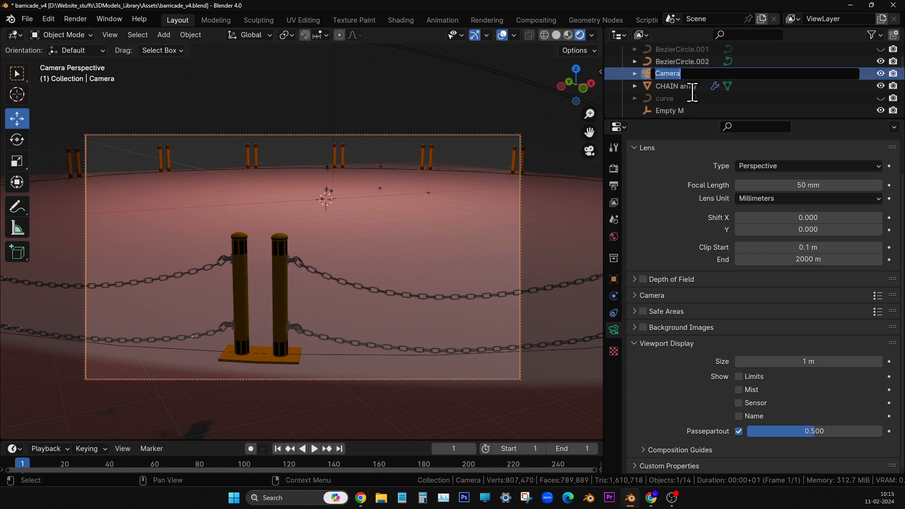
{"action": "double_click", "coordinate": [700, 74]}
{"action": "type", "text": "1"}
{"action": "key", "text": "Return"}
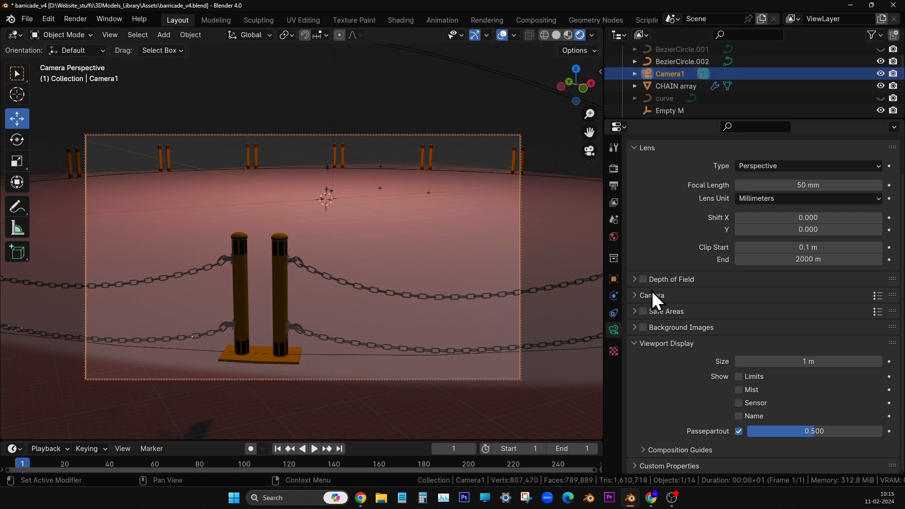
Set the camera's Passepartout to 1.000 and show the camera's name in the viewport.
{"action": "left_click_drag", "start_coordinate": [772, 431], "coordinate": [870, 431]}
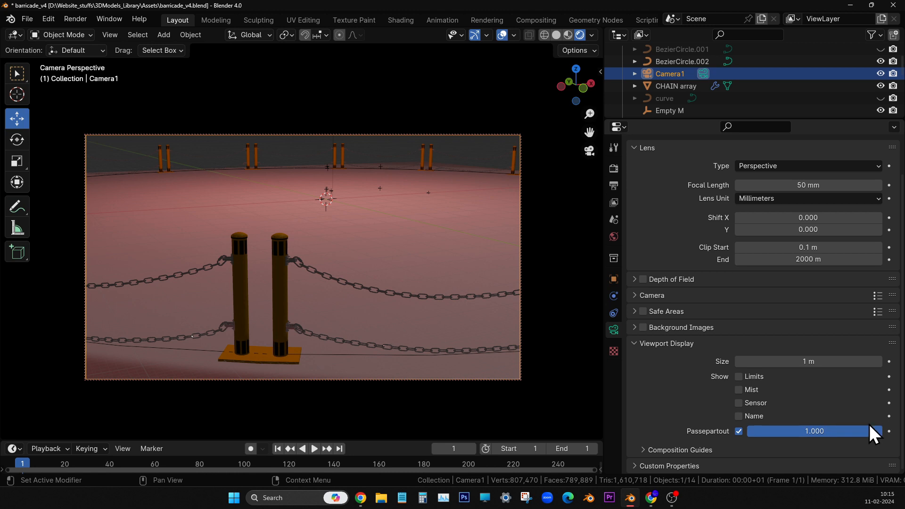
{"action": "left_click", "coordinate": [739, 416]}
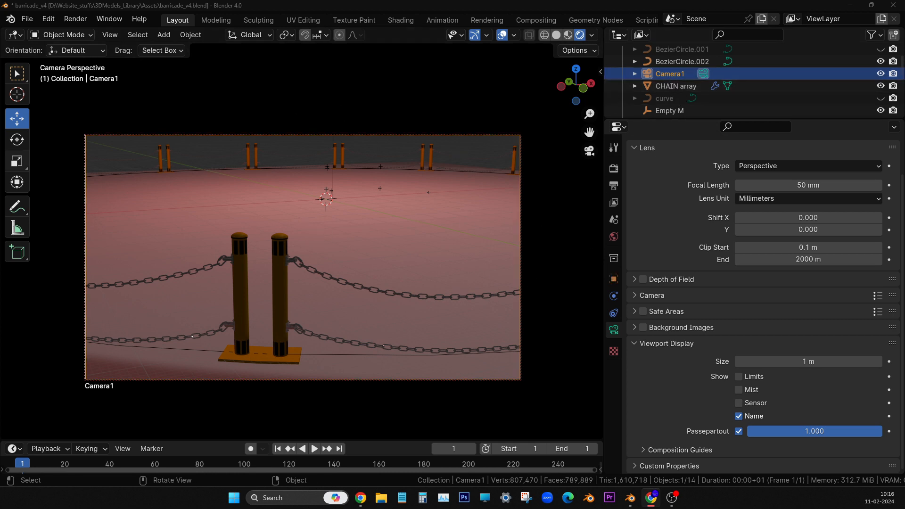
{"action": "left_click", "coordinate": [409, 2]}
Duplicate Camera1 in place without moving the copy.
{"action": "middle_click_drag", "start_coordinate": [307, 210], "coordinate": [307, 209], "text": "shift"}
{"action": "key", "text": "shift+d"}
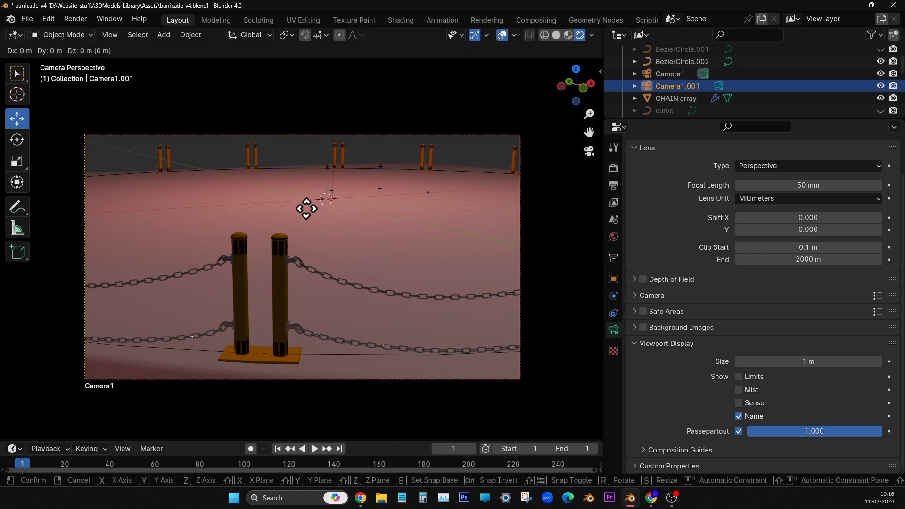
{"action": "left_click", "coordinate": [307, 211]}
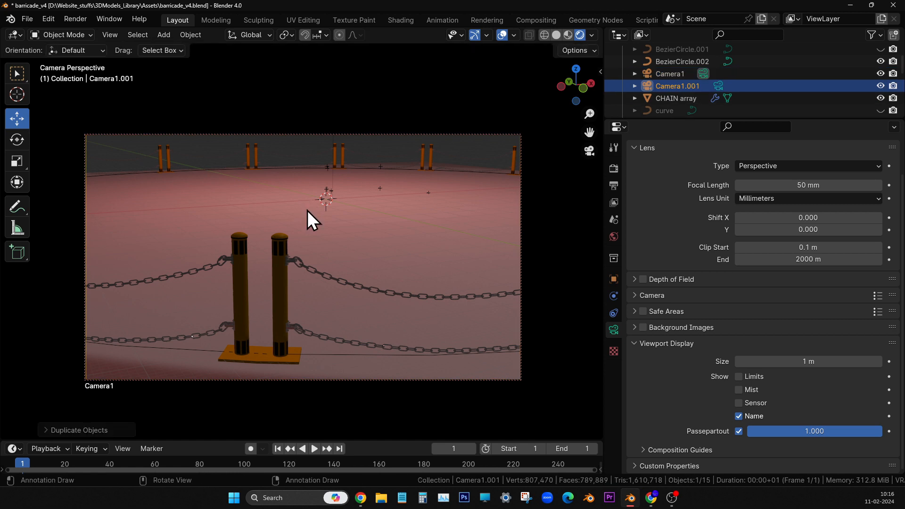
Rename the duplicated camera Camera1.001 as Camera2.
{"action": "scroll", "coordinate": [680, 86], "scroll_direction": "down", "scroll_amount": 1}
{"action": "double_click", "coordinate": [680, 74]}
{"action": "left_click_drag", "start_coordinate": [685, 73], "coordinate": [776, 80]}
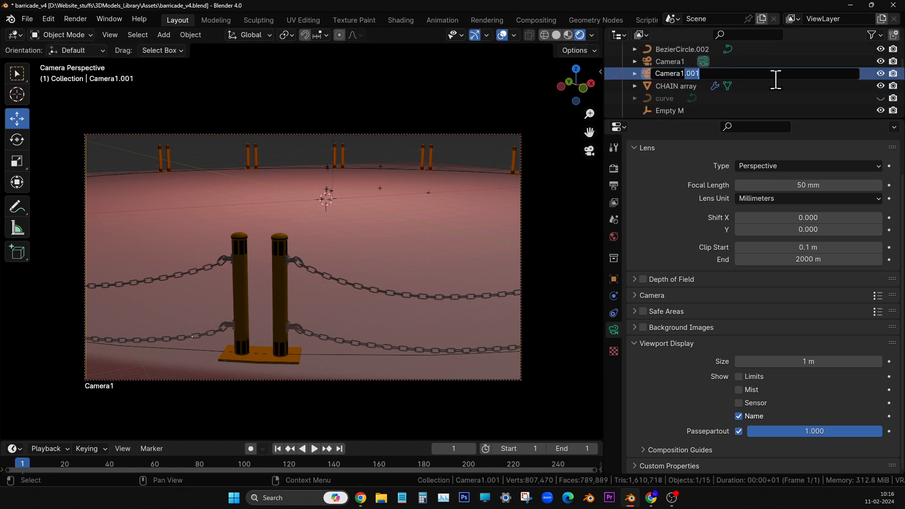
{"action": "key", "text": "BackSpace"}
{"action": "key", "text": "BackSpace"}
{"action": "type", "text": "2"}
{"action": "key", "text": "Return"}
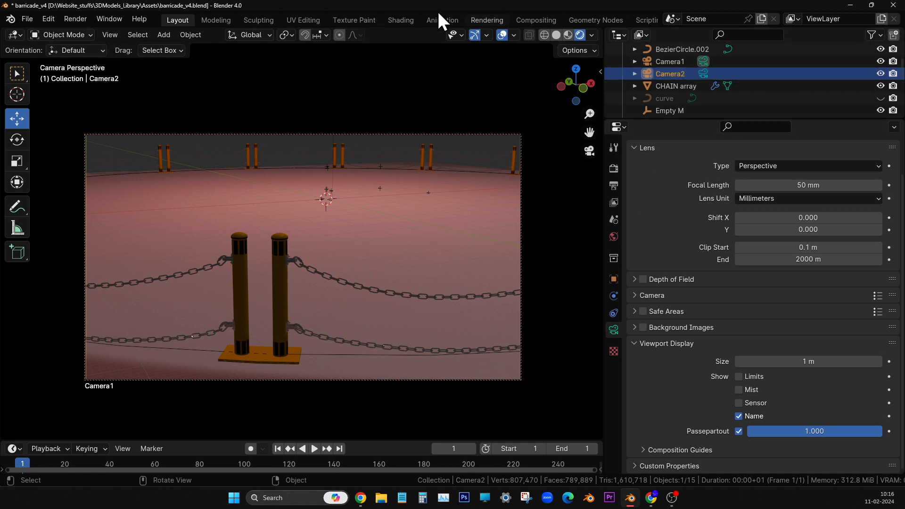
Show the viewport's view lock settings, try Camera2 as the lock object, and clear that lock.
{"action": "left_click", "coordinate": [600, 72]}
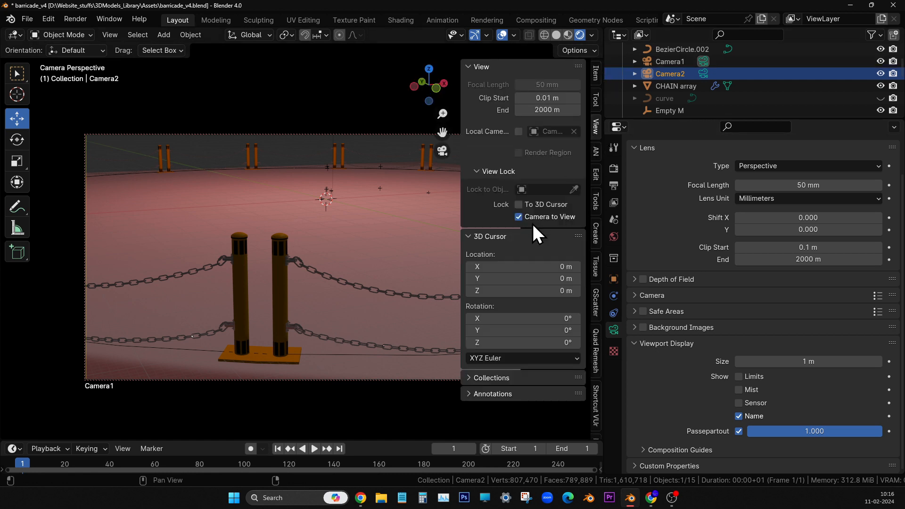
{"action": "left_click", "coordinate": [545, 189]}
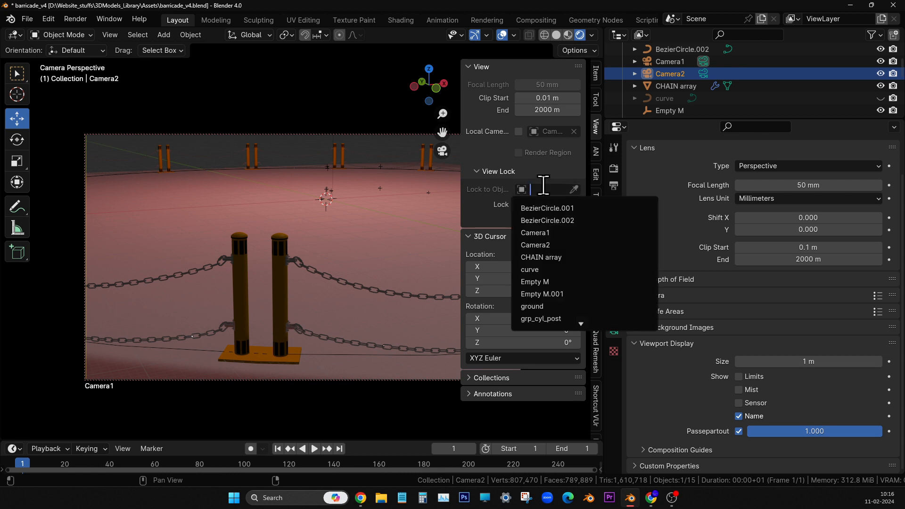
{"action": "left_click", "coordinate": [560, 245]}
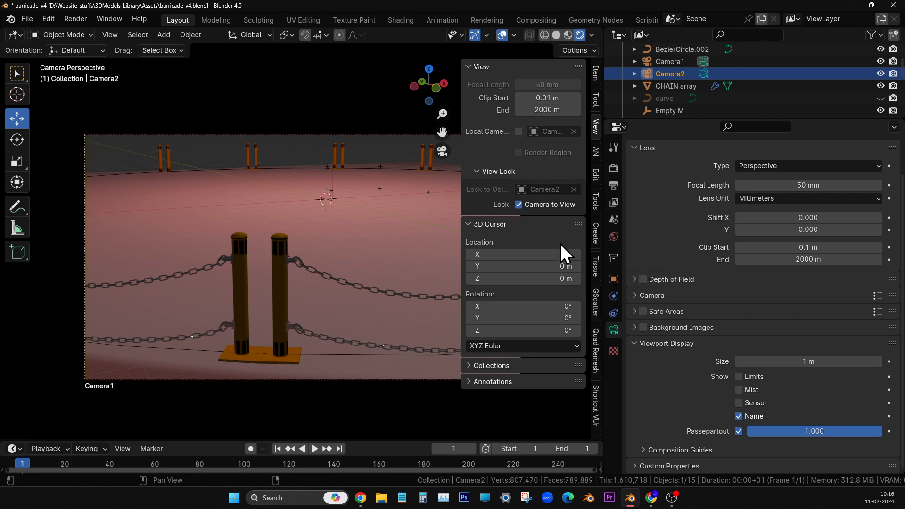
{"action": "left_click", "coordinate": [574, 189]}
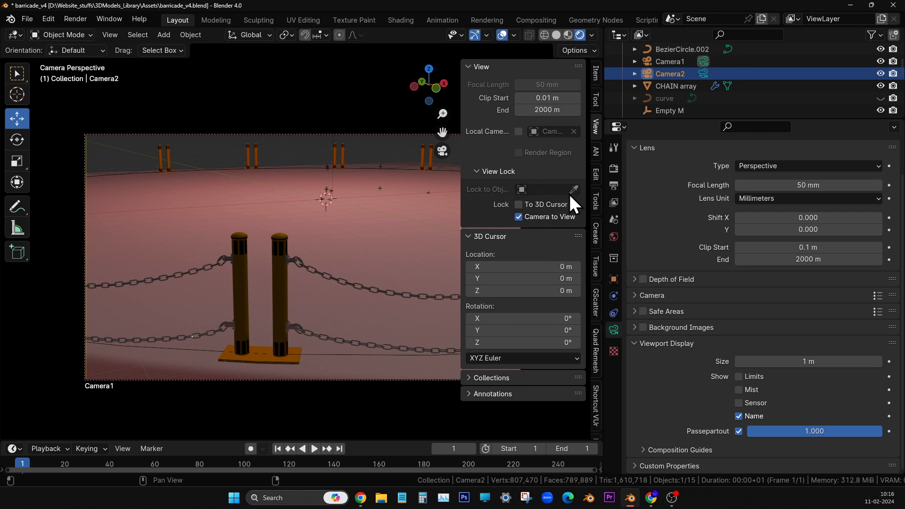
Leave the camera view, look at the barricade ring from the user perspective, and return to the camera view.
{"action": "key", "text": "KP_0"}
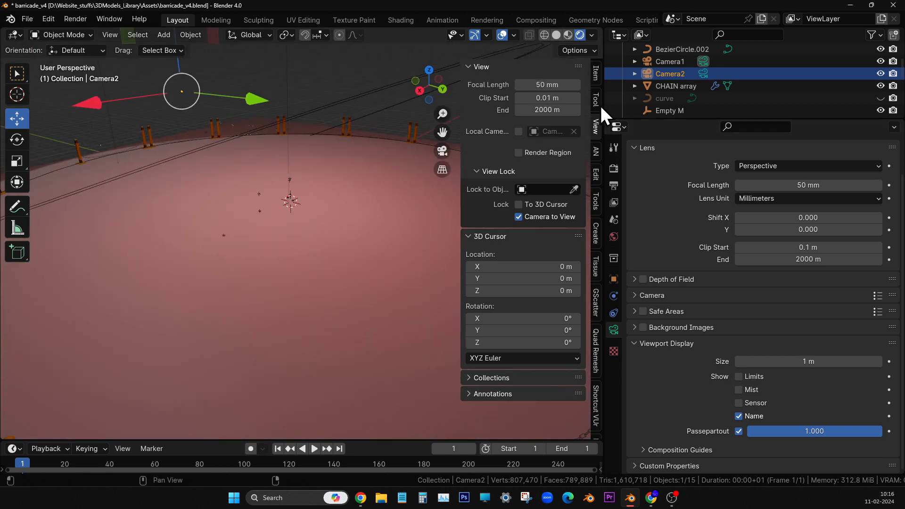
{"action": "middle_click_drag", "start_coordinate": [339, 265], "coordinate": [355, 255]}
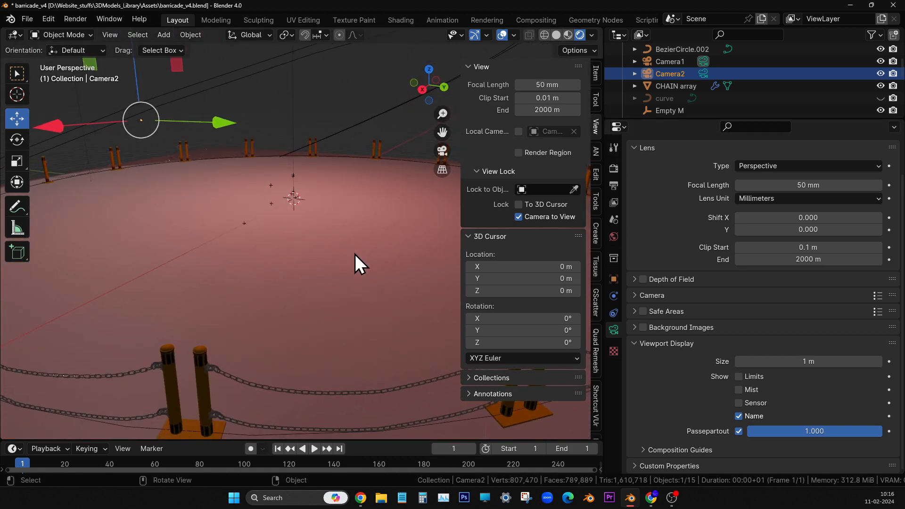
{"action": "key", "text": "KP_0"}
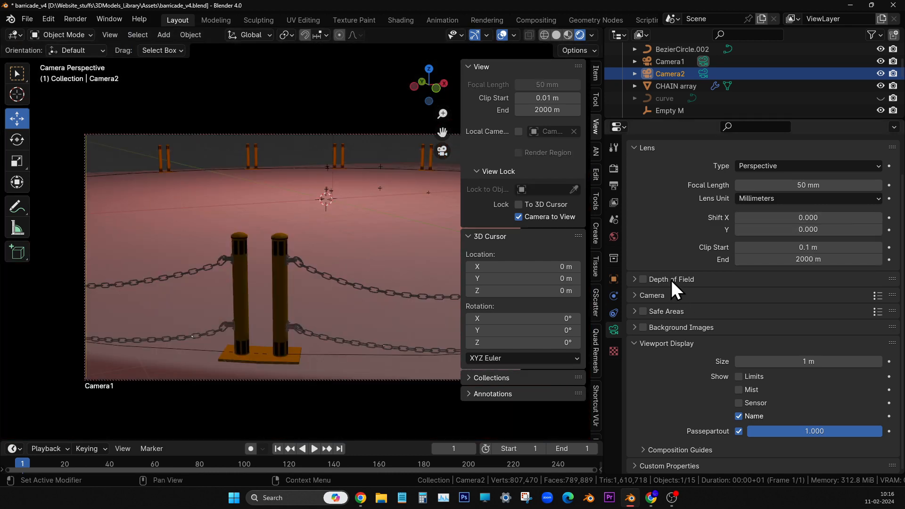
Open the scene properties and choose Camera1 as the scene's active camera.
{"action": "left_click", "coordinate": [614, 220]}
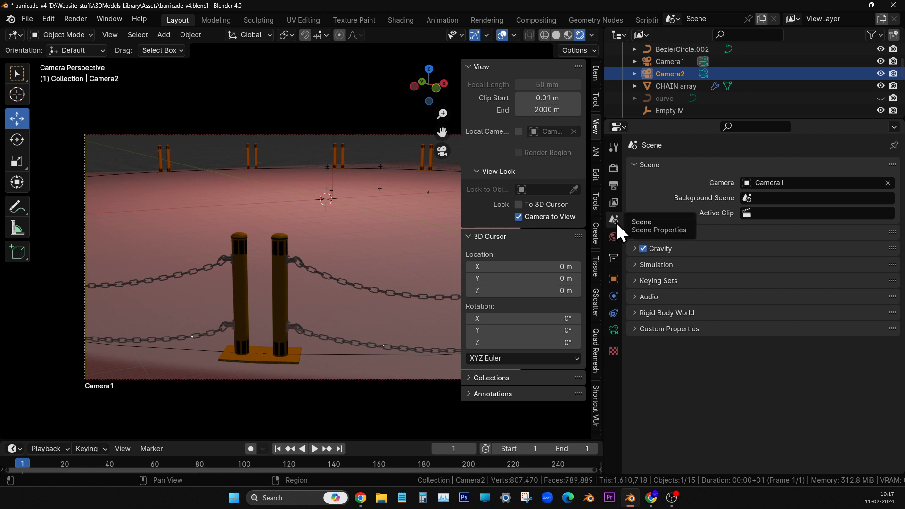
{"action": "left_click", "coordinate": [818, 179]}
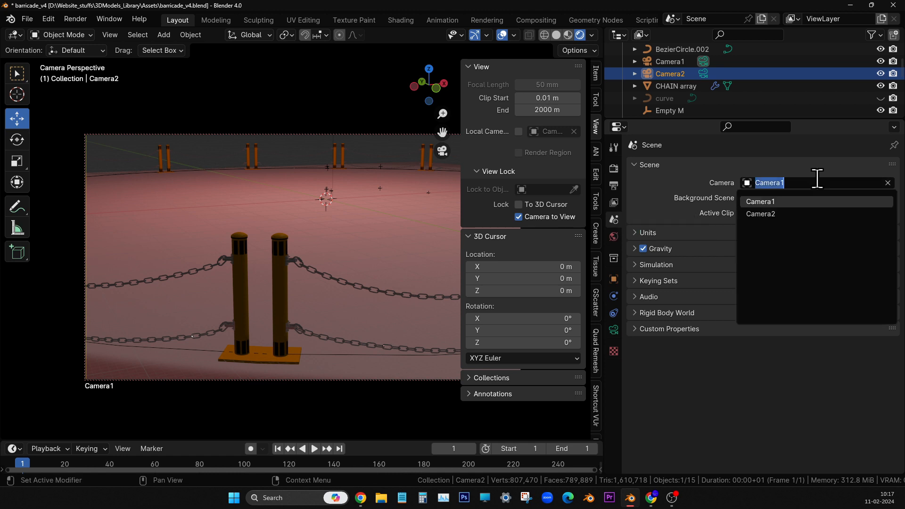
{"action": "left_click", "coordinate": [797, 203]}
{"action": "left_click", "coordinate": [593, 103]}
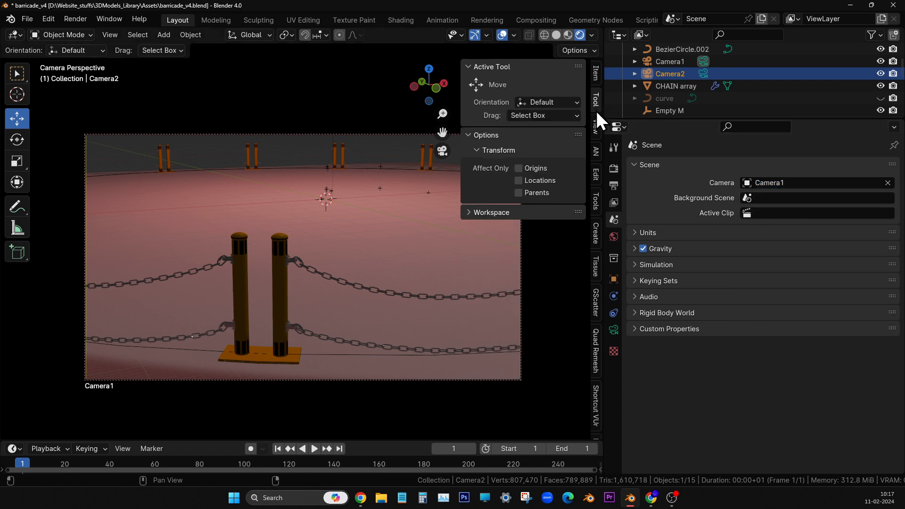
{"action": "left_click", "coordinate": [596, 125]}
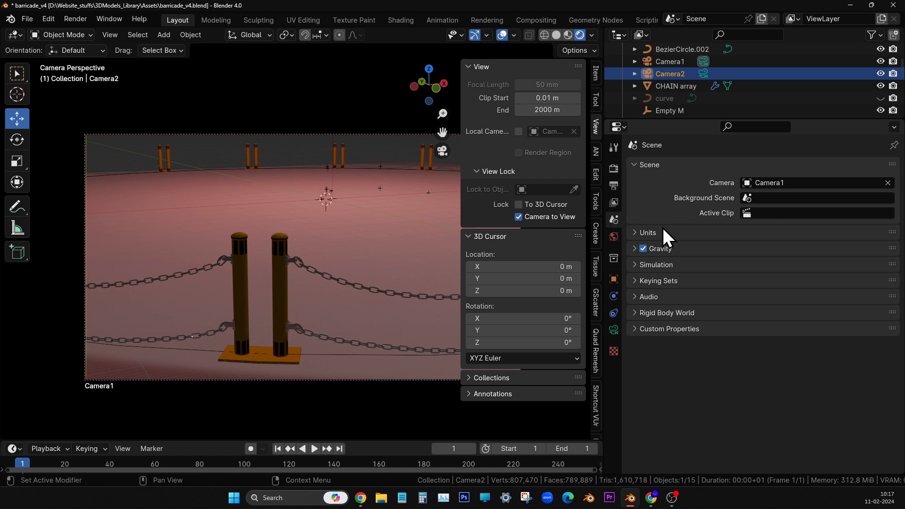
{"action": "left_click", "coordinate": [819, 184]}
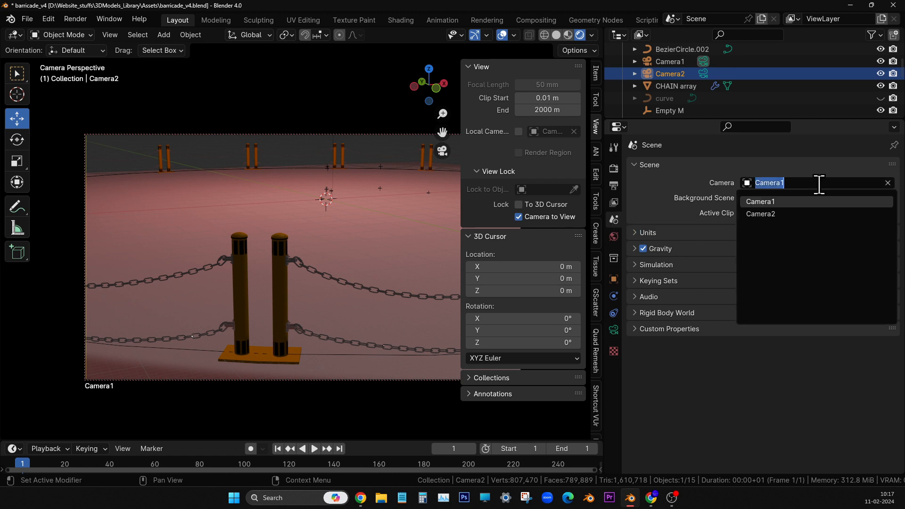
{"action": "left_click", "coordinate": [812, 203]}
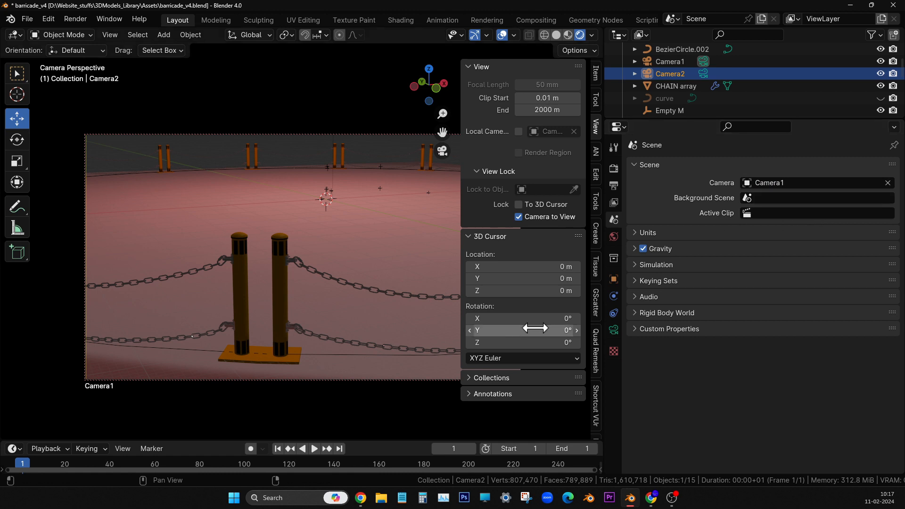
{"action": "double_click", "coordinate": [679, 74]}
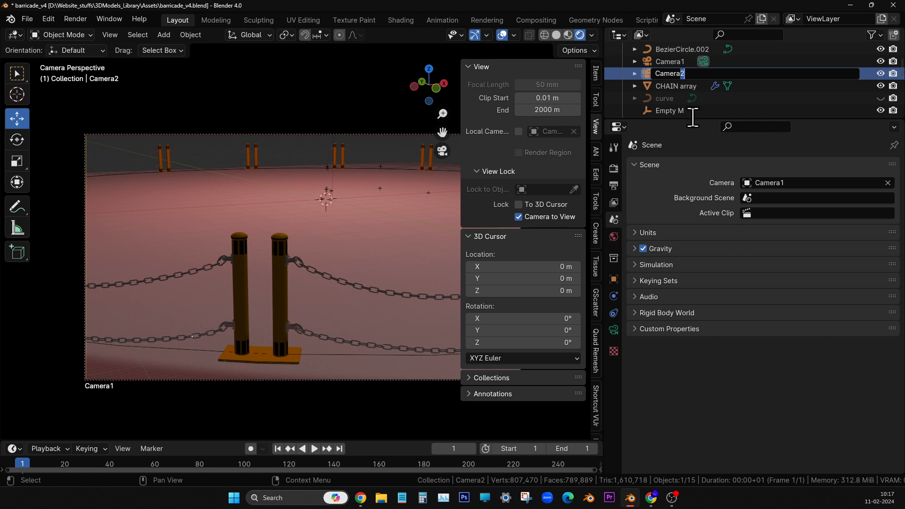
{"action": "left_click", "coordinate": [689, 214]}
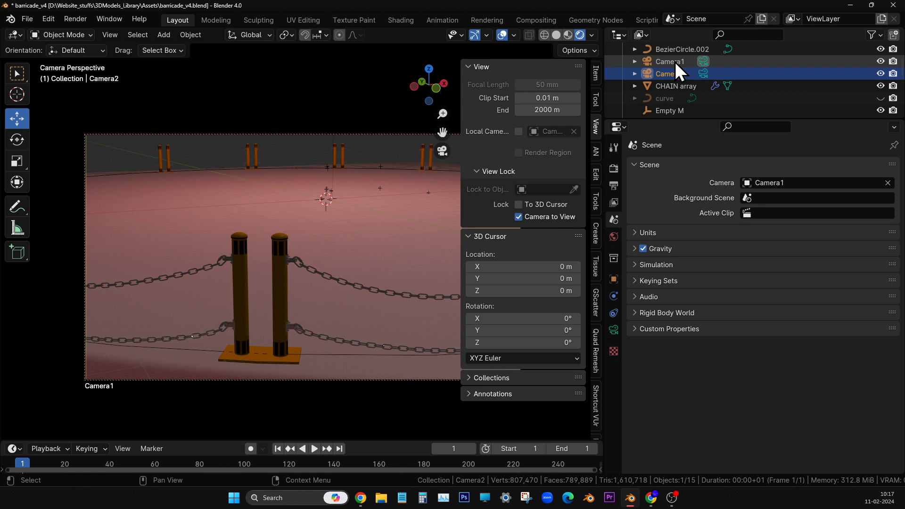
Render the current frame through Camera1, examine the full image, and close the render window.
{"action": "left_click", "coordinate": [806, 182]}
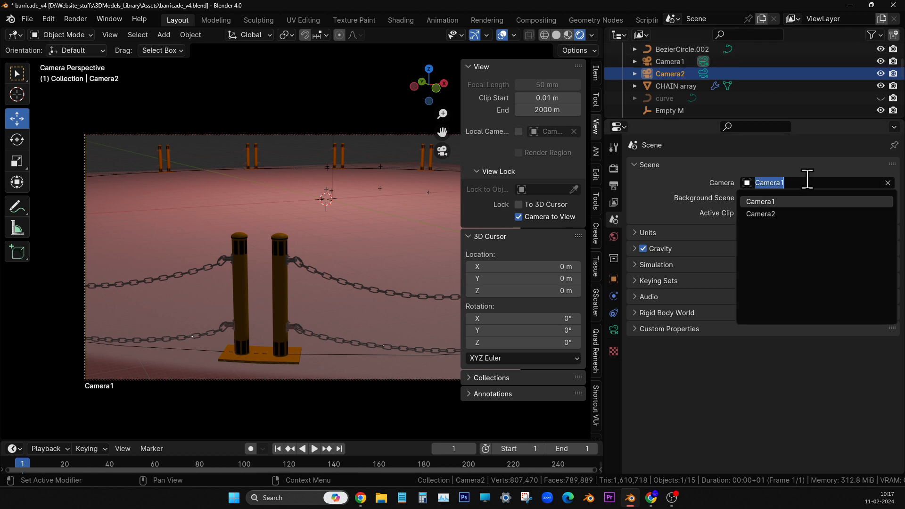
{"action": "left_click", "coordinate": [797, 200]}
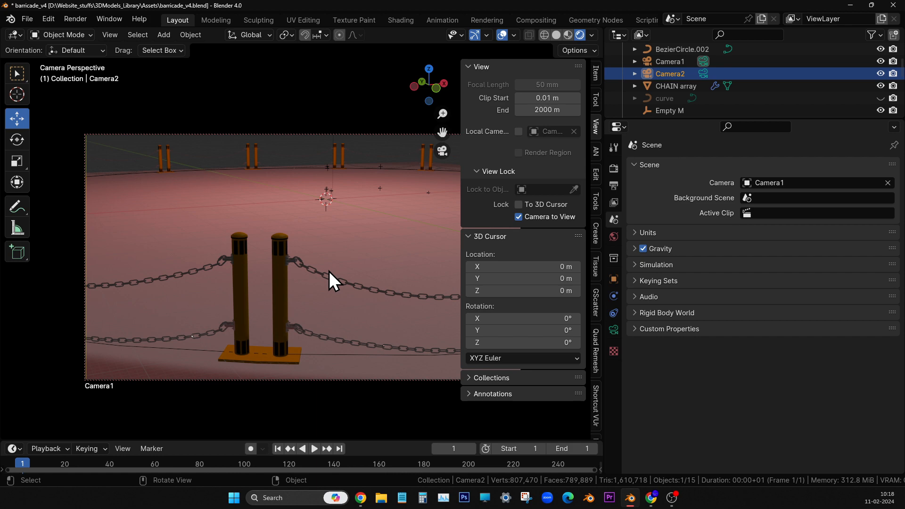
{"action": "key", "text": "F12"}
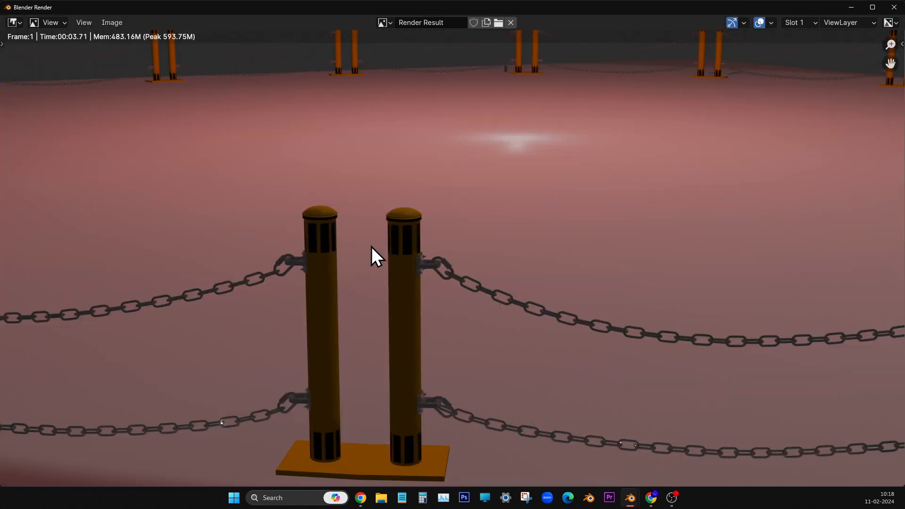
{"action": "scroll", "coordinate": [372, 250], "scroll_direction": "down", "scroll_amount": 3}
{"action": "scroll", "coordinate": [372, 244], "scroll_direction": "up", "scroll_amount": 1}
{"action": "scroll", "coordinate": [372, 244], "scroll_direction": "up", "scroll_amount": 1}
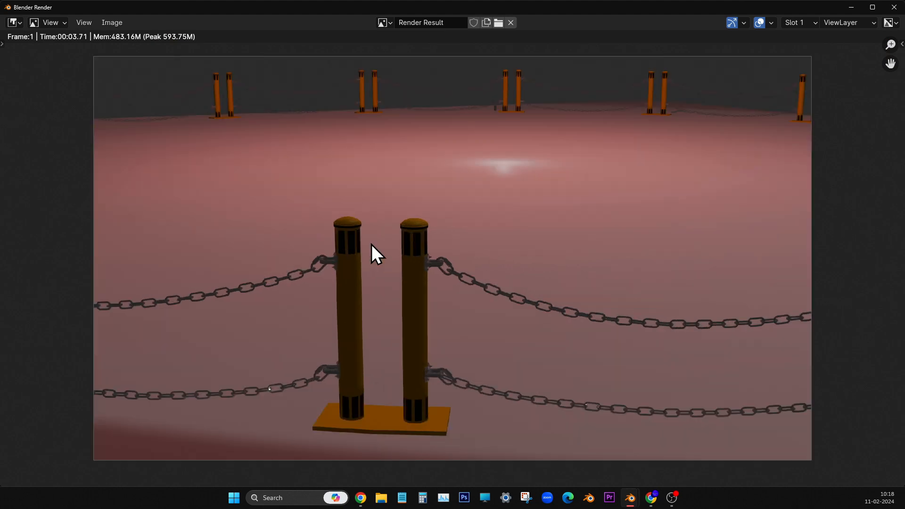
{"action": "scroll", "coordinate": [371, 244], "scroll_direction": "down", "scroll_amount": 1}
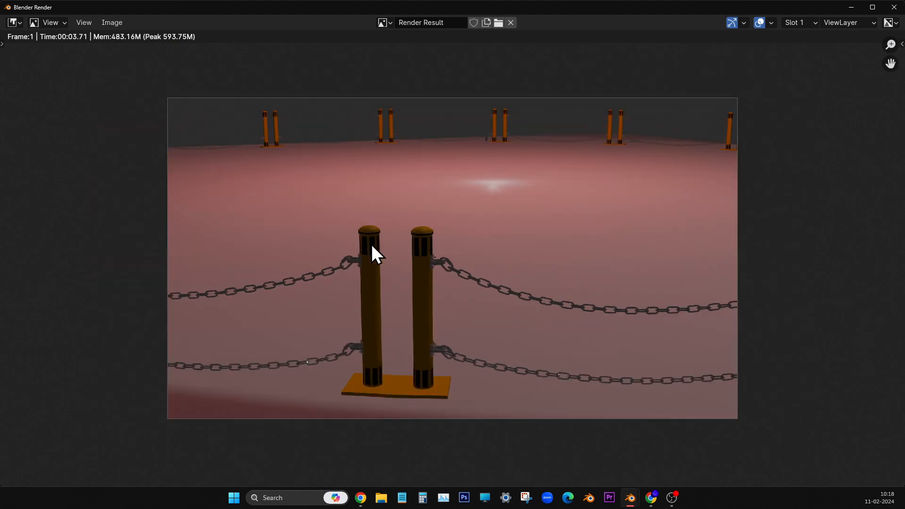
{"action": "left_click", "coordinate": [895, 7]}
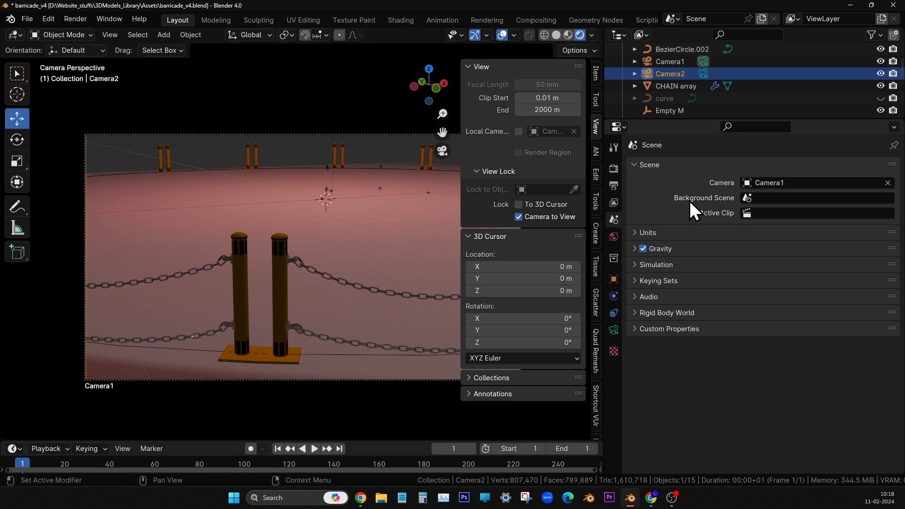
Choose Camera1 again as the scene camera and deselect all objects.
{"action": "left_click", "coordinate": [809, 182]}
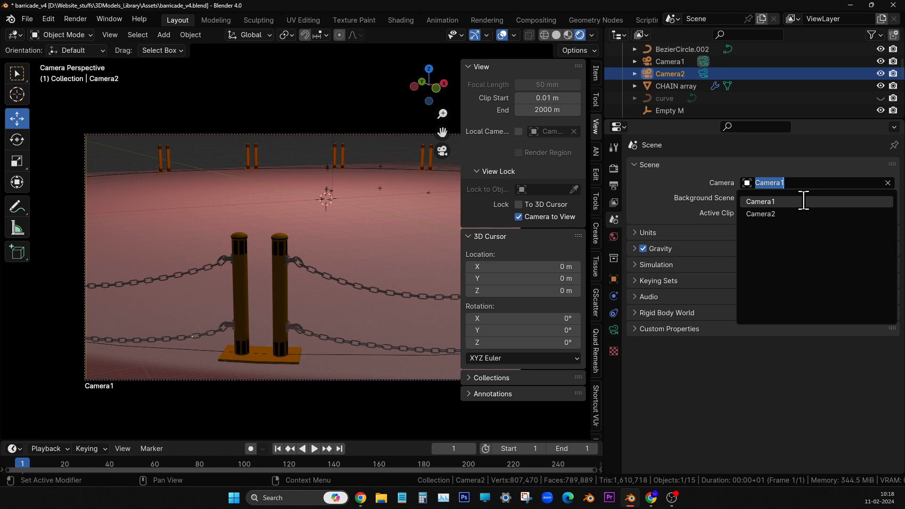
{"action": "left_click", "coordinate": [804, 200]}
{"action": "left_click", "coordinate": [401, 92]}
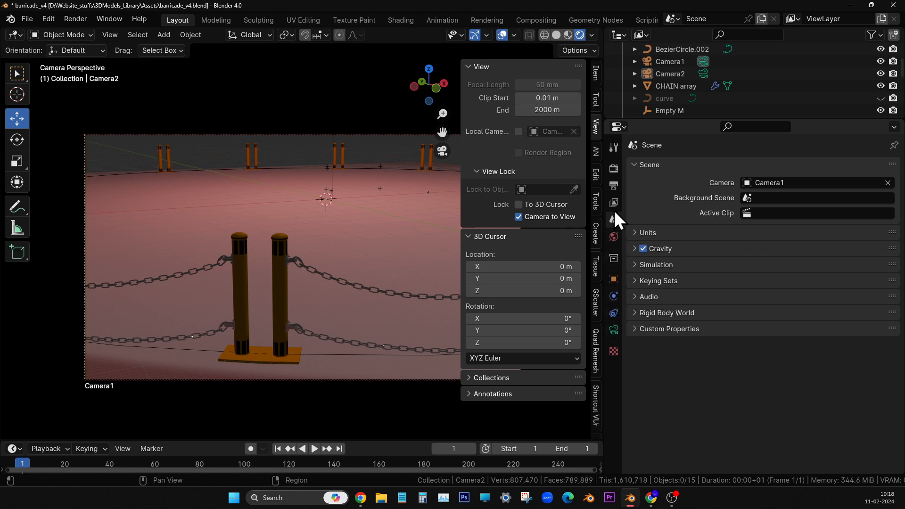
Select Camera1 and set its lens focal length to 40 mm.
{"action": "left_click", "coordinate": [684, 61]}
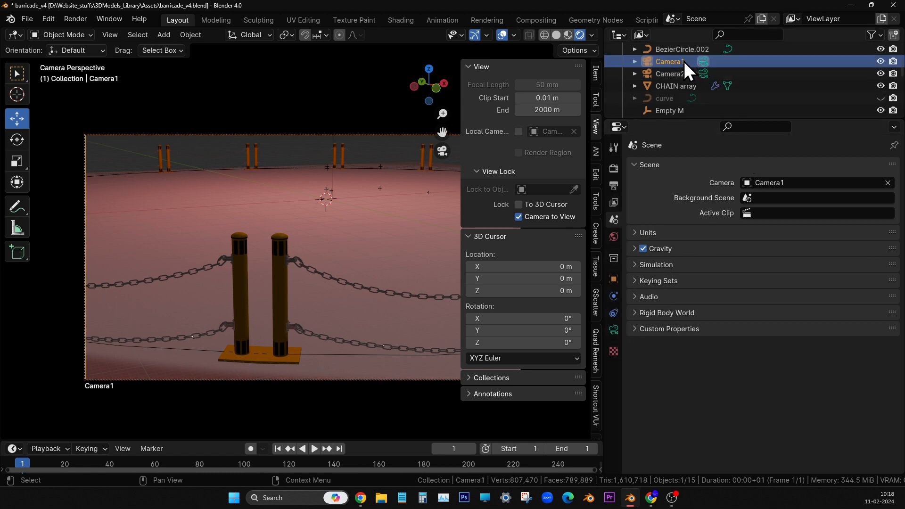
{"action": "left_click", "coordinate": [614, 330]}
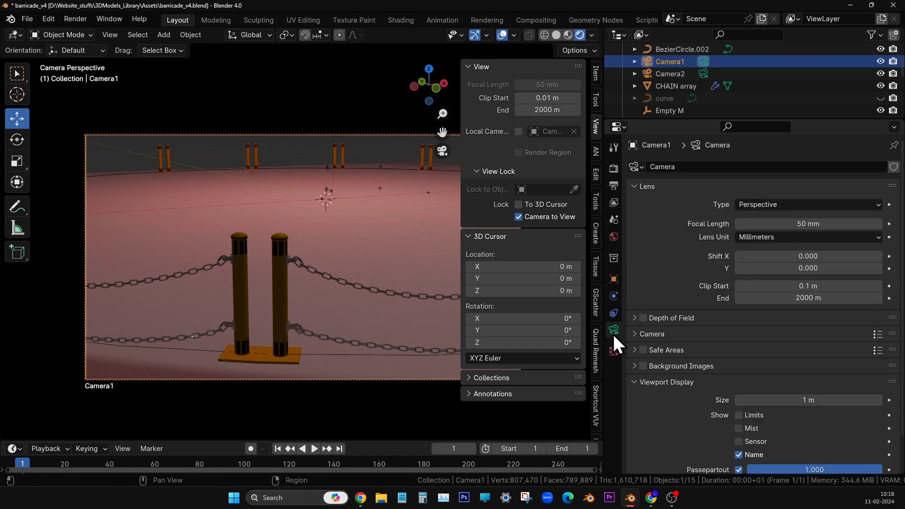
{"action": "left_click", "coordinate": [810, 222]}
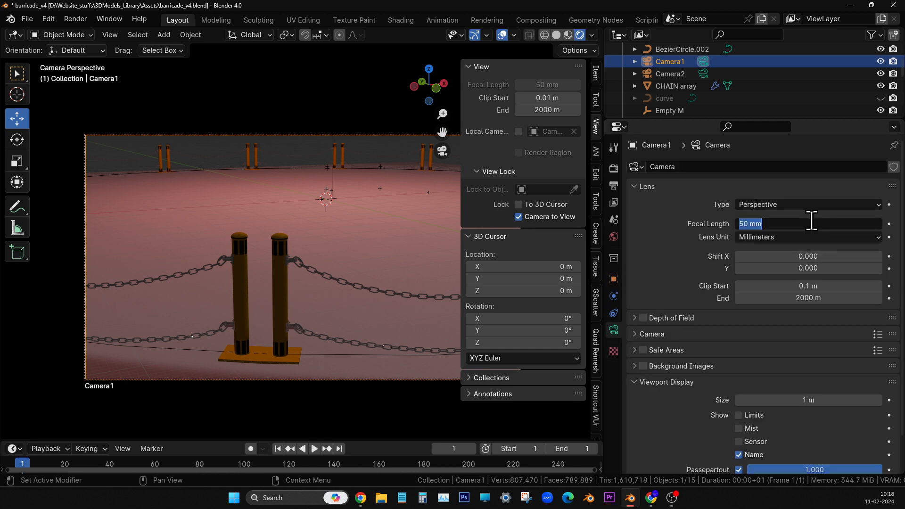
{"action": "type", "text": "40"}
{"action": "key", "text": "Return"}
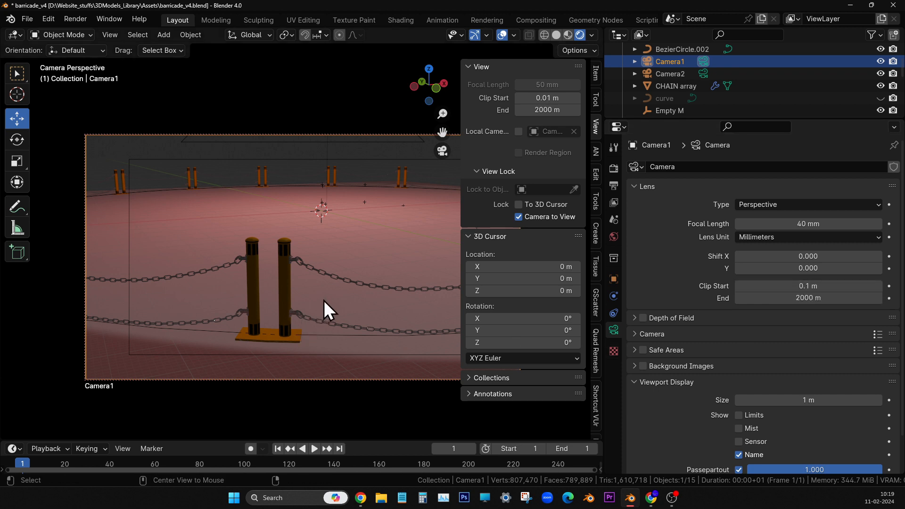
Move Camera1 closer to the two front posts and set its clip start to 0.0001 m.
{"action": "middle_click_drag", "start_coordinate": [320, 325], "coordinate": [344, 323]}
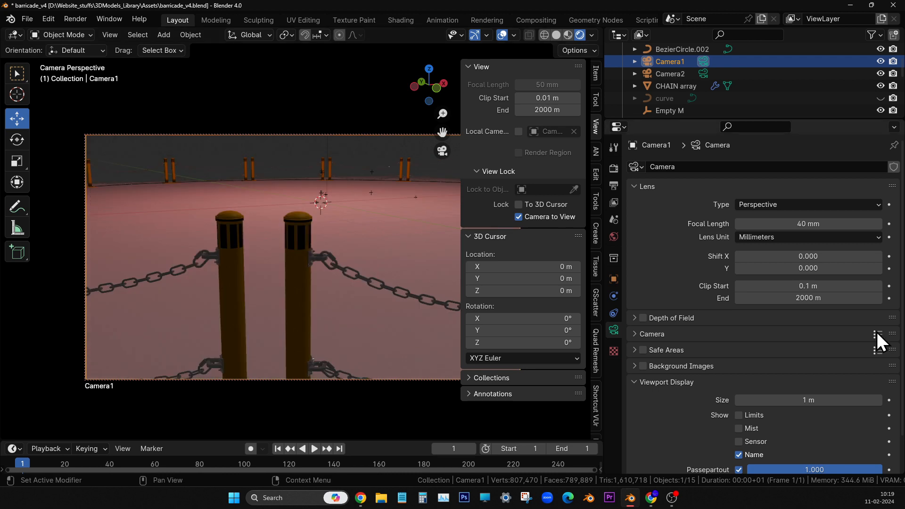
{"action": "left_click", "coordinate": [828, 288]}
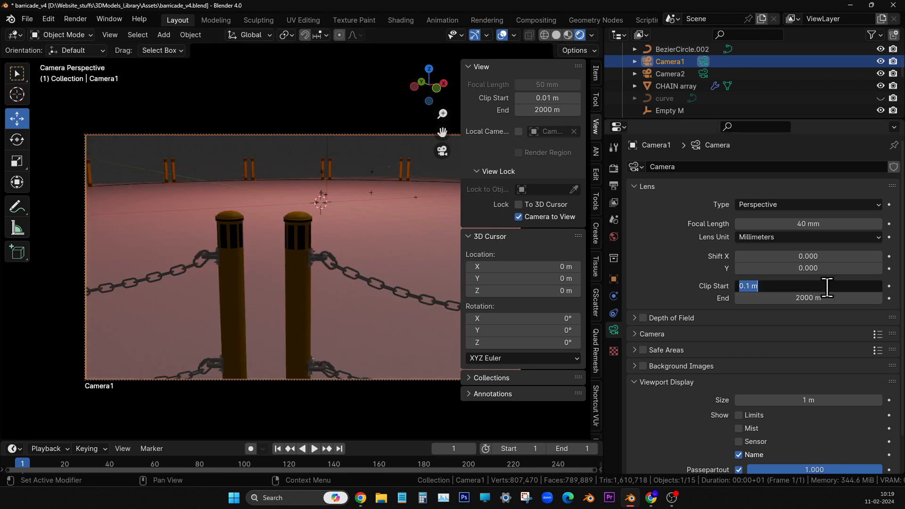
{"action": "type", "text": ".0001"}
{"action": "key", "text": "Return"}
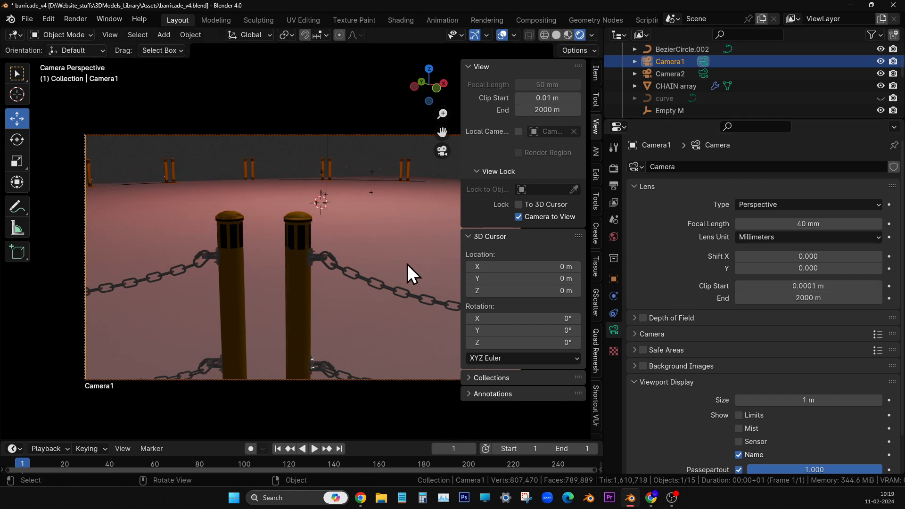
Bring Camera1 right up to the posts near the chain hook and set its clip start to 1 m.
{"action": "mouse_move", "coordinate": [407, 264]}
{"action": "middle_mouse_down"}
{"action": "mouse_move", "coordinate": [394, 282]}
{"action": "mouse_move", "coordinate": [396, 256]}
{"action": "mouse_move", "coordinate": [399, 264]}
{"action": "middle_mouse_up"}
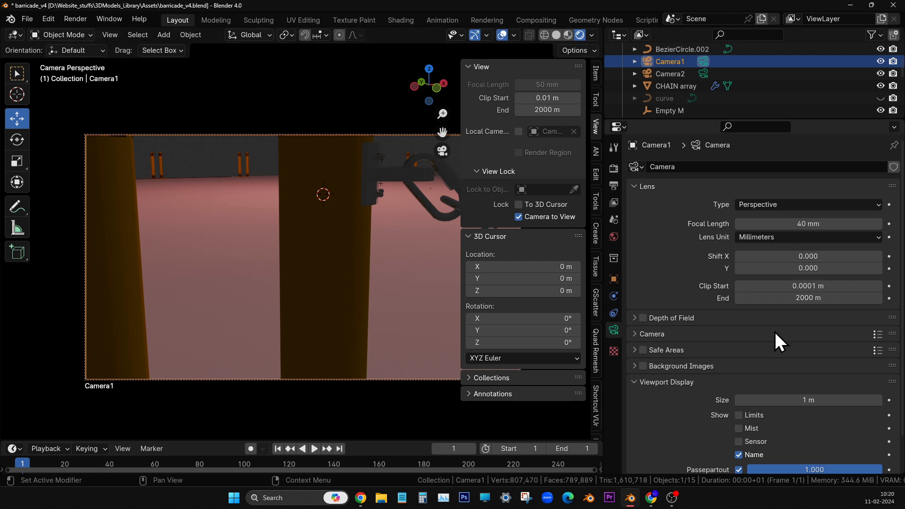
{"action": "left_click", "coordinate": [809, 287]}
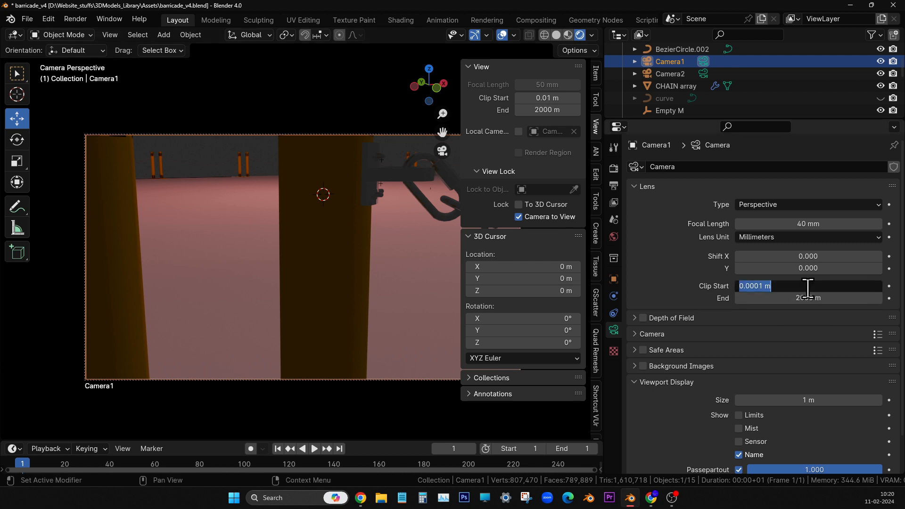
{"action": "type", "text": "1"}
{"action": "key", "text": "Return"}
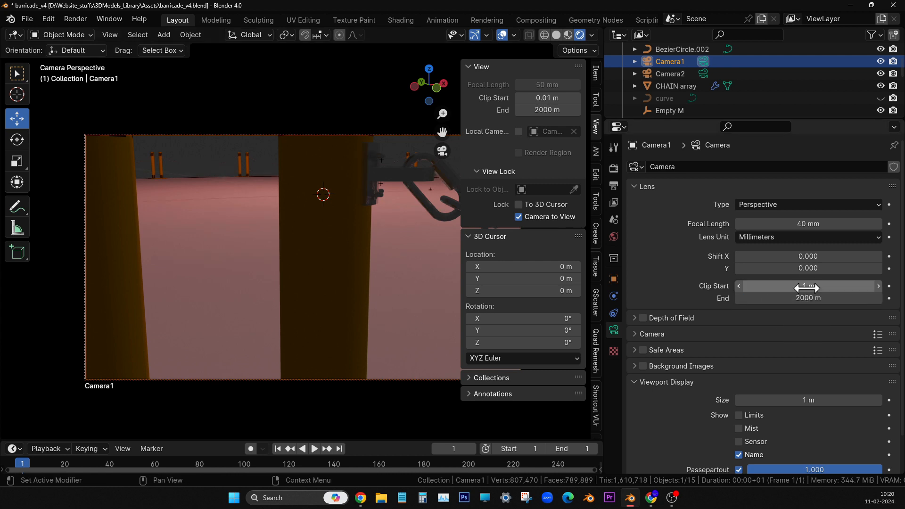
Pull Camera1 back until both front posts and their chains are framed, and raise its clip start to 154 m.
{"action": "left_click", "coordinate": [816, 286]}
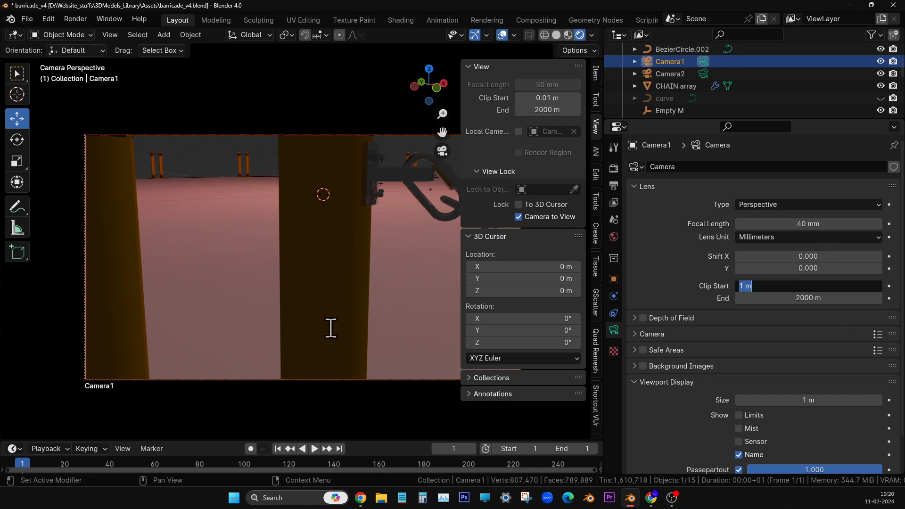
{"action": "left_click", "coordinate": [360, 230]}
{"action": "scroll", "coordinate": [372, 277], "scroll_direction": "down", "scroll_amount": 3}
{"action": "scroll", "coordinate": [372, 277], "scroll_direction": "up", "scroll_amount": 1}
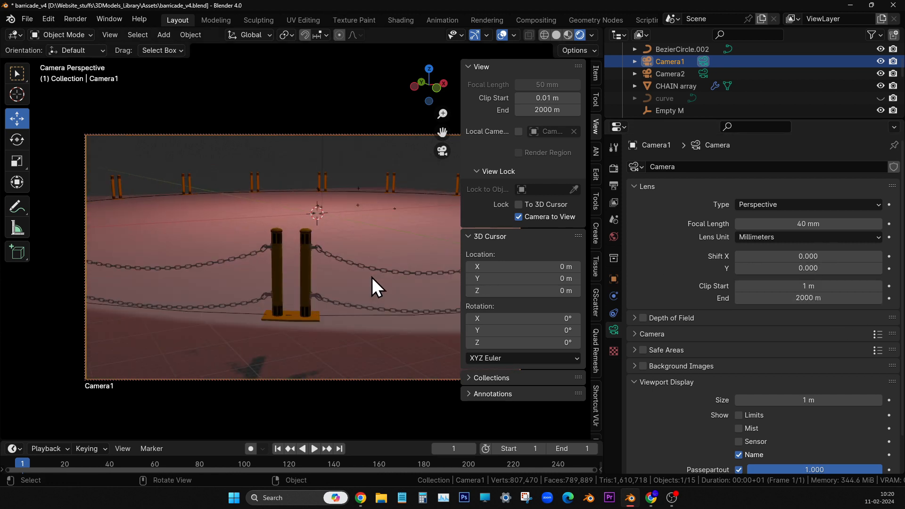
{"action": "left_click_drag", "start_coordinate": [764, 287], "coordinate": [830, 287]}
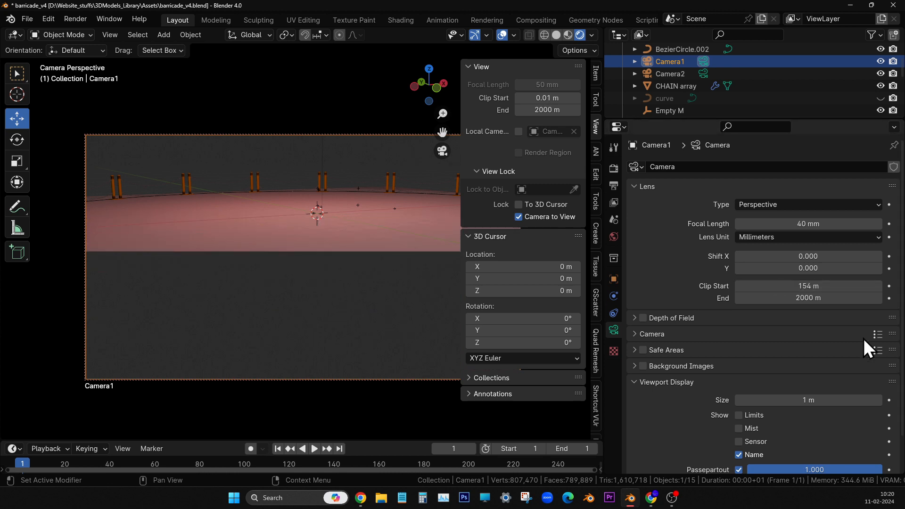
Set Camera1's clip end to 200 m and raise it to 257 m.
{"action": "left_click", "coordinate": [825, 297]}
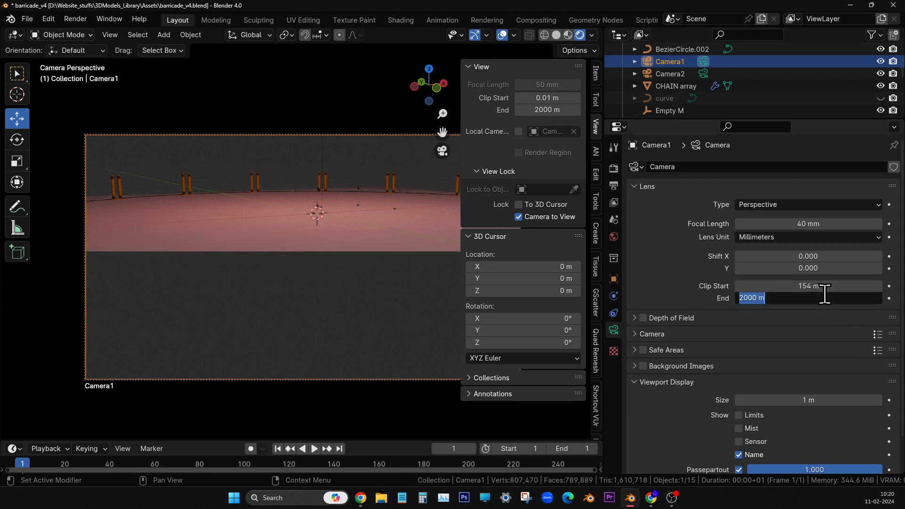
{"action": "type", "text": "200"}
{"action": "key", "text": "Return"}
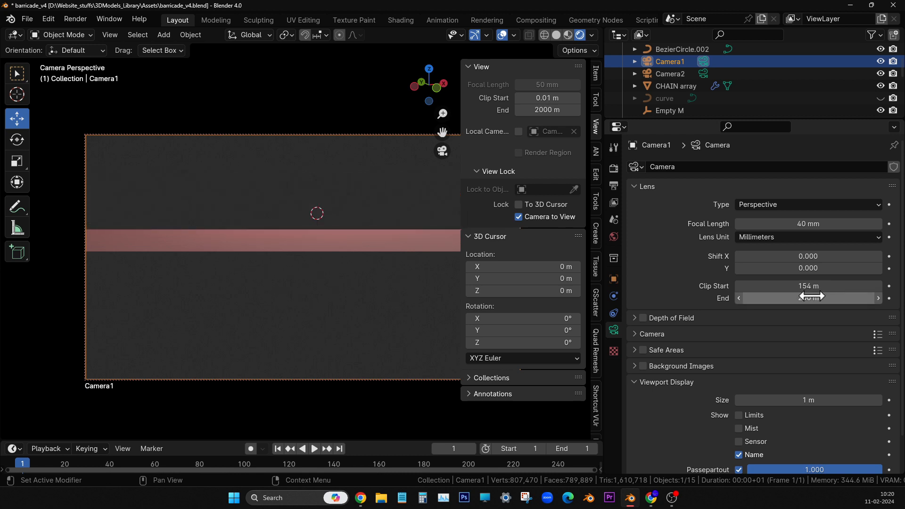
{"action": "left_click_drag", "start_coordinate": [824, 294], "coordinate": [844, 295]}
Set Camera1's clip end to 1000 m and its clip start to 0.1 m.
{"action": "left_click", "coordinate": [765, 298]}
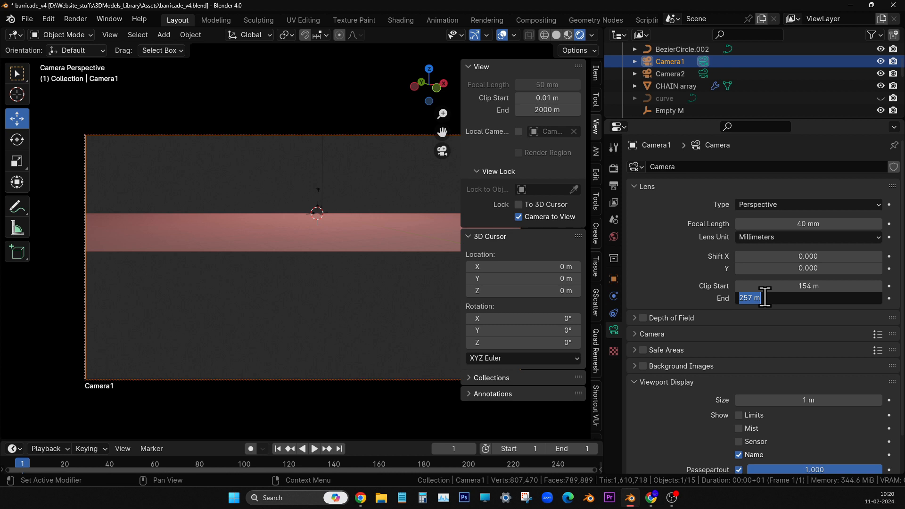
{"action": "type", "text": "1000"}
{"action": "key", "text": "Return"}
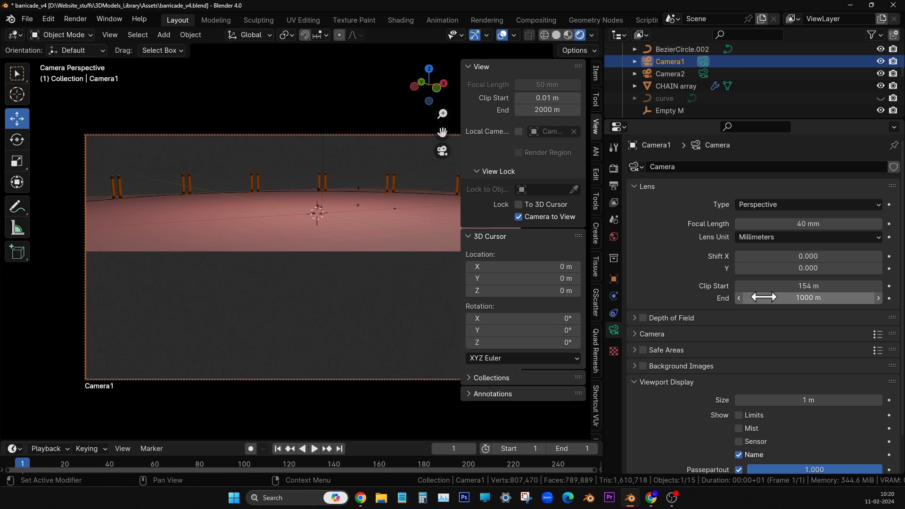
{"action": "left_click", "coordinate": [806, 286]}
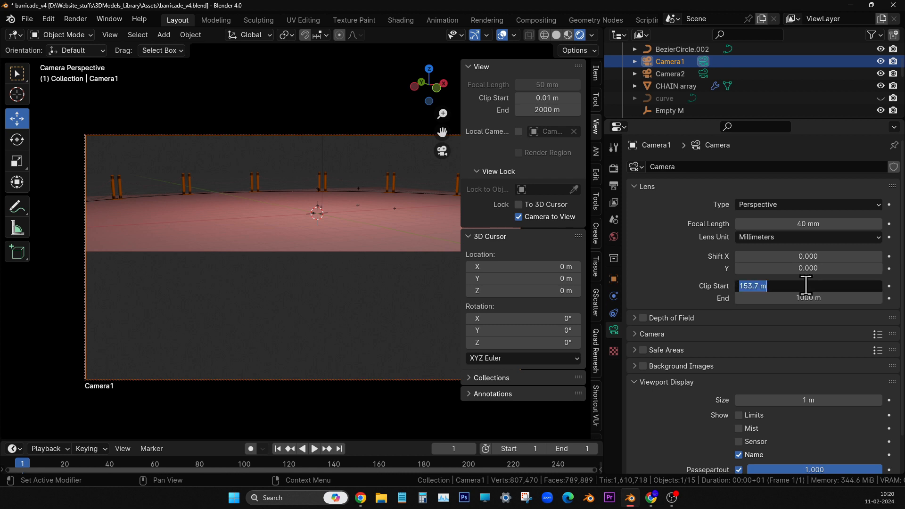
{"action": "type", "text": "0.1"}
{"action": "key", "text": "Return"}
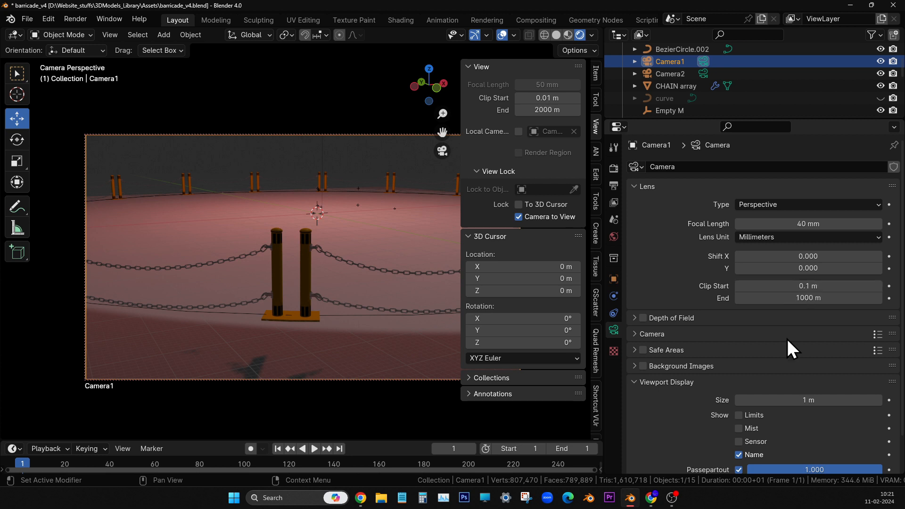
Enable safe areas for Camera1 and check the whole camera frame with the viewport sidebar temporarily hidden.
{"action": "scroll", "coordinate": [712, 397], "scroll_direction": "down", "scroll_amount": 2}
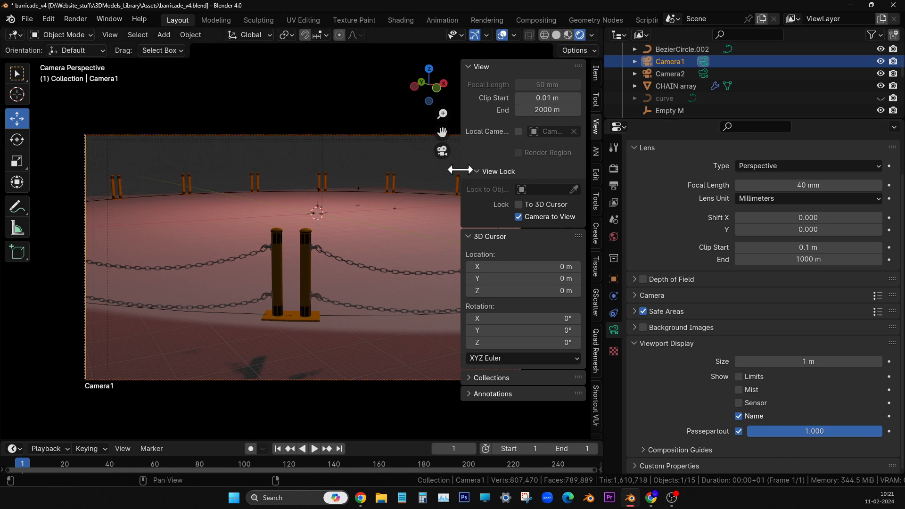
{"action": "left_click_drag", "start_coordinate": [460, 170], "coordinate": [644, 171]}
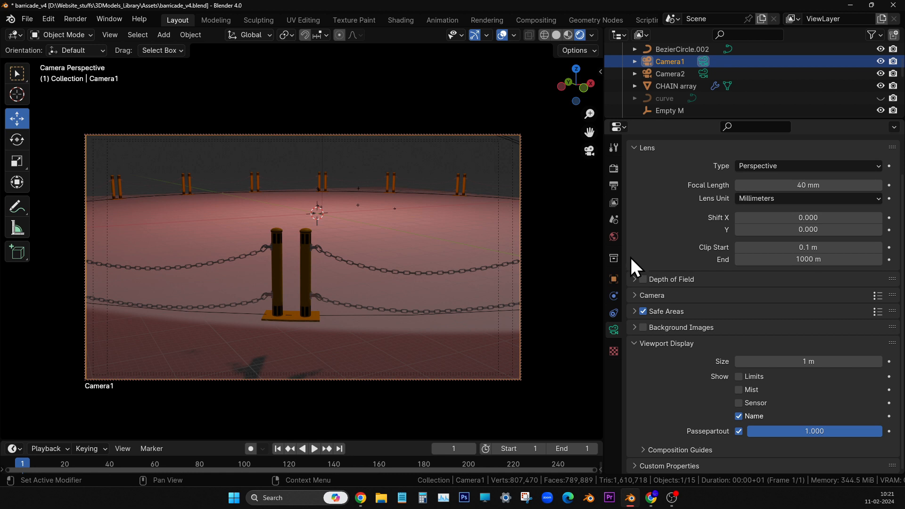
{"action": "left_click", "coordinate": [601, 73]}
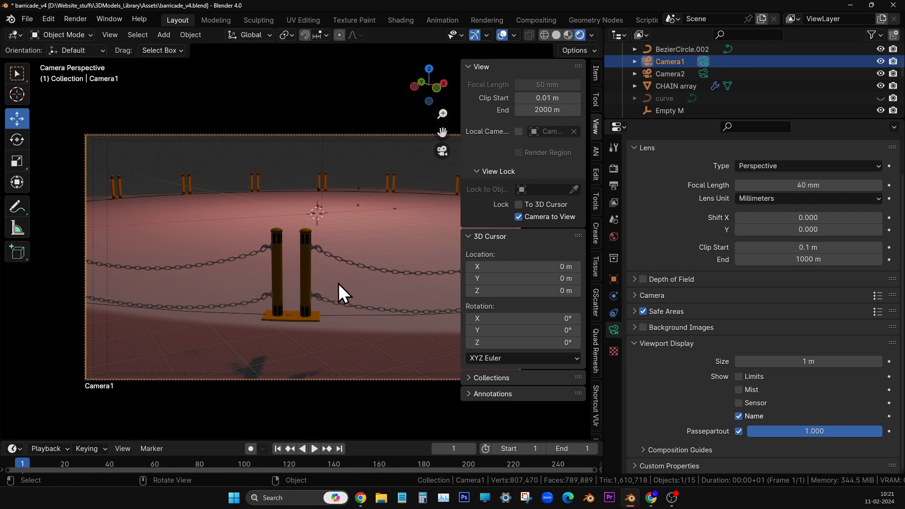
Orbit Camera1 slightly around the front posts, and unlock it from the view to test free orbiting outside the camera.
{"action": "mouse_move", "coordinate": [336, 284]}
{"action": "middle_mouse_down"}
{"action": "mouse_move", "coordinate": [325, 285]}
{"action": "mouse_move", "coordinate": [335, 284]}
{"action": "middle_mouse_up"}
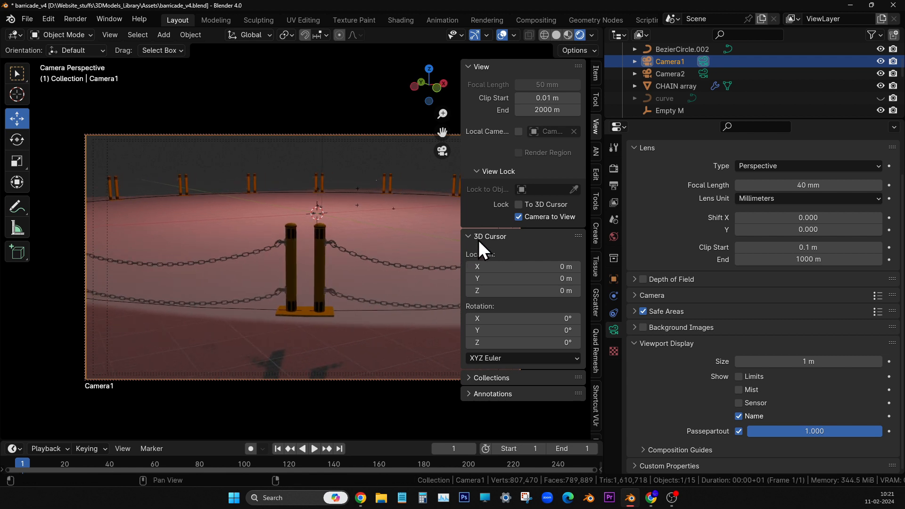
{"action": "left_click", "coordinate": [519, 218]}
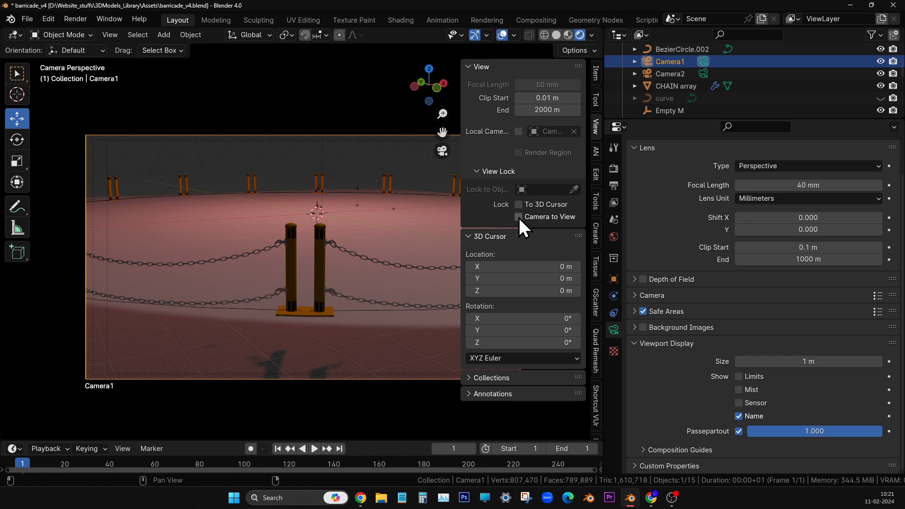
{"action": "mouse_move", "coordinate": [302, 318]}
{"action": "middle_mouse_down"}
{"action": "mouse_move", "coordinate": [288, 330]}
{"action": "mouse_move", "coordinate": [322, 330]}
{"action": "mouse_move", "coordinate": [346, 304]}
{"action": "mouse_move", "coordinate": [298, 322]}
{"action": "mouse_move", "coordinate": [289, 360]}
{"action": "mouse_move", "coordinate": [344, 321]}
{"action": "mouse_move", "coordinate": [307, 339]}
{"action": "mouse_move", "coordinate": [316, 325]}
{"action": "middle_mouse_up"}
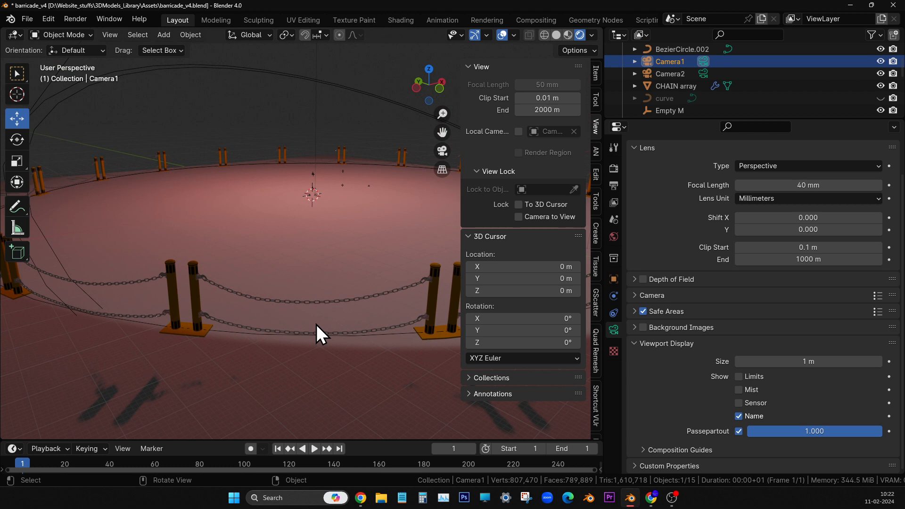
{"action": "key", "text": "KP_0"}
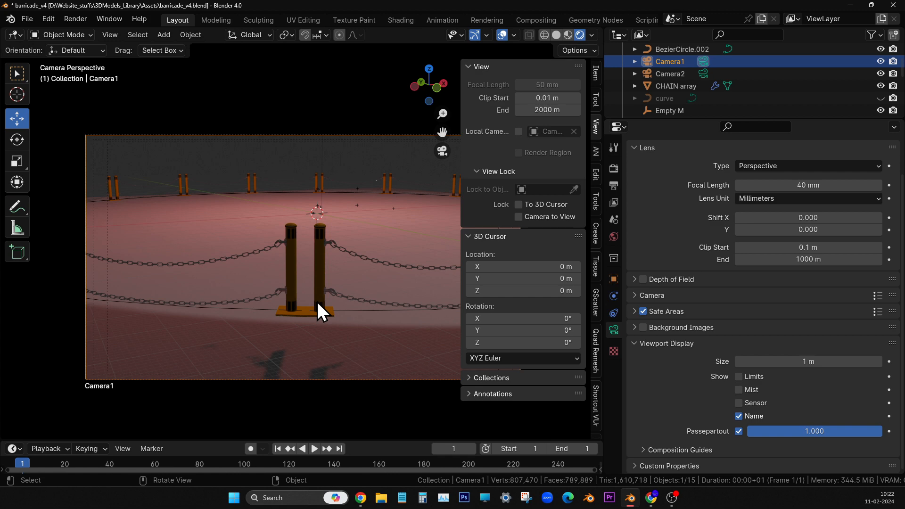
{"action": "middle_click_drag", "start_coordinate": [318, 302], "coordinate": [307, 307]}
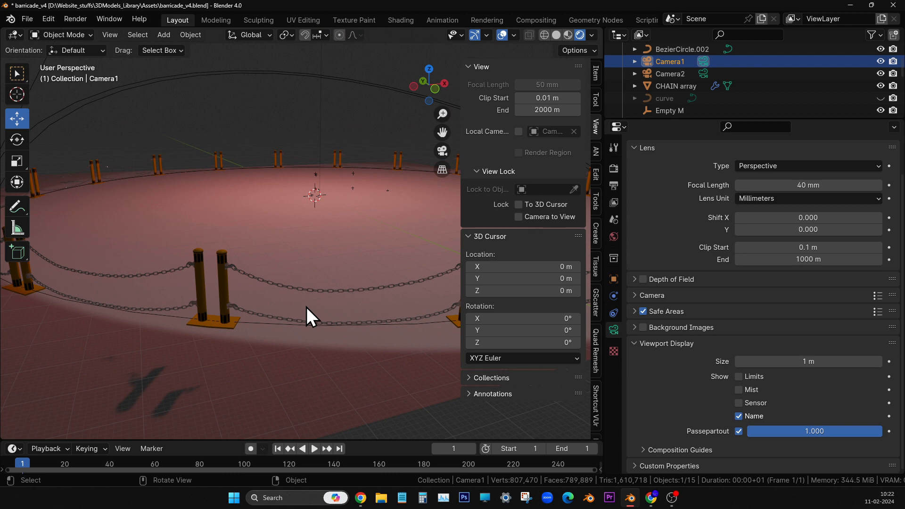
{"action": "key", "text": "KP_0"}
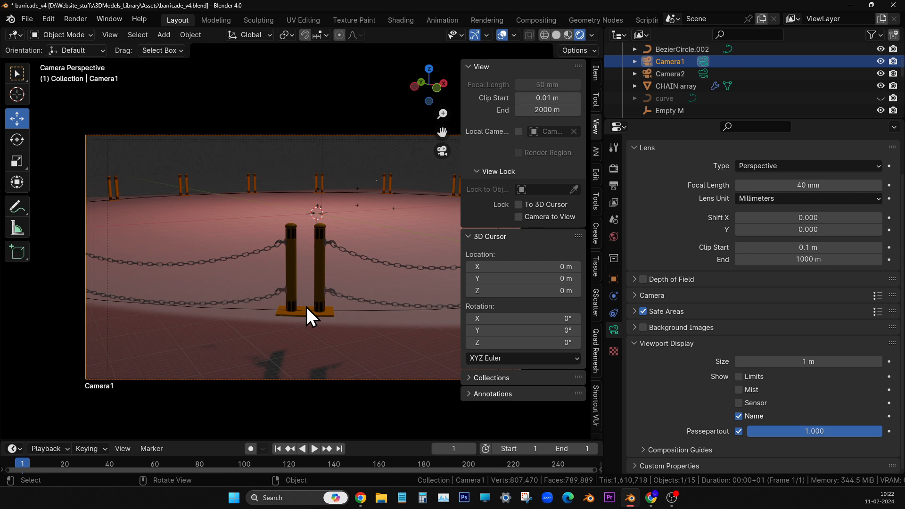
Reframe Camera1 with the camera locked to the view so the front posts sit left of centre, and unlock it.
{"action": "left_click", "coordinate": [519, 218]}
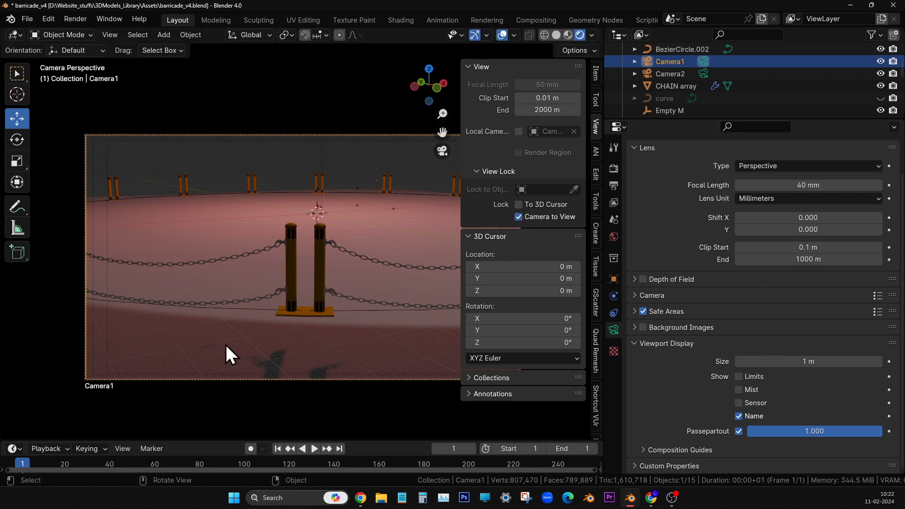
{"action": "mouse_move", "coordinate": [338, 300]}
{"action": "middle_mouse_down"}
{"action": "mouse_move", "coordinate": [319, 308]}
{"action": "mouse_move", "coordinate": [338, 302]}
{"action": "mouse_move", "coordinate": [328, 305]}
{"action": "mouse_move", "coordinate": [332, 297]}
{"action": "mouse_move", "coordinate": [337, 312]}
{"action": "mouse_move", "coordinate": [327, 301]}
{"action": "middle_mouse_up"}
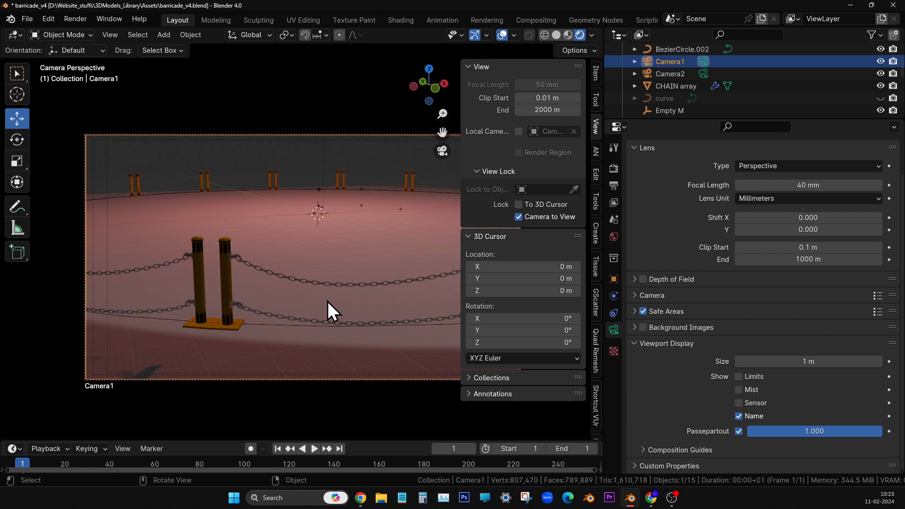
{"action": "left_click", "coordinate": [519, 218]}
Inspect the barricade ring from outside the camera, and return to Camera1's view with the camera locked to the view.
{"action": "middle_click_drag", "start_coordinate": [174, 281], "coordinate": [243, 290]}
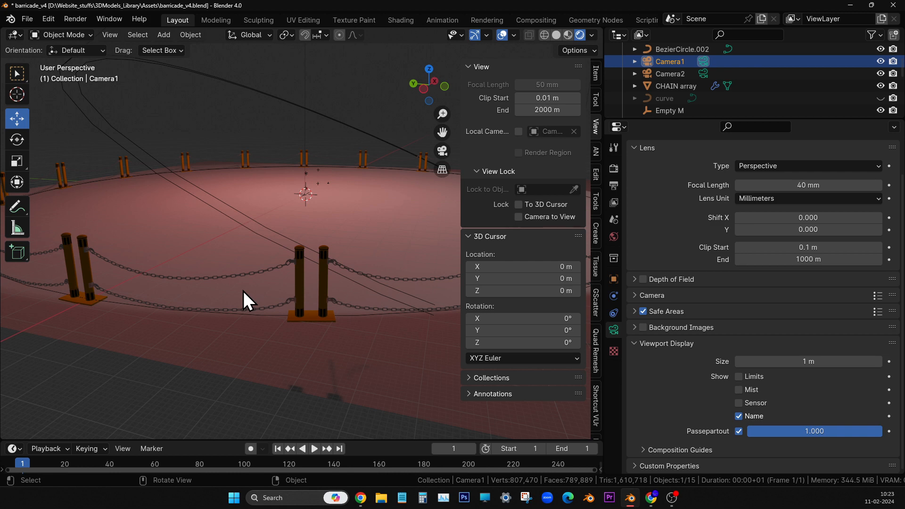
{"action": "key", "text": "KP_0"}
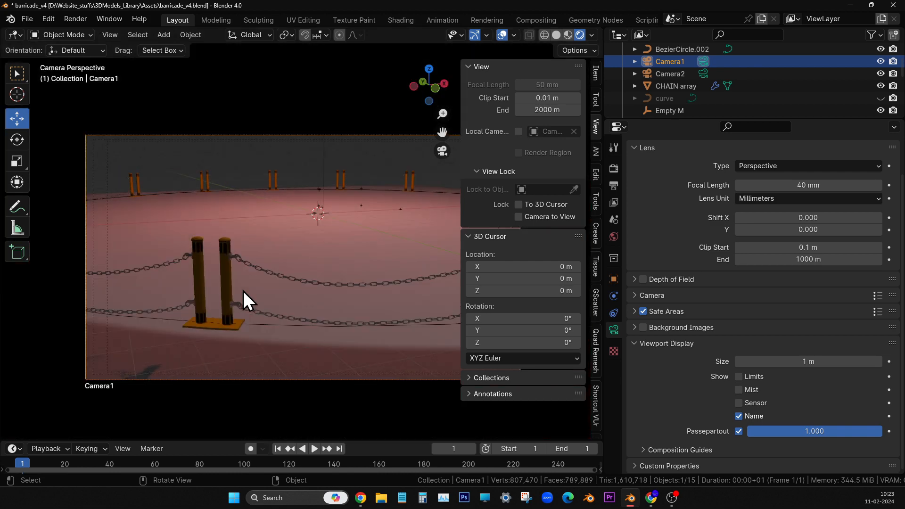
{"action": "left_click", "coordinate": [540, 217]}
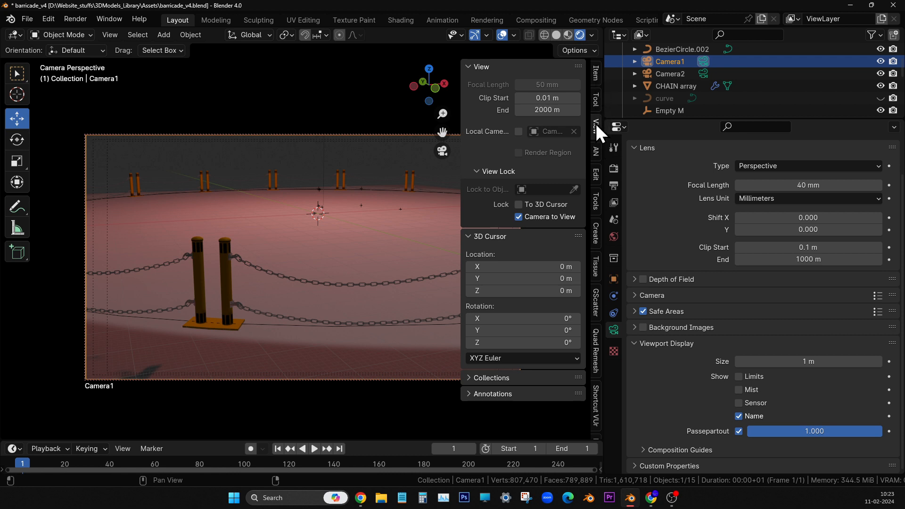
Unlock the camera from the view and examine Camera1's frame at closer and wider zoom without moving the camera.
{"action": "left_click", "coordinate": [519, 217]}
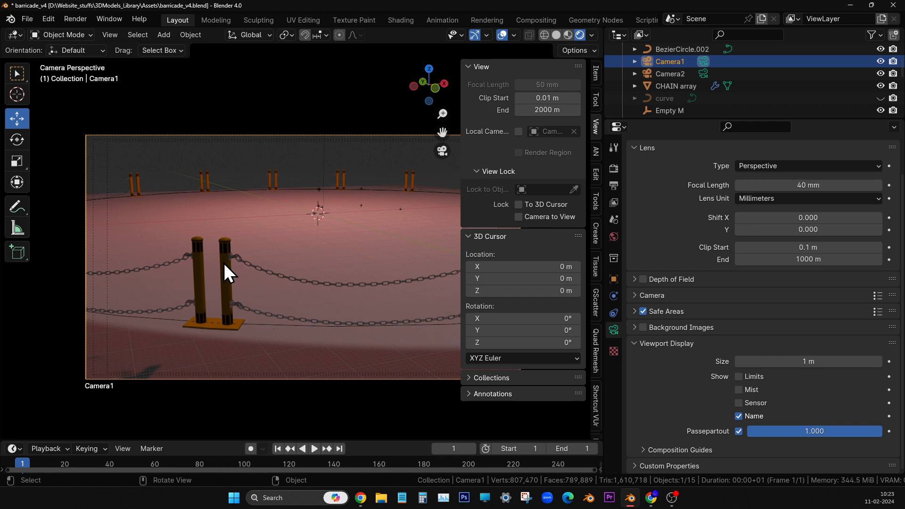
{"action": "scroll", "coordinate": [225, 263], "scroll_direction": "up", "scroll_amount": 3}
{"action": "scroll", "coordinate": [225, 263], "scroll_direction": "down", "scroll_amount": 5}
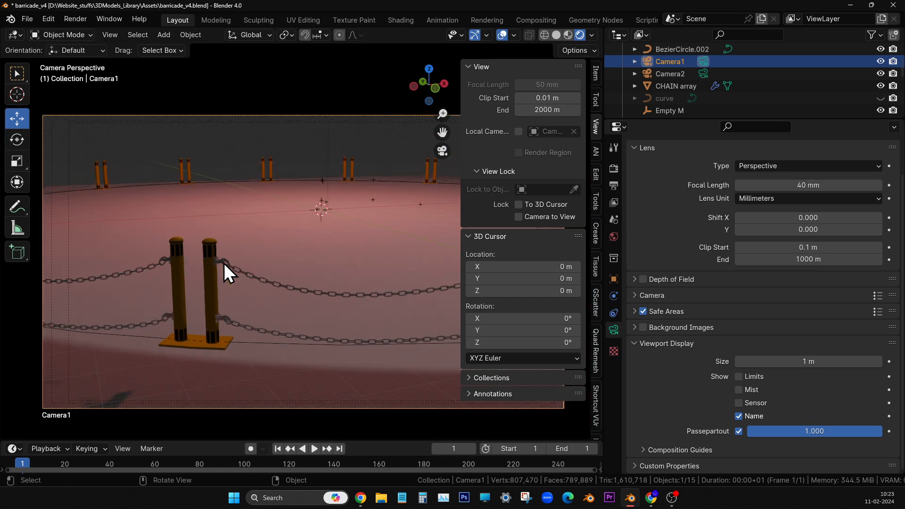
{"action": "scroll", "coordinate": [218, 262], "scroll_direction": "up", "scroll_amount": 4}
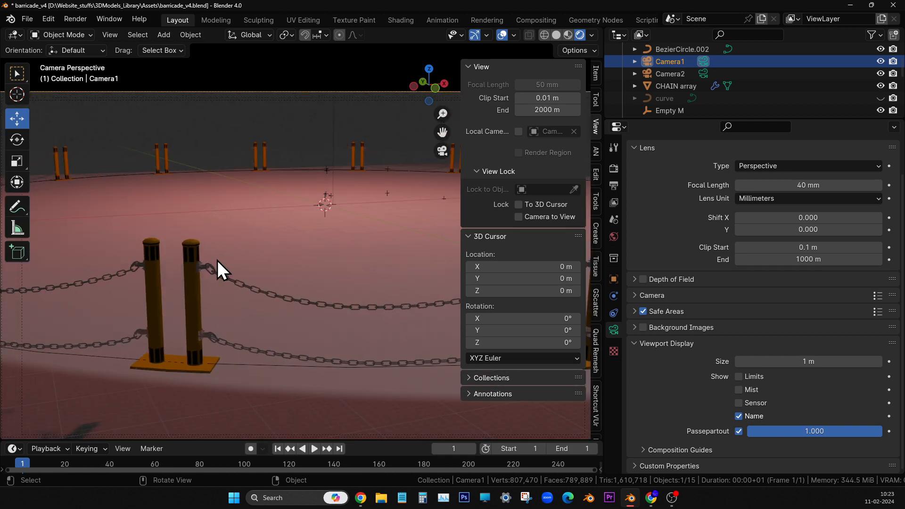
{"action": "scroll", "coordinate": [222, 261], "scroll_direction": "down", "scroll_amount": 5}
{"action": "scroll", "coordinate": [227, 261], "scroll_direction": "up", "scroll_amount": 5}
{"action": "scroll", "coordinate": [227, 262], "scroll_direction": "down", "scroll_amount": 5}
{"action": "scroll", "coordinate": [227, 261], "scroll_direction": "up", "scroll_amount": 3}
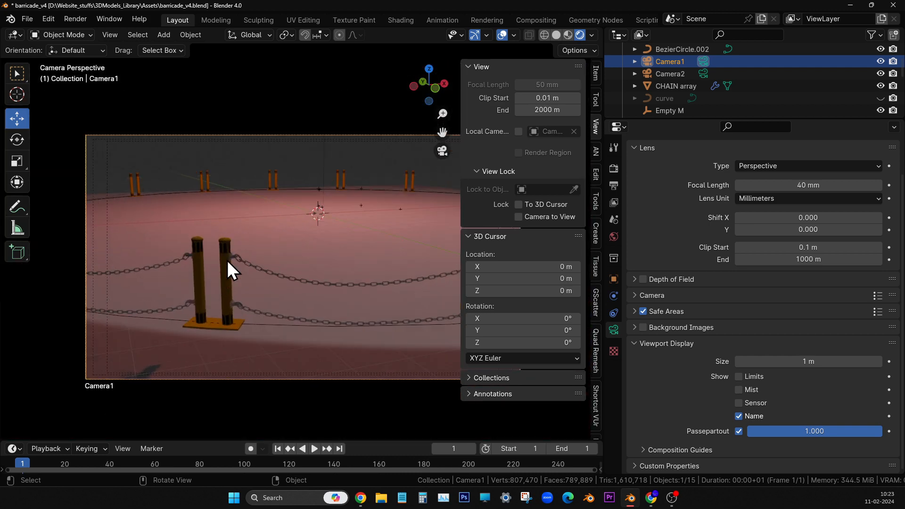
{"action": "scroll", "coordinate": [227, 261], "scroll_direction": "down", "scroll_amount": 3}
{"action": "scroll", "coordinate": [227, 260], "scroll_direction": "up", "scroll_amount": 2}
{"action": "scroll", "coordinate": [227, 260], "scroll_direction": "down", "scroll_amount": 2}
{"action": "scroll", "coordinate": [227, 261], "scroll_direction": "up", "scroll_amount": 2}
{"action": "scroll", "coordinate": [227, 261], "scroll_direction": "down", "scroll_amount": 2}
{"action": "scroll", "coordinate": [227, 261], "scroll_direction": "up", "scroll_amount": 2}
{"action": "scroll", "coordinate": [227, 261], "scroll_direction": "up", "scroll_amount": 2}
{"action": "scroll", "coordinate": [228, 260], "scroll_direction": "down", "scroll_amount": 3}
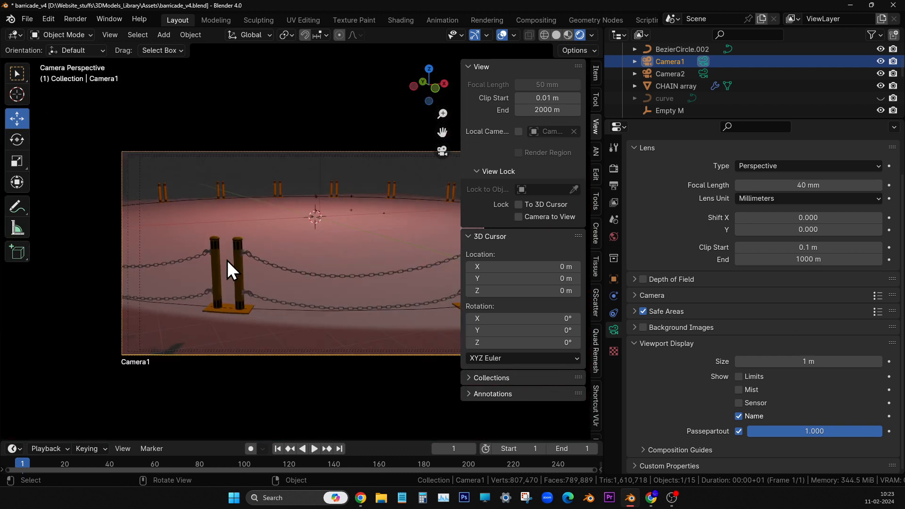
{"action": "scroll", "coordinate": [369, 242], "scroll_direction": "up", "scroll_amount": 1}
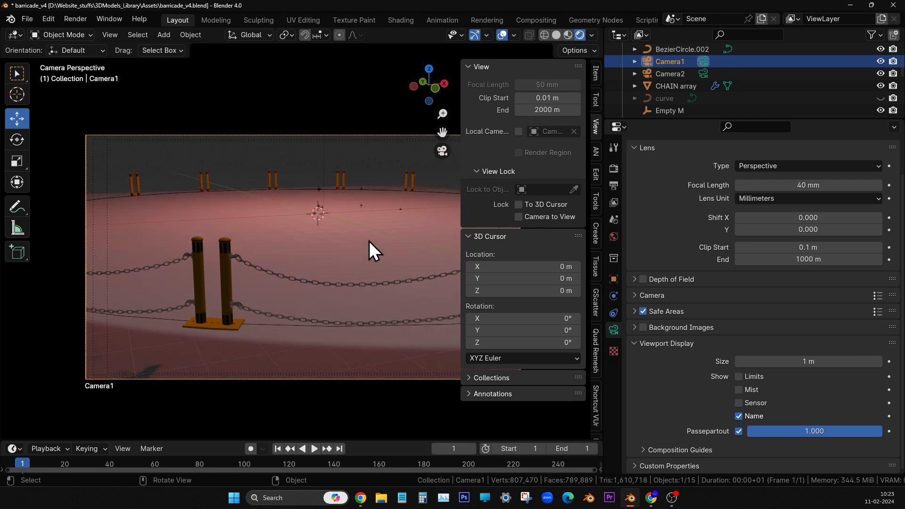
Lock the camera to the view and move Camera1 repeatedly toward and away from the posts, ending on the close framing.
{"action": "left_click", "coordinate": [519, 217]}
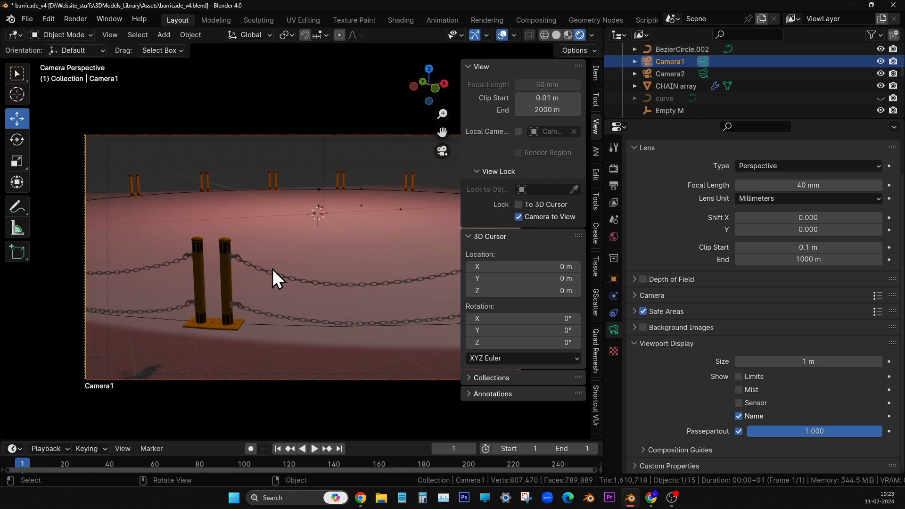
{"action": "scroll", "coordinate": [273, 269], "scroll_direction": "up", "scroll_amount": 5}
{"action": "scroll", "coordinate": [272, 269], "scroll_direction": "down", "scroll_amount": 6}
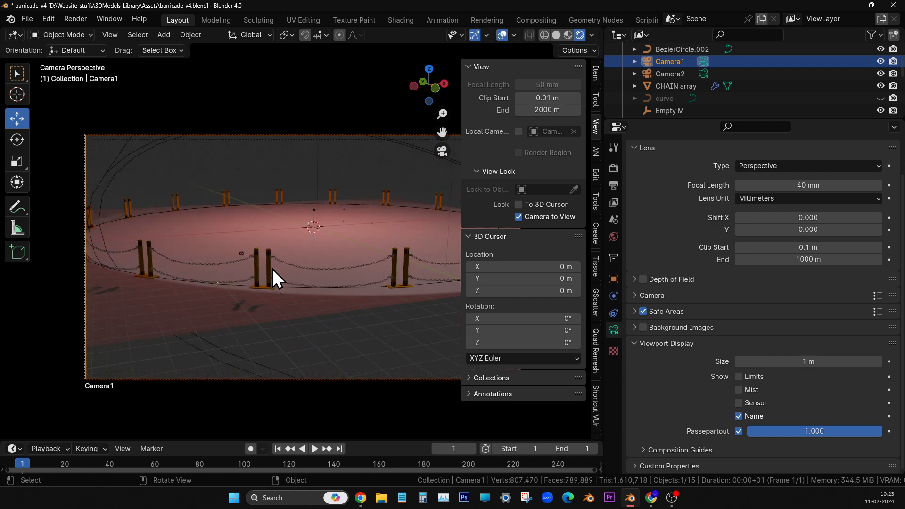
{"action": "scroll", "coordinate": [272, 269], "scroll_direction": "up", "scroll_amount": 6}
{"action": "scroll", "coordinate": [273, 269], "scroll_direction": "down", "scroll_amount": 4}
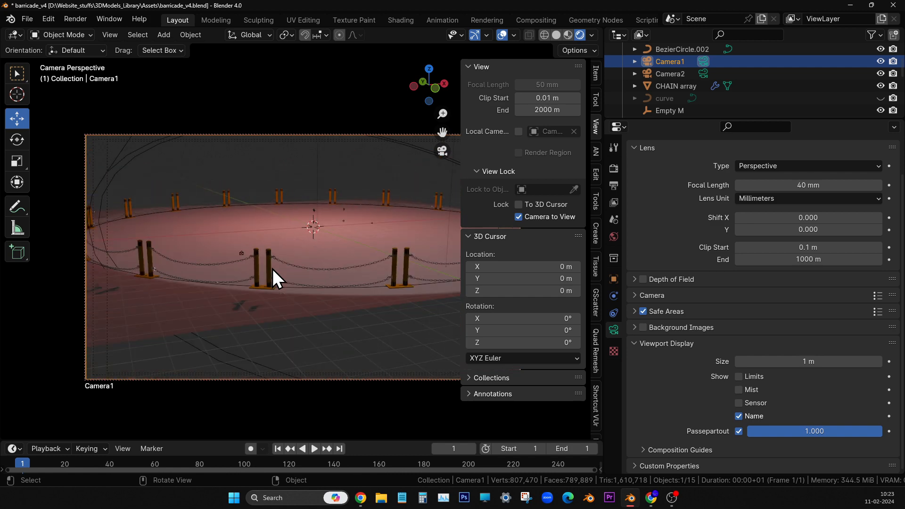
{"action": "scroll", "coordinate": [273, 269], "scroll_direction": "up", "scroll_amount": 5}
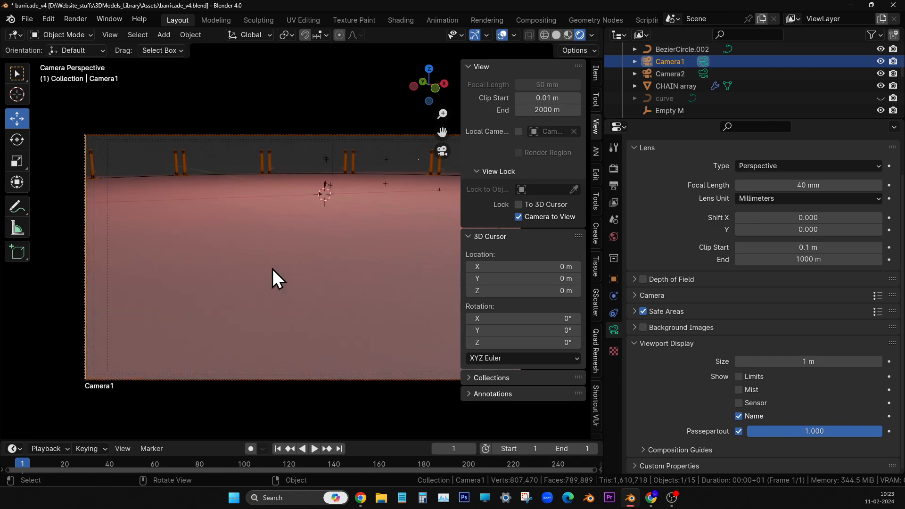
{"action": "scroll", "coordinate": [272, 269], "scroll_direction": "down", "scroll_amount": 3}
{"action": "scroll", "coordinate": [273, 269], "scroll_direction": "up", "scroll_amount": 4}
{"action": "scroll", "coordinate": [273, 278], "scroll_direction": "down", "scroll_amount": 4}
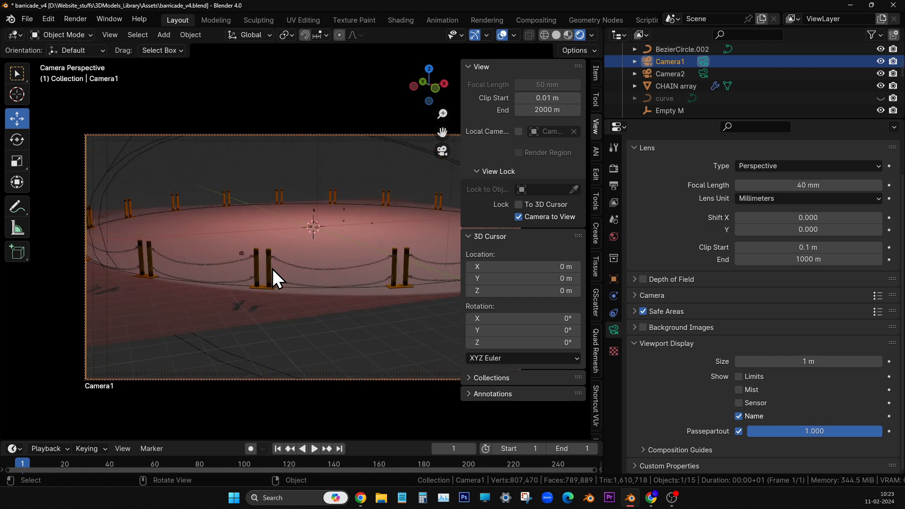
{"action": "scroll", "coordinate": [273, 278], "scroll_direction": "up", "scroll_amount": 4}
{"action": "scroll", "coordinate": [273, 279], "scroll_direction": "down", "scroll_amount": 4}
{"action": "scroll", "coordinate": [273, 269], "scroll_direction": "up", "scroll_amount": 4}
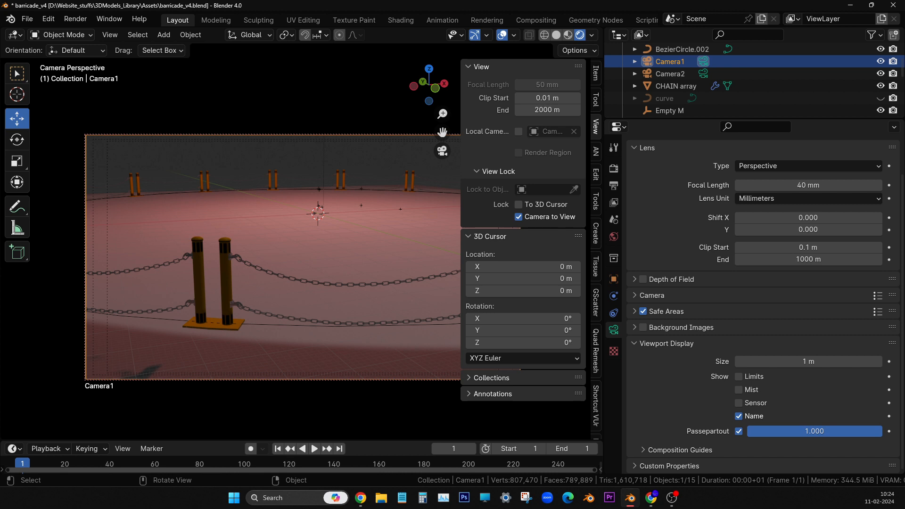
Deselect Camera1 and compare its unobstructed framing with the view of the ring from outside the camera.
{"action": "key", "text": "alt+Tab"}
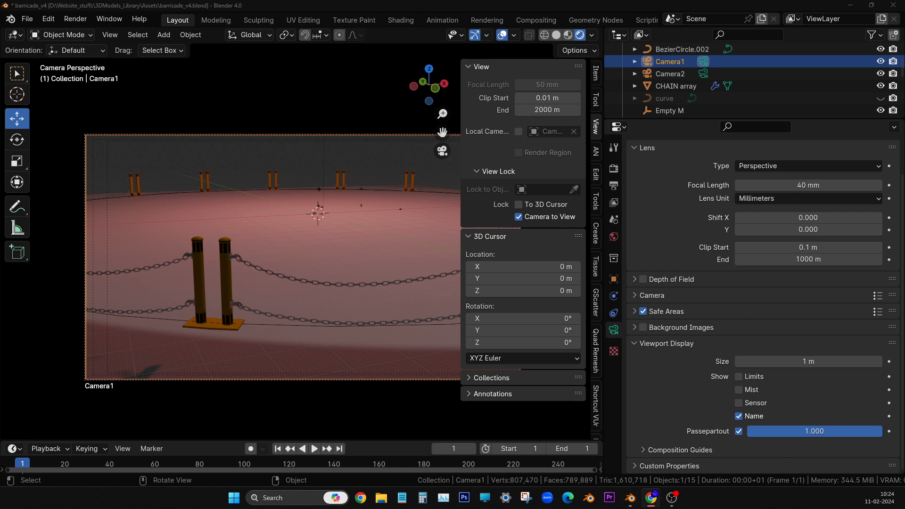
{"action": "left_click", "coordinate": [0, 8]}
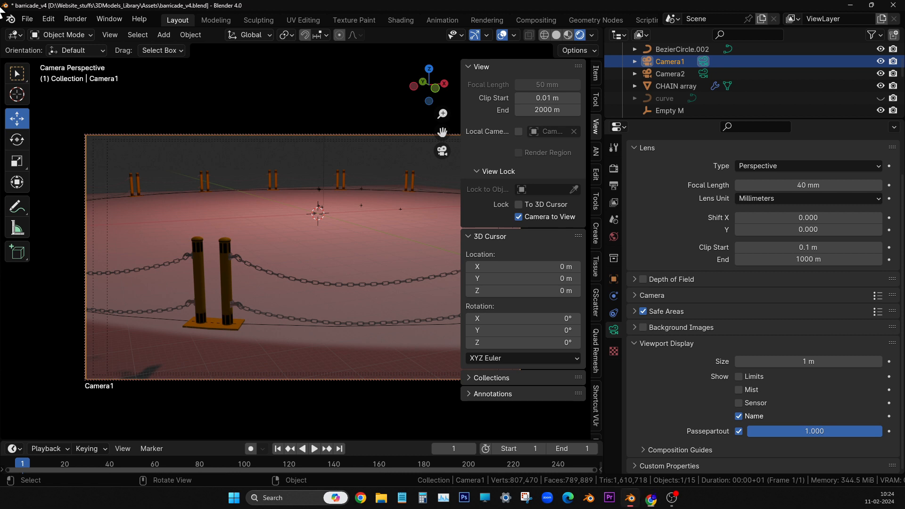
{"action": "left_click", "coordinate": [192, 95]}
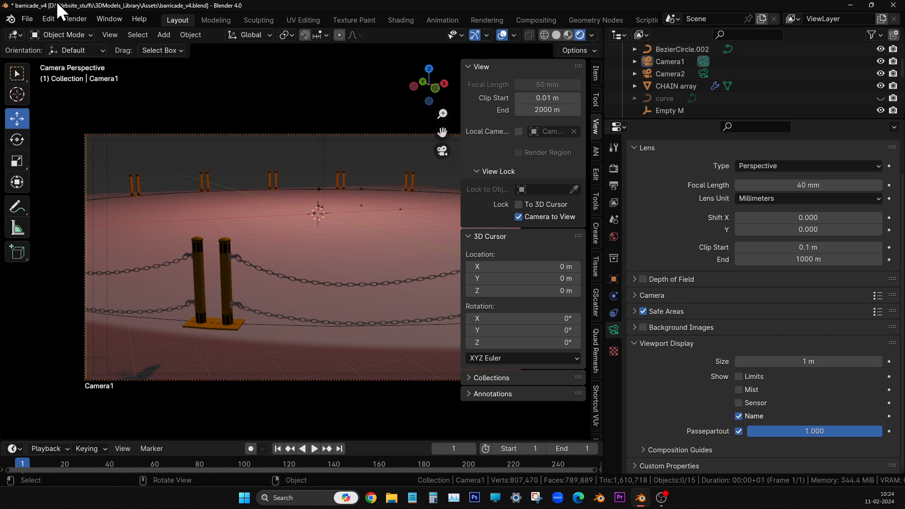
{"action": "left_click", "coordinate": [24, 19]}
{"action": "key", "text": "n"}
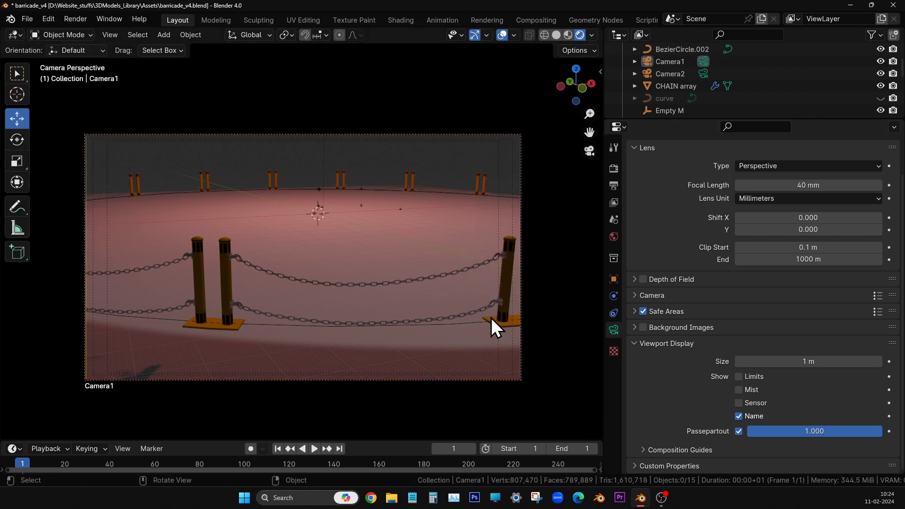
{"action": "key", "text": "KP_0"}
{"action": "key", "text": "KP_0"}
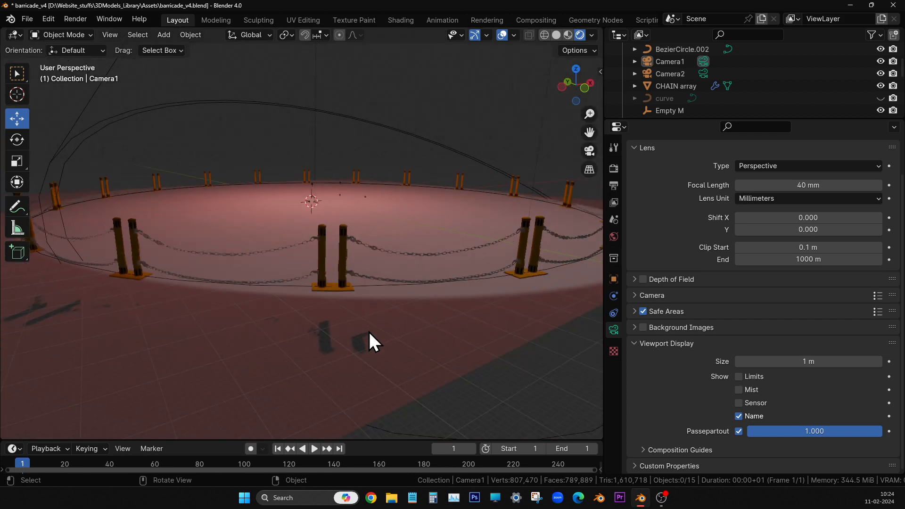
Select Camera2, show the viewport's view settings, and check which camera the camera view uses by leaving and re-entering it.
{"action": "left_click", "coordinate": [674, 74]}
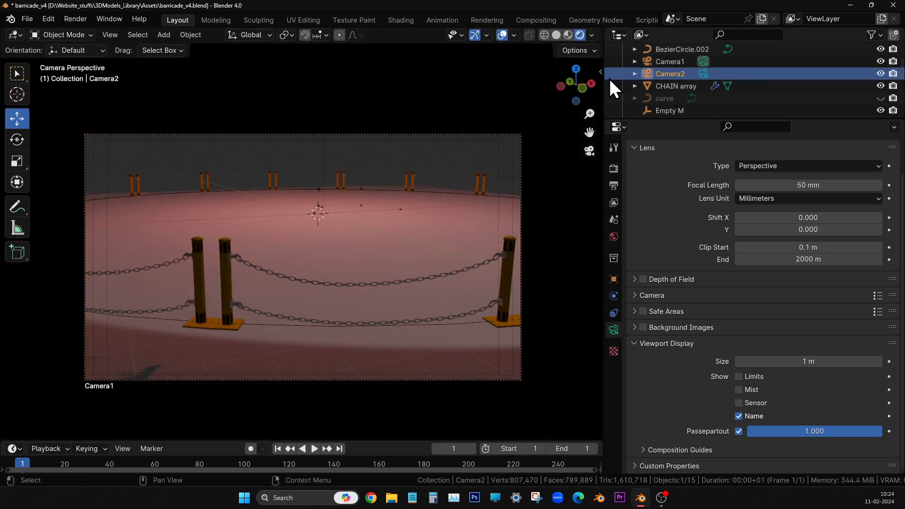
{"action": "key", "text": "n"}
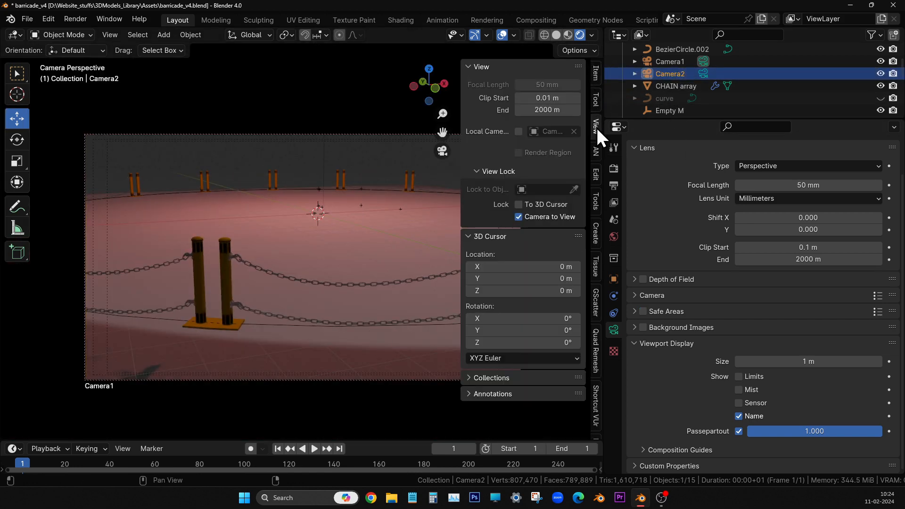
{"action": "left_click", "coordinate": [596, 97]}
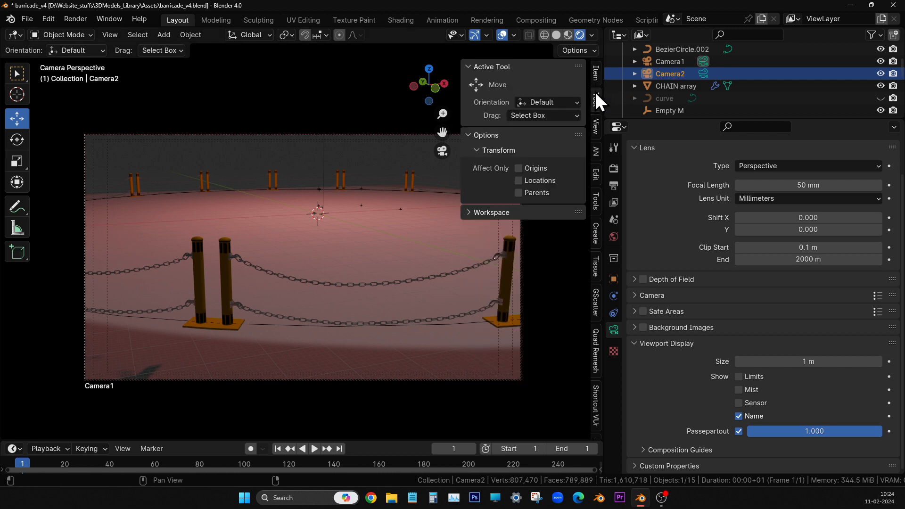
{"action": "left_click", "coordinate": [596, 129]}
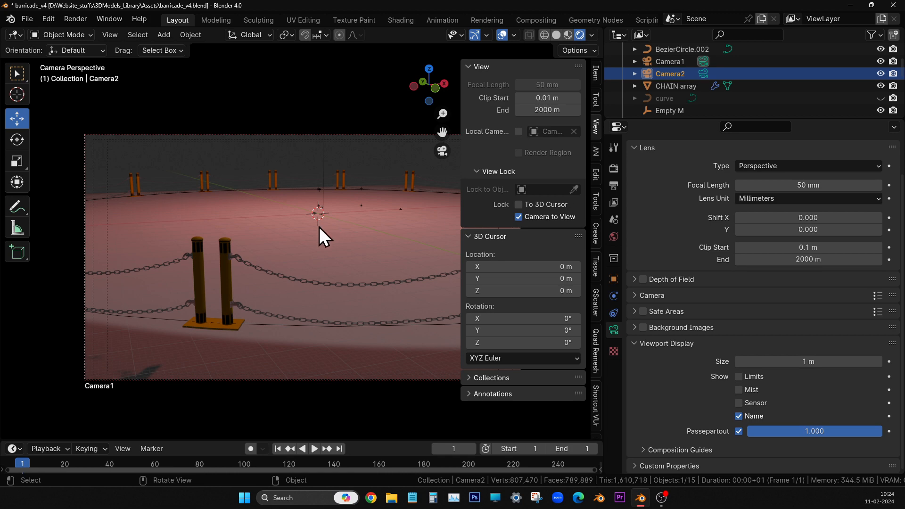
{"action": "key", "text": "KP_0"}
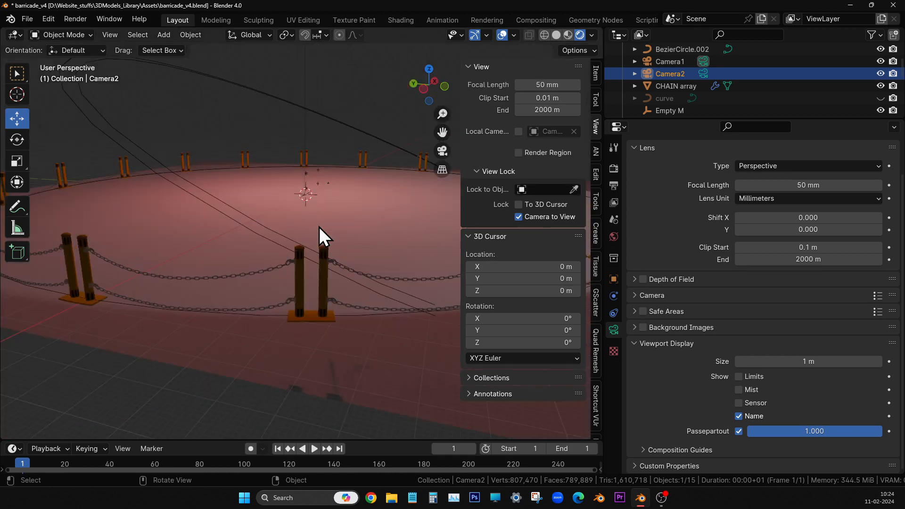
{"action": "key", "text": "KP_0"}
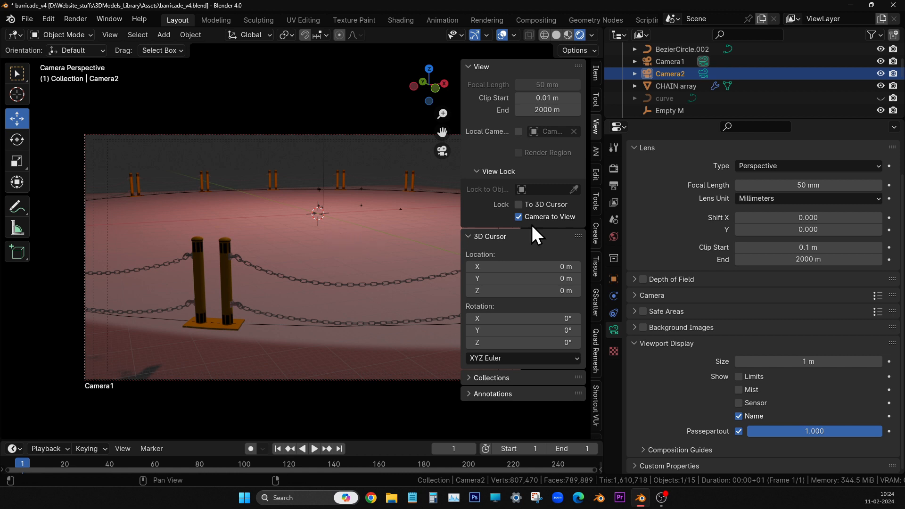
Try locking the view to Camera1 and to Camera2 as the lock object, and clear the lock object.
{"action": "left_click", "coordinate": [535, 190]}
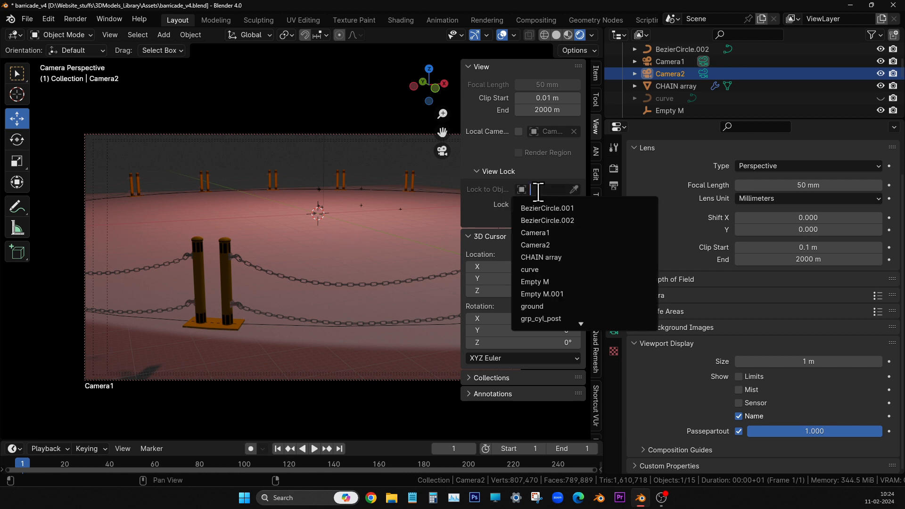
{"action": "left_click", "coordinate": [550, 236]}
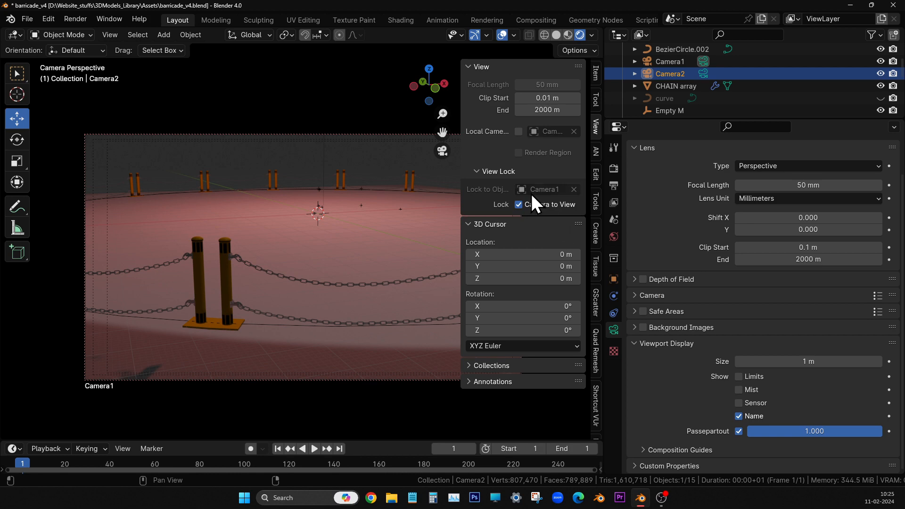
{"action": "left_click", "coordinate": [542, 189]}
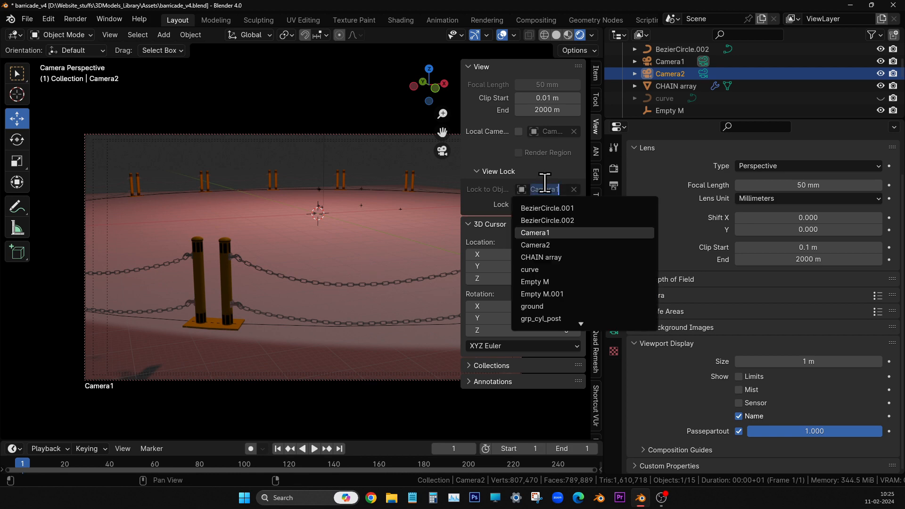
{"action": "left_click", "coordinate": [541, 245]}
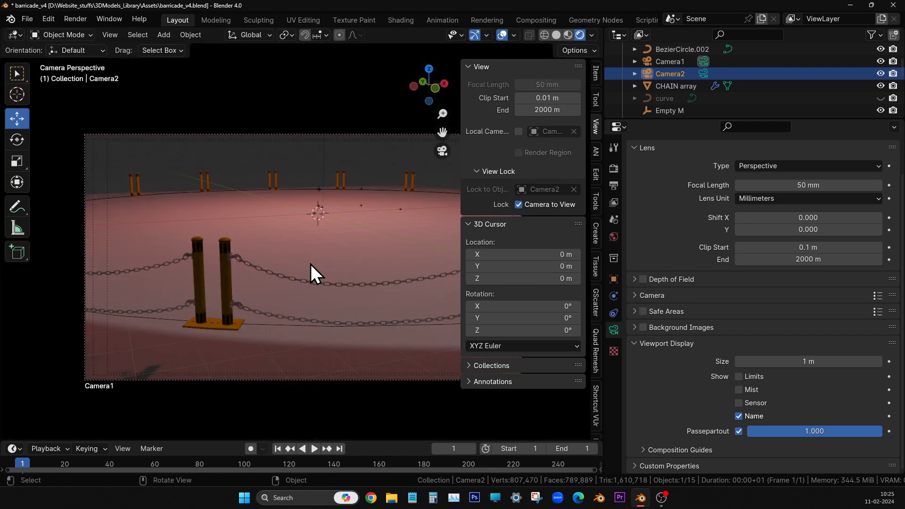
{"action": "left_click", "coordinate": [574, 189]}
Enable the viewport's local camera with Camera2 as its camera, and show Camera2's full frame without the sidebar.
{"action": "left_click", "coordinate": [519, 132]}
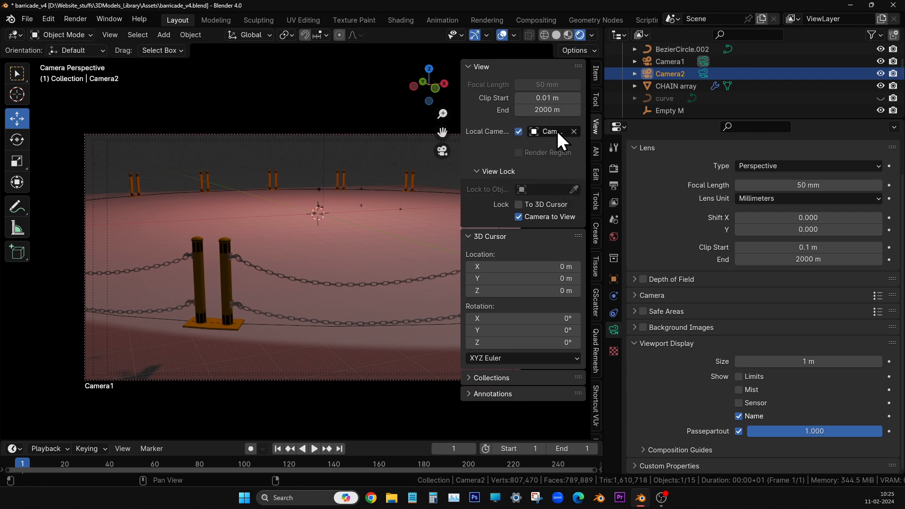
{"action": "left_click", "coordinate": [557, 131]}
{"action": "left_click", "coordinate": [563, 188]}
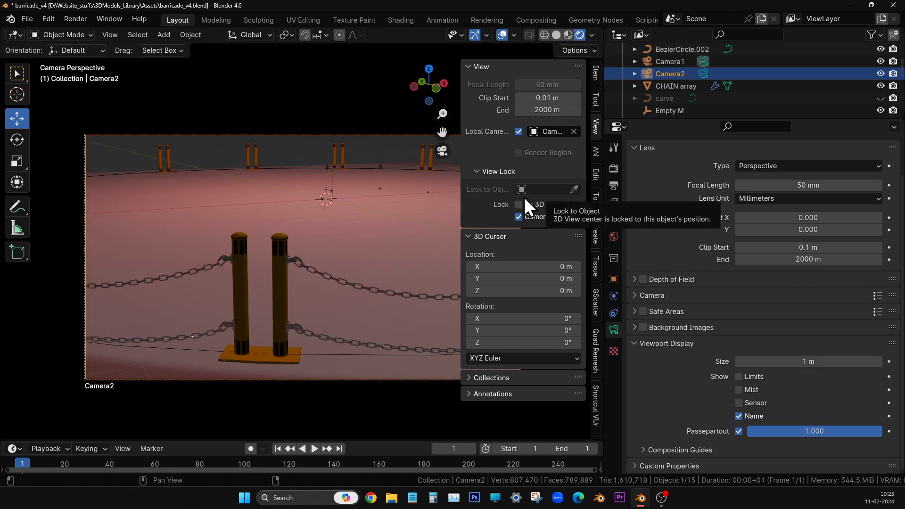
{"action": "key", "text": "KP_0"}
{"action": "key", "text": "KP_0"}
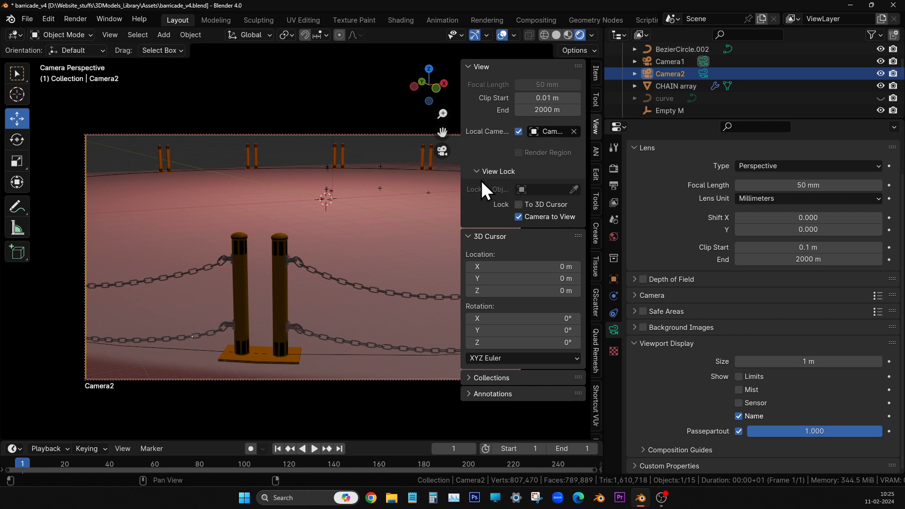
{"action": "left_click_drag", "start_coordinate": [461, 185], "coordinate": [707, 223]}
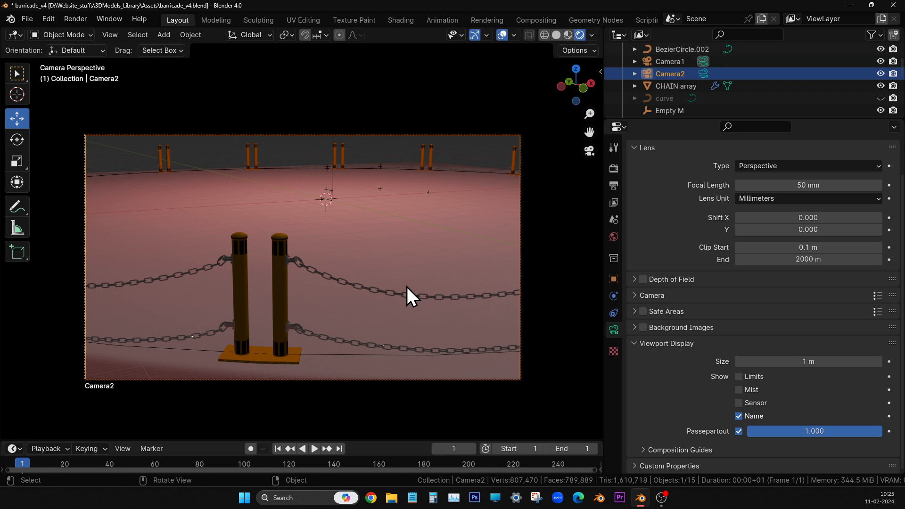
Deselect Camera2 and switch the viewport to Wireframe shading.
{"action": "left_click", "coordinate": [319, 89]}
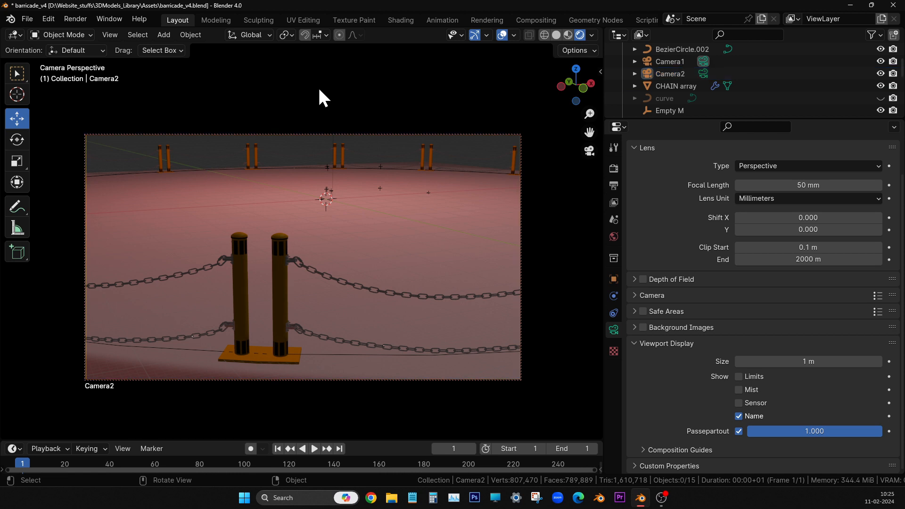
{"action": "key", "text": "z"}
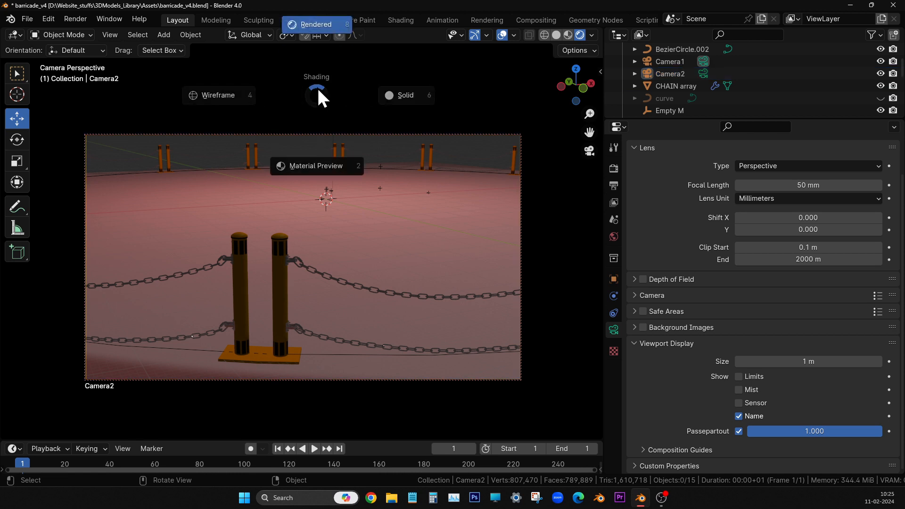
{"action": "left_click", "coordinate": [226, 86]}
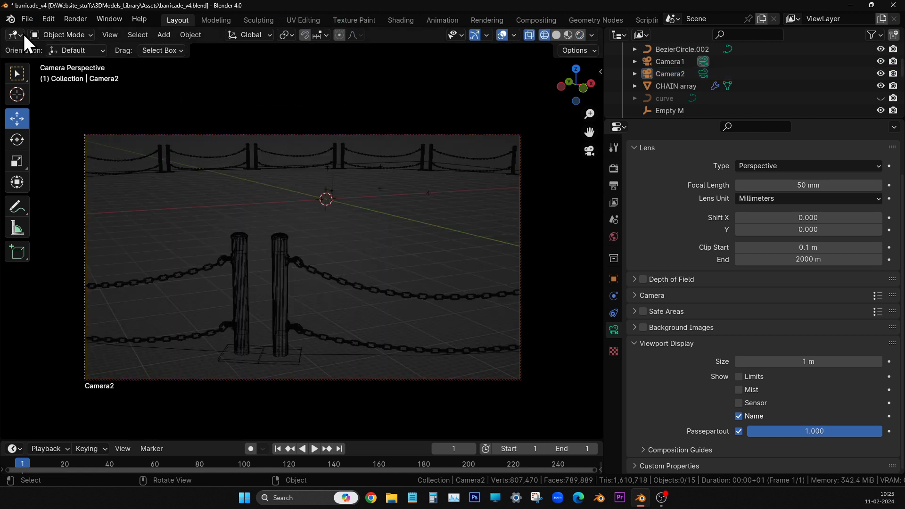
Save the scene as barricade_v5 in the Assets folder and close the program.
{"action": "left_click", "coordinate": [25, 19]}
{"action": "left_click", "coordinate": [58, 119]}
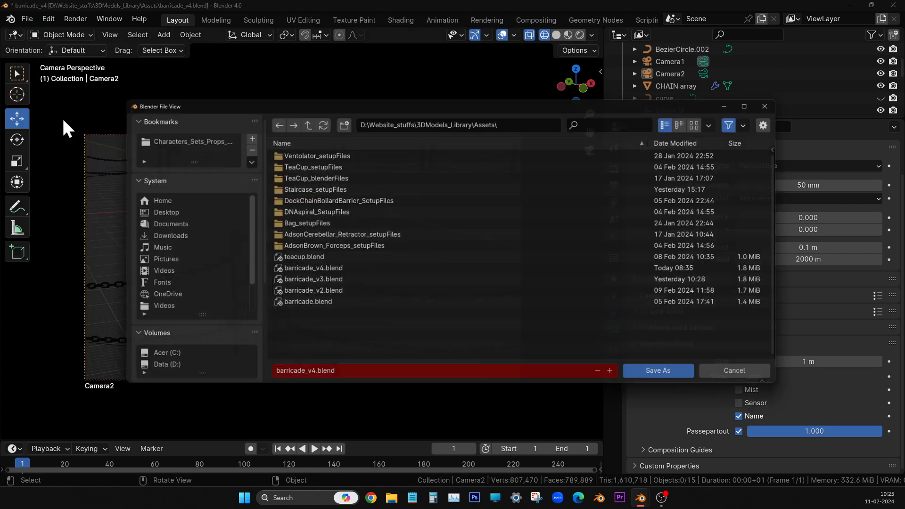
{"action": "left_click_drag", "start_coordinate": [307, 376], "coordinate": [418, 376]}
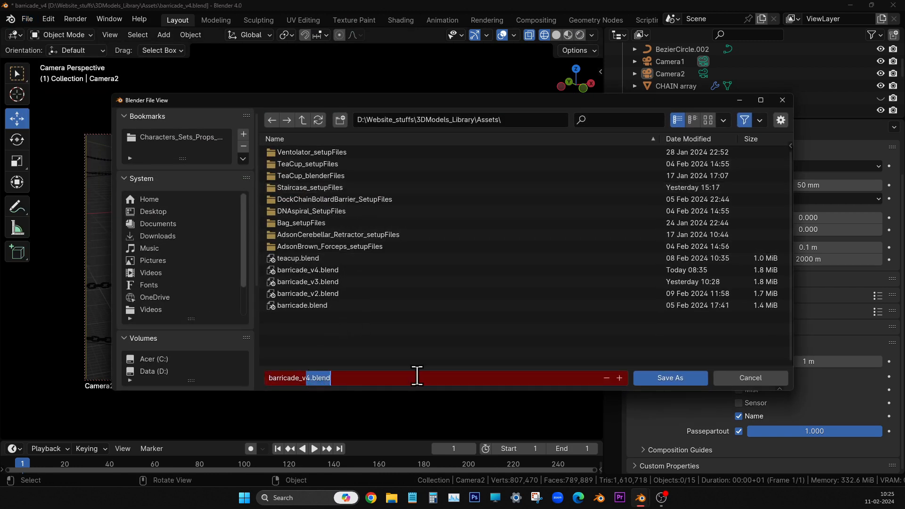
{"action": "type", "text": "5"}
{"action": "key", "text": "Return"}
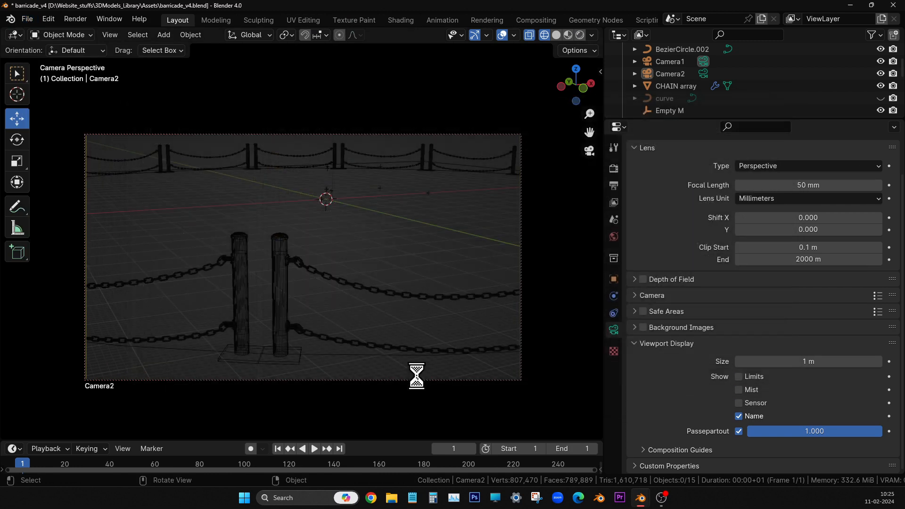
{"action": "left_click", "coordinate": [892, 6]}
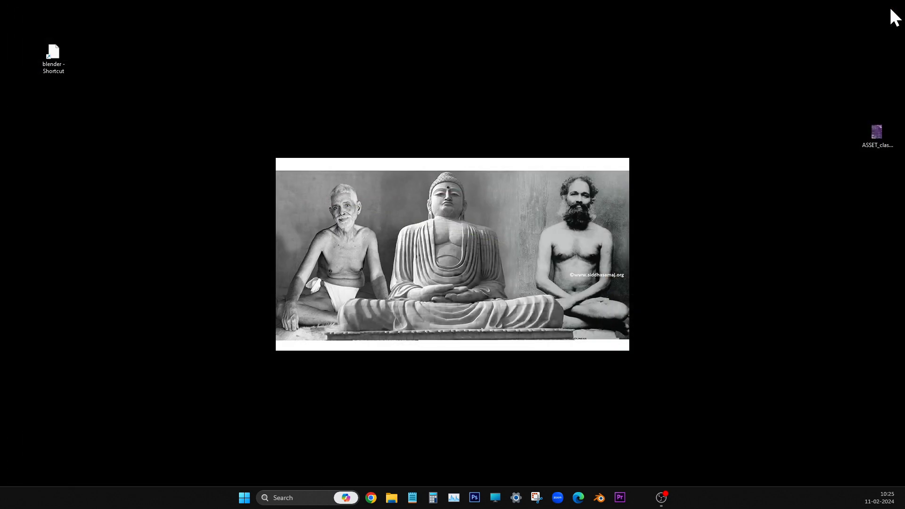
{"action": "left_click", "coordinate": [659, 499]}
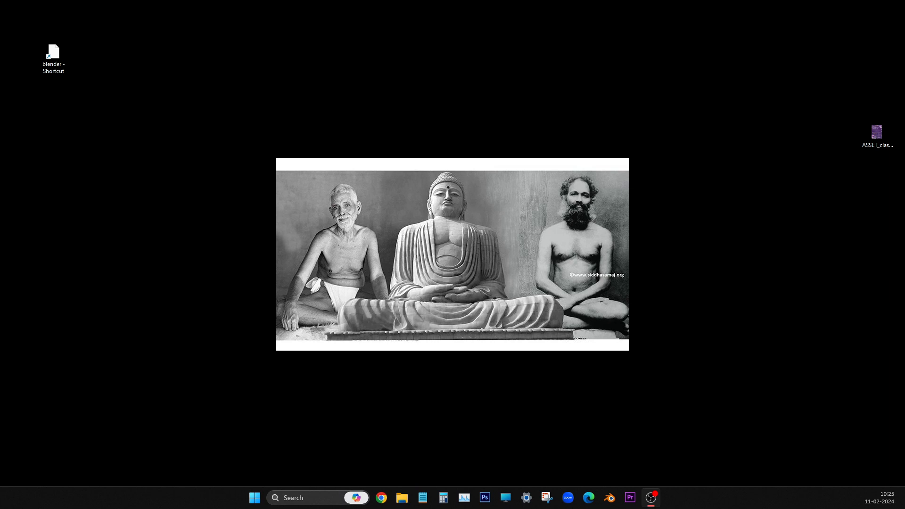